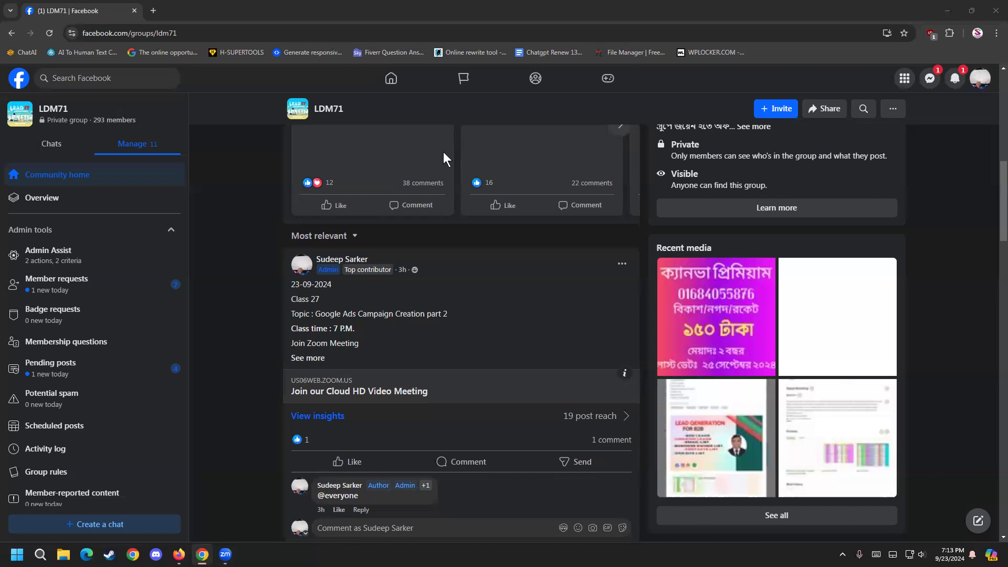
- Open a new browser tab and switch Google to another signed-in account
left_click(154, 10)
left_click(990, 80)
left_click(886, 276)
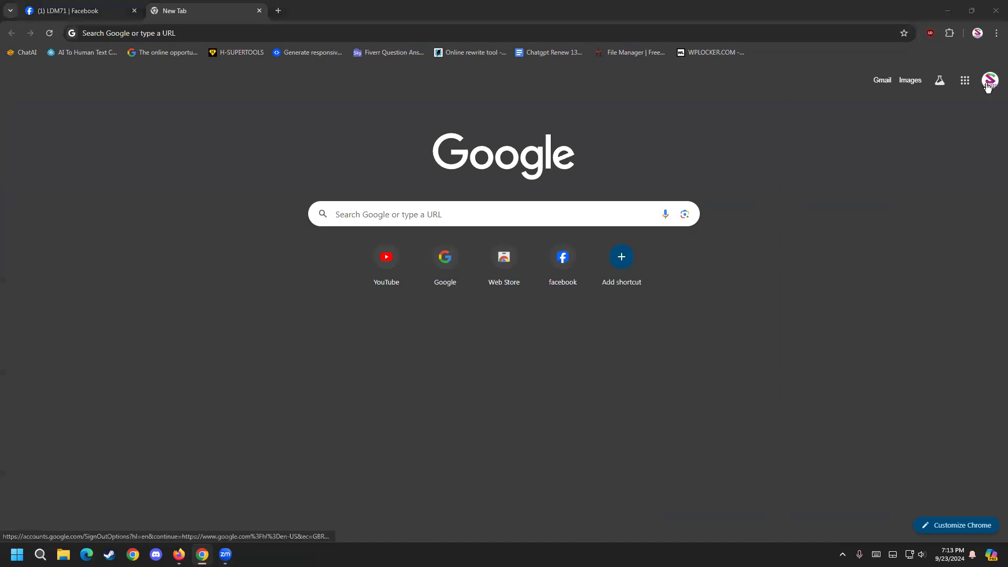
left_click(897, 267)
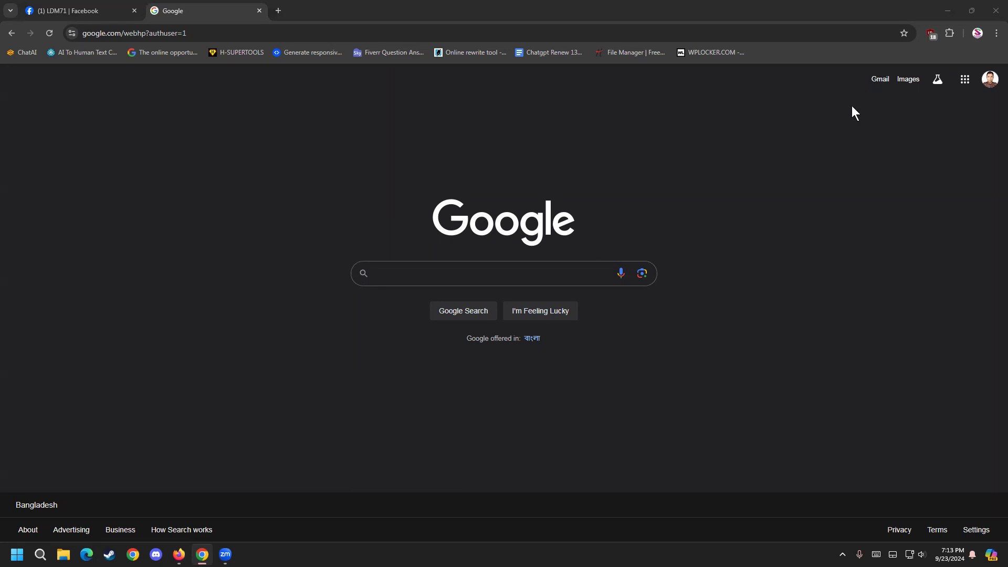
- Open the sign-in page for adding another Google account
left_click(964, 79)
left_click(990, 79)
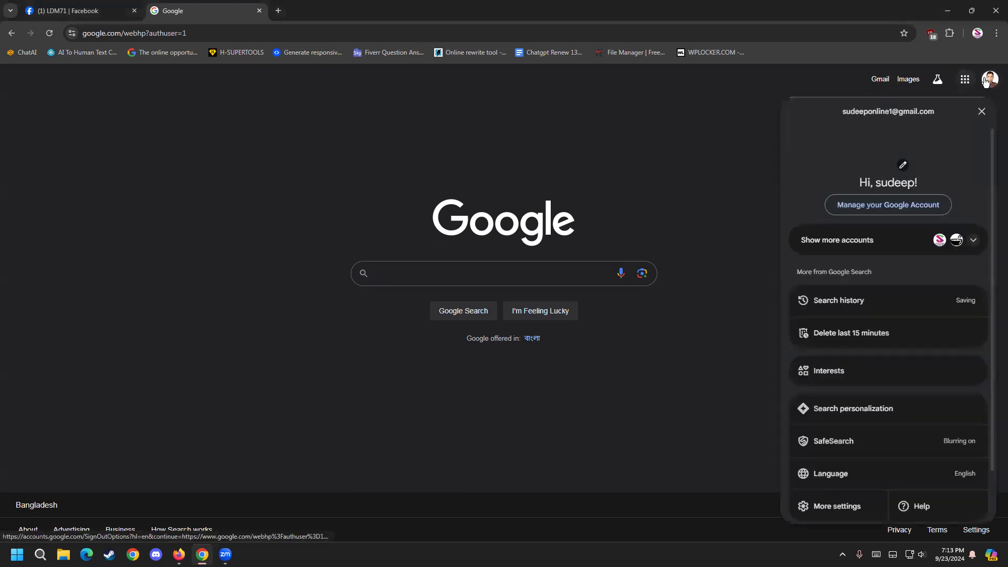
left_click(905, 341)
left_click(990, 79)
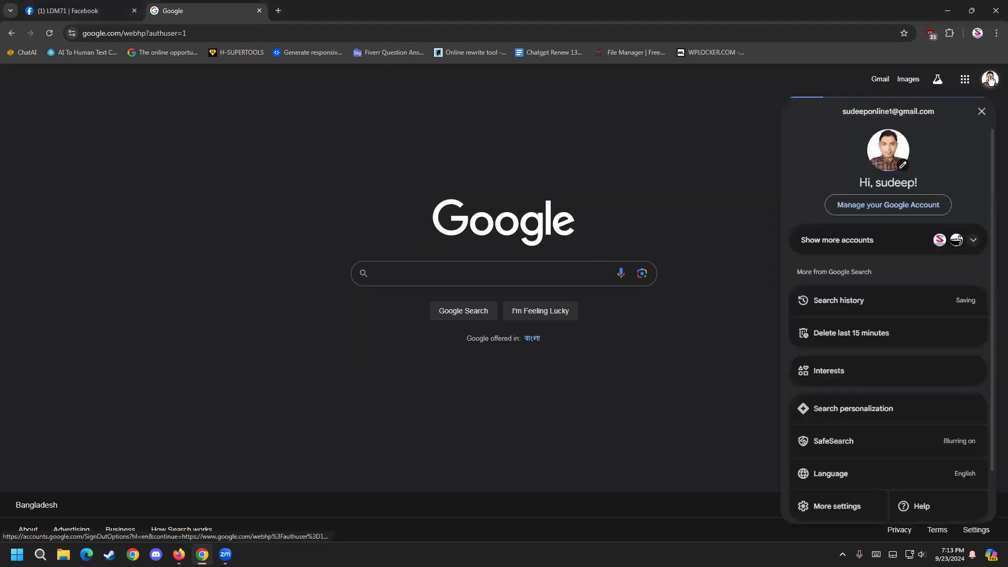
left_click(971, 240)
left_click(884, 336)
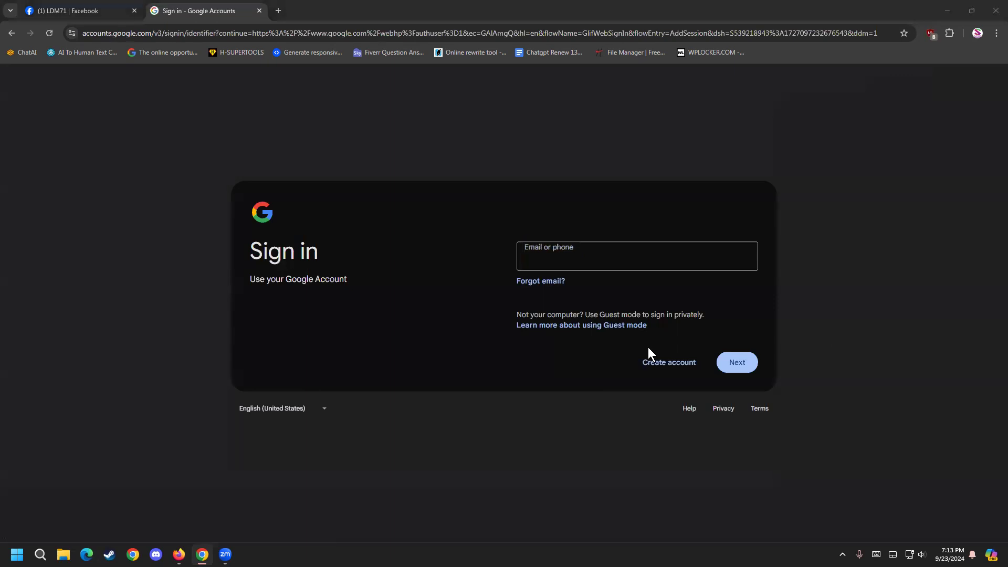
- View the email choices for creating a work or business Google account, and return to the Google home page
left_click(667, 362)
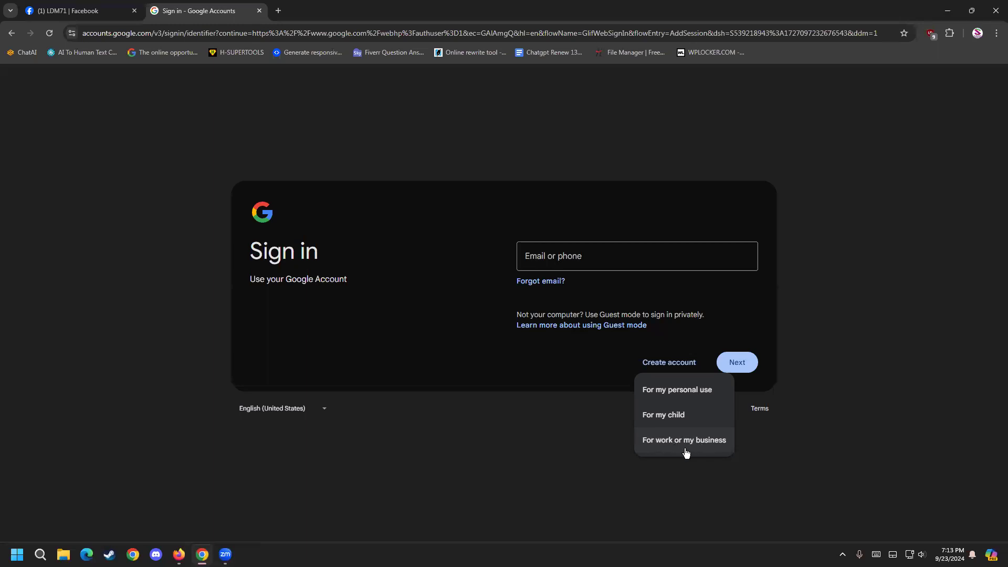
left_click(665, 445)
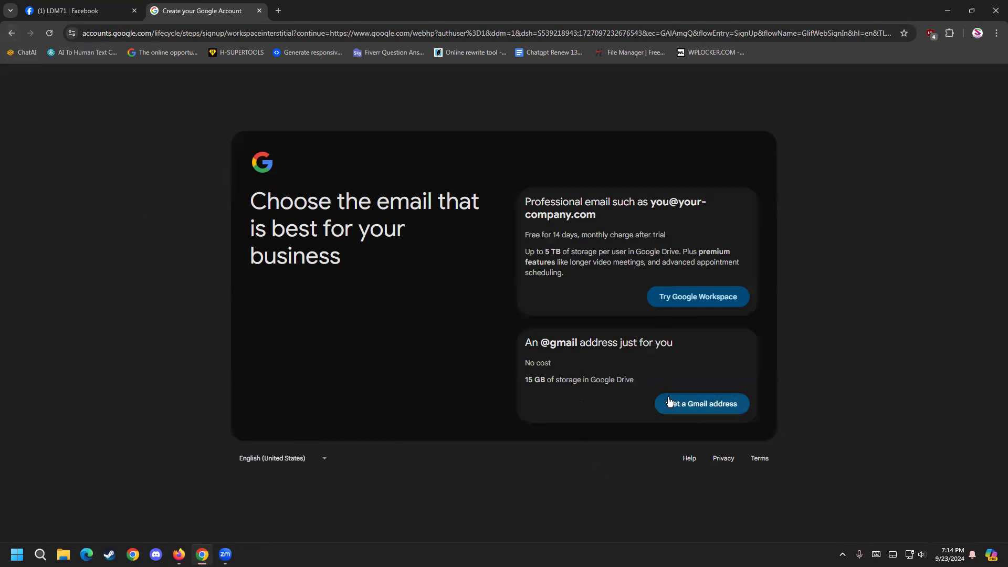
left_click(10, 34)
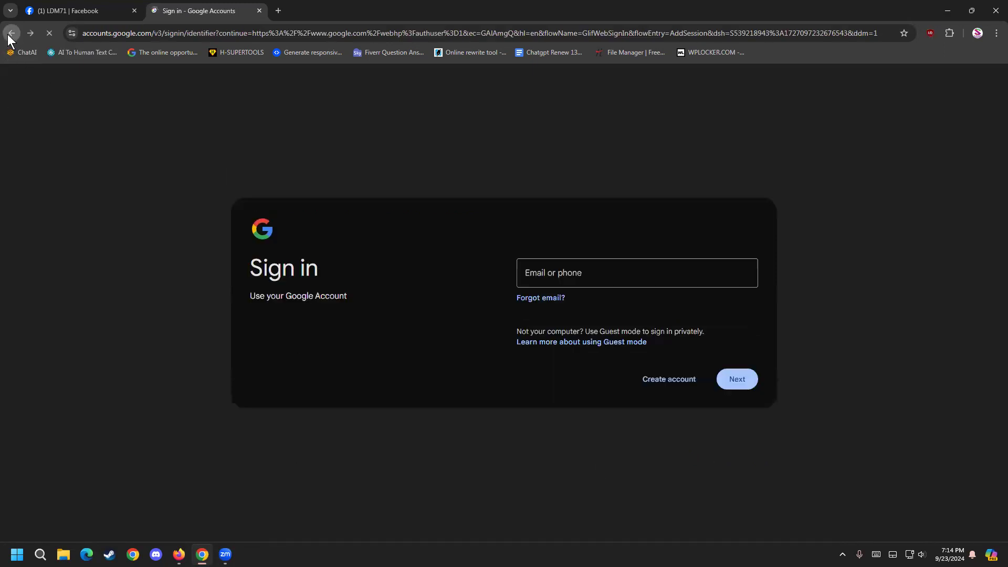
left_click(11, 34)
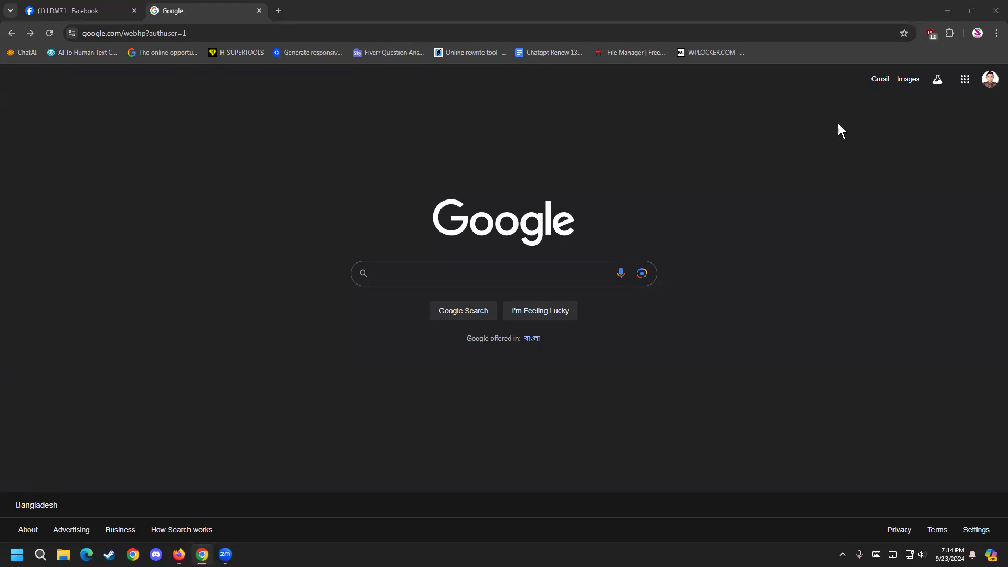
- Open Google Ads from the list of Google apps and start it with the current account
left_click(996, 77)
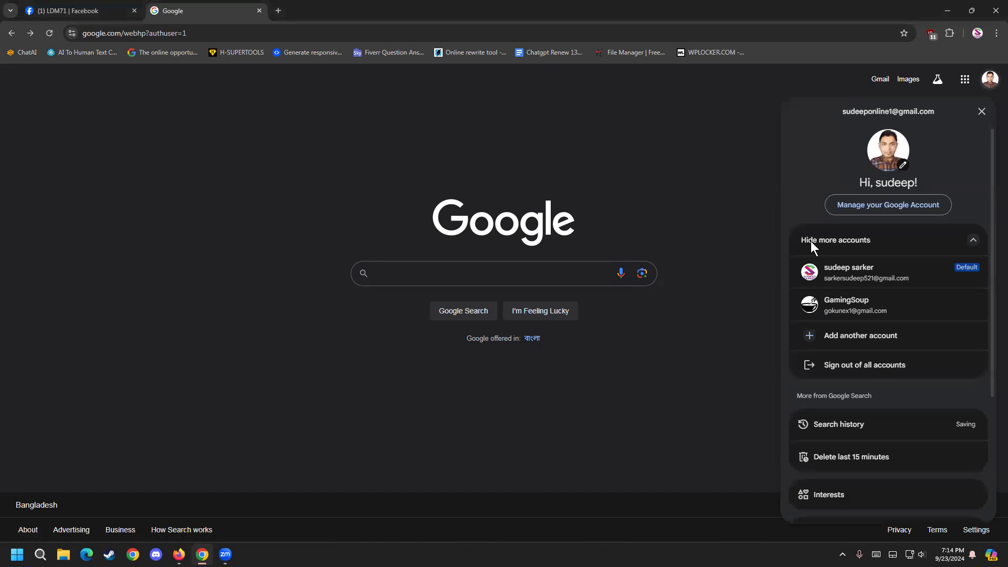
key("Escape")
left_click(996, 79)
left_click(964, 81)
scroll(923, 259, "down", 6)
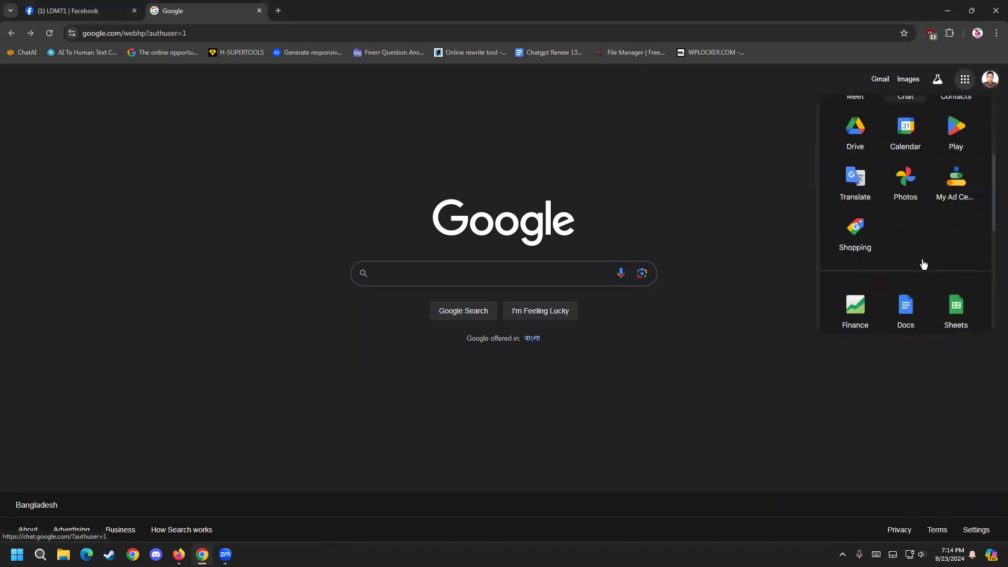
left_click(947, 253)
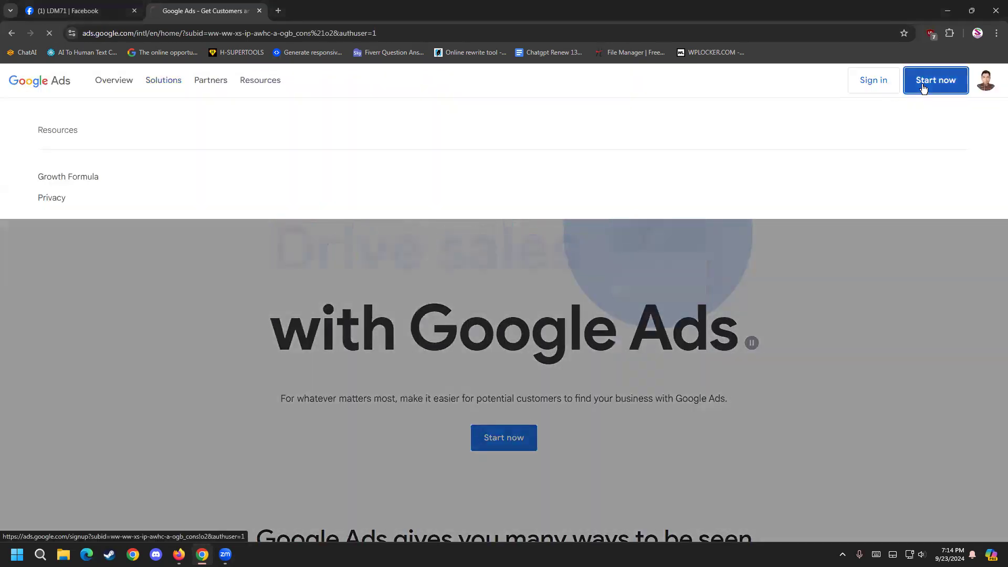
left_click(923, 86)
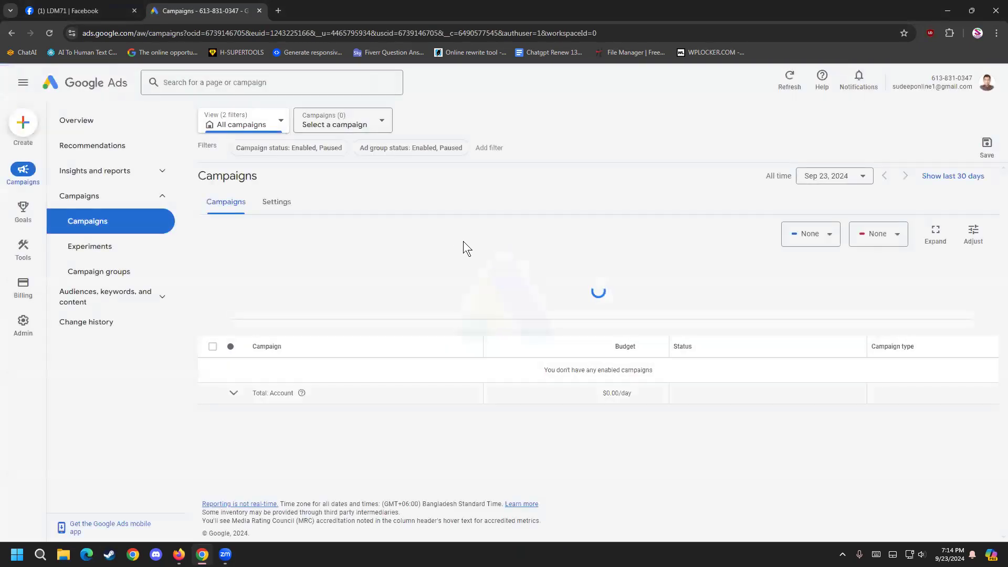
- Examine the Payments Setup form in the billing setup, and return to the campaigns page without submitting
mouse_move(23, 298)
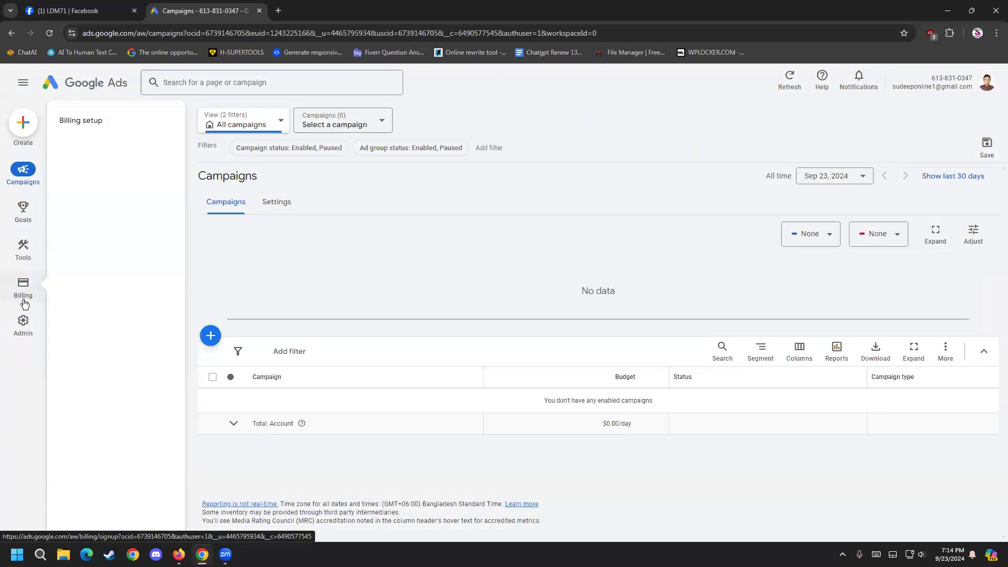
left_click(114, 121)
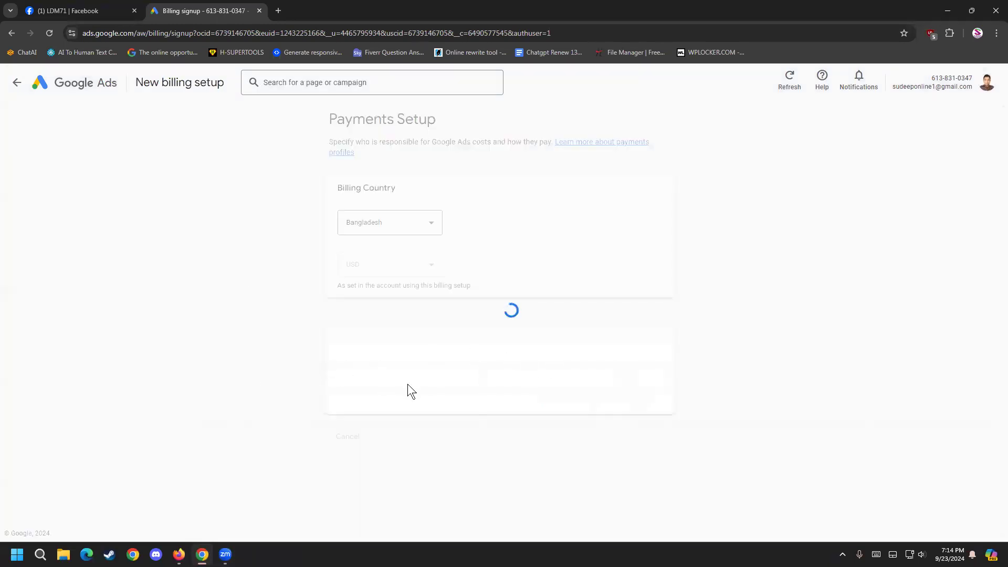
scroll(326, 310, "down", 4)
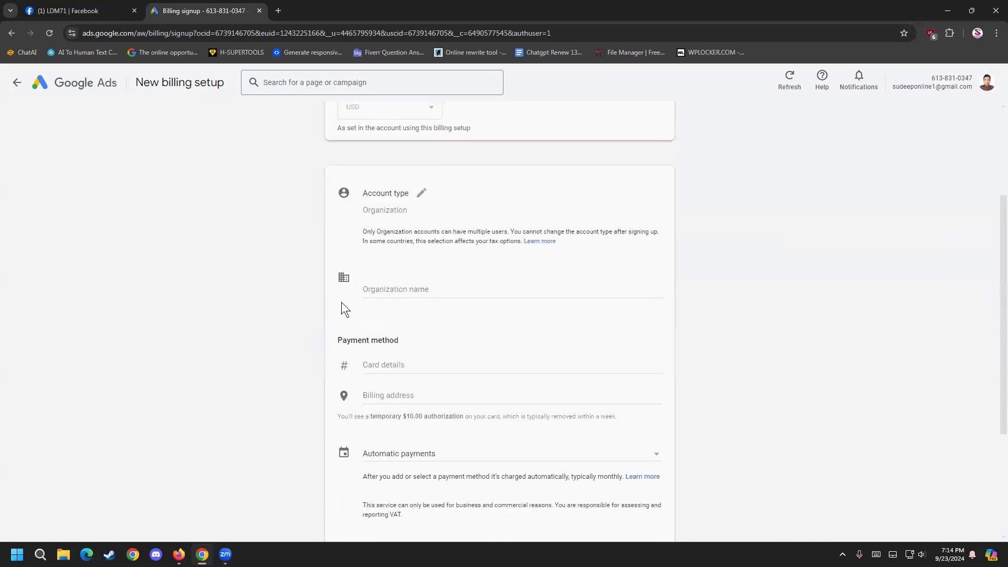
scroll(342, 308, "down", 1)
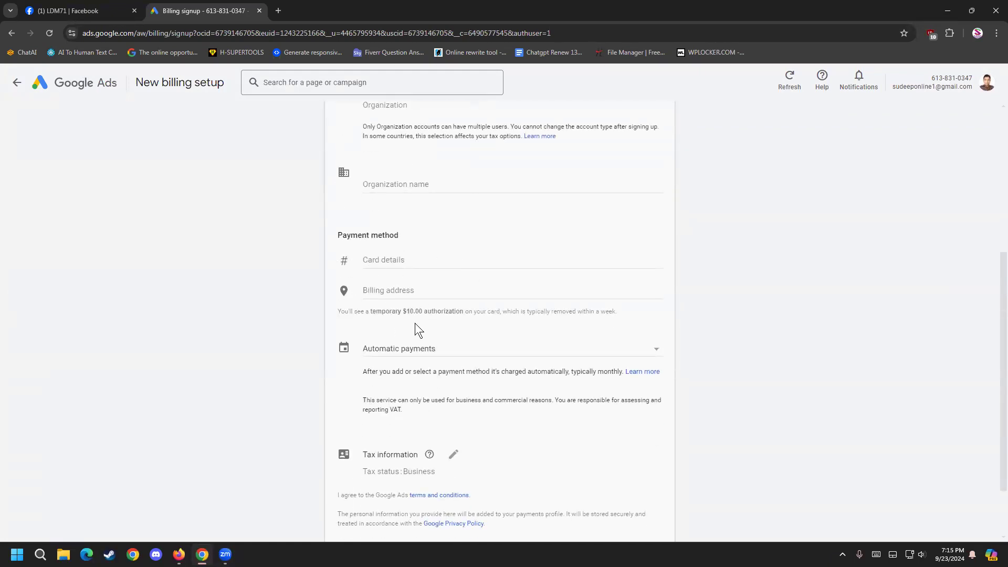
scroll(432, 370, "up", 5)
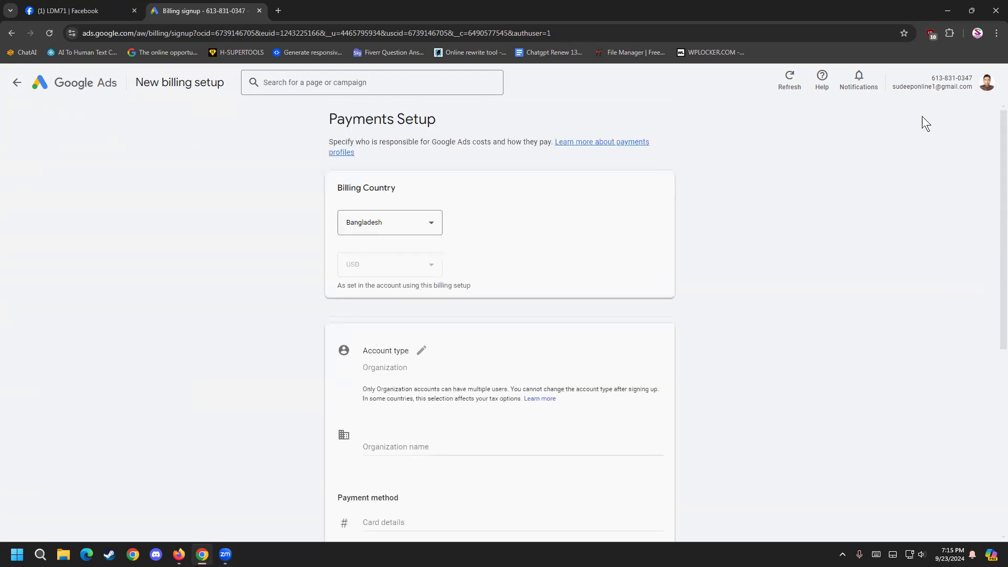
left_click(12, 82)
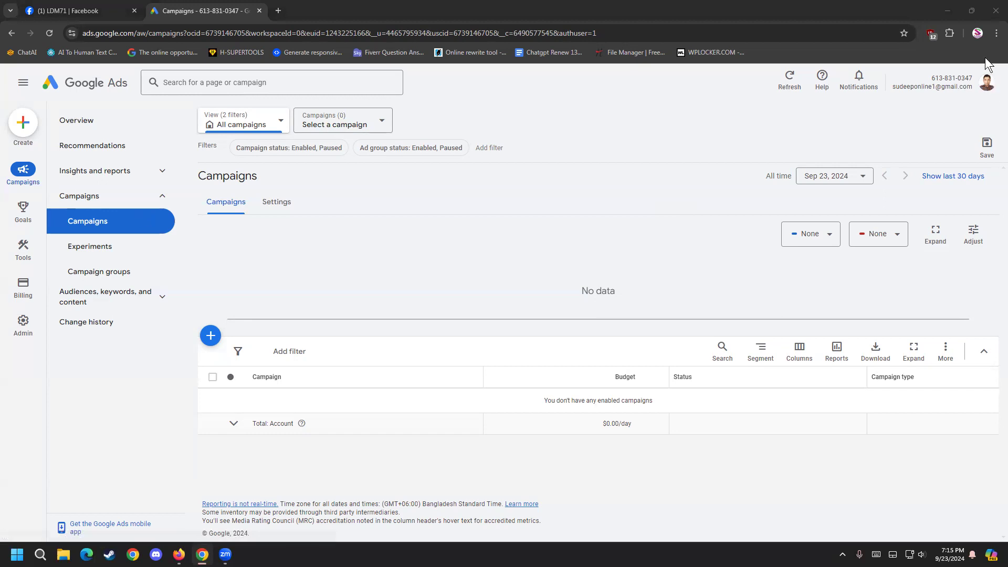
- Switch Google Ads to the last listed Google account and open its account settings
left_click(987, 80)
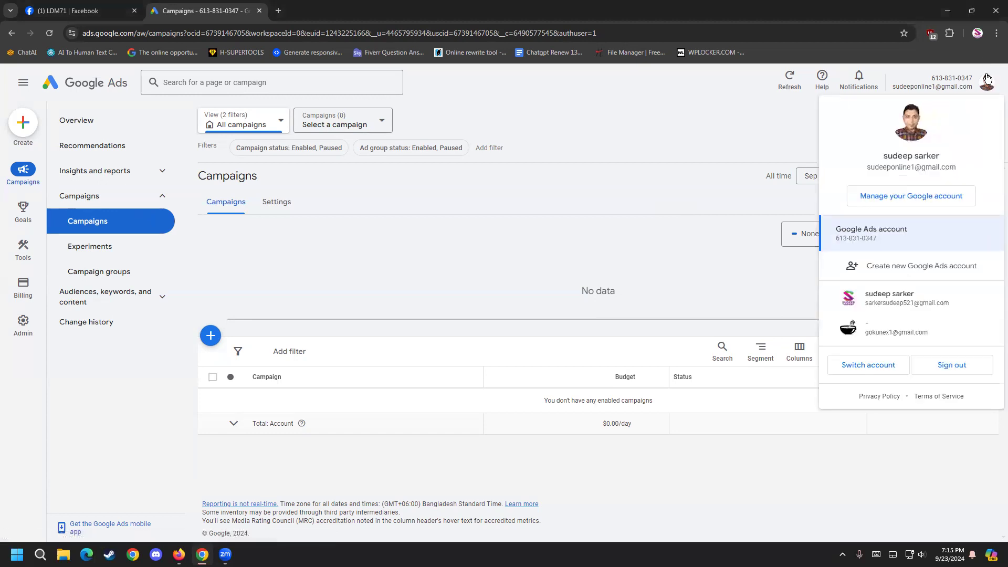
left_click(896, 333)
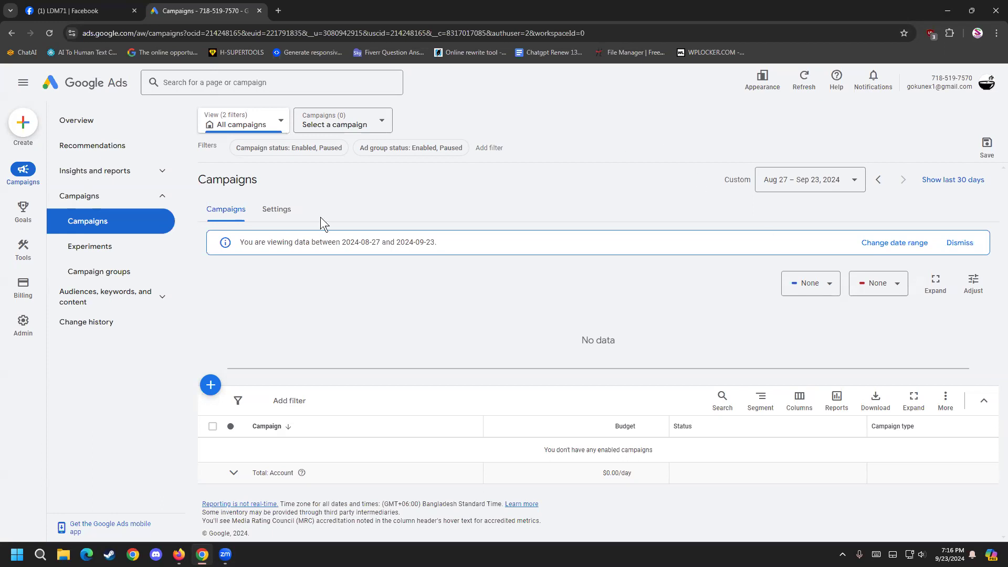
mouse_move(11, 326)
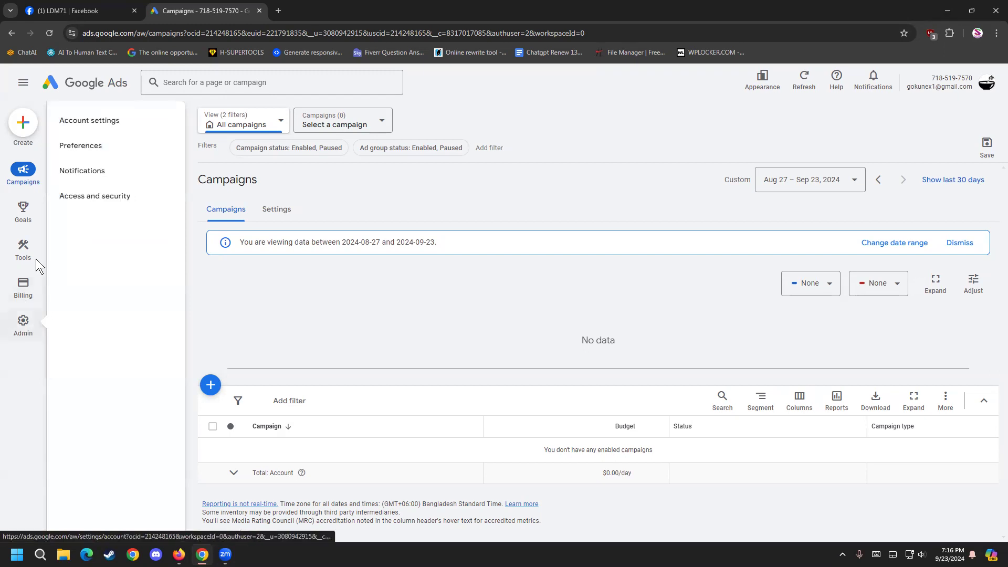
left_click(99, 124)
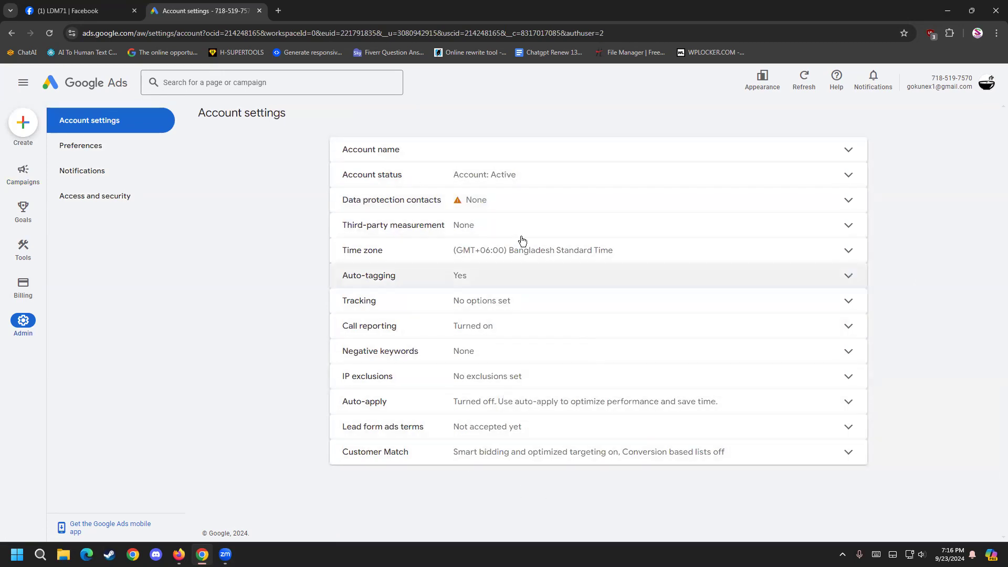
- Accept the Lead form ads terms in the account settings and go back to the account overview
left_click(491, 423)
scroll(488, 431, "down", 8)
left_click(464, 436)
left_click(845, 470)
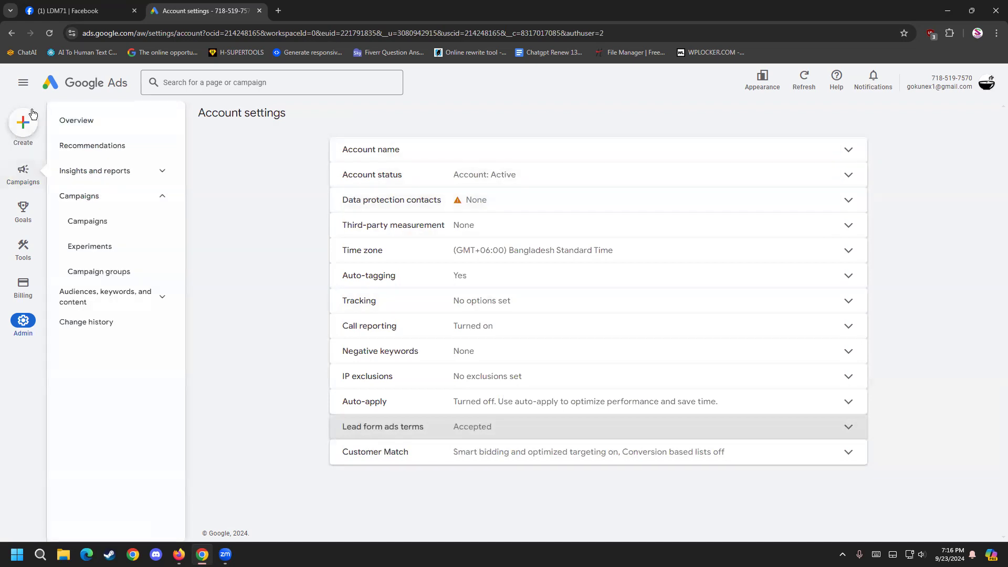
left_click(50, 88)
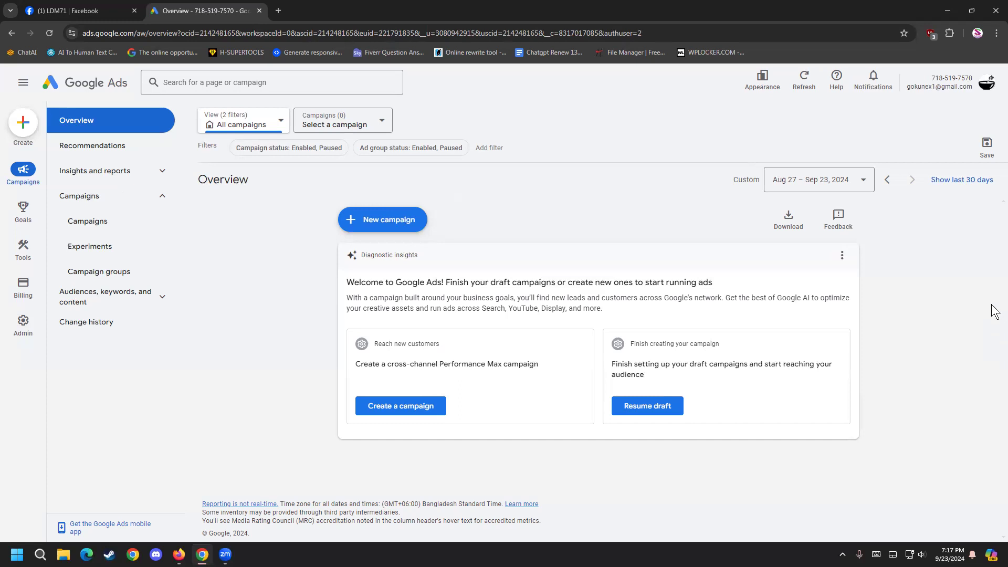
- Examine this account's billing setup, including payments profile, payment method and tax information, and return to the overview without submitting
mouse_move(23, 286)
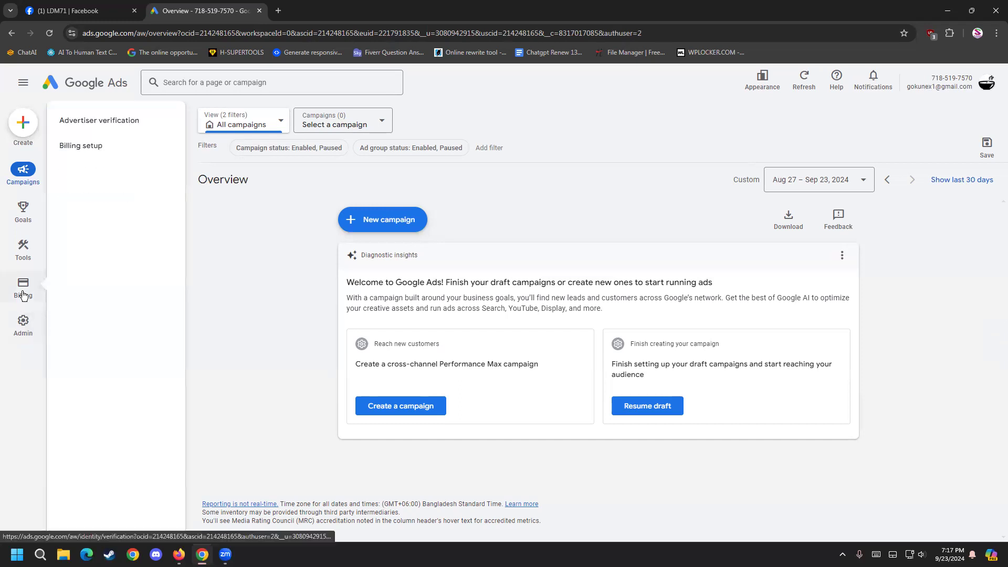
left_click(84, 145)
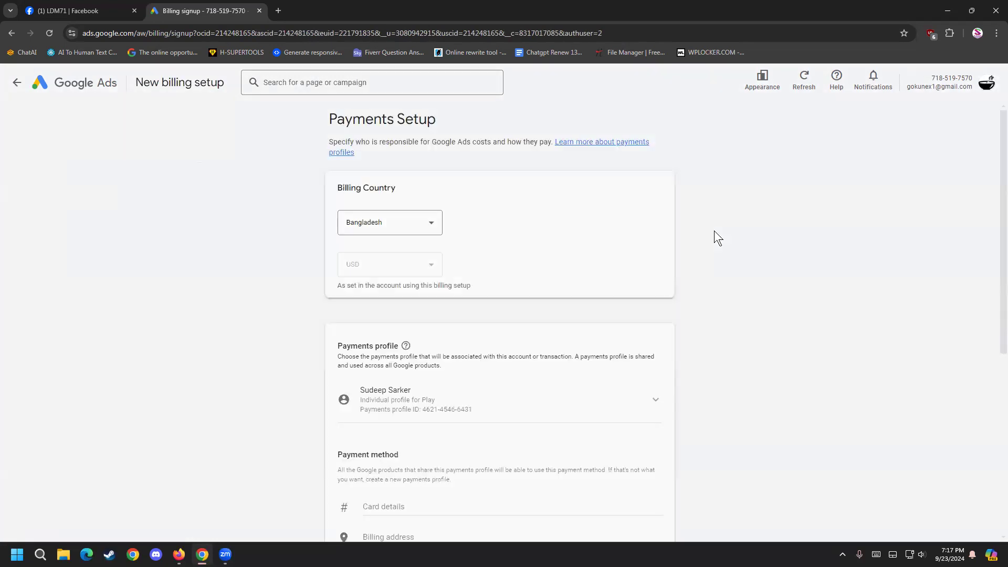
scroll(681, 456, "down", 3)
scroll(309, 332, "down", 1)
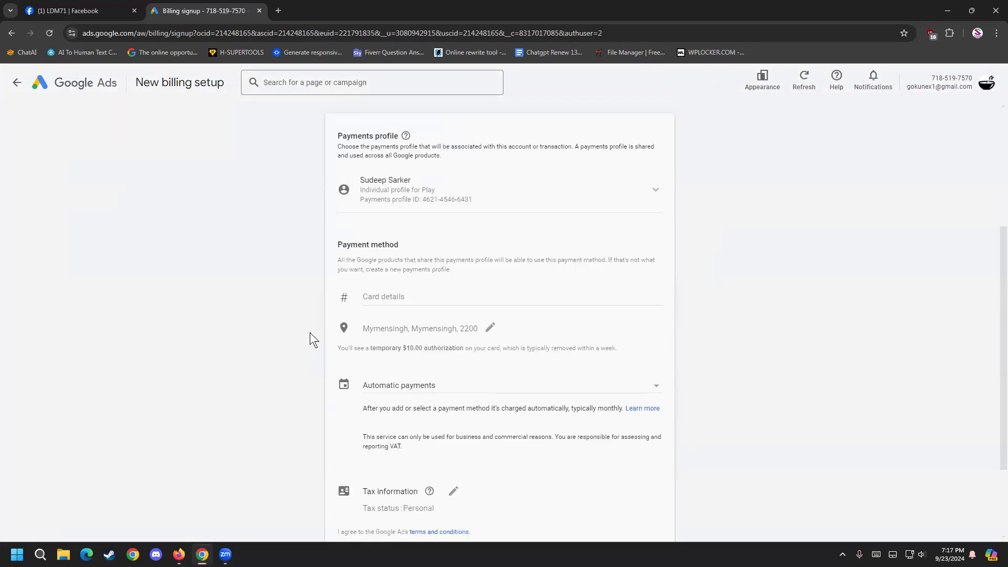
scroll(418, 304, "down", 2)
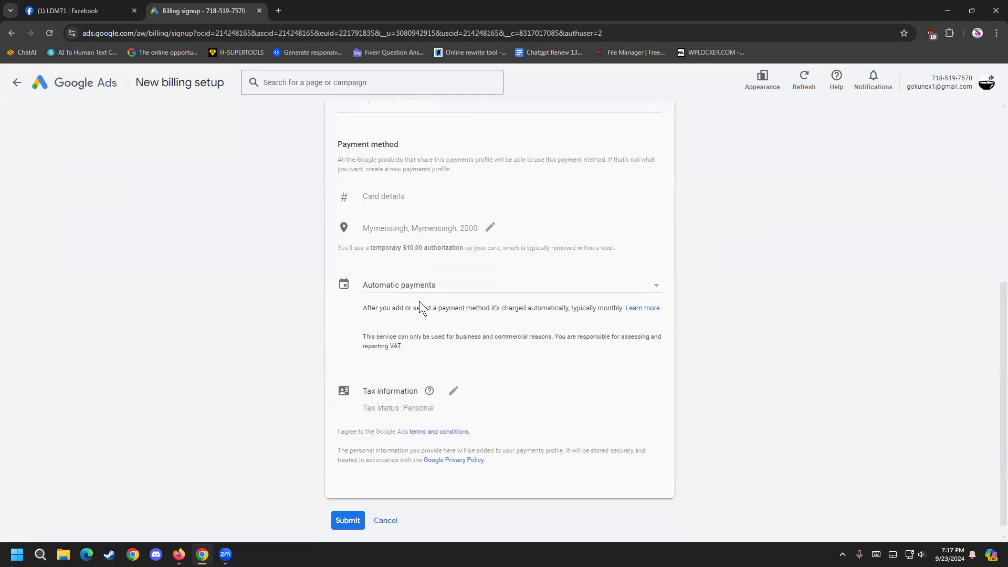
left_click(12, 82)
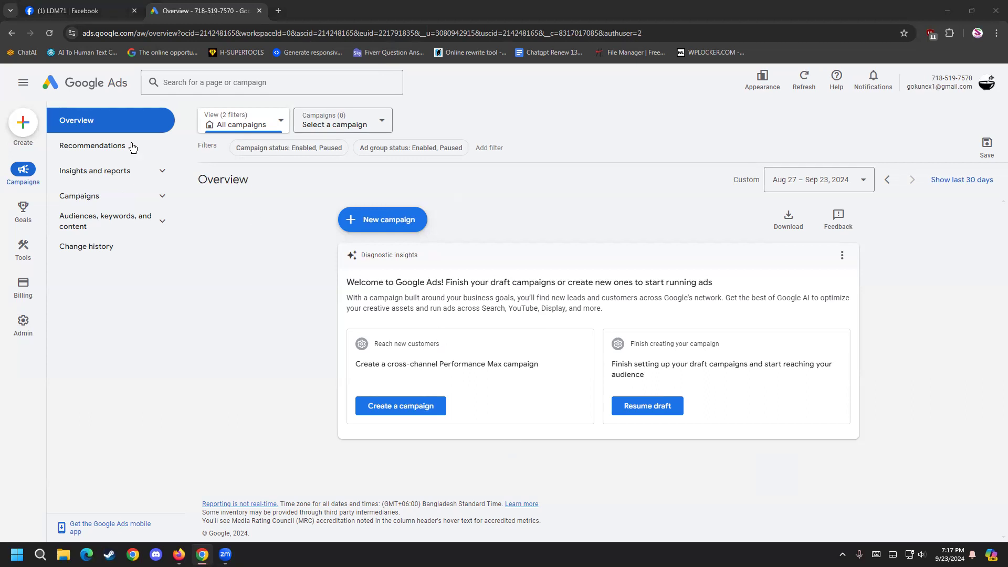
- Open the "freelancing" draft Search campaign from the campaigns list and close the Facebook tab
mouse_move(29, 217)
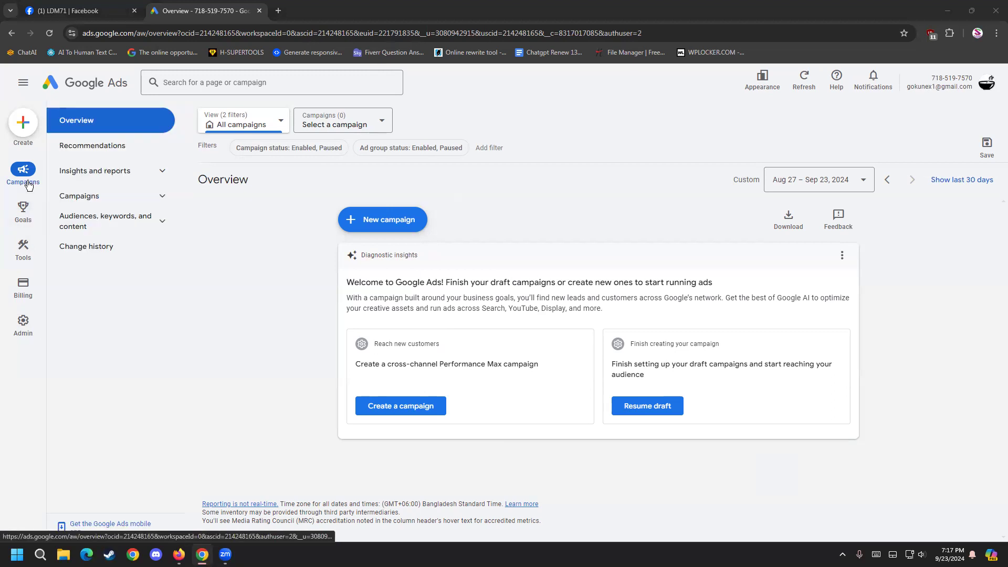
left_click(92, 196)
left_click(103, 221)
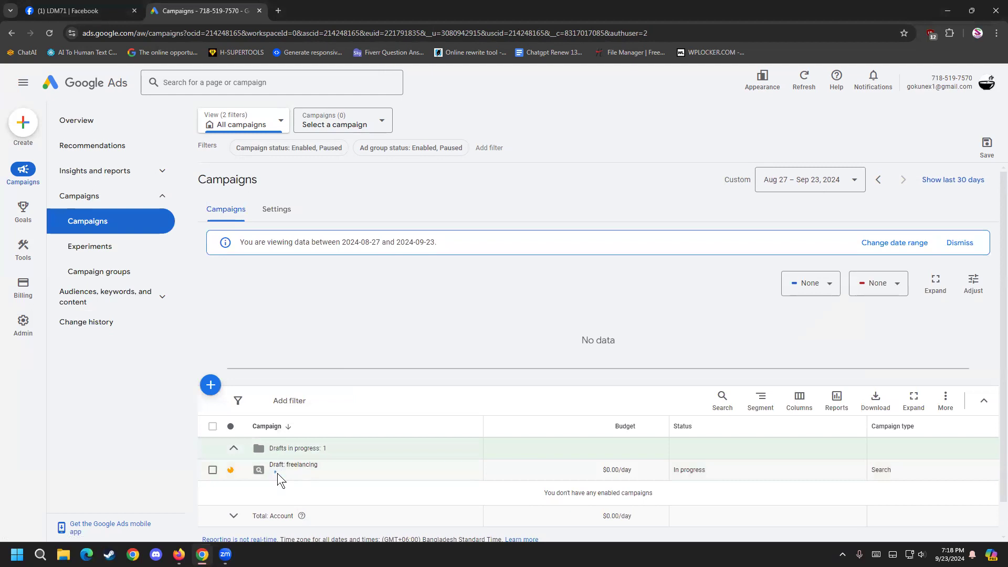
left_click(277, 471)
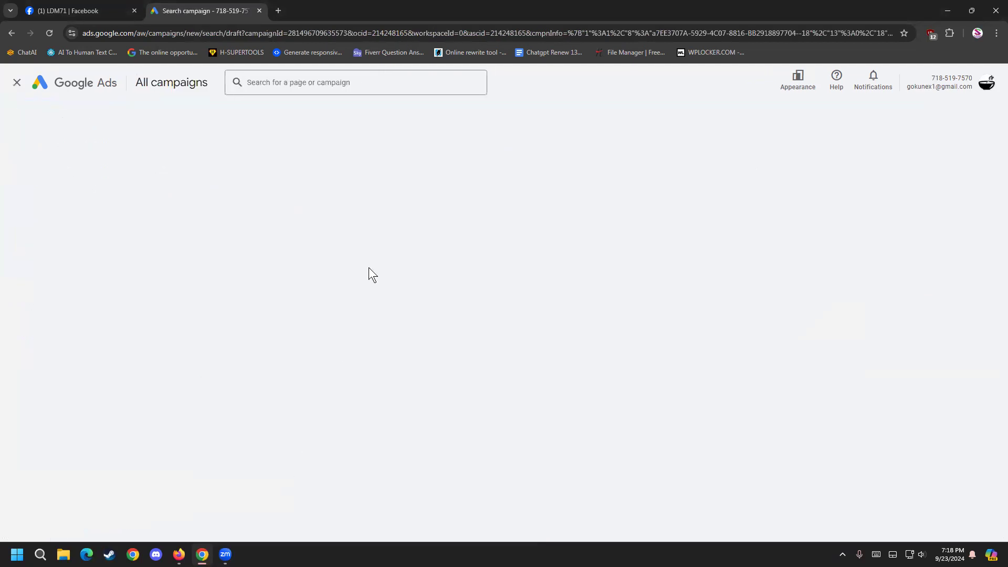
left_click(134, 10)
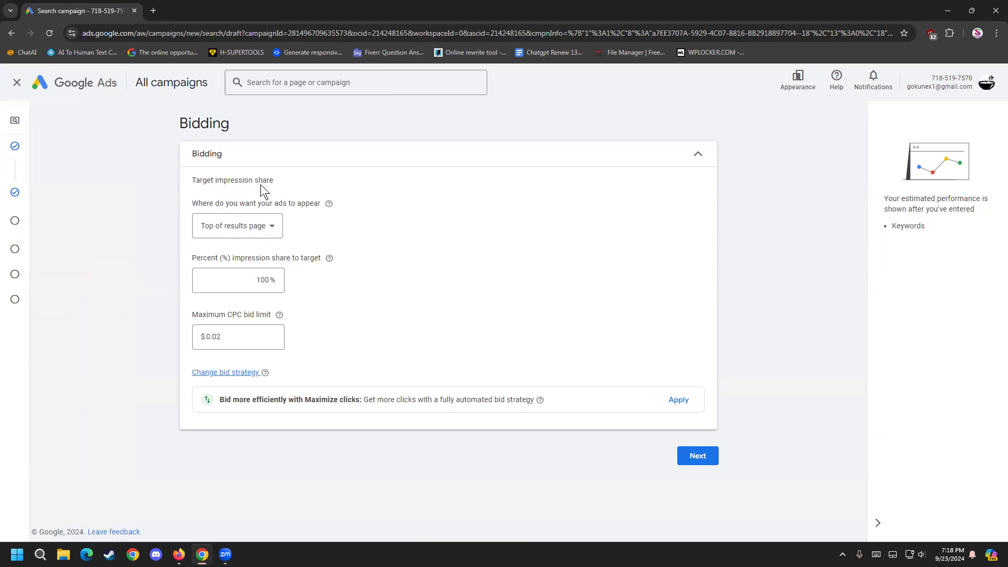
- Choose Top of results page as the ad location in the bidding settings and continue to the campaign settings
left_click(265, 227)
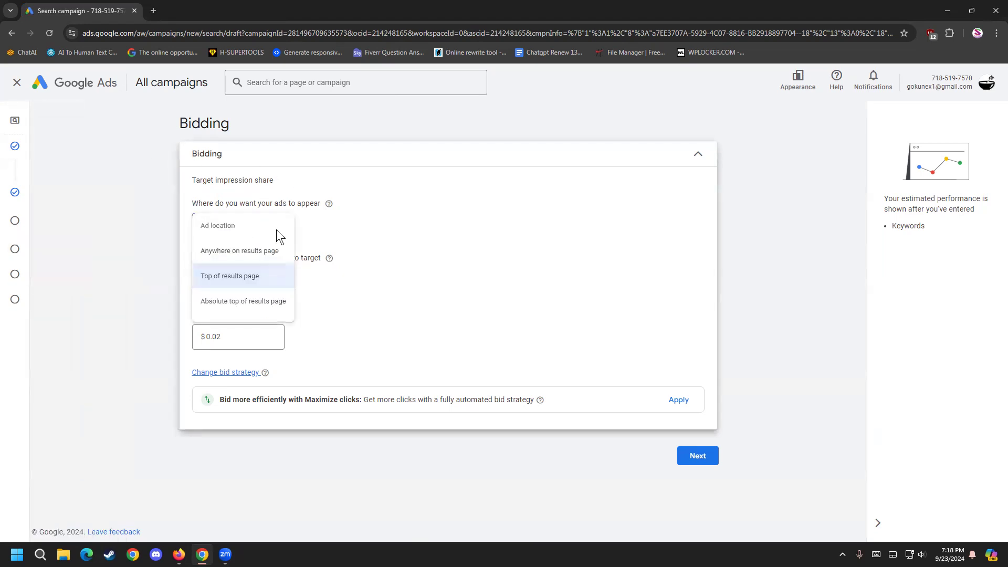
left_click(251, 276)
left_click(213, 335)
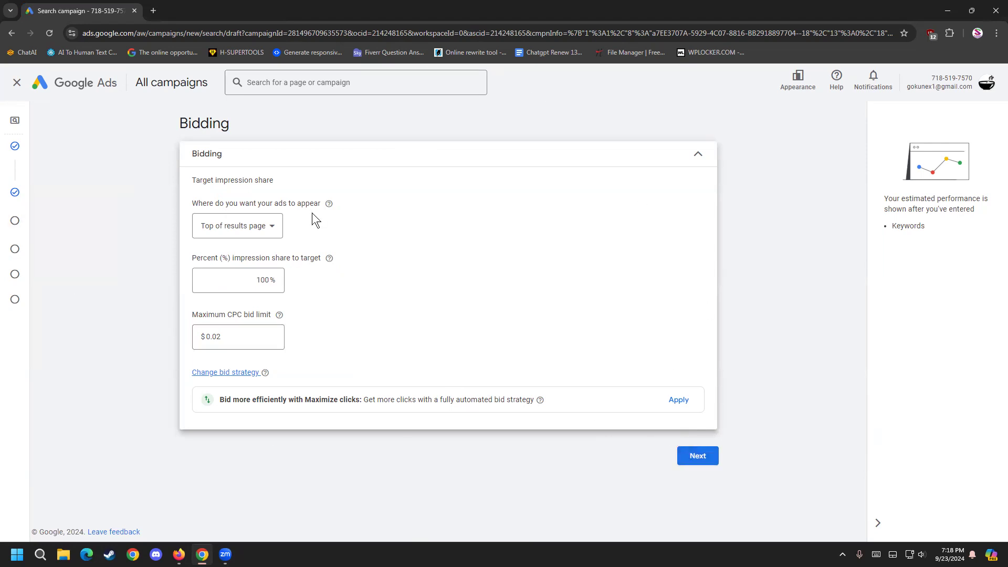
left_click(220, 152)
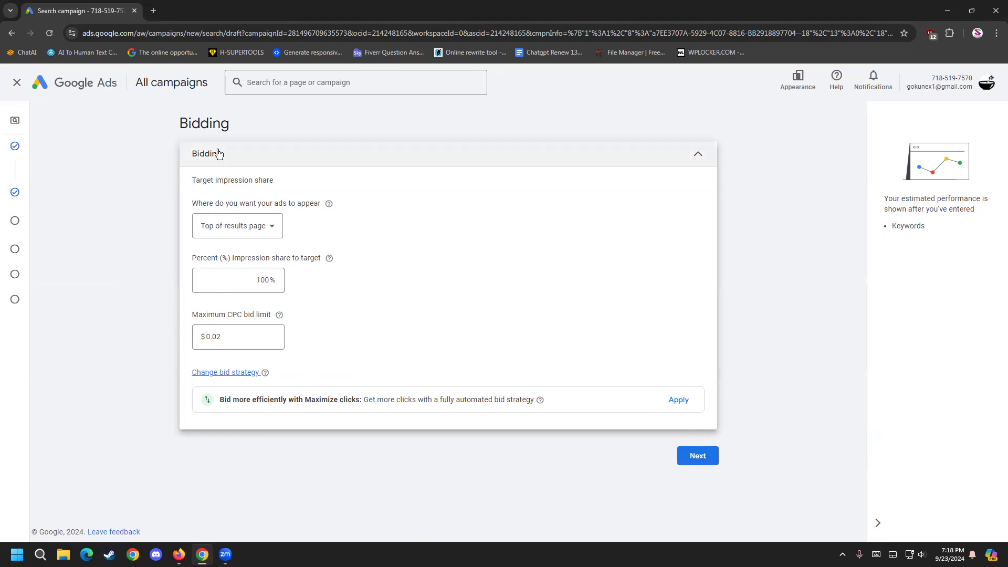
left_click(219, 152)
left_click(220, 152)
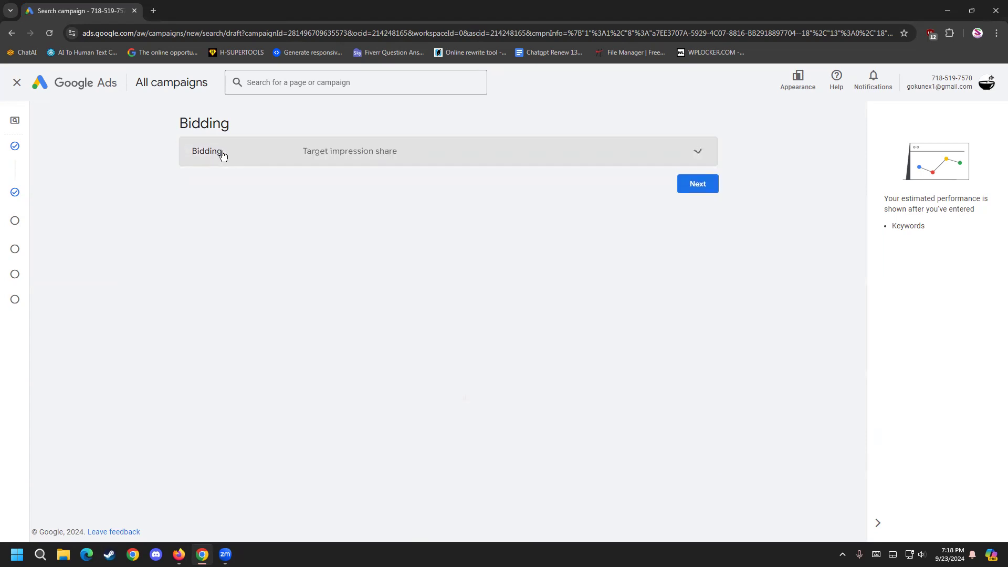
left_click(221, 152)
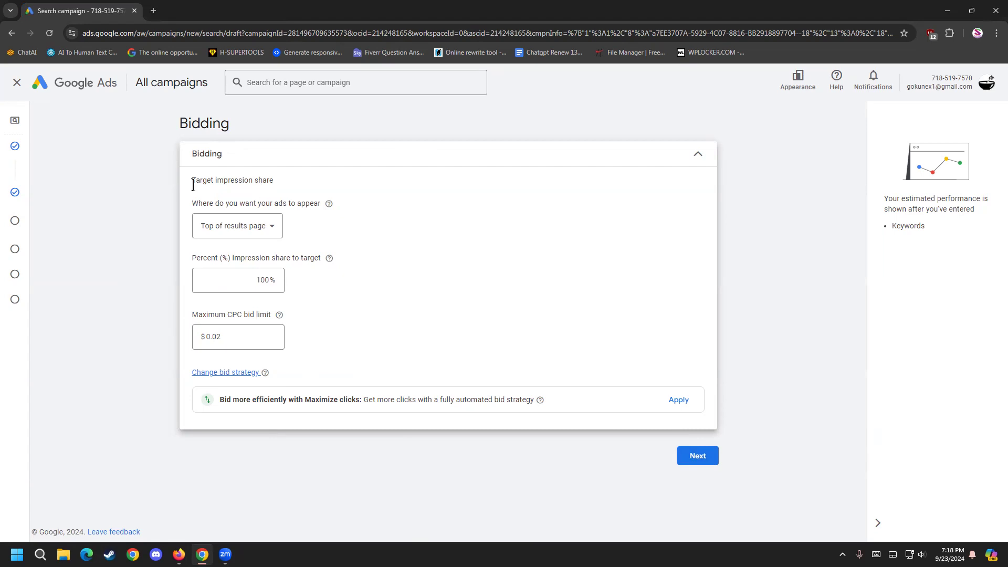
mouse_move(12, 145)
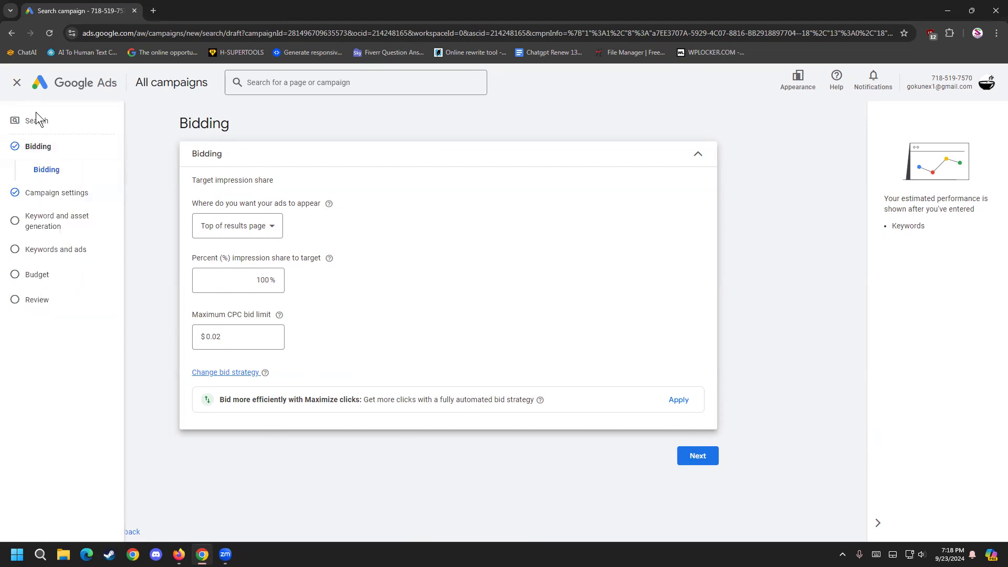
left_click(698, 456)
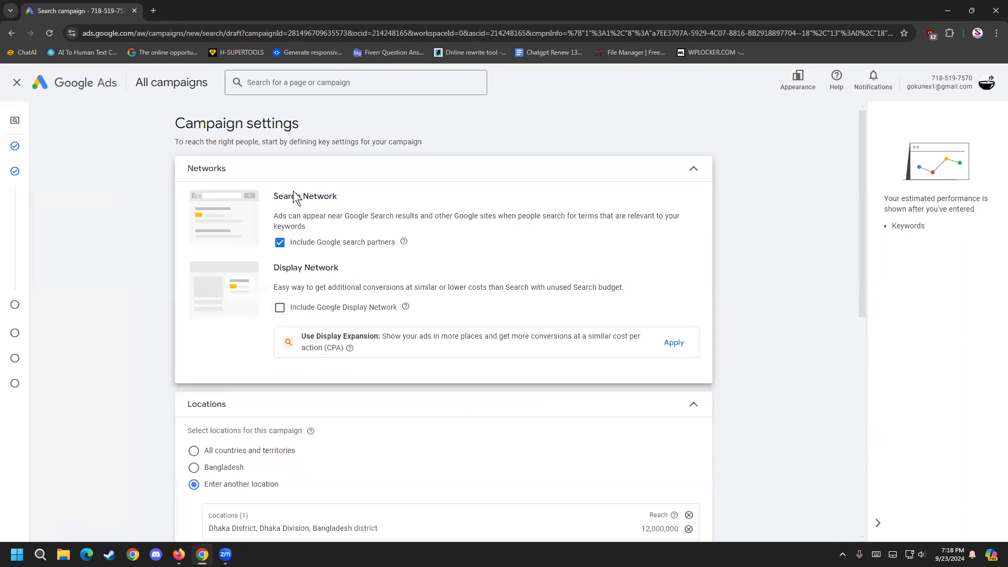
- Include the Google Display Network in the campaign and review the location, language and broad match keyword settings
left_click(280, 307)
scroll(152, 364, "down", 2)
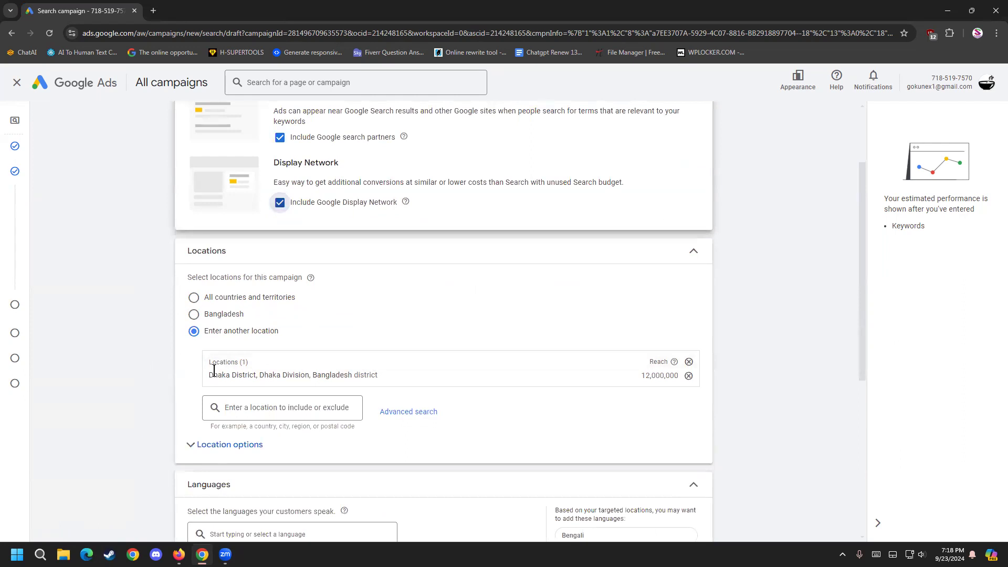
scroll(225, 389, "down", 2)
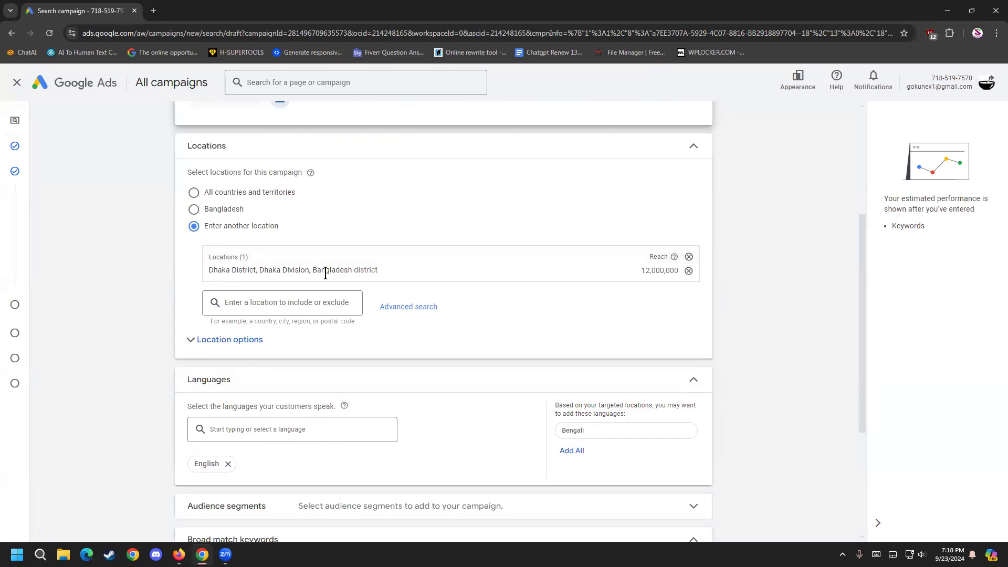
scroll(145, 424, "down", 4)
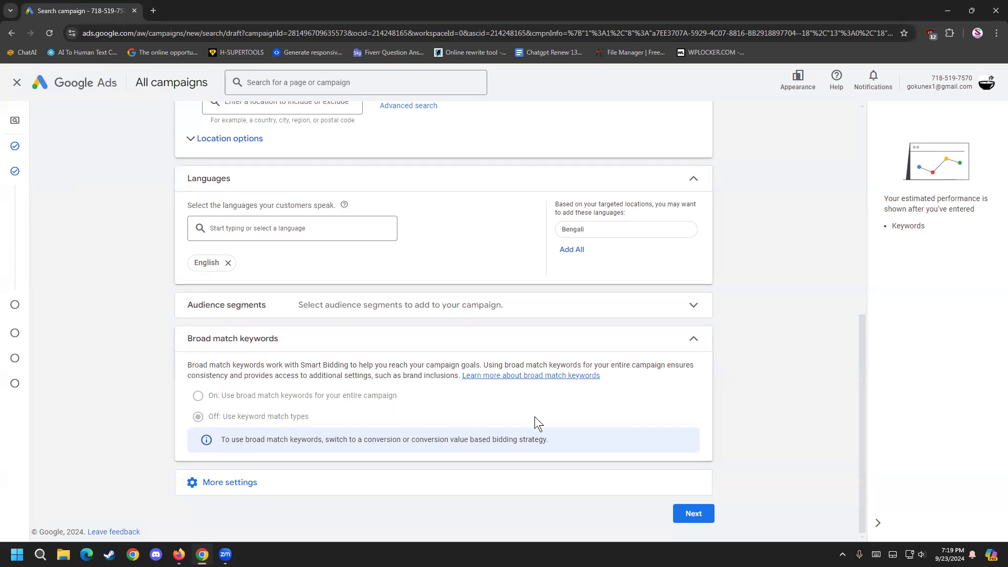
left_click_drag(413, 440, 466, 440)
left_click(528, 441)
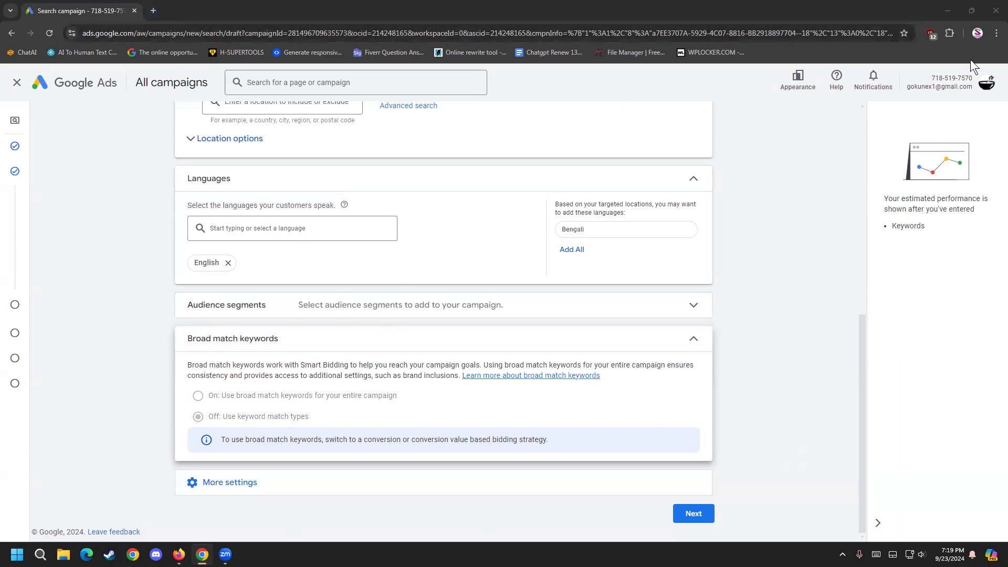
- Open a new incognito window and search Google for "goole"
left_click(995, 33)
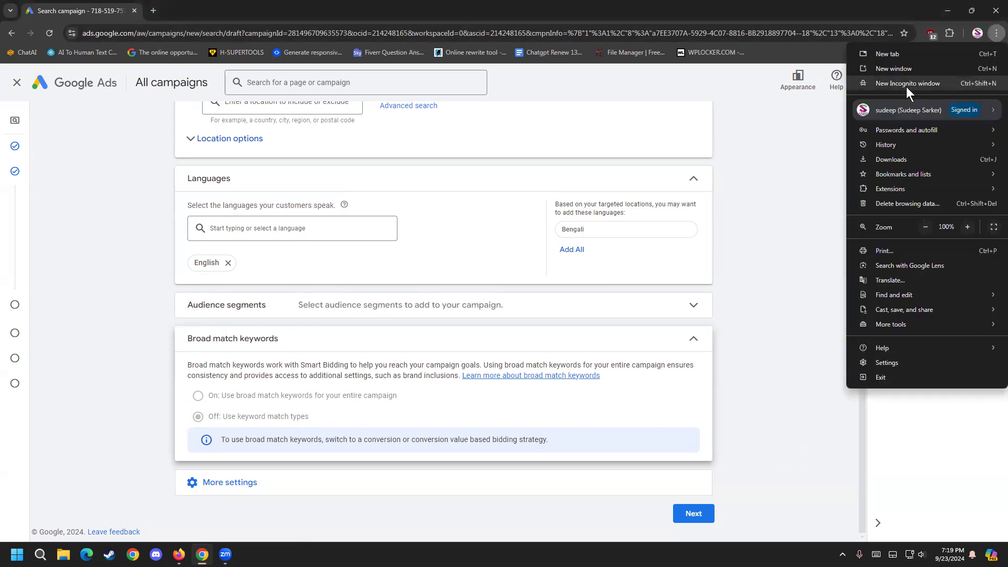
left_click(892, 83)
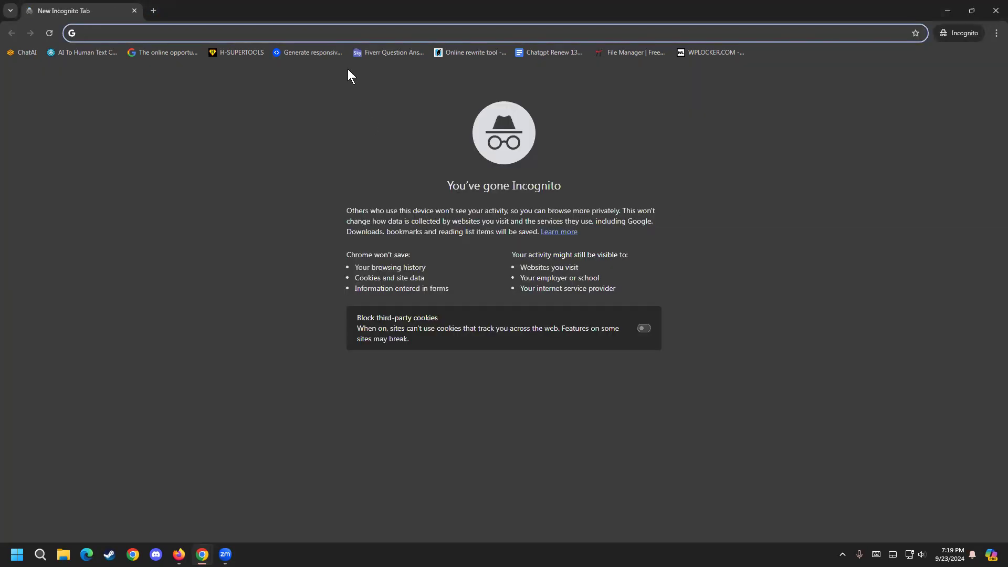
type("g")
key("Return")
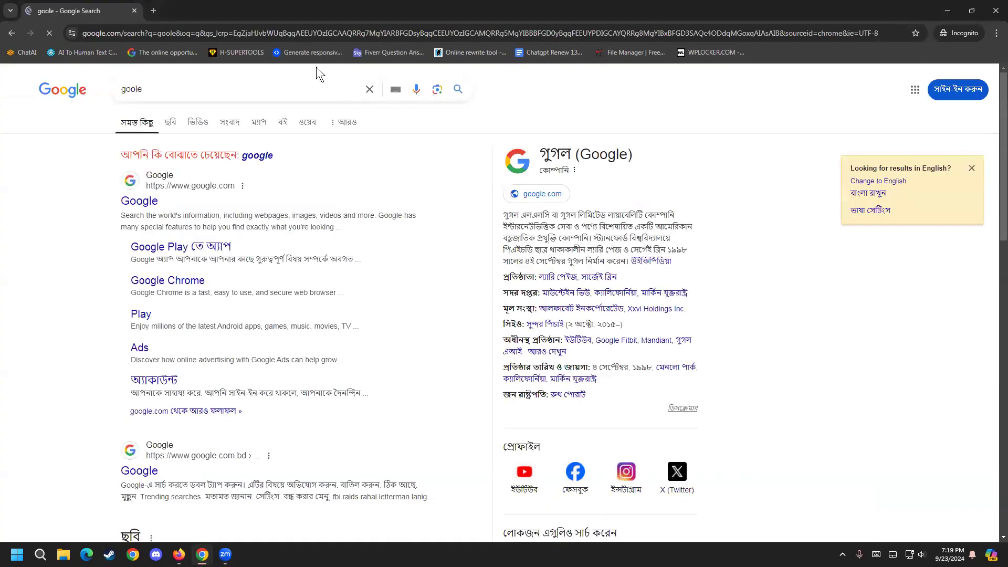
- Replace the query in the incognito window and search for "freelancing course in bangladesh"
left_click(381, 86)
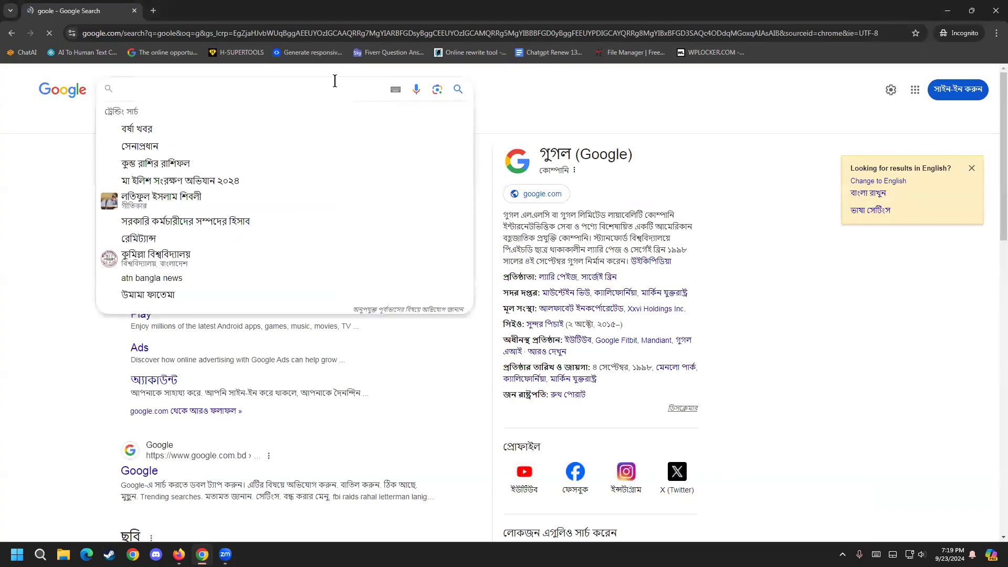
type("s")
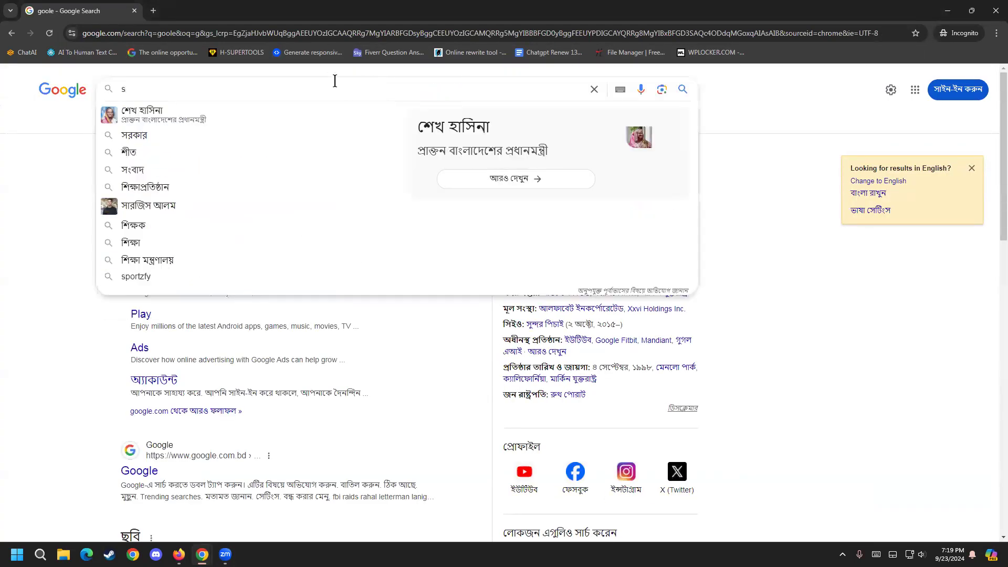
key("BackSpace")
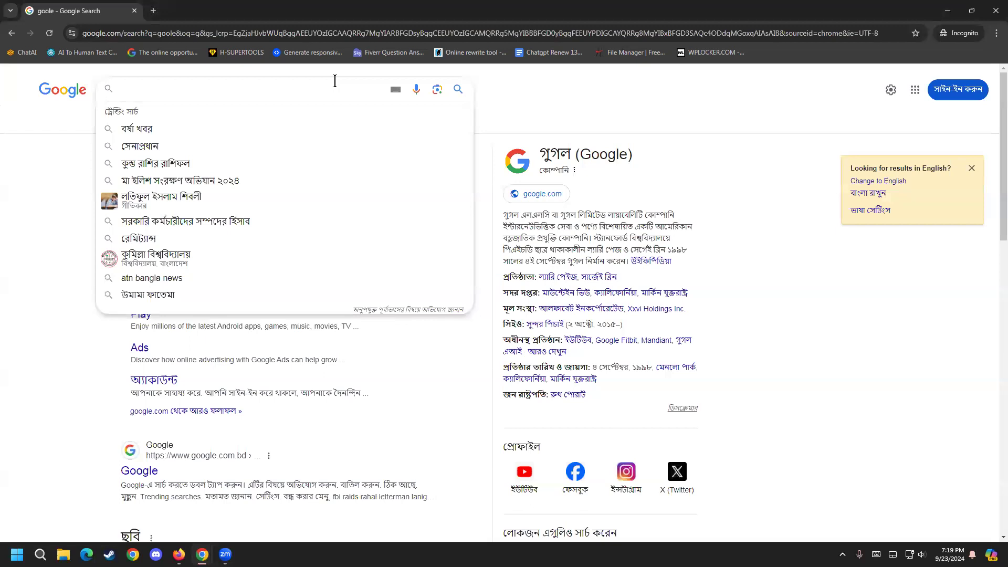
type("f")
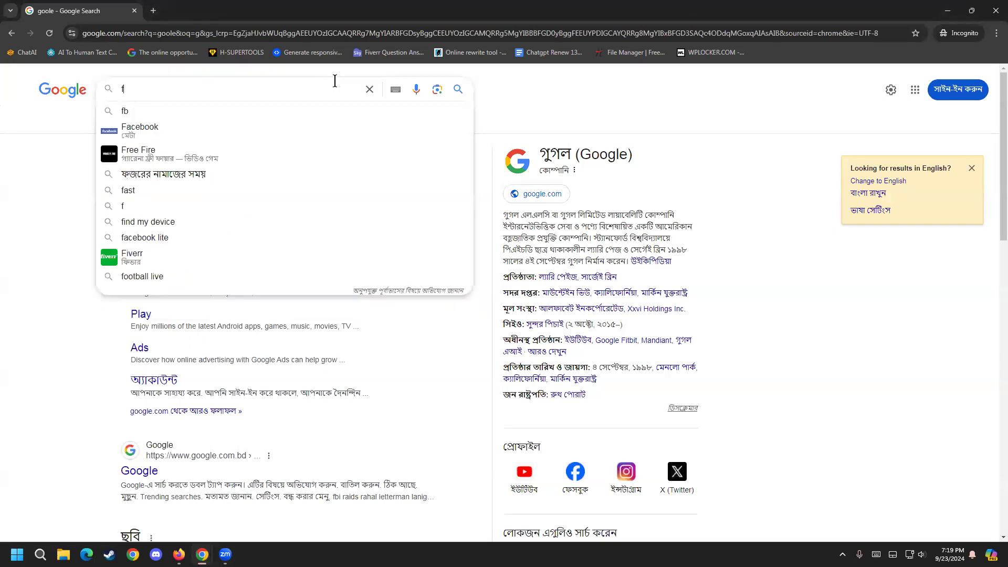
type("reelacing")
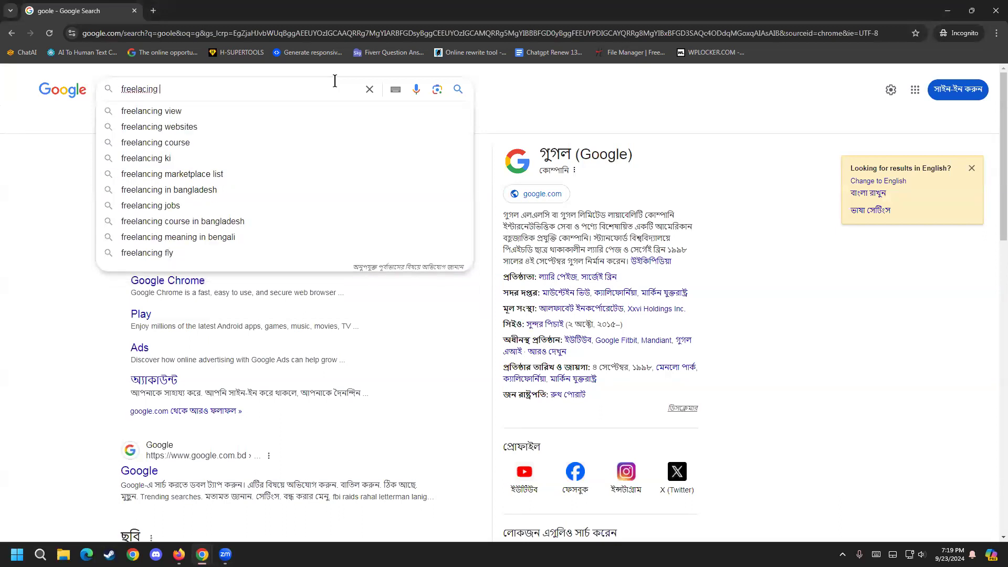
key("Down")
key("BackSpace")
key("BackSpace")
key("BackSpace")
key("BackSpace")
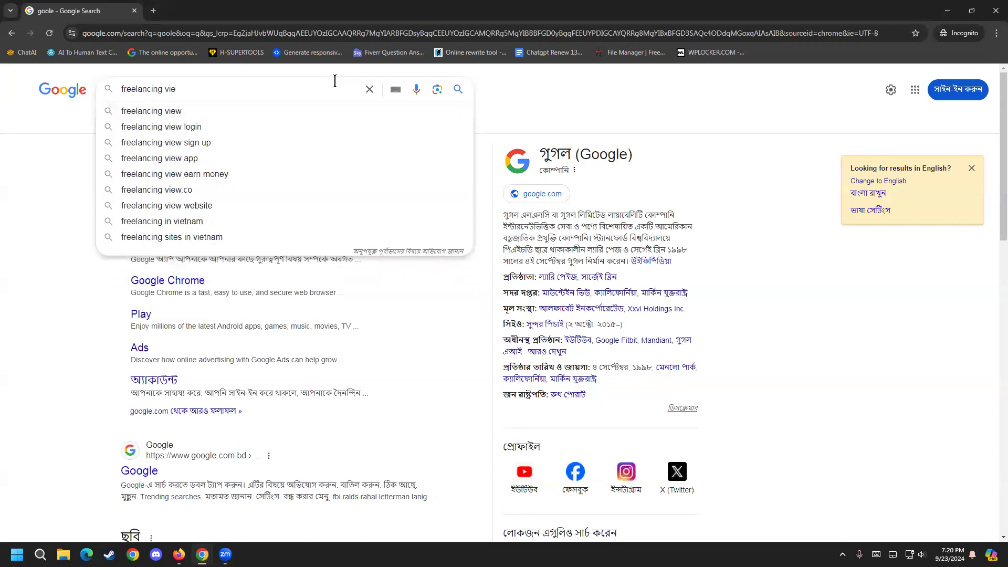
type("course")
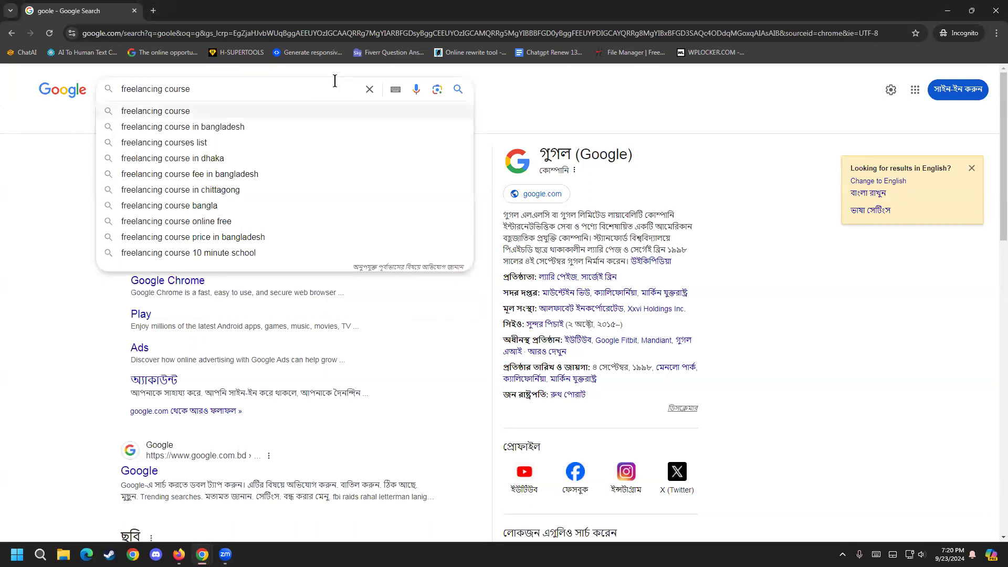
key("Down")
key("Return")
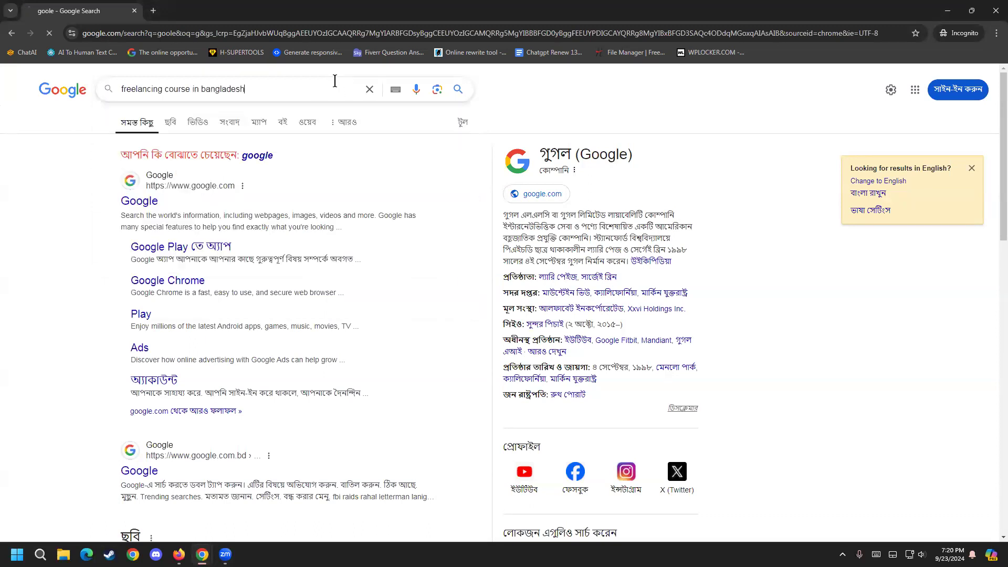
- Examine the freelancing course results for sponsored ads, dismiss the translation prompt and close the incognito window
scroll(15, 300, "down", 10)
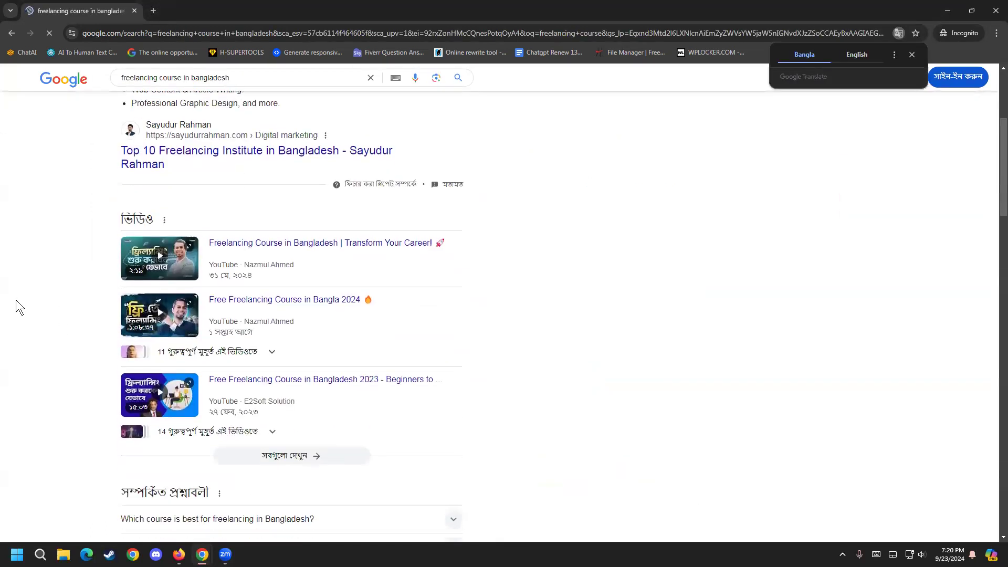
scroll(17, 300, "down", 2)
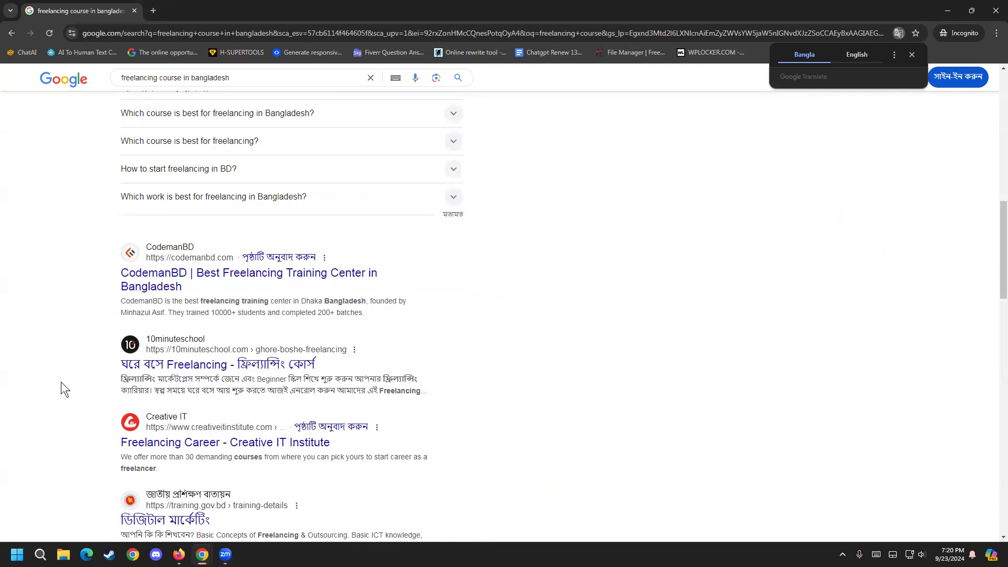
scroll(63, 367, "up", 10)
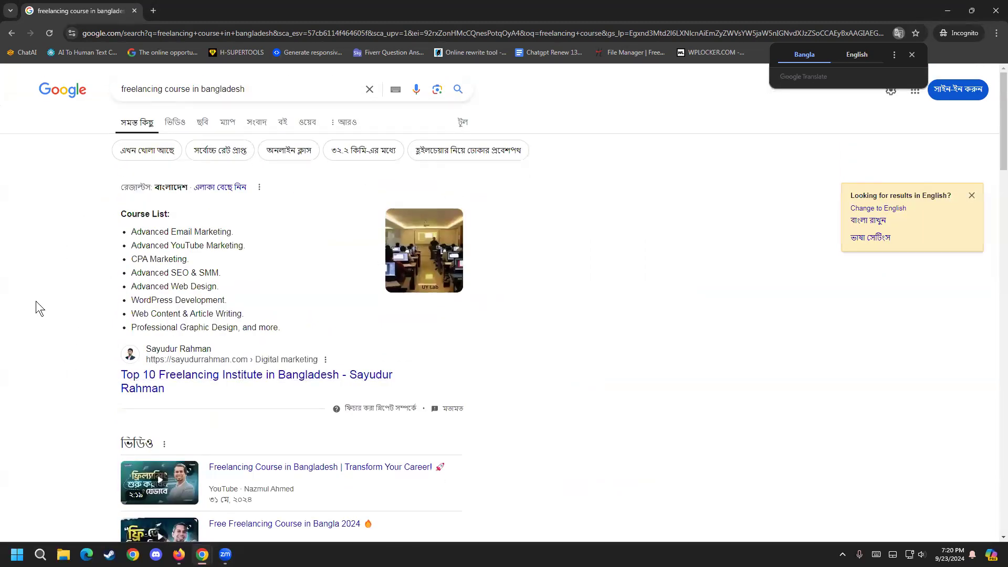
left_click(910, 54)
left_click(993, 9)
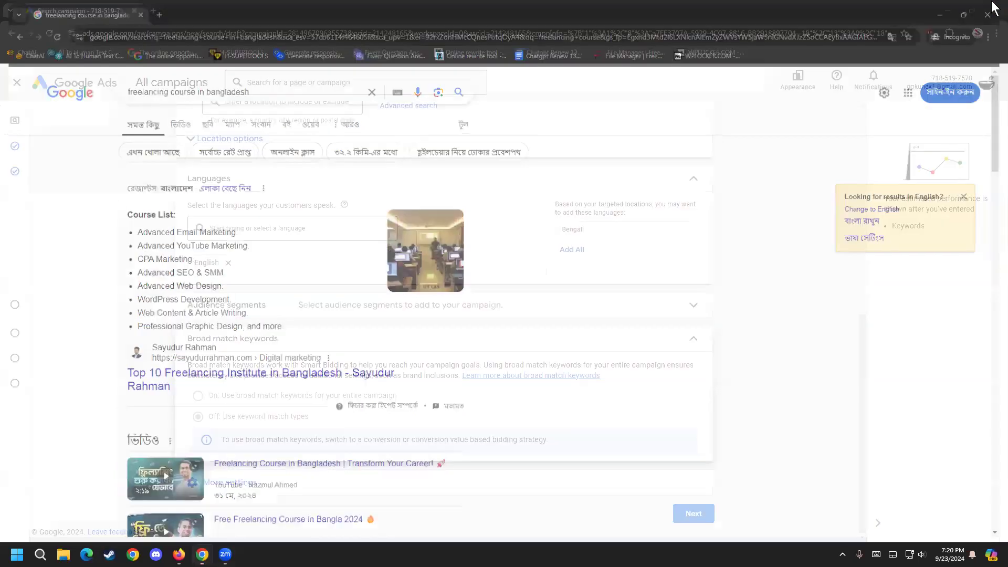
- Open a new tab beside the campaign draft and search for "google"
left_click(155, 3)
type("goole")
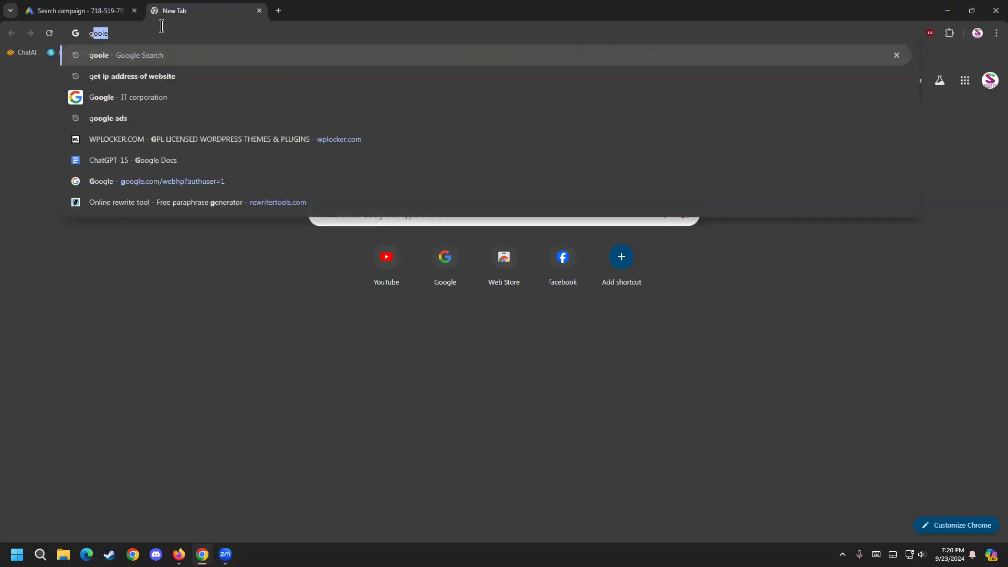
left_click(159, 102)
- Search for "freelancing course in bangladesh" in the signed-in browser and decline sharing the precise location
left_click(382, 90)
type("freek")
key("BackSpace")
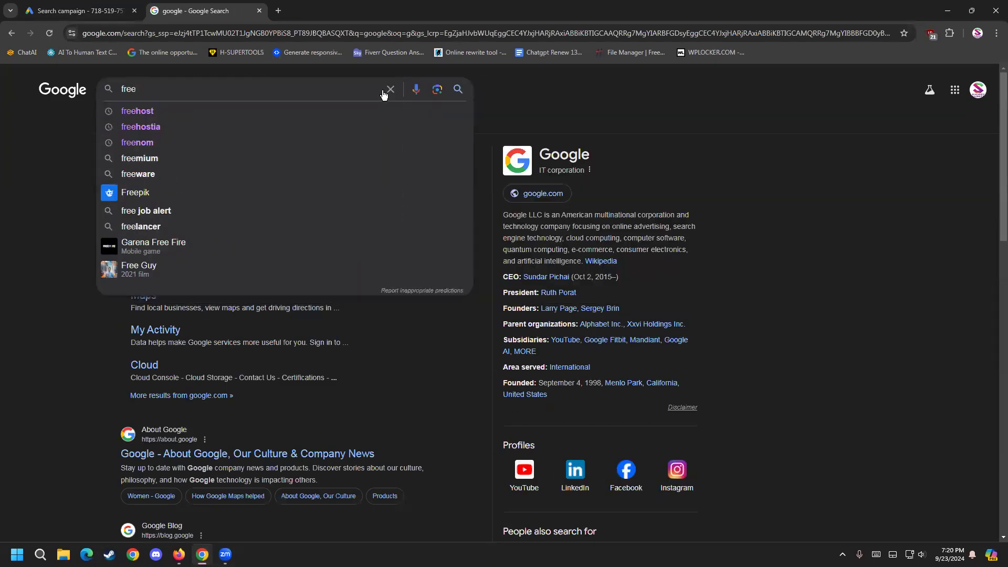
type("lacing cou")
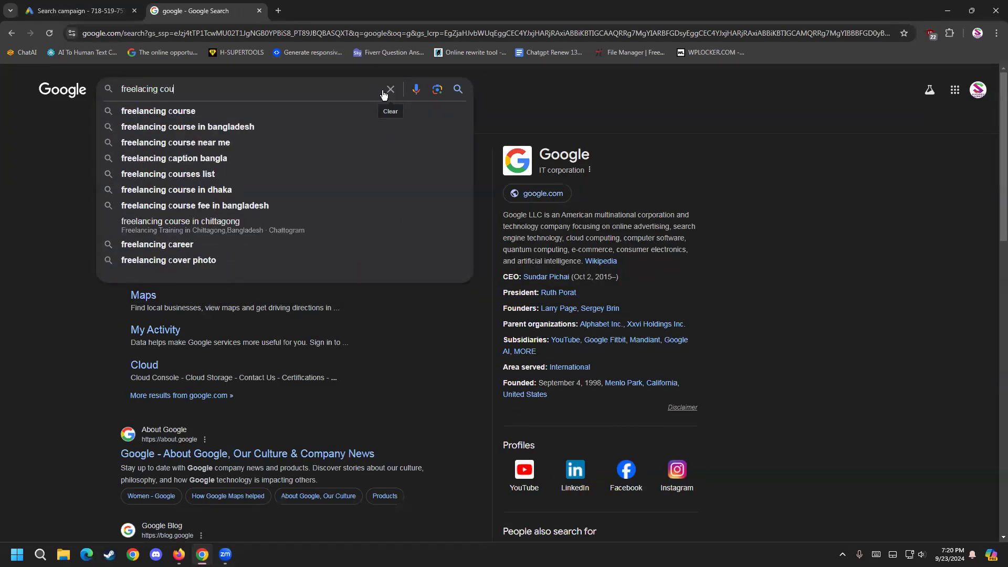
type("rse in ban")
key("Down")
key("Return")
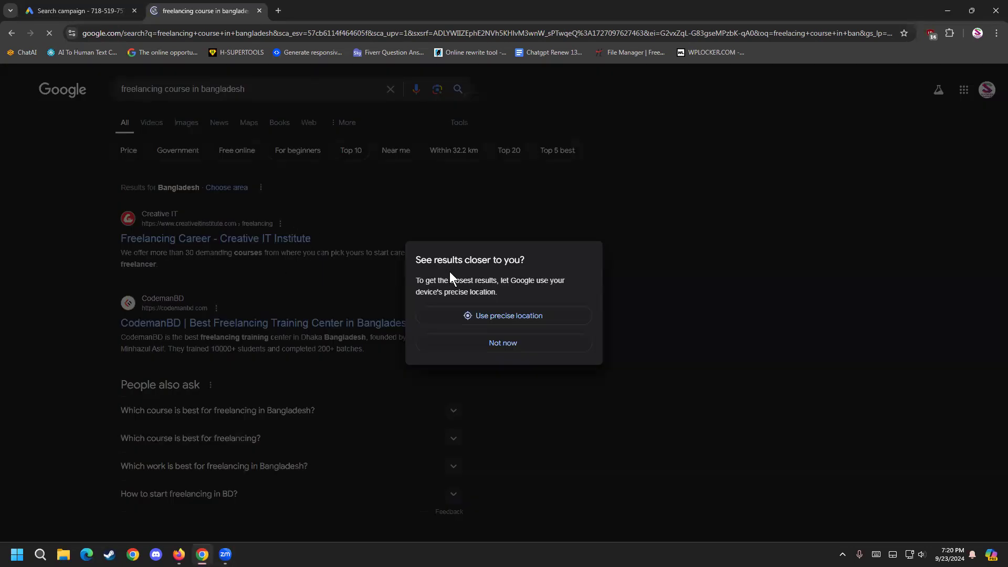
left_click(499, 338)
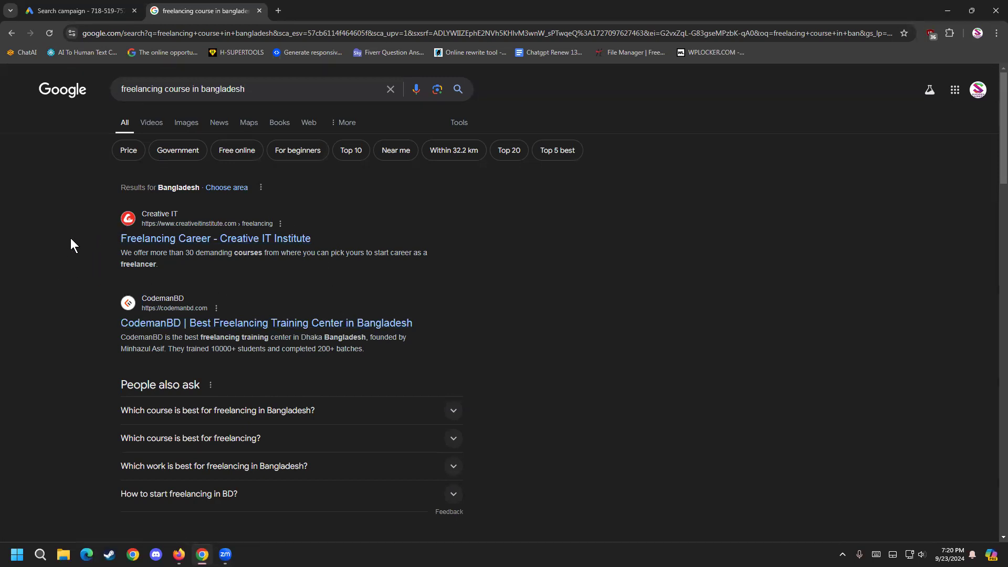
- Look through the signed-in search results to see which sites and ads are listed for the freelancing course query
scroll(72, 238, "down", 2)
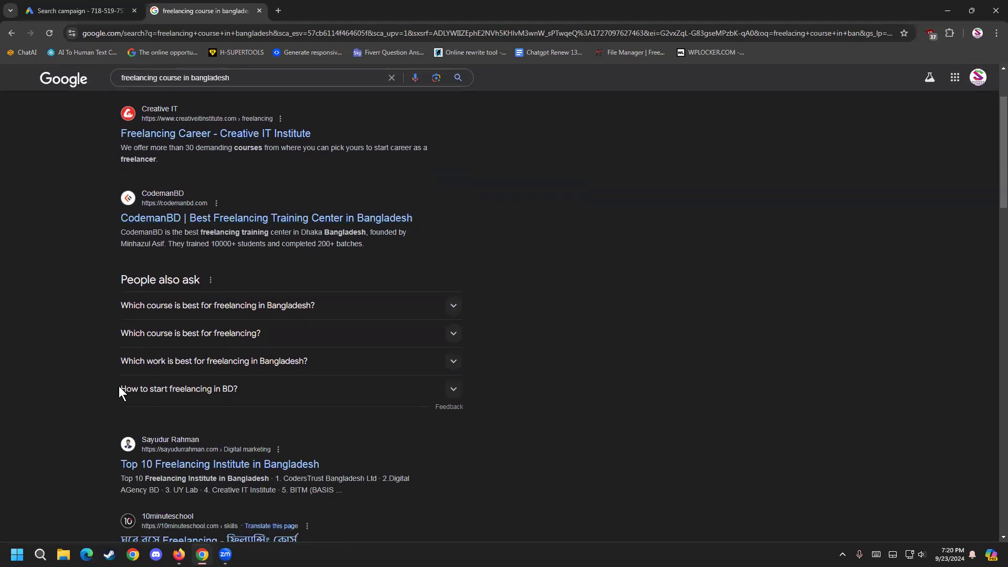
scroll(119, 386, "down", 2)
scroll(176, 355, "down", 2)
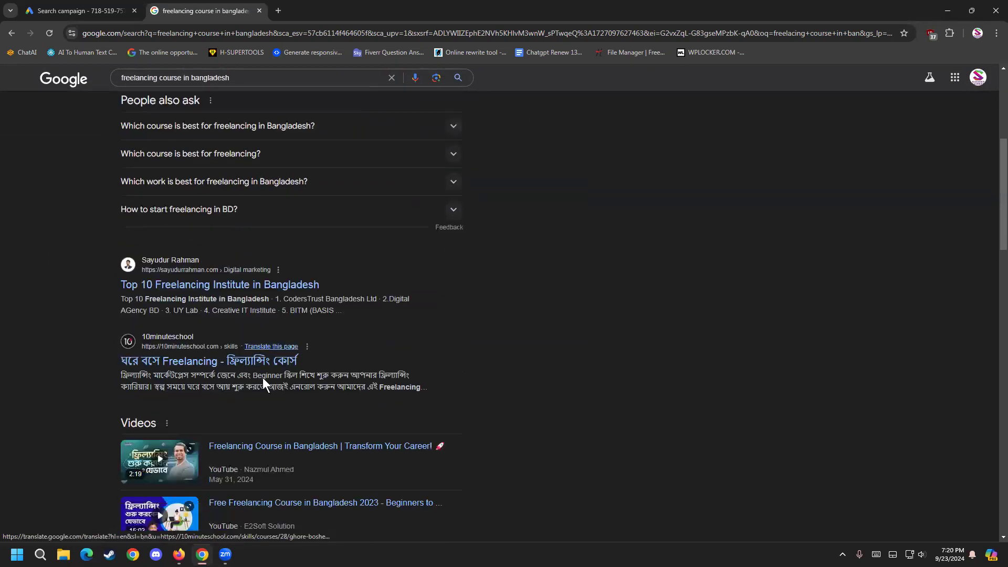
scroll(332, 309, "down", 6)
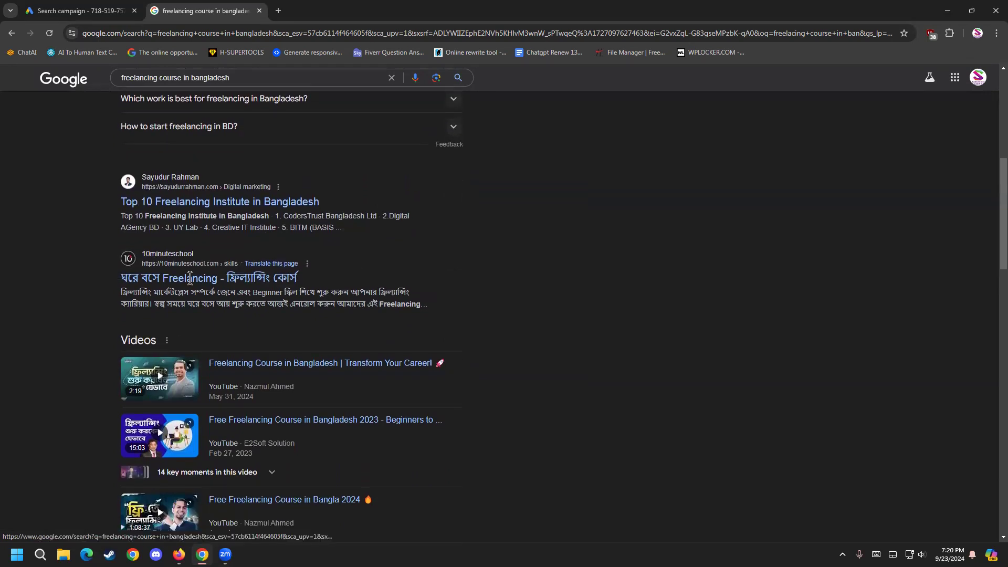
scroll(323, 326, "down", 2)
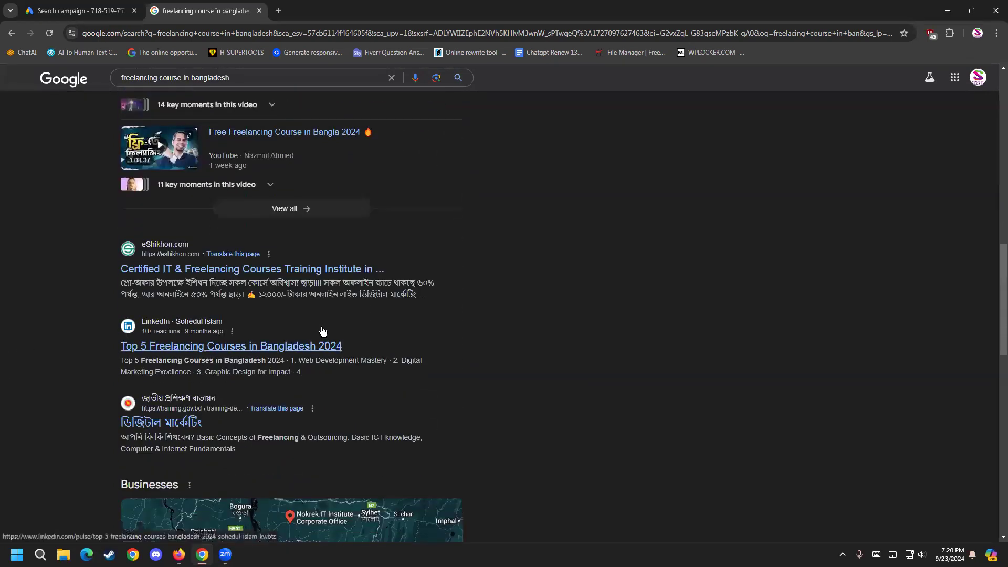
- Check the rest of the freelancing course results down the page and close the search tab to return to the campaign draft
scroll(4, 362, "down", 9)
scroll(5, 363, "down", 5)
scroll(4, 355, "up", 20)
scroll(2, 336, "up", 2)
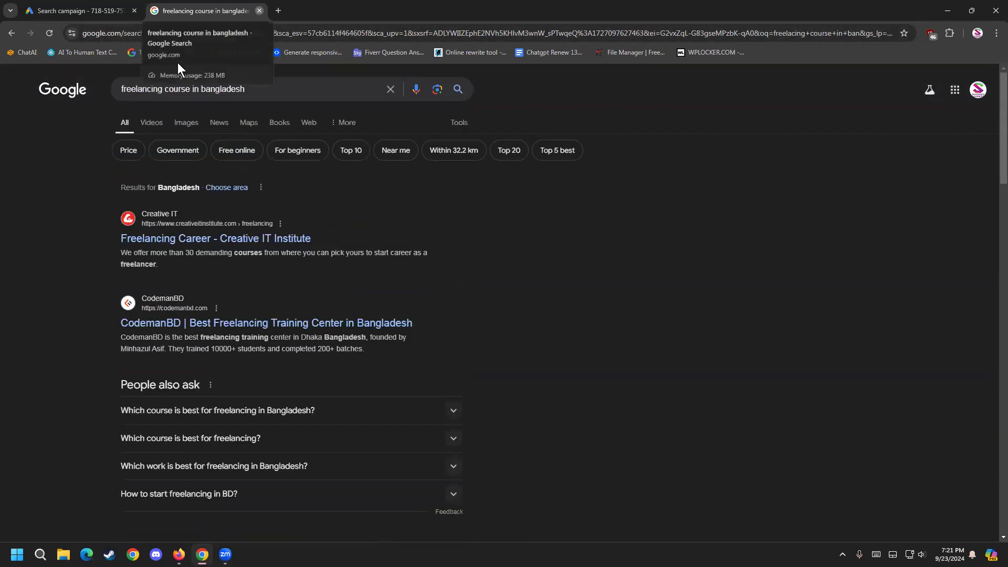
left_click(259, 10)
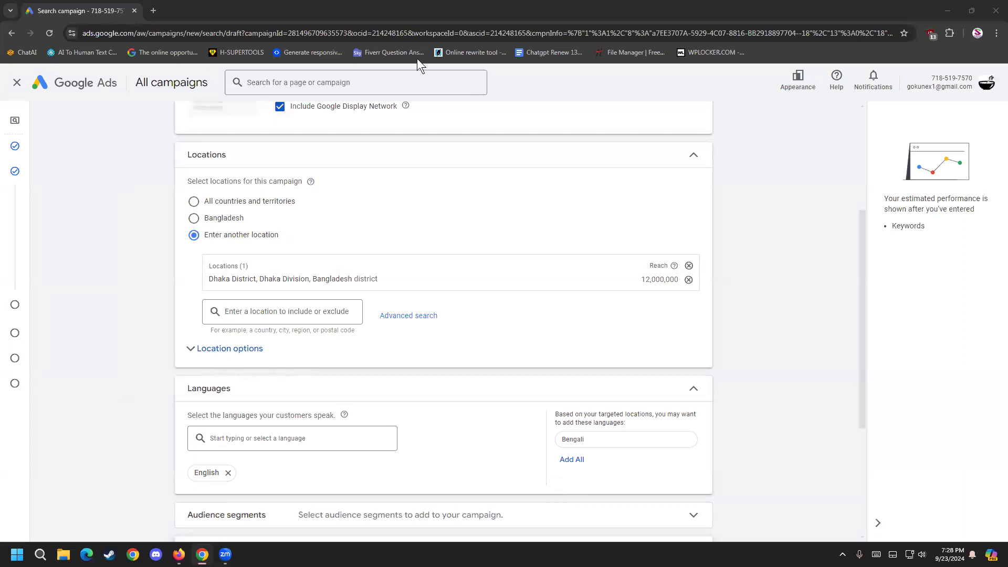
- Add Bengali to the campaign's languages alongside English
scroll(157, 319, "down", 1)
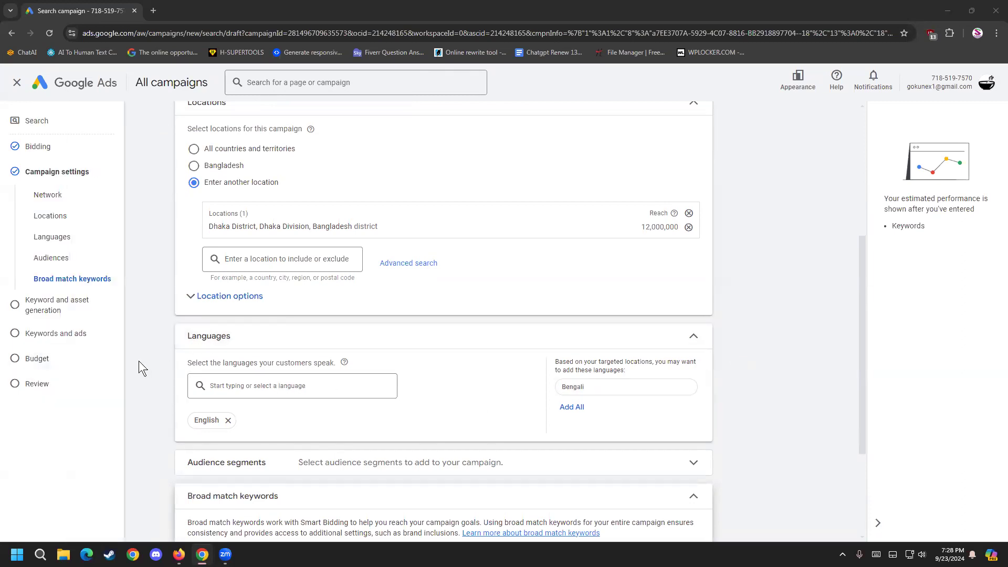
left_click(229, 380)
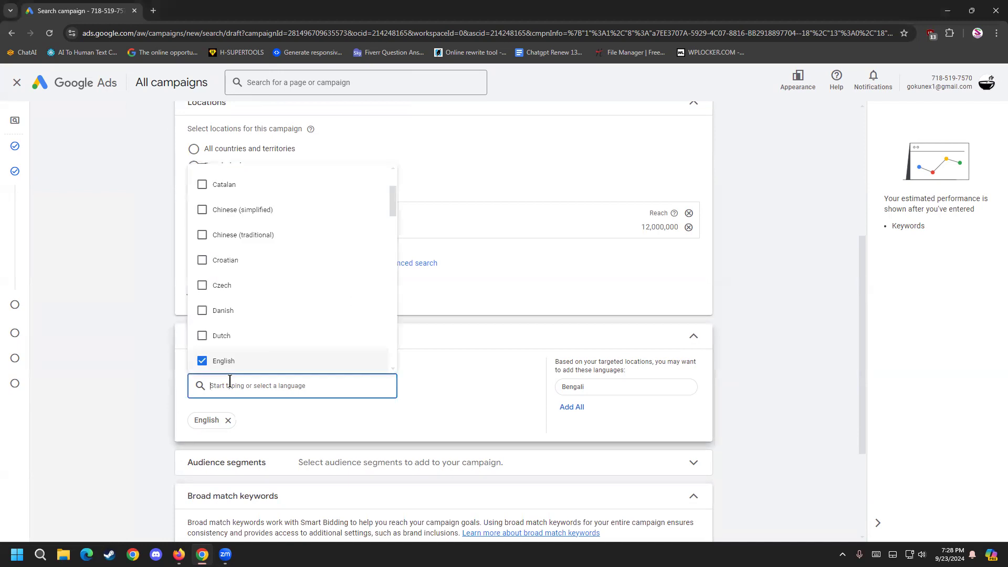
scroll(265, 257, "up", 2)
scroll(273, 340, "down", 4)
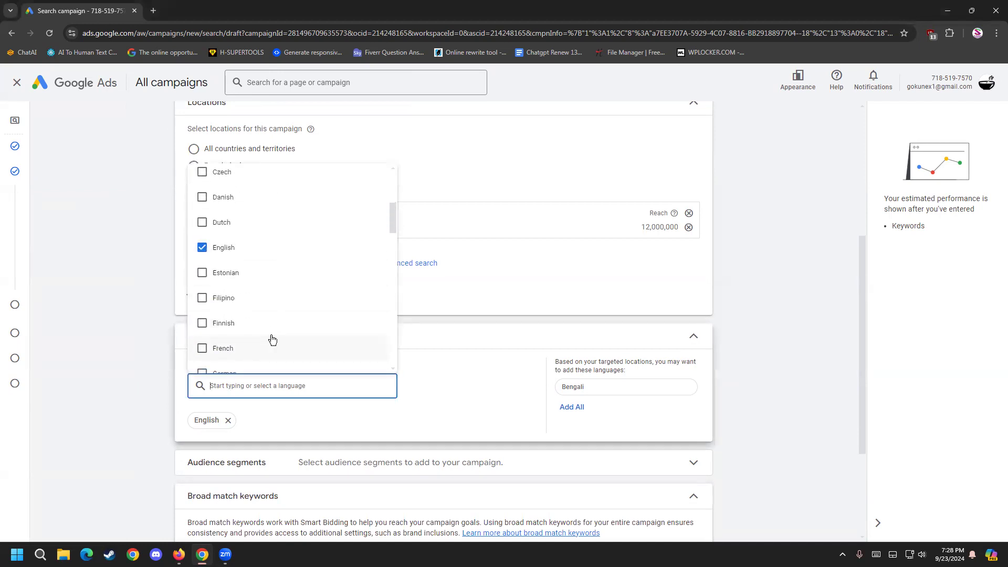
type("bang")
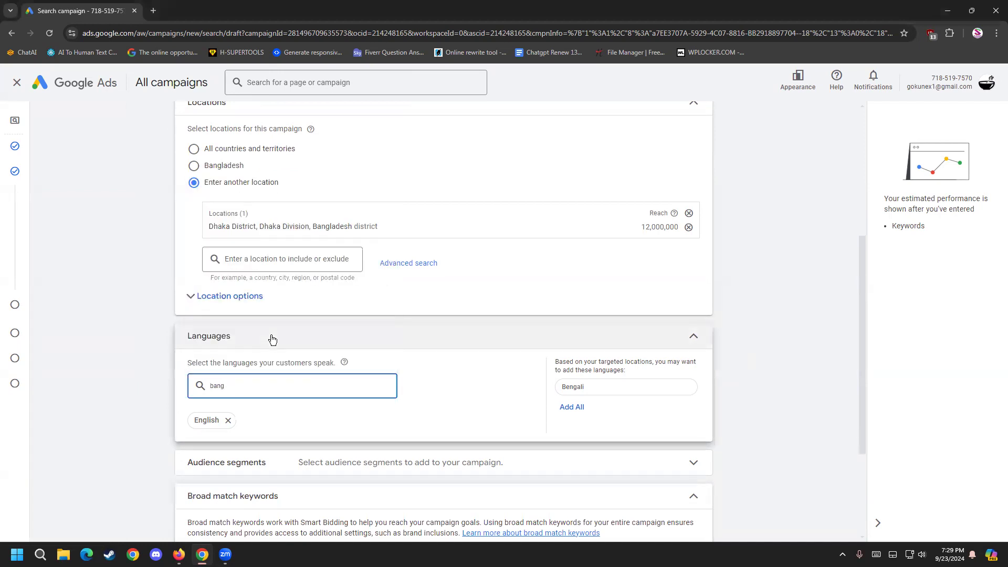
key("BackSpace")
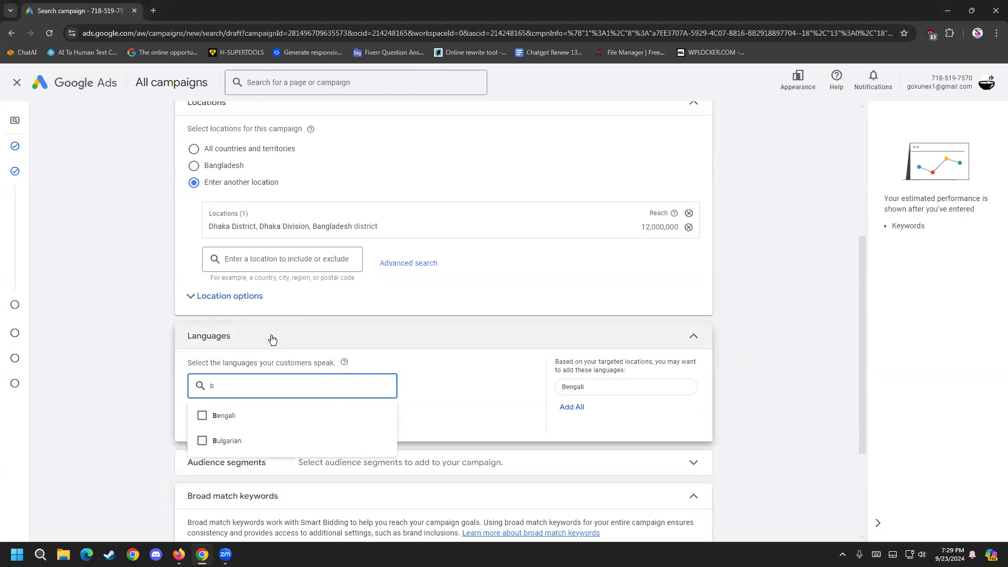
left_click(202, 415)
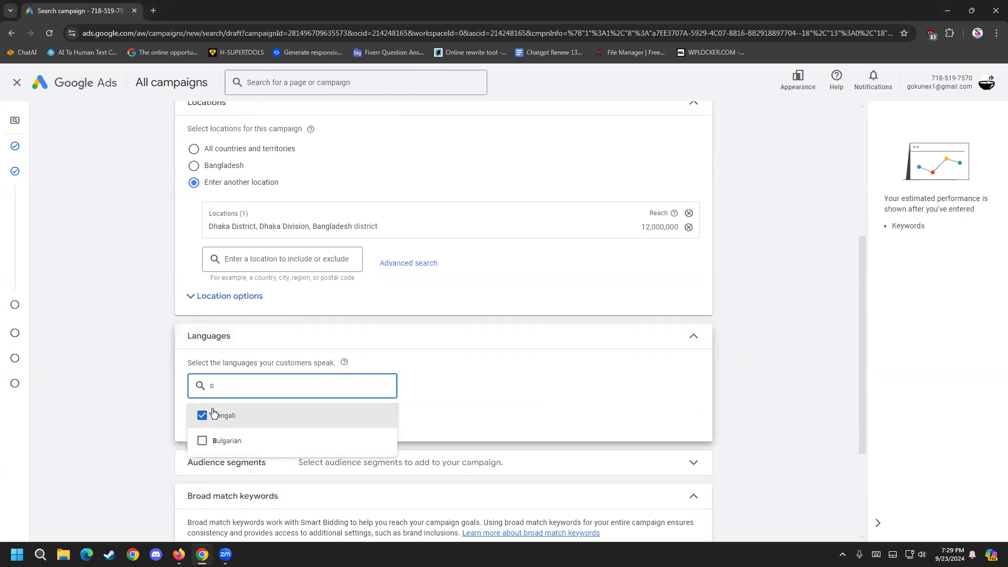
left_click(349, 432)
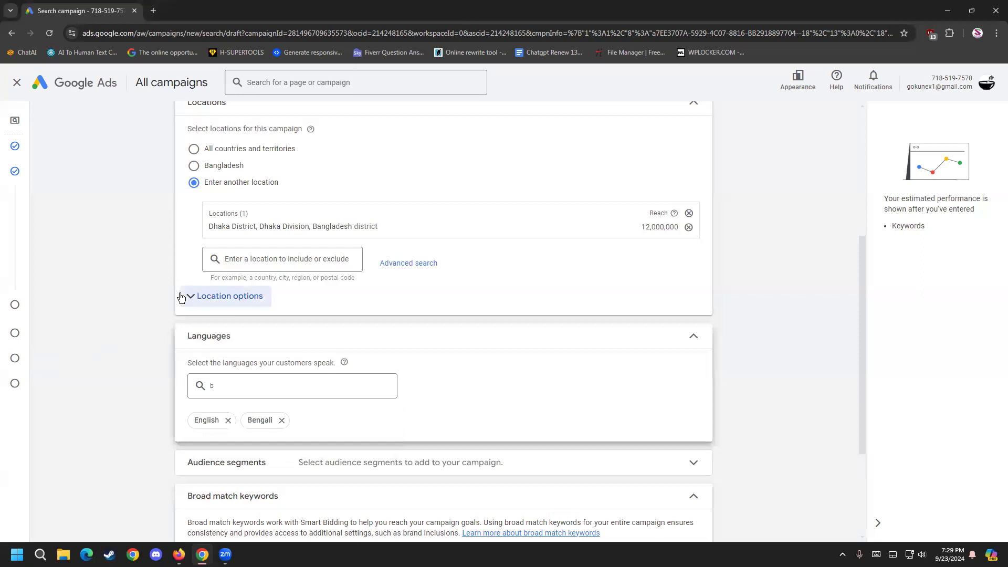
- Read the Broad match keywords section, including its note on the bidding strategy required for broad match
scroll(201, 306, "up", 2)
scroll(207, 310, "down", 4)
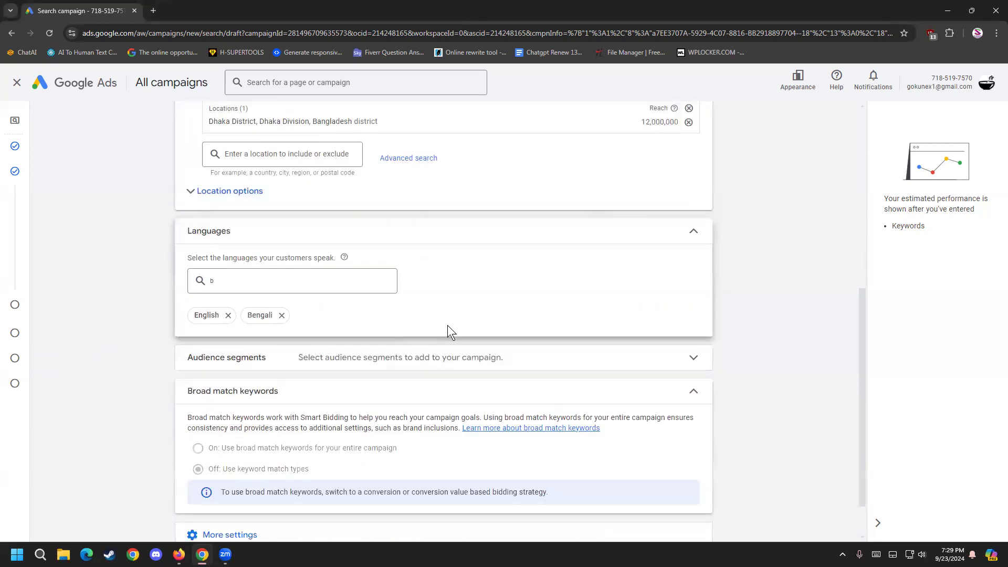
scroll(447, 328, "down", 1)
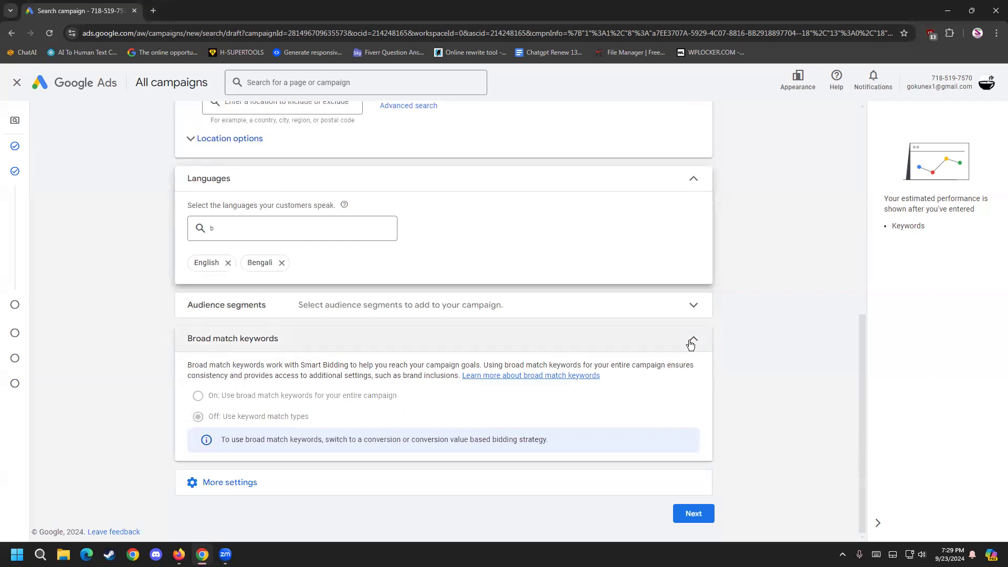
left_click_drag(267, 444, 418, 443)
left_click(560, 441)
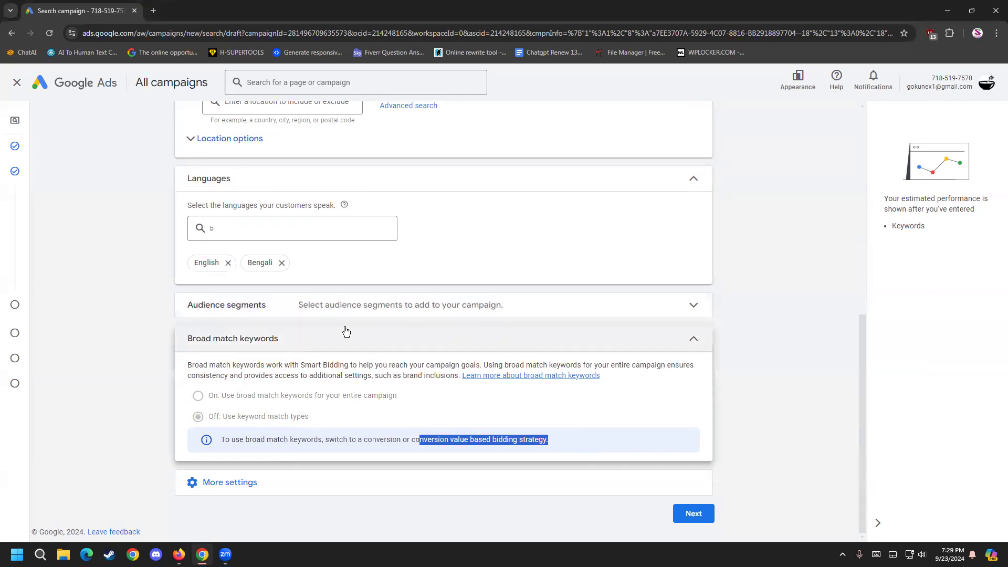
- Show the additional campaign settings and set the start date to Sep 23, 2024
left_click(219, 479)
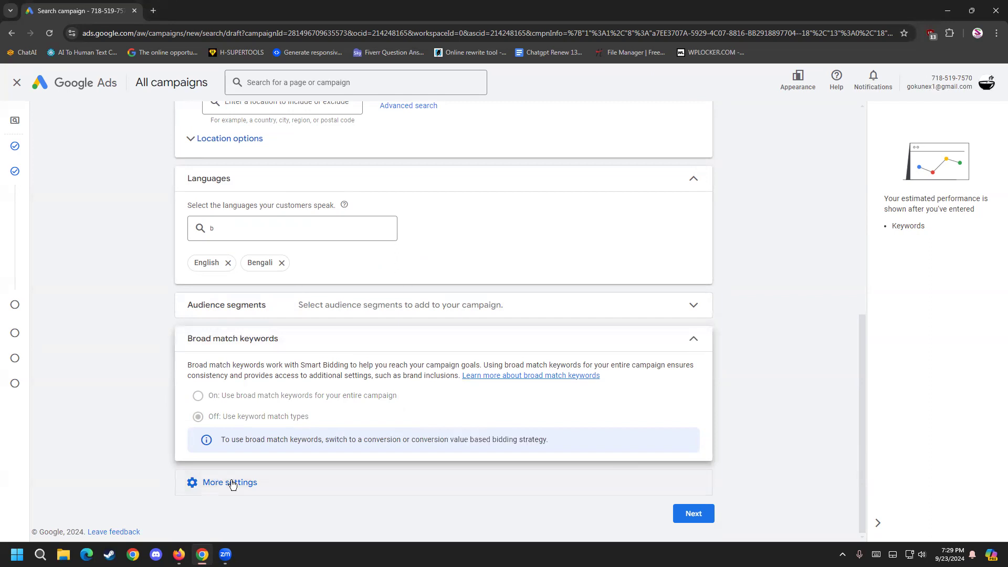
scroll(195, 484, "down", 3)
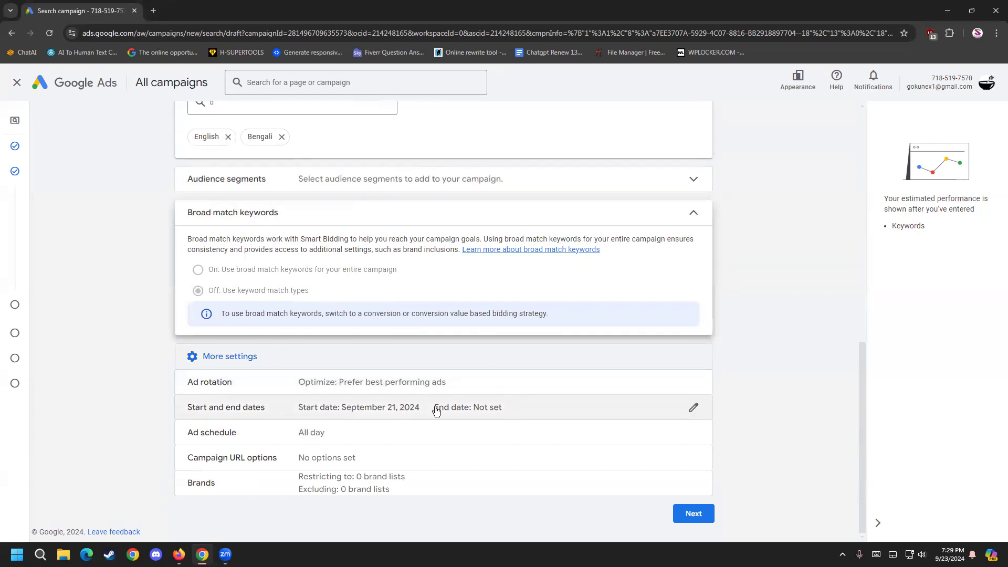
left_click(691, 409)
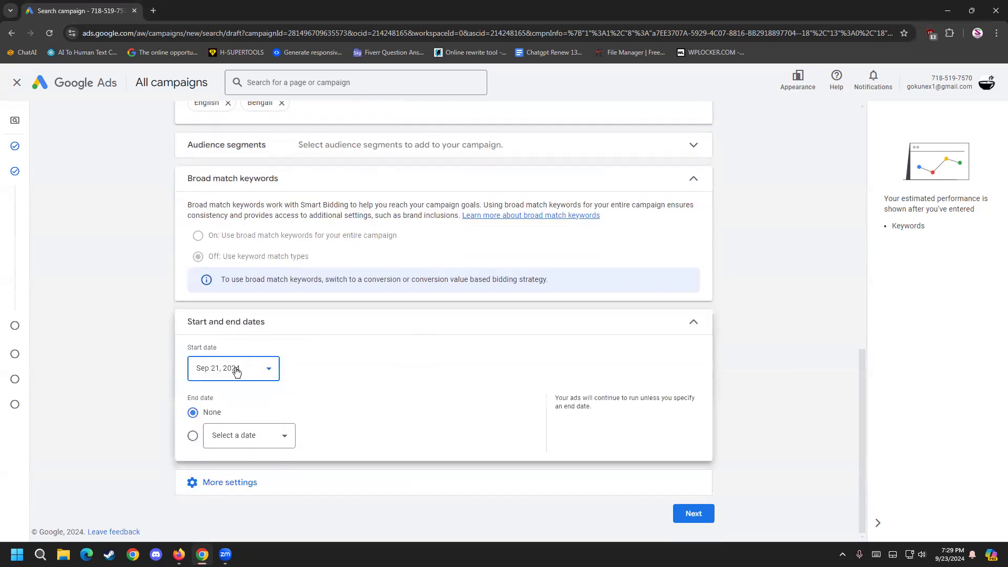
left_click(237, 371)
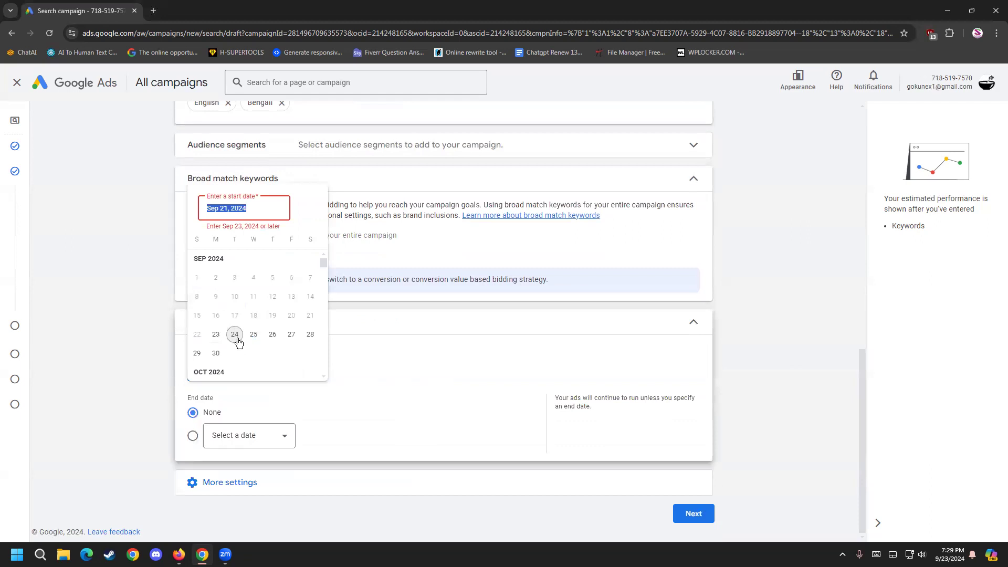
left_click(216, 334)
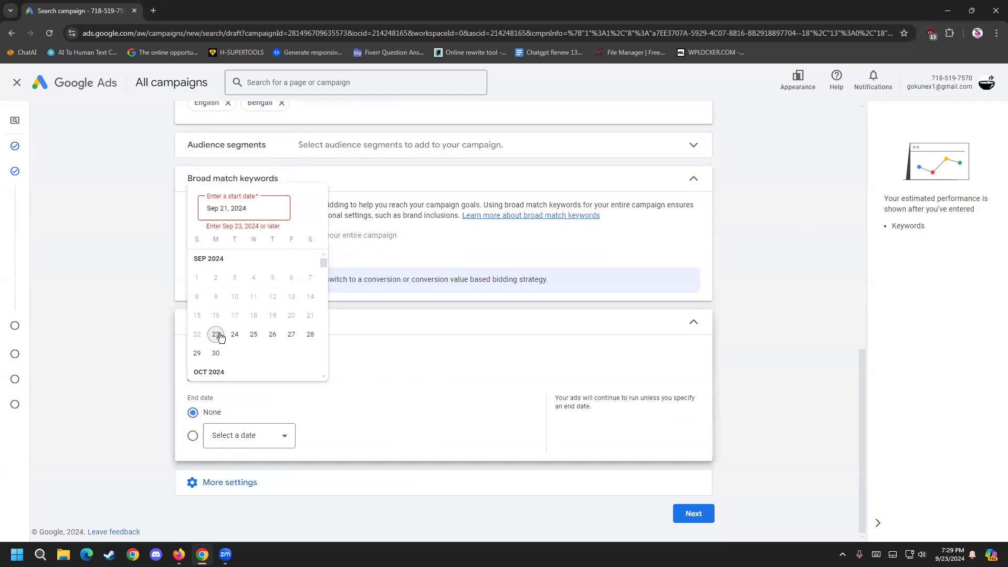
- Set the campaign's end date to Oct 3, 2024 and check the resulting date range
left_click(239, 435)
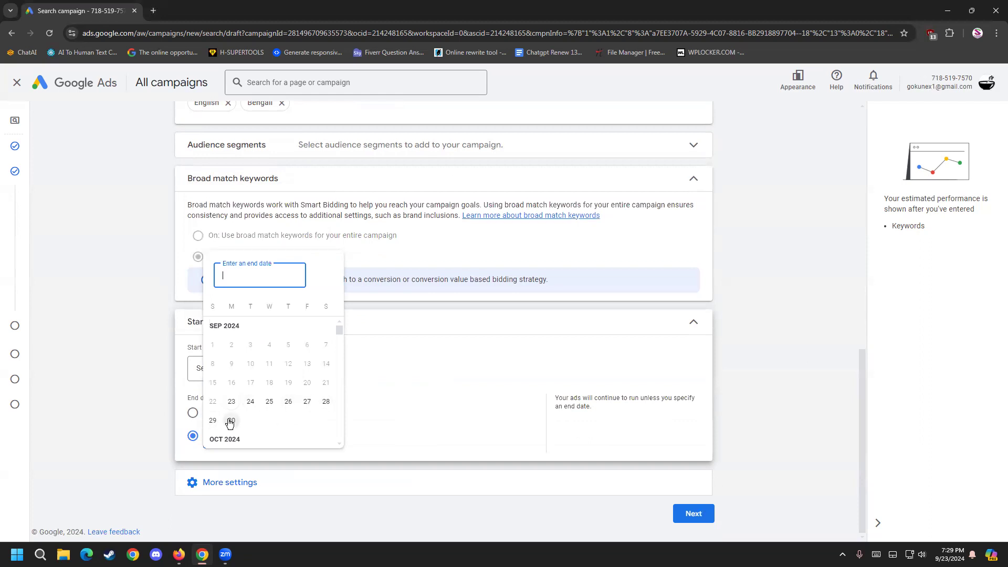
left_click(231, 324)
scroll(223, 436, "down", 2)
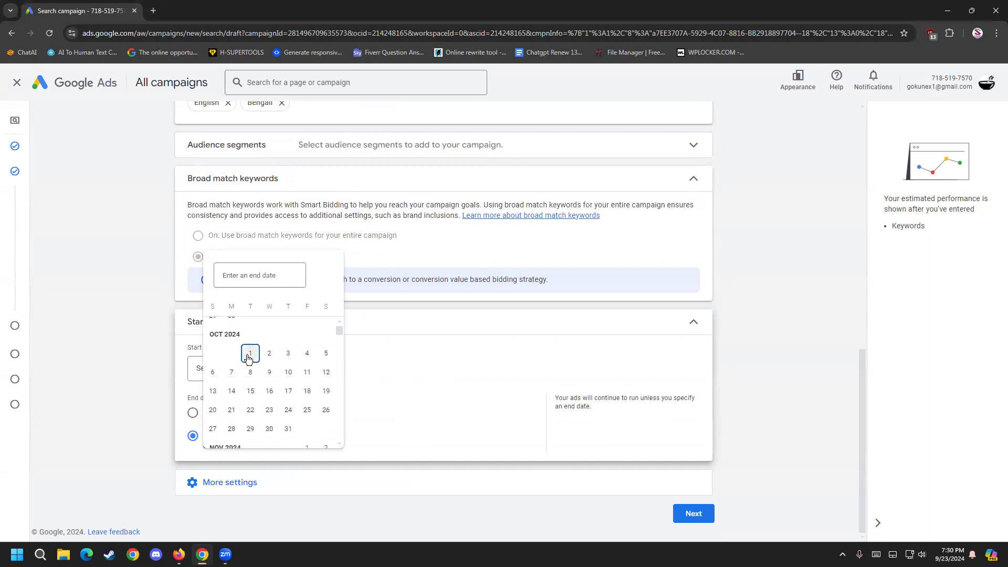
scroll(237, 360, "up", 1)
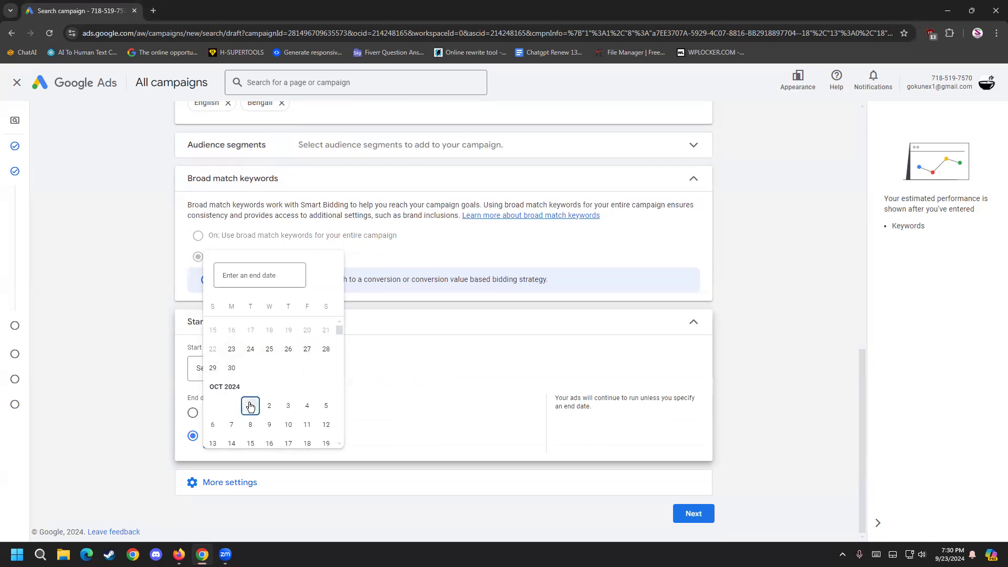
left_click(287, 406)
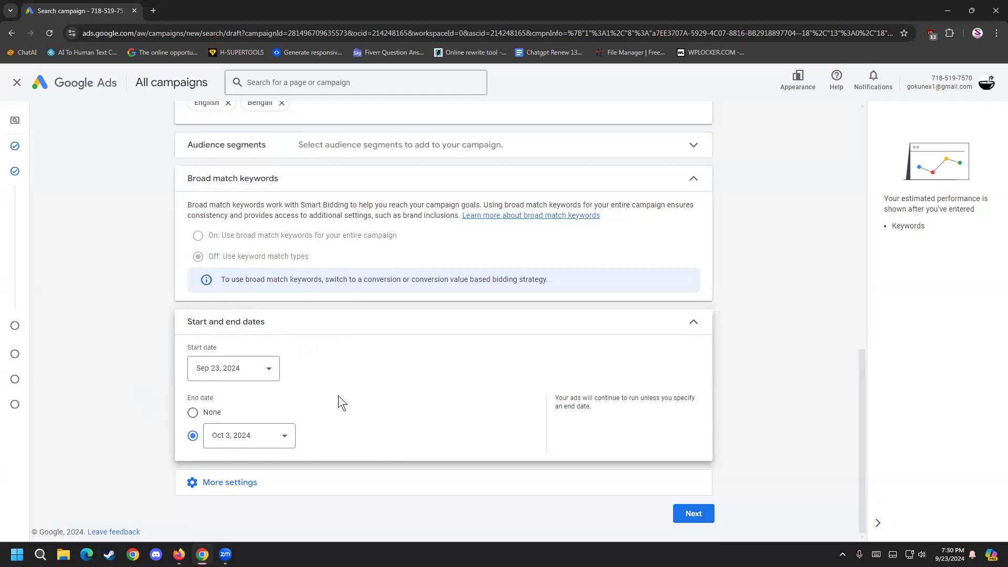
left_click(693, 321)
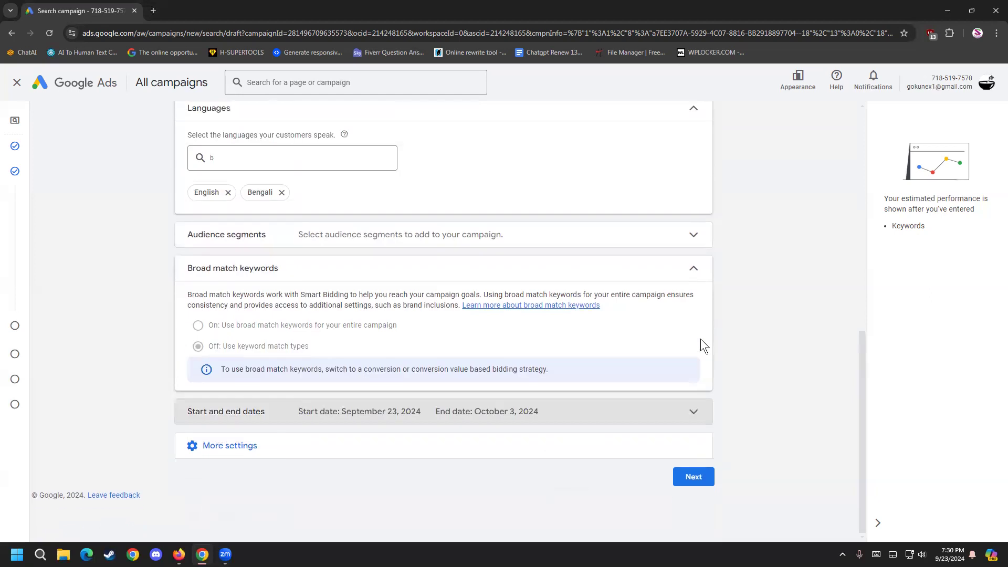
left_click(458, 408)
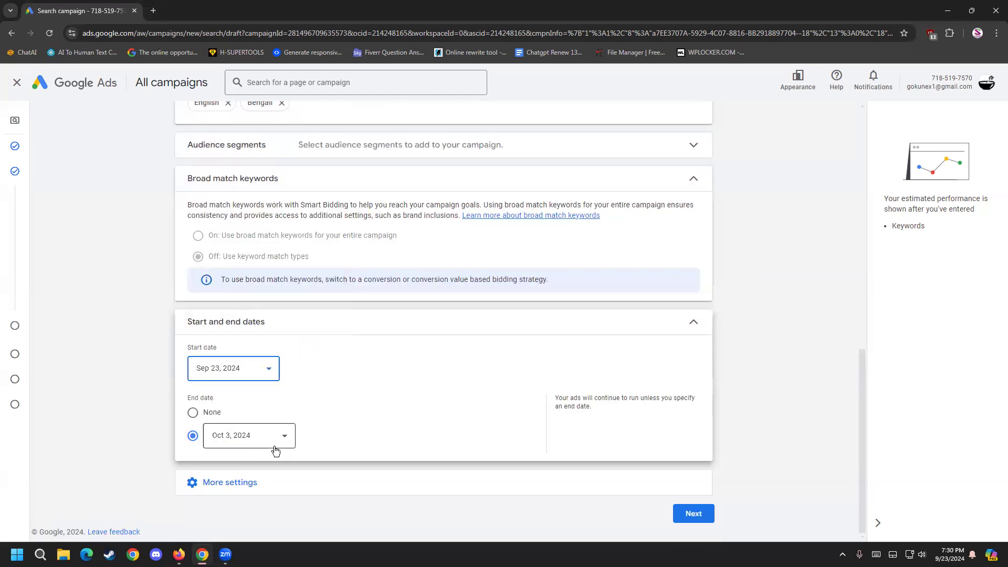
- Set the ad schedule to Mondays - Fridays and collapse the schedule and date sections
left_click(453, 479)
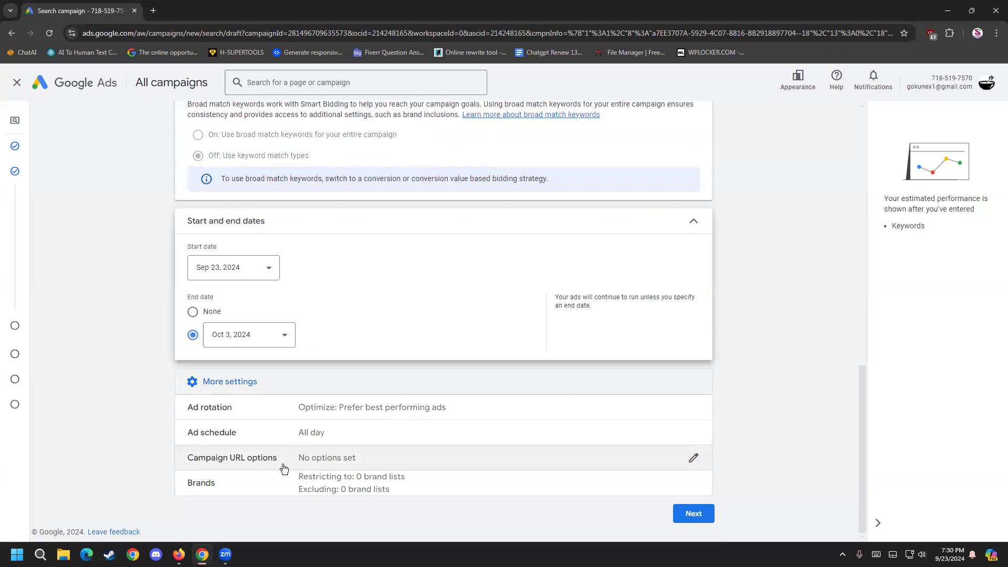
left_click(293, 433)
scroll(197, 461, "down", 2)
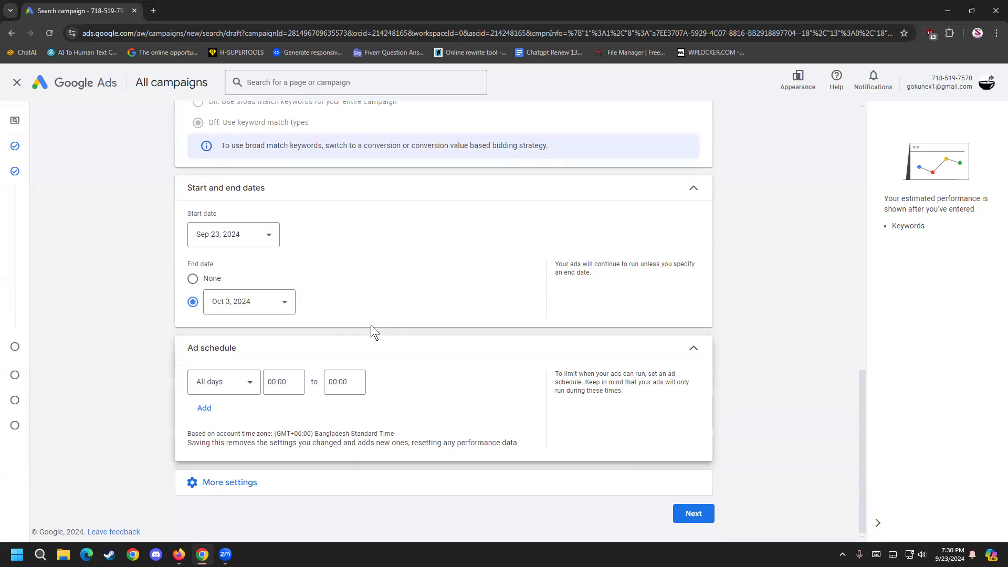
left_click(213, 381)
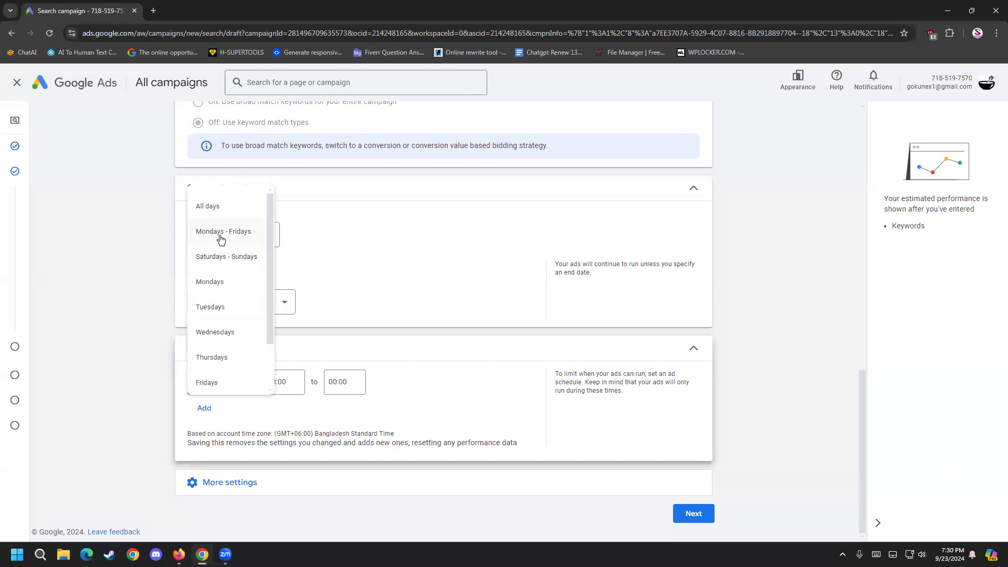
left_click(249, 237)
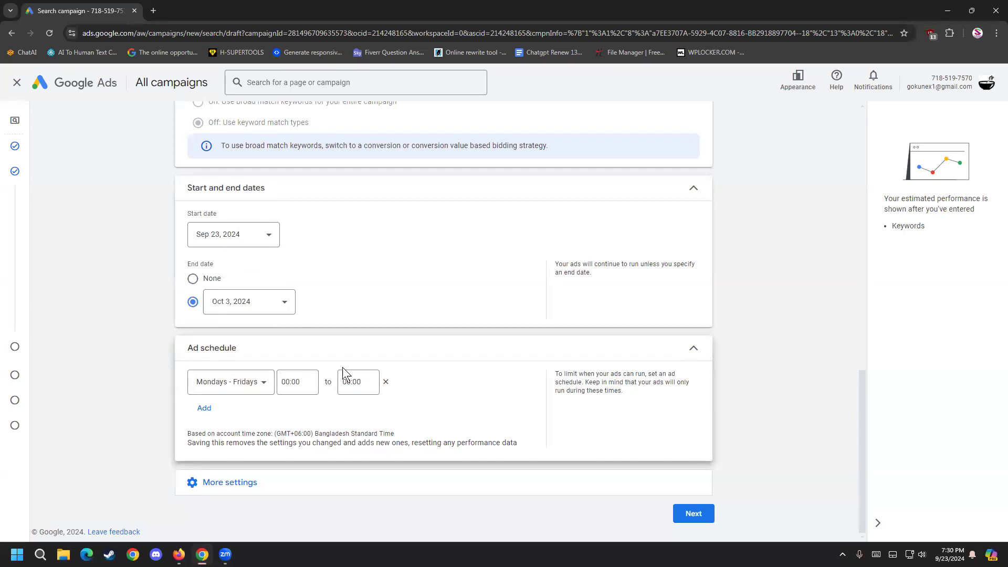
left_click(692, 348)
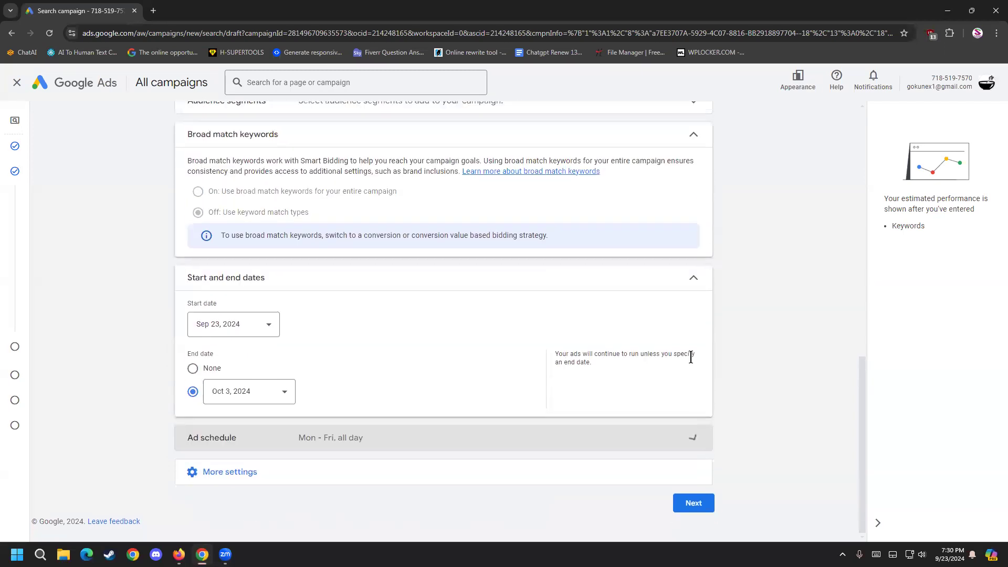
left_click(693, 288)
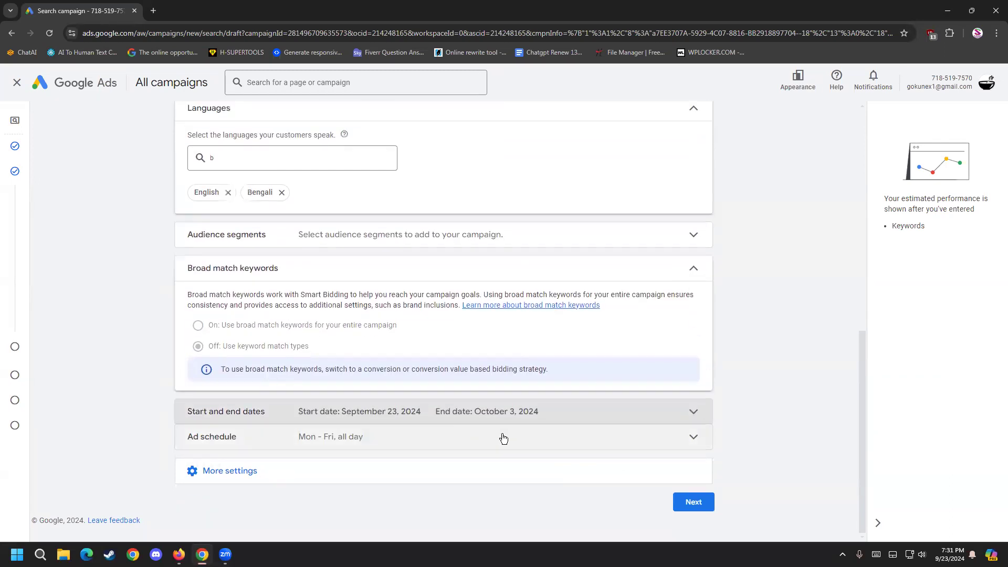
- Recheck the ad schedule and remaining additional settings, and continue to Keyword and asset generation
left_click(503, 438)
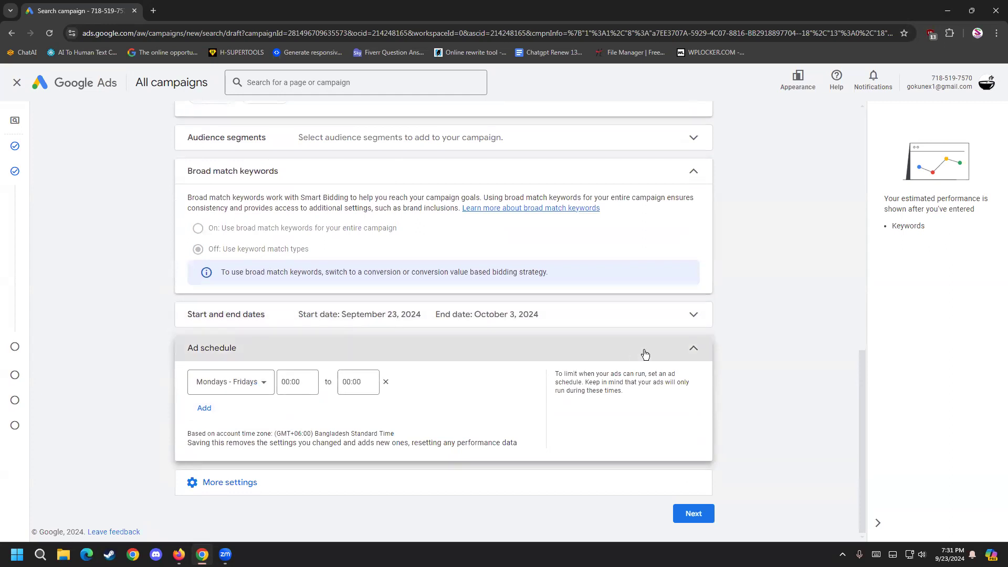
left_click(645, 351)
left_click(230, 470)
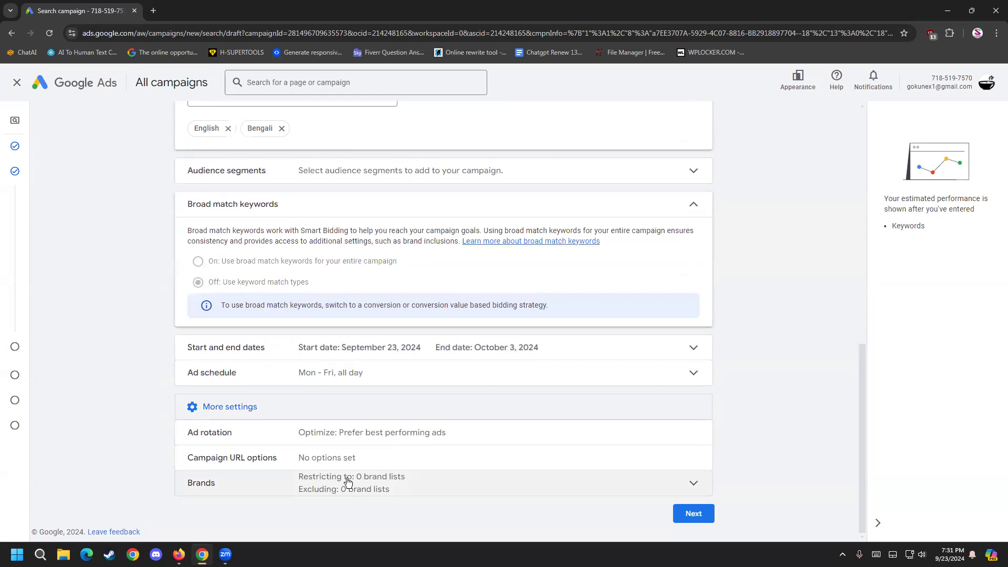
left_click(688, 512)
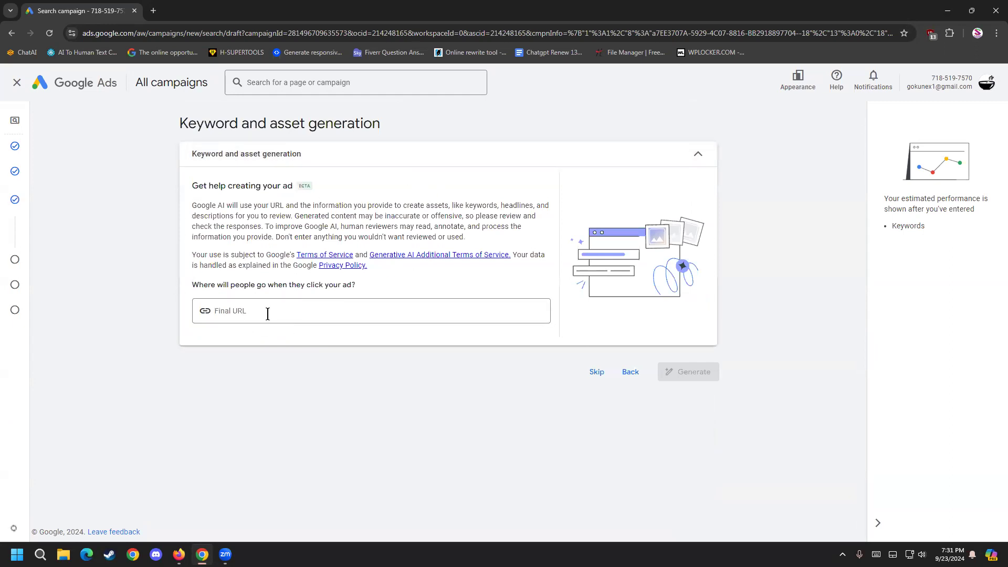
- Search Google for "edu.leadit" in a new browser tab
left_click(154, 10)
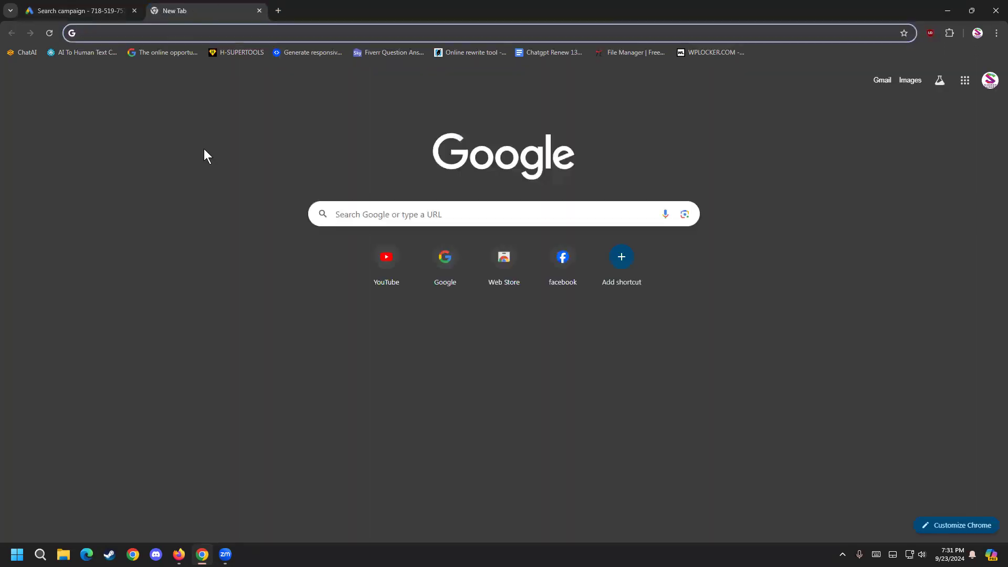
type("google")
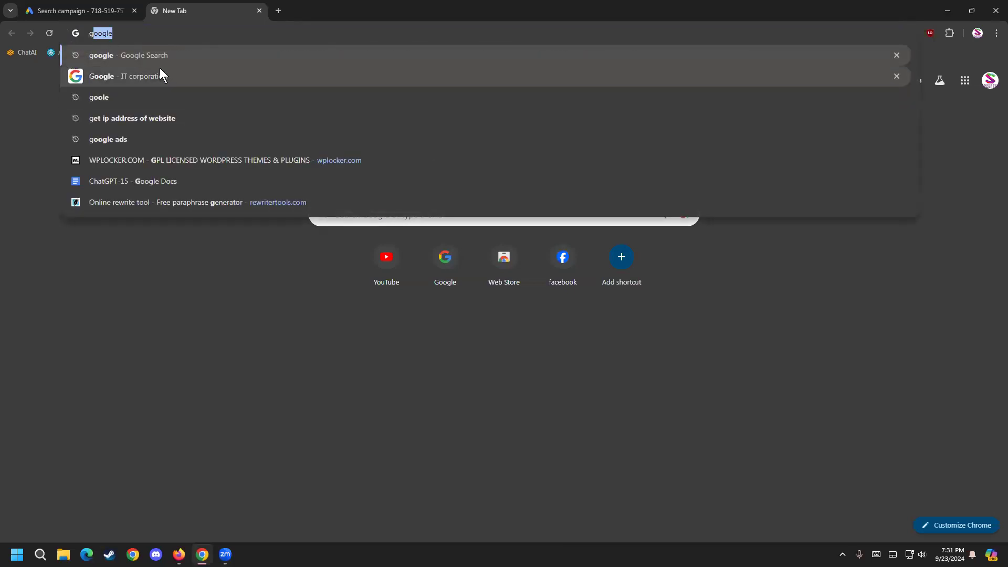
left_click(160, 74)
left_click(390, 89)
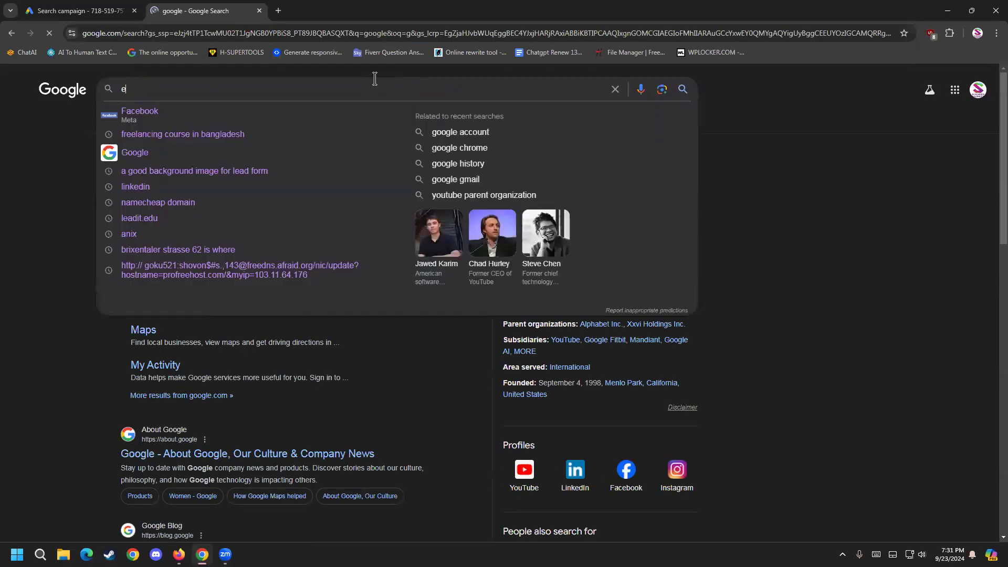
type("ed")
key("Down")
key("Return")
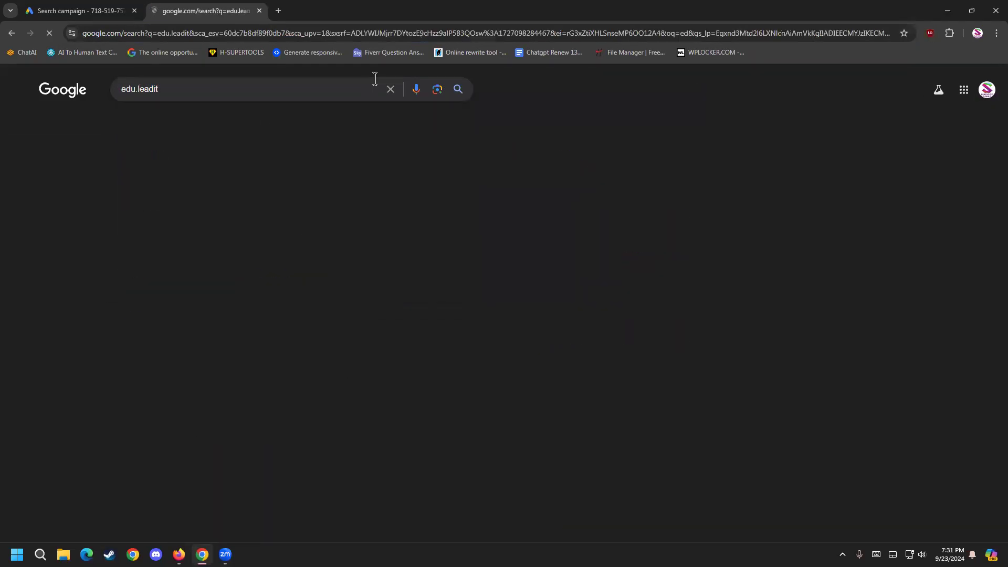
- Open the Lead IT website from the search results and copy its web address
left_click(257, 179)
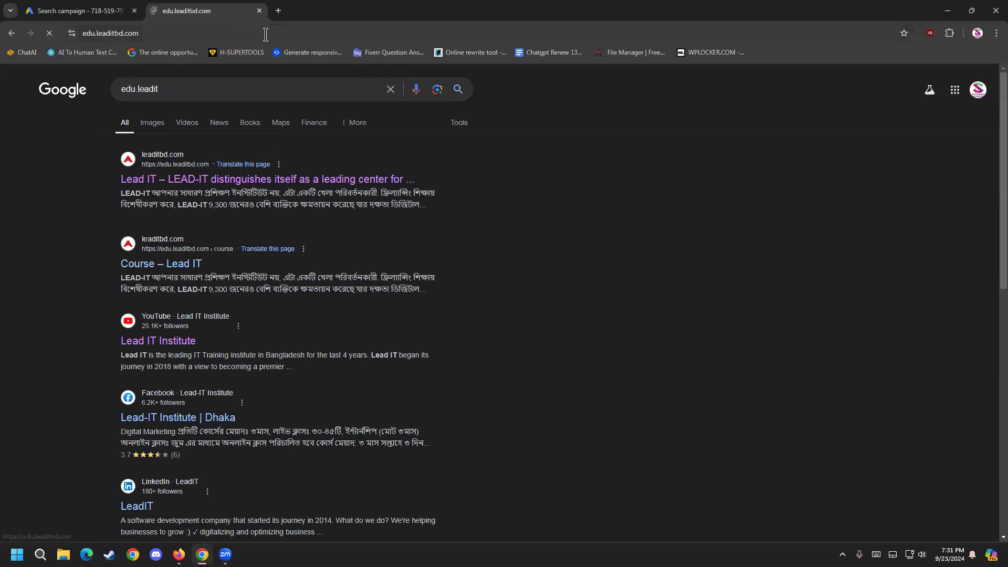
left_click(158, 33)
key("ctrl+c")
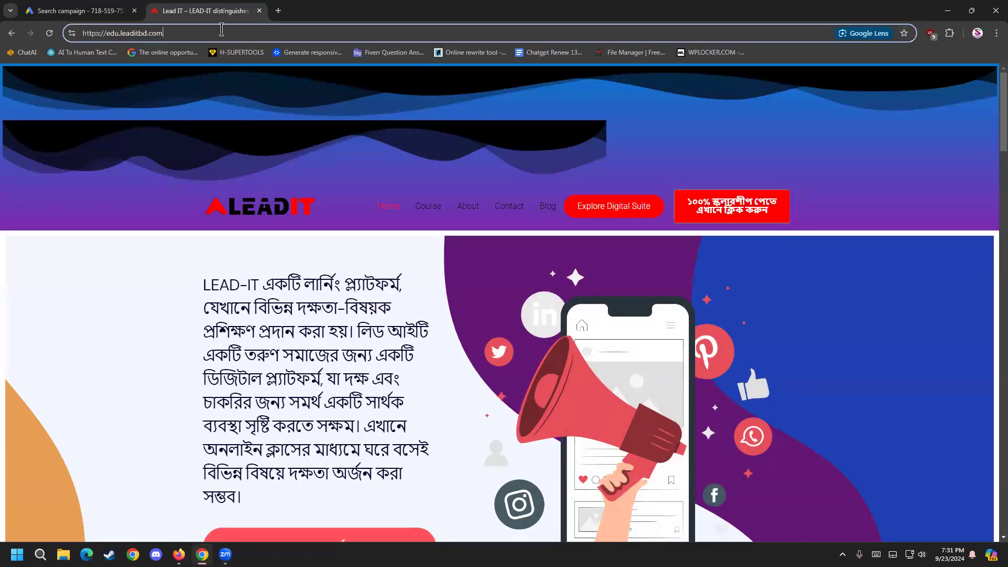
left_click(105, 10)
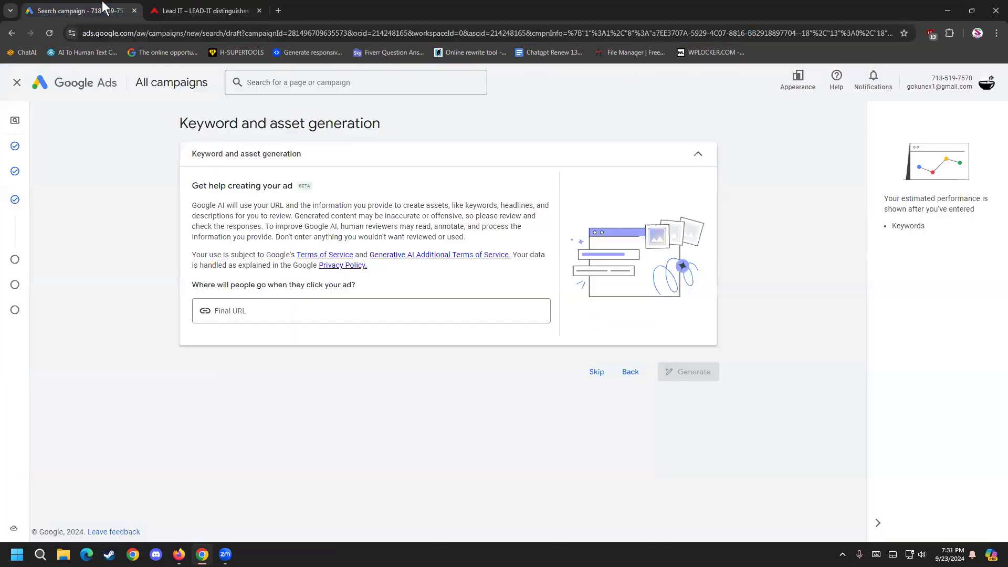
left_click(251, 308)
key("ctrl+v")
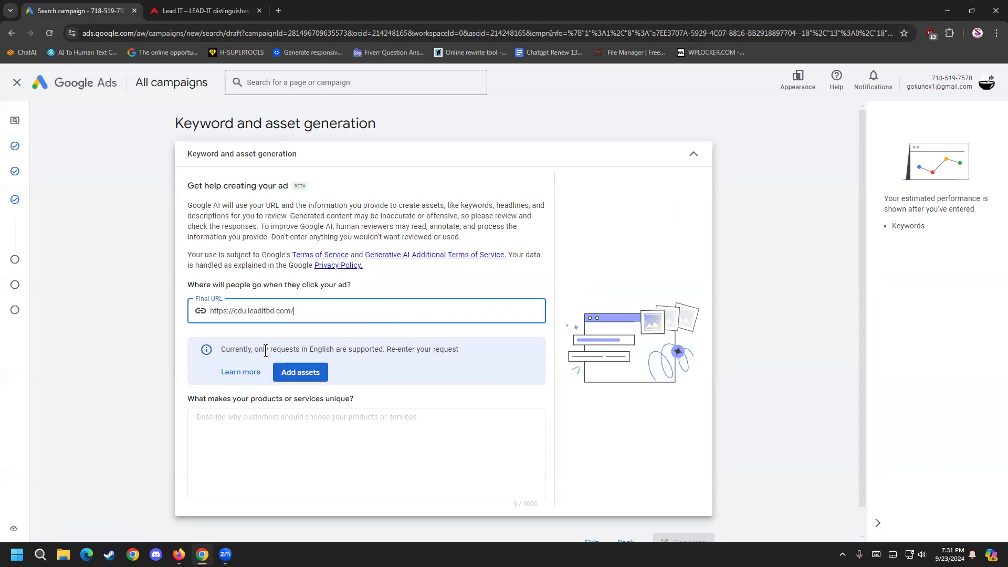
left_click(299, 373)
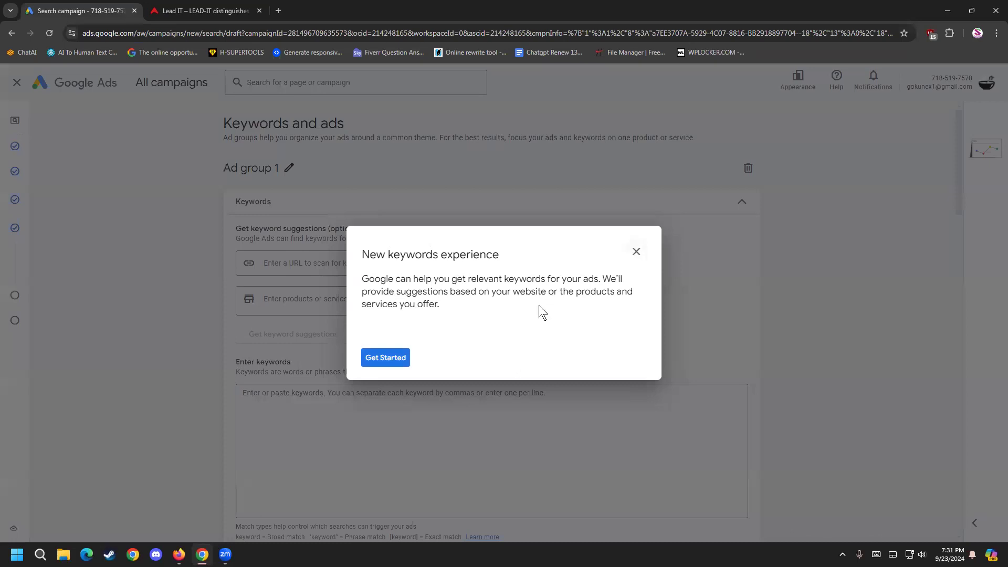
- Dismiss the New keywords experience guide and confirm leaving it
left_click(647, 258)
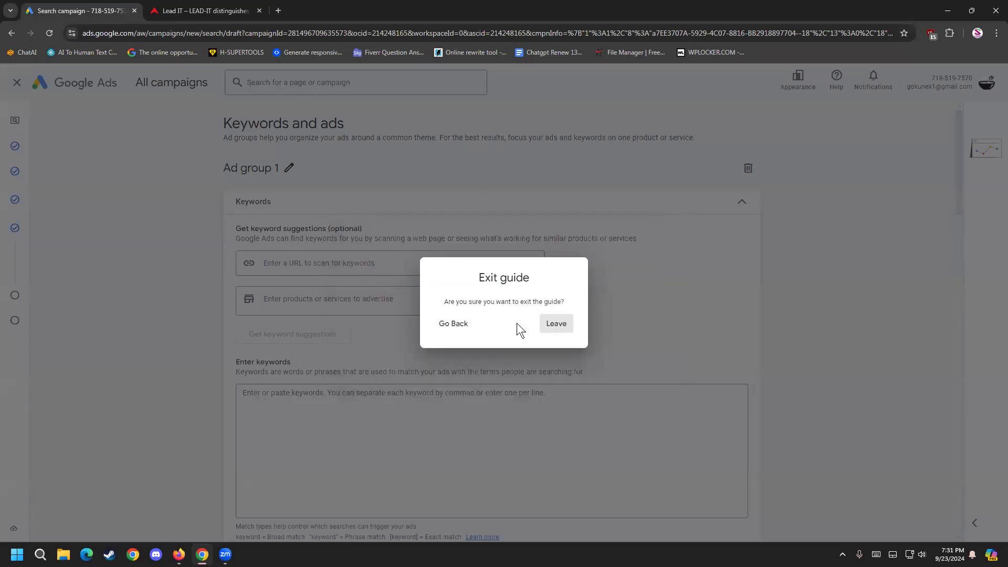
left_click(459, 326)
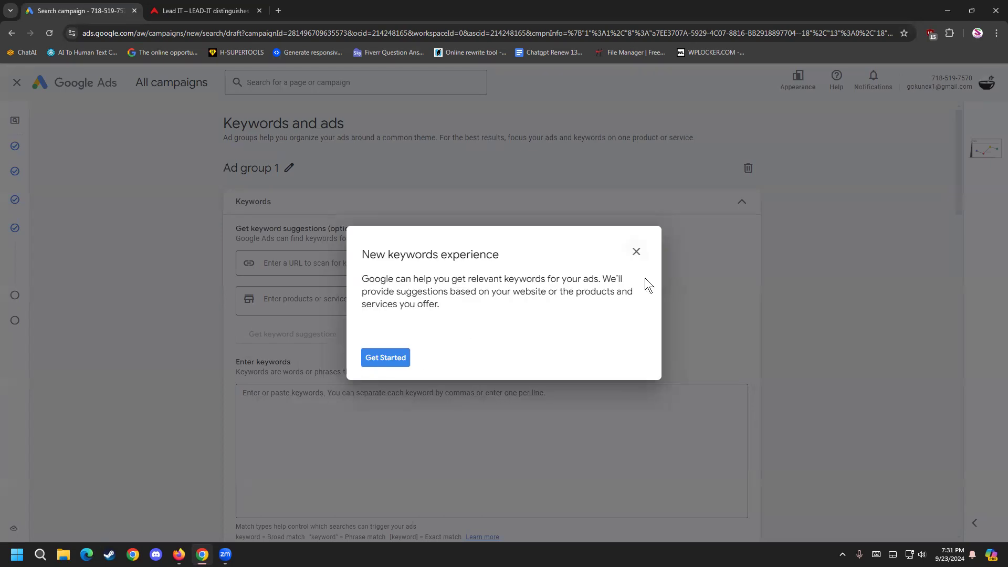
left_click(638, 251)
left_click(566, 325)
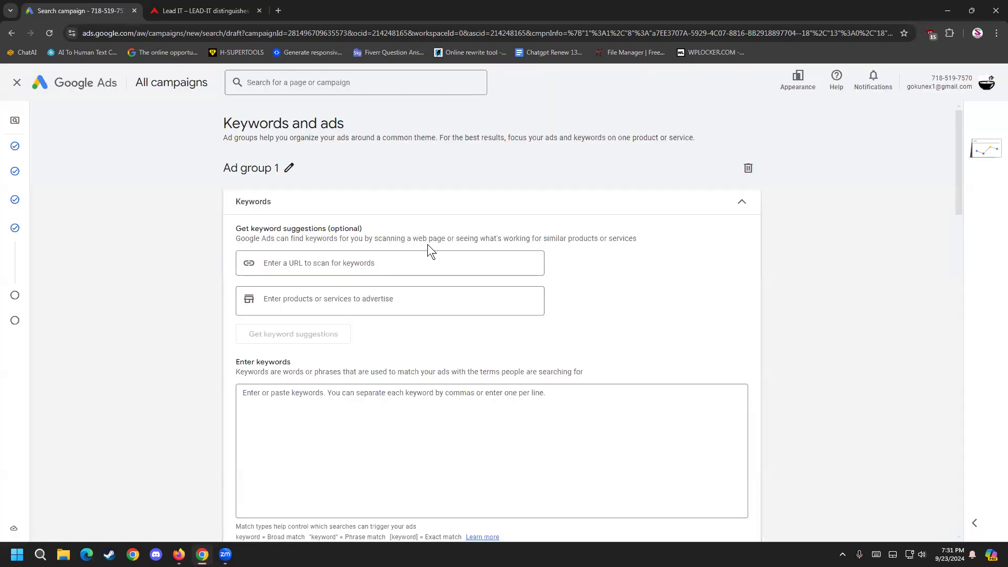
left_click(418, 256)
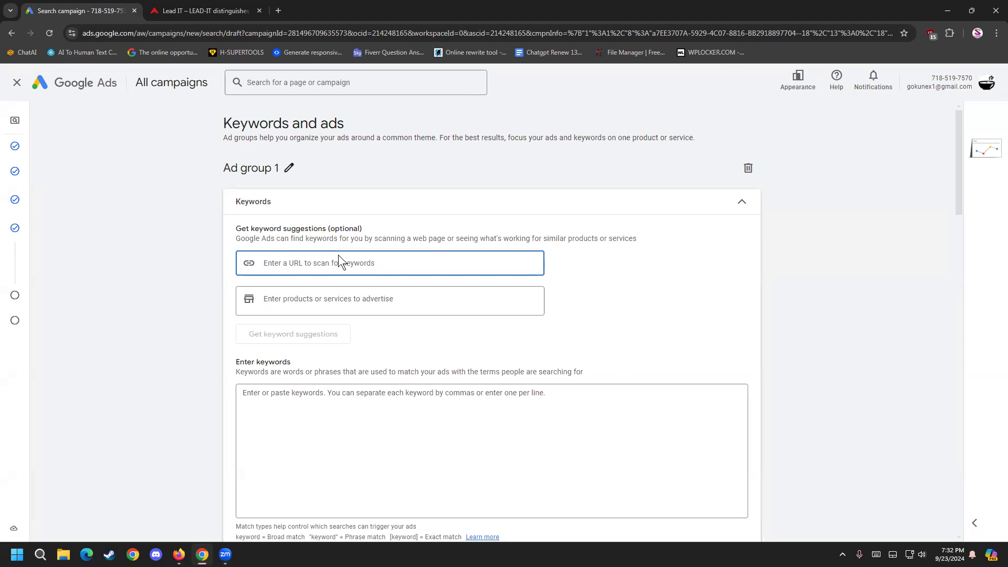
key("ctrl+v")
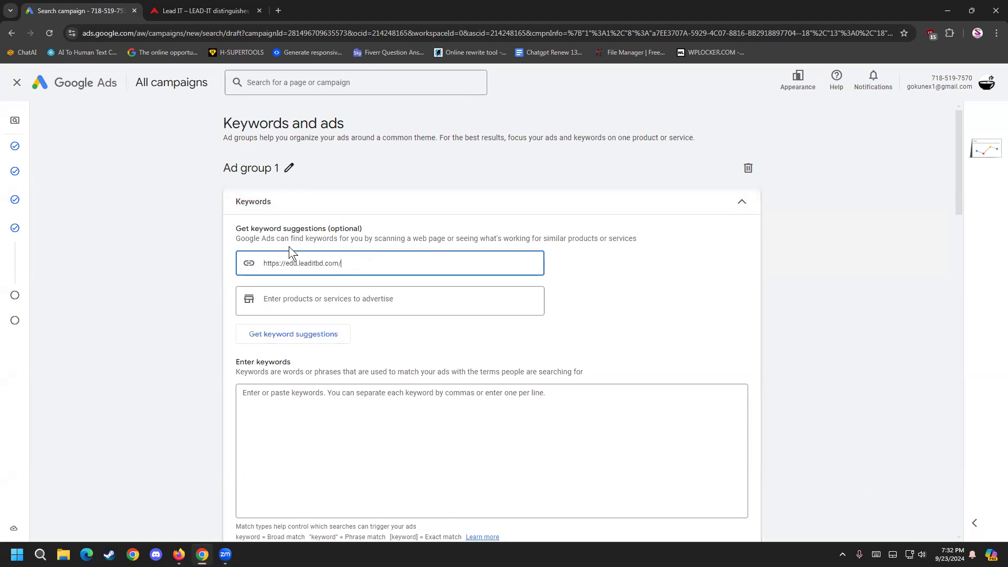
left_click(319, 299)
mouse_move(5, 348)
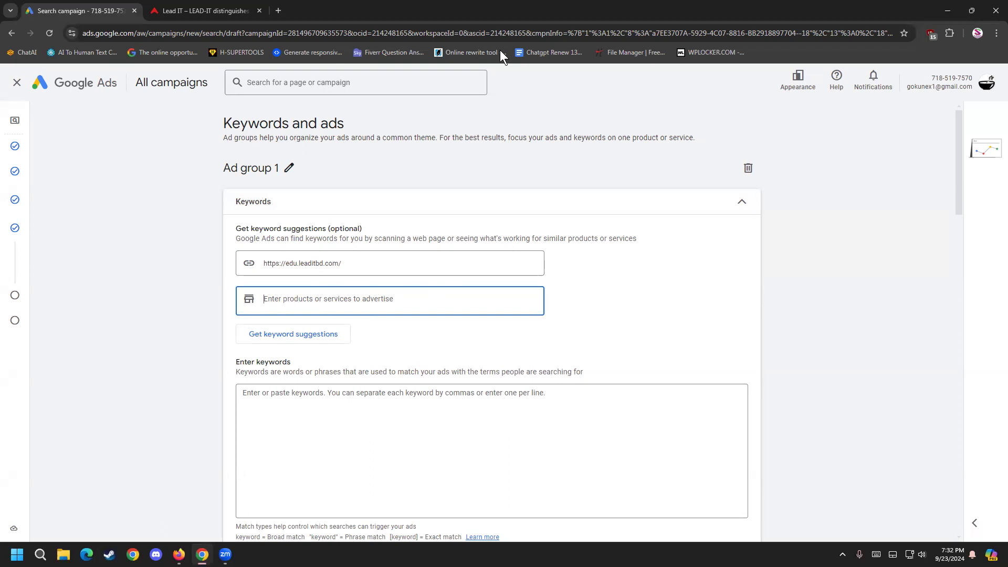
left_click(400, 20)
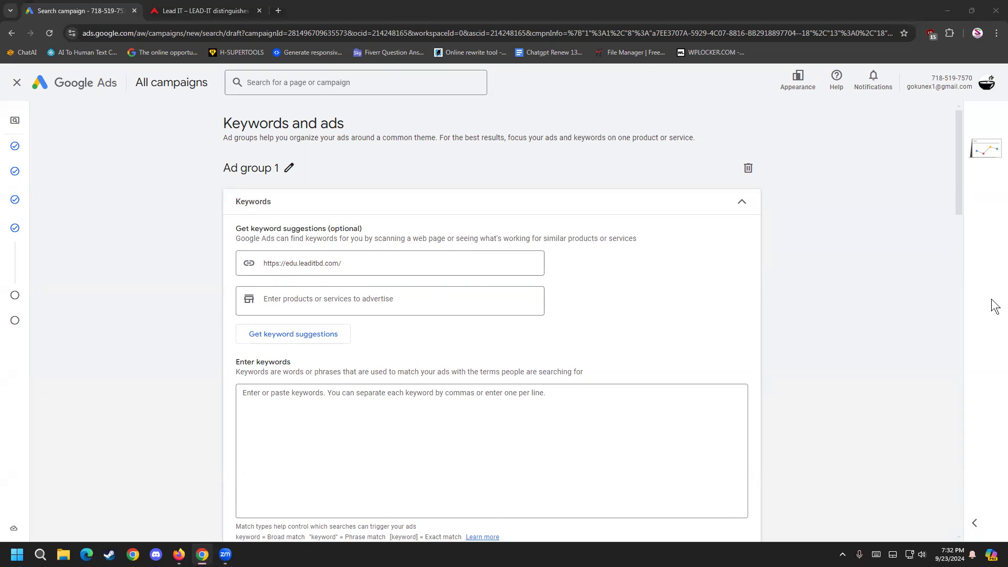
- Add "fiverr" to the products or services to advertise
left_click(460, 290)
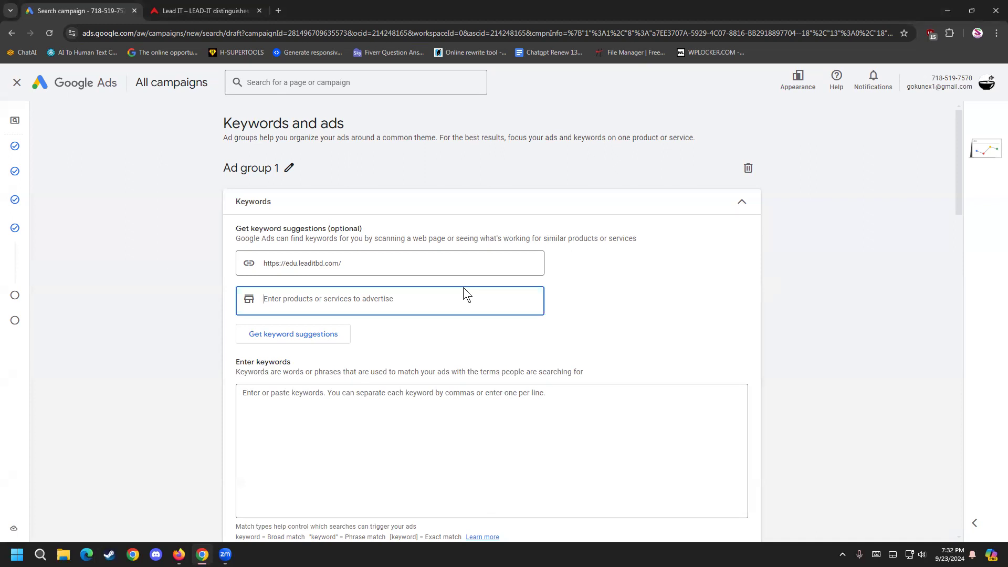
type("er")
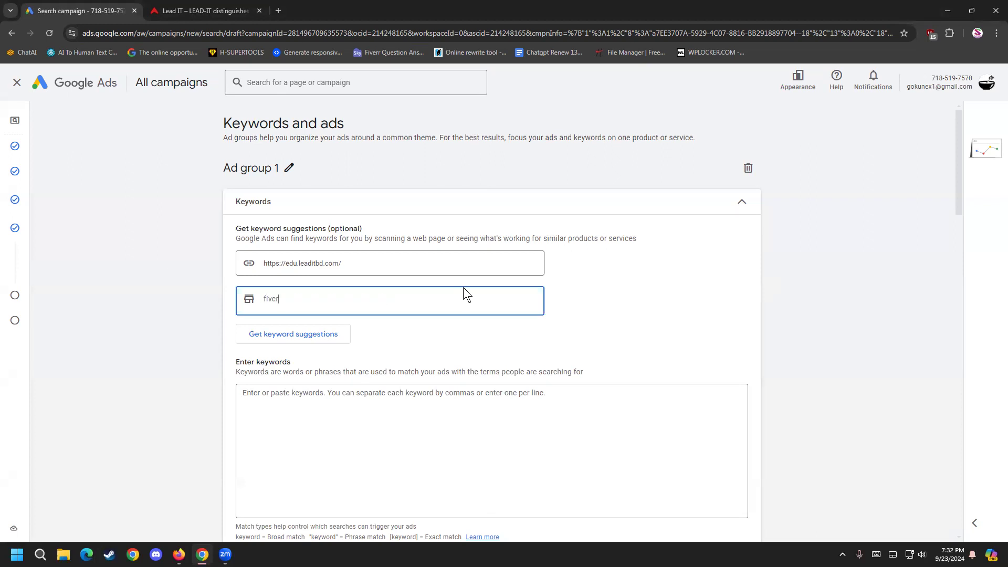
type("r")
key("Return")
- Add "fiverr crush course" as a second product or service to advertise
type("fiverr cru")
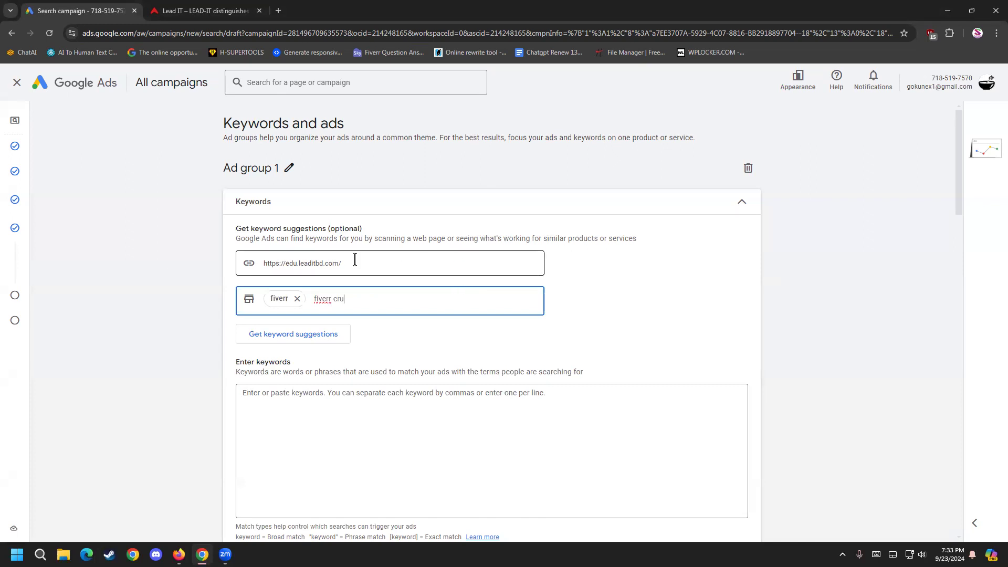
right_click(322, 299)
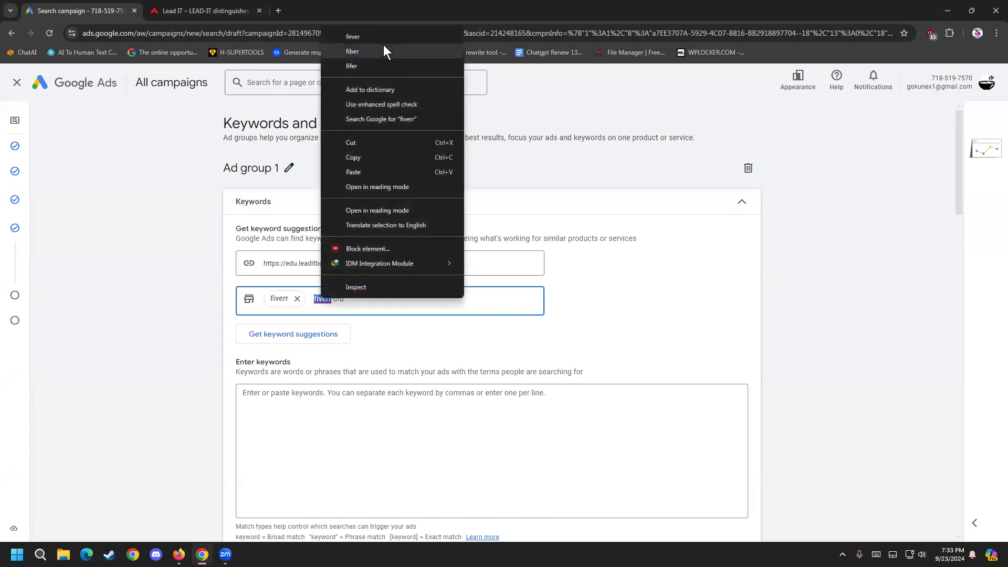
left_click(360, 304)
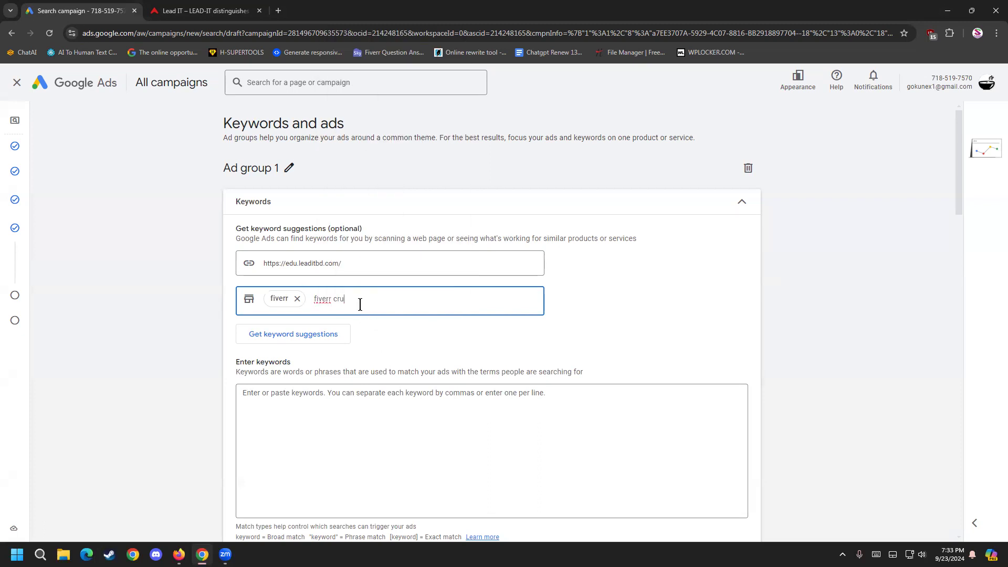
key("BackSpace")
key("BackSpace")
key("BackSpace")
key("BackSpace")
type("fivett")
type("r")
key("BackSpace")
key("BackSpace")
type("crush")
key("BackSpace")
key("BackSpace")
type("sh course")
key("Return")
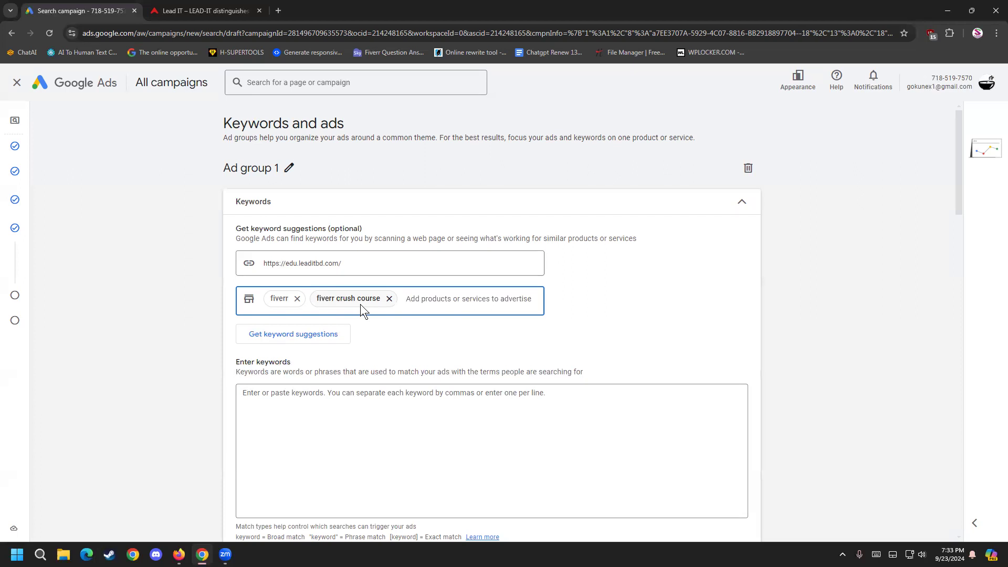
type("freelacing")
key("BackSpace")
key("BackSpace")
type("ng")
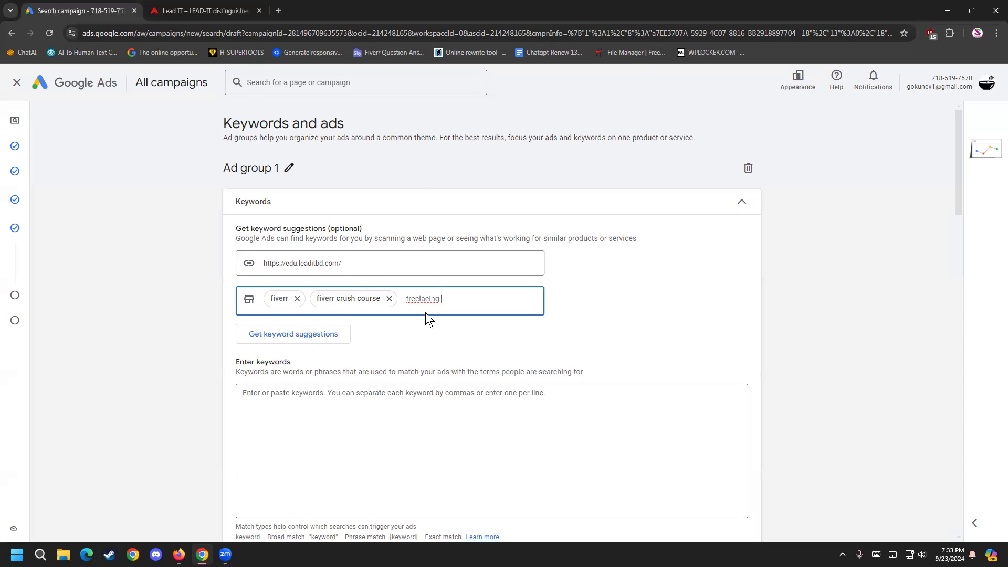
right_click(425, 313)
left_click(390, 332)
left_click(451, 298)
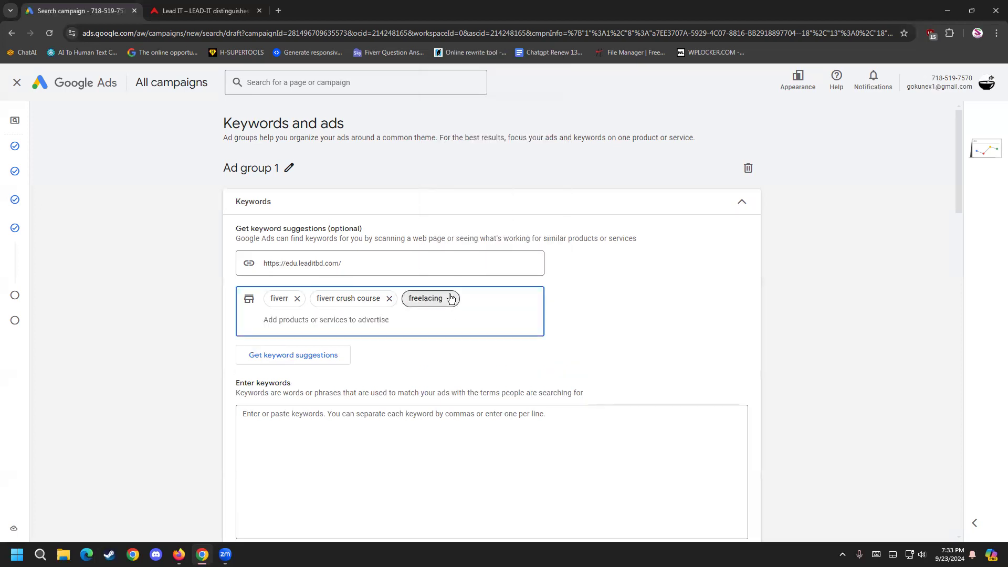
- Add "freelancing course" to the products or services, correcting the misspelled first word with the spelling suggestion
type("free")
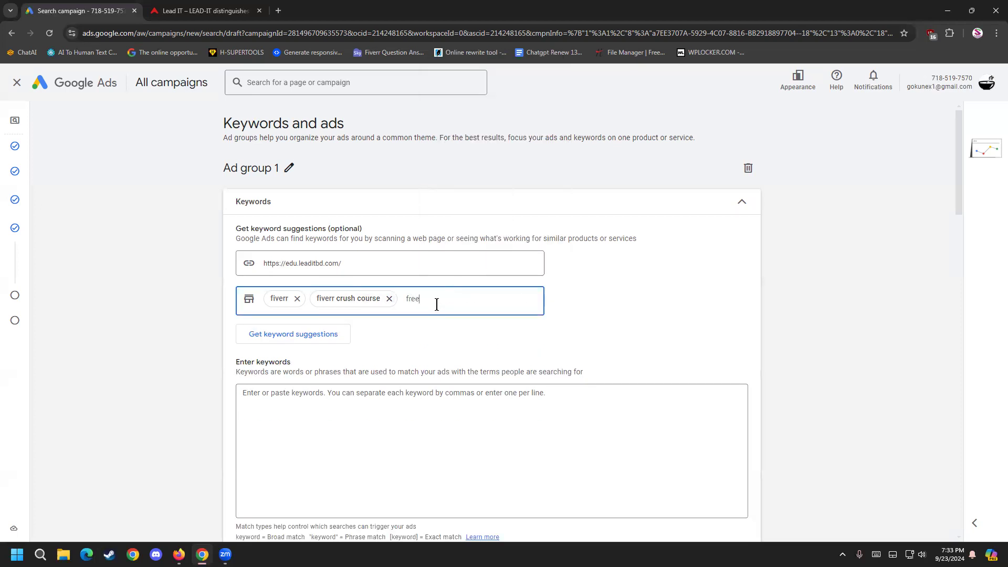
type("lacing")
right_click(430, 298)
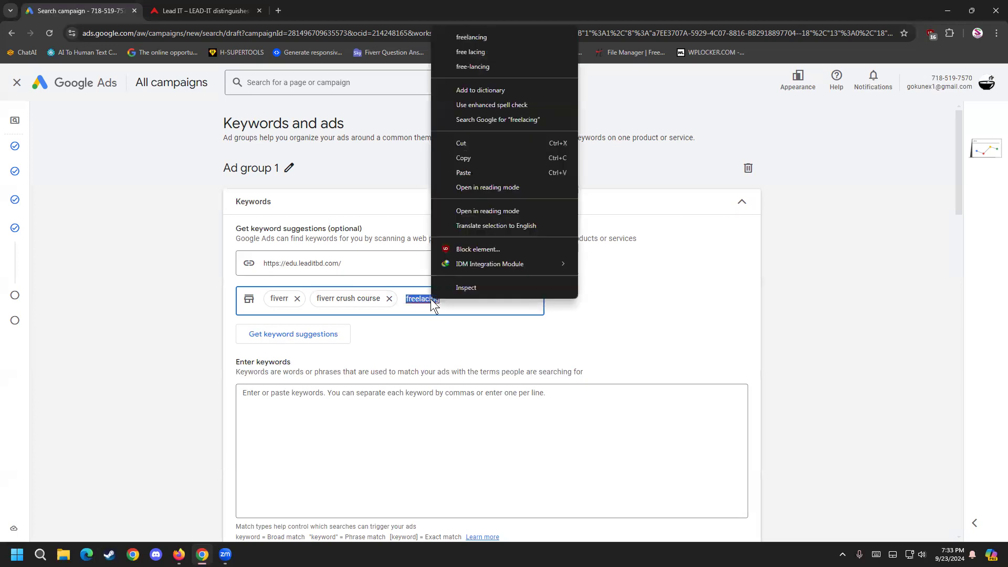
left_click(492, 35)
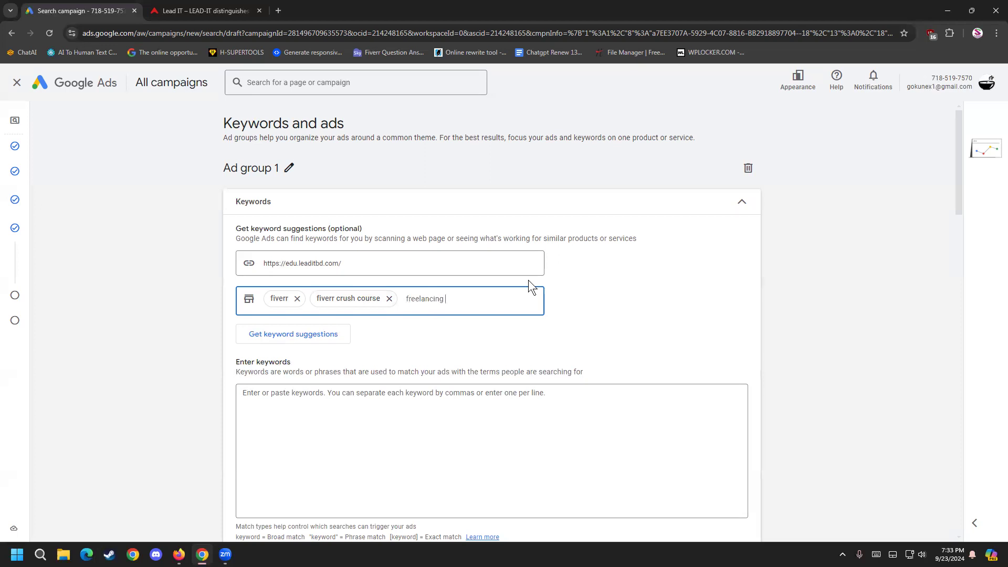
type("c")
key("BackSpace")
type("oourse")
key("Return")
- Add "upwork" and "upwork freelancing course" to the products or services to advertise
type("upwork")
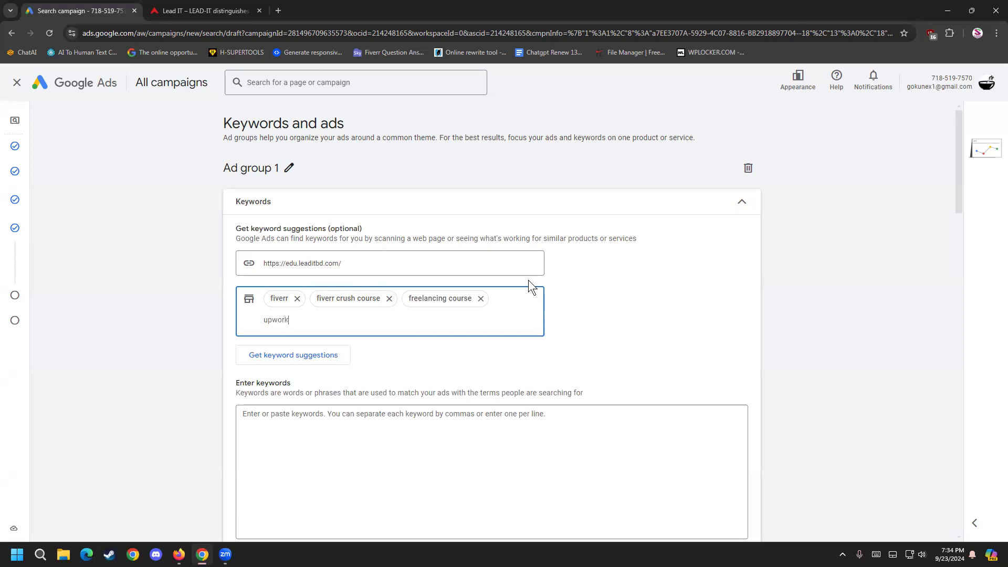
key("Return")
type("u")
key("BackSpace")
type("upwork f")
key("BackSpace")
type("creelac")
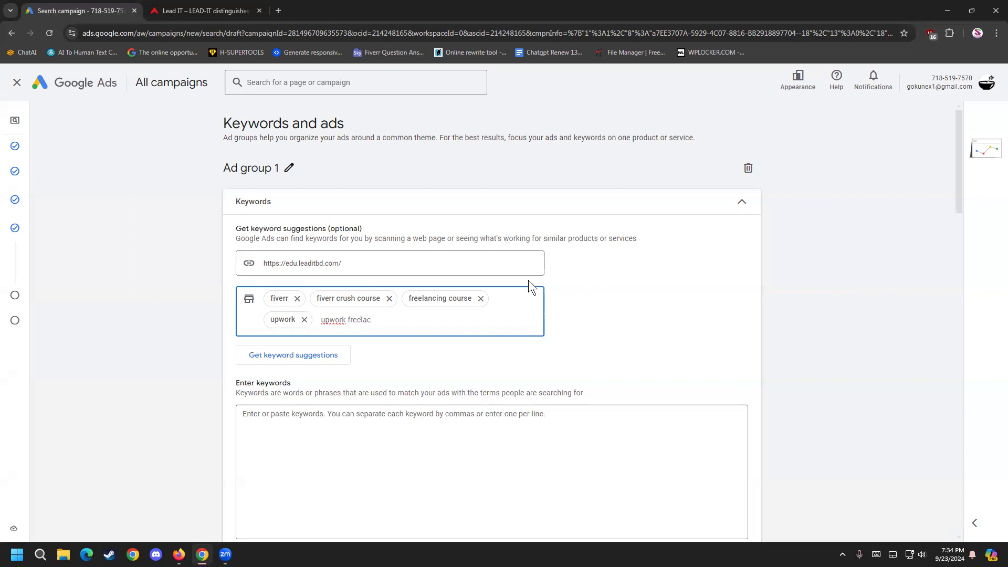
key("BackSpace")
type("ncing course")
key("Return")
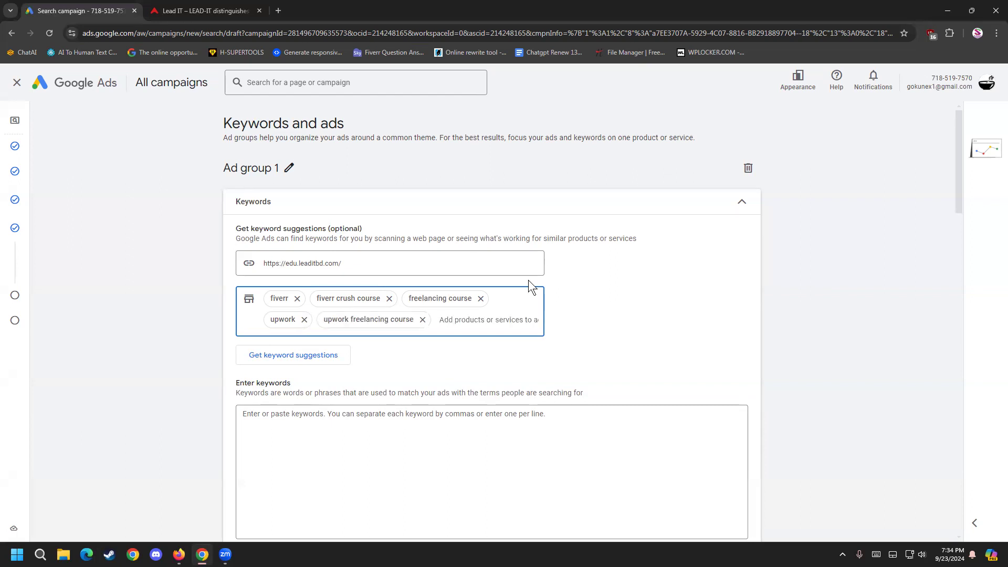
- Add "upwork crush course" to the products or services to advertise
type("up")
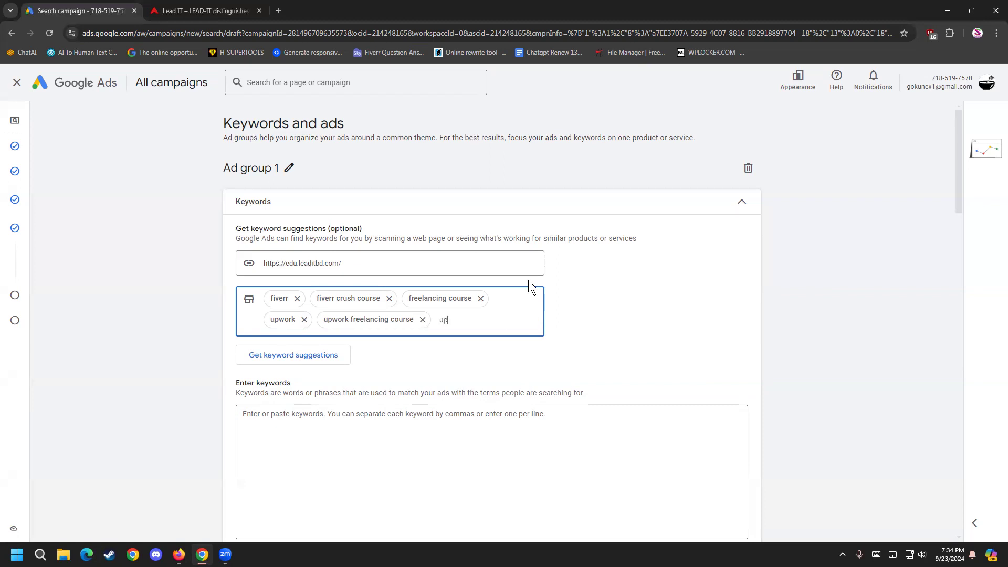
type("work crush course")
key("Return")
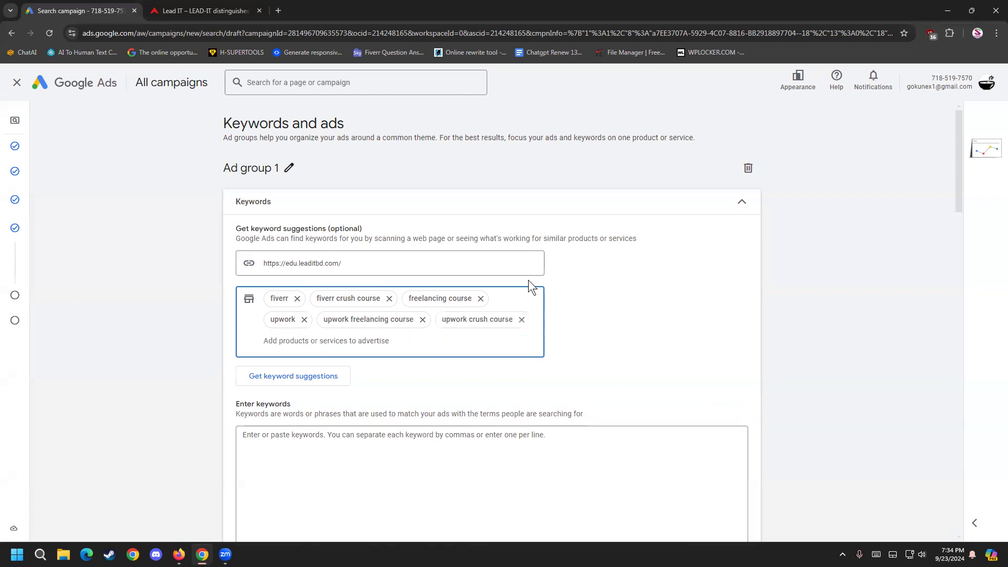
- Add "best digital marketing institute" to the products or services, correcting the misspelled last word with the spelling suggestion
type("best digitalm")
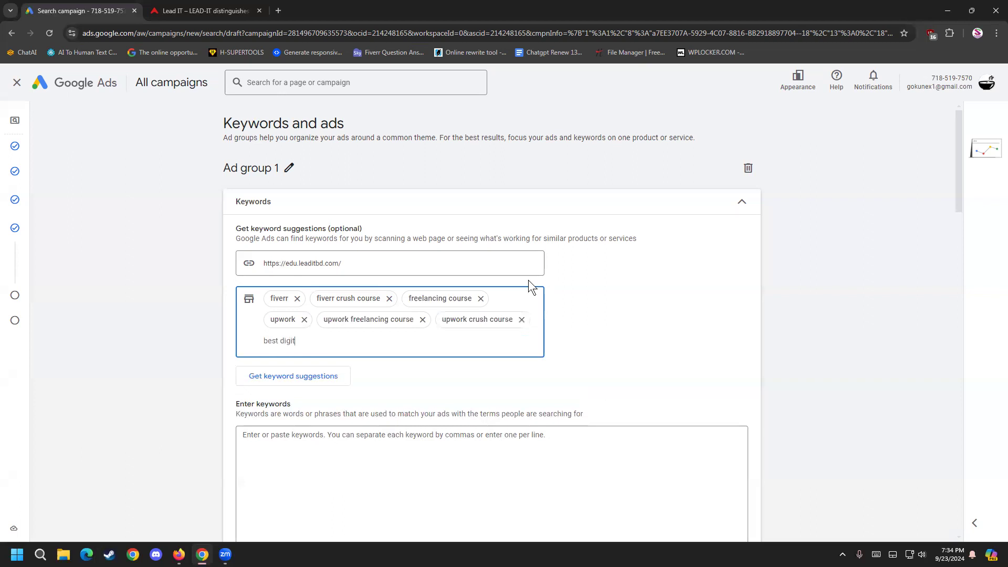
key("BackSpace")
type("marke")
key("BackSpace")
type("eting")
key("BackSpace")
key("BackSpace")
key("BackSpace")
key("BackSpace")
type("ting ")
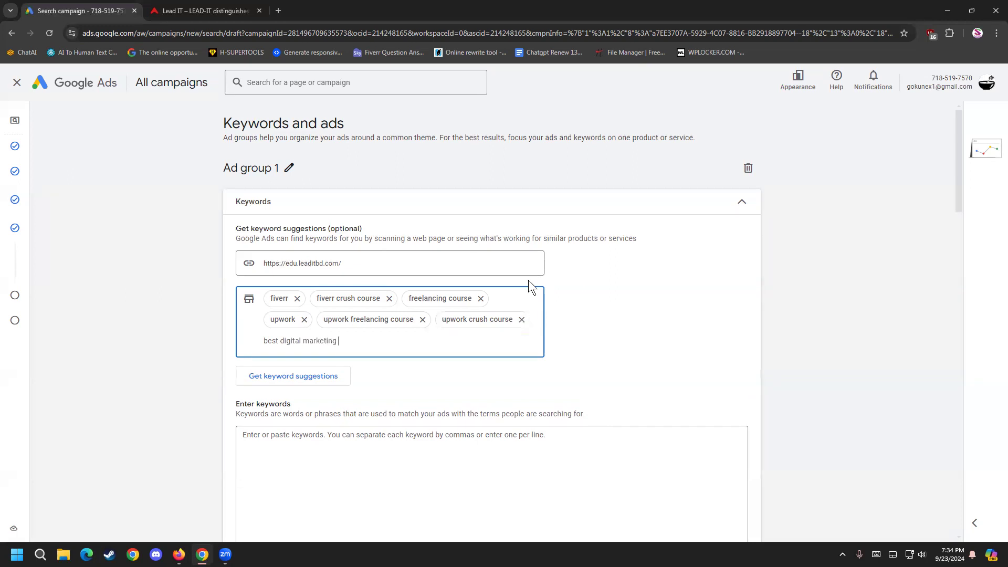
type("insititute")
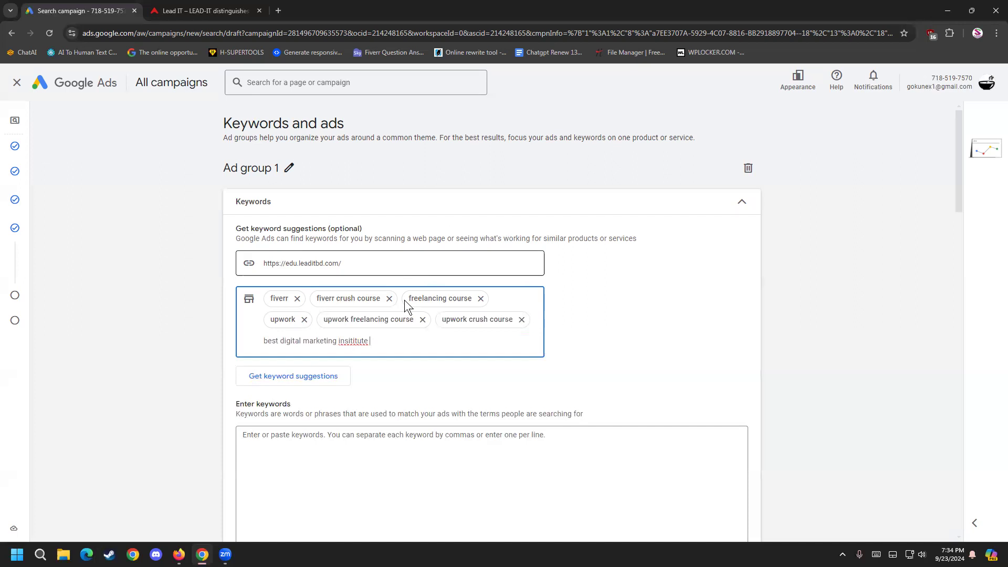
right_click(359, 341)
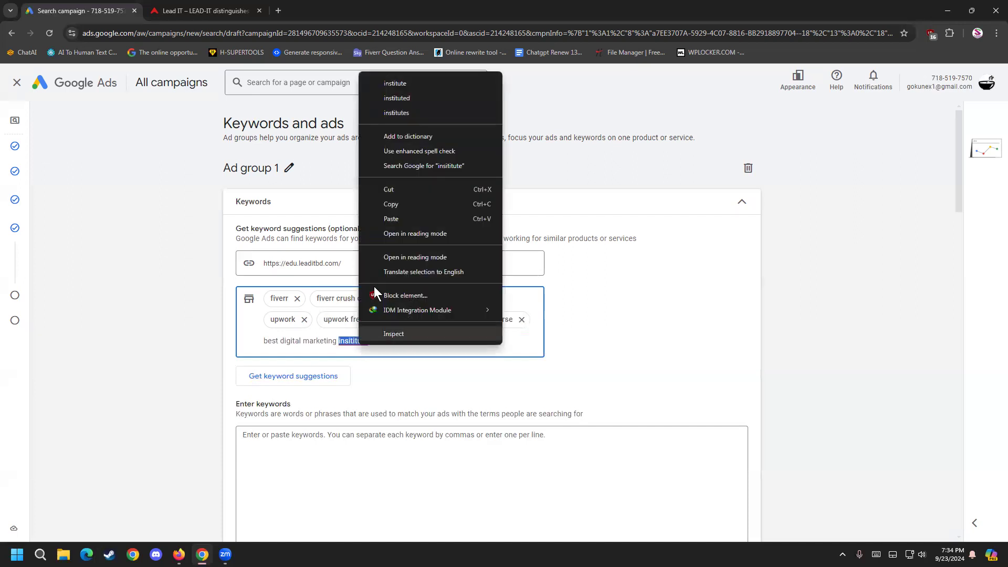
left_click(395, 83)
key("Return")
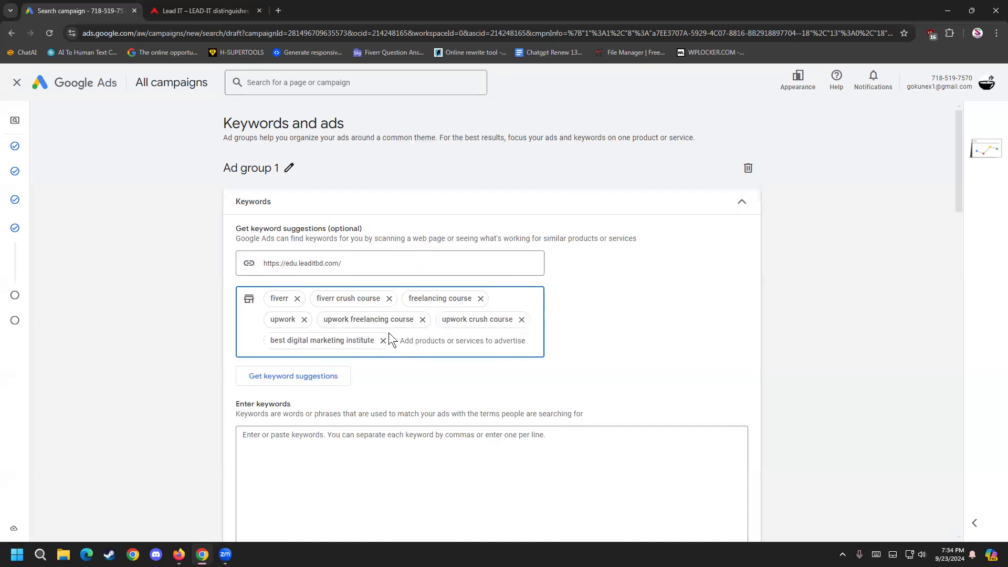
- Add "best freelancing sites" to the products or services, fixing the misspelled second word with the spelling suggestion
type("best freelacing")
right_click(445, 342)
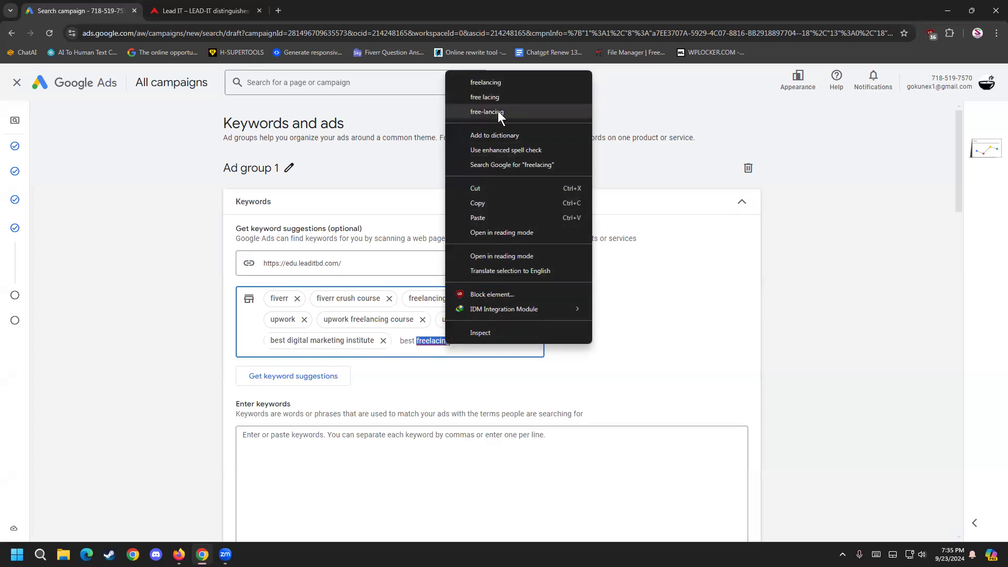
left_click(495, 83)
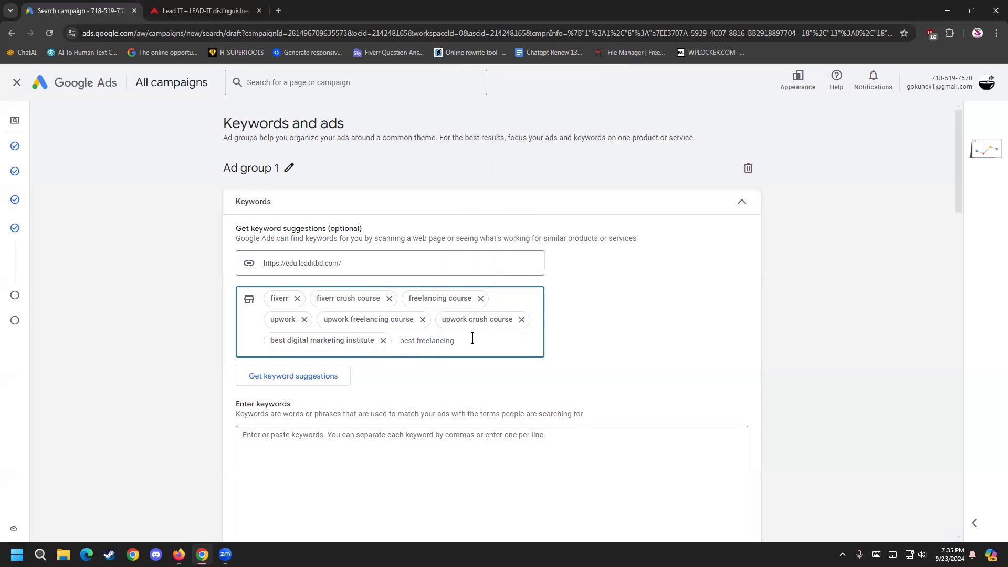
type("sites")
key("Return")
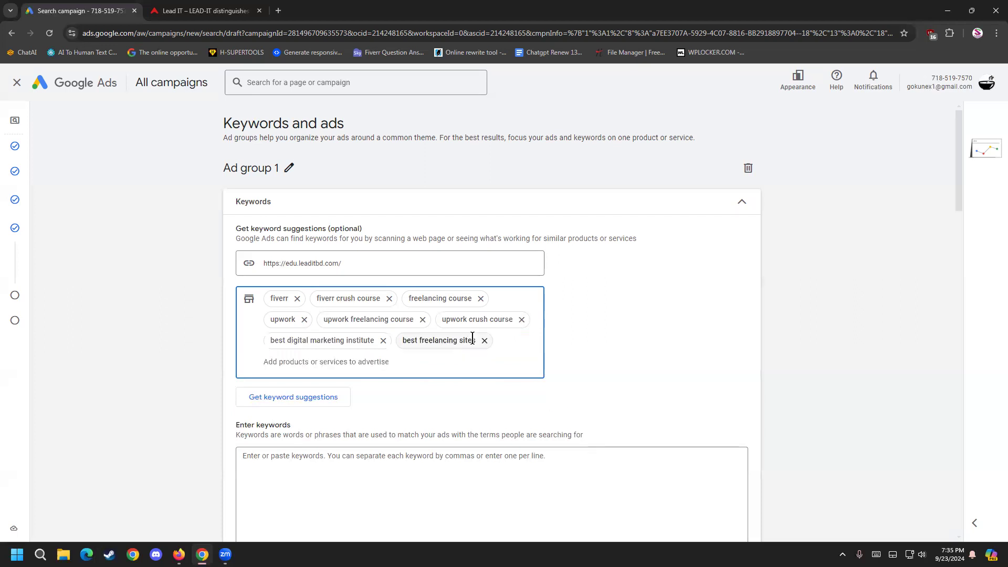
- Add "easy earn money" to the products or services to advertise
type("lea")
key("BackSpace")
key("BackSpace")
key("BackSpace")
type("easy ")
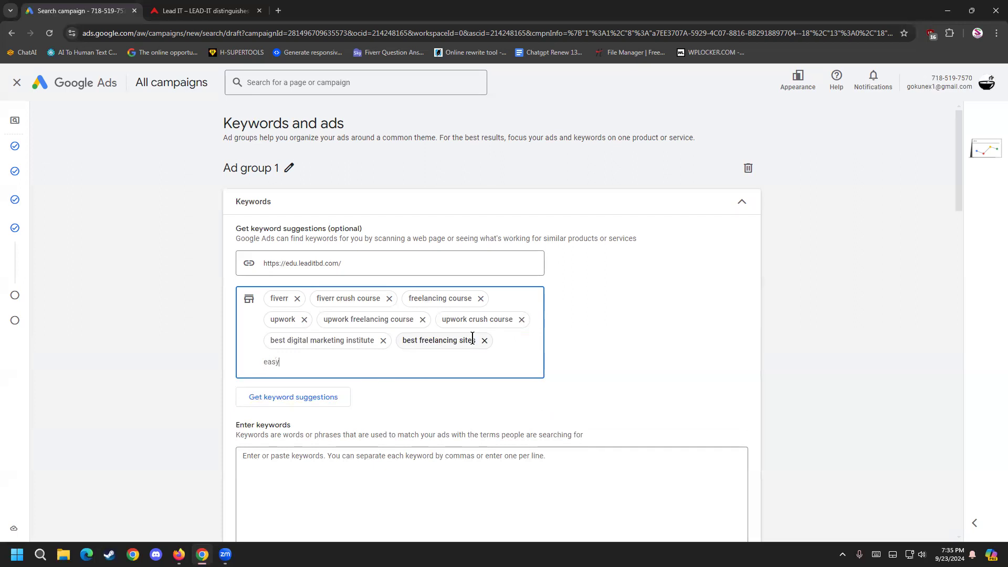
type("earn money")
key("Return")
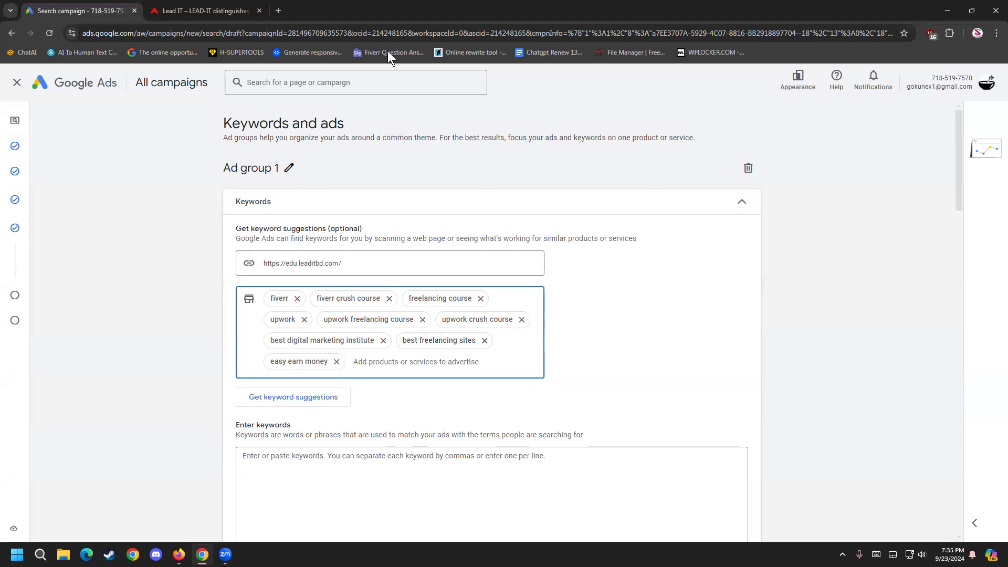
- Get keyword suggestions for Ad group 1 from the website URL and the listed products or services
scroll(342, 360, "down", 1)
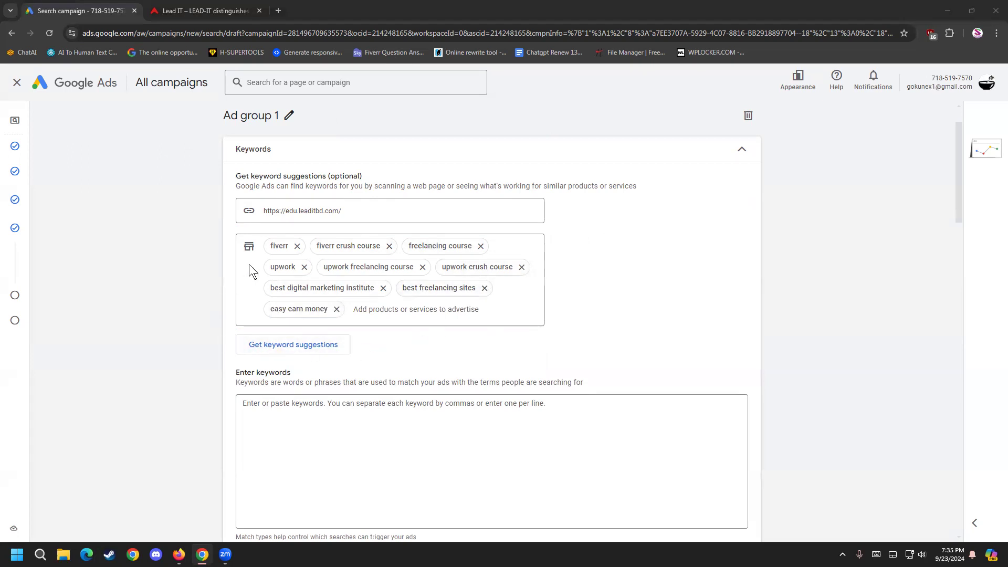
left_click(302, 347)
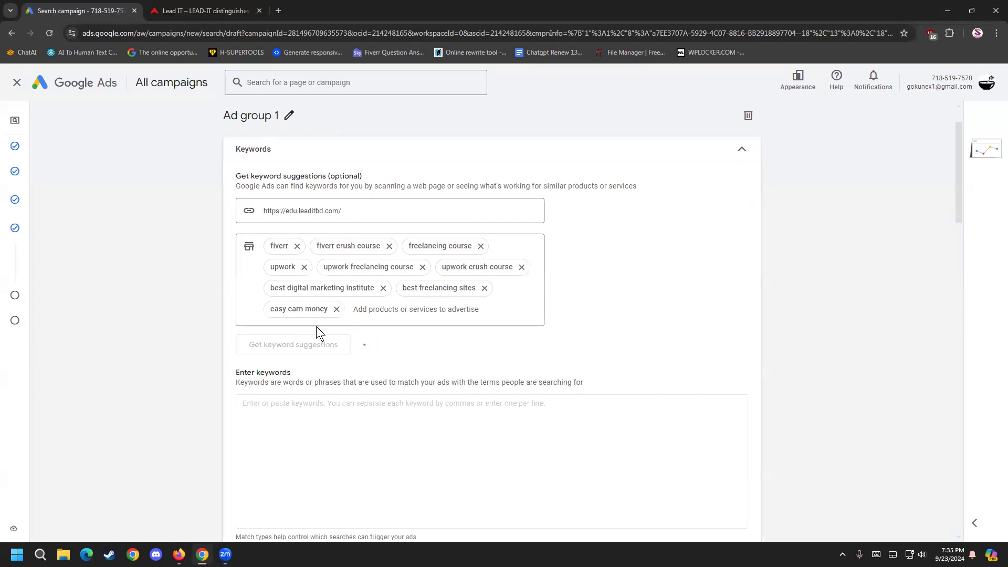
left_click(333, 400)
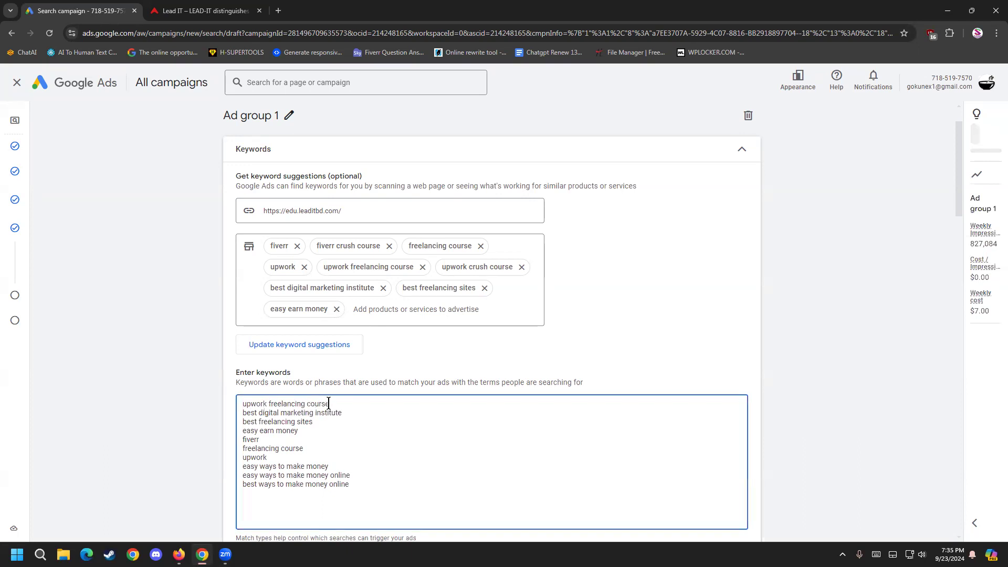
left_click_drag(331, 403, 226, 406)
key("ctrl+c")
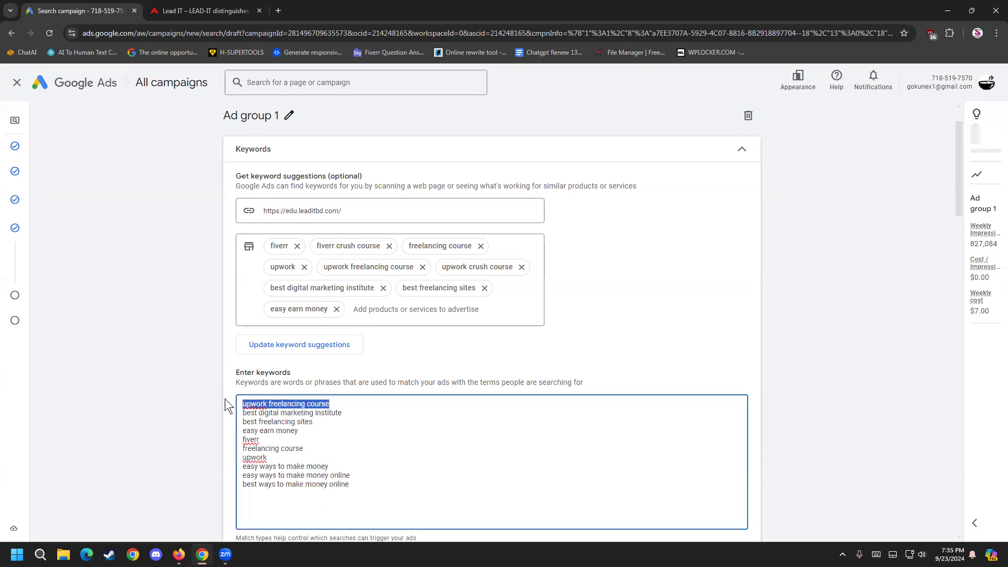
left_click(471, 309)
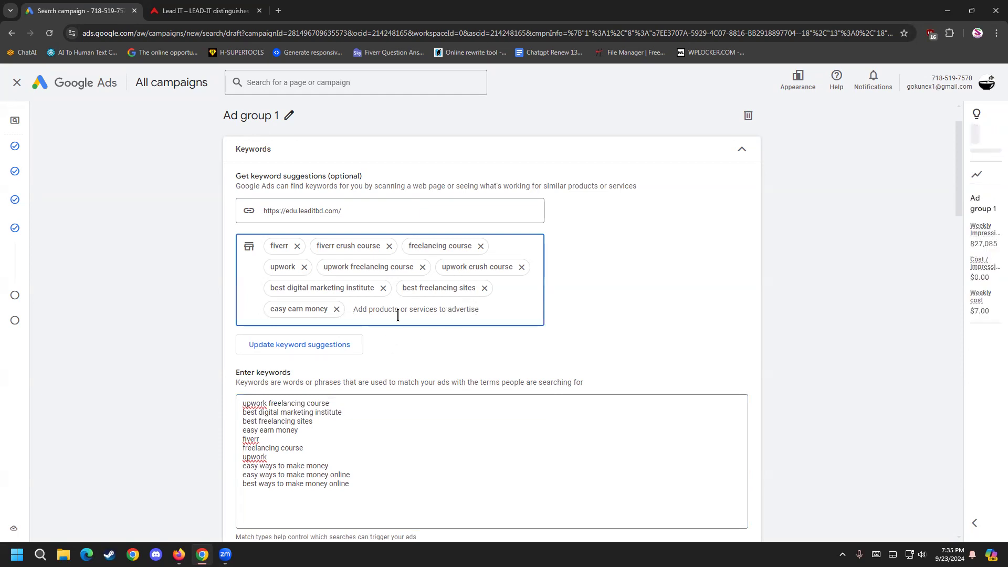
type("u")
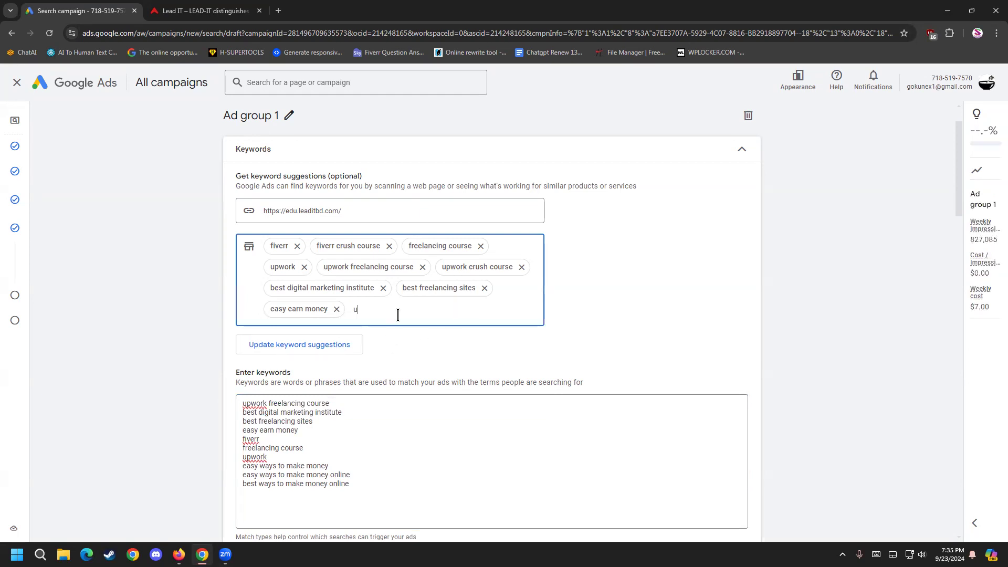
type("pwork freelancing")
left_click_drag(425, 310, 352, 312)
key("BackSpace")
- Review the suggested keywords of Ad group 1, the match type notes and the empty ad form that follows
scroll(212, 439, "down", 2)
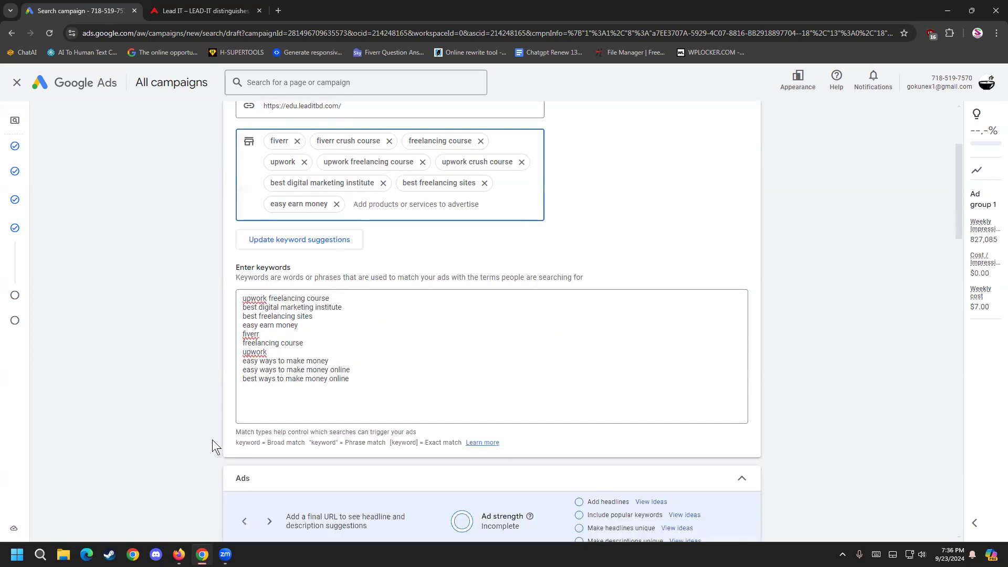
left_click(302, 407)
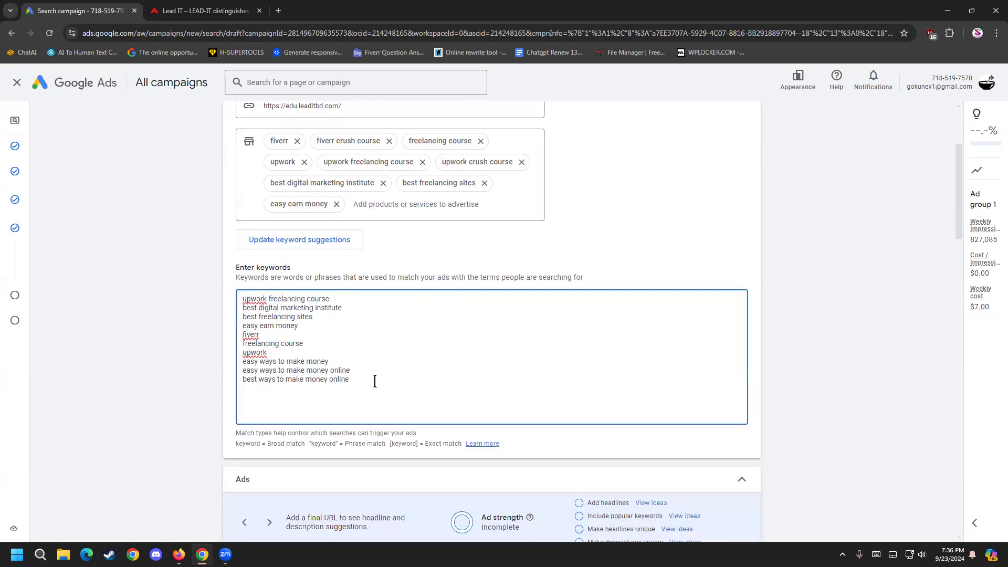
scroll(131, 368, "up", 2)
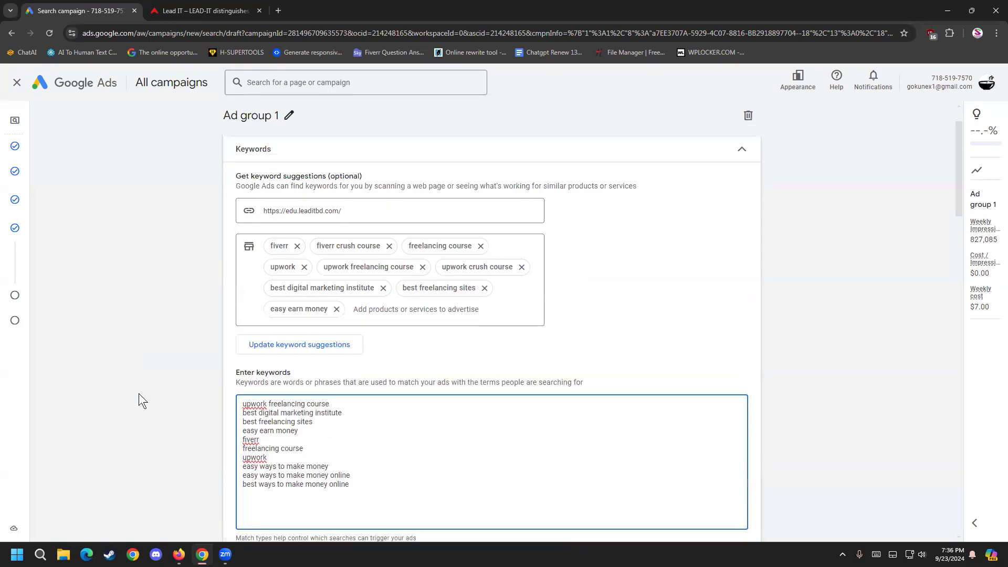
scroll(153, 404, "down", 4)
scroll(174, 424, "down", 2)
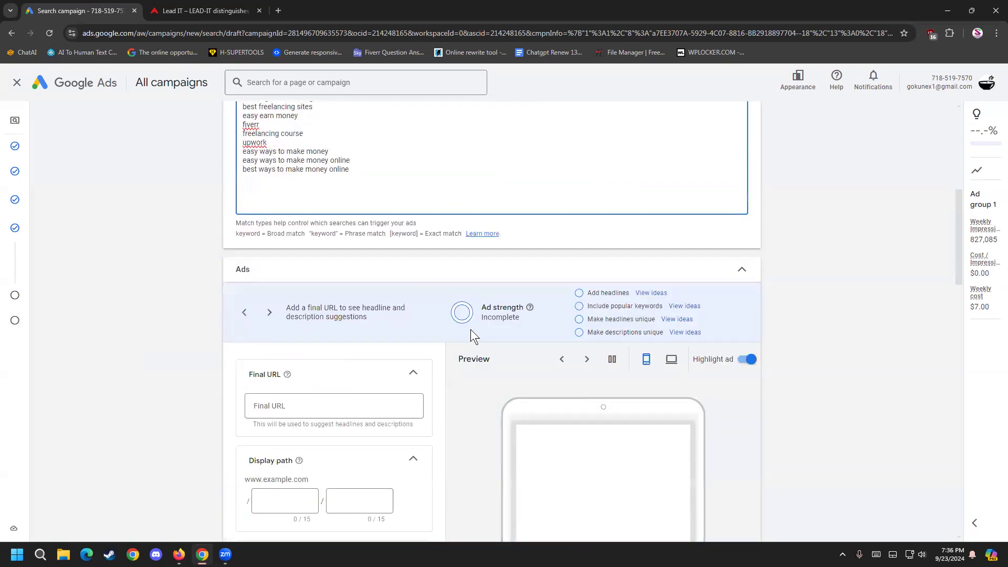
scroll(202, 360, "up", 4)
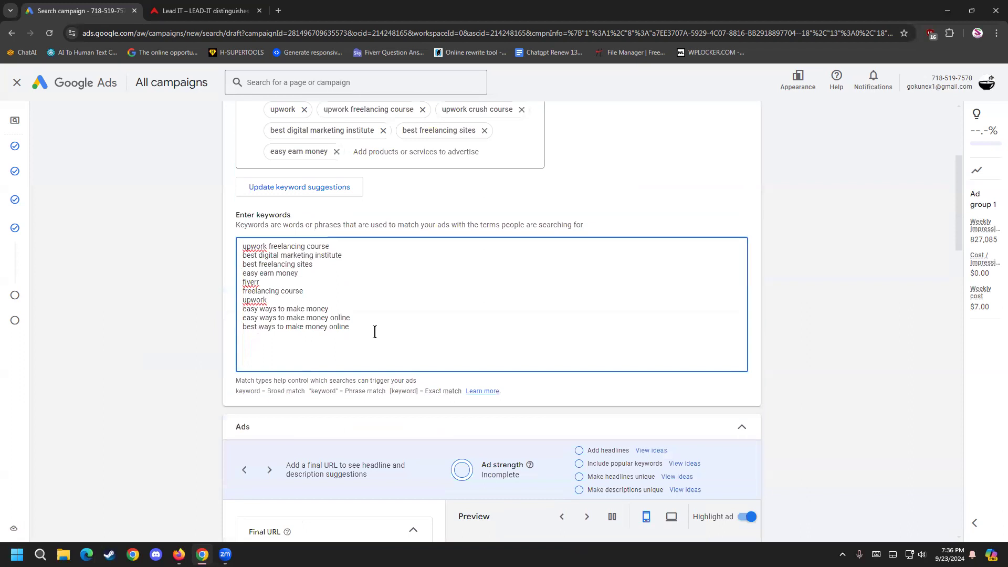
scroll(399, 347, "down", 4)
scroll(132, 437, "down", 2)
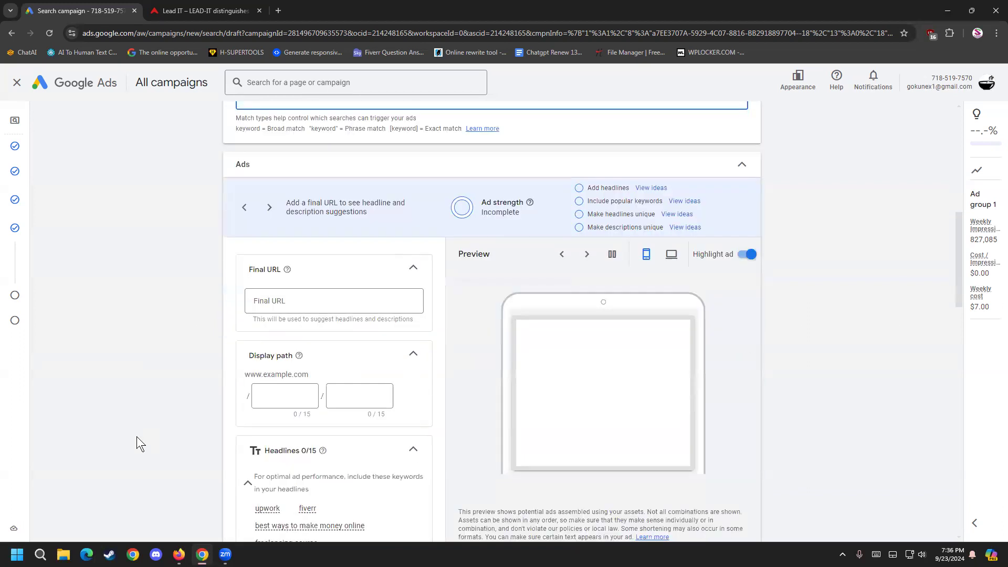
scroll(137, 436, "up", 8)
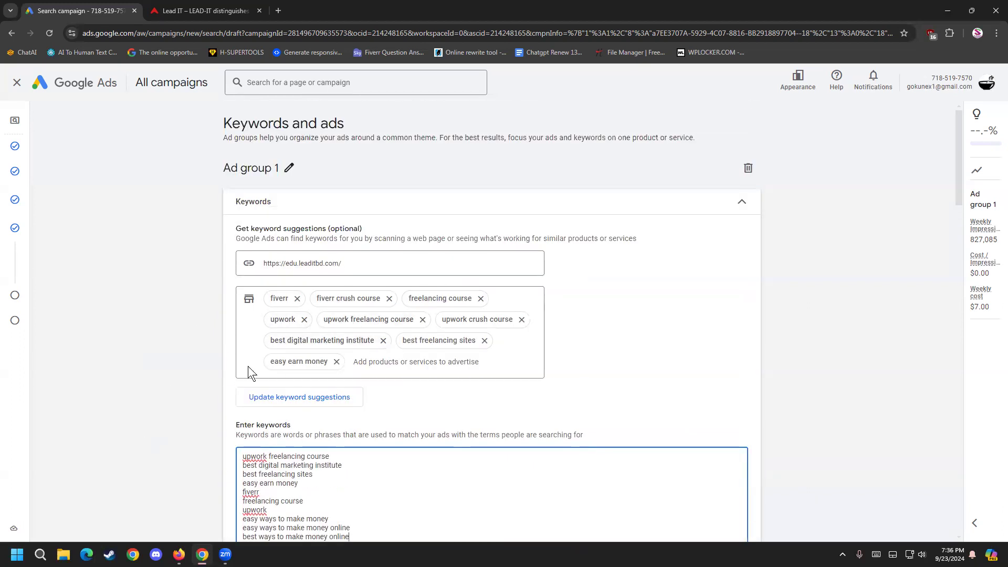
scroll(258, 444, "down", 3)
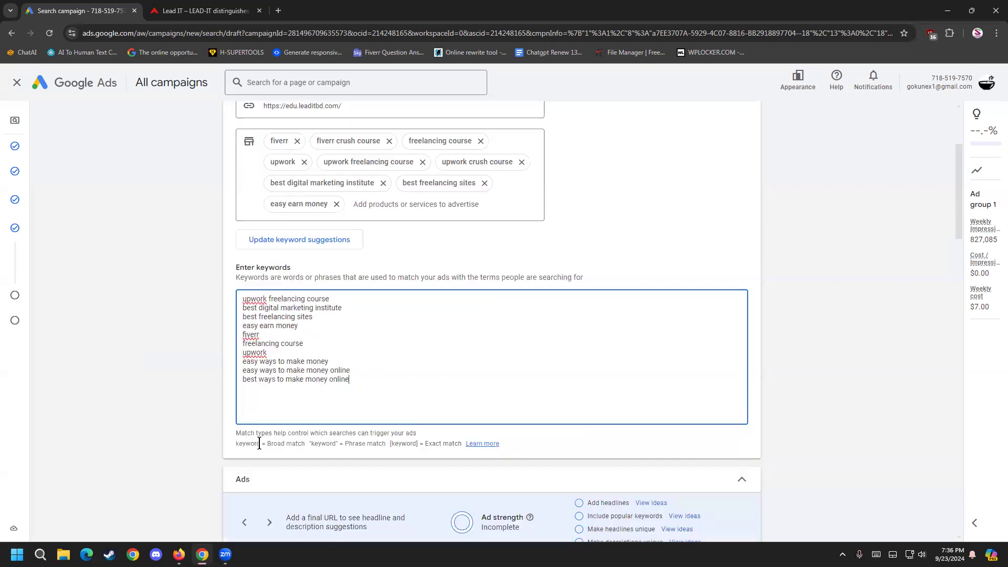
scroll(242, 481, "down", 4)
left_click(272, 414)
key("ctrl+v")
left_click_drag(348, 411, 4, 393)
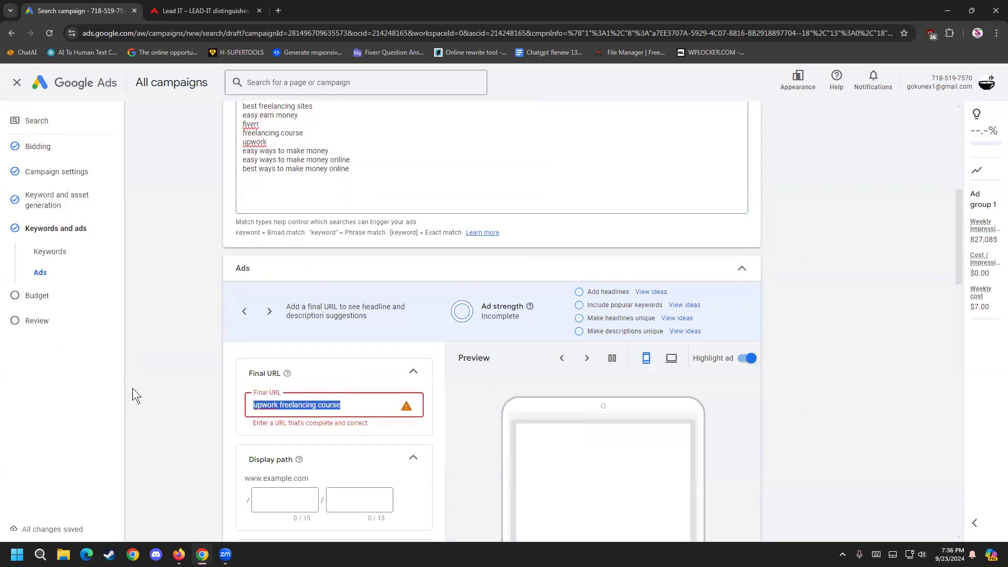
key("super+v")
scroll(331, 317, "down", 1)
left_click(336, 280)
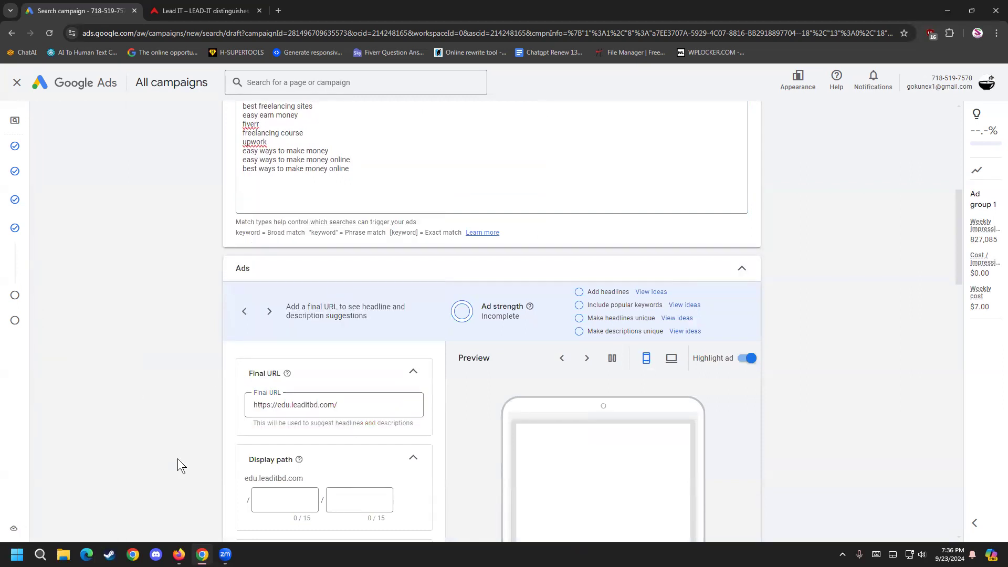
left_click(336, 410)
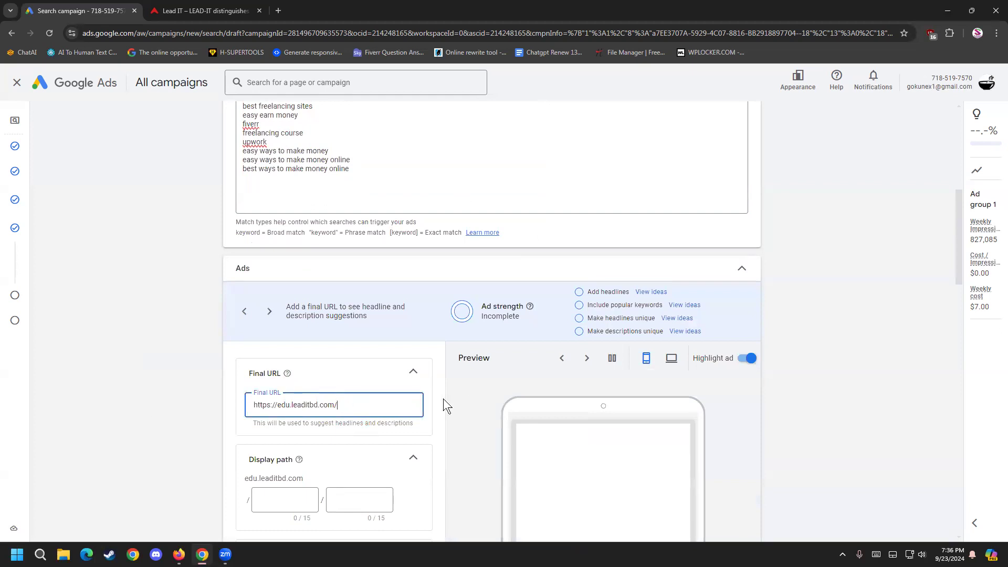
- Switch to the Lead IT website, open its Digital Marketing course in a new tab and examine the page's full URL
scroll(436, 420, "down", 2)
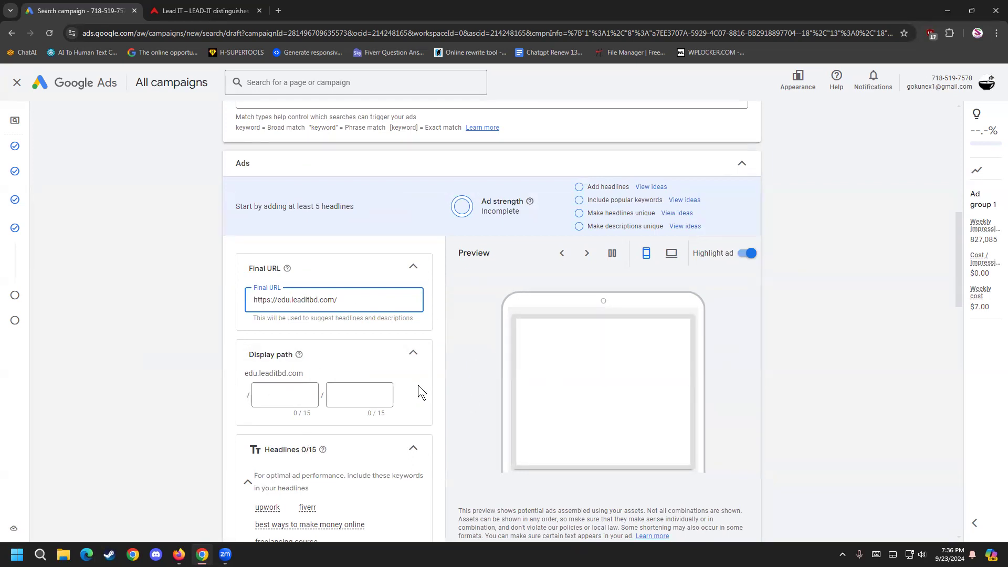
left_click(226, 9)
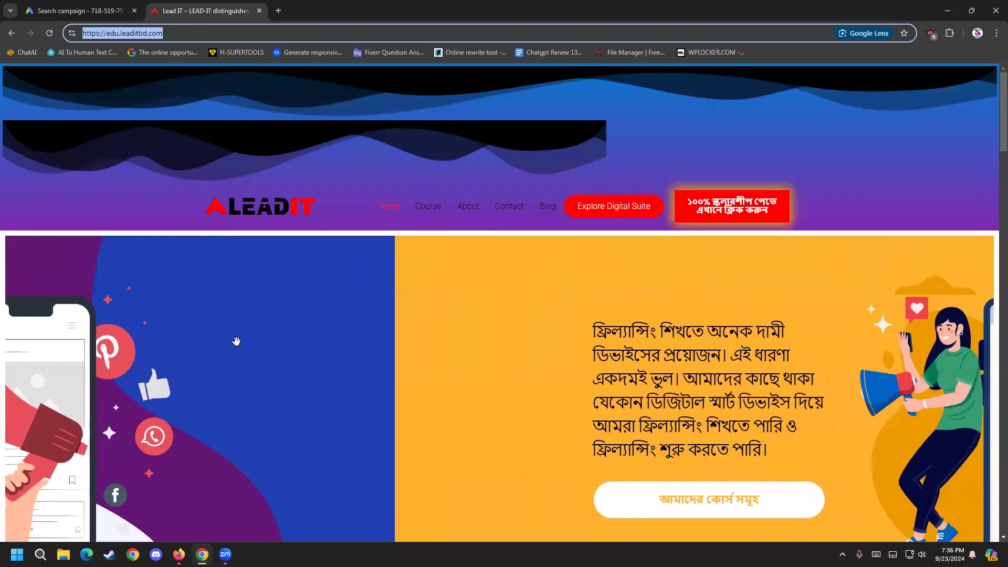
left_click(432, 220)
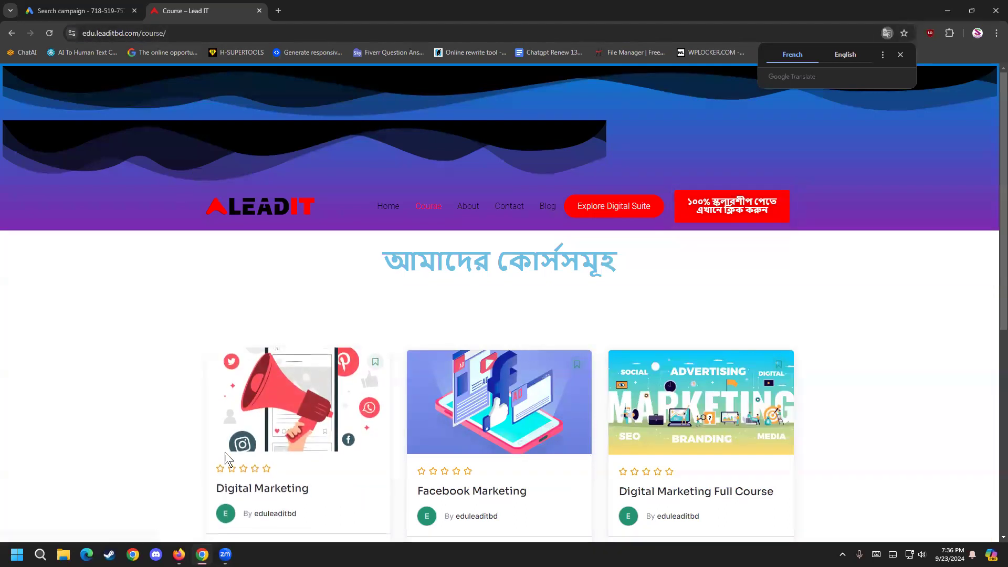
right_click(248, 492)
left_click(302, 337)
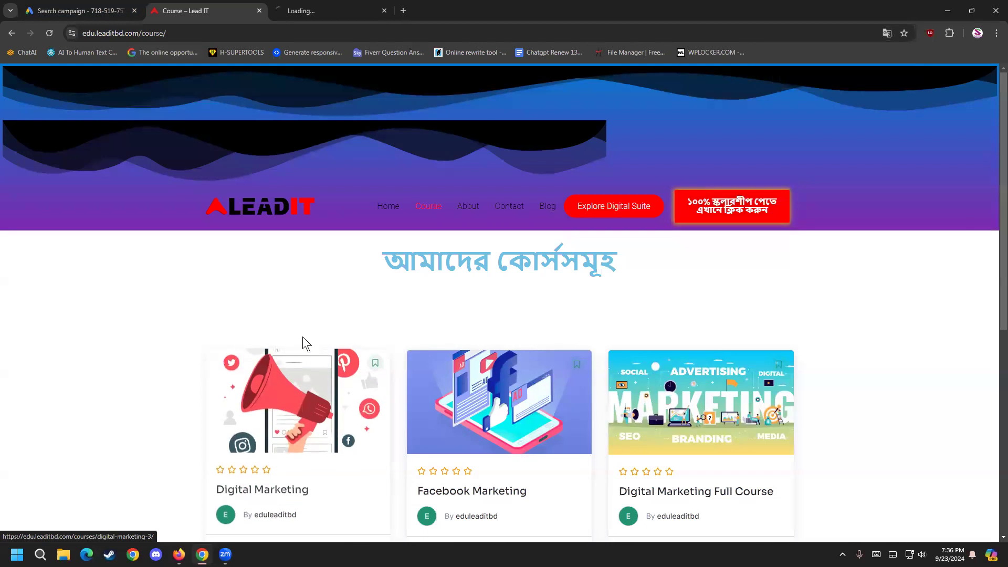
left_click(311, 16)
left_click(245, 35)
left_click(125, 34)
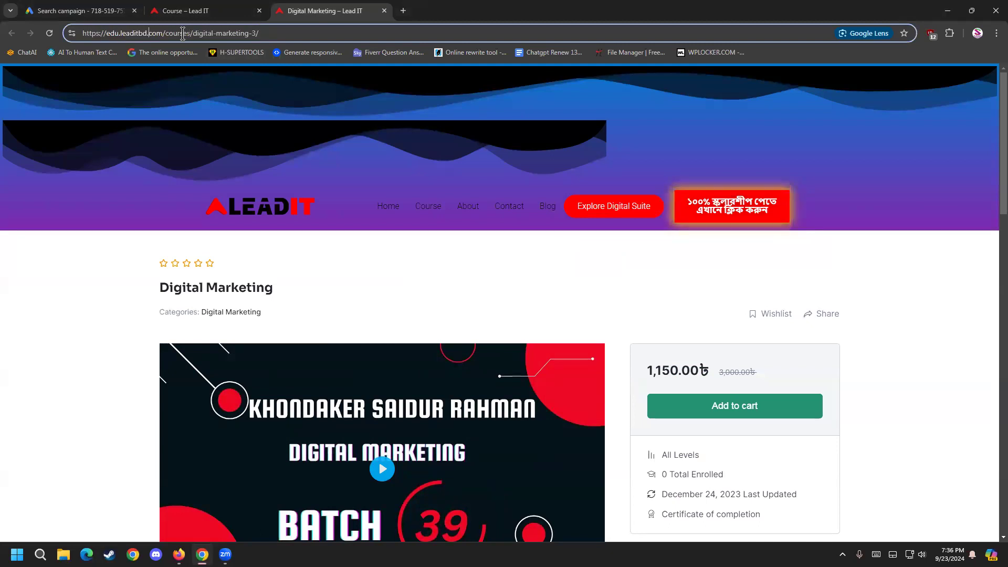
left_click(86, 11)
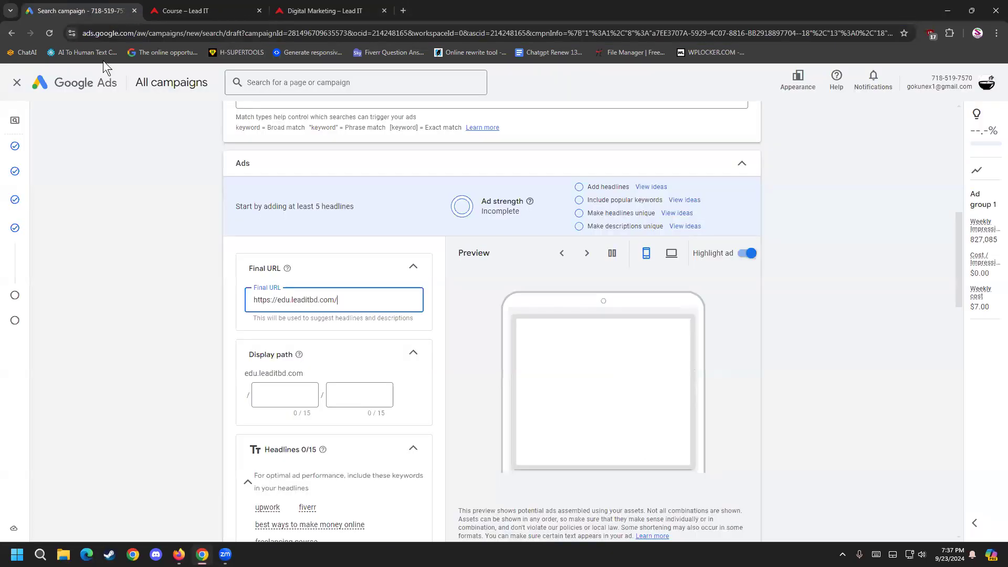
left_click(268, 393)
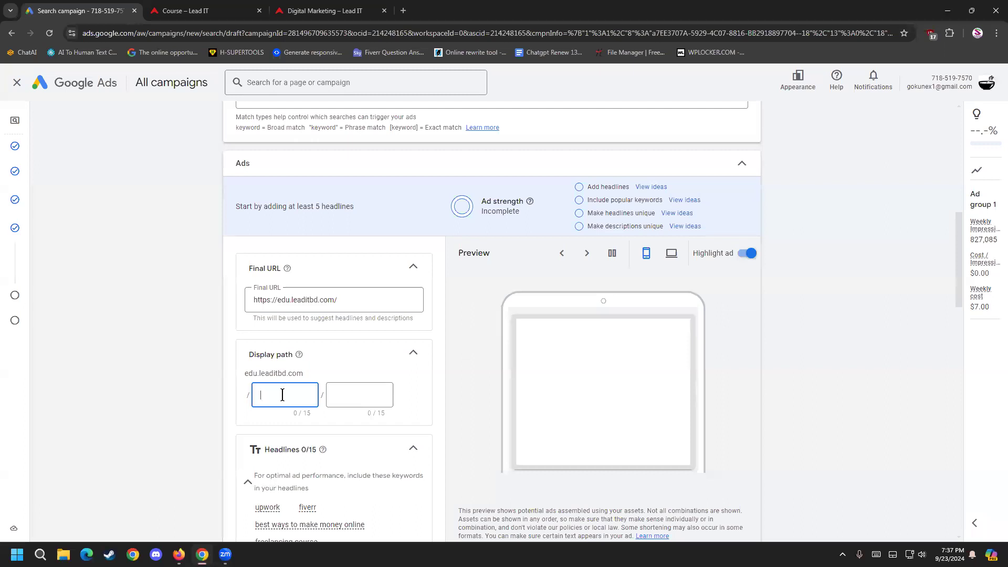
left_click(274, 14)
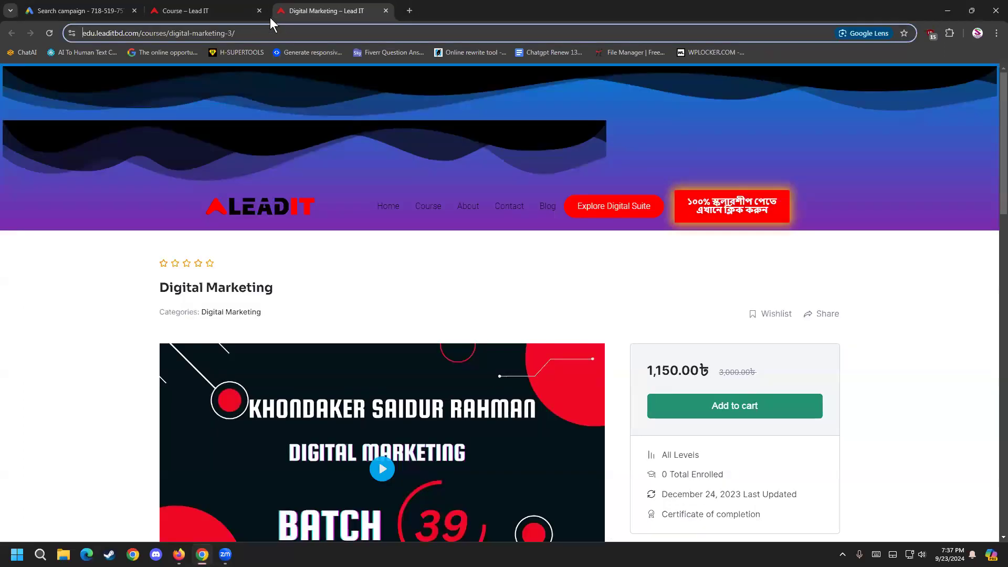
left_click(164, 34)
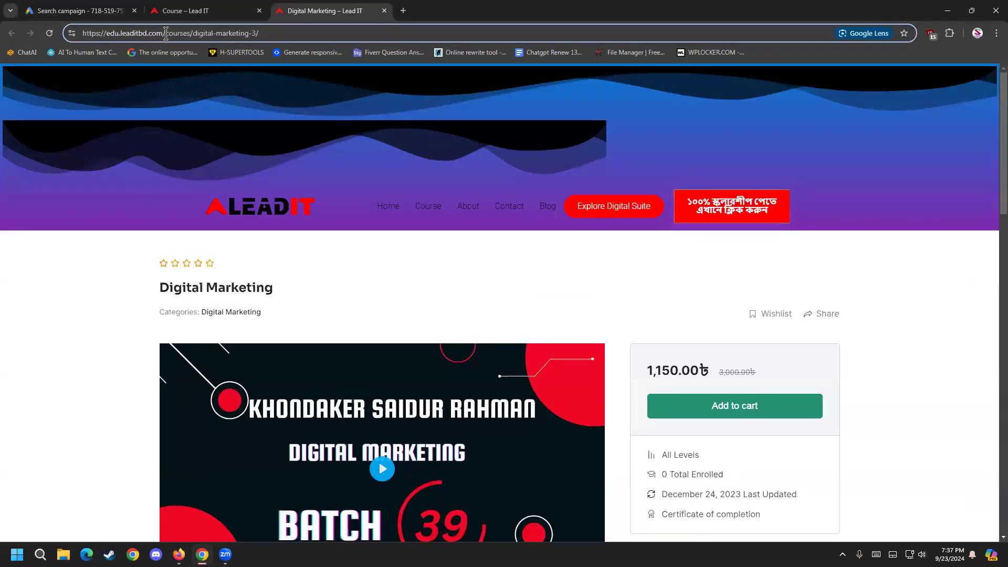
left_click(85, 10)
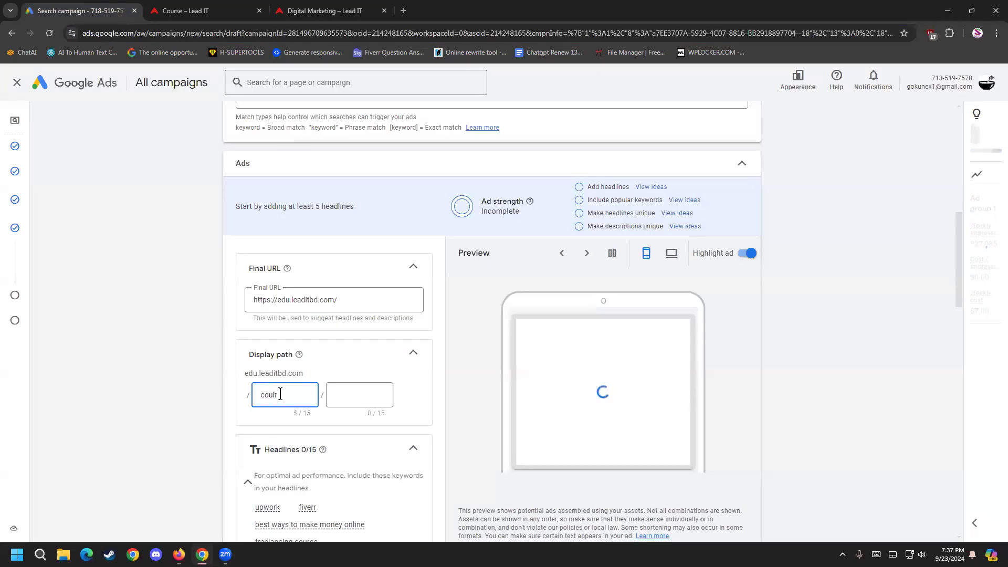
type("rs")
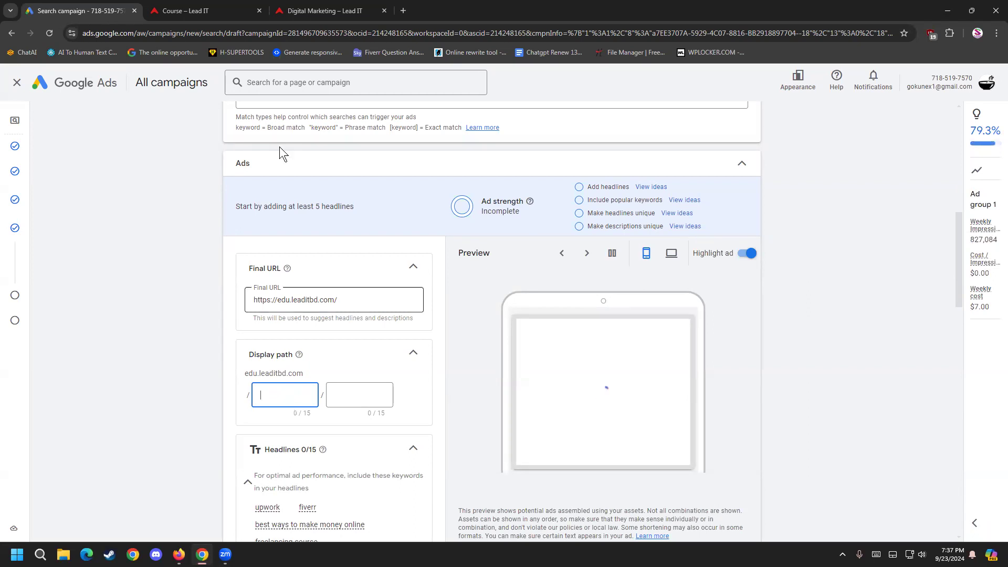
- Copy "courses" from the Digital Marketing course URL into the first display path field of the ad
left_click(304, 11)
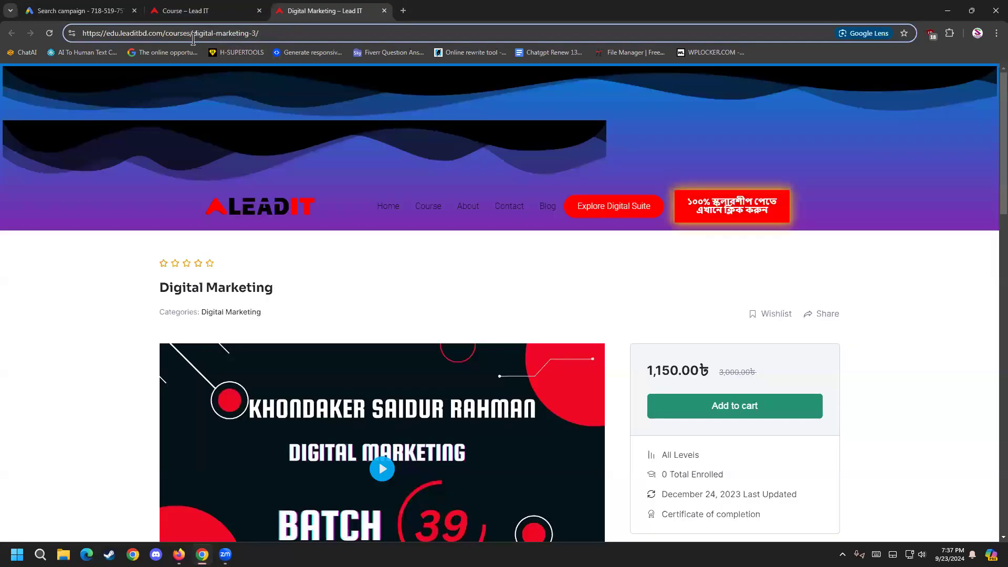
double_click(178, 33)
right_click(173, 33)
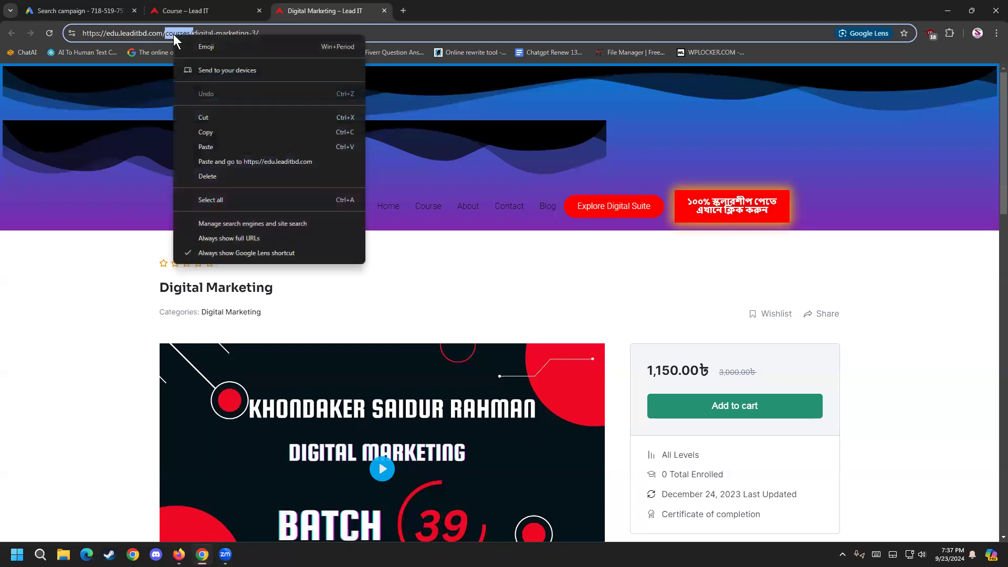
left_click(211, 129)
key("ctrl+1")
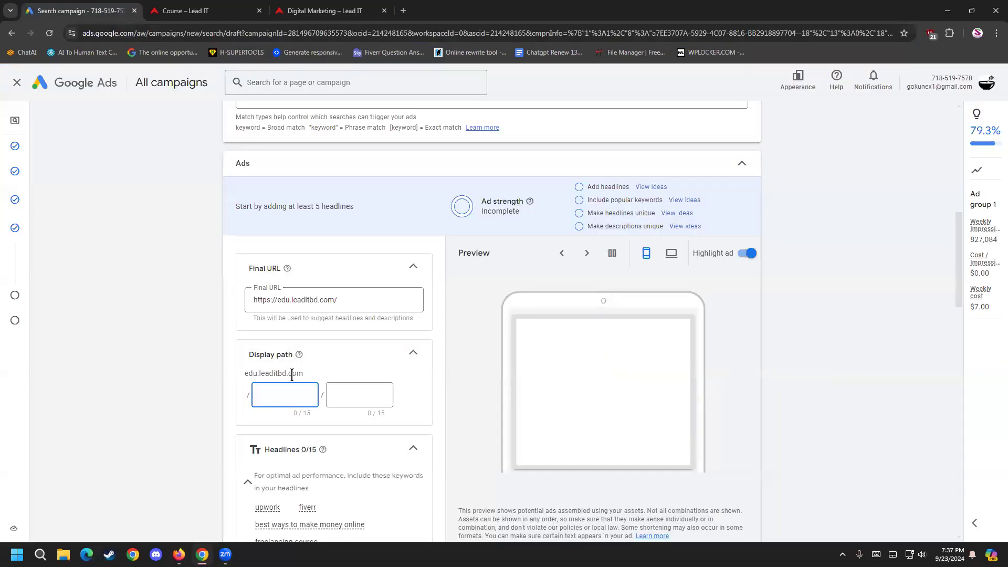
- Copy "digital-marketing-3" from the course URL into the second display path field and shorten it to "dm-3"
left_click(351, 391)
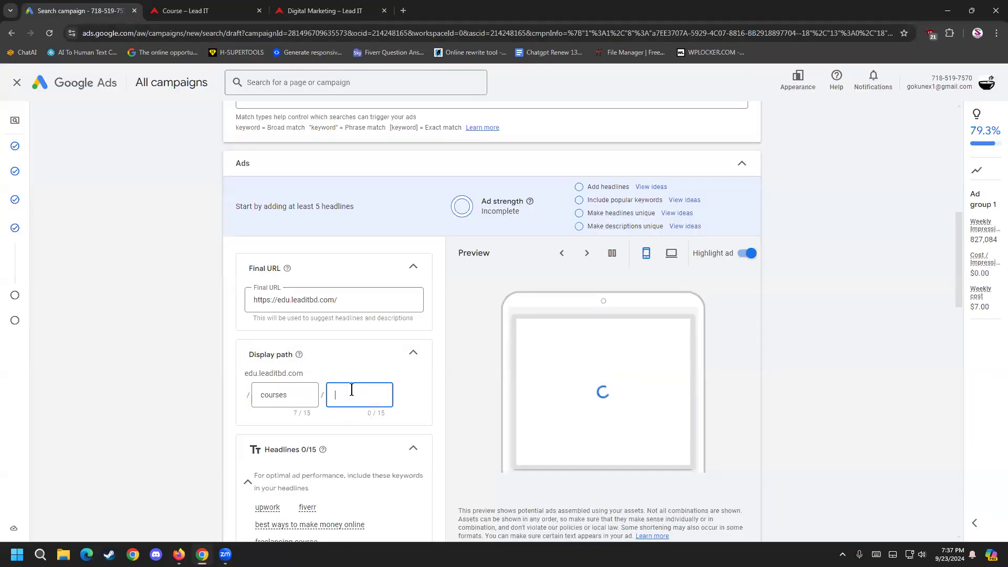
left_click(326, 11)
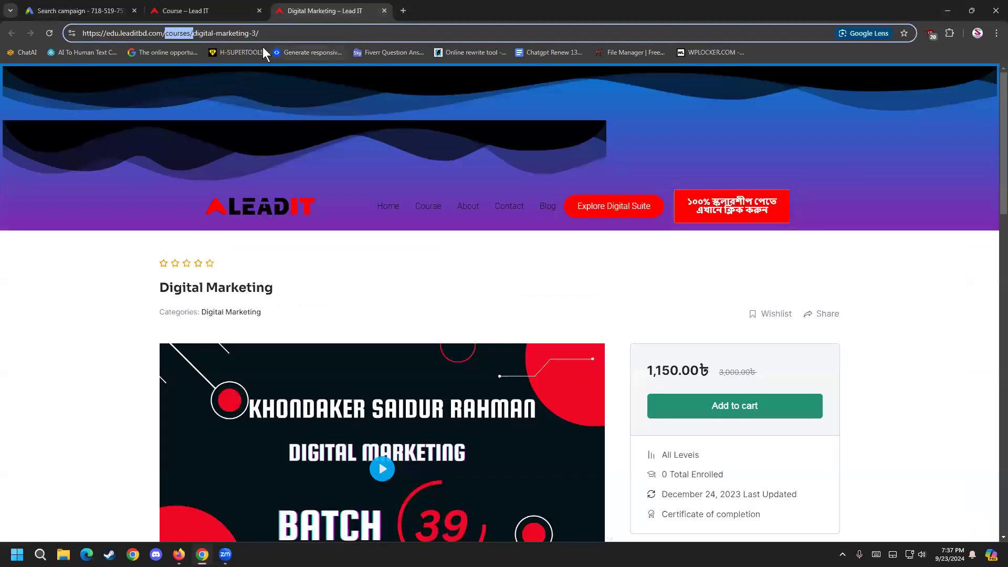
left_click_drag(258, 33, 193, 33)
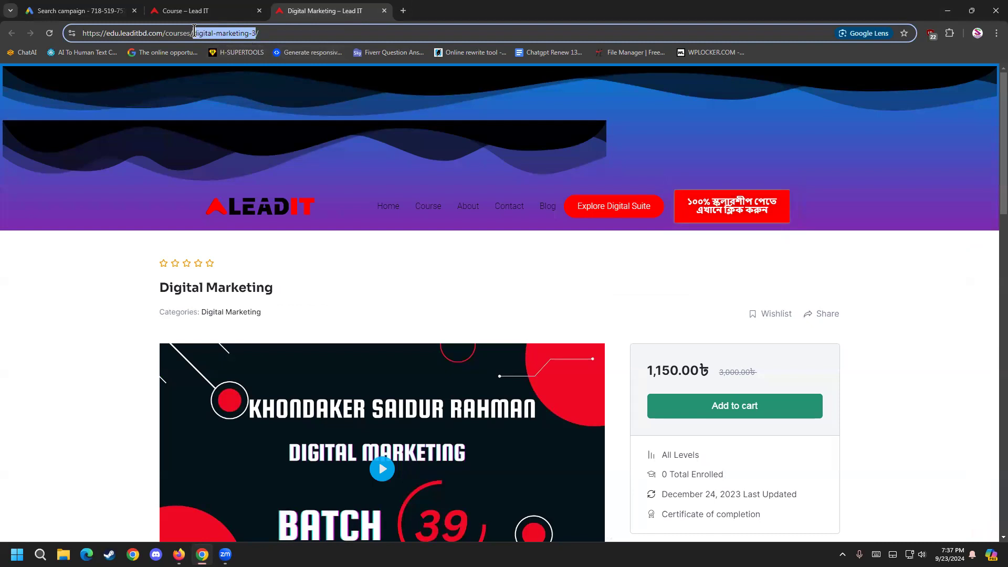
left_click(100, 10)
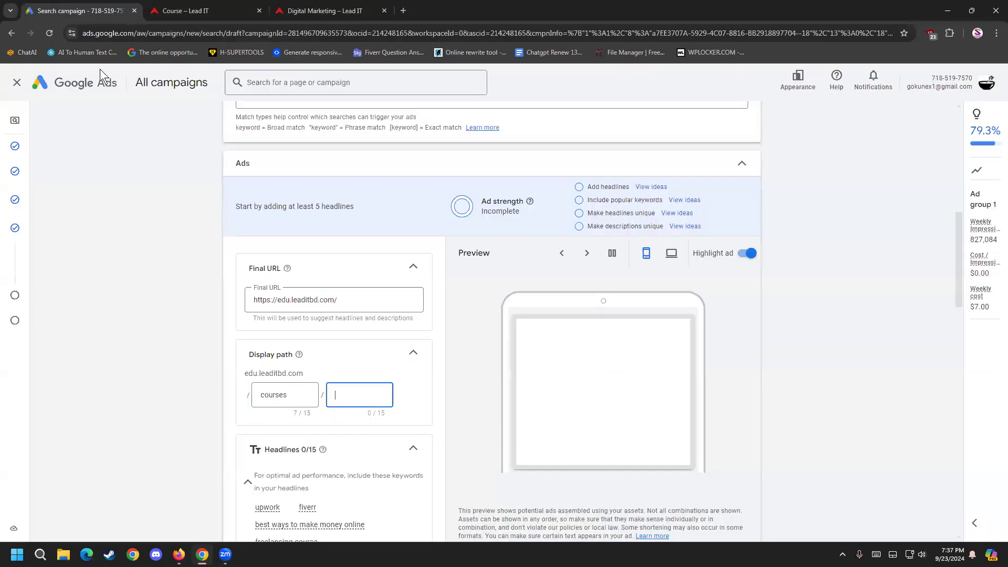
key("ctrl+v")
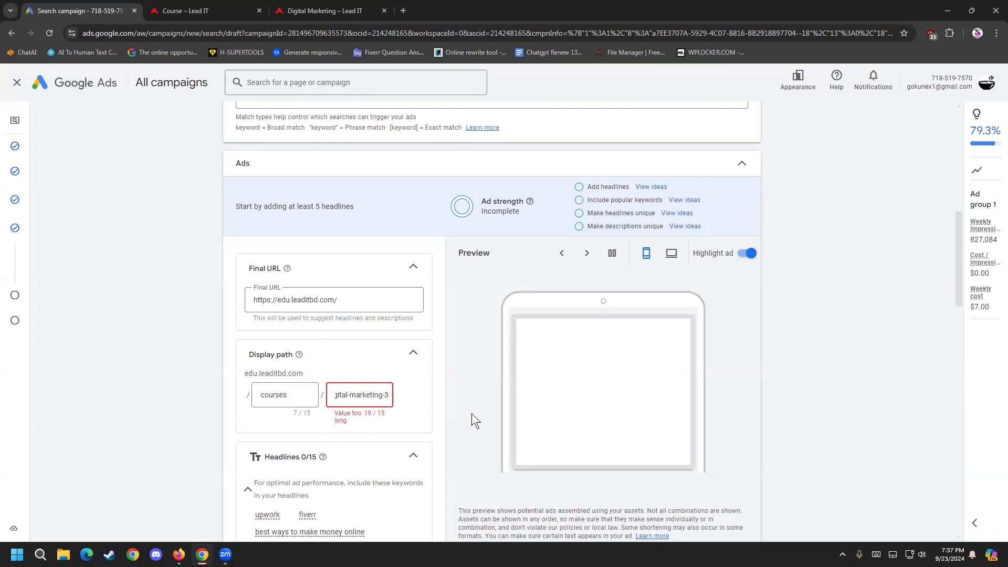
left_click_drag(388, 394, 332, 395)
key("BackSpace")
type("m")
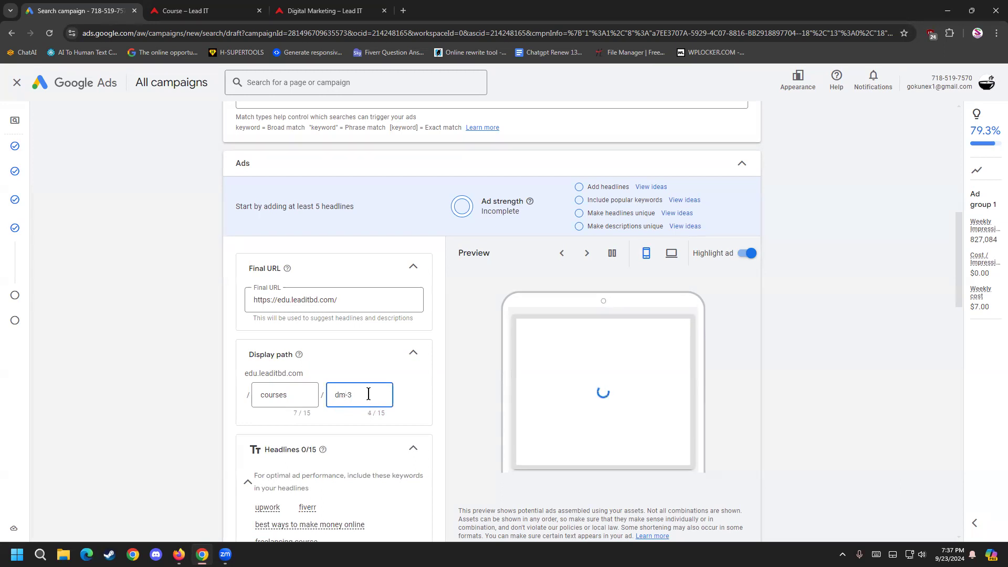
- Open the Digital Marketing Full Course from the Lead IT course list in a new tab and close the Digital Marketing course tab
left_click(364, 299)
left_click(361, 395)
left_click(334, 20)
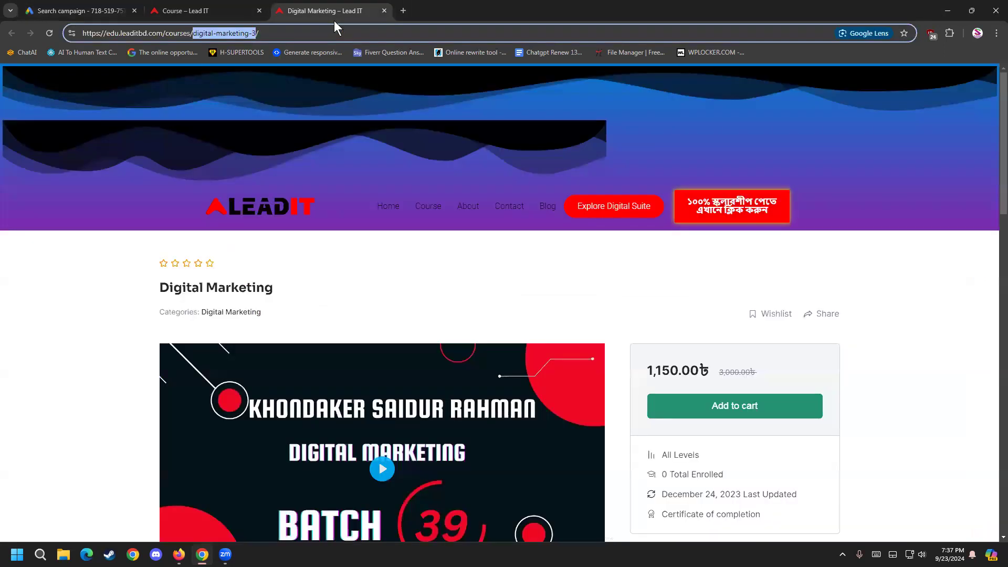
left_click(76, 3)
left_click(284, 17)
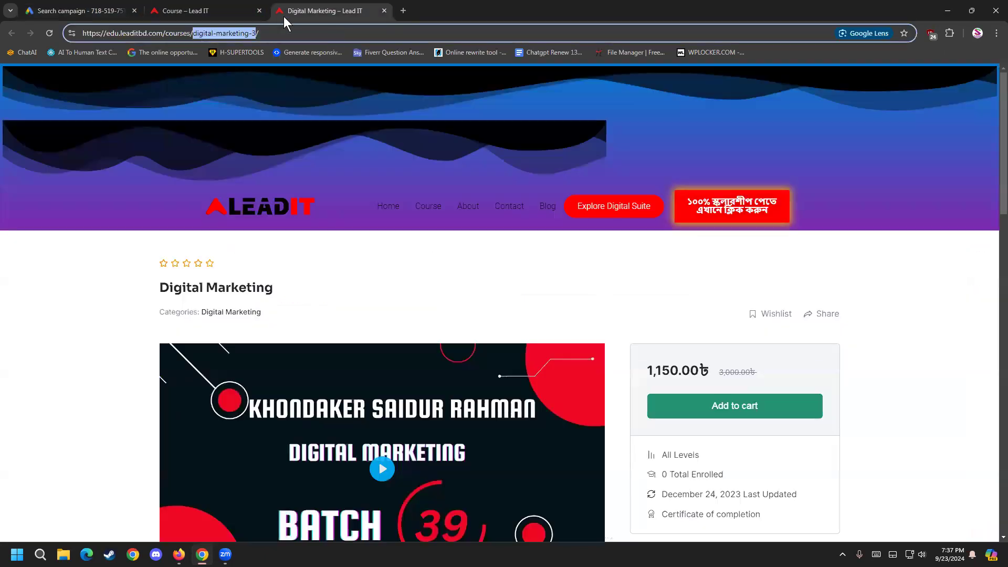
left_click(185, 10)
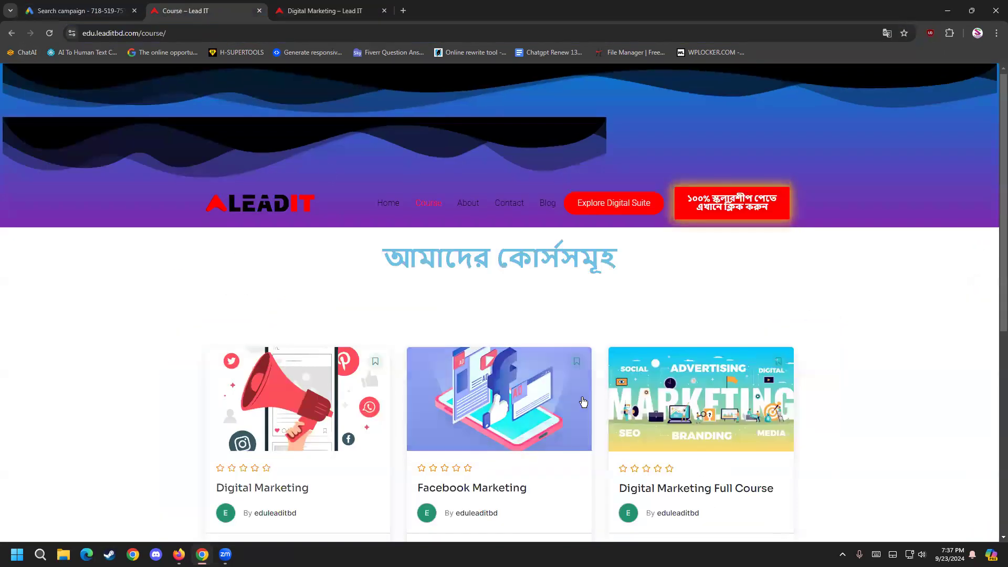
scroll(677, 382, "down", 2)
right_click(672, 390)
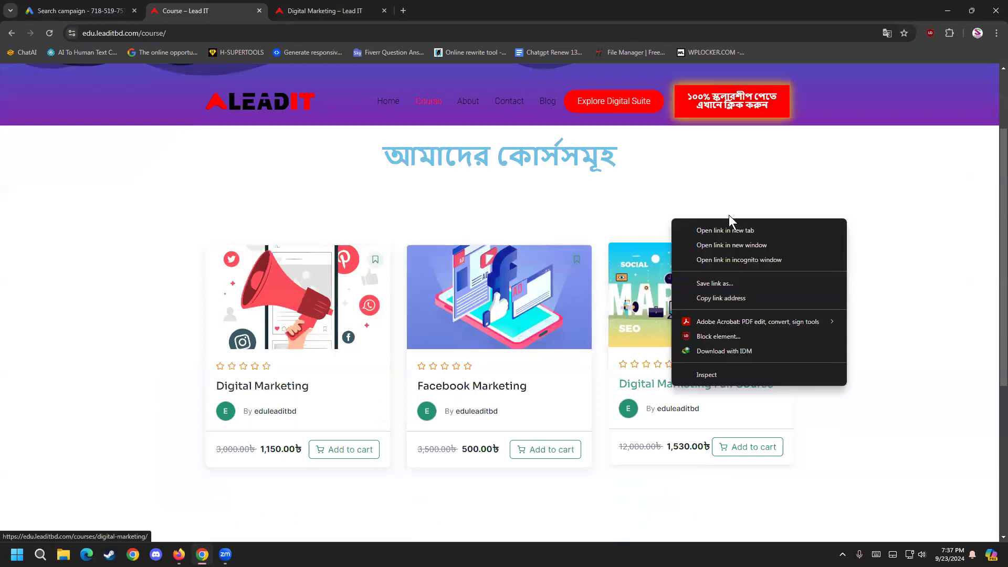
left_click(727, 225)
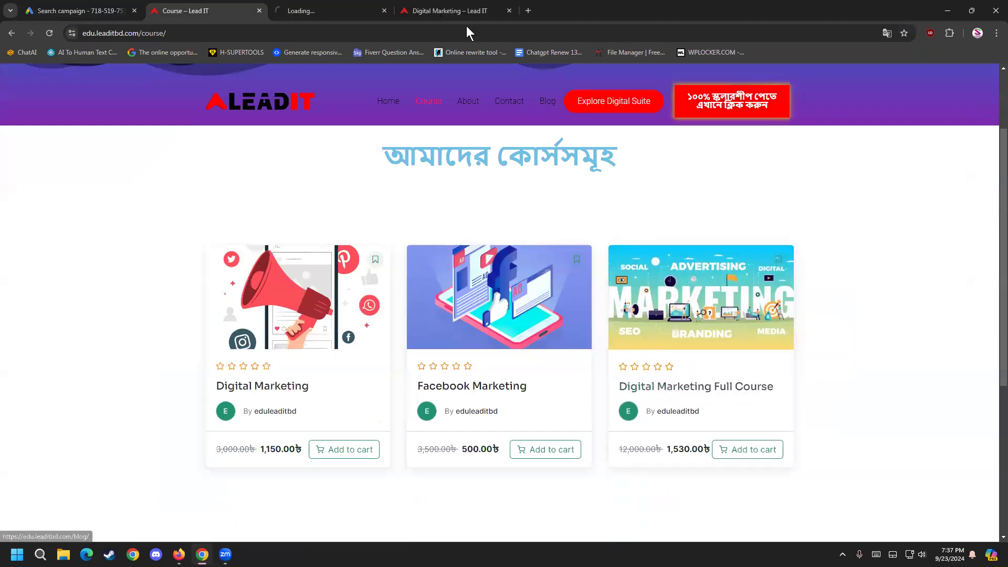
left_click(459, 11)
left_click(387, 12)
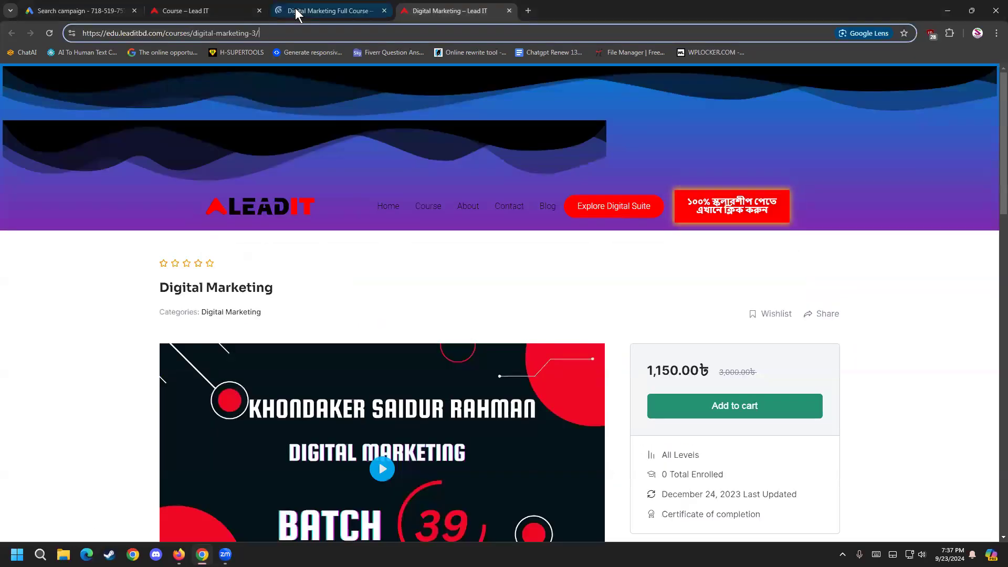
left_click(445, 3)
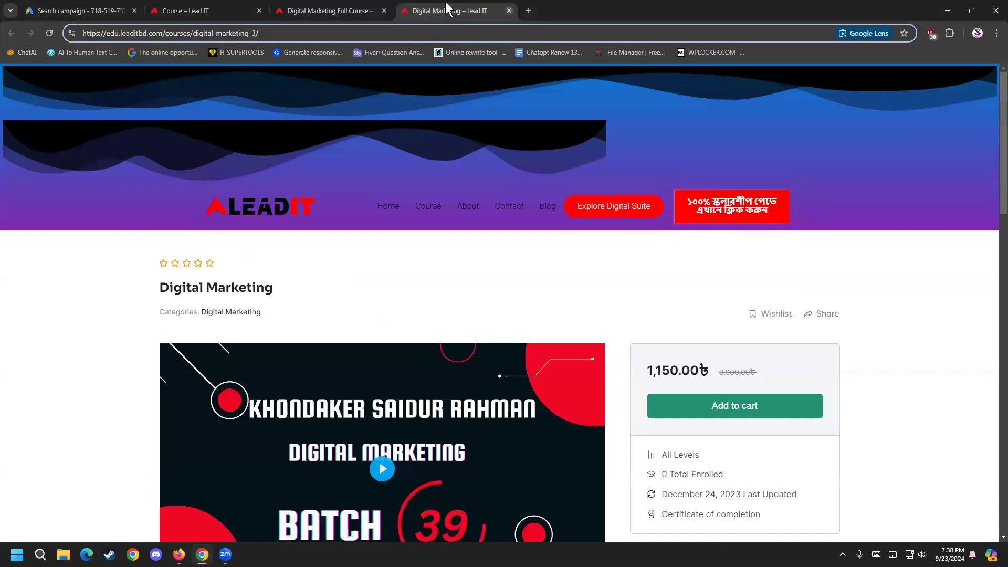
key("ctrl+w")
- Replace the second display path with "digital-marketing" from the full course's URL and trim it to "digital"
left_click_drag(226, 33, 170, 30)
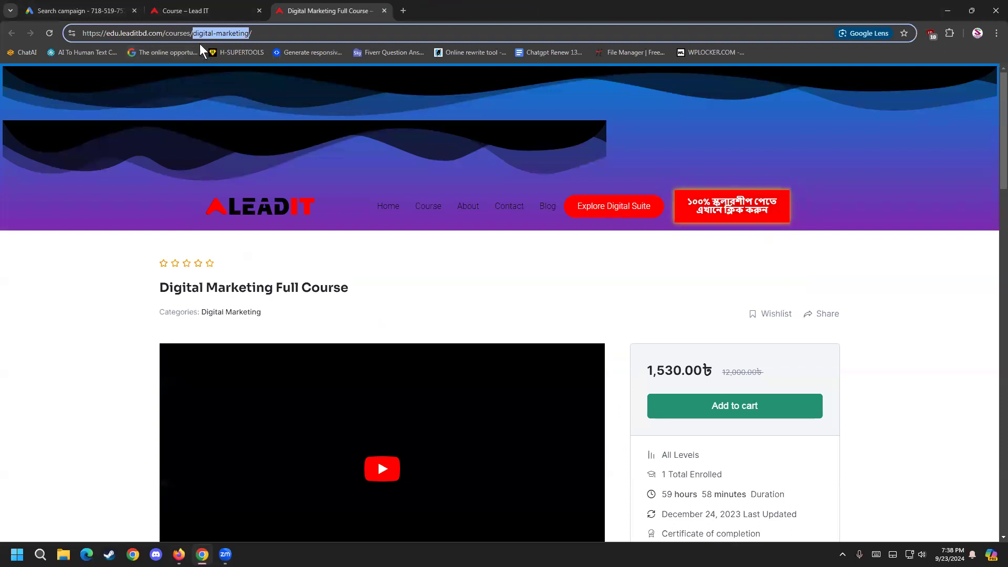
left_click(183, 7)
left_click(63, 7)
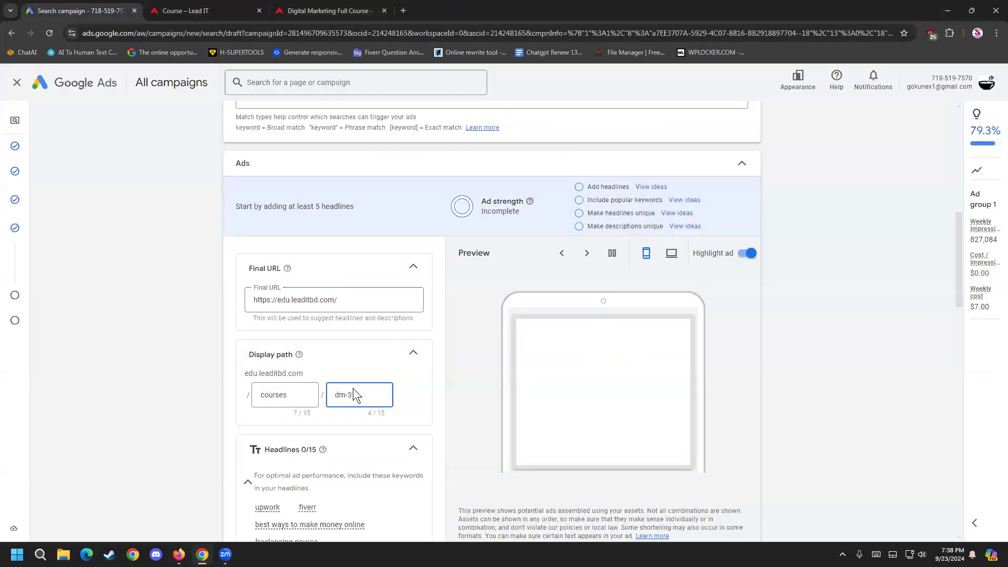
left_click_drag(314, 394, 299, 389)
key("ctrl+v")
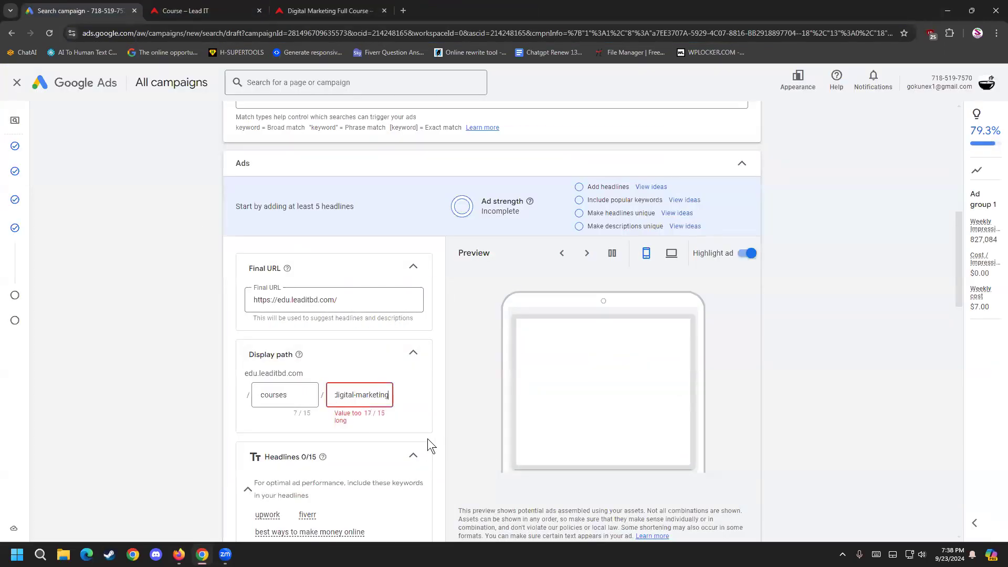
key("BackSpace")
key("BackSpace")
key("BackSpace")
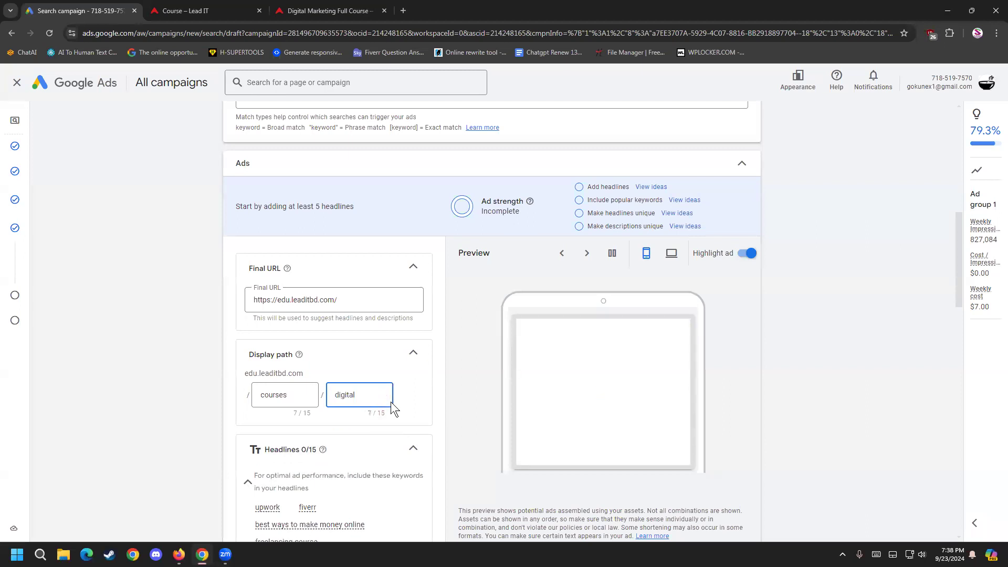
- Rewrite the second display path as "dkmaketing" to fit the 15-character limit
type("marketing")
key("BackSpace")
key("BackSpace")
key("BackSpace")
key("BackSpace")
key("BackSpace")
key("BackSpace")
key("BackSpace")
key("BackSpace")
key("BackSpace")
key("BackSpace")
type("kmark")
key("BackSpace")
key("BackSpace")
type("ke")
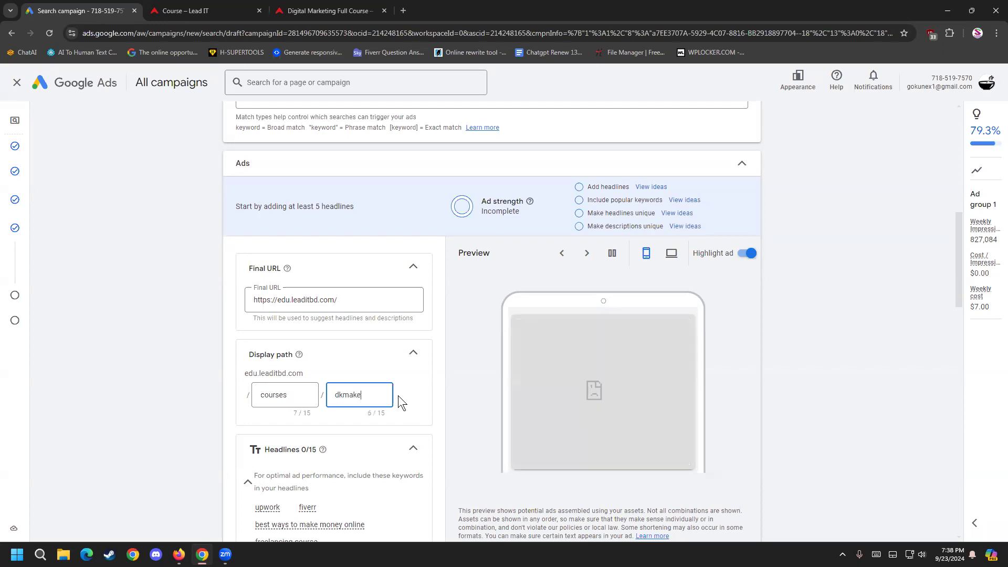
type("ting")
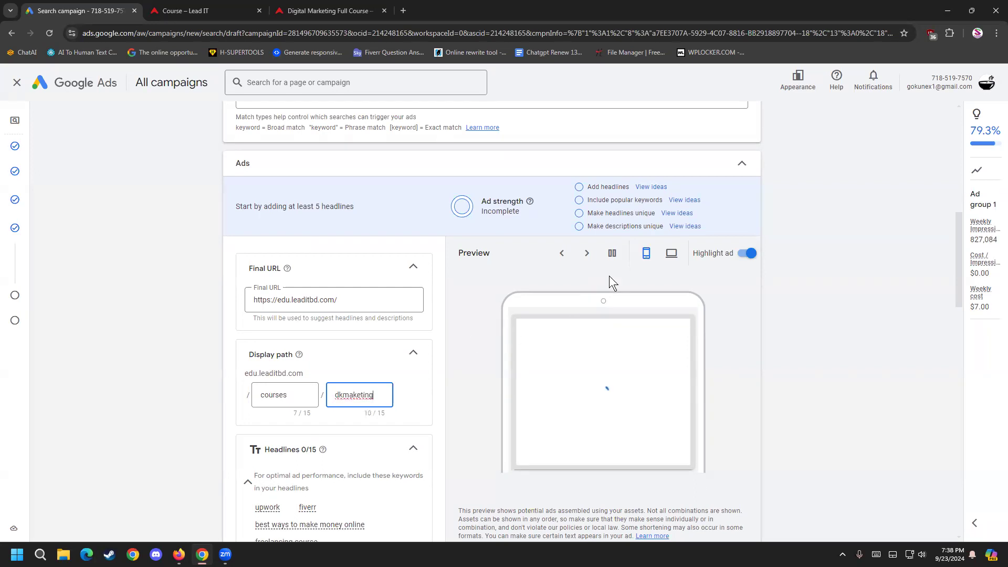
- Check the ad's desktop and mobile previews and correct the second display path to "dmaketing"
left_click(672, 253)
left_click(646, 253)
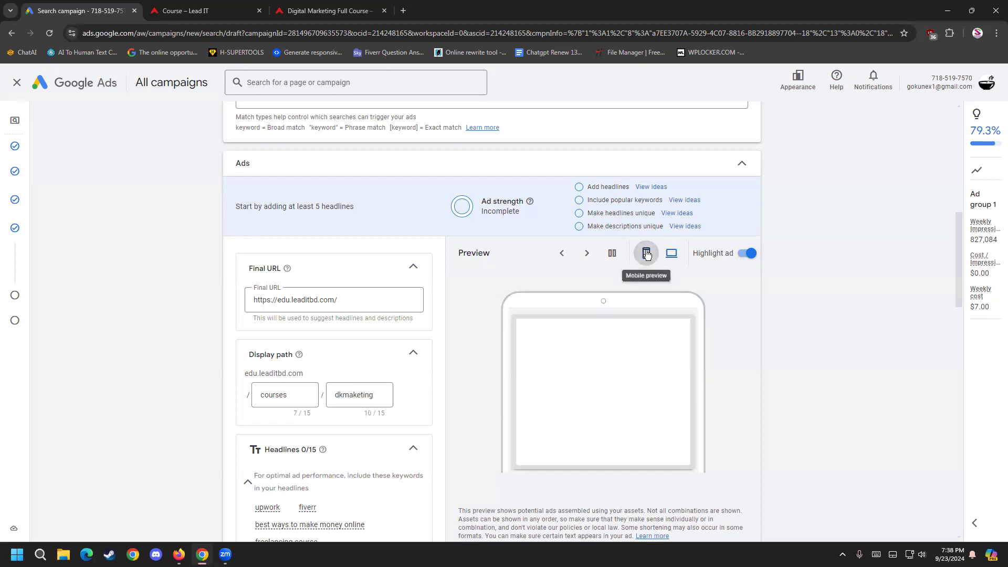
left_click(354, 298)
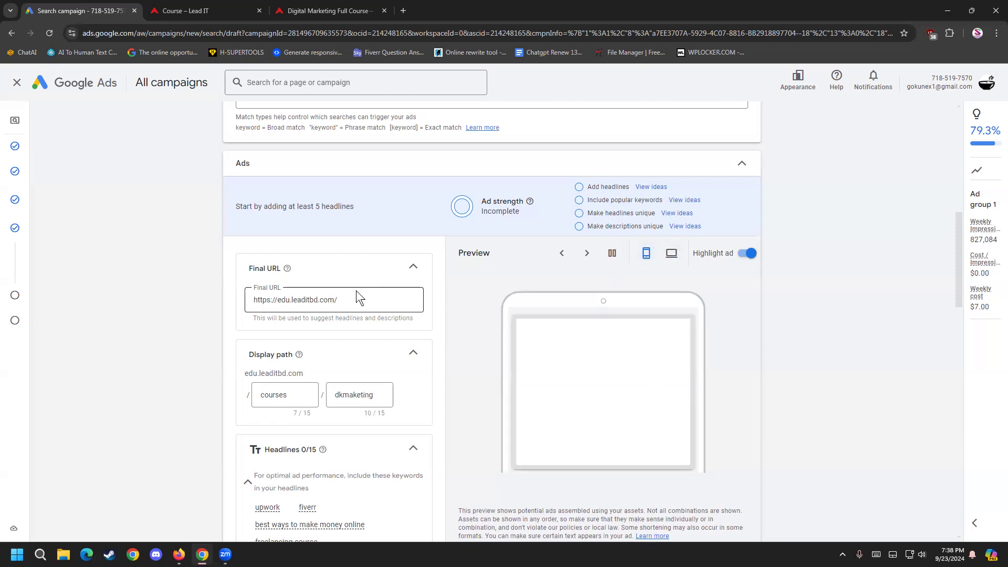
left_click(357, 396)
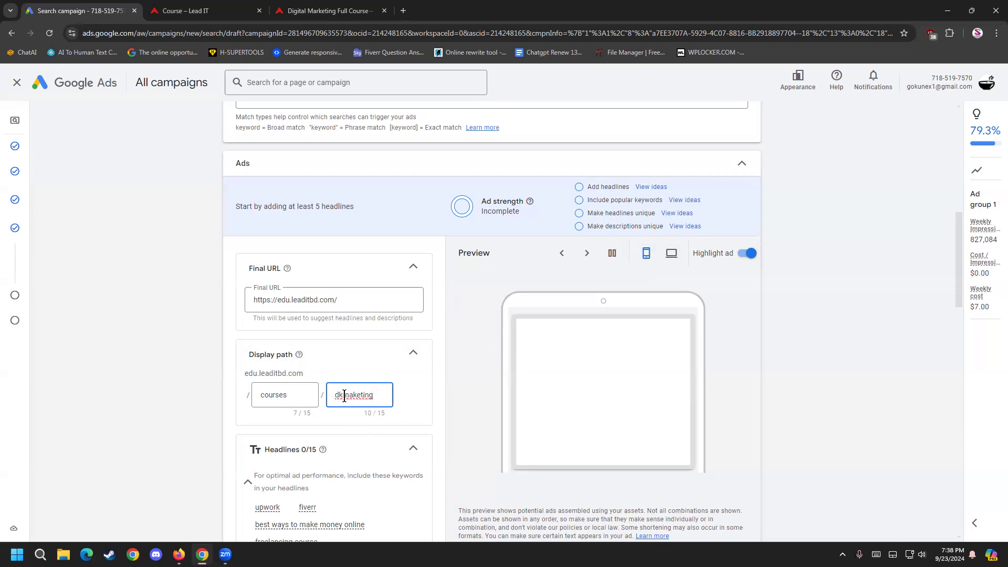
key("BackSpace")
- Compare the full course's URL and the Lead IT course list with the display path, and return to the ad's headline fields
left_click(355, 9)
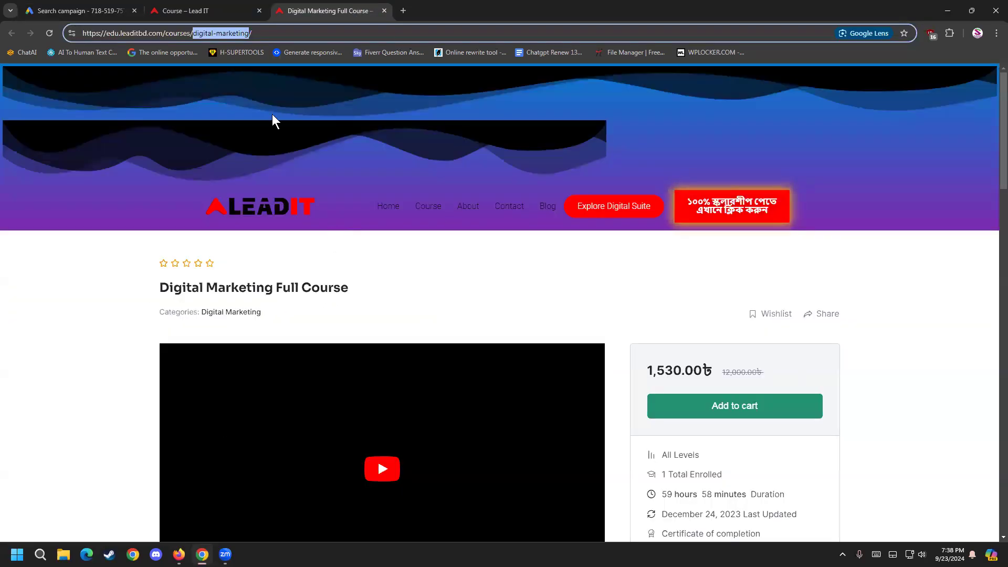
left_click(189, 11)
scroll(230, 403, "up", 1)
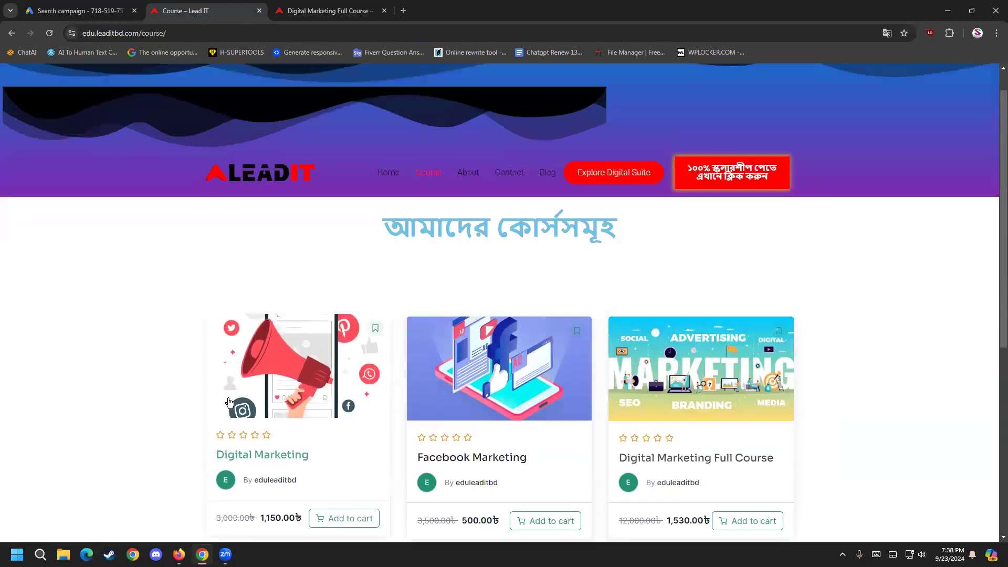
scroll(230, 403, "up", 1)
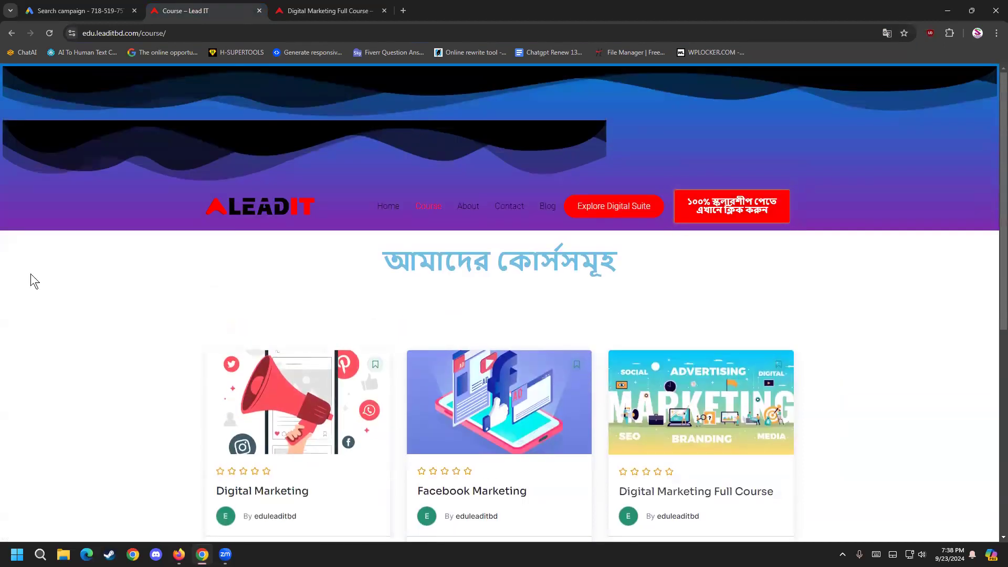
left_click(112, 11)
scroll(238, 394, "down", 2)
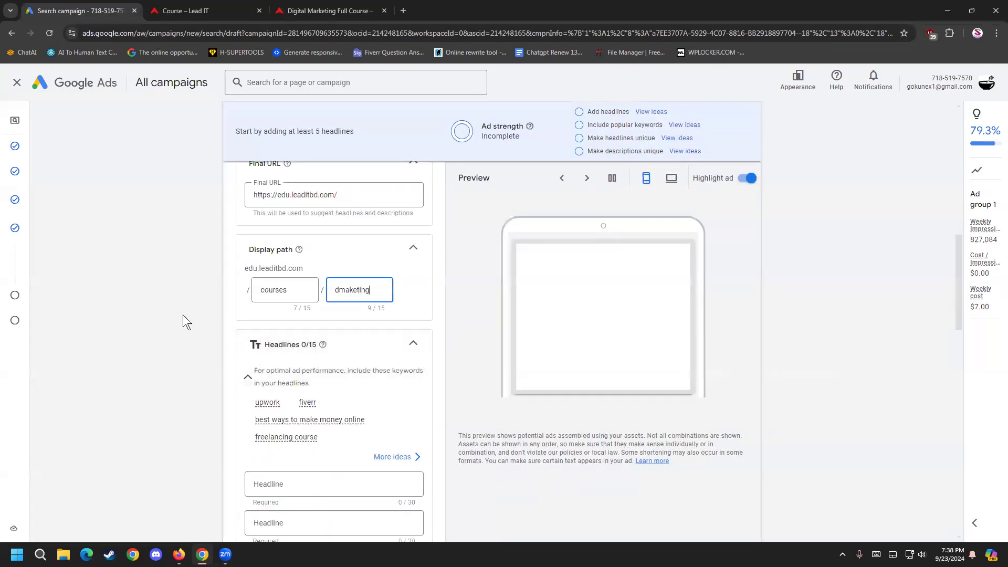
- Review the ad's final URL, display path and empty headline fields
scroll(239, 376, "up", 1)
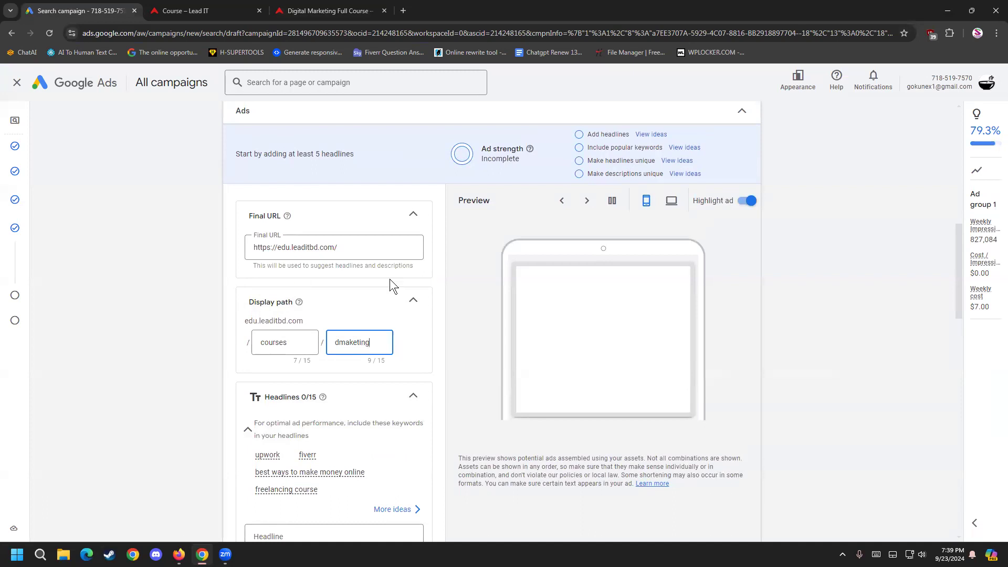
left_click(360, 300)
scroll(425, 385, "down", 2)
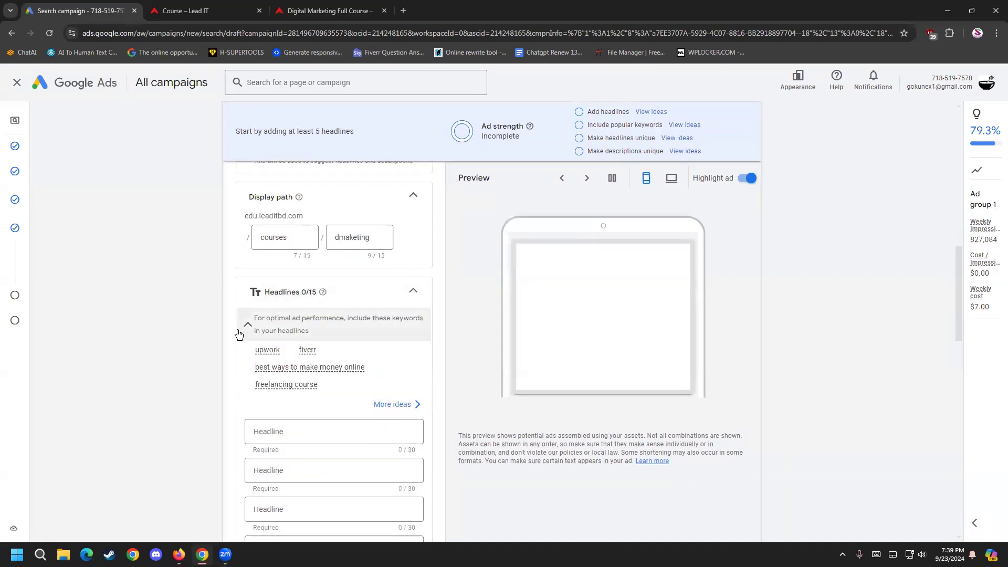
scroll(242, 439, "down", 2)
scroll(244, 453, "down", 2)
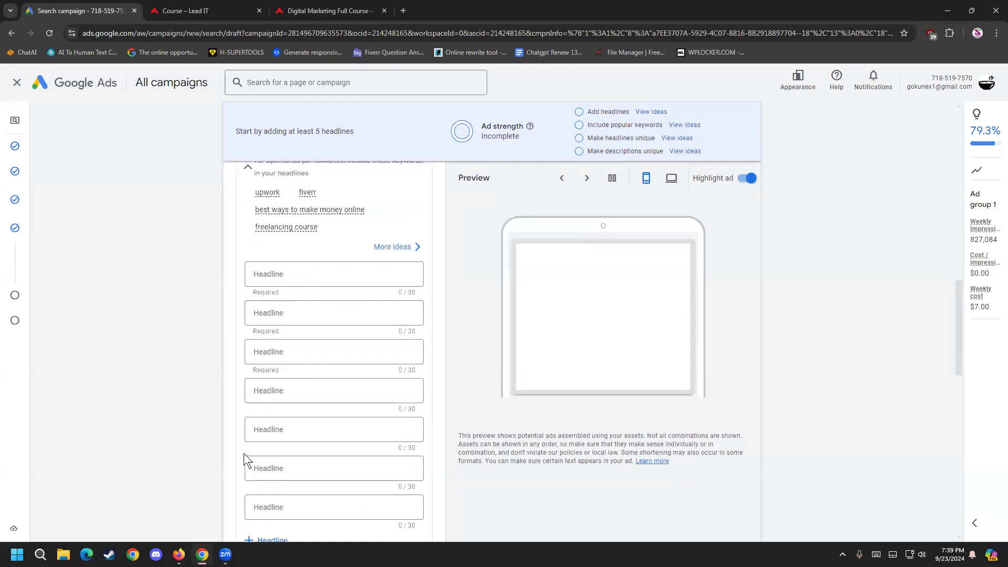
scroll(252, 461, "up", 7)
scroll(252, 461, "up", 4)
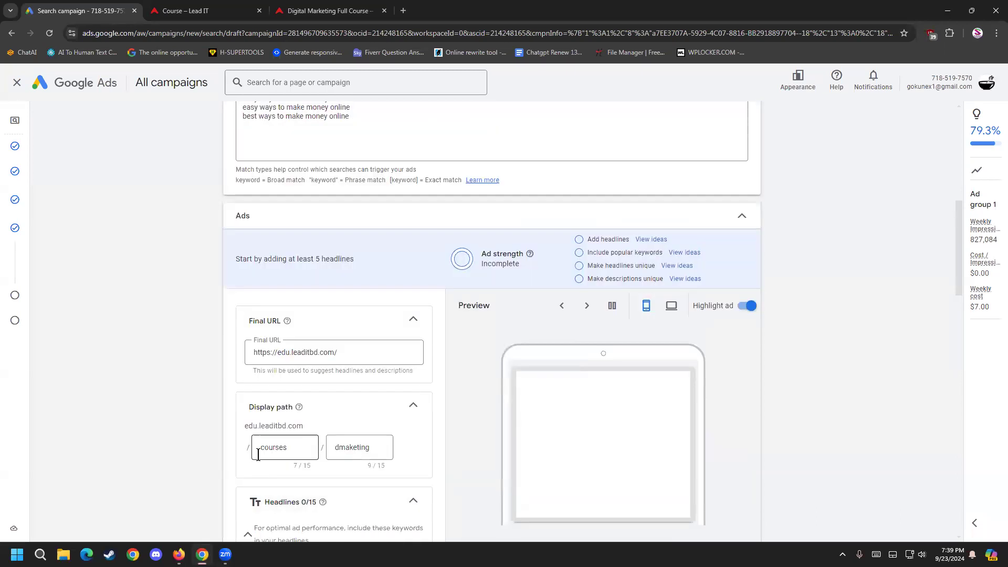
scroll(394, 290, "down", 3)
scroll(383, 335, "down", 5)
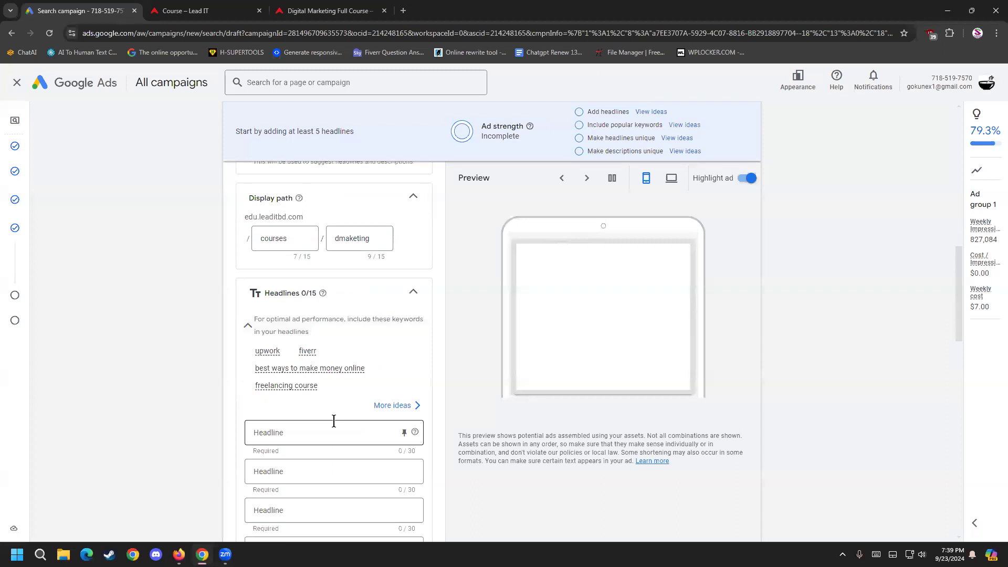
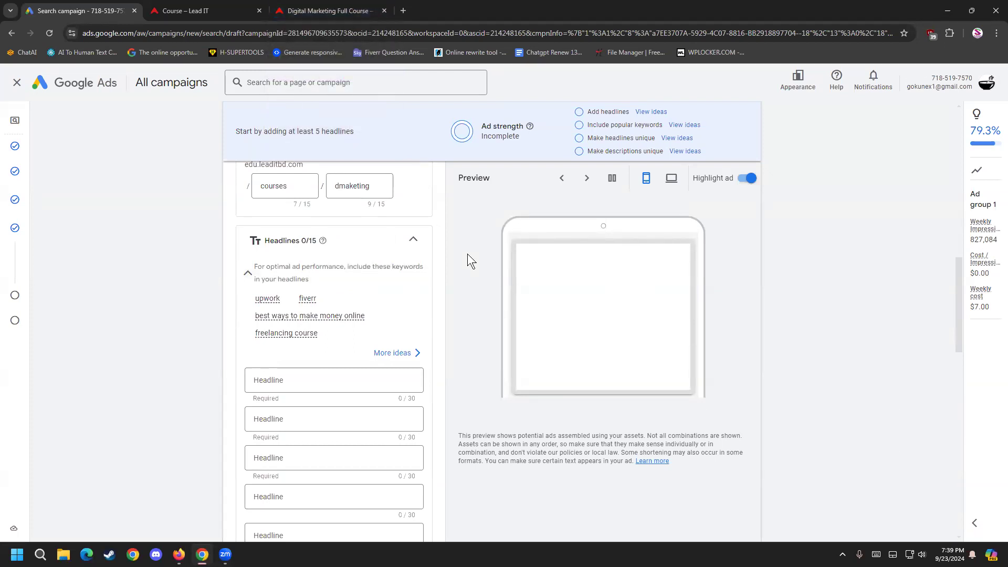
- Open a new browser tab and search Google for "freelancing course in bangladesh"
left_click(349, 12)
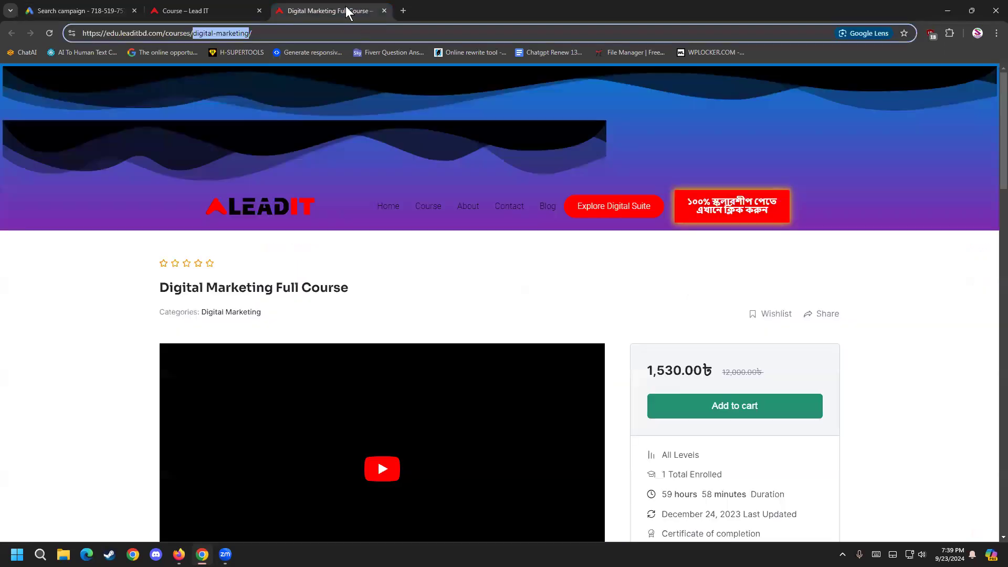
left_click(399, 11)
type("g")
left_click(312, 76)
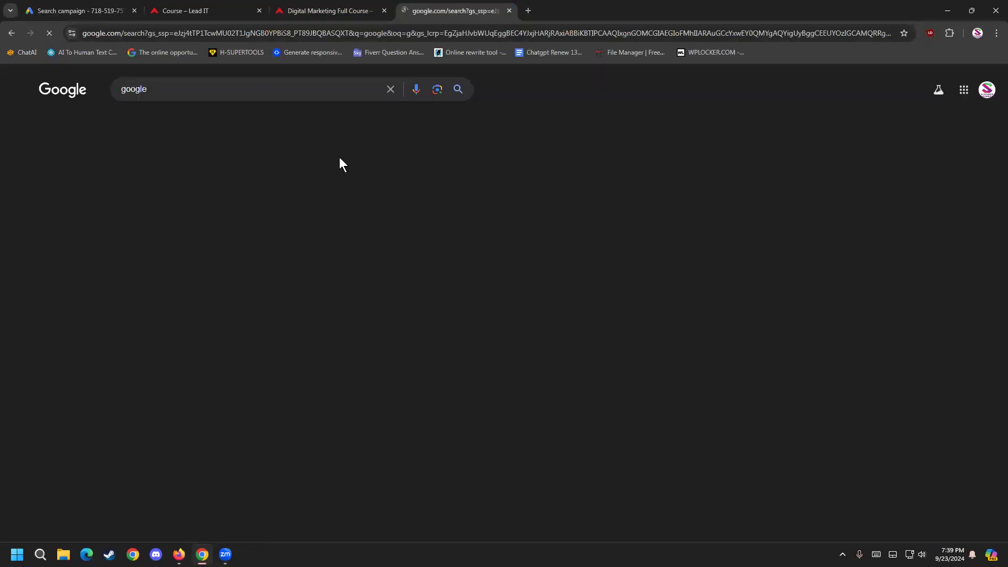
left_click(390, 93)
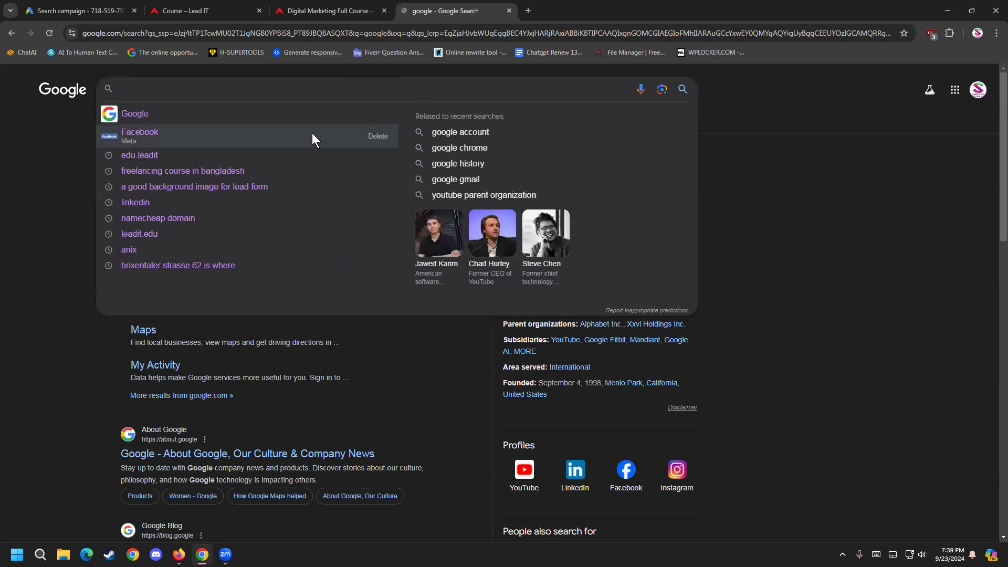
left_click(298, 172)
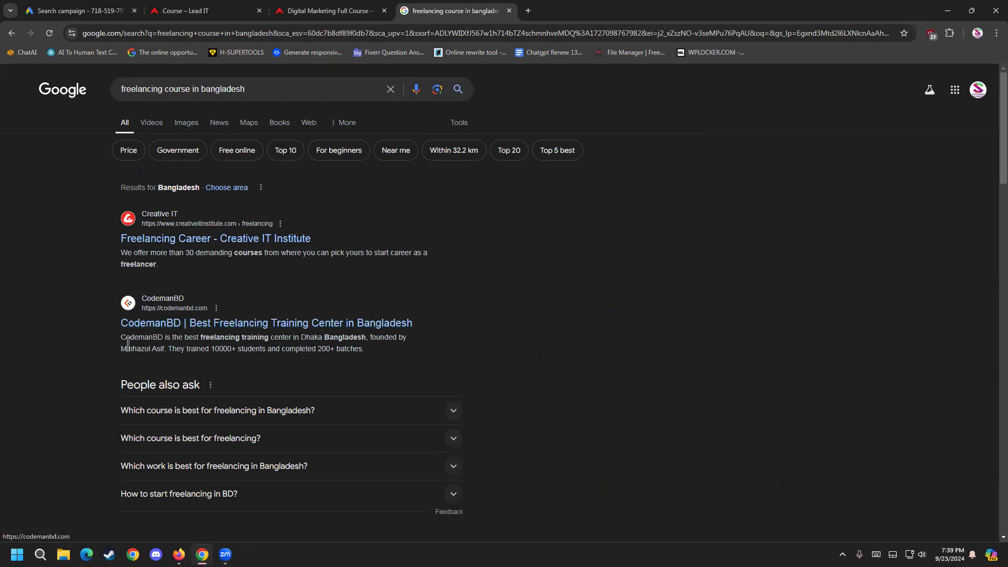
- Examine the search results' titles for headline wording and return to the campaign draft in Google Ads
scroll(135, 325, "down", 4)
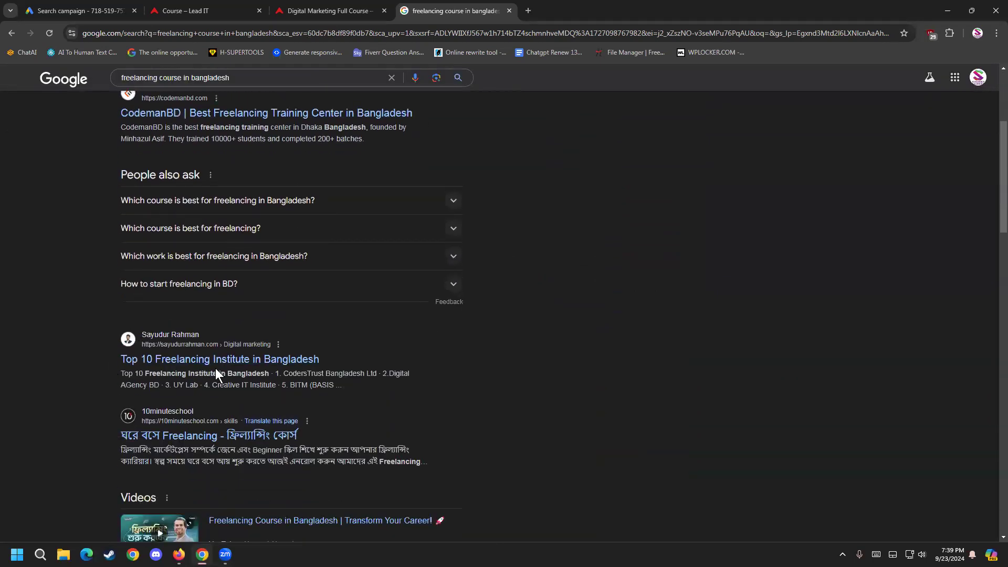
scroll(216, 399, "down", 7)
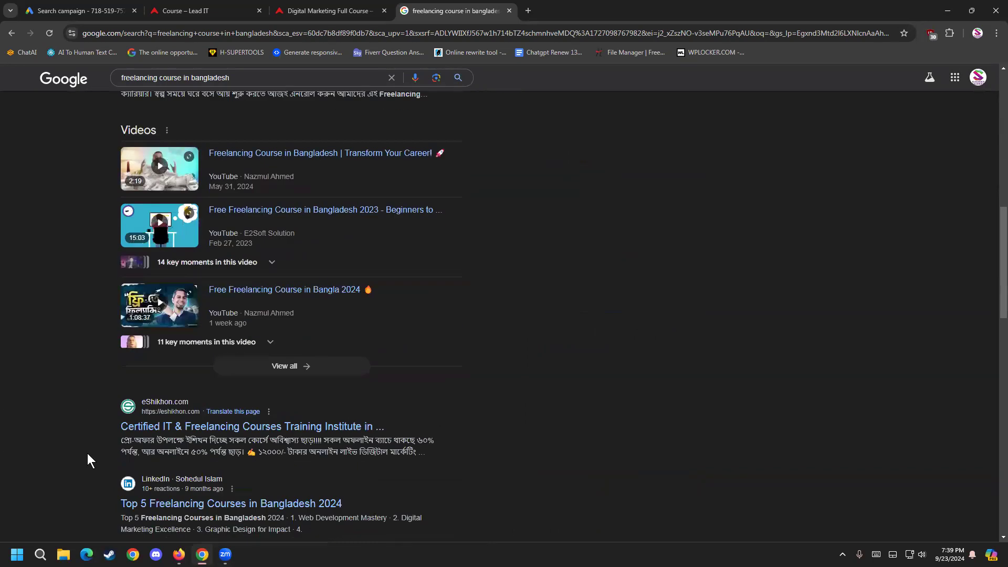
scroll(87, 454, "down", 2)
scroll(112, 426, "down", 2)
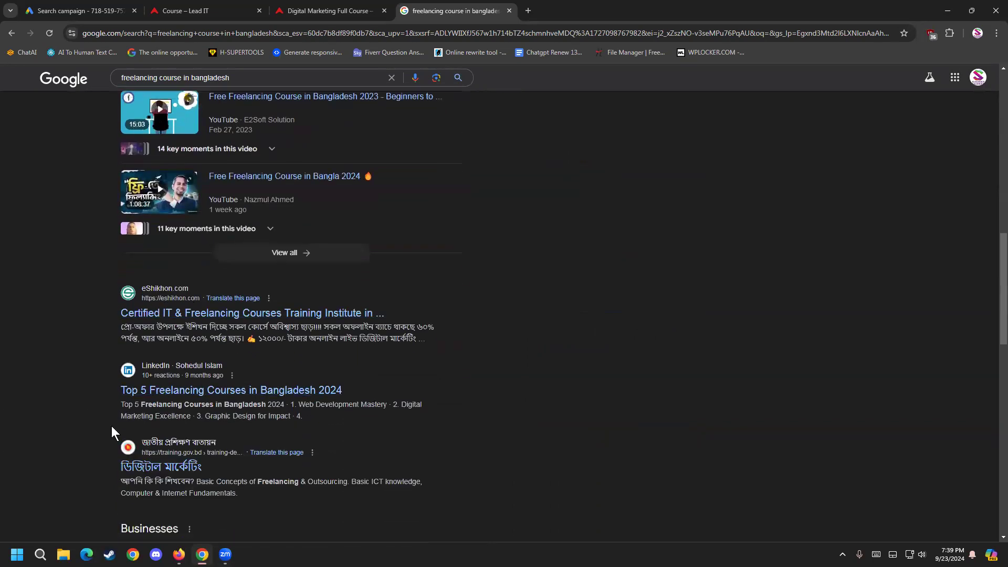
left_click(185, 7)
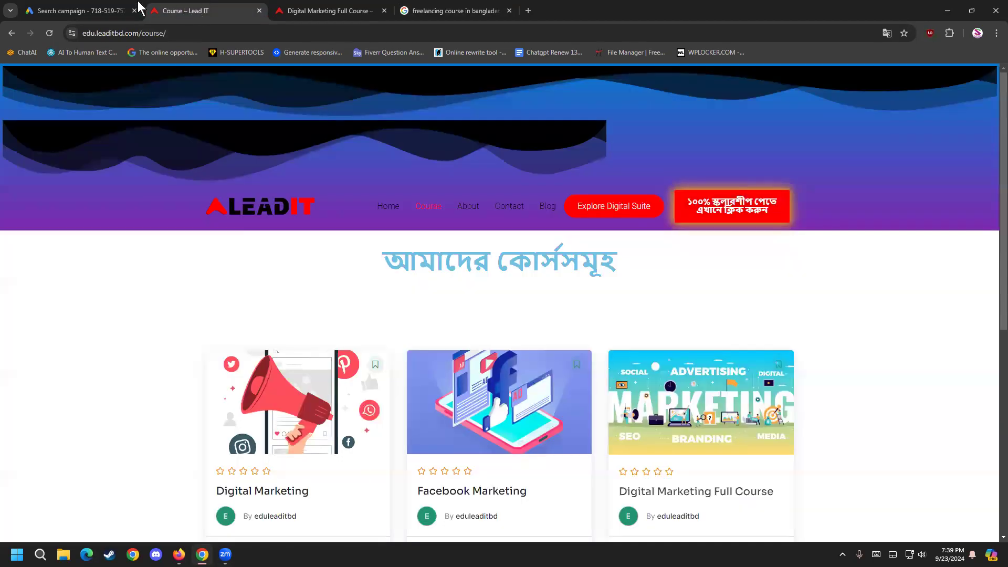
left_click(110, 10)
- Enter "best it institute in dhaka" as the ad's first headline, correcting the spelling of "institute"
left_click(295, 379)
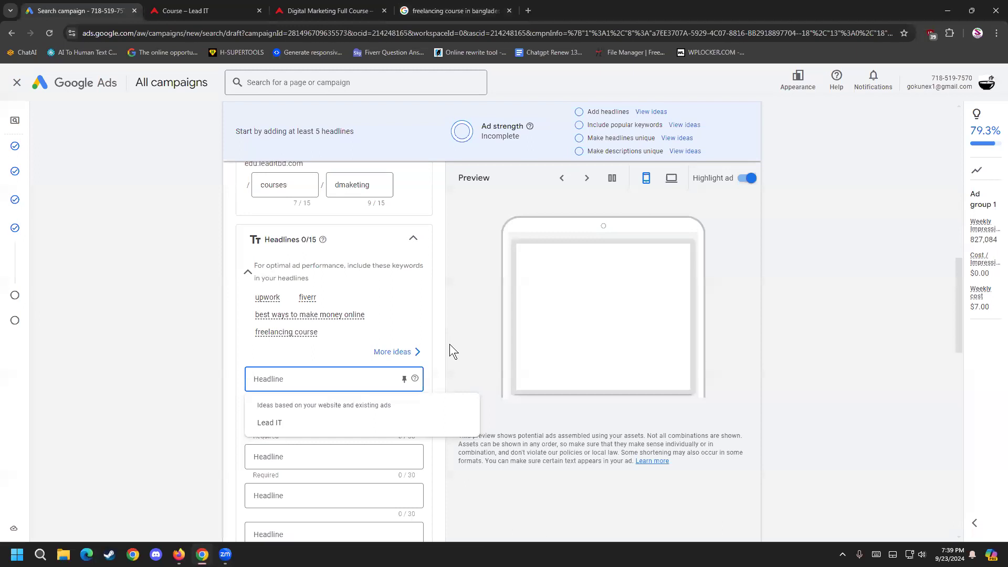
type("b")
type("est")
type(" it")
type(" instit")
type("tute")
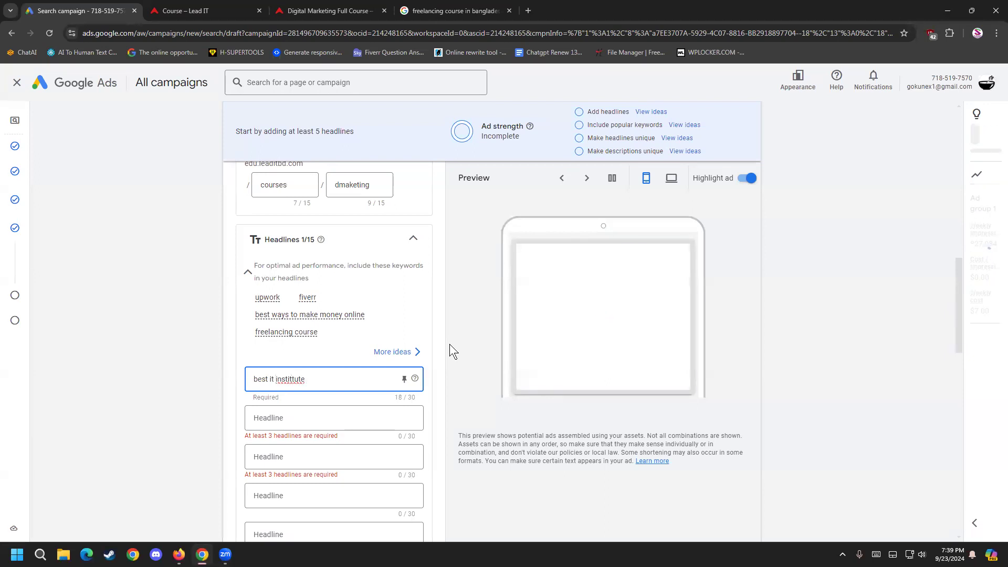
right_click(292, 379)
left_click(338, 149)
type("in dhaka")
- Enter "best freelancing course" as the second headline, correcting the spelling of "freelancing" and "course"
left_click(302, 415)
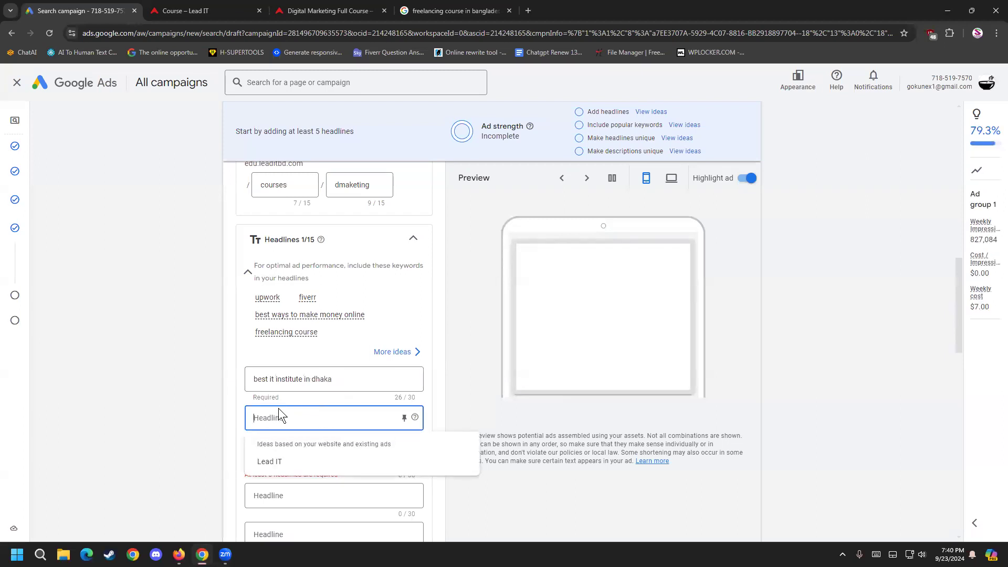
type("best freelacing")
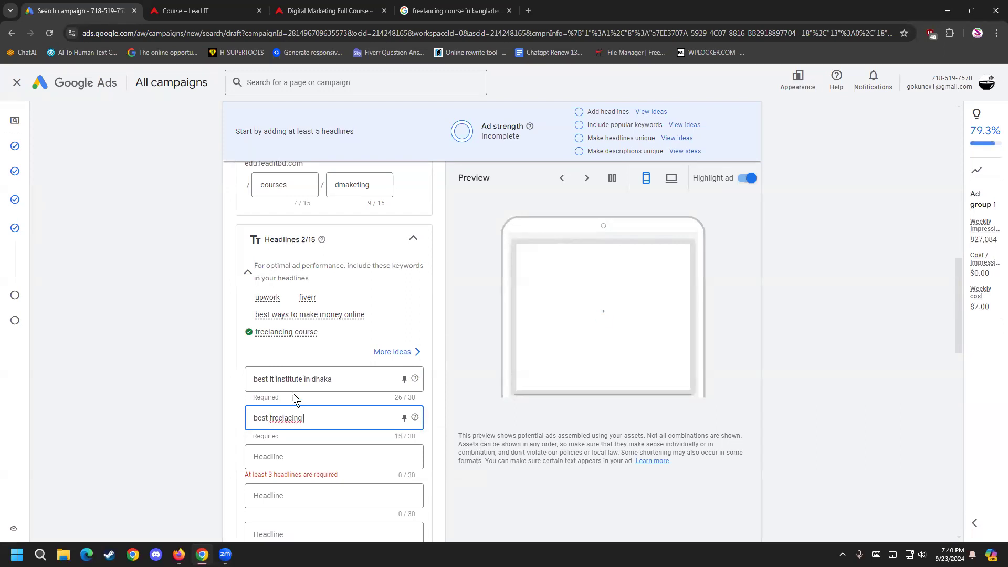
right_click(285, 419)
left_click(376, 149)
type("ciy")
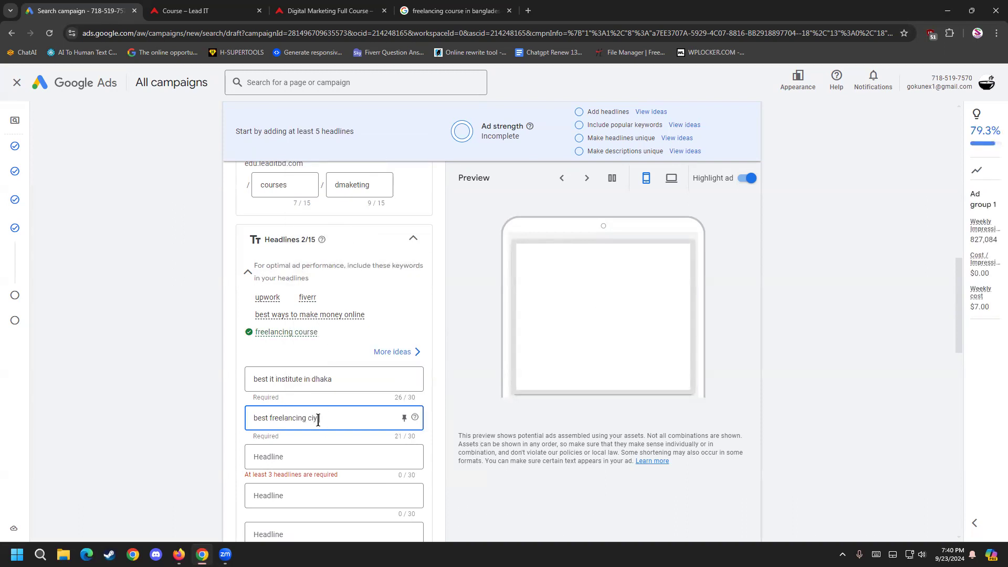
key("BackSpace")
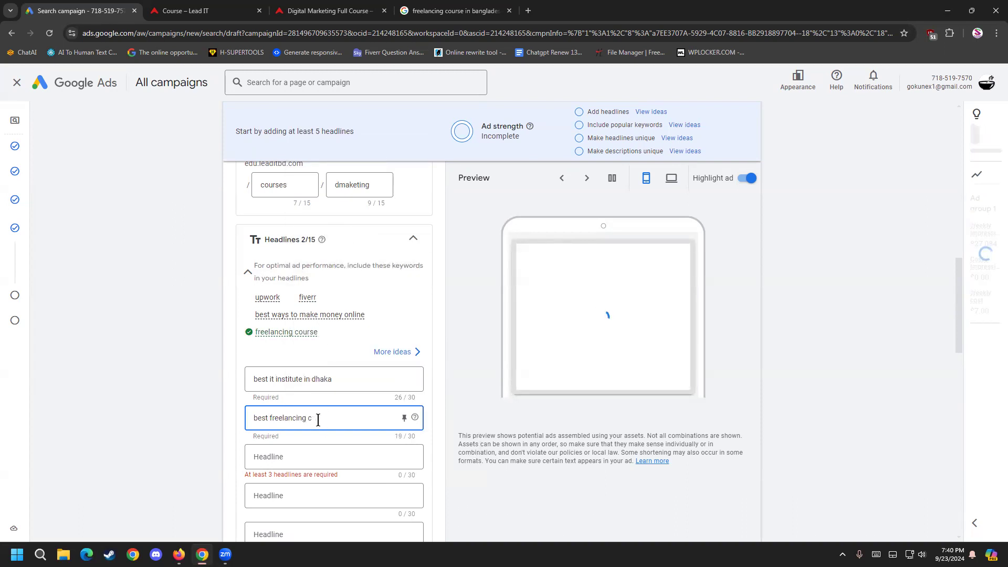
type("urce")
right_click(318, 419)
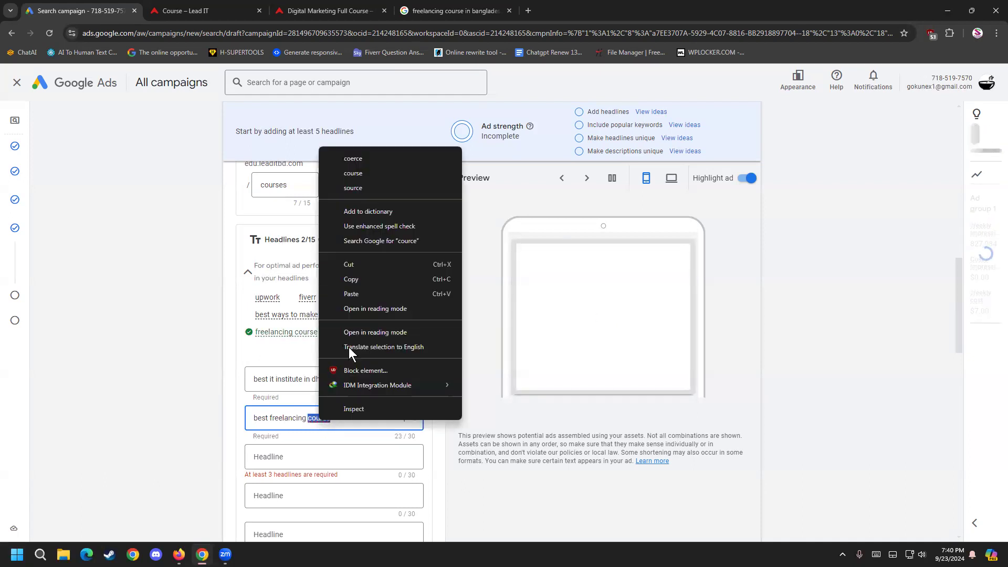
left_click(387, 172)
- Enter "online classes" as the third headline and "digital marketing institute" as the fourth
left_click(316, 452)
scroll(102, 456, "down", 1)
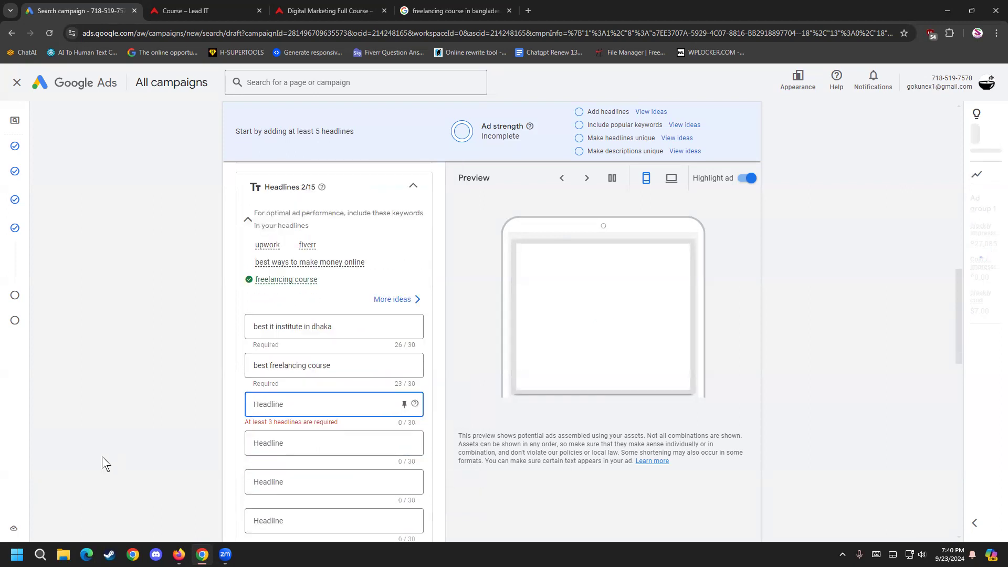
left_click(282, 403)
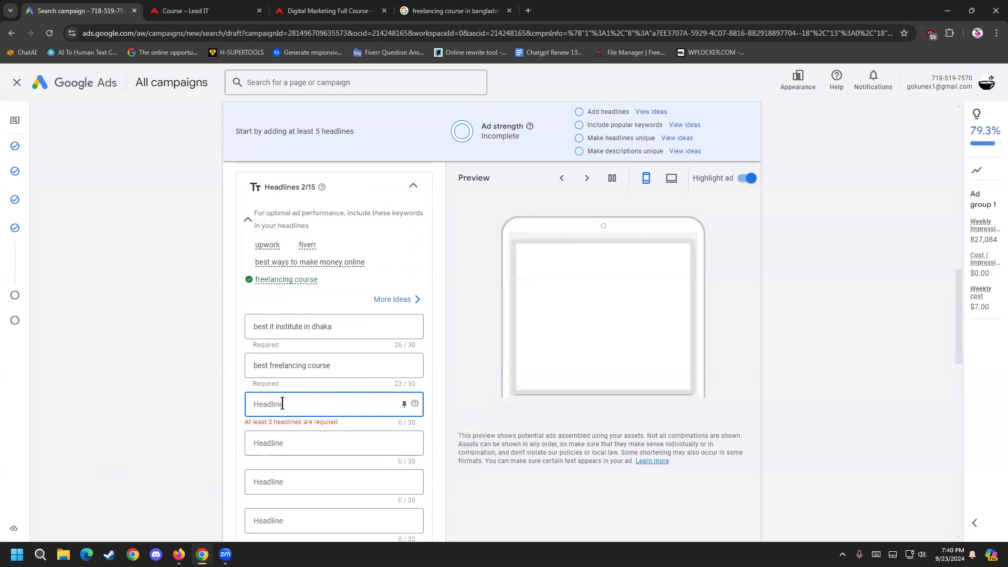
type("onl")
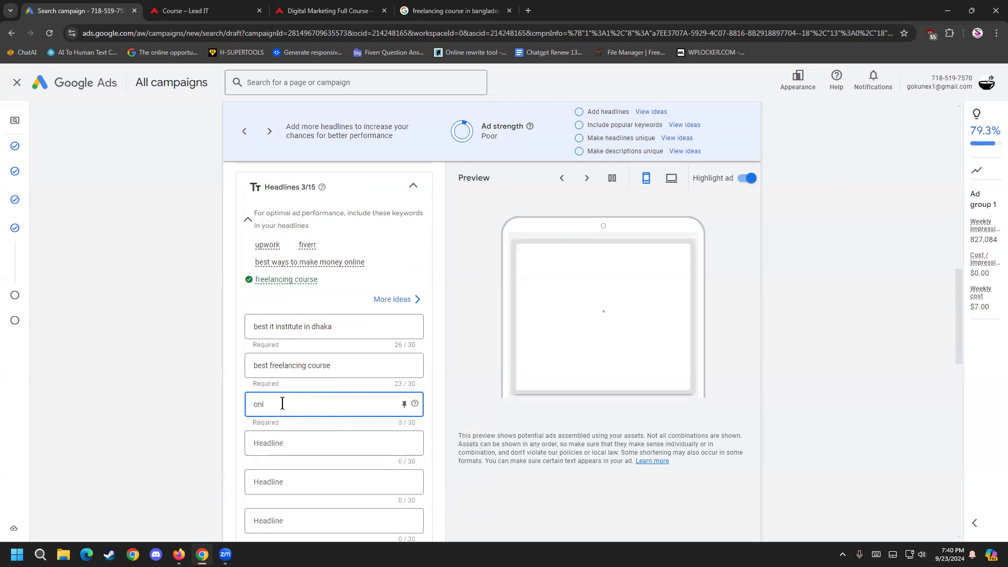
type("ine classes")
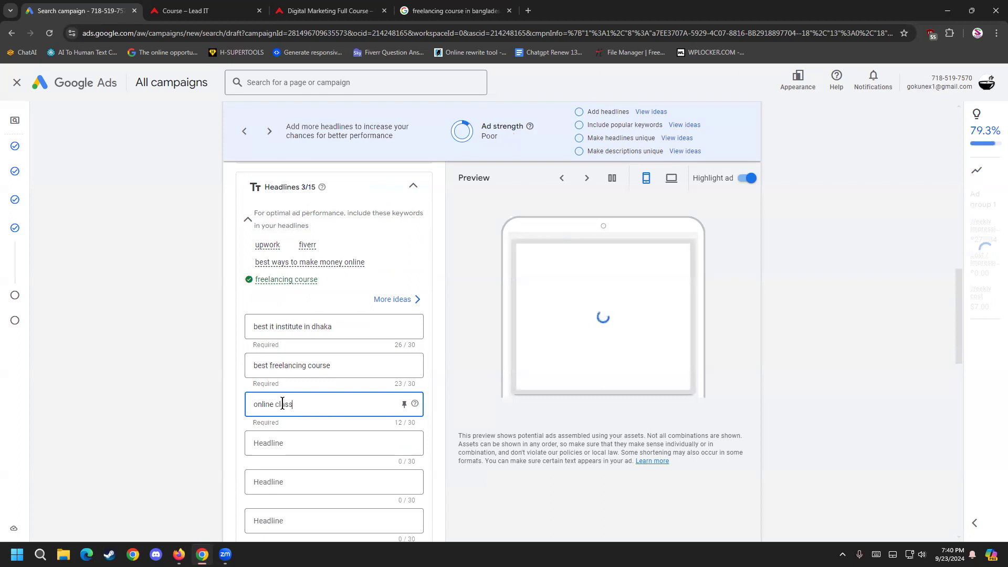
left_click(288, 444)
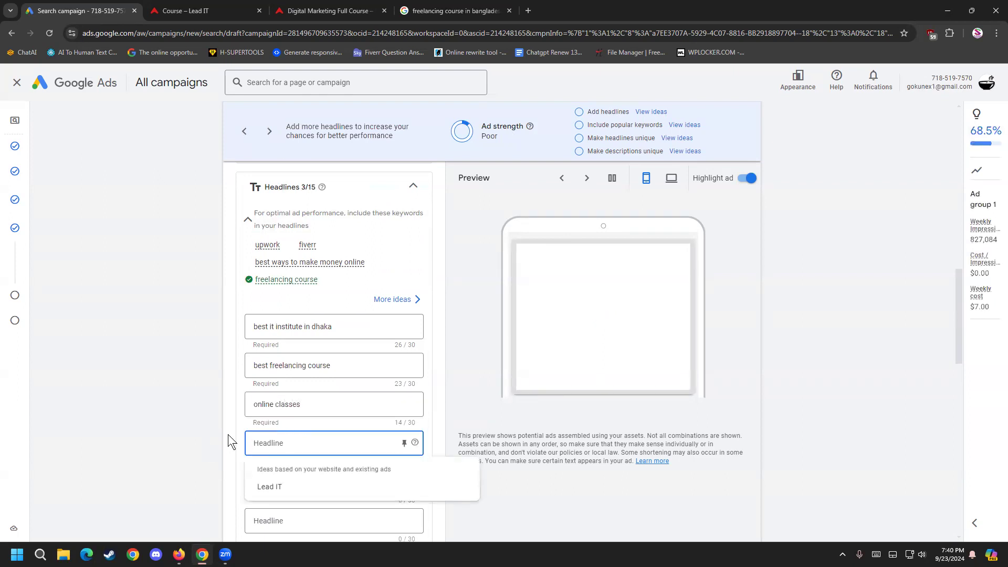
type("digital marketing instit")
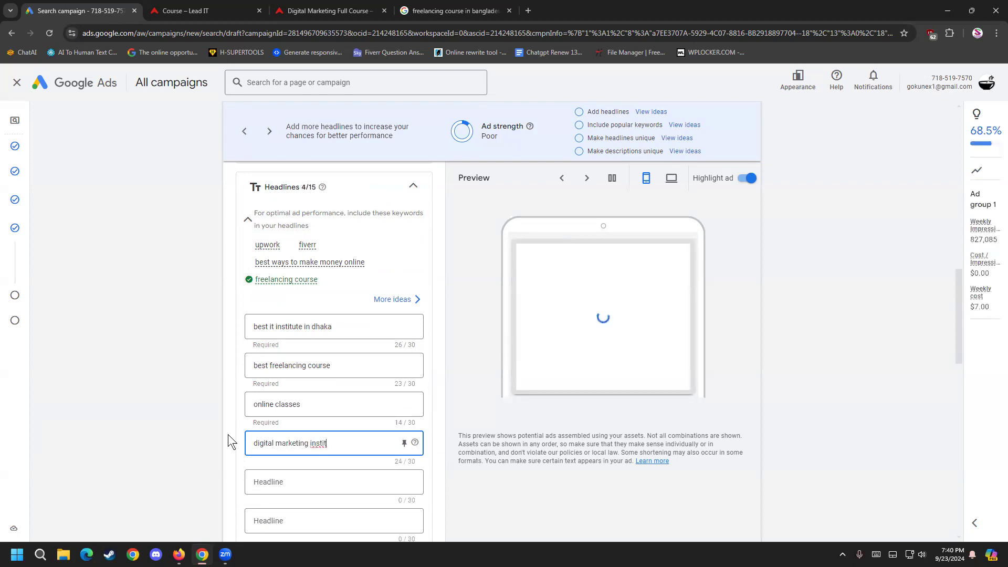
type("ute")
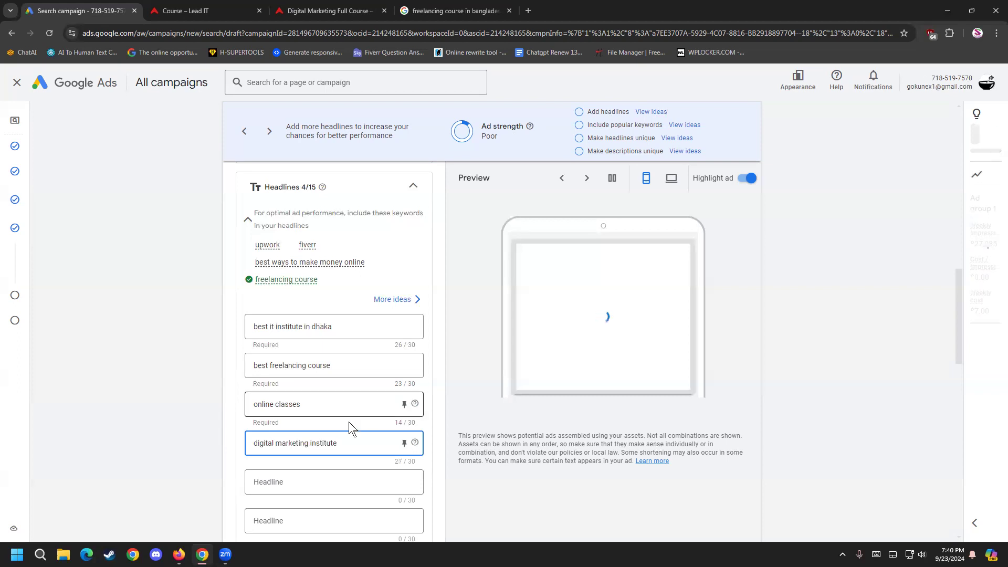
- Enter "fiverr crash course video" as the fifth headline, correcting the spelling of "fiverr"
left_click(286, 479)
scroll(238, 462, "down", 2)
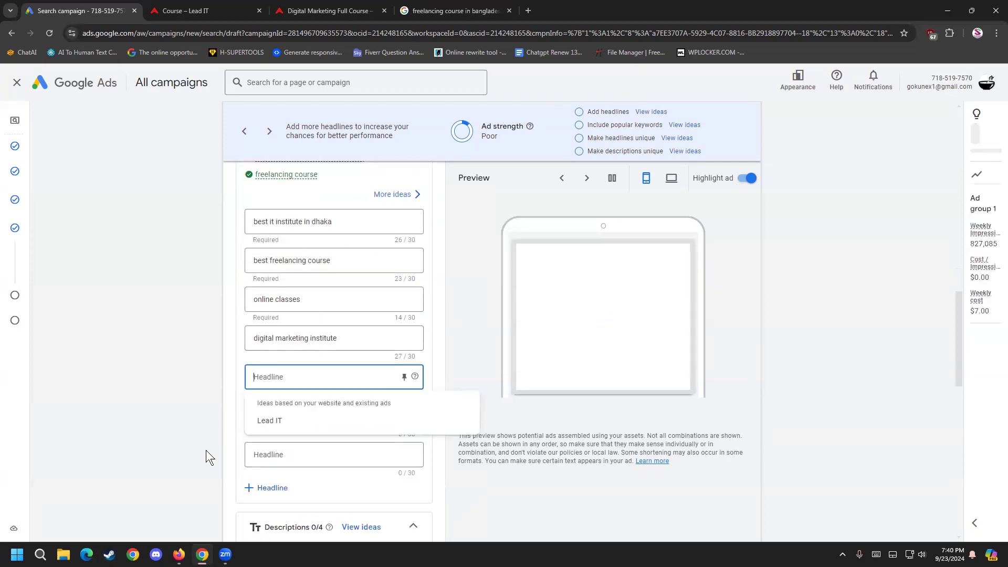
type("fiver crash course ")
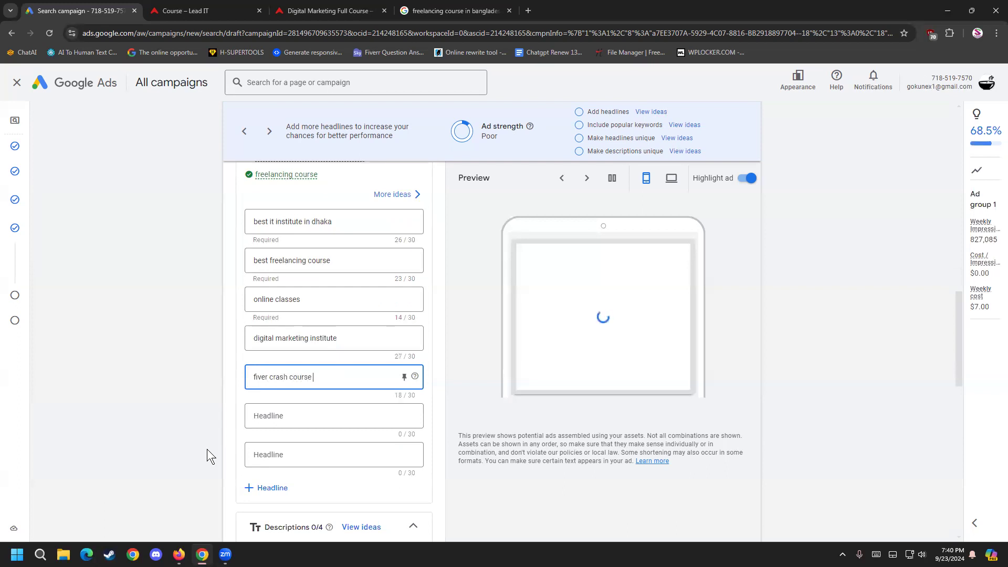
type("video")
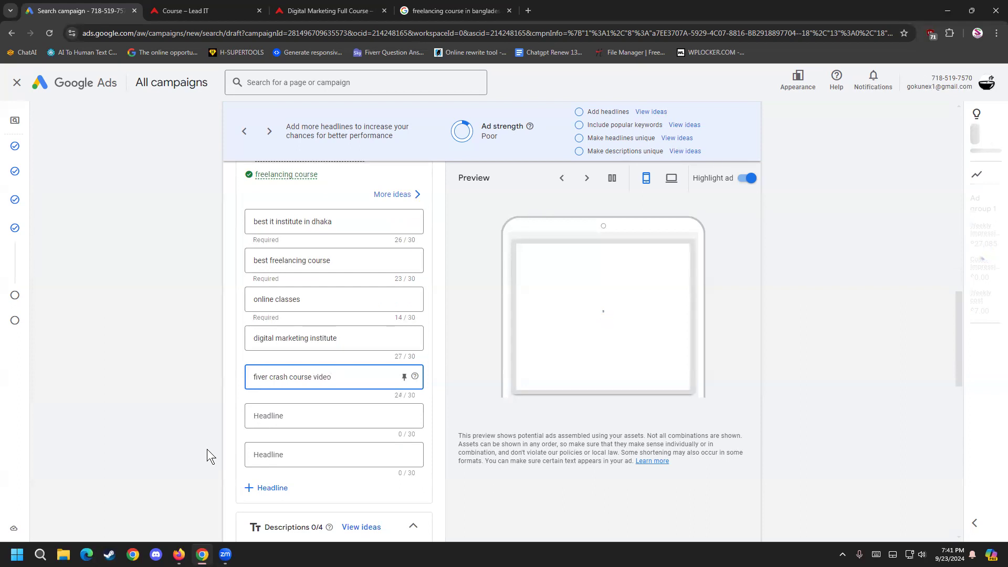
left_click(296, 414)
left_click(268, 376)
type("r")
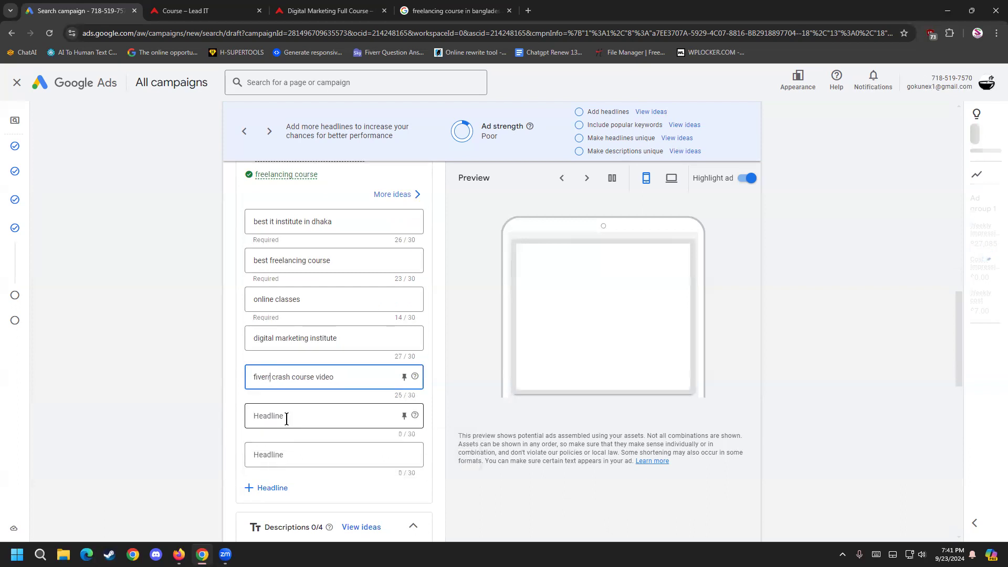
- Enter "upwork crash course video" as the sixth headline, reusing the "crash course video" wording from the fifth
left_click(286, 418)
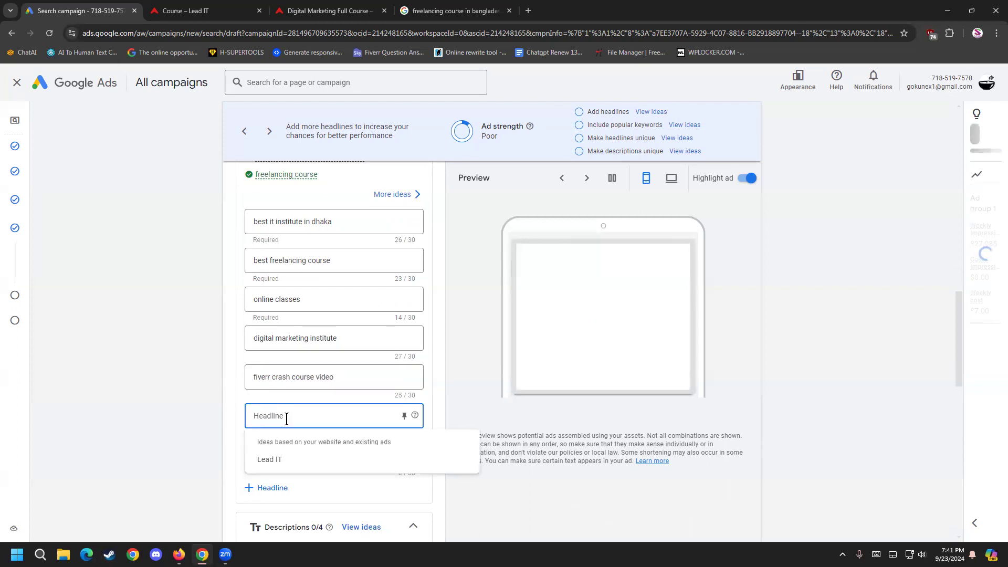
type("up")
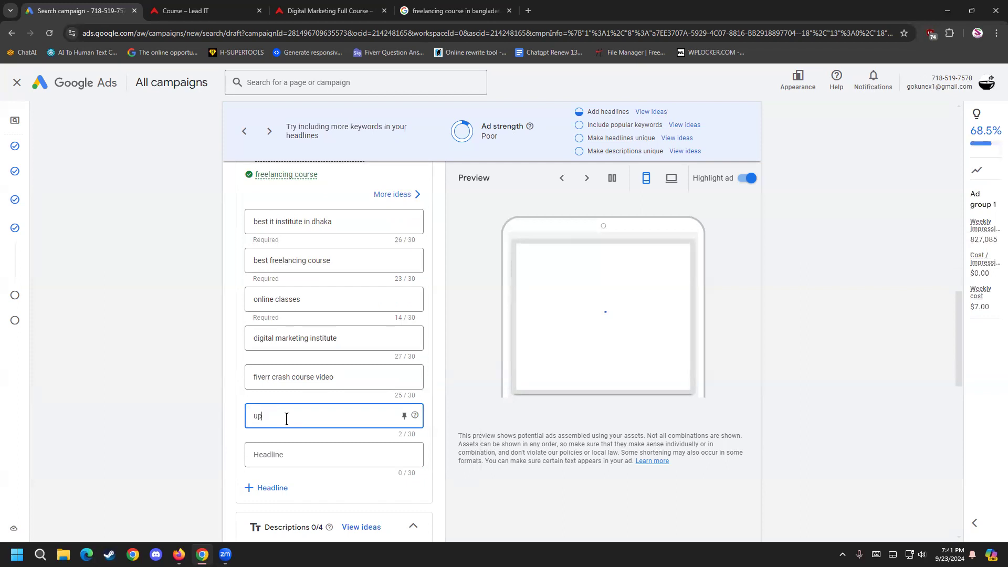
type("work")
left_click_drag(341, 376, 274, 377)
key("ctrl+c")
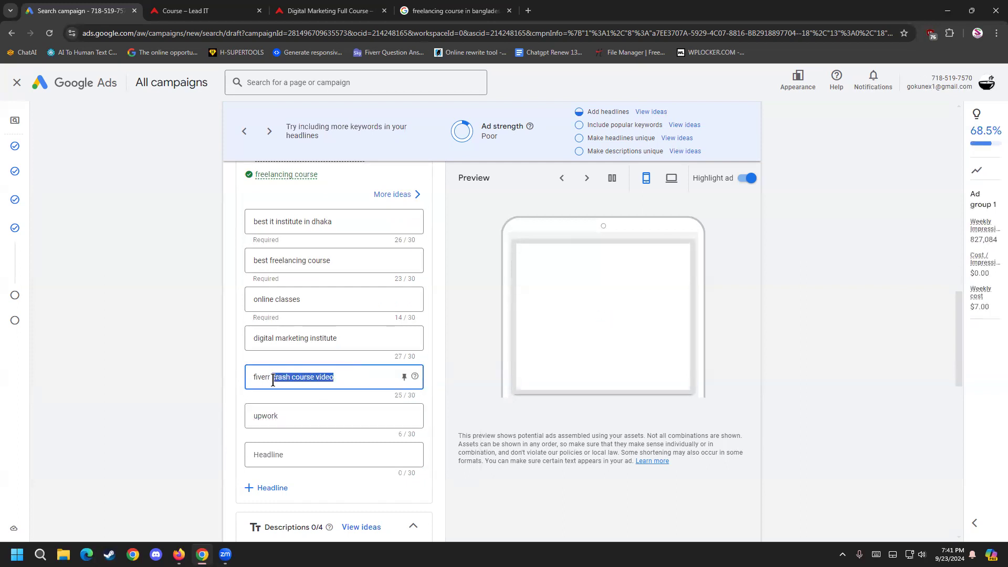
key("BackSpace")
key("ctrl+z")
left_click(300, 418)
key("ctrl+v")
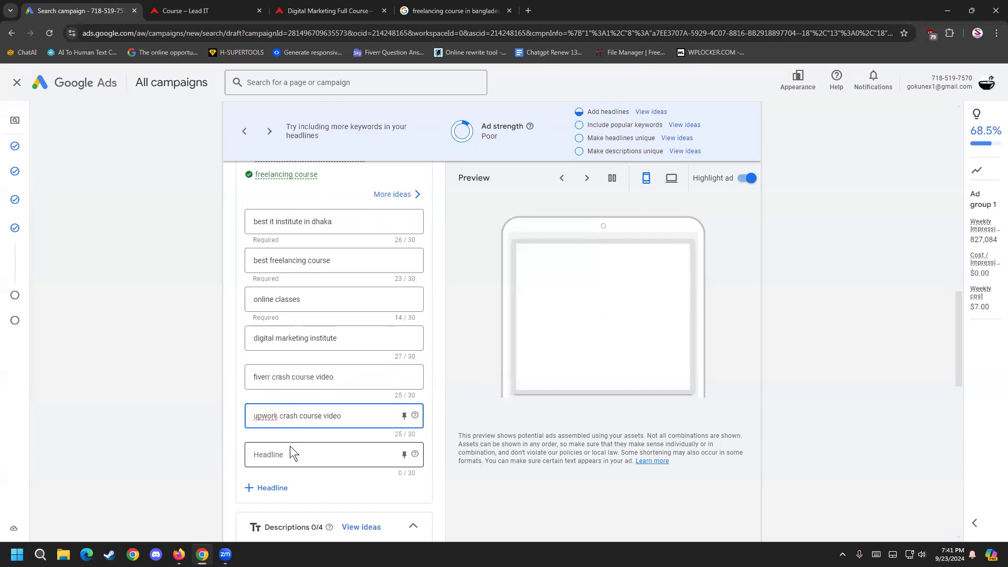
- Switch the ad preview to the desktop layout
left_click(290, 448)
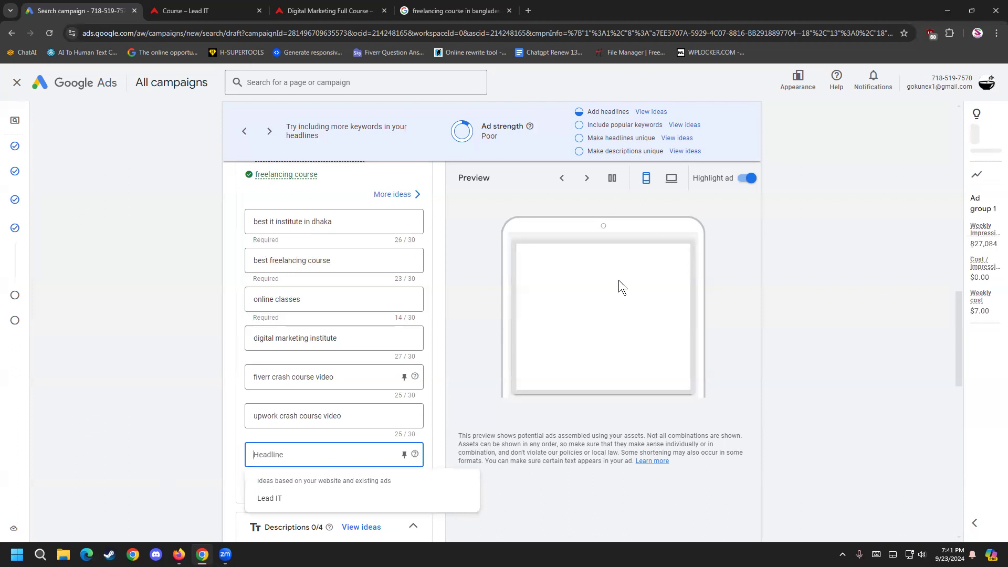
left_click(620, 261)
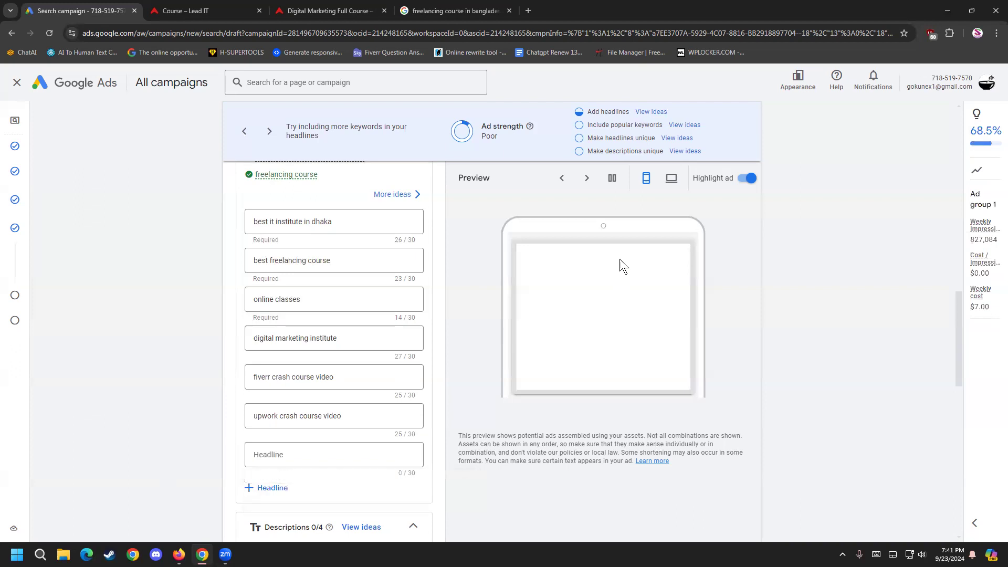
left_click(671, 178)
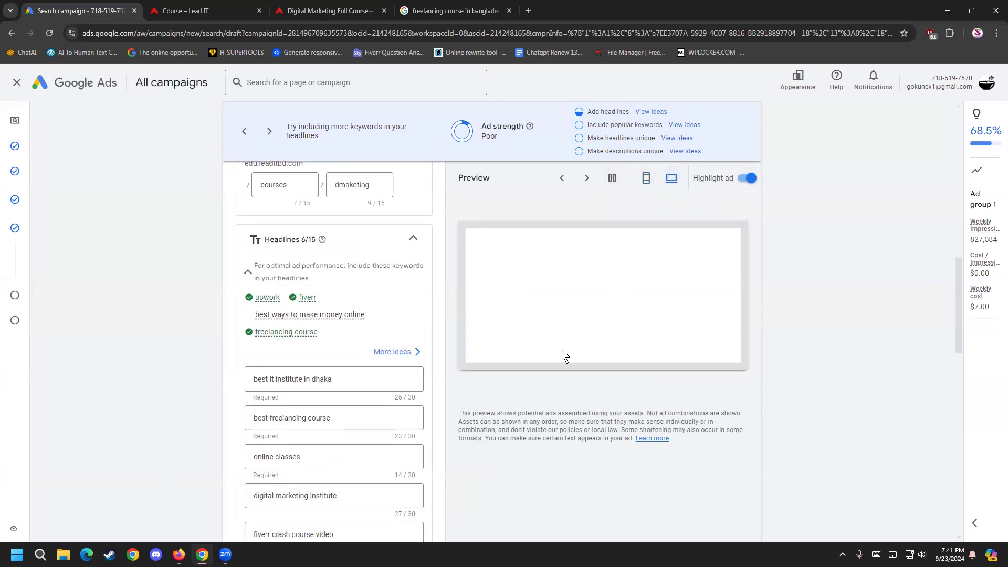
- Enter "Facebook marketing" as the seventh headline, correcting the spelling of "Facebook" and "marketing"
scroll(156, 392, "down", 2)
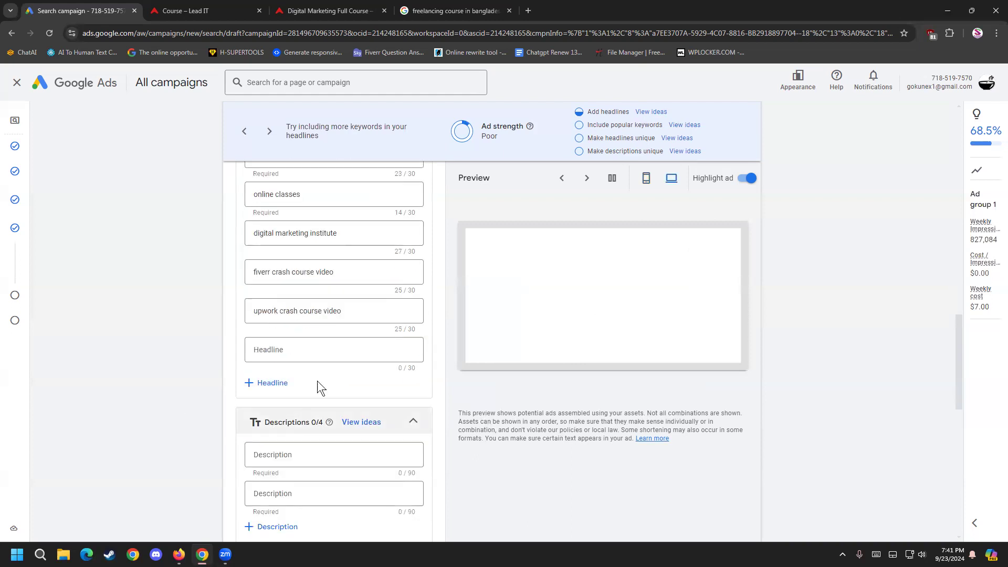
left_click(308, 350)
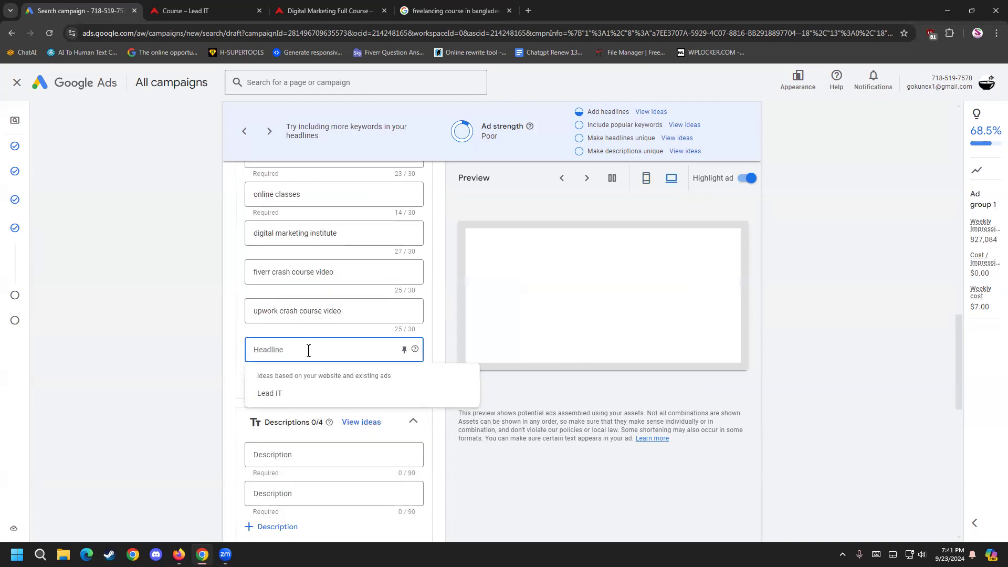
type("f")
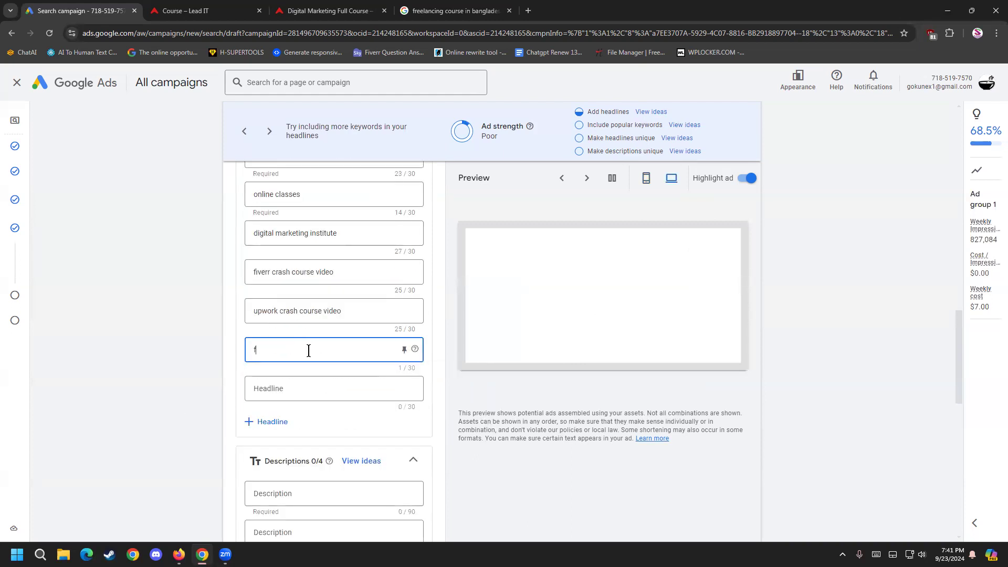
type("acebook")
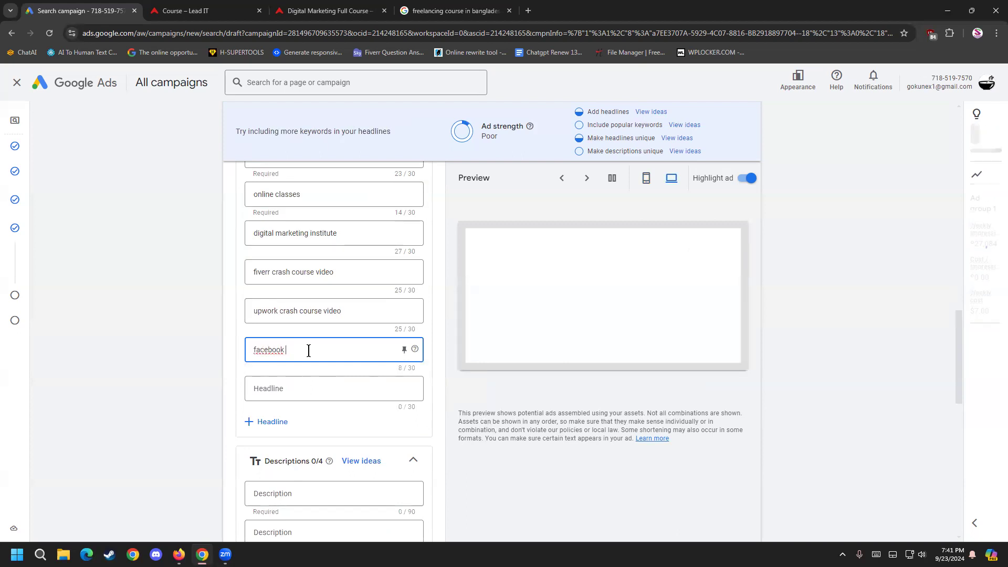
type(" mar")
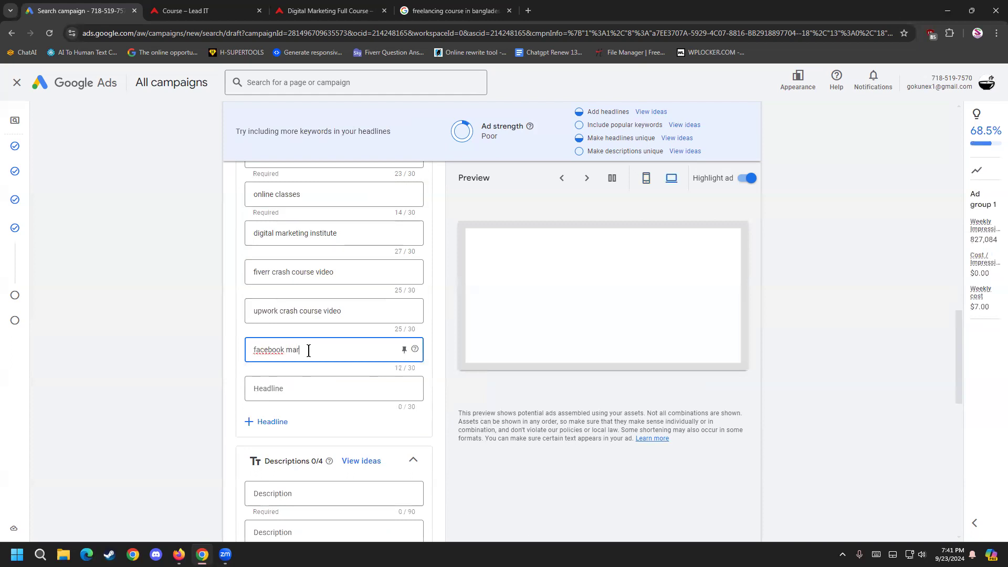
type("ke")
key("BackSpace")
type("t")
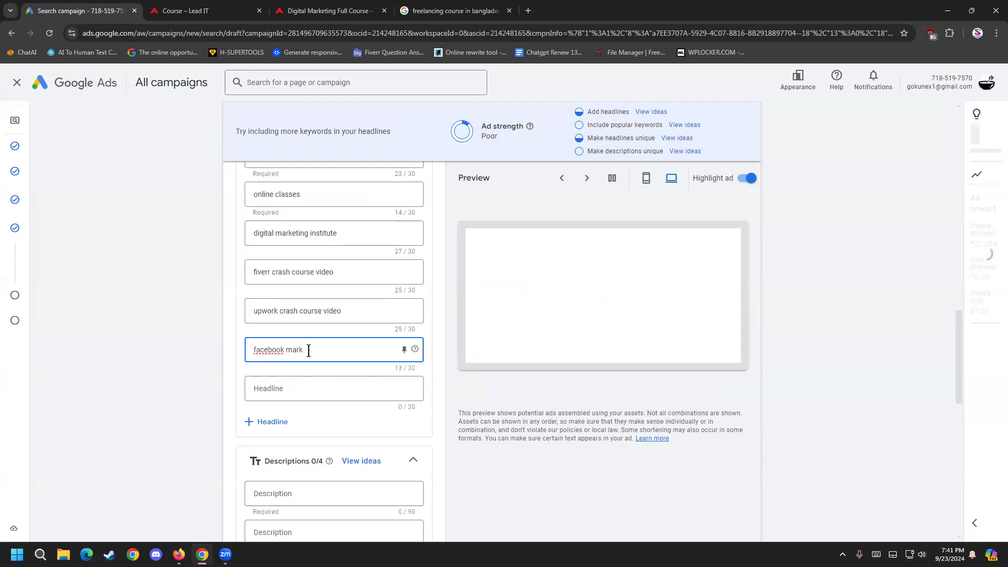
type("ing")
right_click(284, 351)
left_click(325, 88)
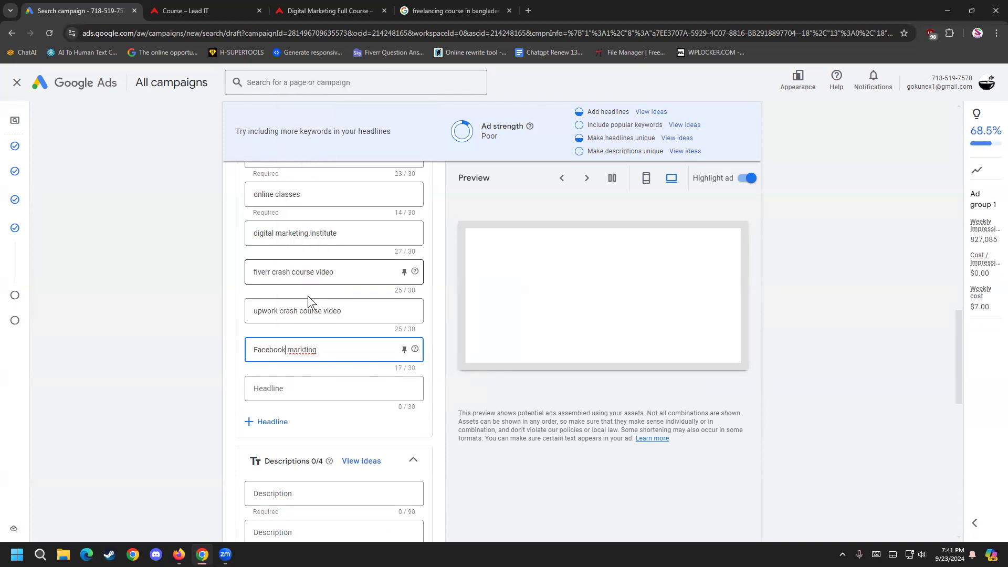
right_click(295, 339)
right_click(303, 350)
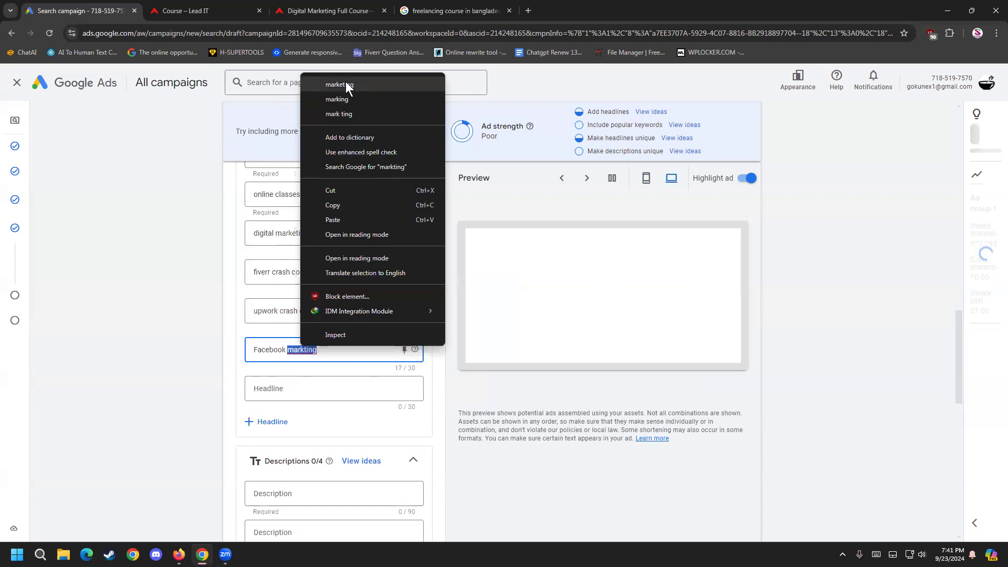
left_click(345, 83)
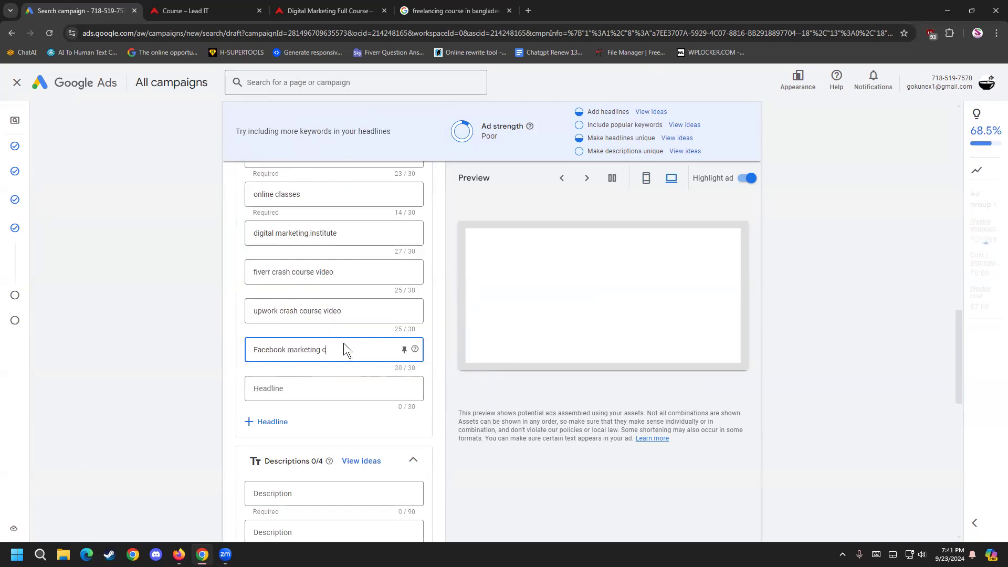
- Add "course video" to the seventh headline and shorten it to "Facebook market course video" to fit the 30-character limit
type("course video")
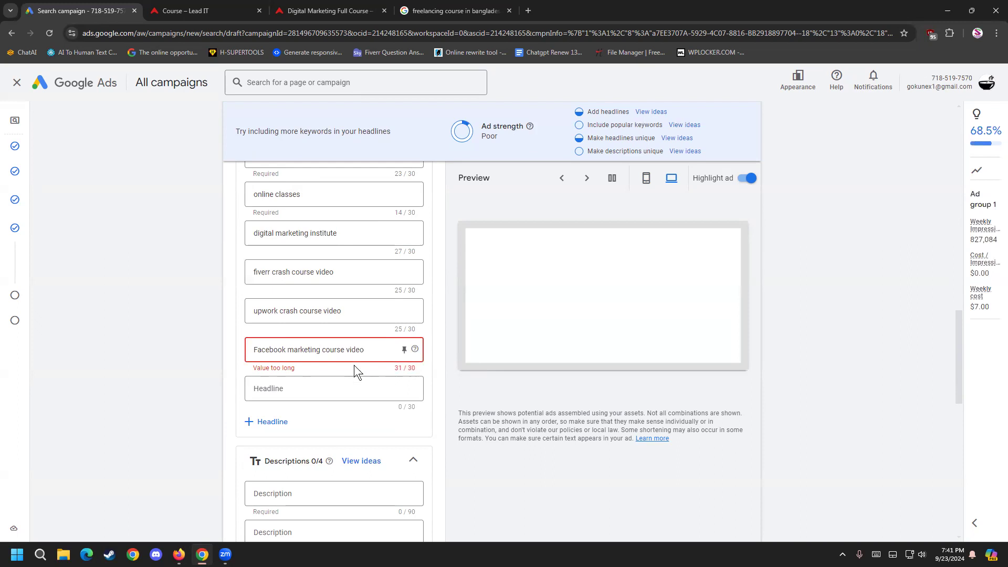
key("BackSpace")
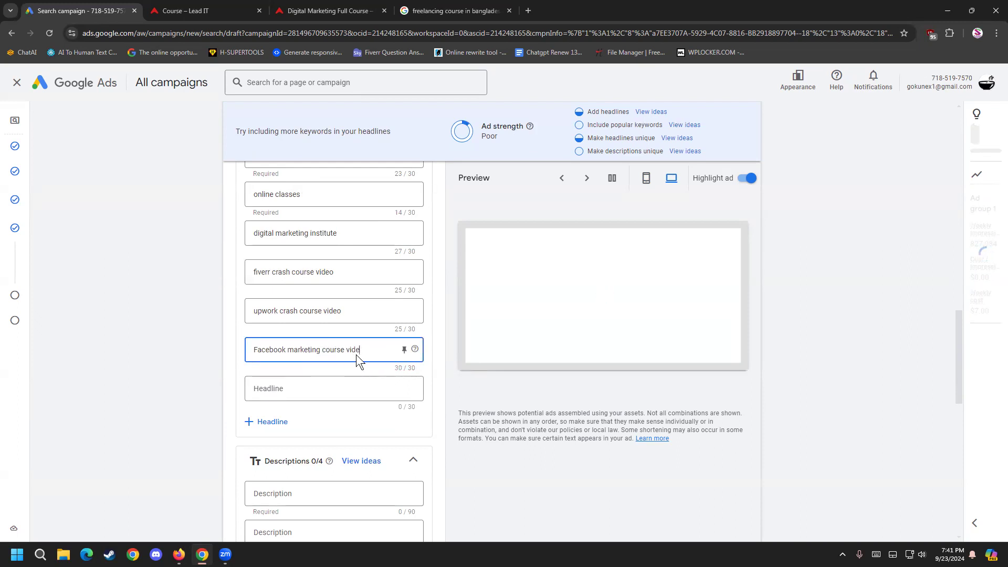
left_click(322, 350)
key("BackSpace")
key("BackSpace")
key("BackSpace")
key("BackSpace")
type("eo")
- Enter "lead generation course" as the eighth headline and "search engine optimization" as the ninth
left_click(328, 384)
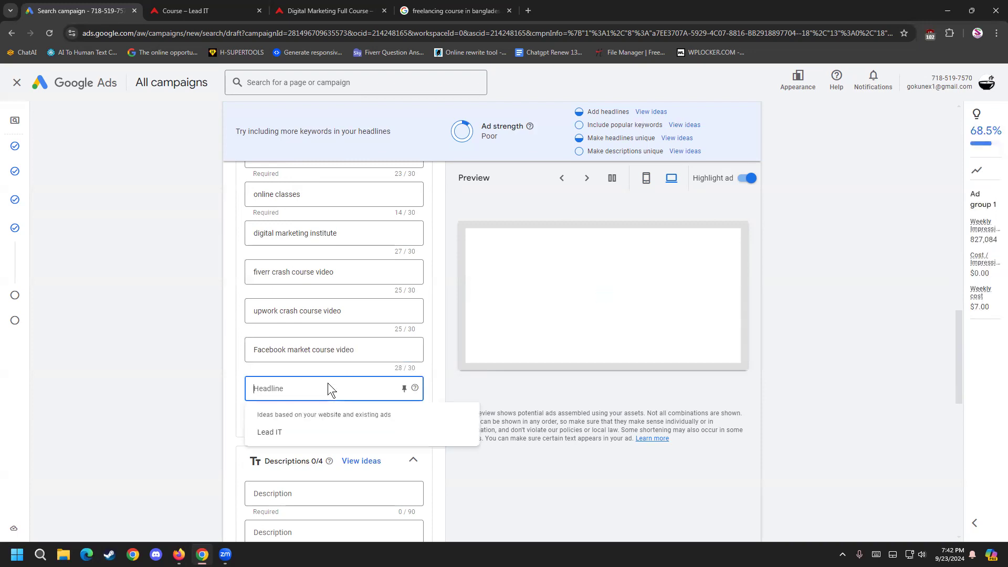
type("lead generat")
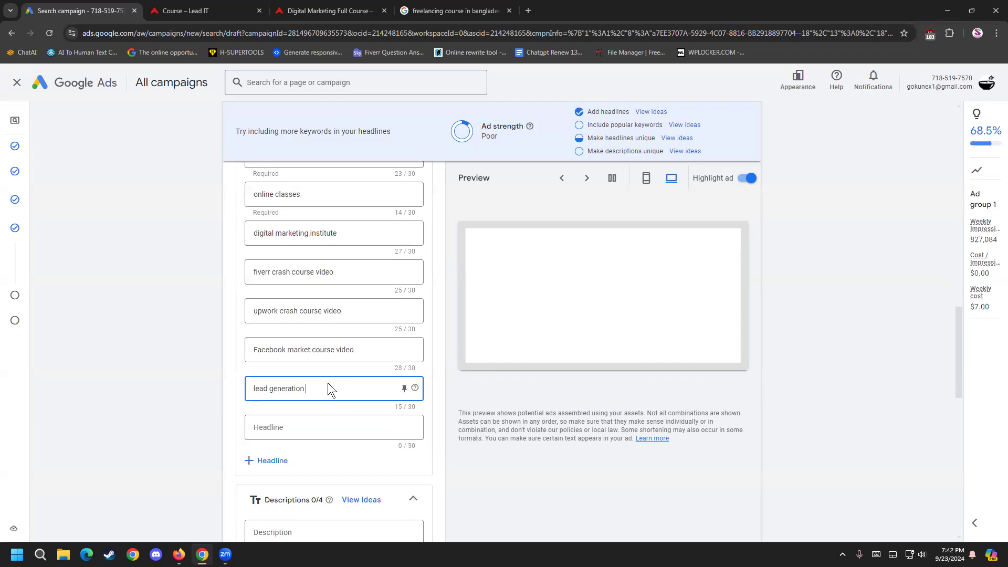
type("ion course")
left_click(316, 423)
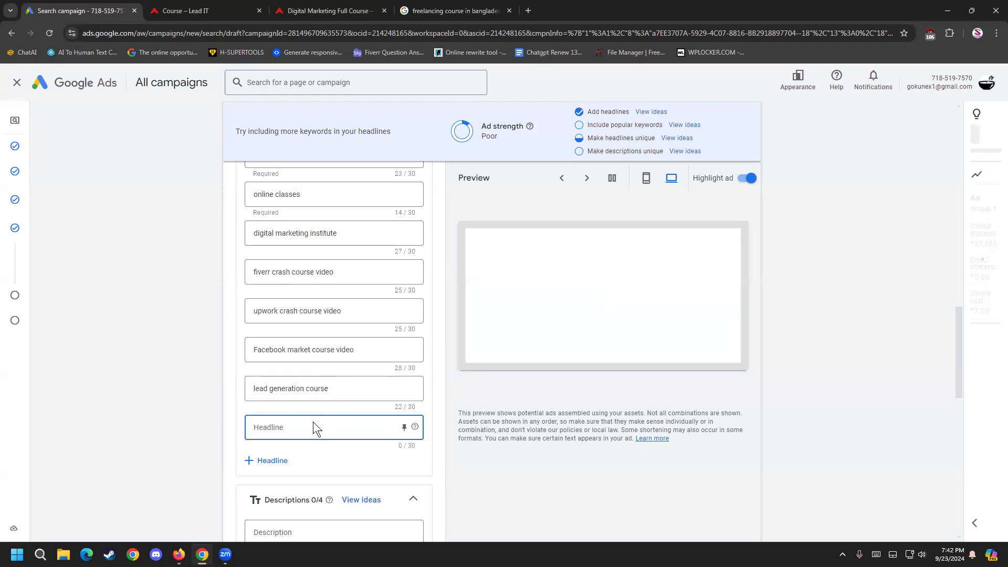
type("search e")
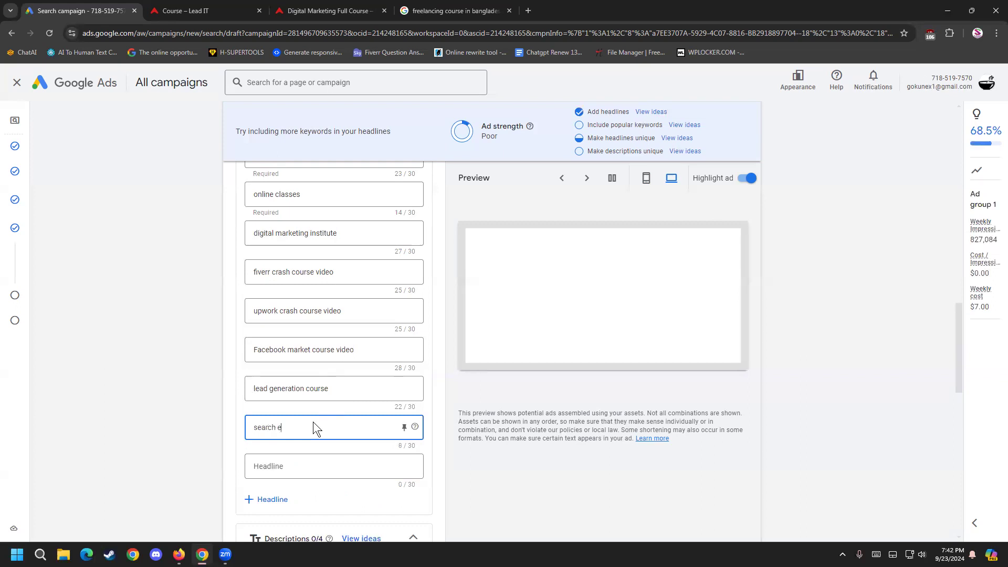
type("ngine optim")
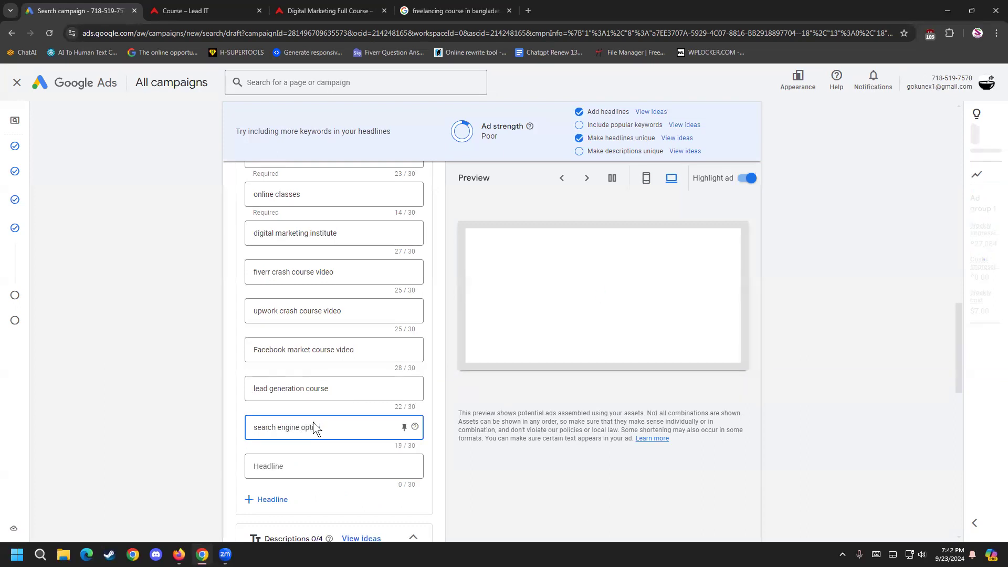
type("ization")
- Copy the suggested keyword "best ways to make money online" into the tenth headline
scroll(208, 452, "up", 6)
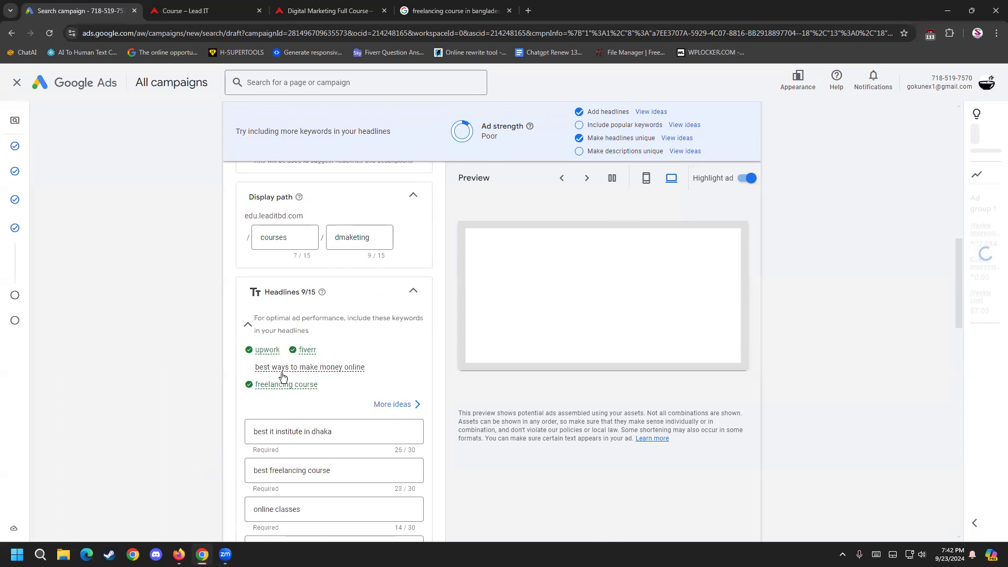
mouse_move(292, 374)
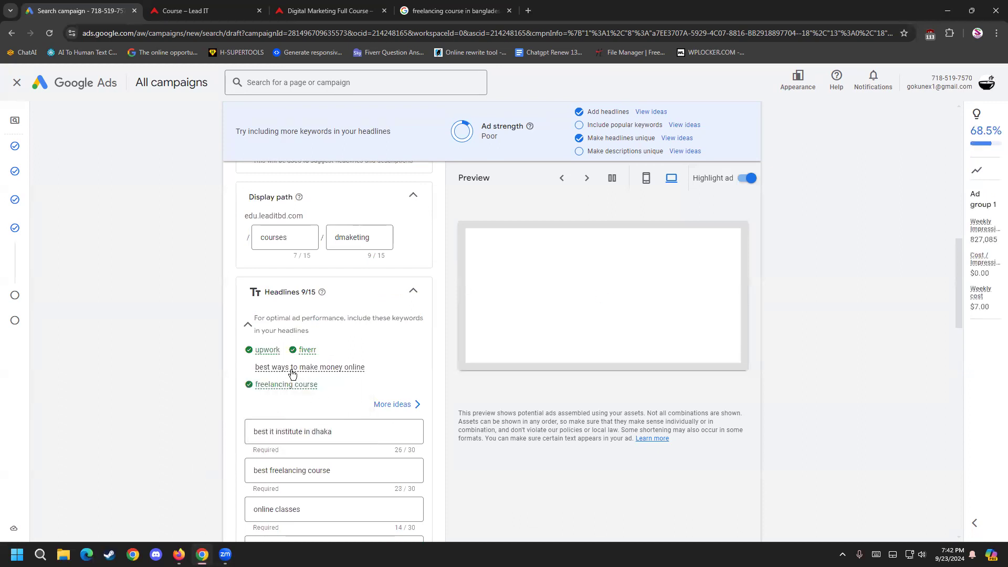
left_click_drag(375, 372, 240, 374)
key("ctrl+c")
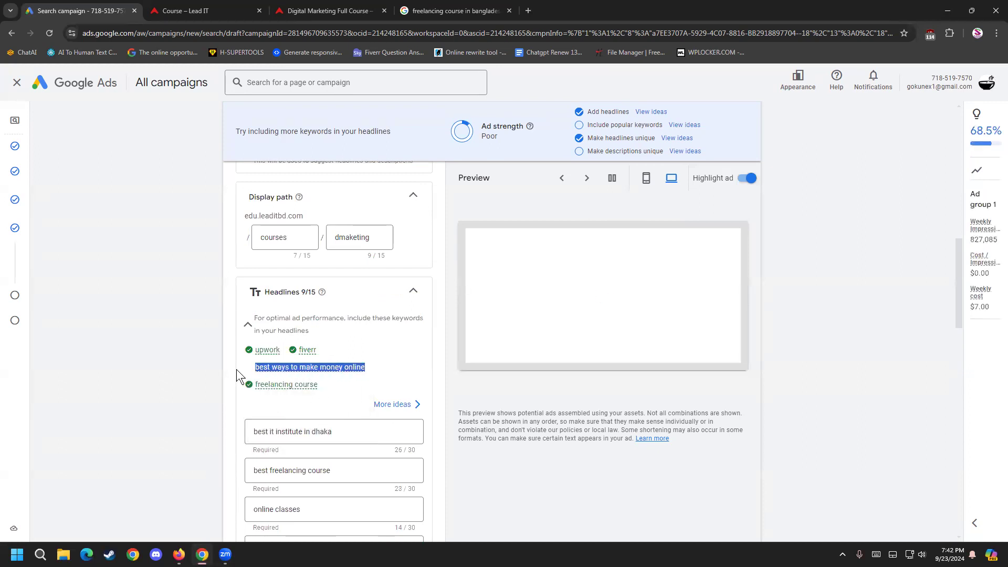
scroll(268, 426, "down", 6)
scroll(269, 421, "down", 2)
left_click(298, 361)
key("ctrl+v")
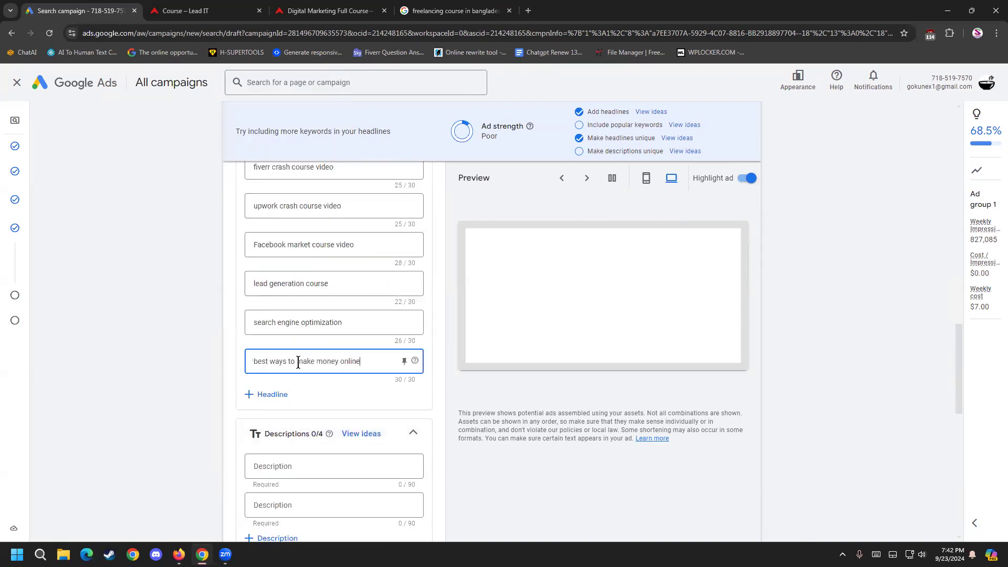
left_click(205, 382)
- Add an eleventh headline using the suggested keyword "easy ways to make money"
scroll(205, 382, "up", 9)
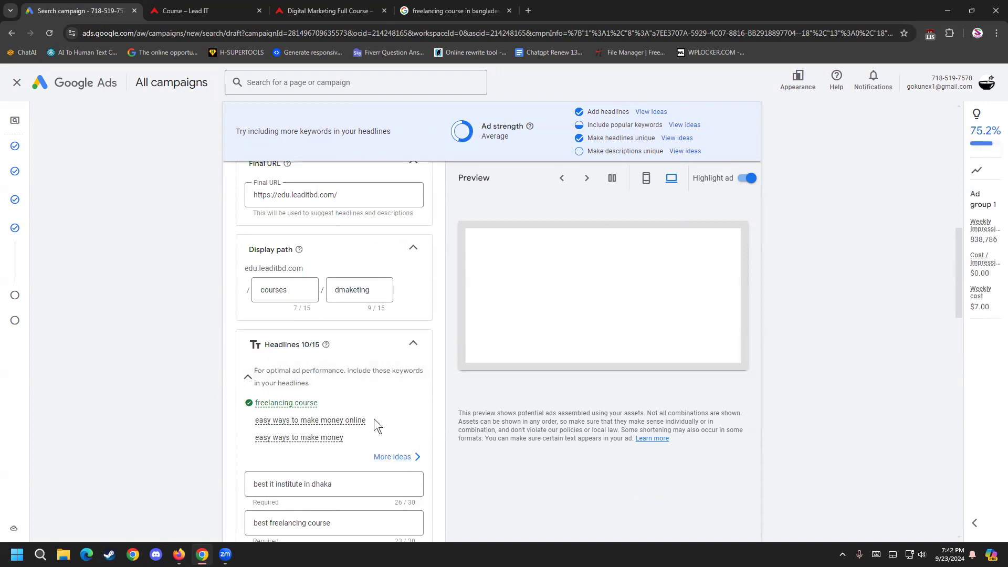
left_click_drag(350, 437, 256, 439)
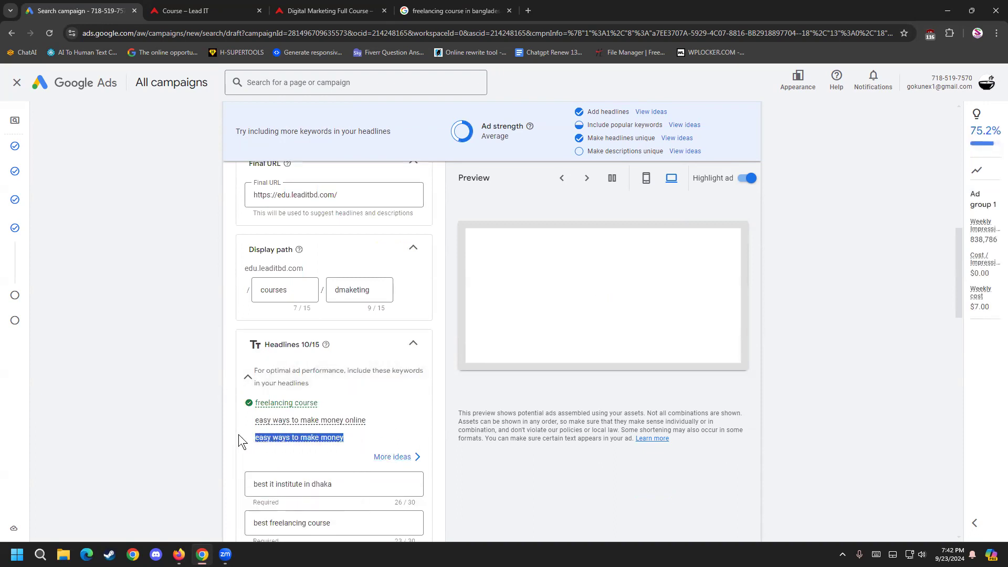
scroll(210, 454, "down", 13)
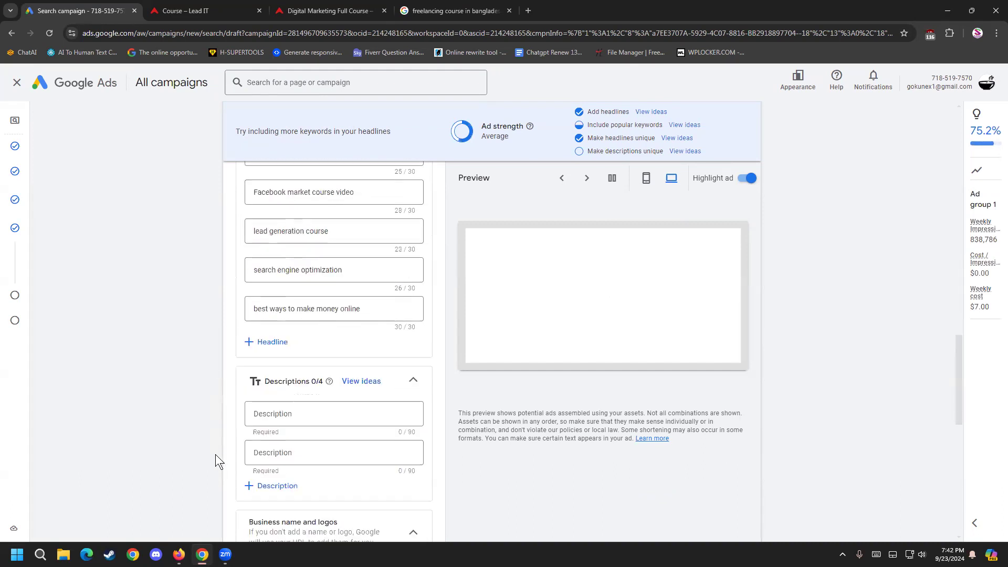
scroll(286, 284, "up", 3)
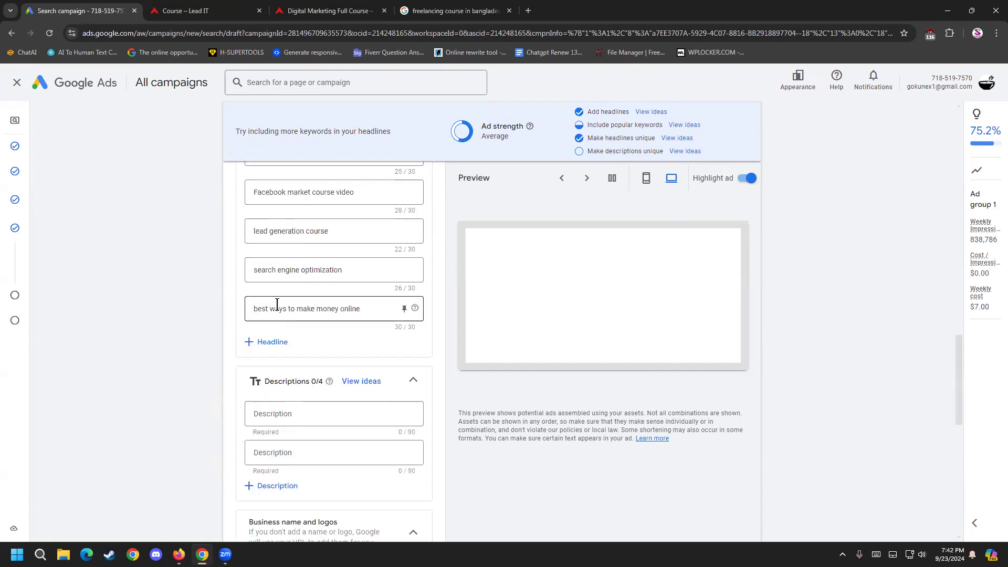
left_click(265, 342)
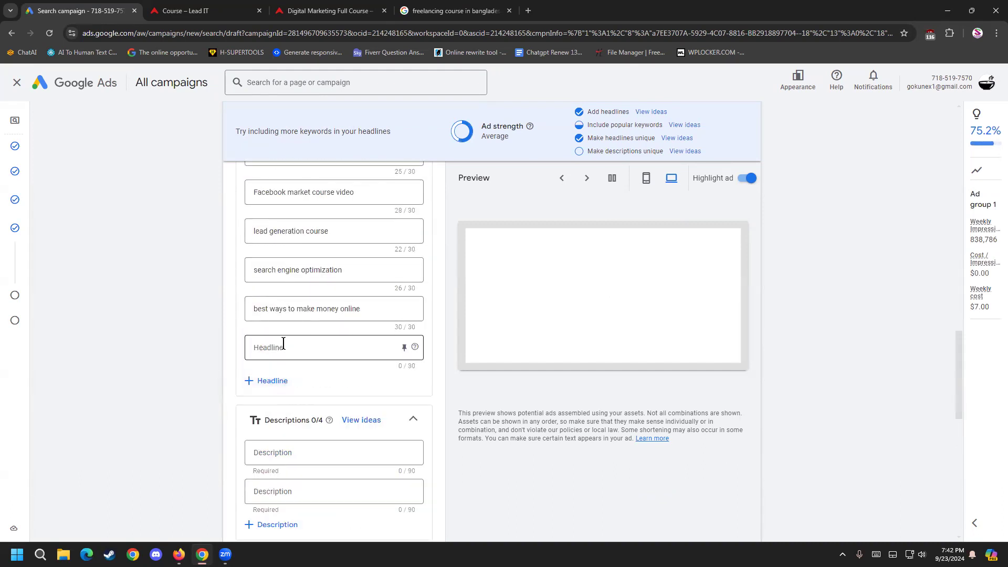
- Open the full set of headline ideas to review the remaining suggested keywords
scroll(176, 377, "up", 8)
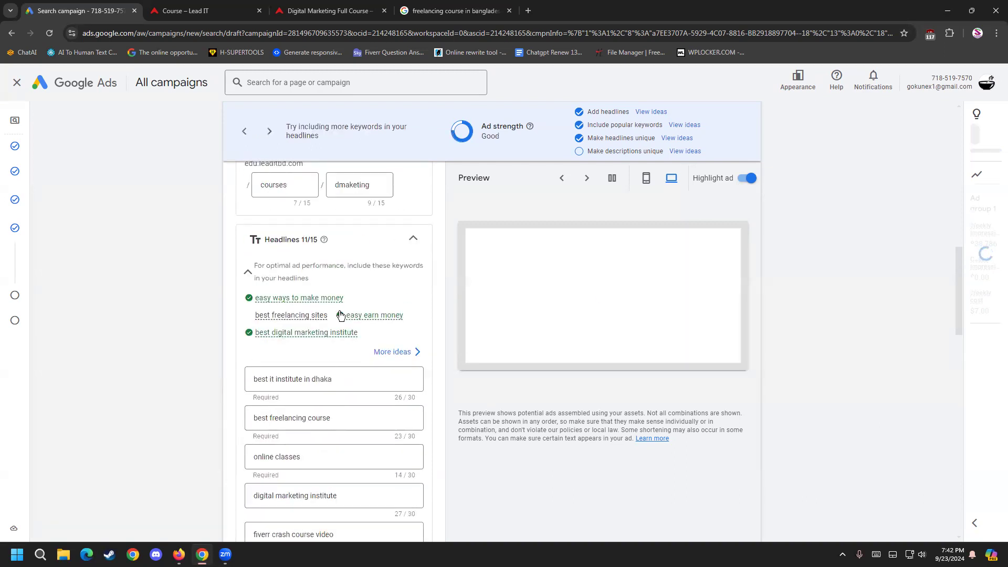
scroll(341, 357, "up", 1)
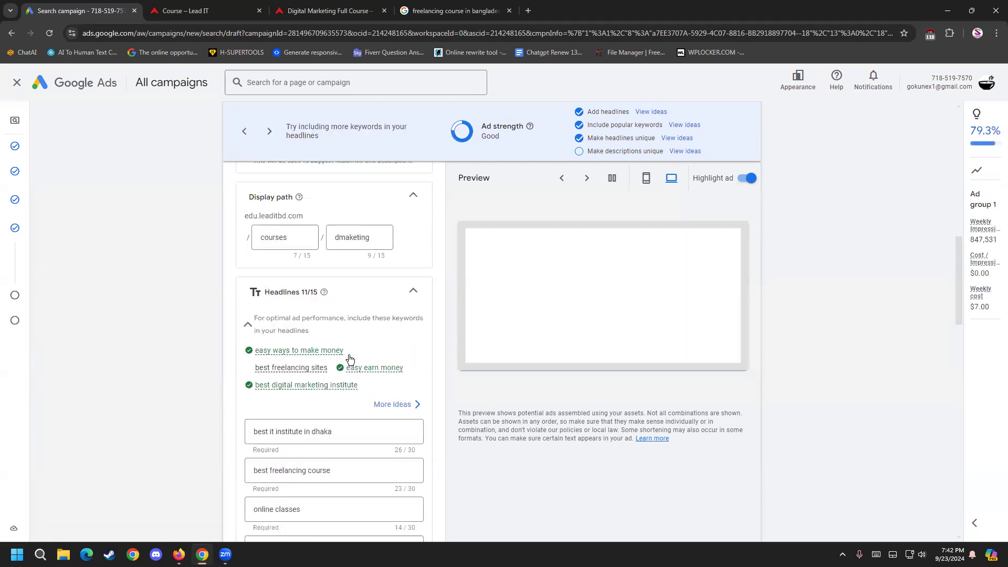
left_click(392, 405)
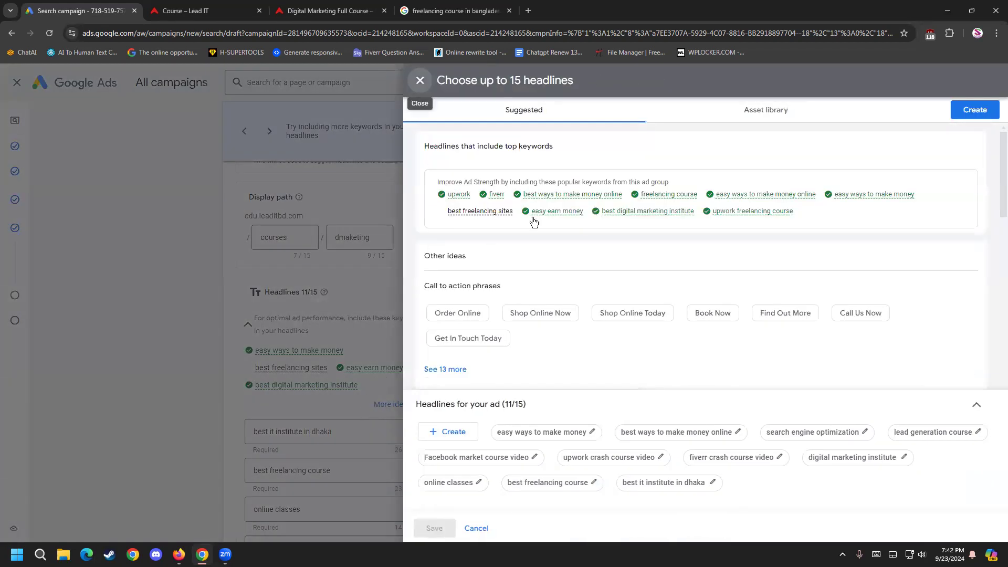
- Copy the suggested keyword "best freelancing sites" into a new twelfth headline
left_click_drag(513, 211, 445, 210)
key("ctrl+c")
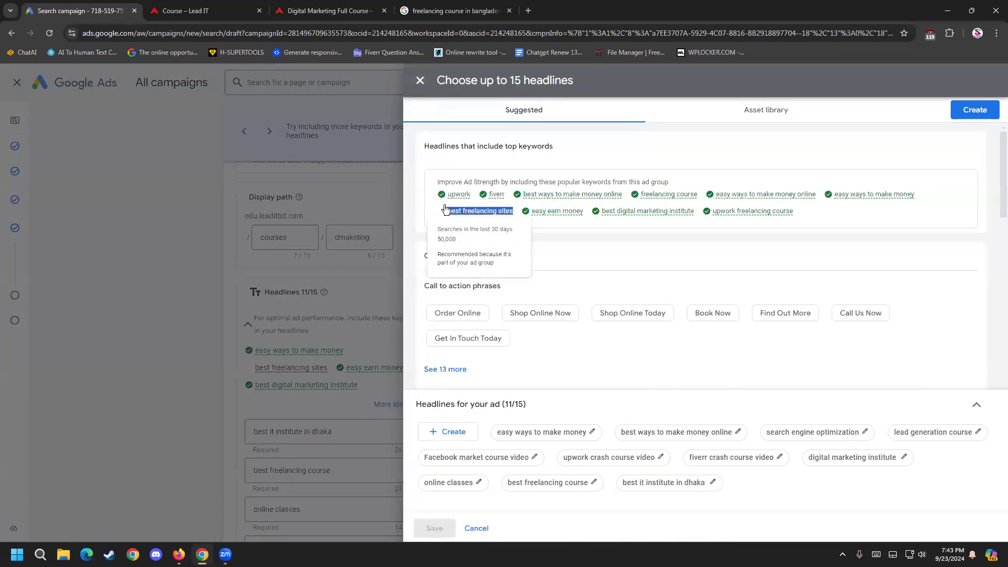
left_click(201, 342)
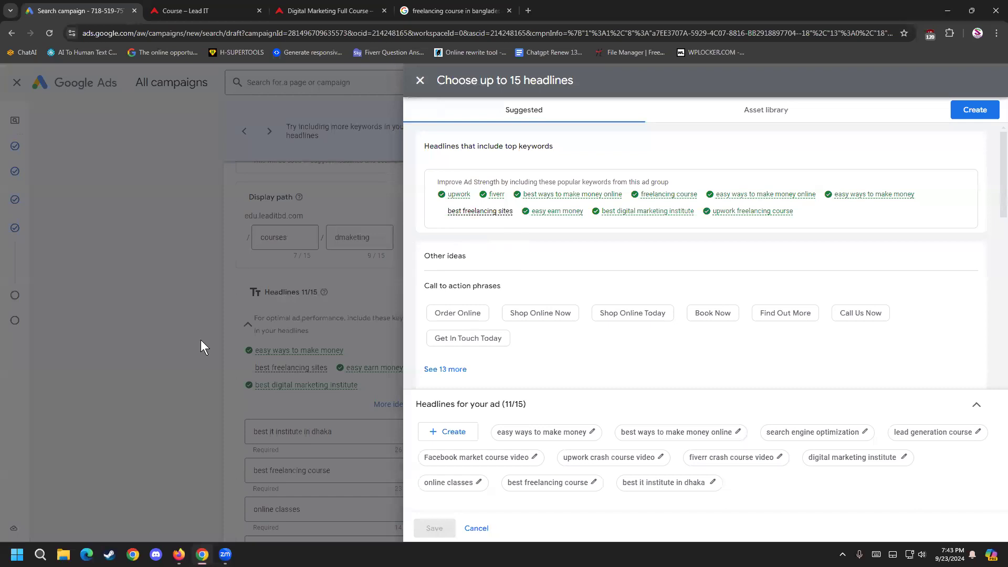
left_click(419, 80)
scroll(246, 367, "down", 10)
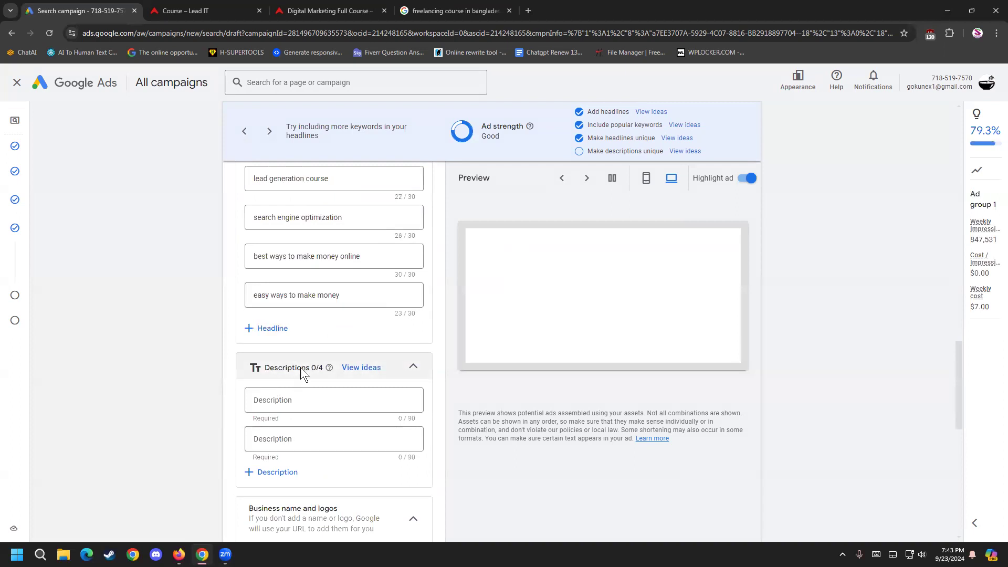
left_click(274, 329)
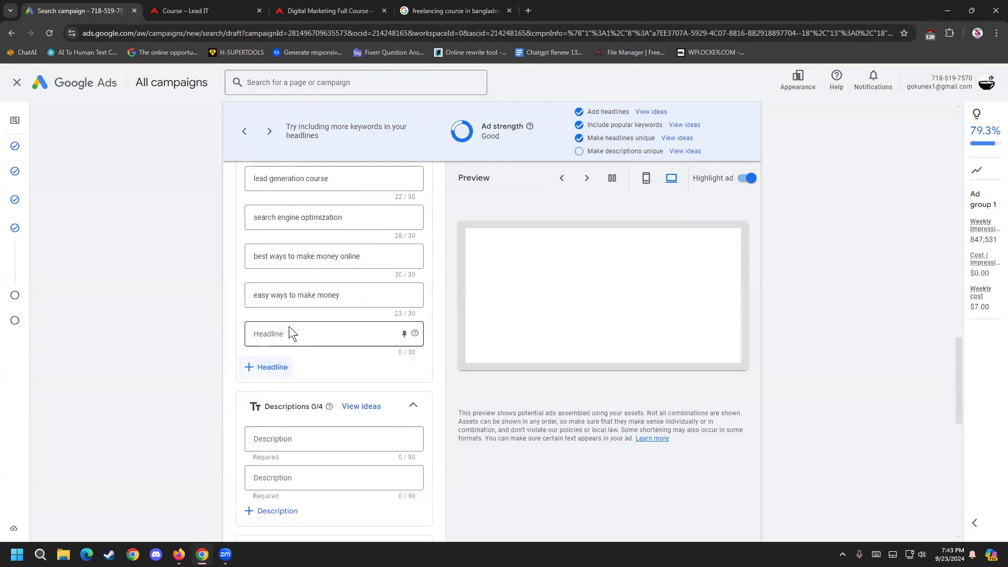
key("ctrl+v")
- Reopen the full set of headline ideas to check which suggested keywords are already covered
scroll(212, 364, "up", 8)
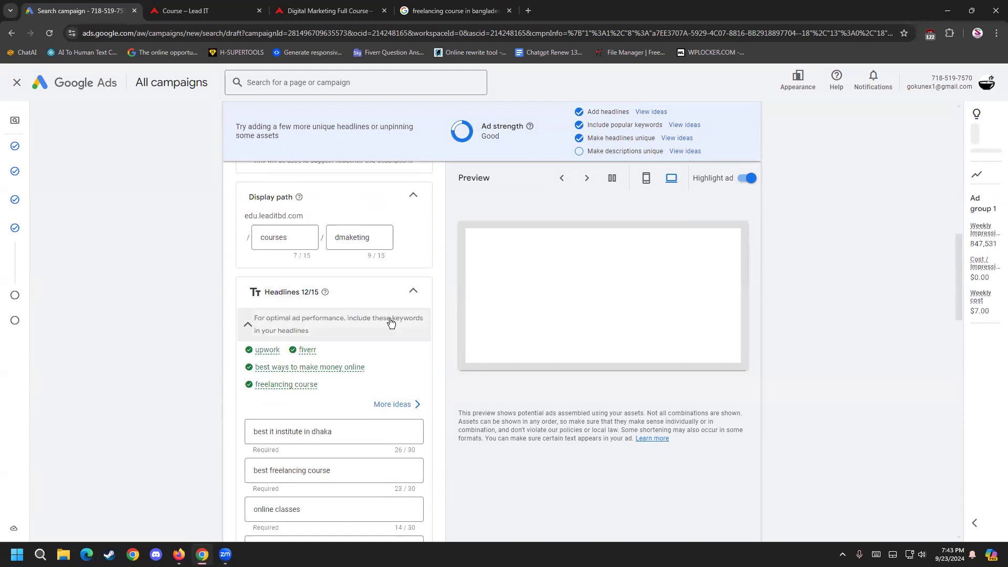
left_click(388, 405)
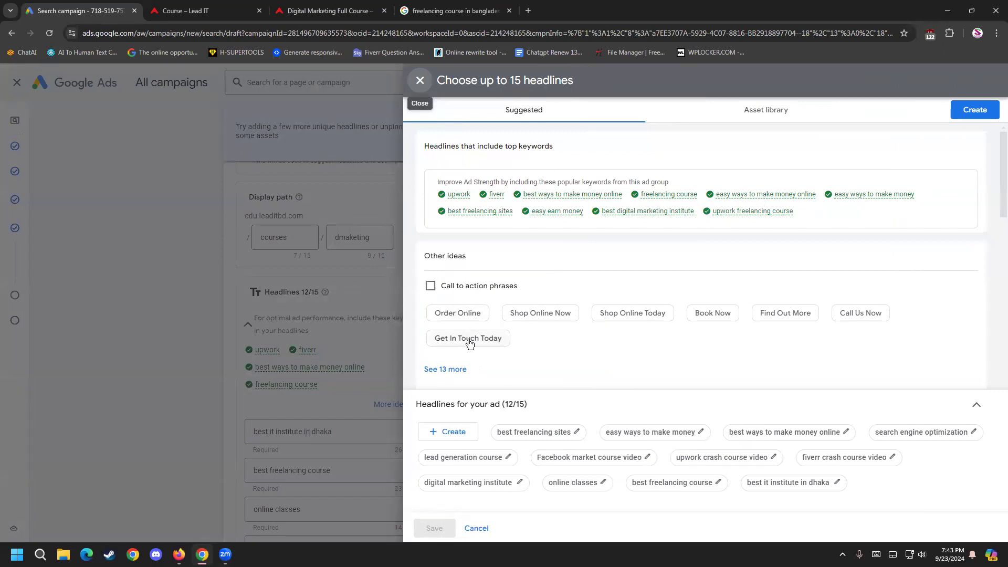
left_click(421, 81)
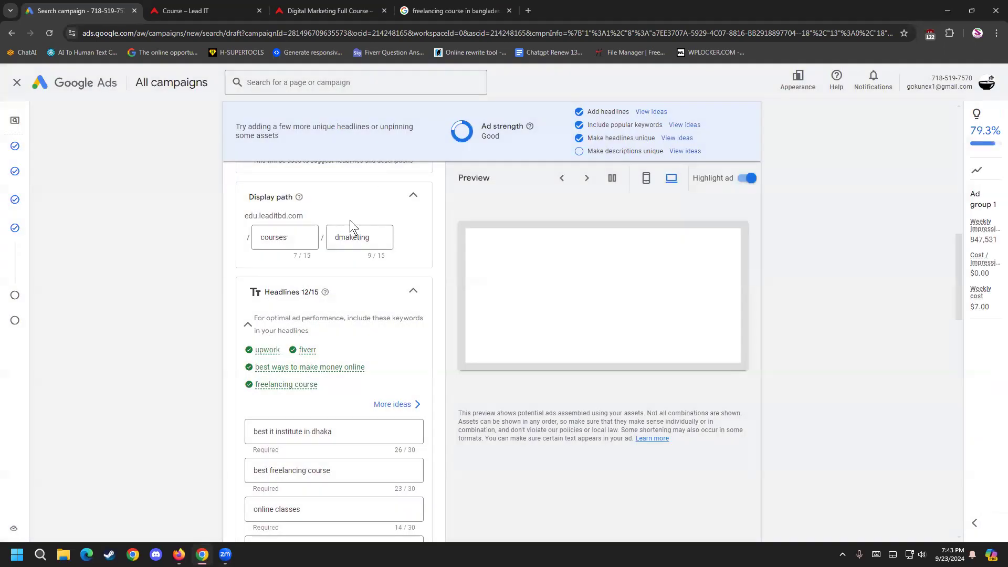
- Enter "Pinterest course" as the thirteenth headline, correcting the spelling of "Pinterest", and activate the fourteenth headline field
scroll(298, 338, "down", 2)
scroll(250, 380, "down", 12)
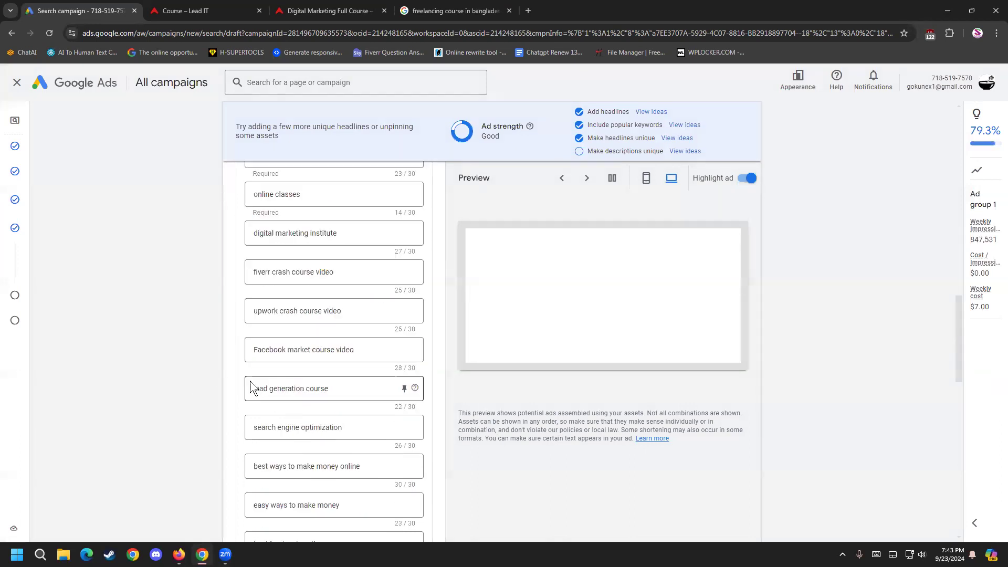
scroll(282, 380, "up", 3)
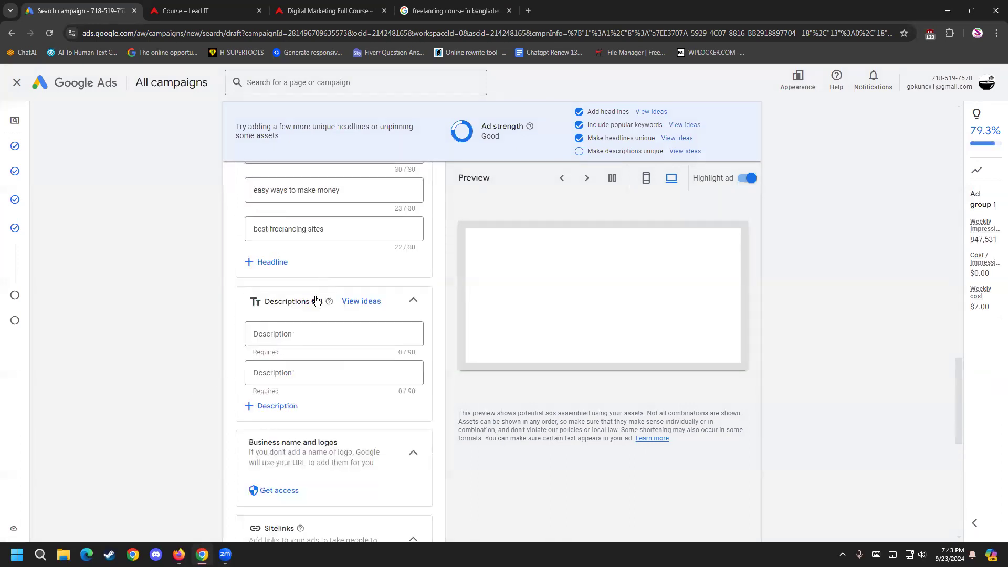
left_click(274, 316)
left_click(295, 321)
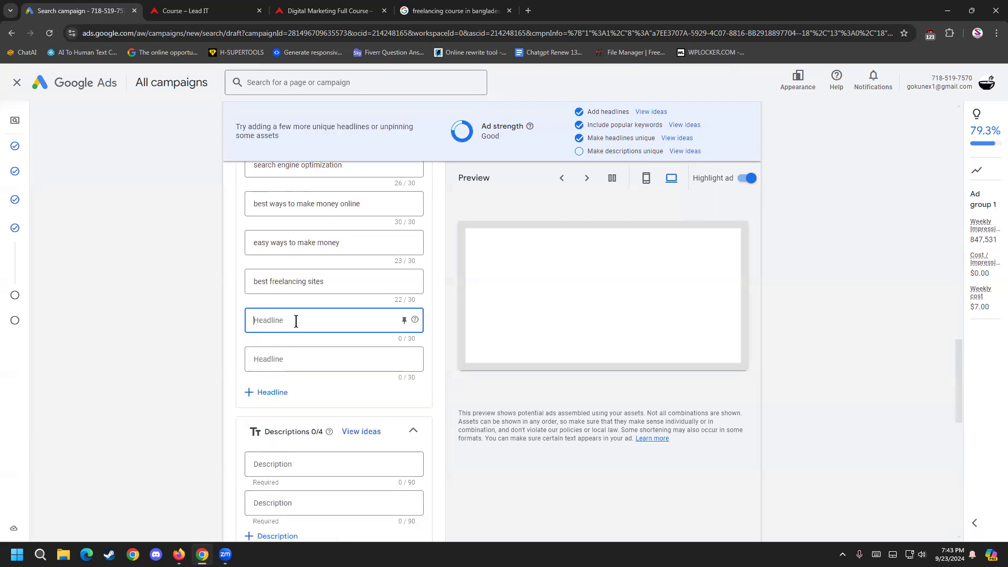
type("pint")
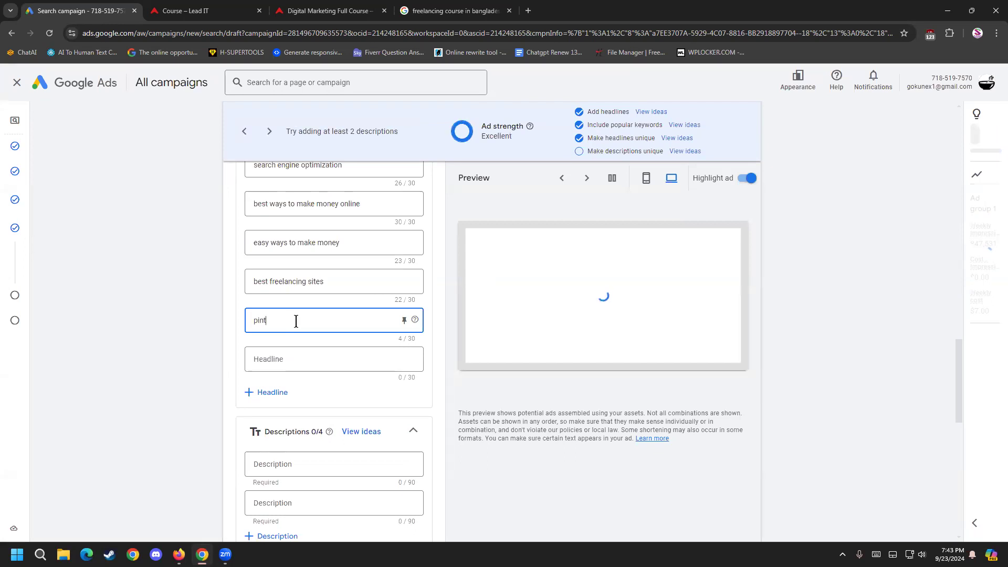
type("rest")
right_click(268, 319)
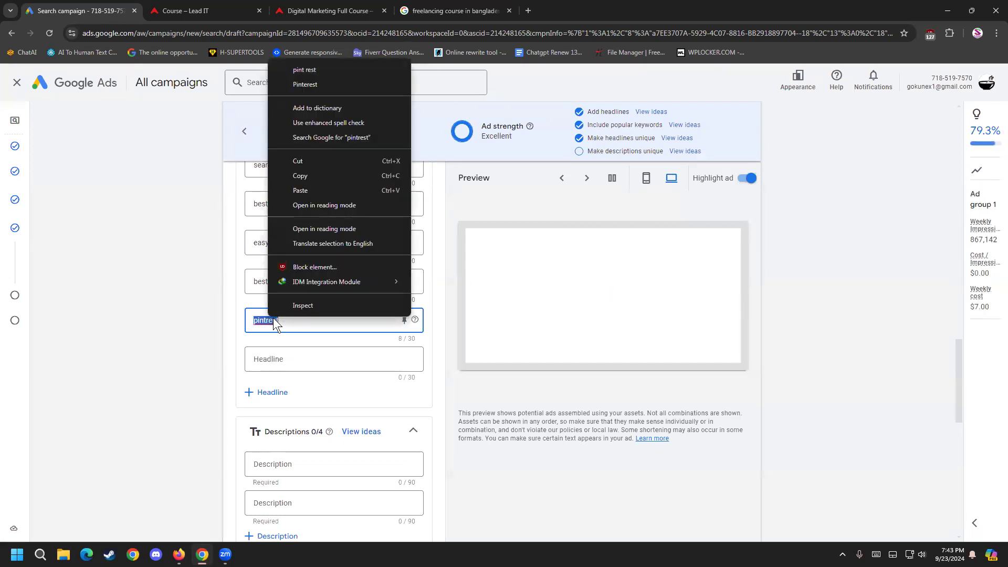
left_click(337, 84)
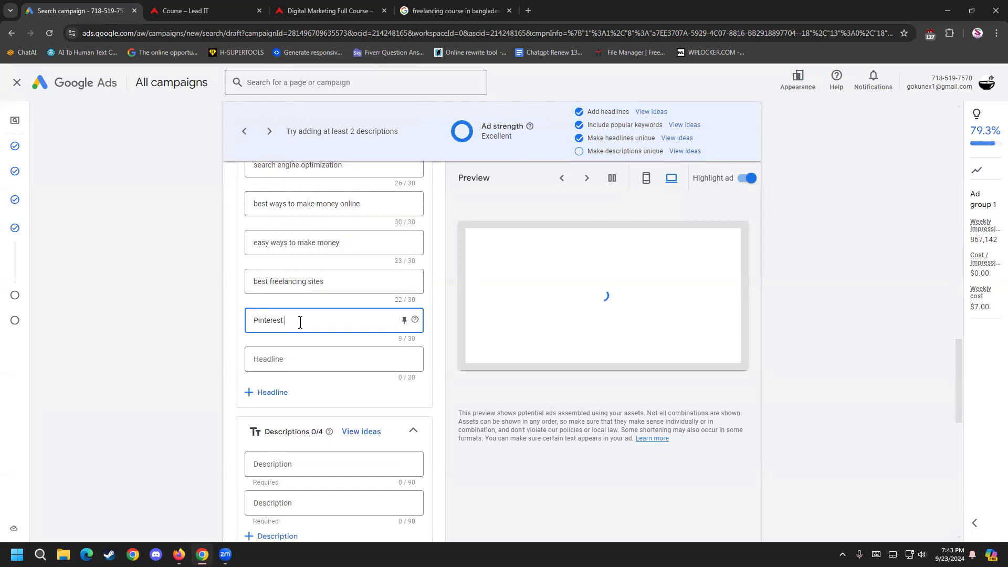
type("course")
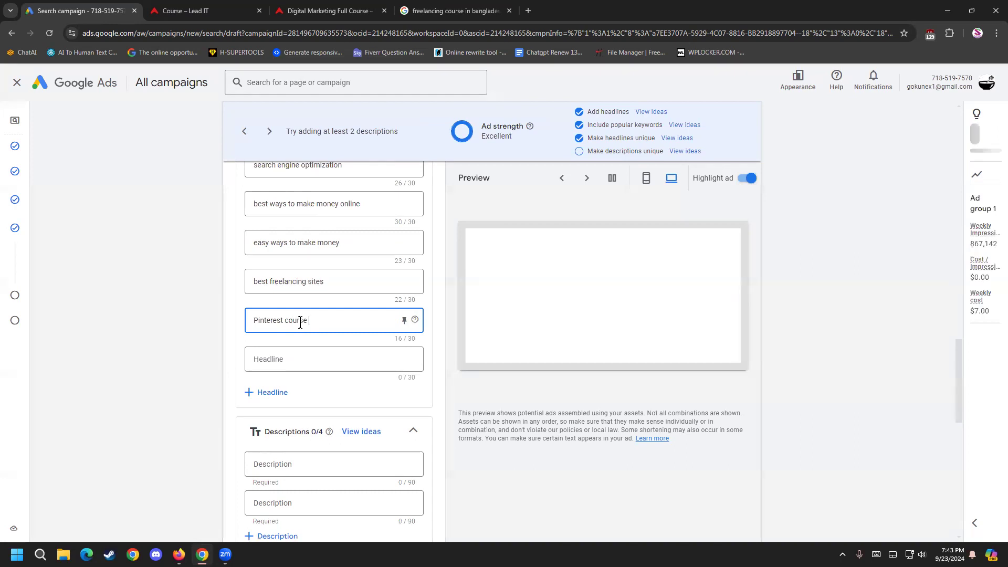
left_click(295, 354)
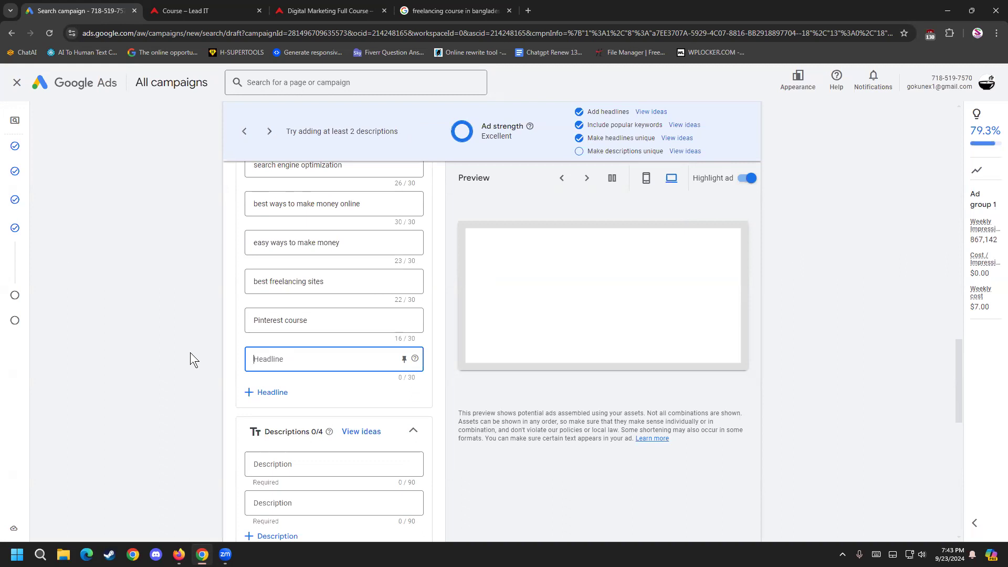
type("lea")
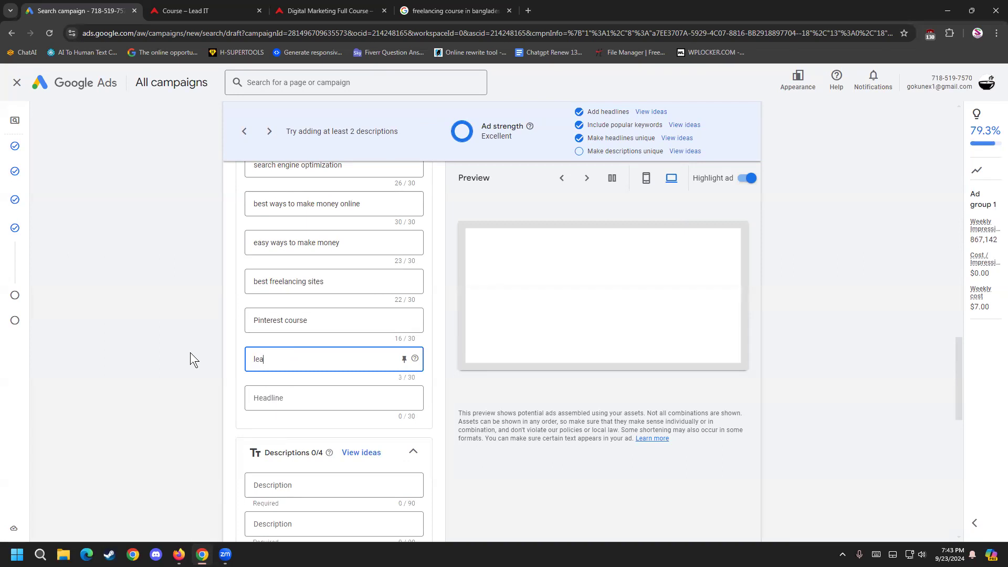
type("d generation")
key("BackSpace")
key("BackSpace")
key("BackSpace")
key("BackSpace")
key("BackSpace")
key("BackSpace")
key("BackSpace")
key("BackSpace")
key("BackSpace")
key("BackSpace")
key("BackSpace")
key("BackSpace")
key("BackSpace")
key("BackSpace")
key("BackSpace")
- Enter "Facebook lead course" as the fourteenth headline and activate the fifteenth headline field
scroll(233, 344, "up", 2)
scroll(280, 295, "up", 1)
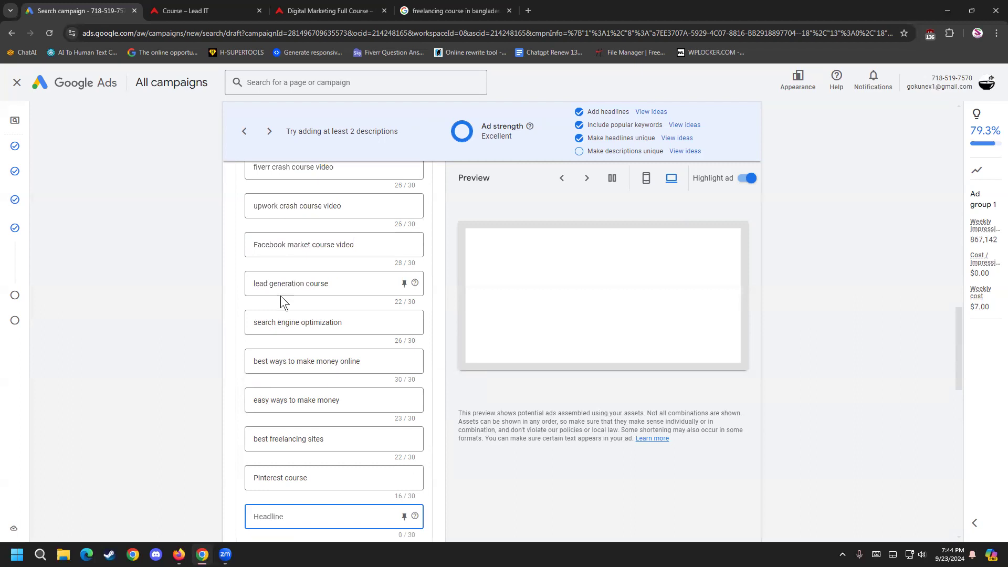
scroll(317, 286, "down", 2)
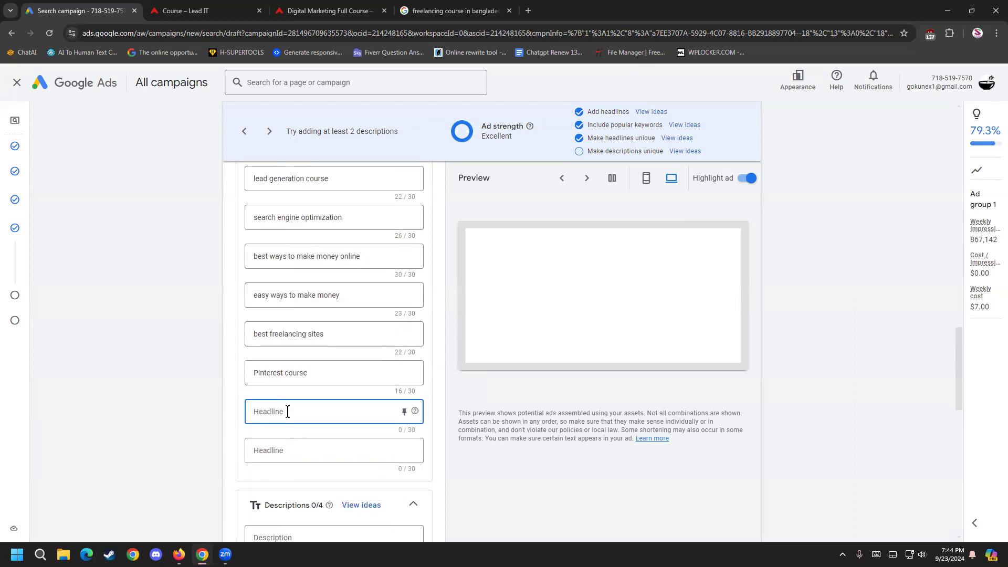
type("Facebook lead")
key("BackSpace")
type("course")
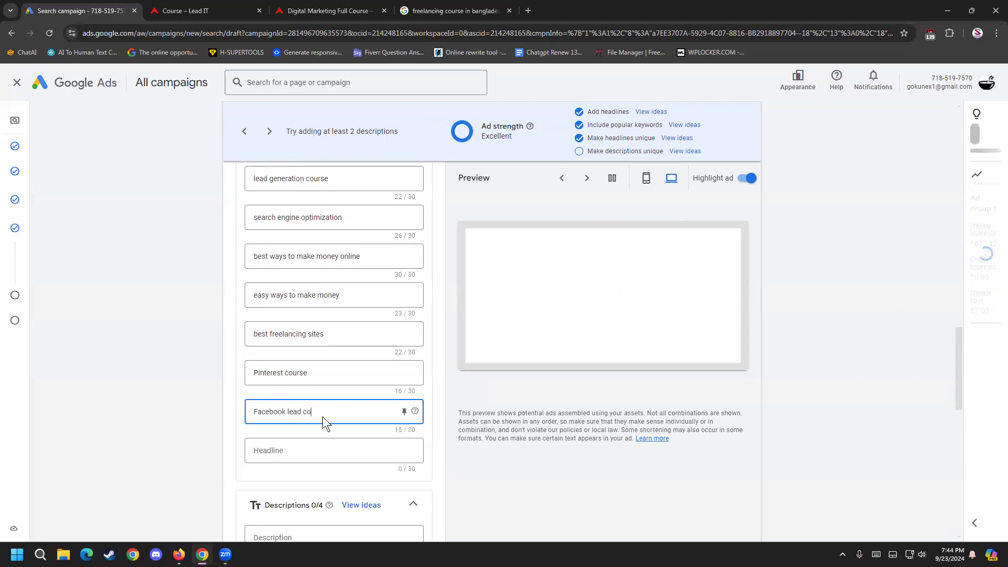
left_click(318, 440)
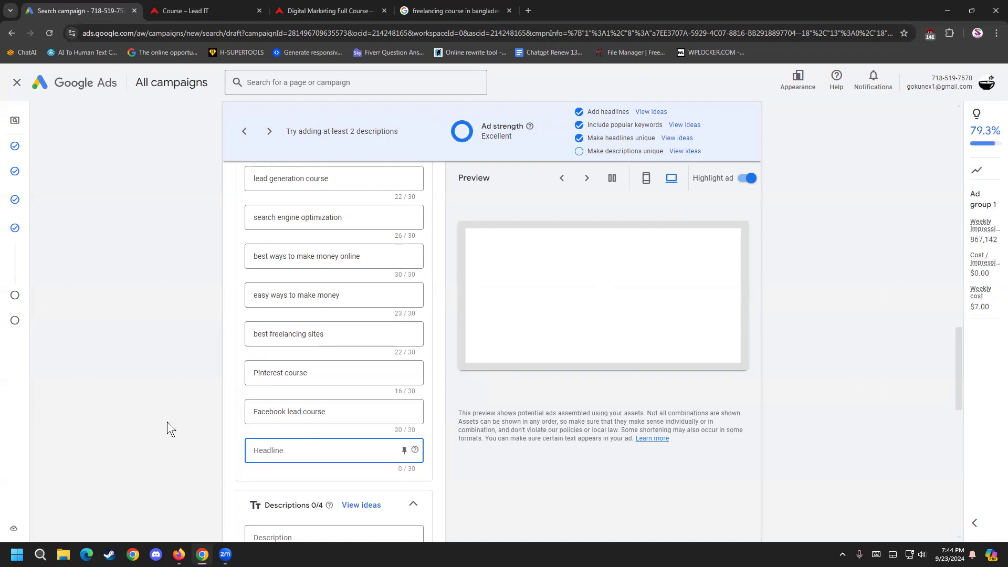
type("LinkdIn")
key("BackSpace")
key("BackSpace")
key("BackSpace")
type("in")
key("BackSpace")
key("BackSpace")
key("BackSpace")
key("BackSpace")
key("BackSpace")
key("BackSpace")
key("BackSpace")
- Enter "Digital marketing courses" as the fifteenth headline
type("Did")
key("BackSpace")
type("gital mar")
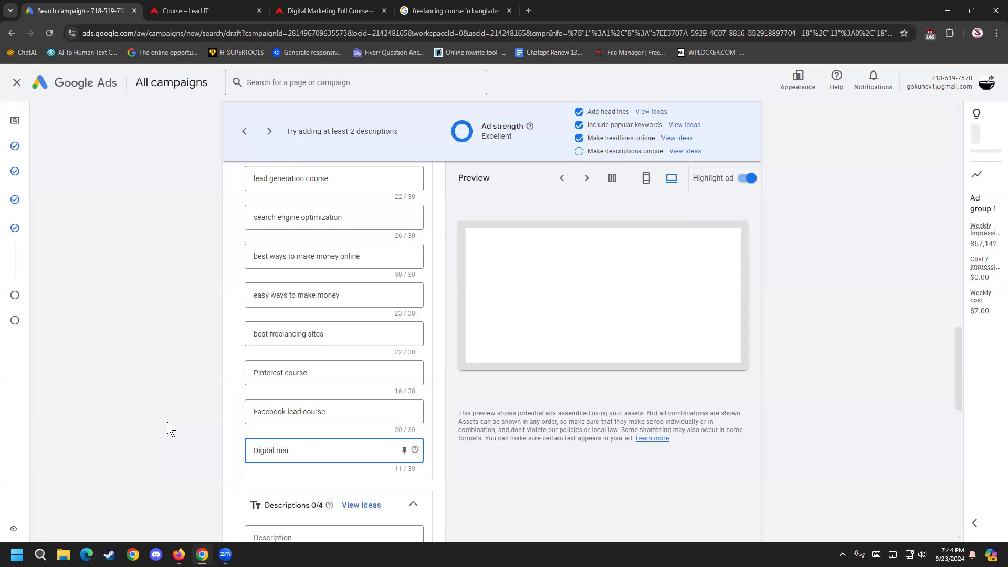
type("keting")
scroll(312, 355, "up", 3)
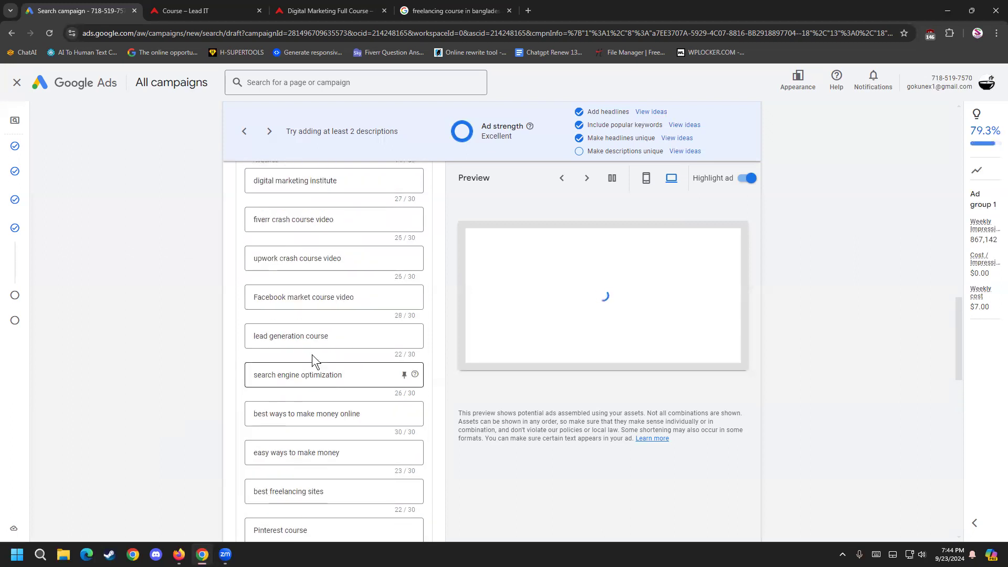
scroll(312, 354, "up", 3)
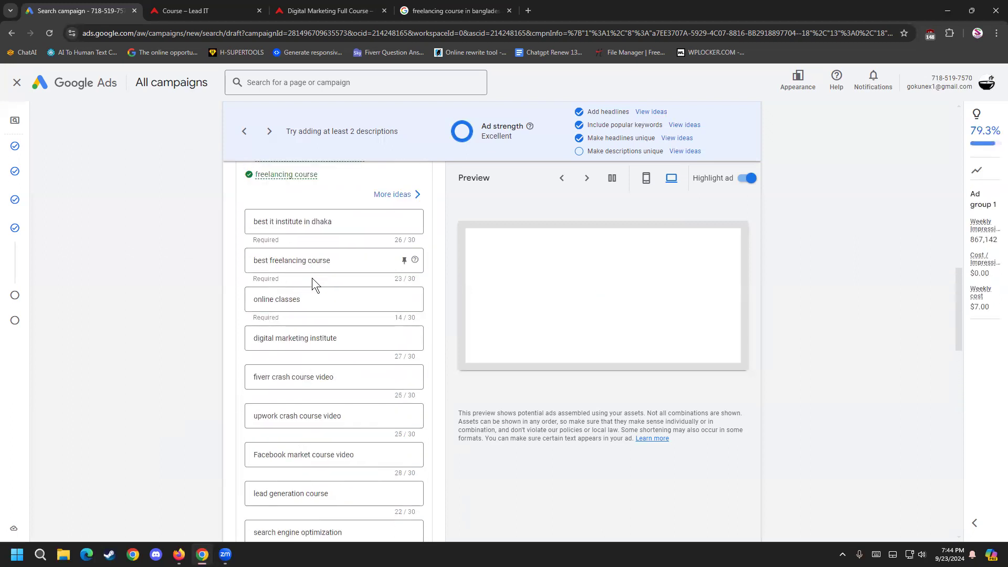
scroll(311, 344, "down", 1)
scroll(315, 352, "down", 5)
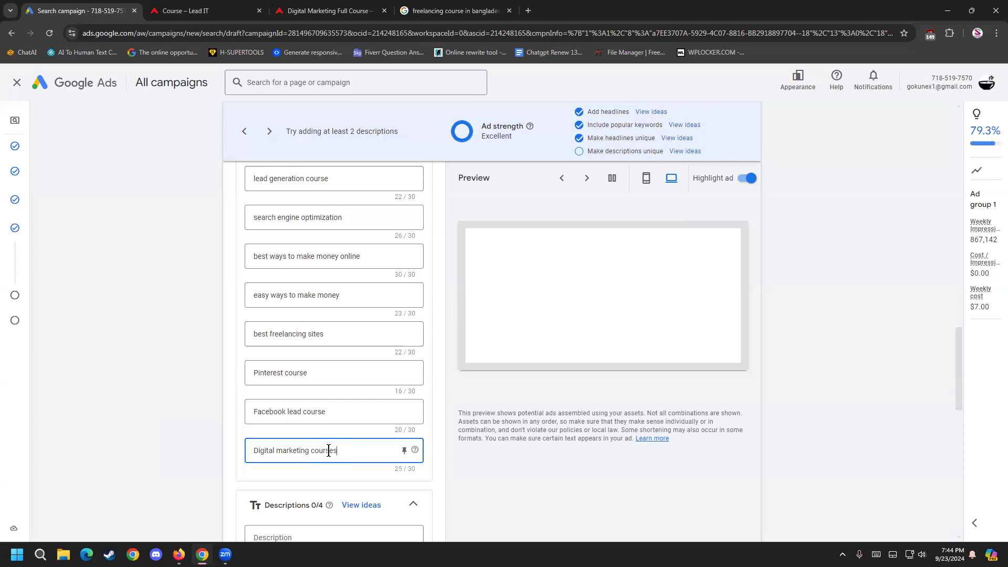
- Review the headline count and the ad strength checklist for headlines, popular keywords and uniqueness
scroll(150, 412, "up", 5)
scroll(153, 409, "up", 6)
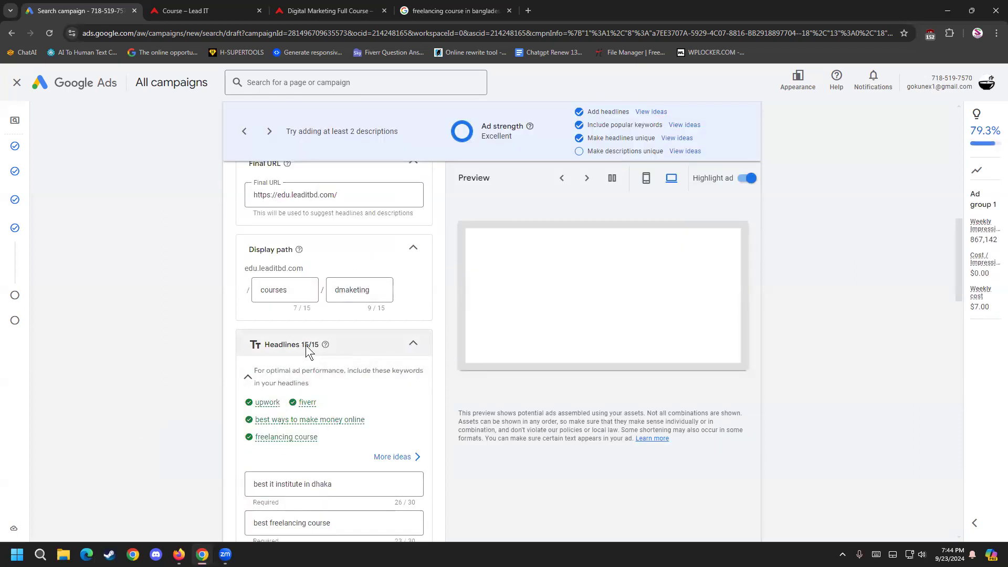
left_click(309, 343)
left_click(310, 344)
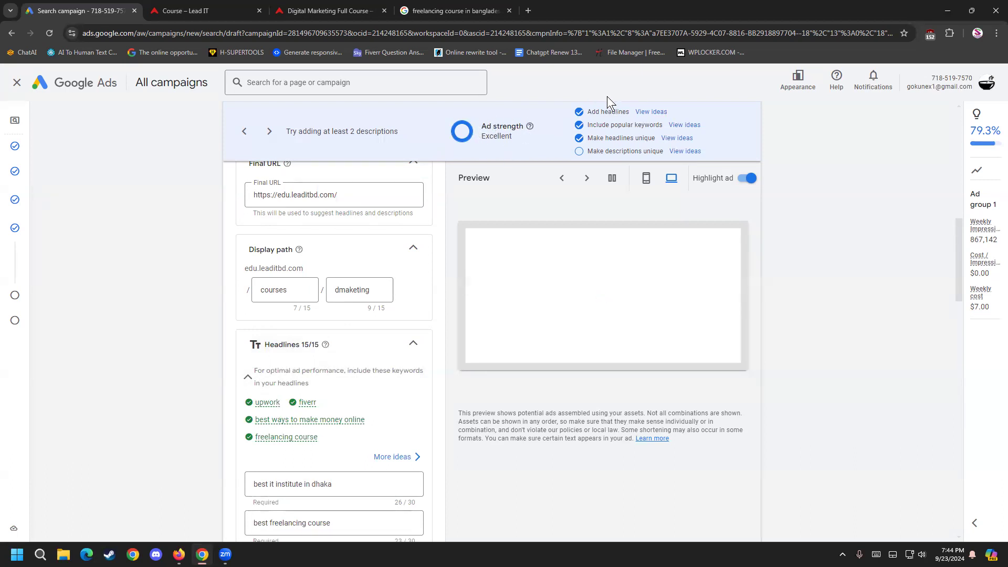
left_click_drag(591, 109, 617, 113)
left_click(86, 234)
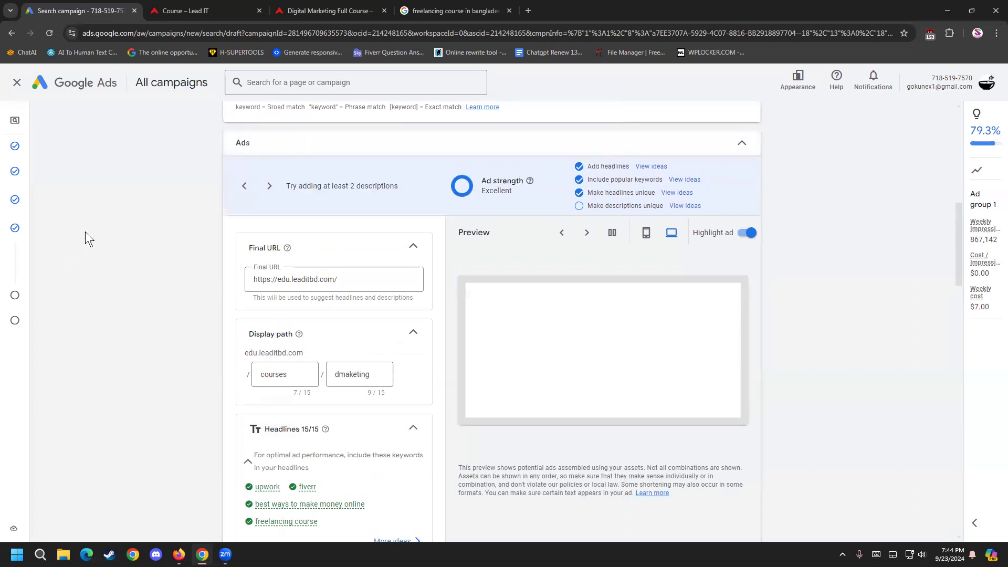
left_click_drag(613, 179, 639, 194)
left_click(631, 191)
- Switch the ad preview to the mobile view and toggle ad highlighting off and back on
left_click(649, 234)
left_click(645, 235)
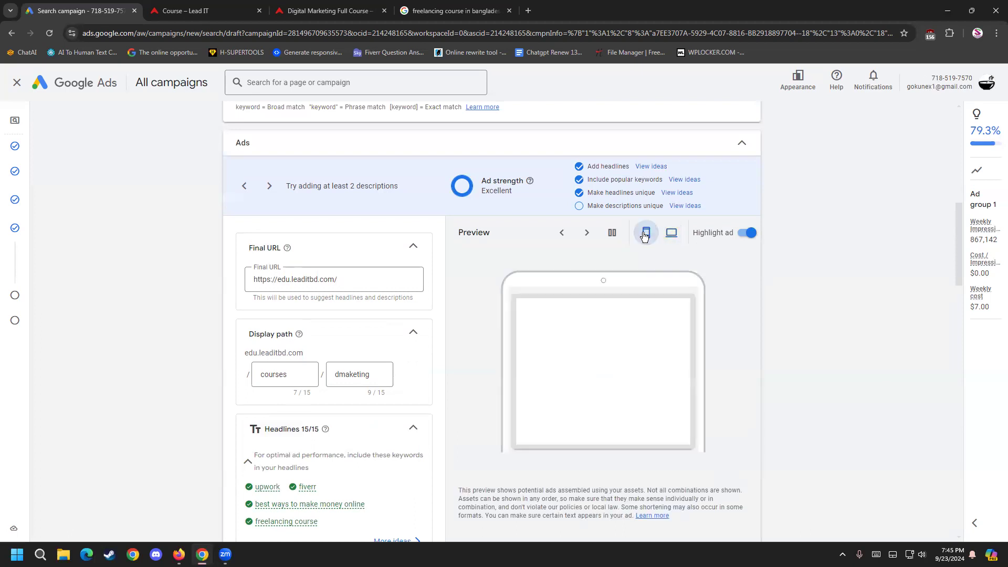
left_click(749, 236)
left_click(749, 236)
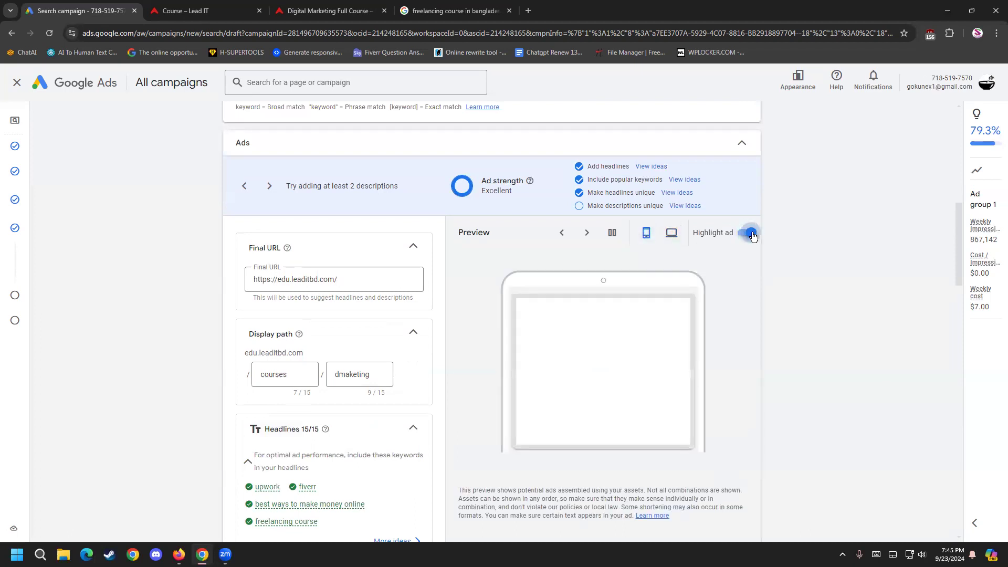
- Look over the headlines down to the empty ad descriptions and switch to the open Digital Marketing Full Course page
scroll(581, 338, "down", 2)
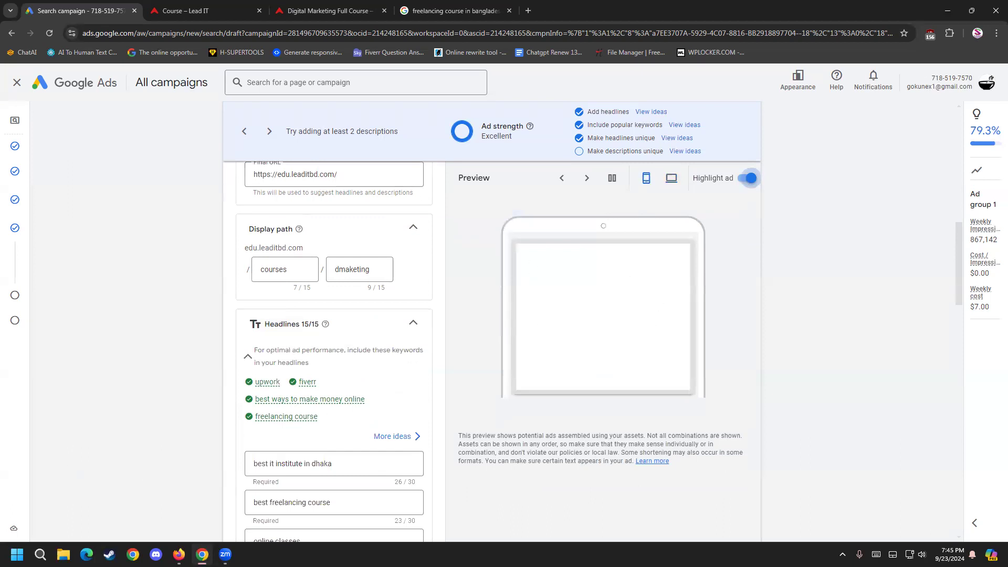
scroll(525, 401, "down", 4)
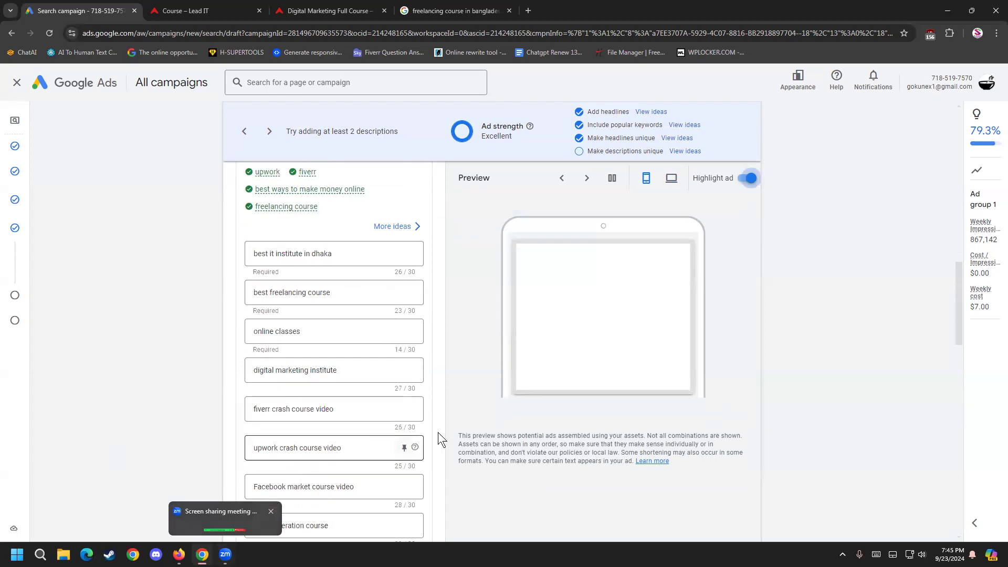
scroll(570, 490, "down", 8)
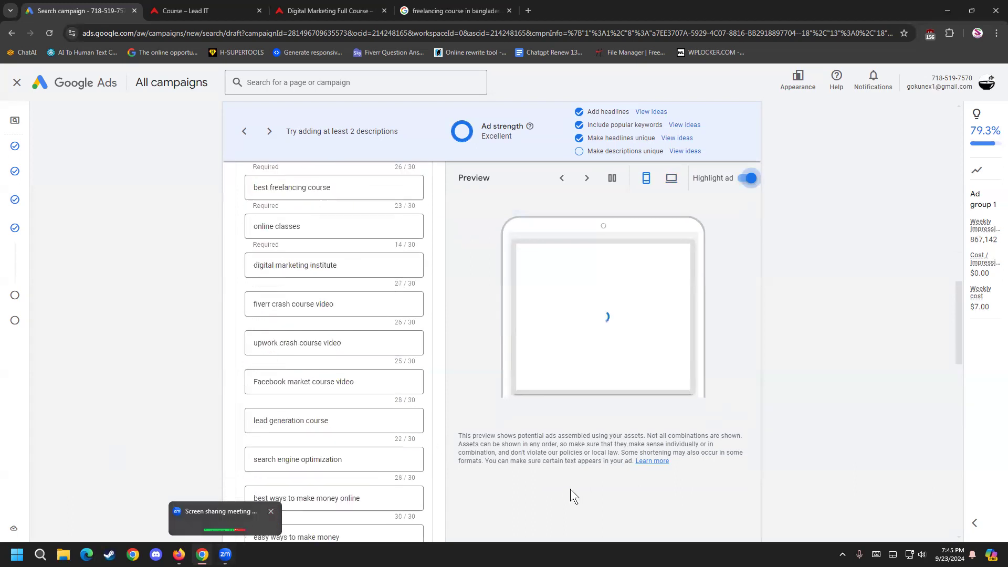
scroll(523, 331, "down", 4)
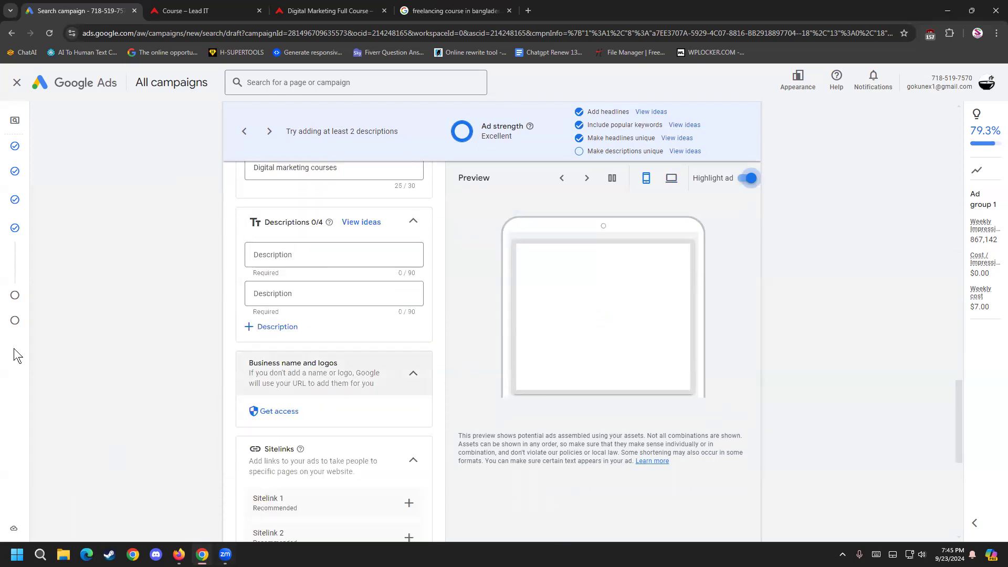
left_click(225, 554)
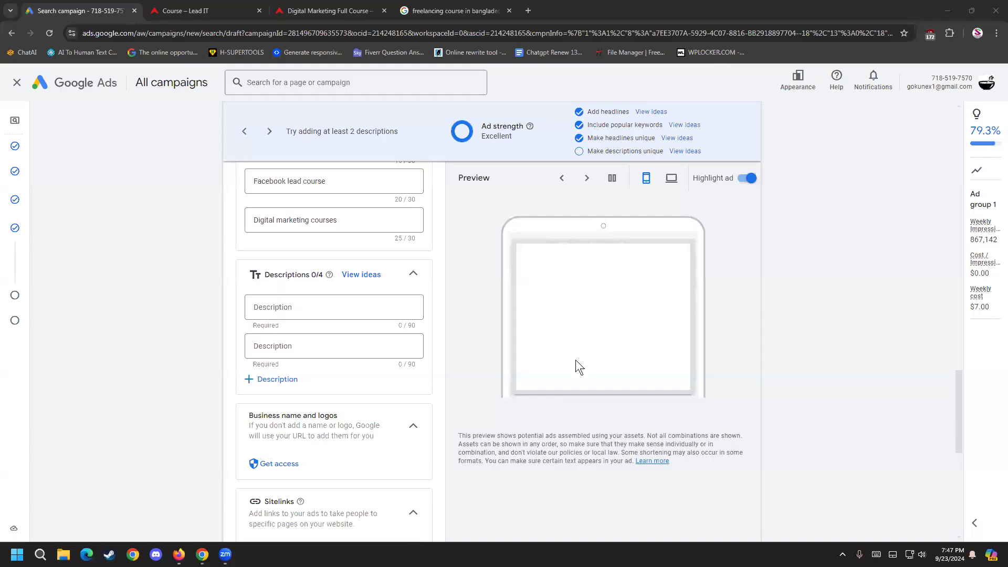
key("XF86AudioRaiseVolume")
left_click(279, 20)
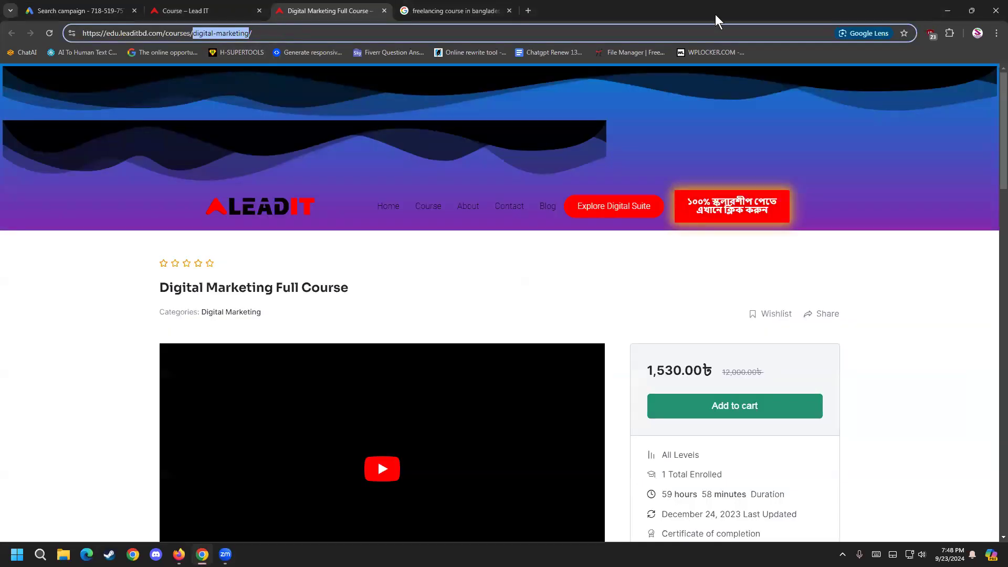
- Switch to the open Google results and search for "digital marketing institute" in place of the freelancing query
key("ctrl+Tab")
scroll(9, 417, "up", 4)
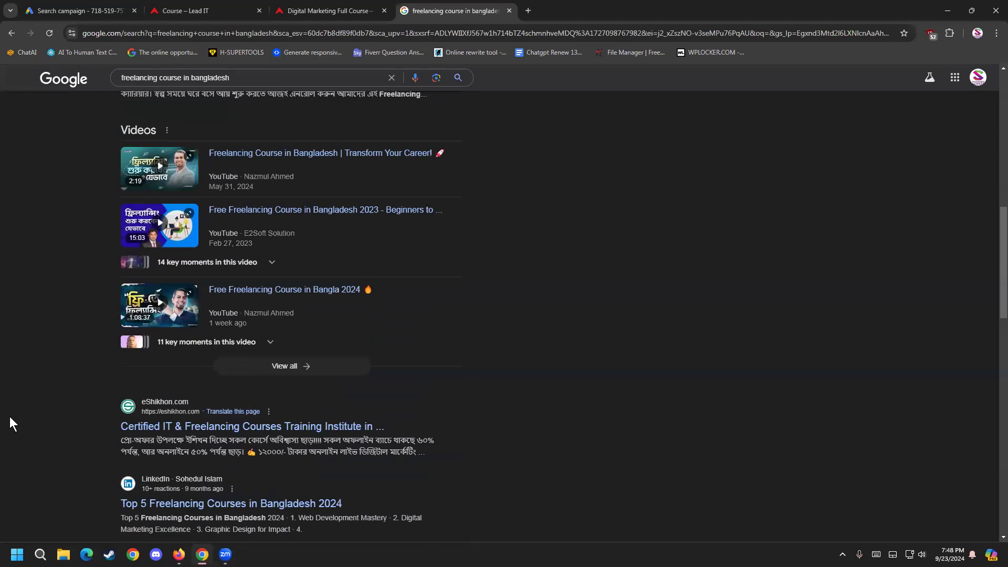
scroll(55, 362, "up", 6)
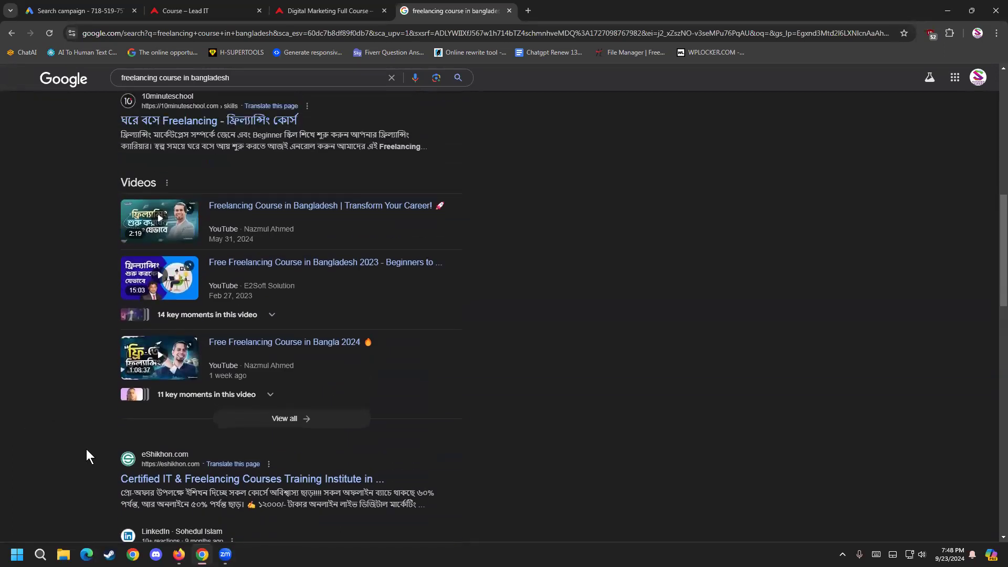
scroll(174, 392, "up", 5)
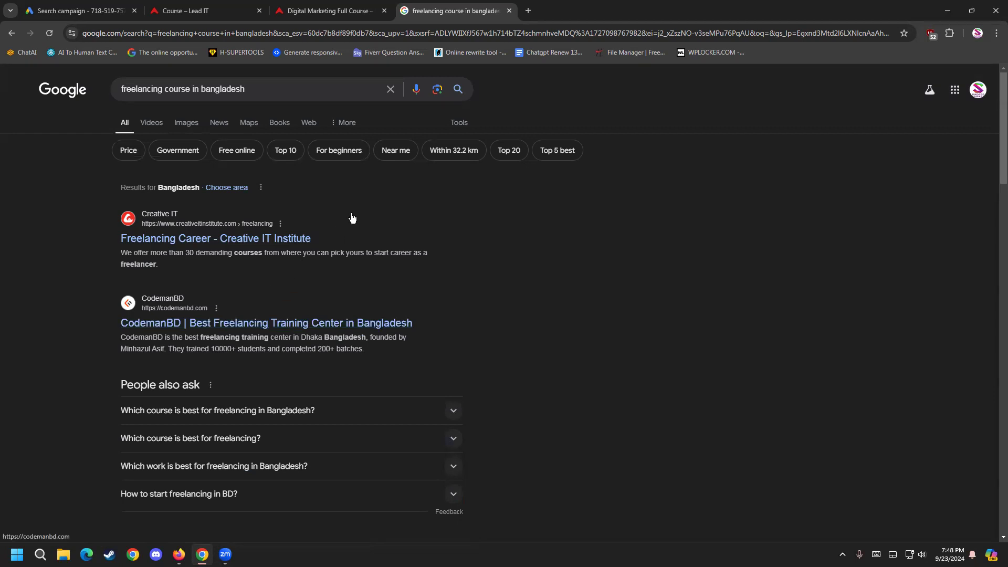
left_click(390, 89)
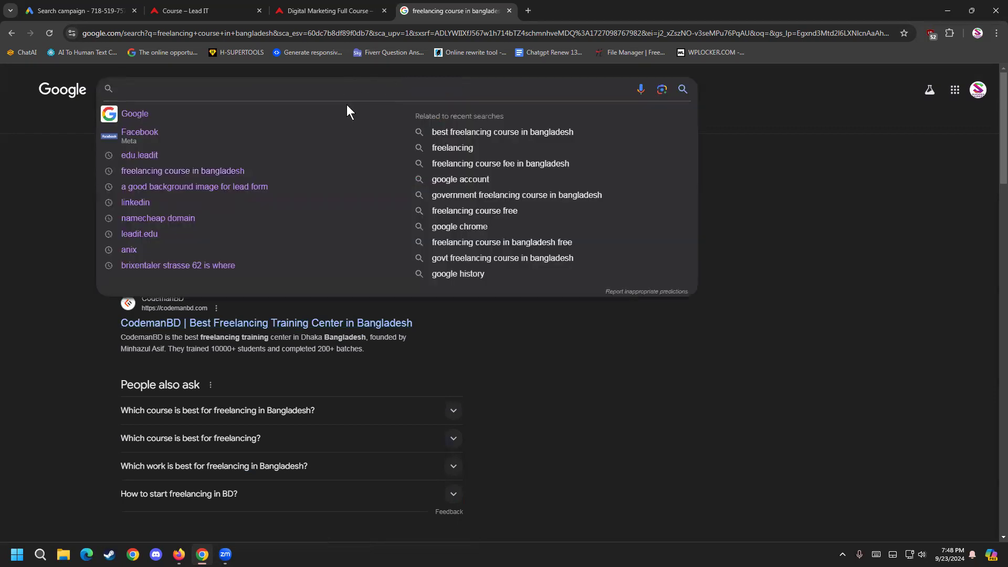
type("digital mar")
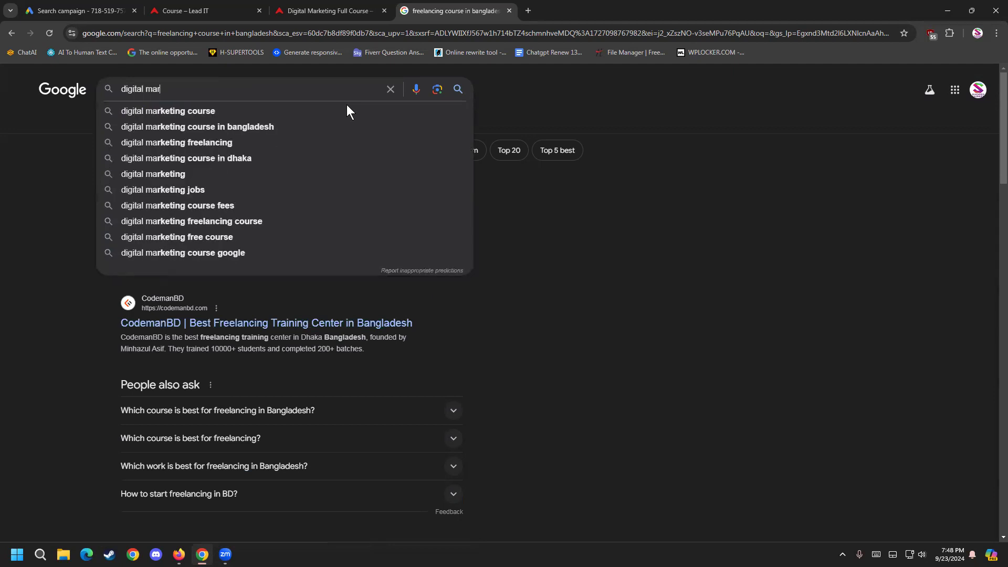
type("keting")
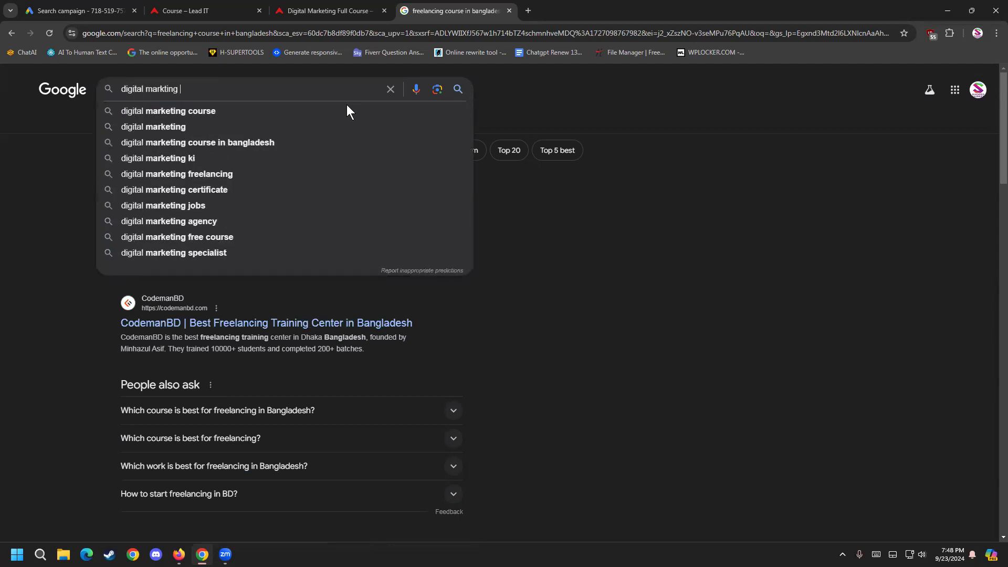
type(" ins")
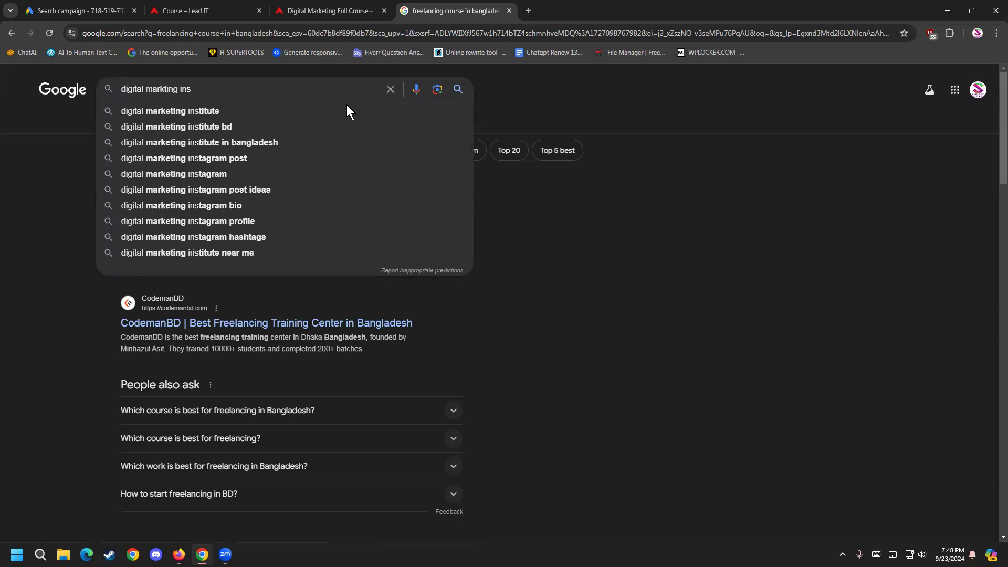
key("Down")
key("Return")
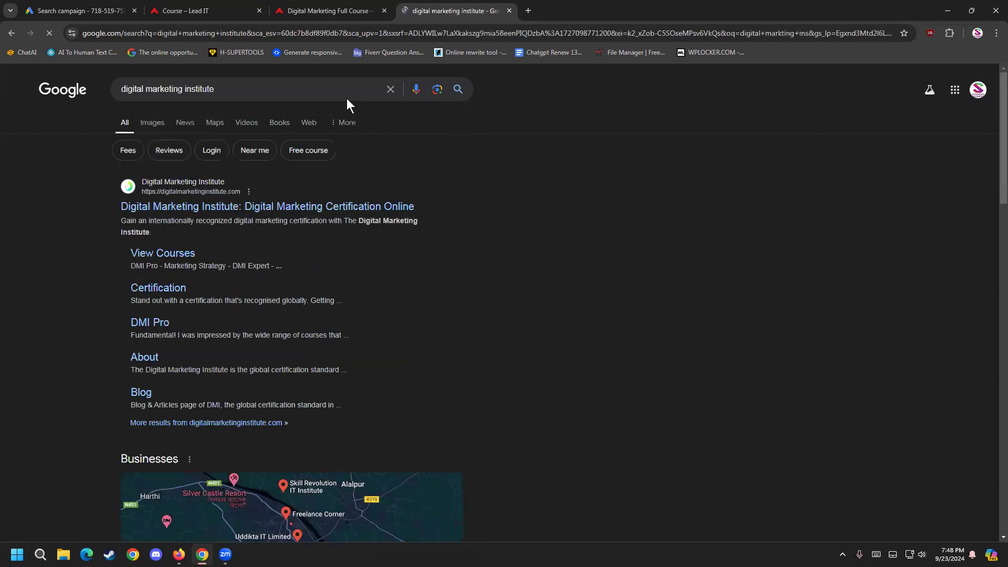
scroll(18, 250, "down", 7)
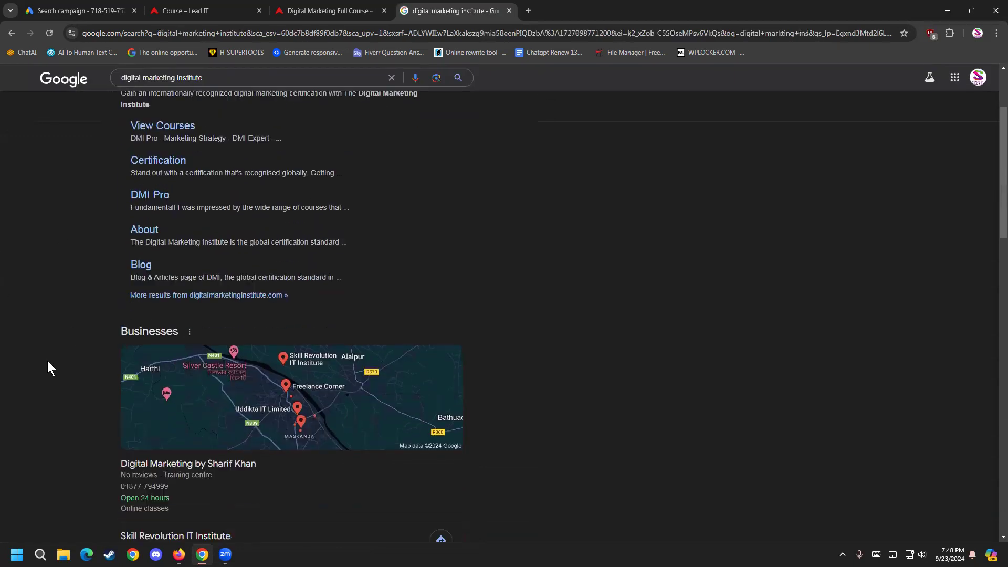
- Return to the Google Ads draft and check the description count beside the empty description fields
left_click(205, 7)
left_click(310, 9)
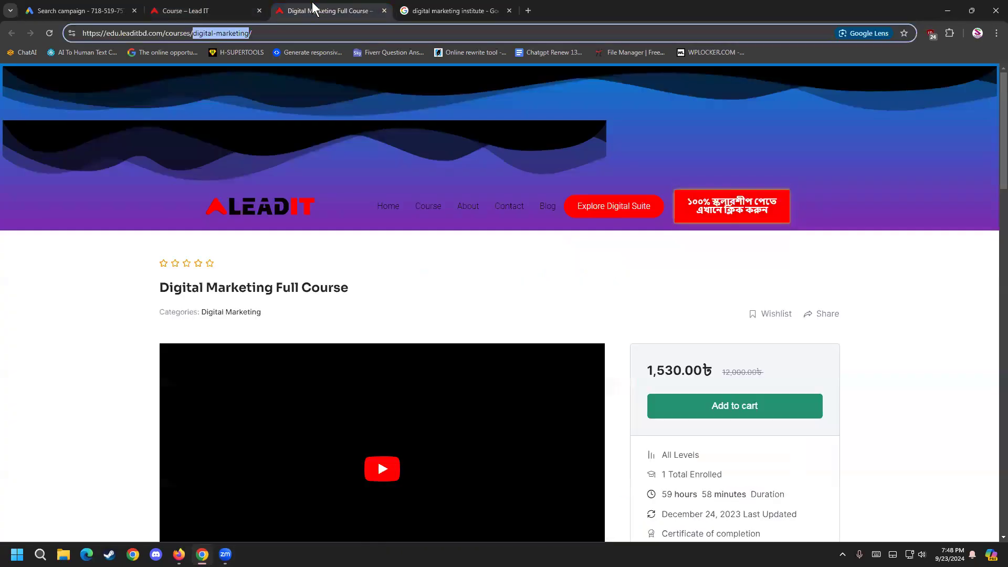
left_click(128, 11)
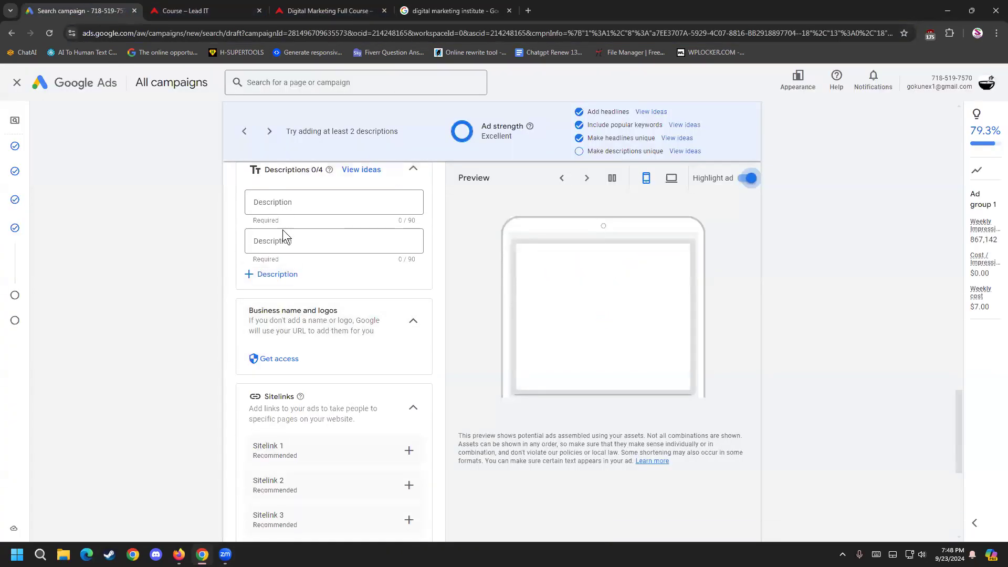
scroll(228, 330, "up", 2)
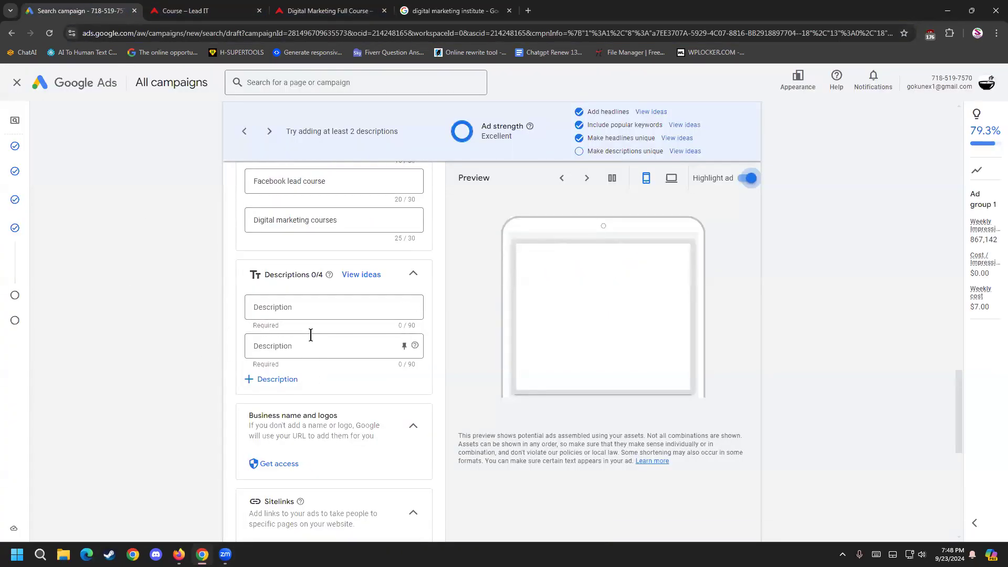
left_click_drag(311, 275, 323, 275)
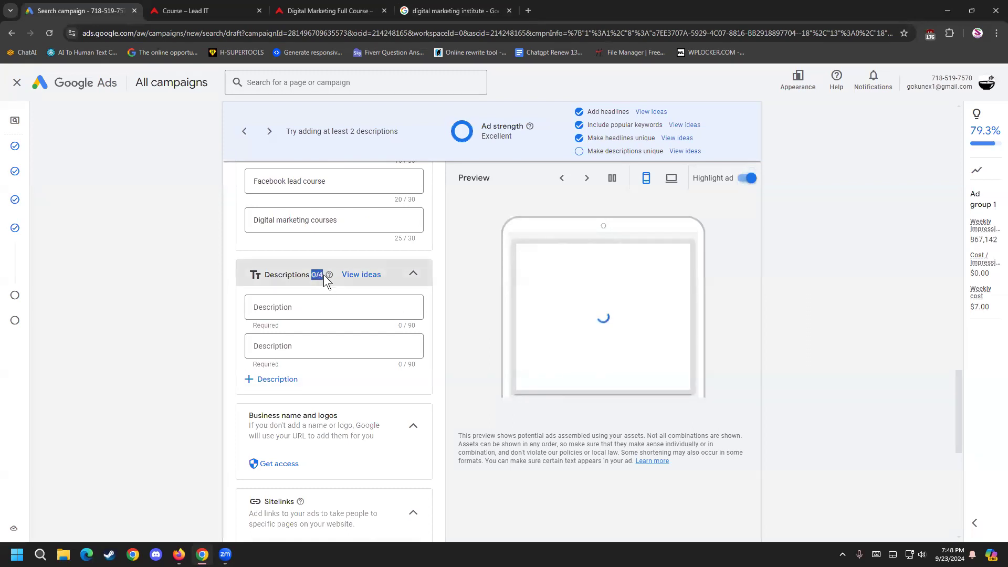
left_click(303, 273)
- Switch to the Google results and copy the Coursera snippet from "The Digital Marketing Institute" to "over 80 education"
left_click(471, 2)
scroll(11, 342, "down", 8)
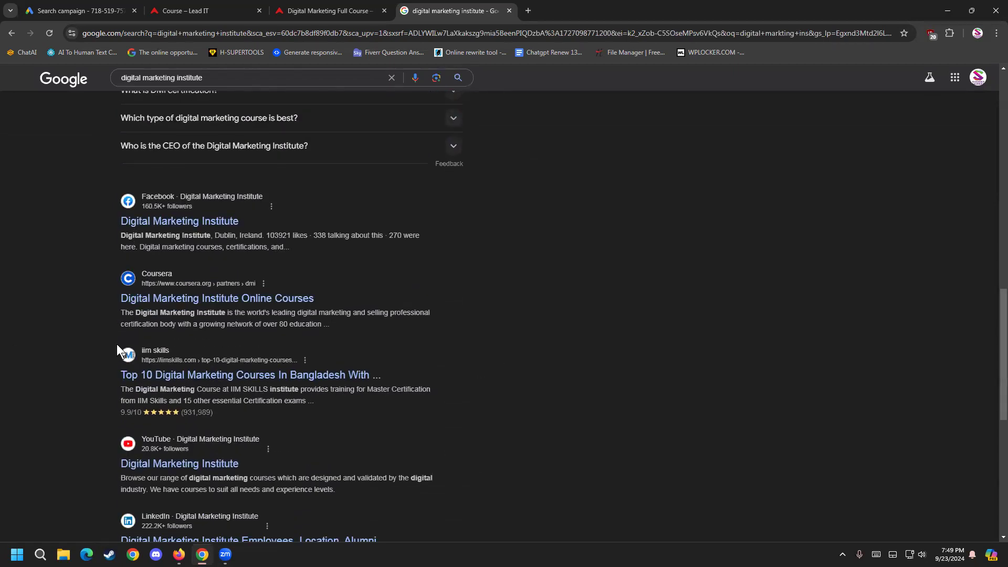
scroll(116, 345, "down", 1)
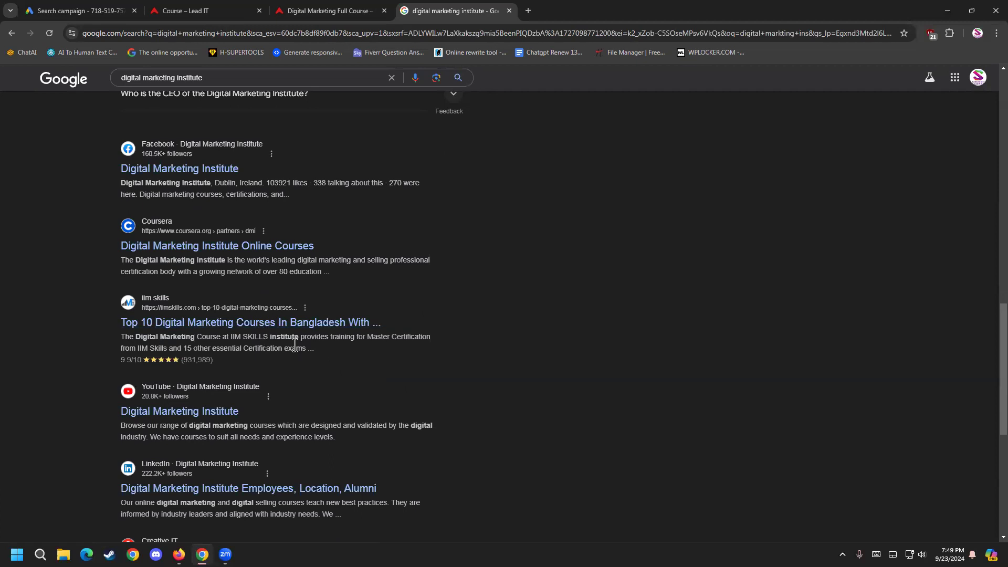
left_click_drag(120, 181, 275, 183)
left_click_drag(321, 271, 112, 257)
right_click(176, 267)
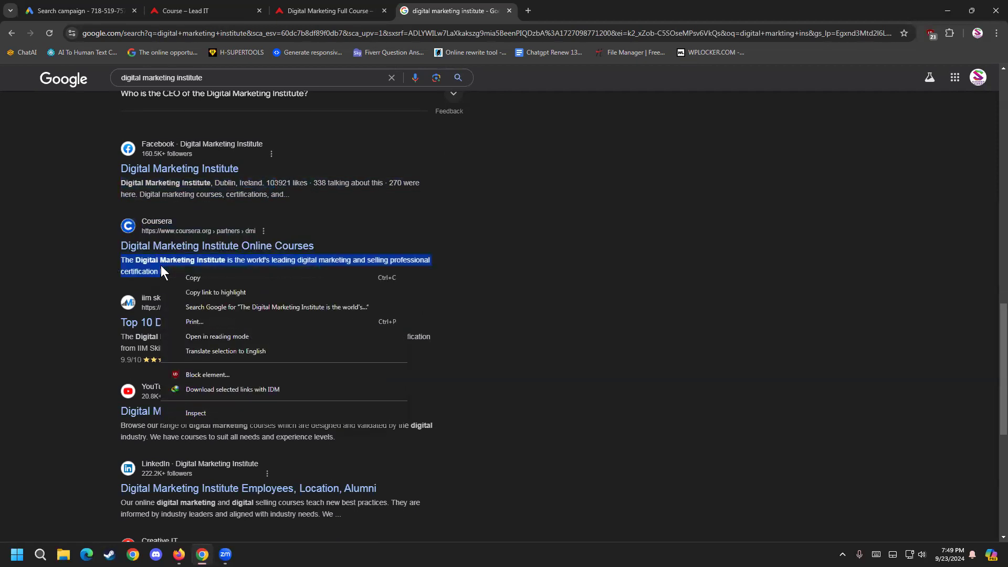
left_click(193, 275)
- Paste the copied Coursera snippet into the ad's first description in Google Ads
left_click(78, 10)
left_click(285, 300)
key("ctrl+v")
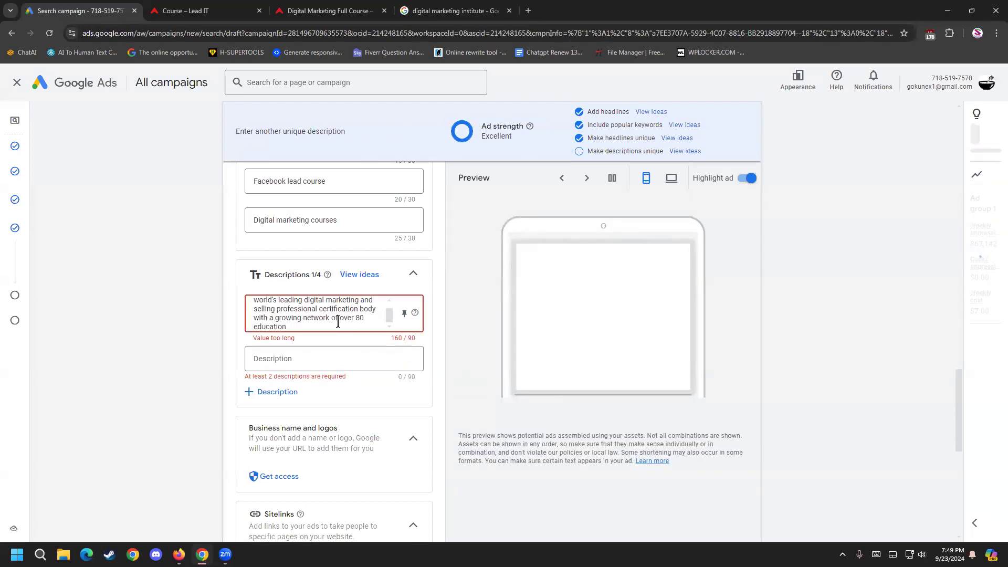
- Shorten the first description to "The Digital Marketing Institute is the world's leading digital marketing"
scroll(346, 329, "up", 3)
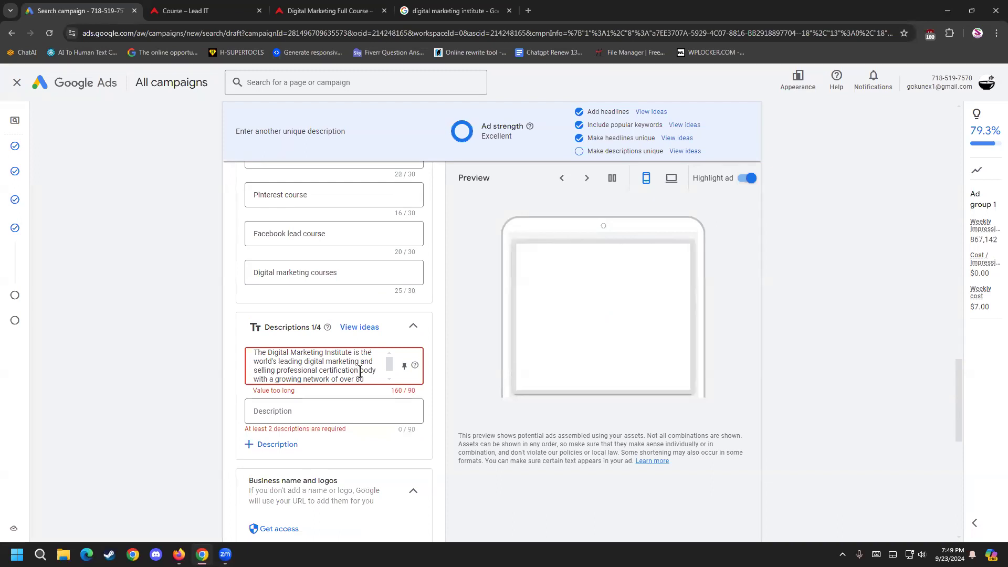
left_click_drag(255, 380, 370, 413)
key("BackSpace")
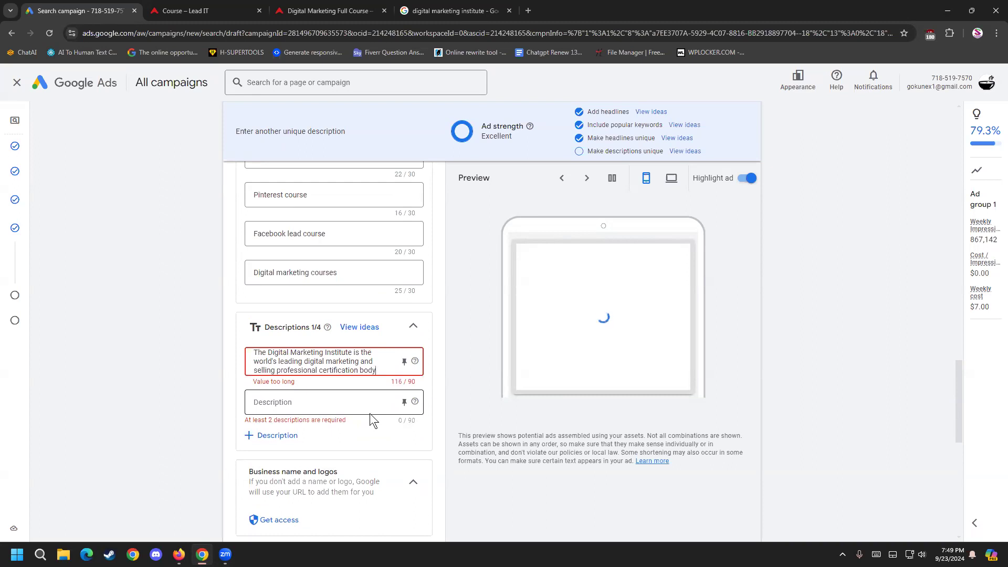
key("BackSpace")
key("BackSpace")
key("BackSpace")
key("BackSpace")
key("BackSpace")
key("BackSpace")
key("BackSpace")
key("BackSpace")
key("BackSpace")
key("BackSpace")
key("BackSpace")
key("BackSpace")
key("BackSpace")
key("BackSpace")
key("BackSpace")
key("BackSpace")
key("BackSpace")
key("BackSpace")
key("BackSpace")
key("BackSpace")
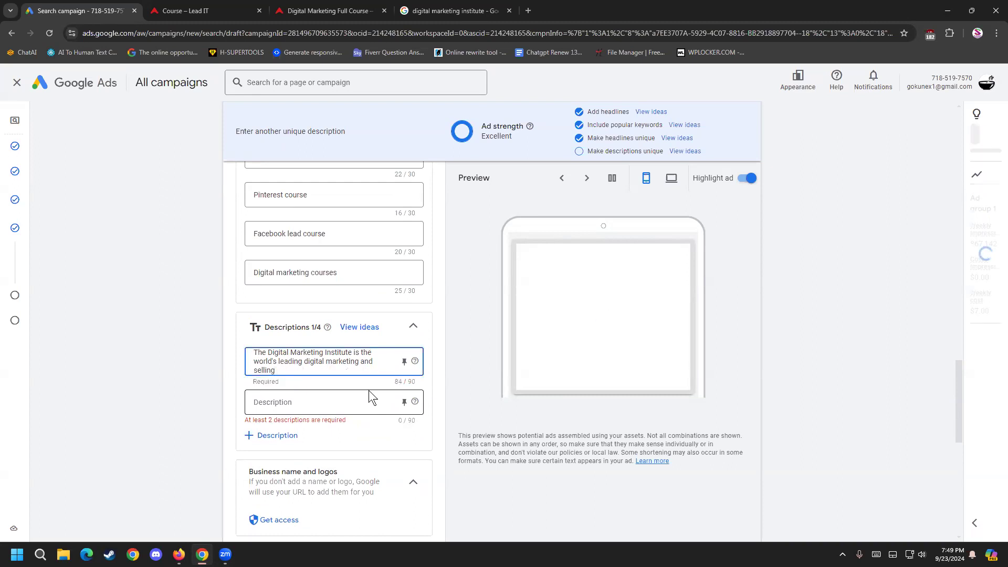
key("BackSpace")
key("BackSpace")
key("BackSpace")
key("BackSpace")
key("BackSpace")
key("BackSpace")
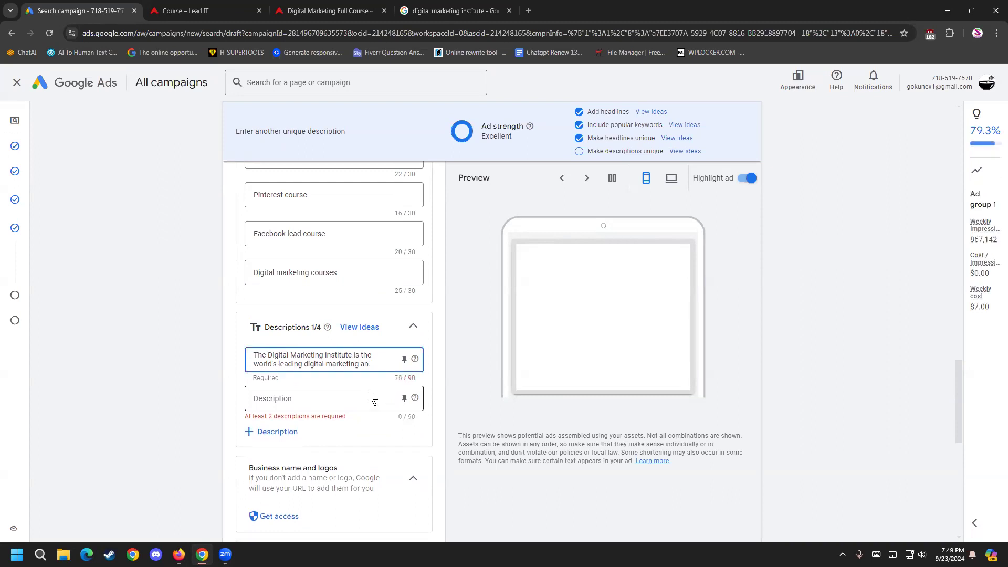
key("BackSpace")
key("BackSpace")
key("BackSpace")
left_click(165, 377)
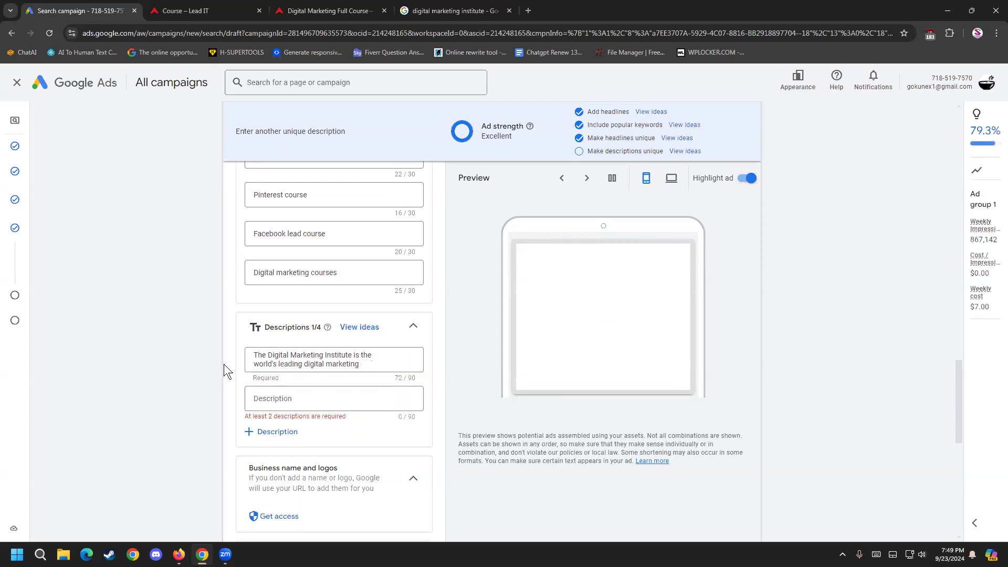
- Switch to the Google results and copy the LinkedIn snippet from "Our online digital marketing" to "aligned with industry needs."
left_click(451, 11)
scroll(53, 367, "down", 2)
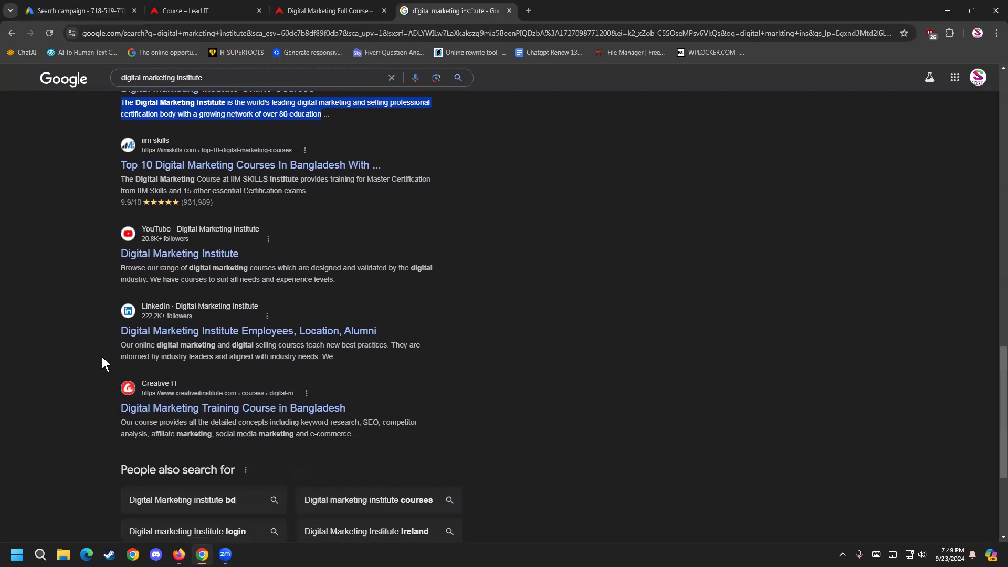
left_click_drag(120, 351, 319, 356)
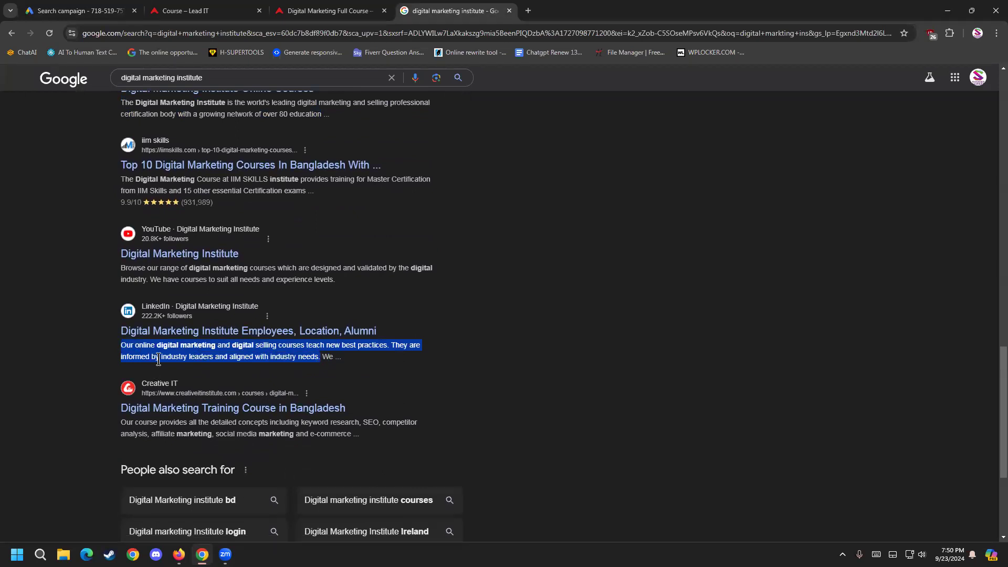
right_click(158, 359)
left_click(189, 370)
- Return to the Google Ads draft and paste the copied LinkedIn snippet into the second description
left_click(274, 7)
left_click(223, 8)
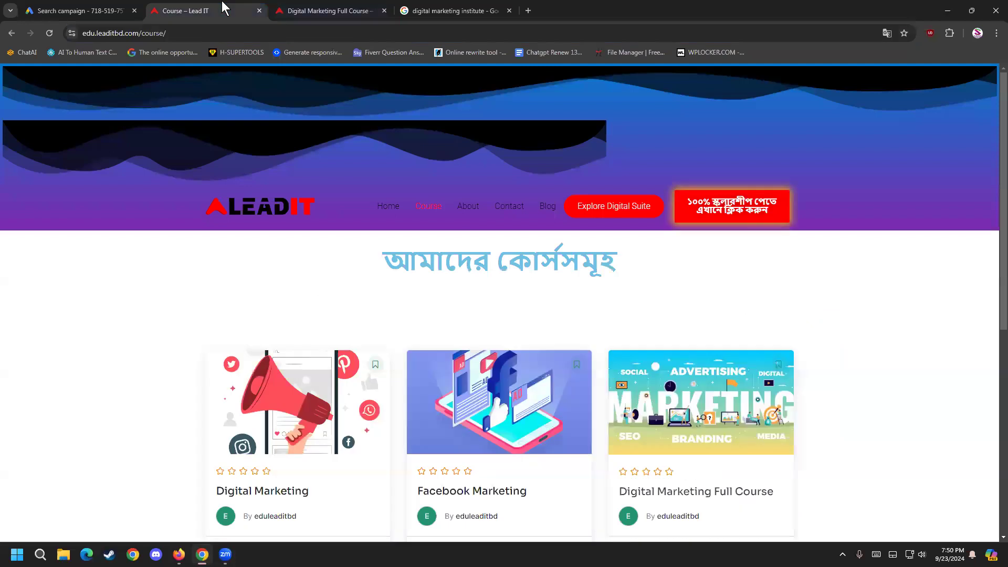
left_click(40, 6)
left_click(295, 398)
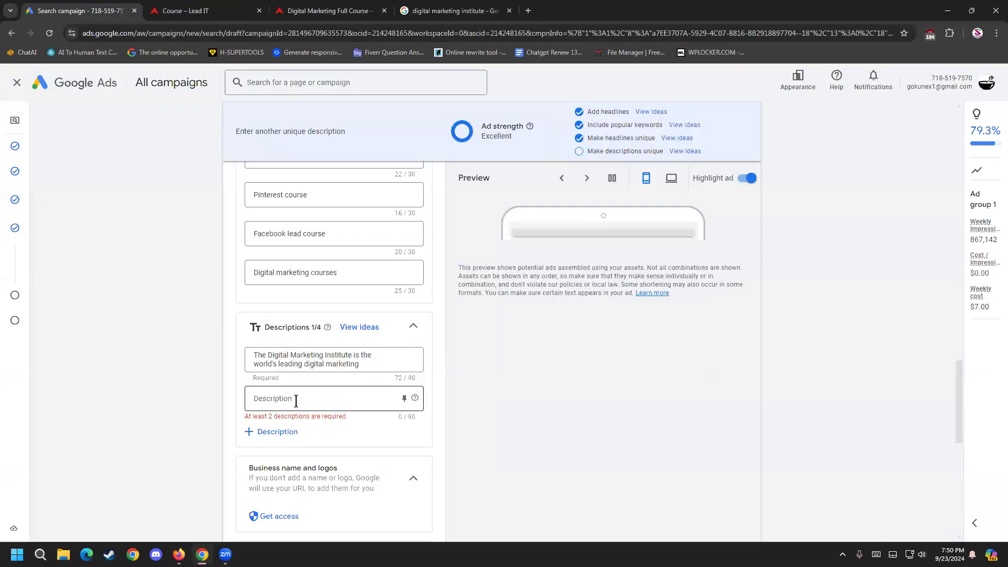
key("ctrl+v")
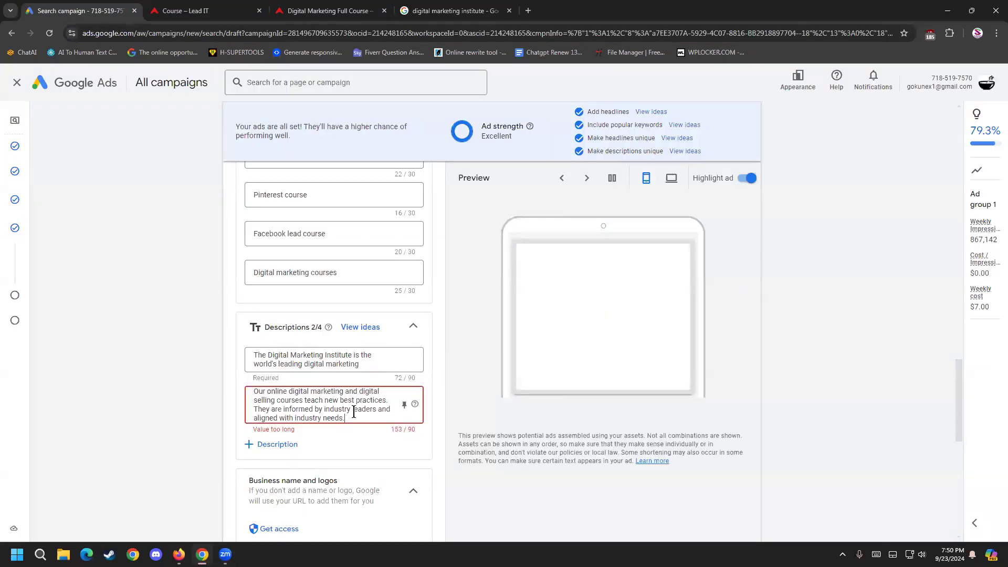
- Shorten the second description to "Our online digital marketing and digital selling courses teach new best practices."
scroll(352, 410, "up", 1)
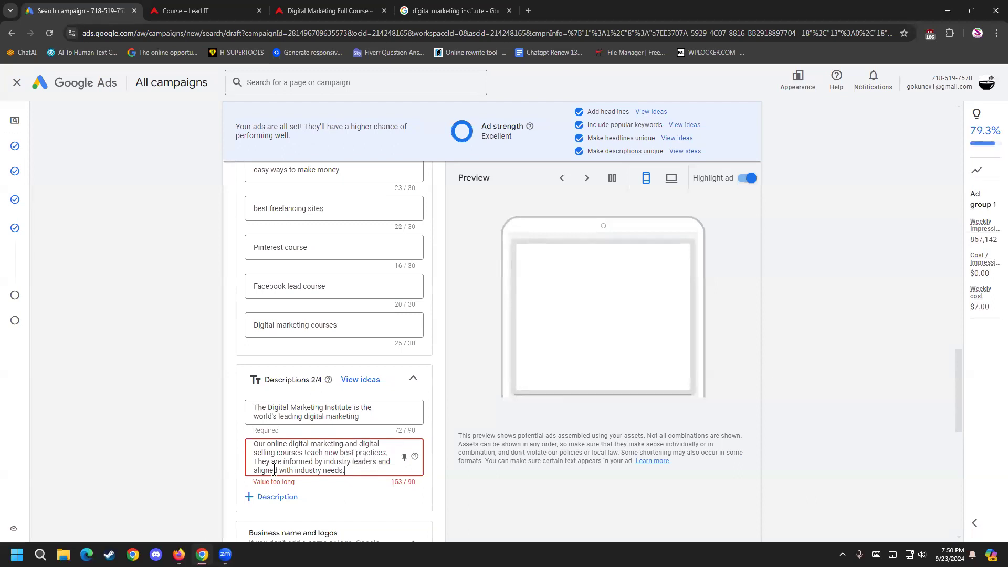
left_click_drag(254, 462, 347, 481)
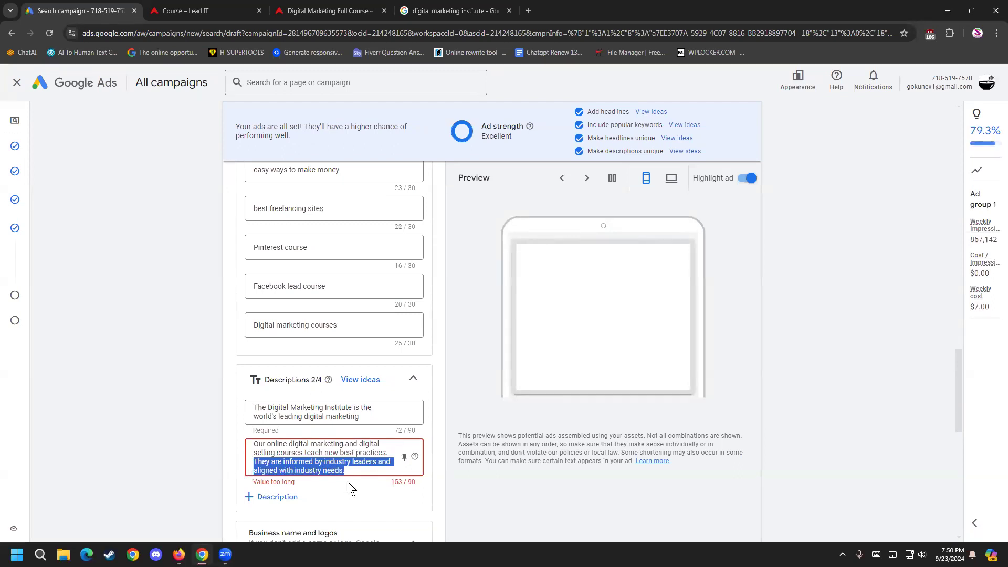
key("BackSpace")
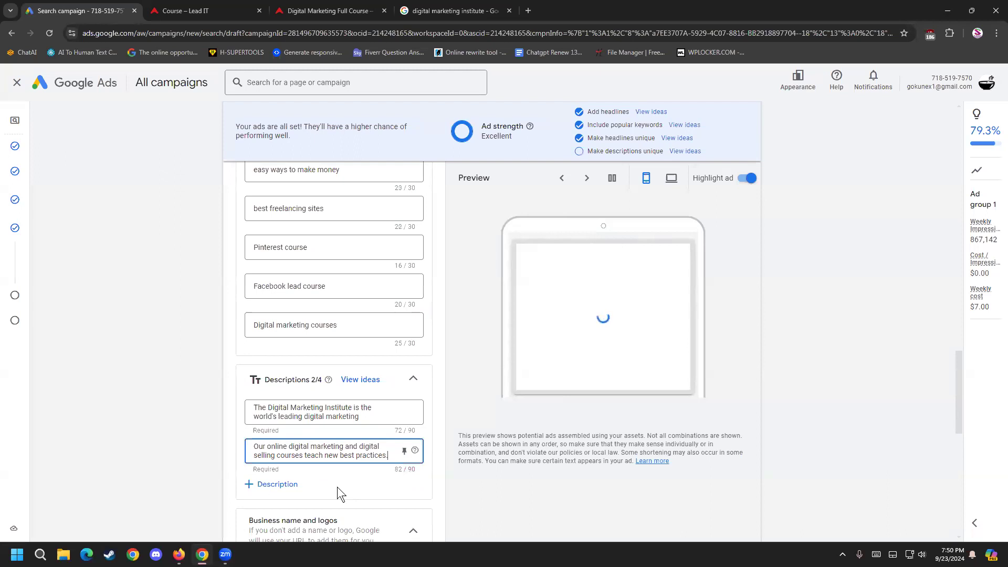
left_click(168, 459)
- Look through the Google results for "digital marketing institute" for more description text, and return to the Google Ads draft
left_click(449, 2)
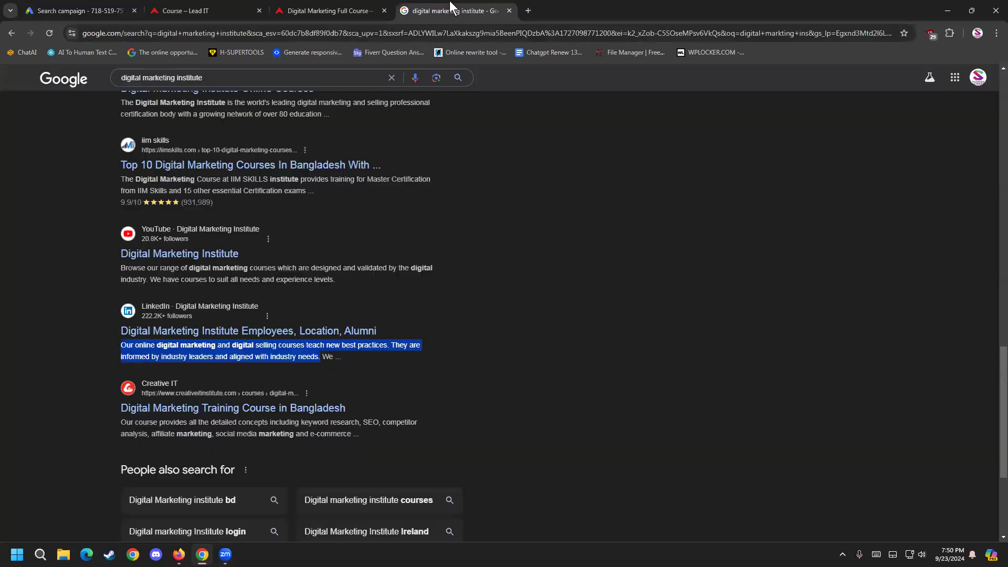
scroll(47, 396, "down", 2)
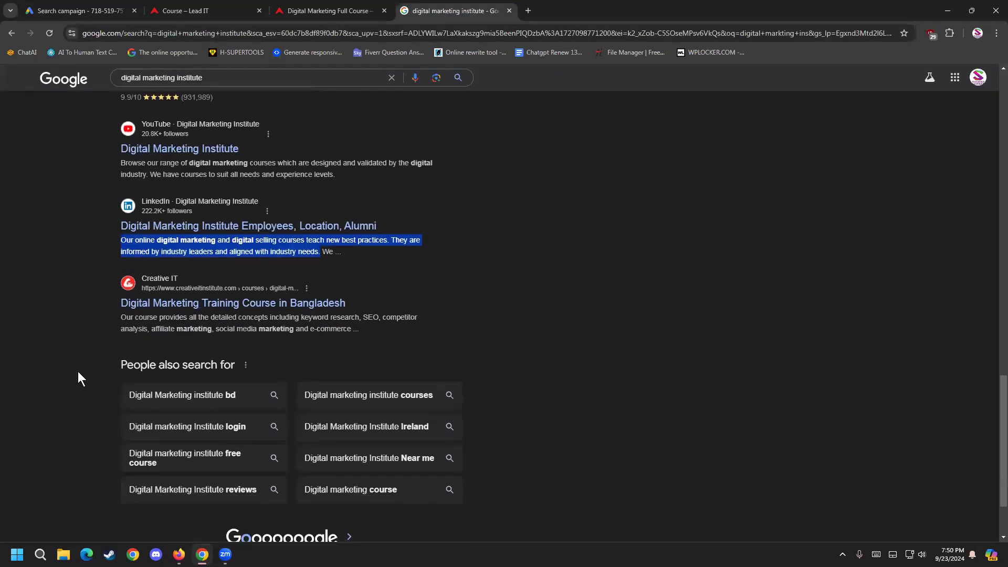
scroll(94, 346, "down", 1)
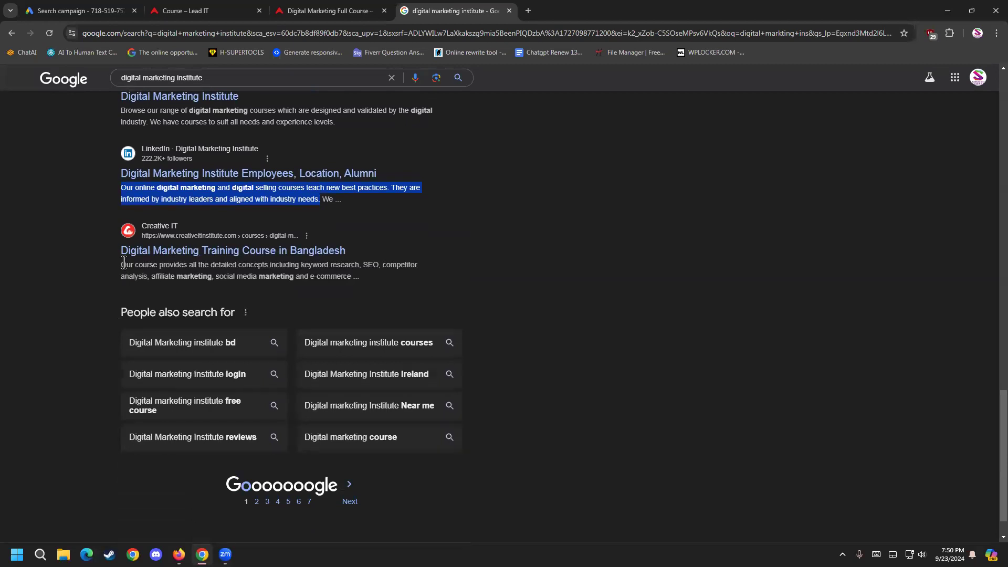
scroll(124, 263, "up", 10)
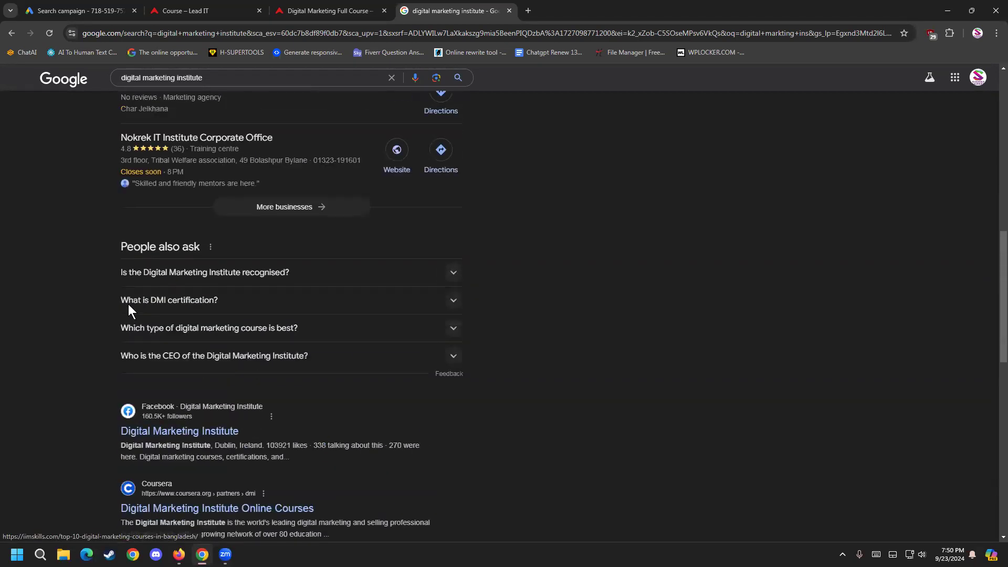
scroll(128, 307, "up", 2)
scroll(128, 320, "down", 4)
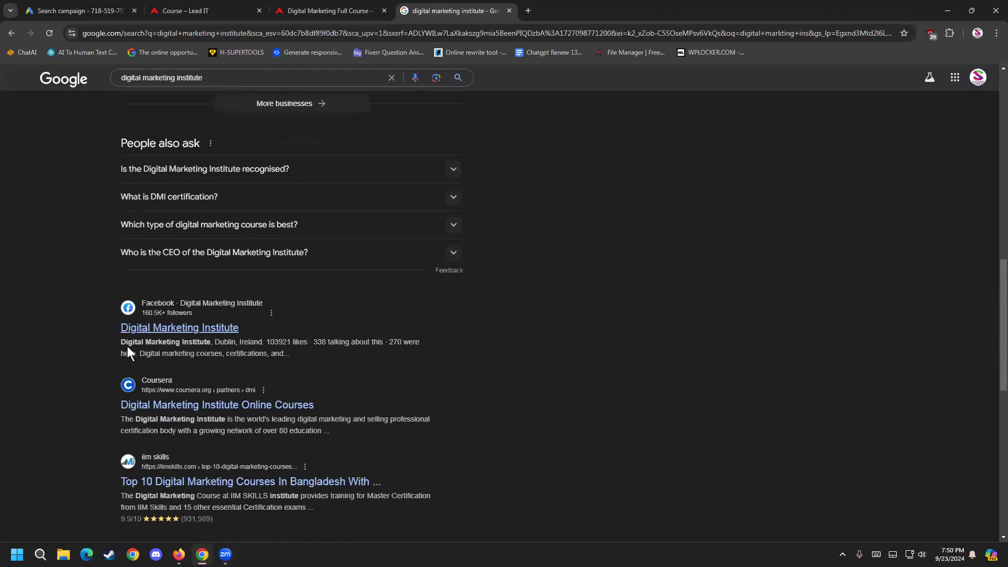
left_click_drag(126, 341, 137, 342)
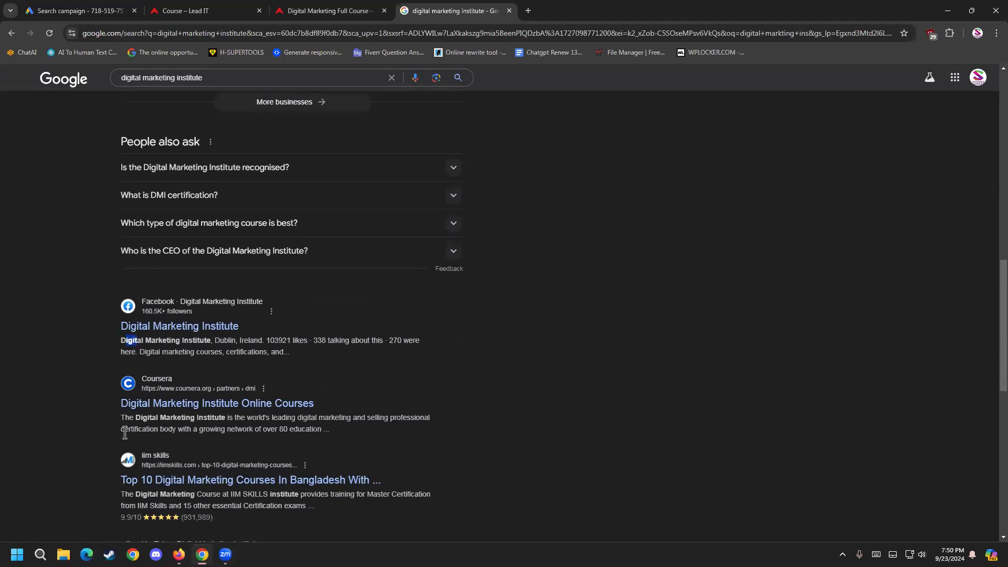
left_click_drag(126, 418, 185, 429)
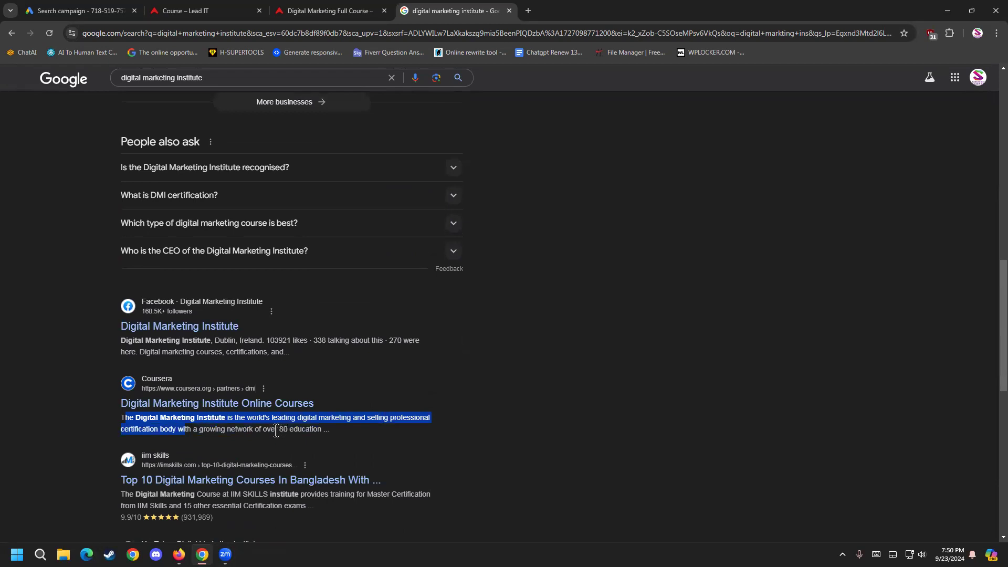
left_click(254, 430)
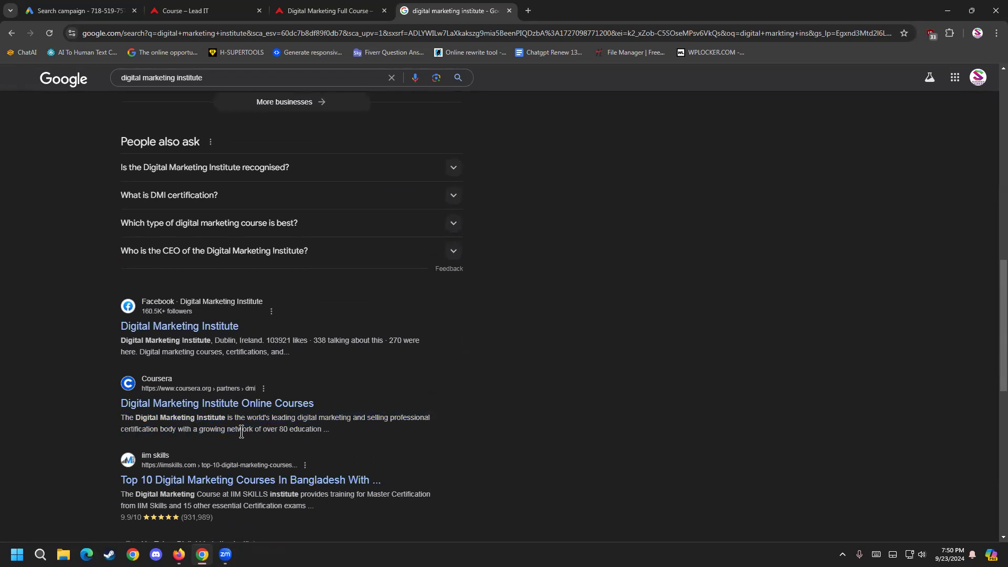
left_click(193, 9)
left_click(97, 9)
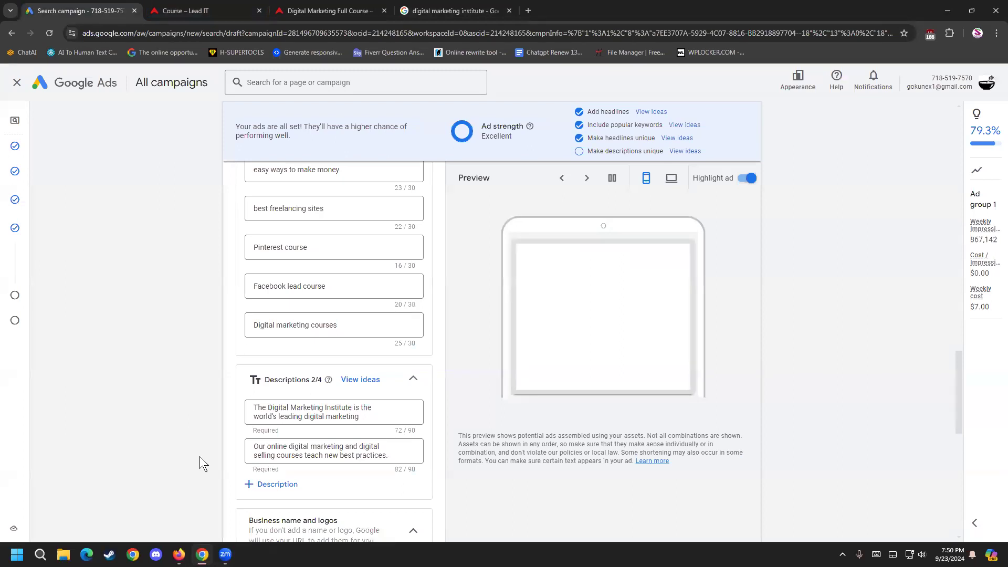
- Add a third description field, and copy the Creative IT snippet from "Our course provides" to "competitor analysis," in the Google results
scroll(231, 454, "down", 1)
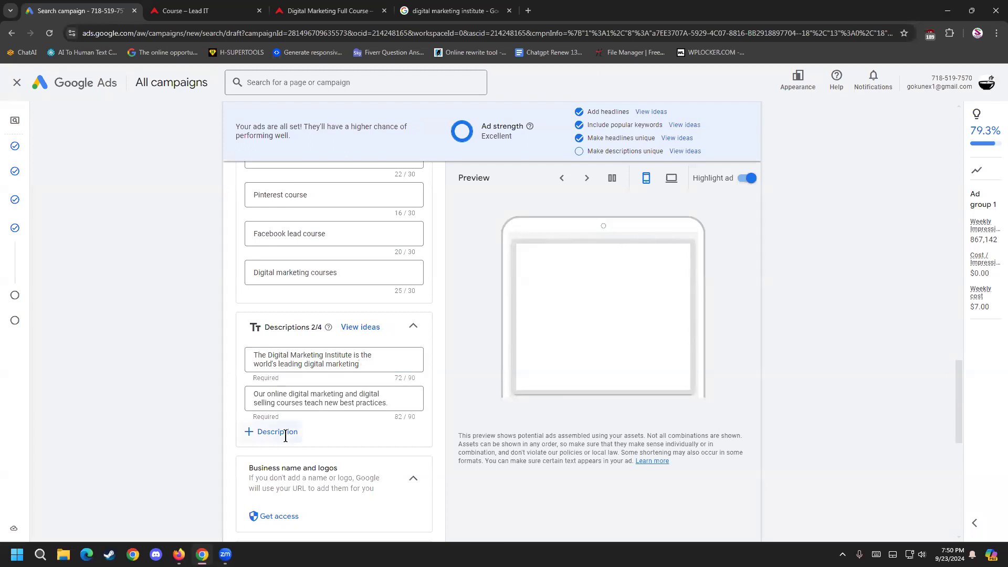
left_click(279, 433)
left_click(416, 3)
scroll(71, 367, "down", 3)
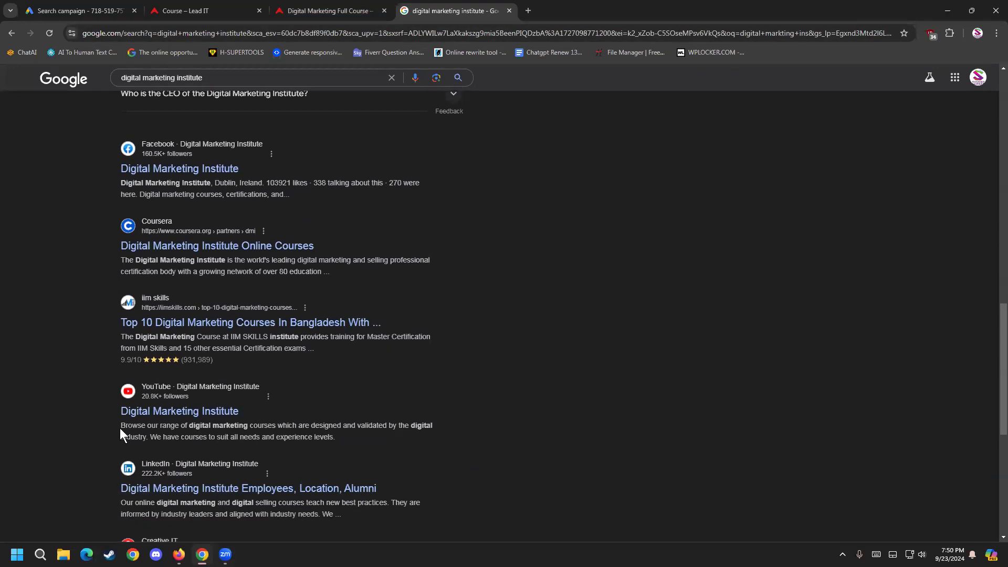
scroll(119, 427, "down", 3)
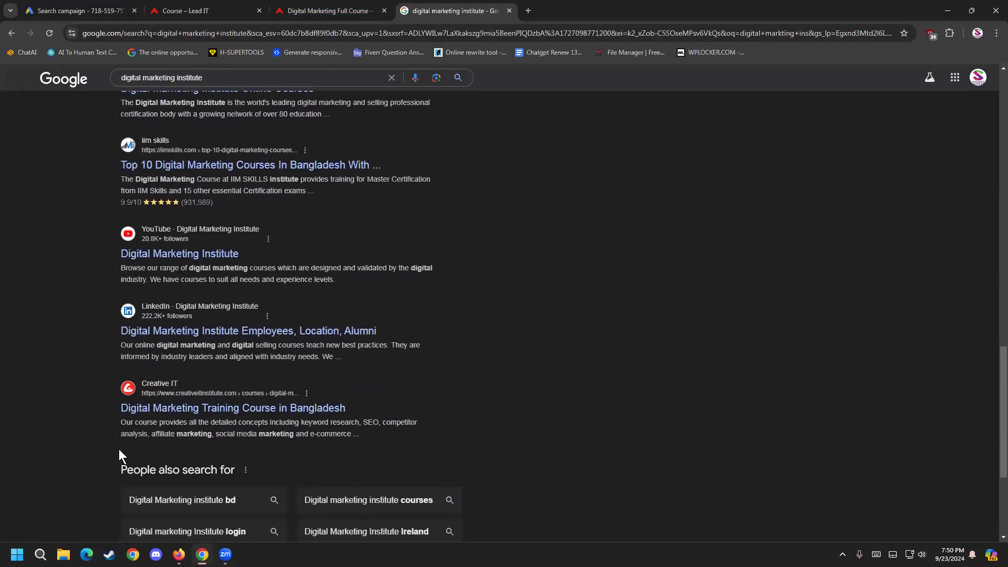
scroll(118, 449, "down", 2)
left_click_drag(122, 322, 148, 328)
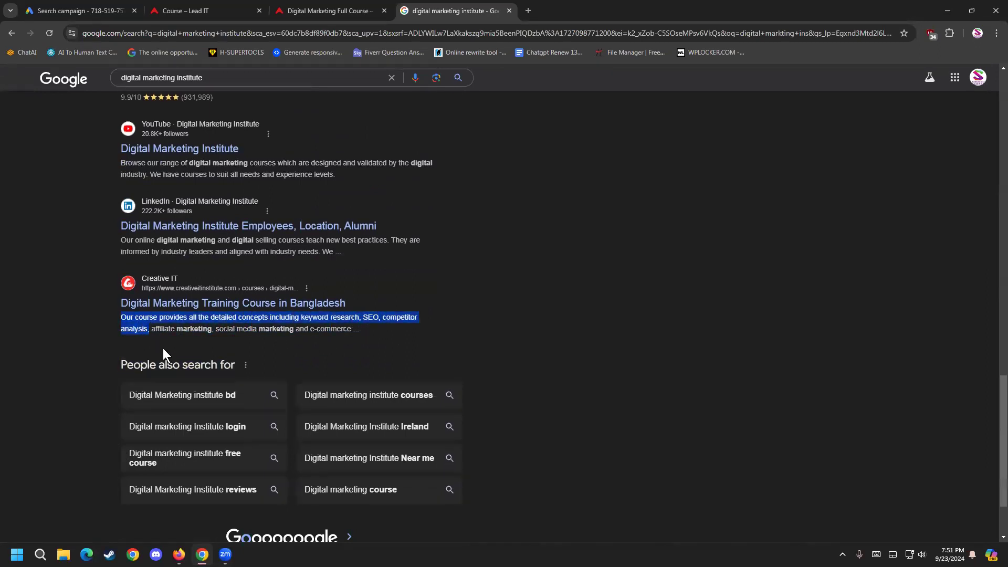
- Return to the Google Ads draft and paste the copied Creative IT snippet into the third description
left_click(95, 10)
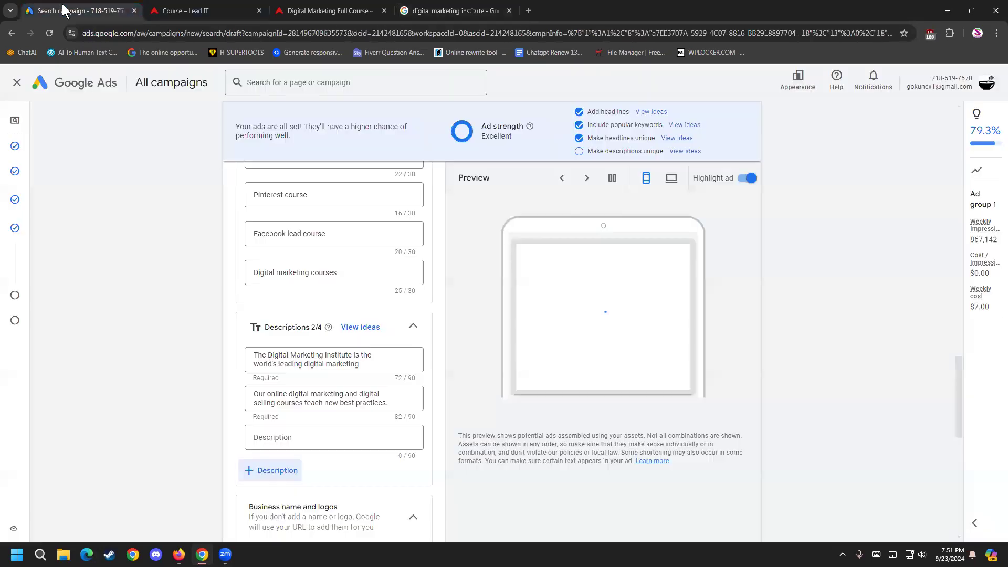
left_click(278, 437)
type("Our course provides all the detailed concepts including keyword research, SEO, competitor analysis,")
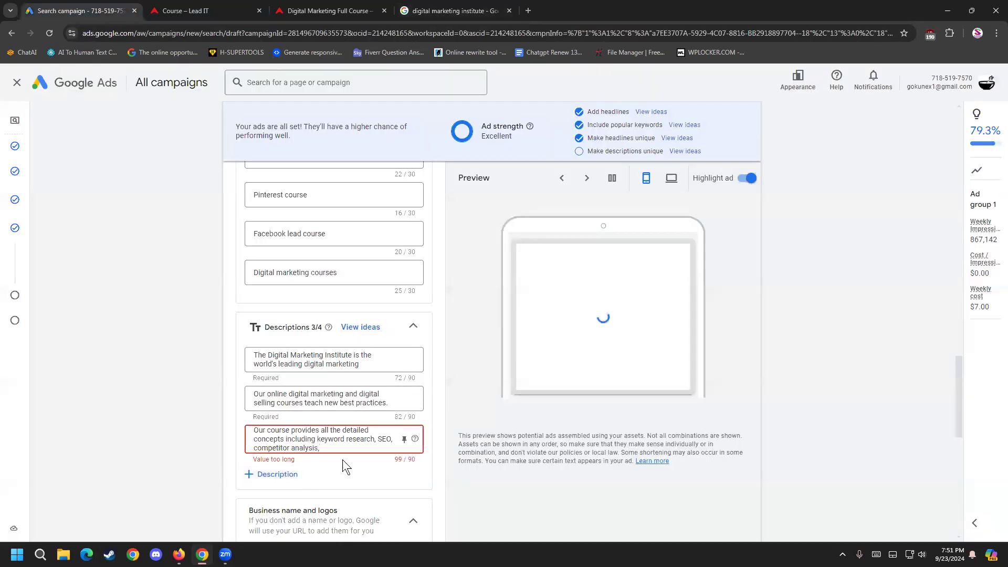
- Shorten the third description to "Our course provides all the detailed concepts including keyword research, SEO"
key("BackSpace")
key("BackSpace")
key("BackSpace")
key("BackSpace")
key("BackSpace")
key("BackSpace")
key("BackSpace")
key("BackSpace")
key("BackSpace")
key("BackSpace")
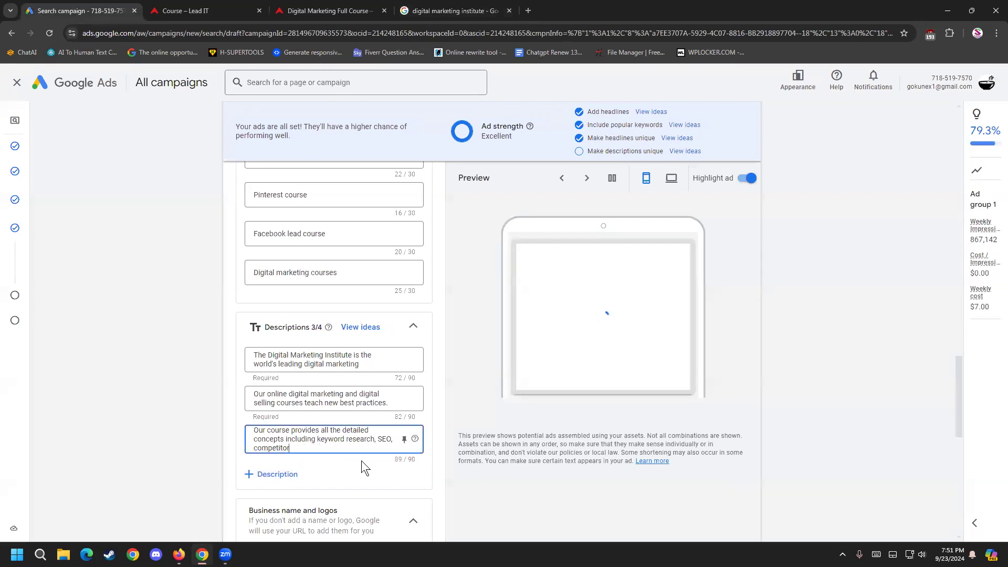
key("BackSpace")
key("BackSpace")
key("BackSpace")
key("BackSpace")
key("BackSpace")
key("BackSpace")
key("BackSpace")
key("BackSpace")
key("BackSpace")
key("BackSpace")
key("BackSpace")
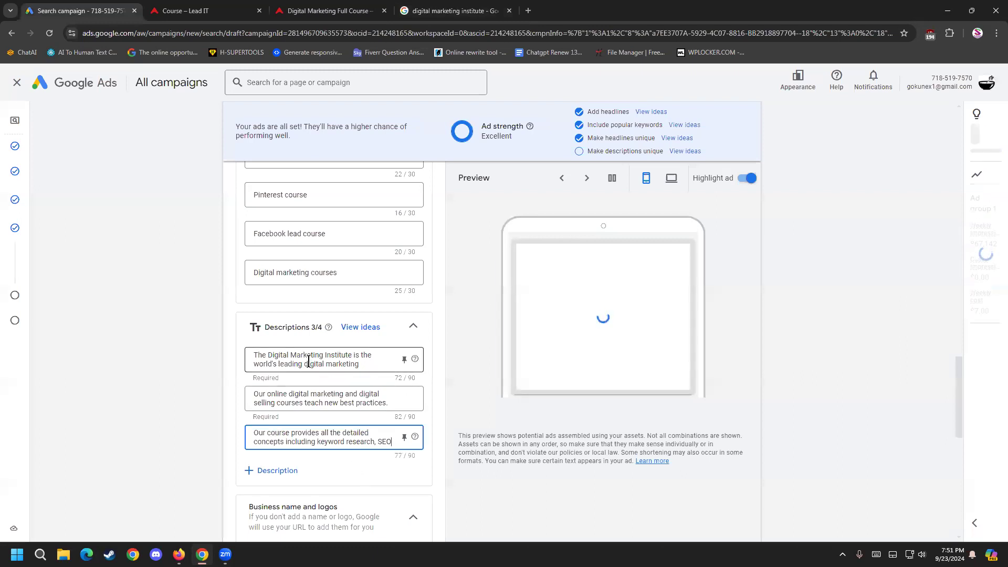
left_click(252, 395)
left_click(273, 437)
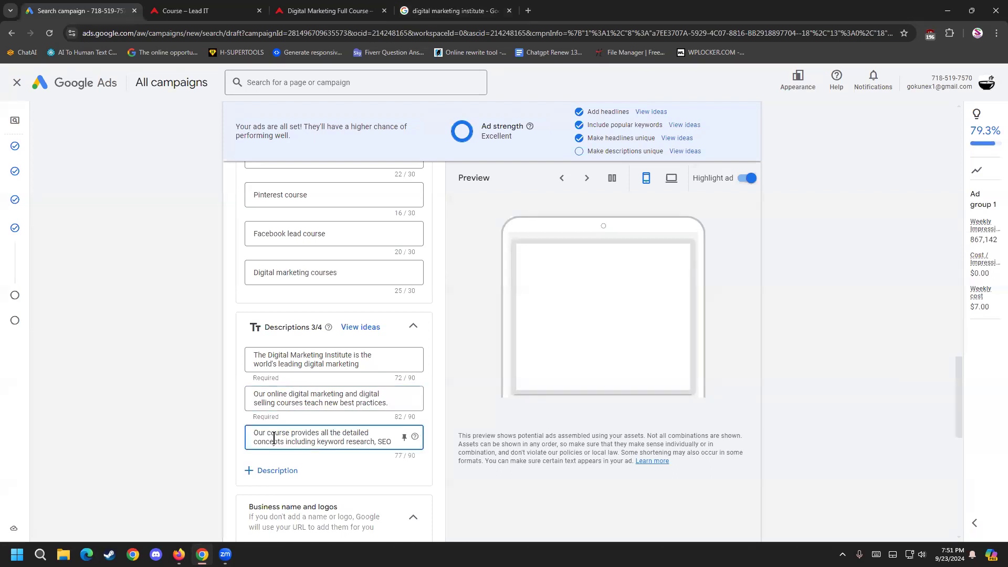
- Switch to the Google results, open the second results page and copy the full Online Marketing Institute snippet
left_click(441, 3)
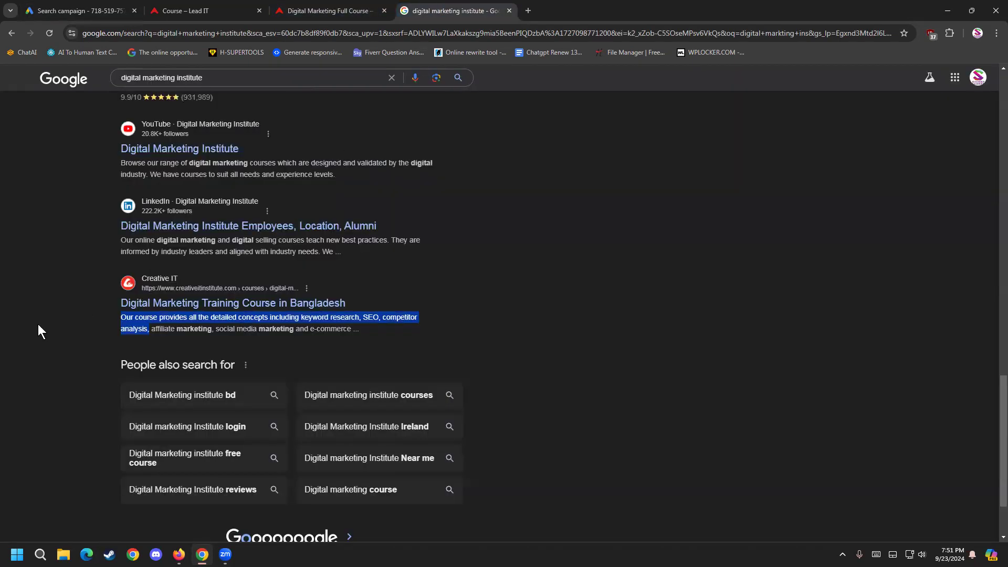
scroll(72, 373, "up", 2)
scroll(74, 377, "down", 2)
scroll(86, 393, "down", 2)
scroll(89, 398, "up", 5)
scroll(113, 404, "down", 5)
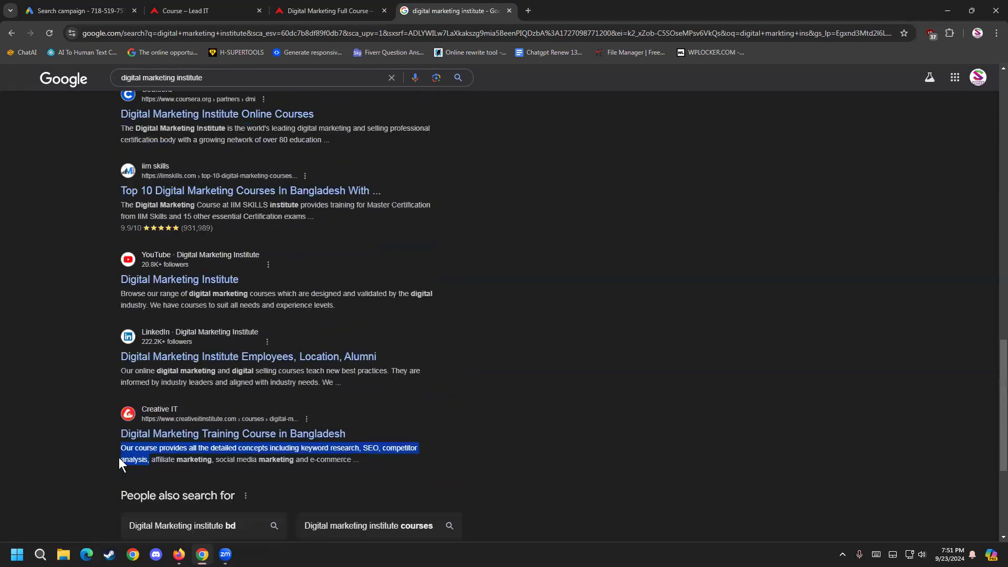
left_click(343, 460)
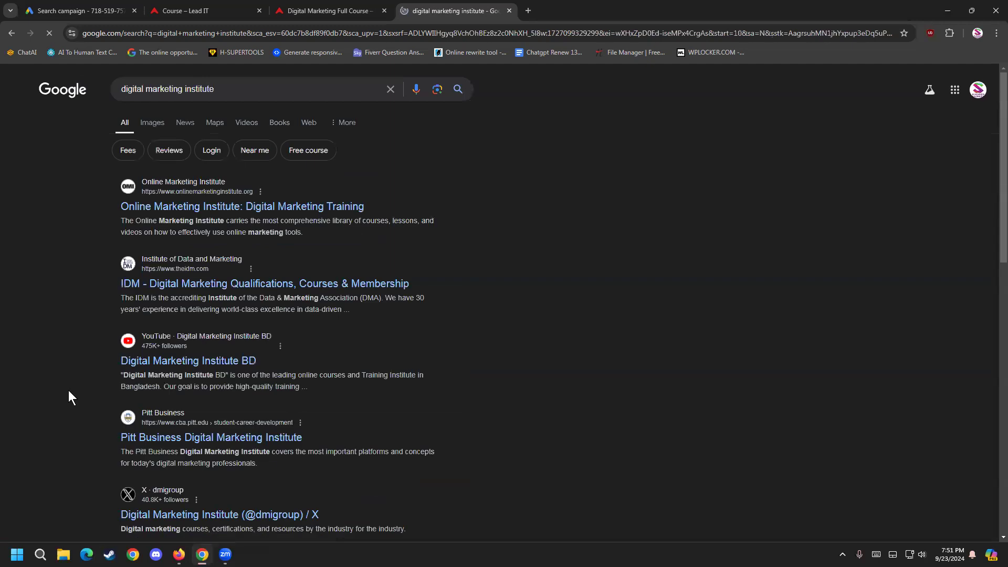
mouse_move(125, 225)
left_mouse_down()
mouse_move(307, 227)
mouse_move(117, 216)
left_mouse_up()
key("ctrl+c")
left_click(308, 231)
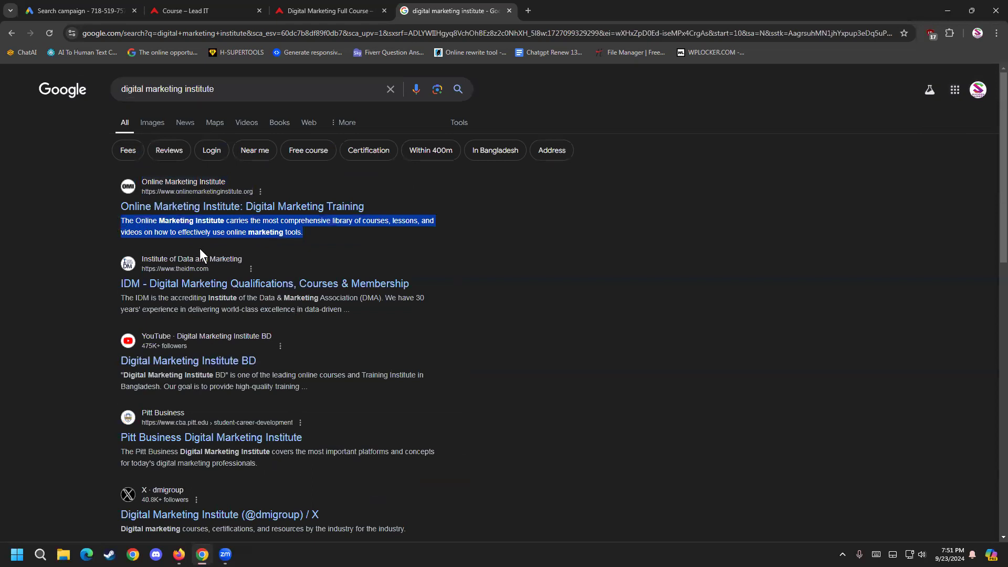
- Return to the Google Ads draft, add a fourth description and paste the Online Marketing Institute snippet into it
left_click(105, 7)
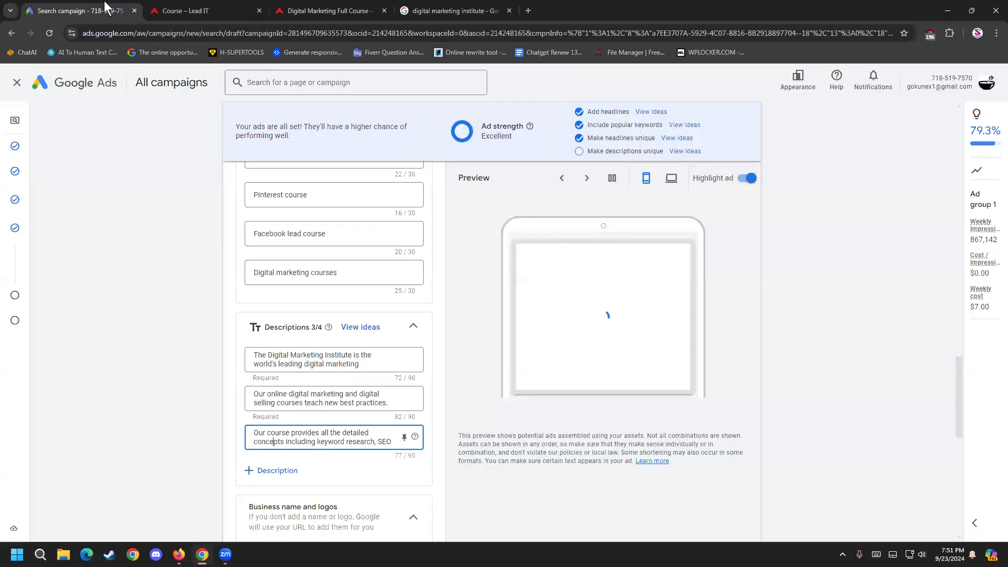
left_click(284, 469)
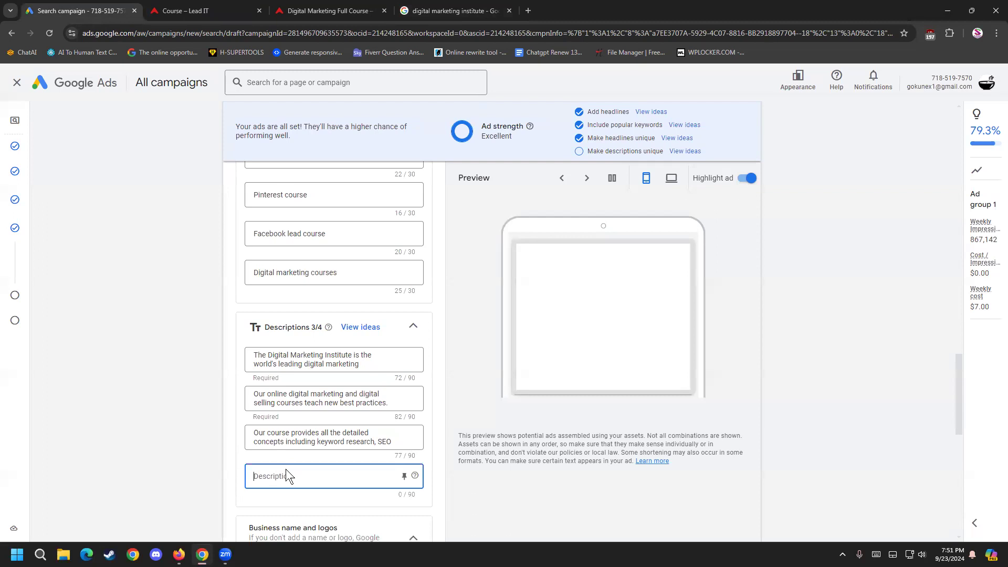
key("ctrl+v")
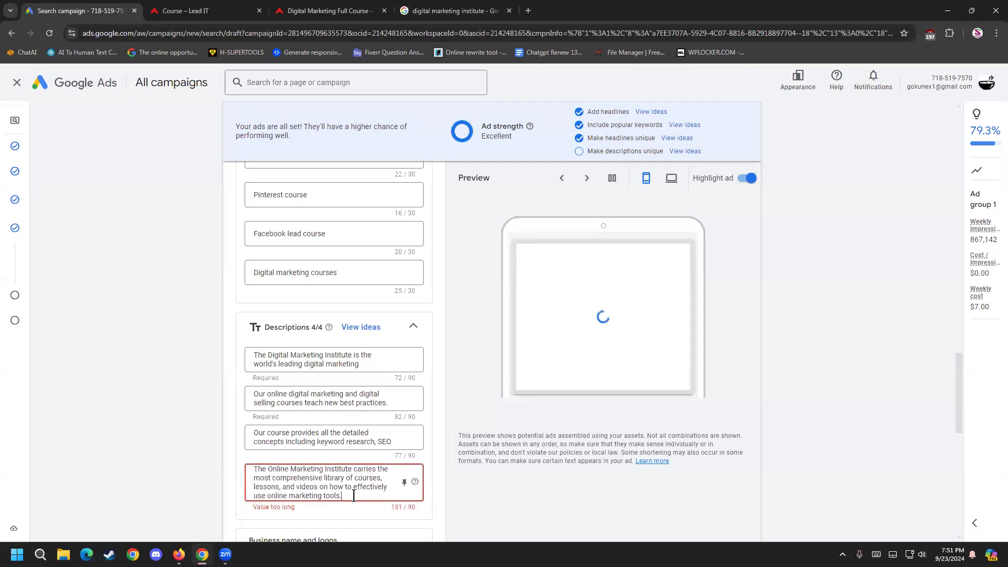
- Shorten the fourth description to "The Online Marketing Institute carries the most comprehensive library of courses,"
left_click_drag(353, 495, 319, 489)
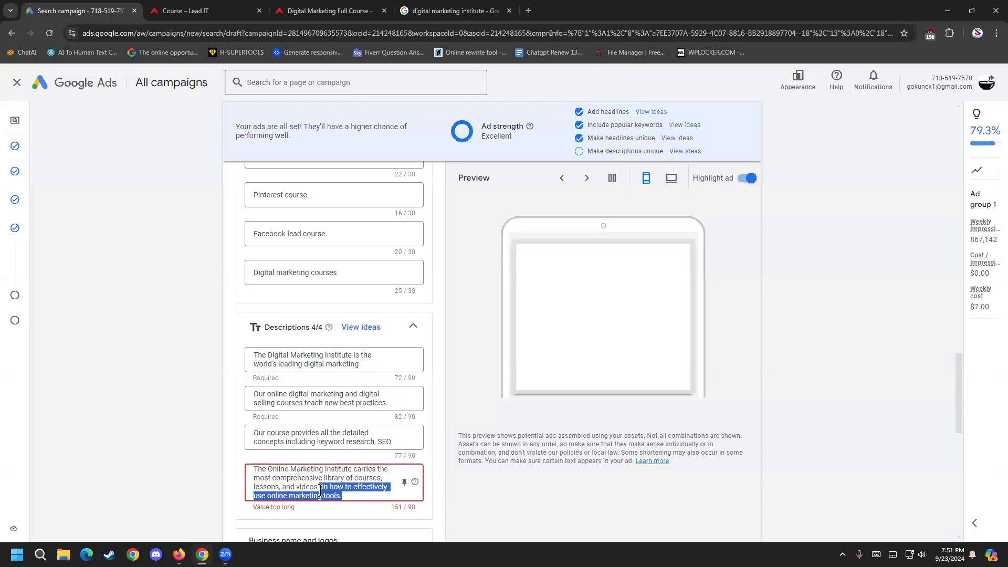
left_click_drag(321, 490, 280, 487)
key("BackSpace")
key("BackSpace")
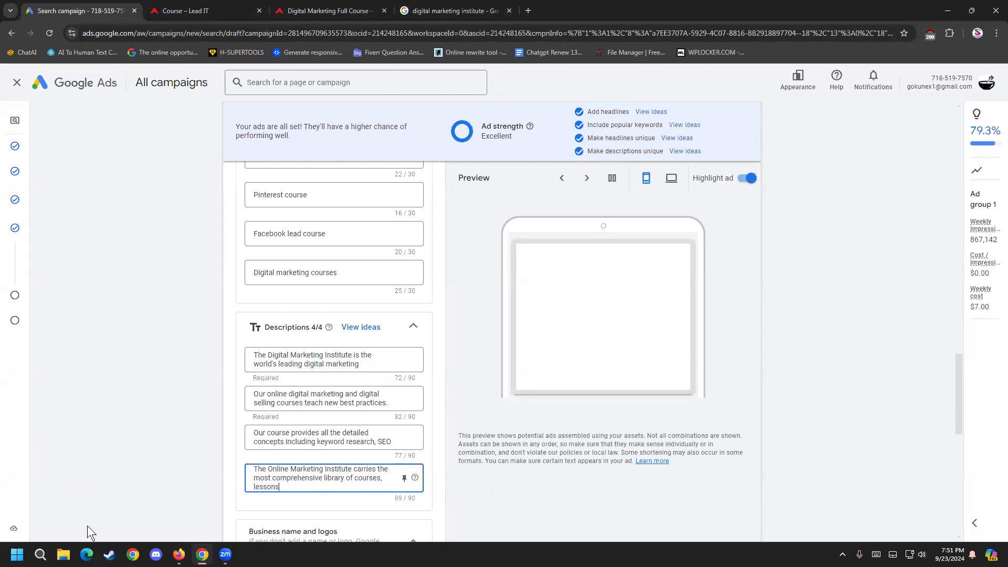
key("BackSpace")
key("BackSpace")
key("BackSpace")
key("BackSpace")
key("BackSpace")
key("BackSpace")
key("BackSpace")
key("BackSpace")
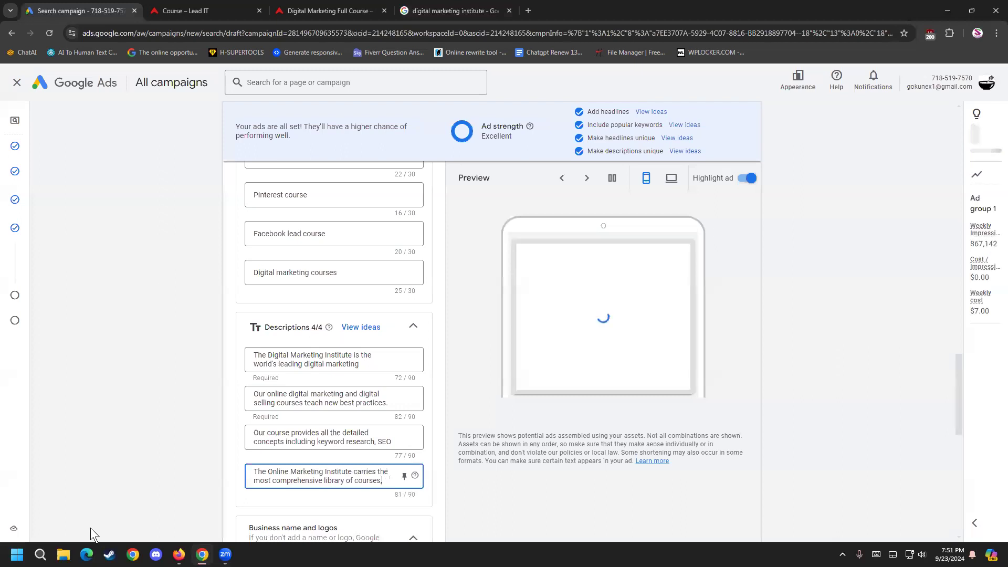
- Replace the comma at the end of the fourth ad description with a period
key("BackSpace")
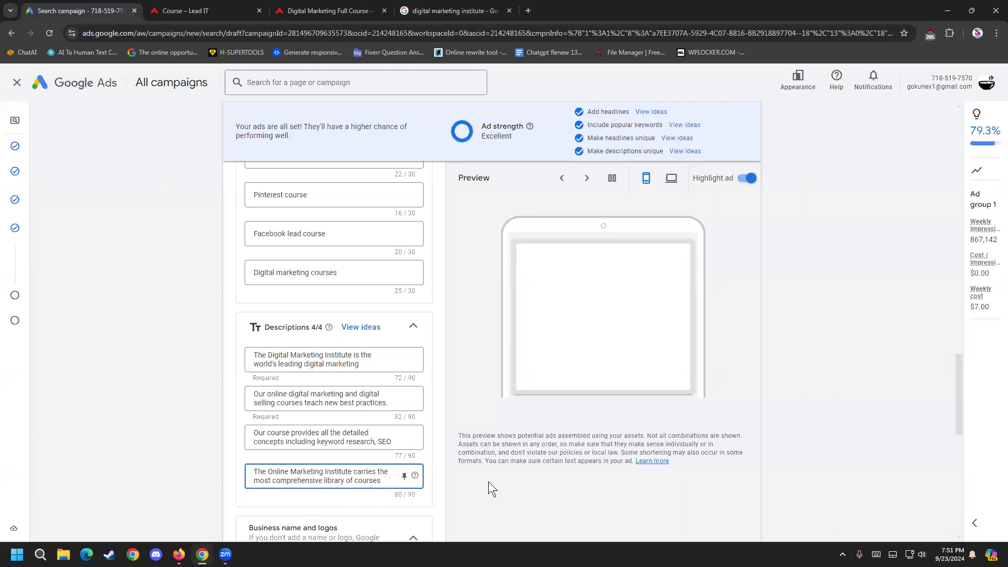
scroll(488, 477, "down", 1)
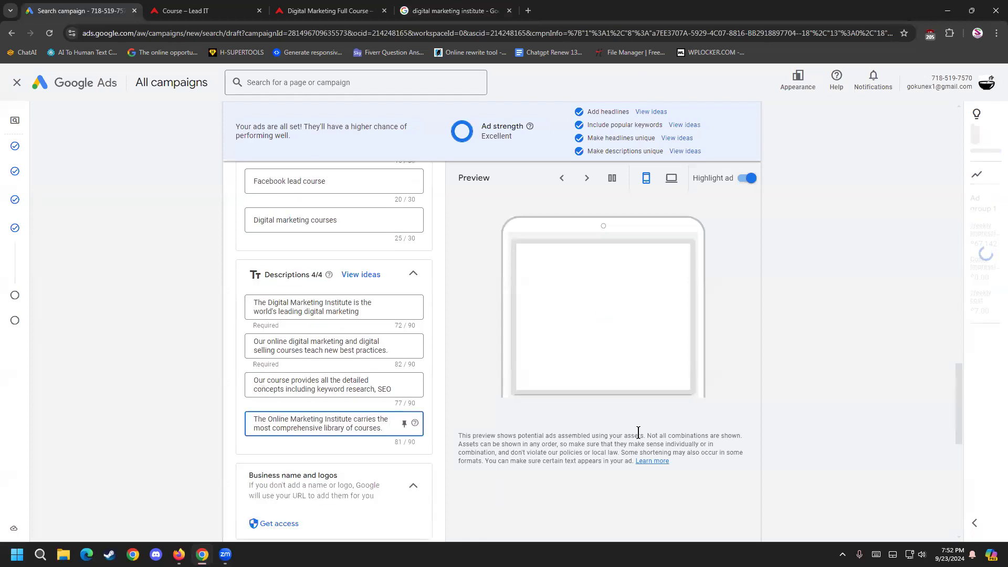
- Reread the Online Marketing Institute snippet in the search results and review the ad's descriptions, business name and sitelinks sections
left_click(467, 8)
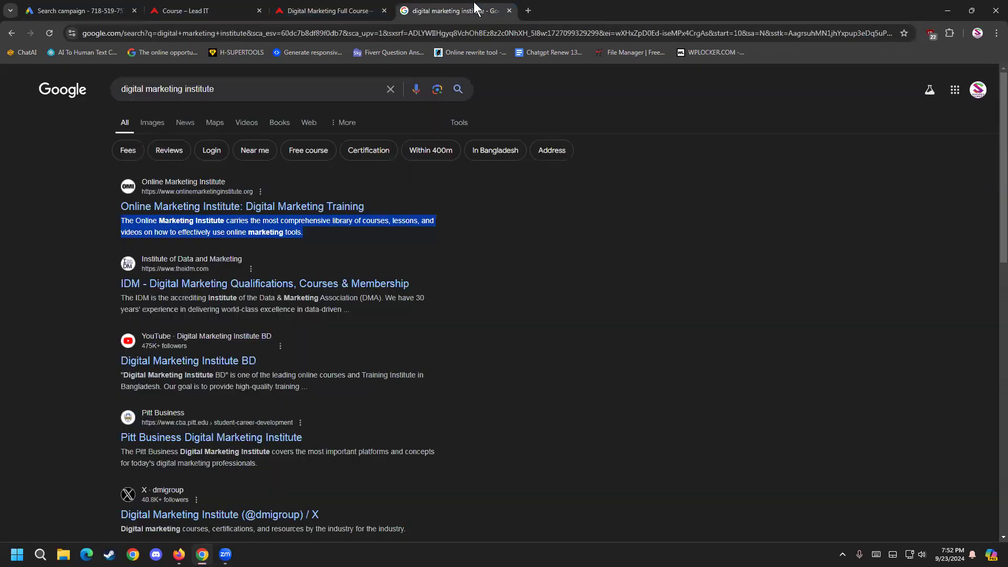
left_click(288, 233)
left_click_drag(306, 233, 127, 224)
left_click(128, 228)
scroll(120, 317, "down", 1)
left_click(73, 9)
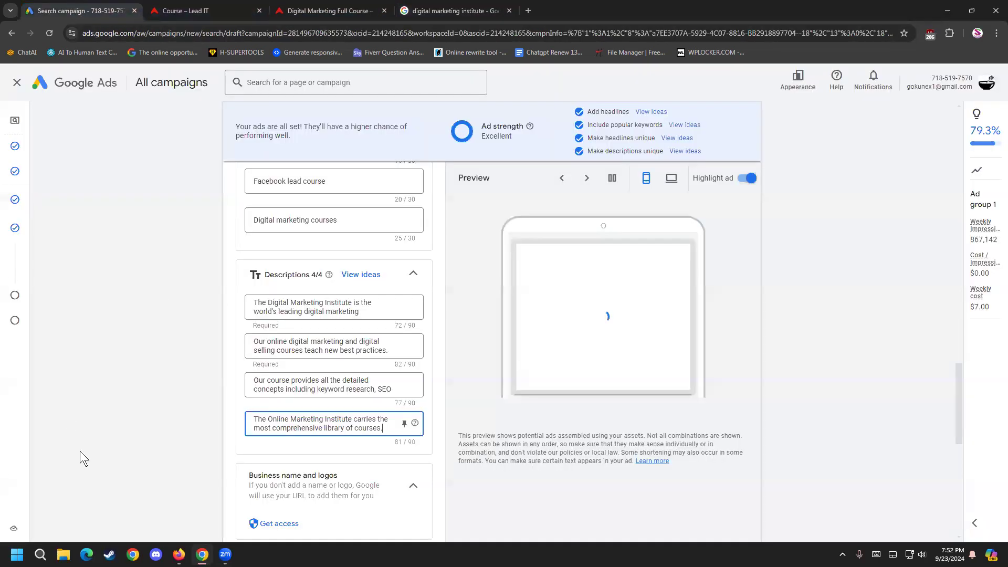
scroll(198, 449, "down", 3)
scroll(212, 402, "up", 3)
scroll(176, 373, "down", 4)
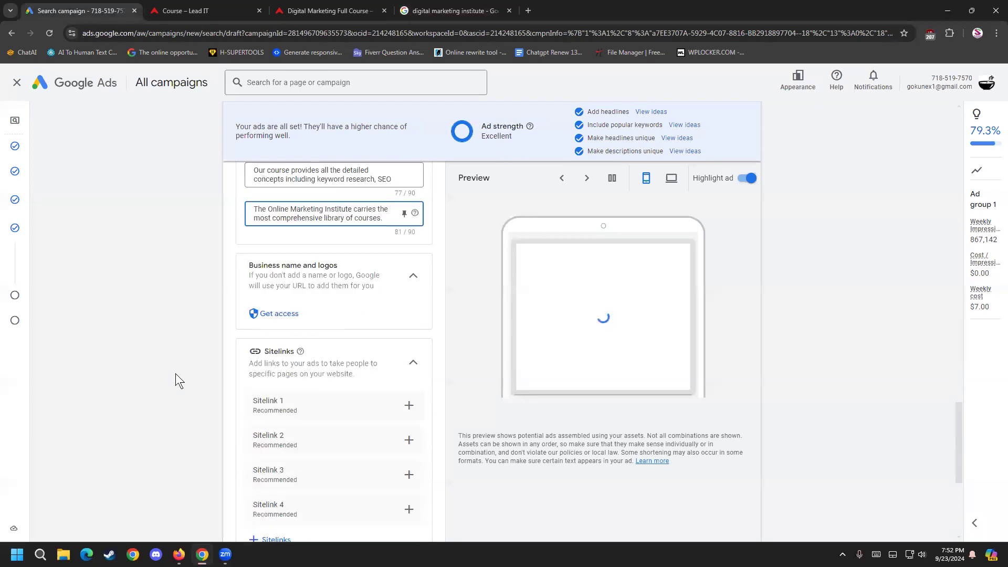
scroll(176, 374, "up", 1)
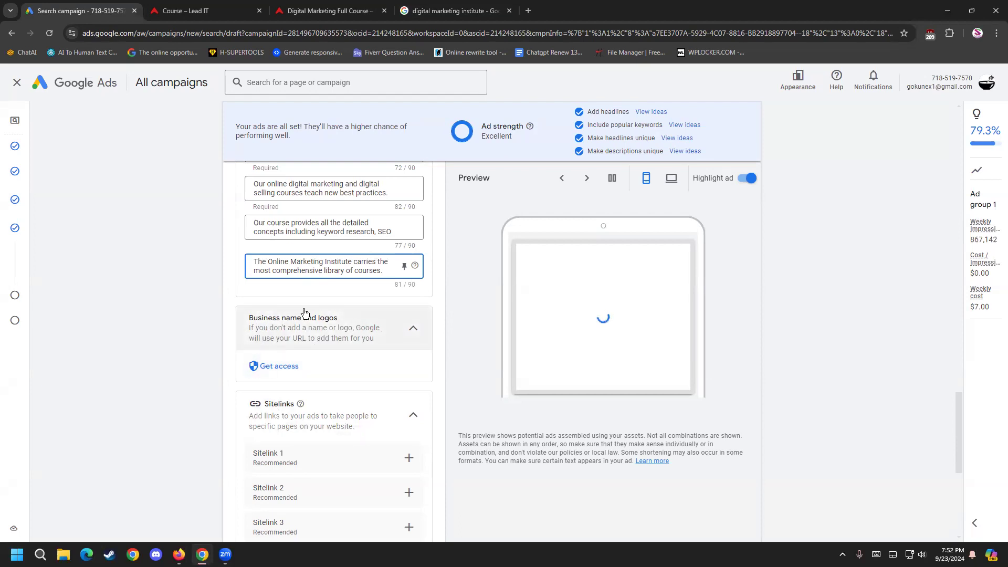
left_click(152, 297)
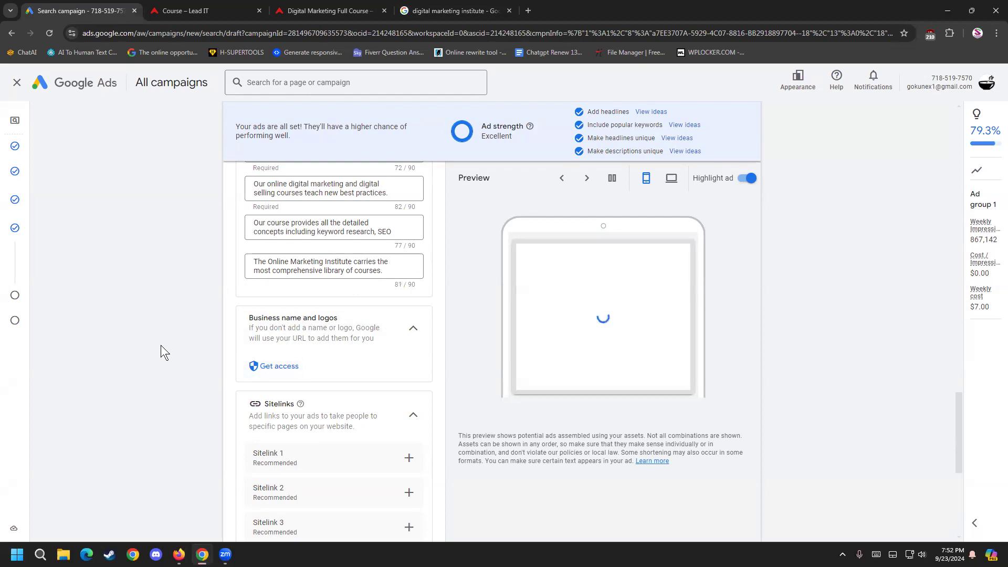
- Browse the first page of Google results for "digital marketing institute" and examine the sub-links listed under the top website result
left_click(462, 11)
scroll(78, 366, "up", 1)
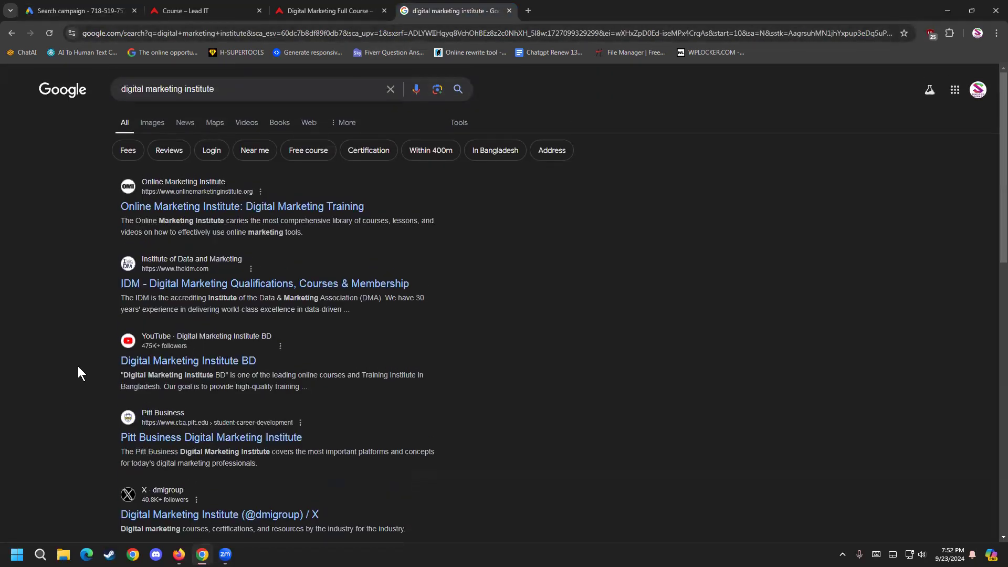
scroll(128, 320, "down", 6)
scroll(145, 347, "down", 7)
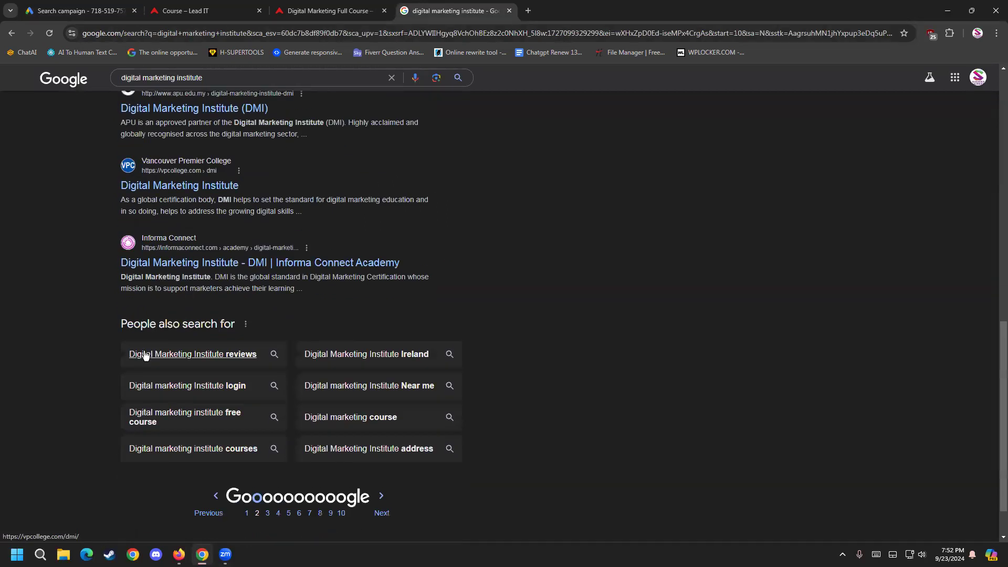
left_click(246, 460)
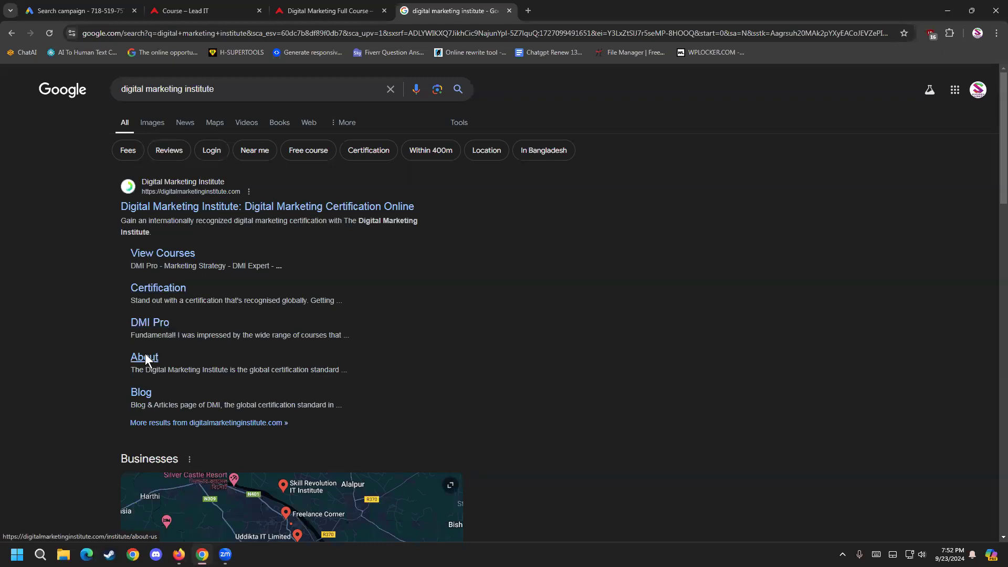
scroll(120, 411, "down", 1)
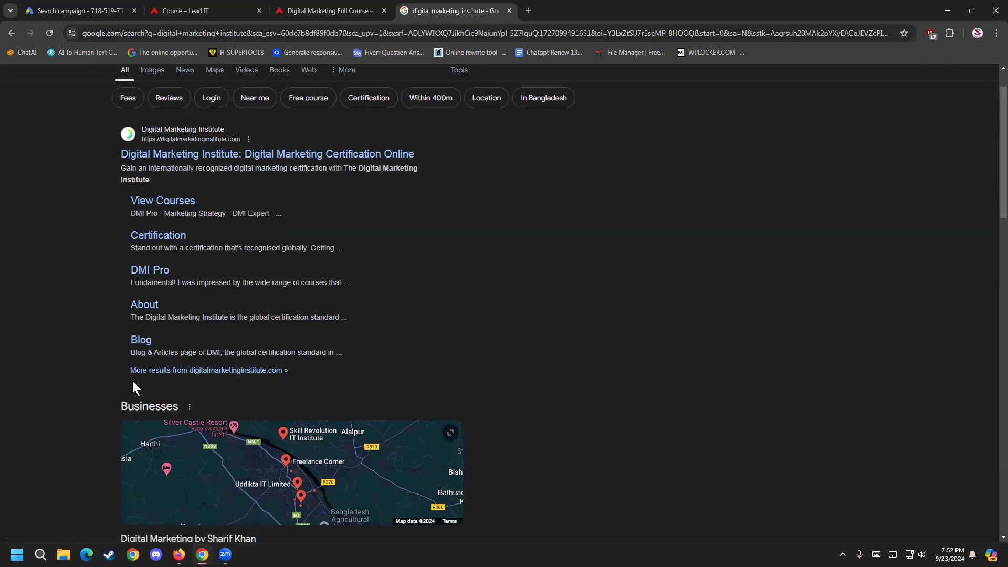
left_click(126, 439)
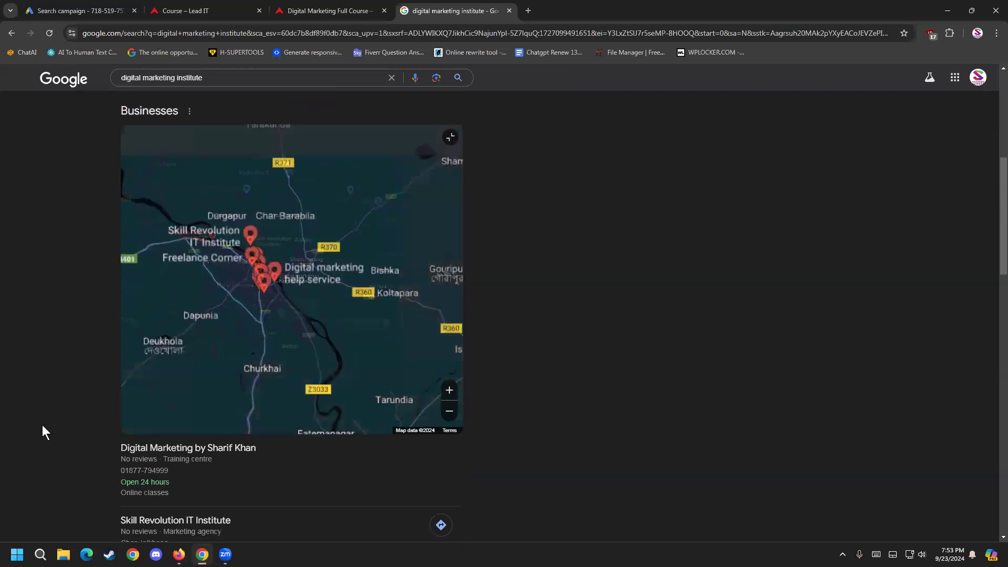
scroll(43, 426, "down", 10)
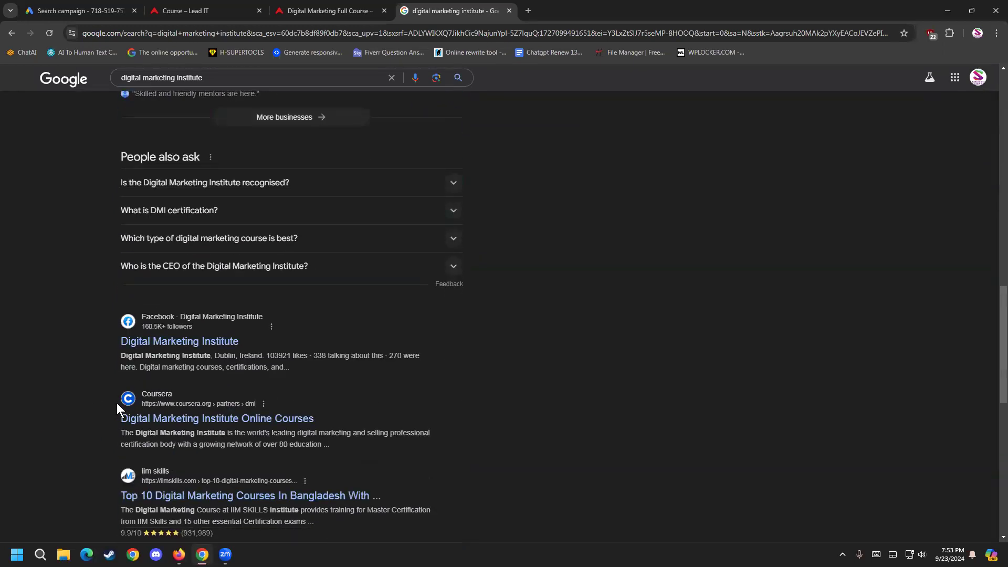
scroll(123, 487, "down", 2)
scroll(149, 435, "down", 2)
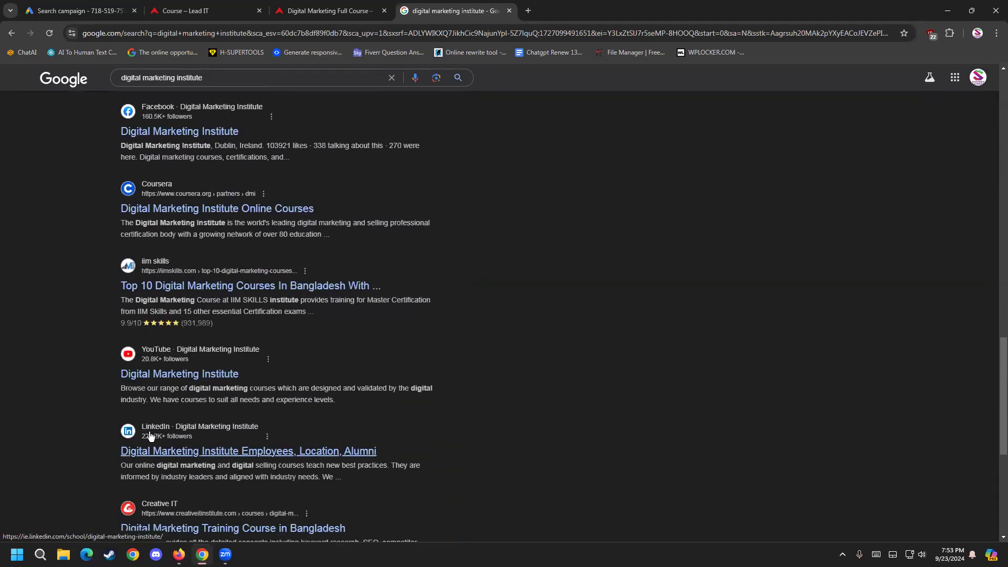
left_click_drag(200, 400, 139, 400)
left_click_drag(252, 402, 207, 398)
left_click(288, 399)
scroll(89, 464, "down", 5)
scroll(95, 450, "up", 10)
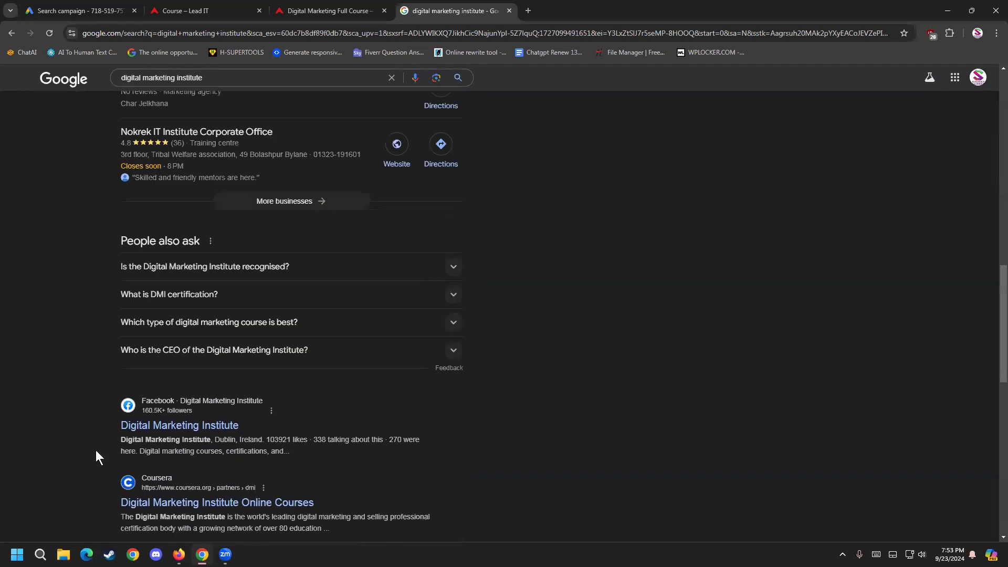
scroll(96, 456, "up", 10)
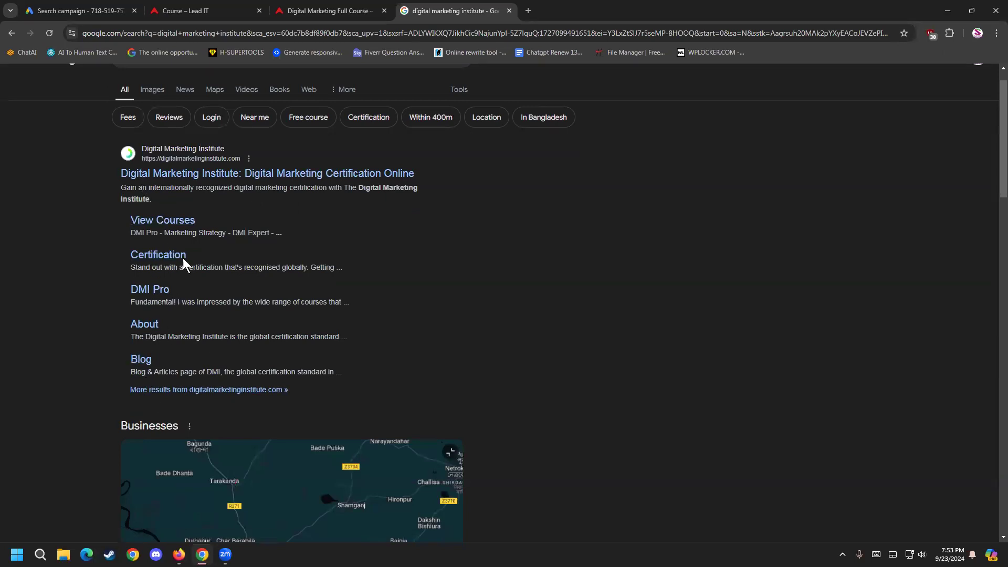
- Back in the Google Ads campaign, start creating a new sitelink with the sitelink text "Digital Marketing"
left_click(79, 10)
scroll(171, 367, "down", 3)
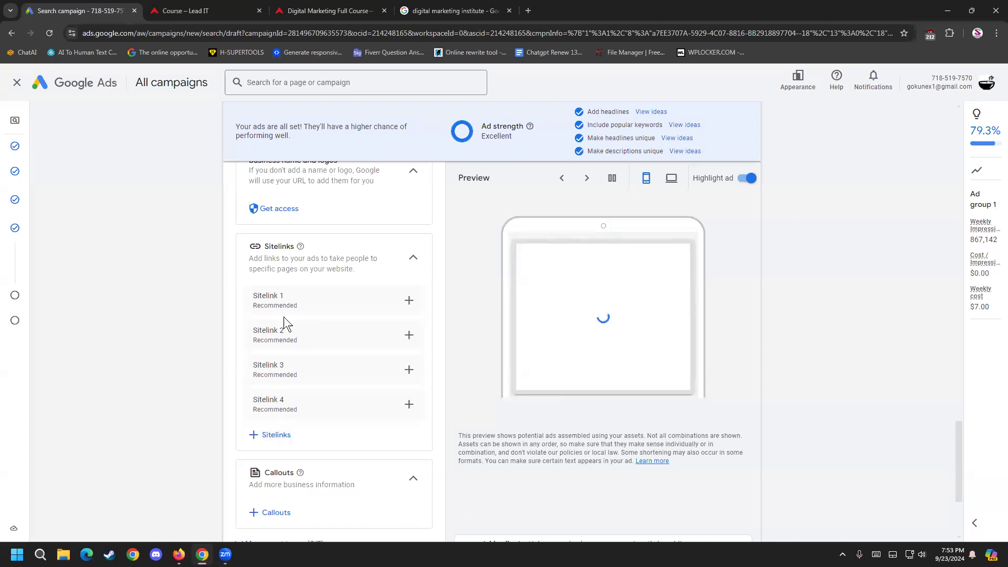
left_click(276, 434)
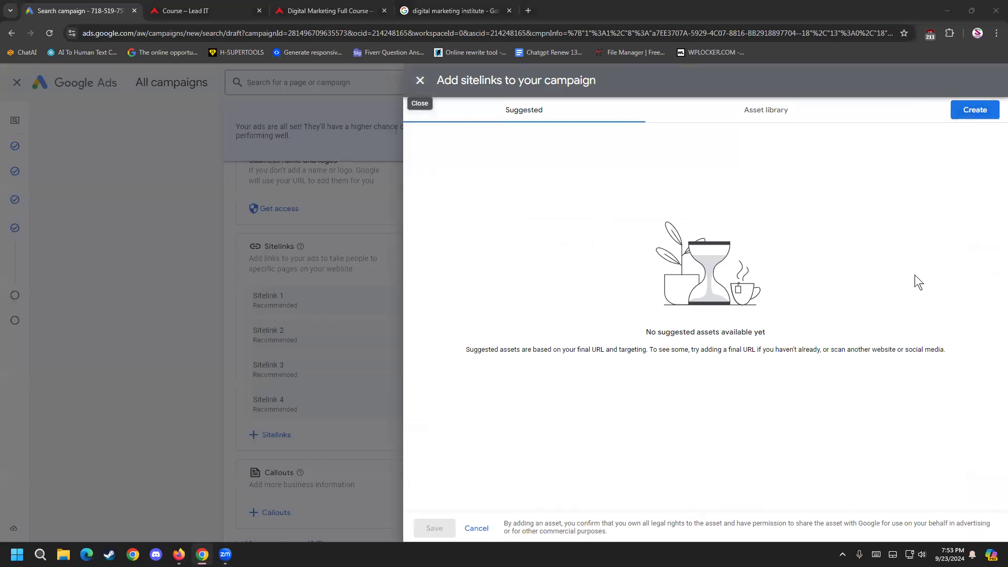
left_click(984, 111)
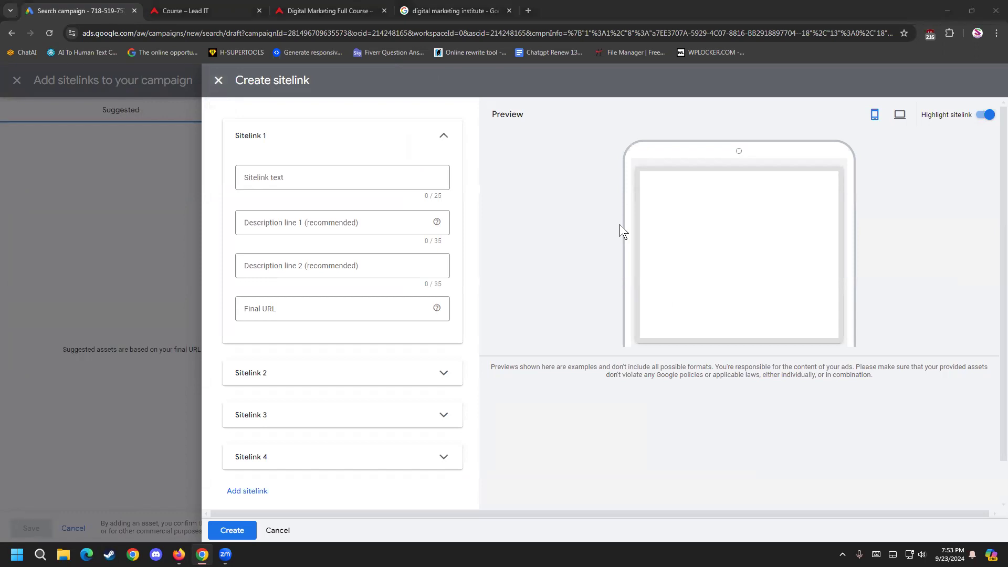
left_click(324, 180)
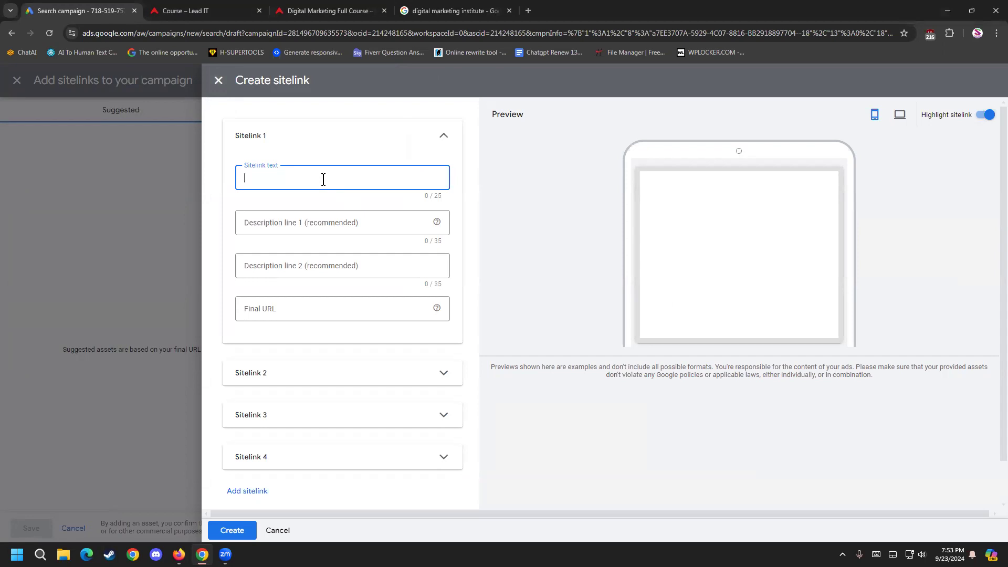
type("Digital Marketing")
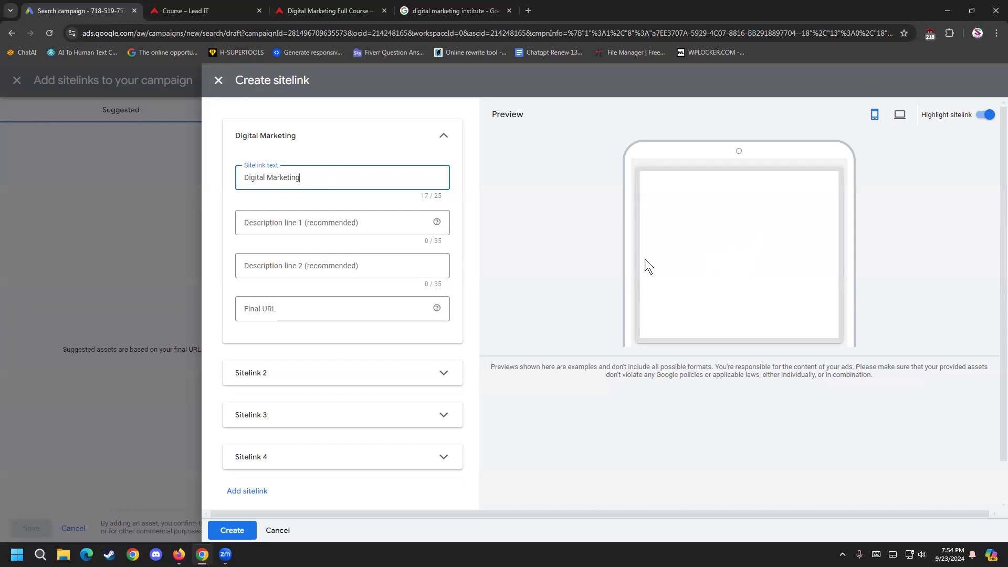
- Enter "Create your chance to develop your freelacing skills" as description line 1 of the Digital Marketing sitelink
left_click(306, 224)
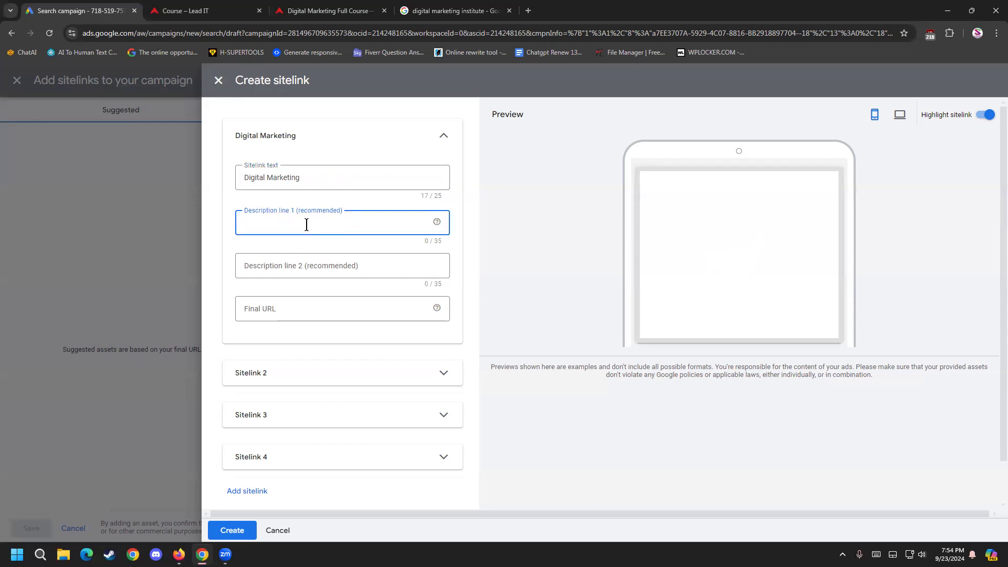
type("C")
type("reast ")
type("you")
type("r charge")
key("BackSpace")
key("BackSpace")
key("BackSpace")
key("BackSpace")
key("BackSpace")
key("BackSpace")
key("BackSpace")
key("BackSpace")
key("BackSpace")
key("BackSpace")
key("BackSpace")
key("BackSpace")
key("BackSpace")
key("BackSpace")
key("BackSpace")
key("BackSpace")
type("eate your chance to deveo")
type("p your freelacing ")
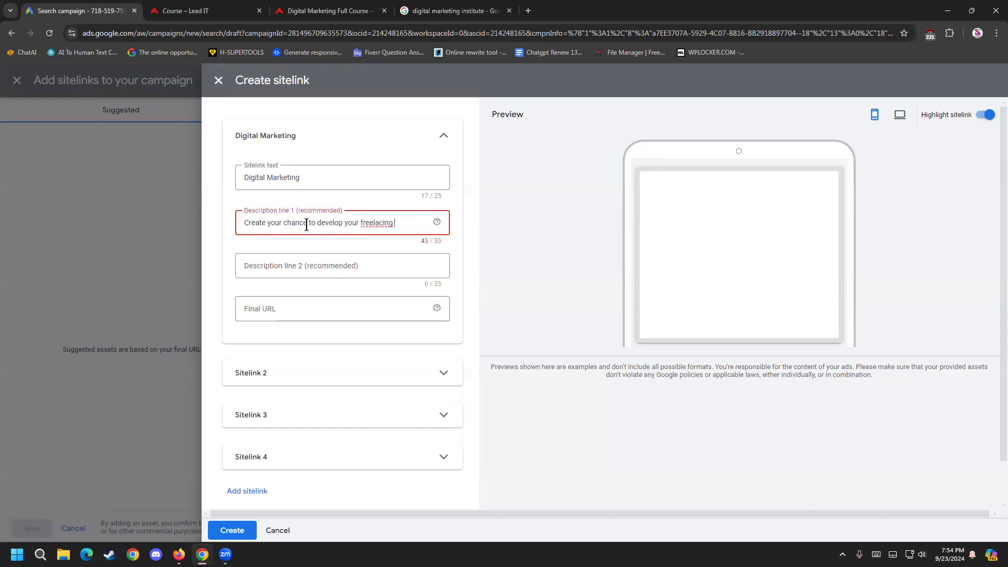
type(" skills")
- Shorten both occurrences of "your" in description line 1 to "ur"
double_click(282, 220)
type("ur")
left_click_drag(351, 223, 336, 222)
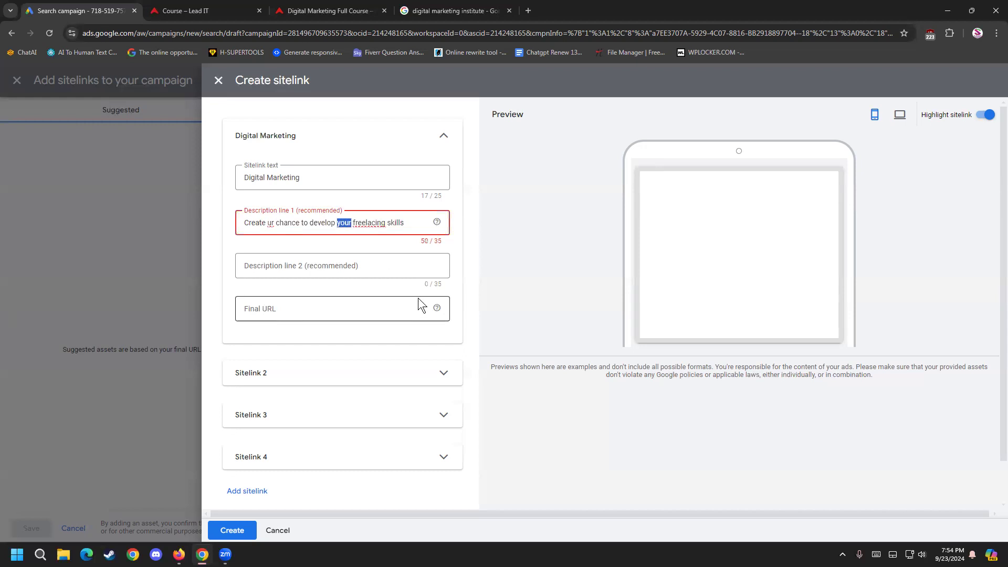
type("ur")
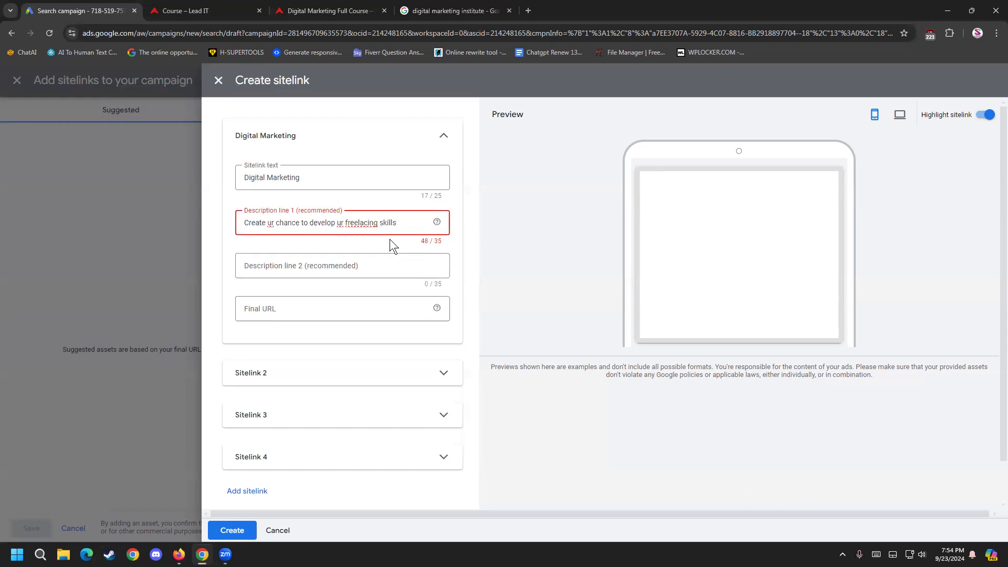
- Cut "Create" and "develop ur" from description line 1, leaving "ur chance to freelacing skills"
left_click(406, 220)
left_click_drag(266, 222, 244, 222)
key("BackSpace")
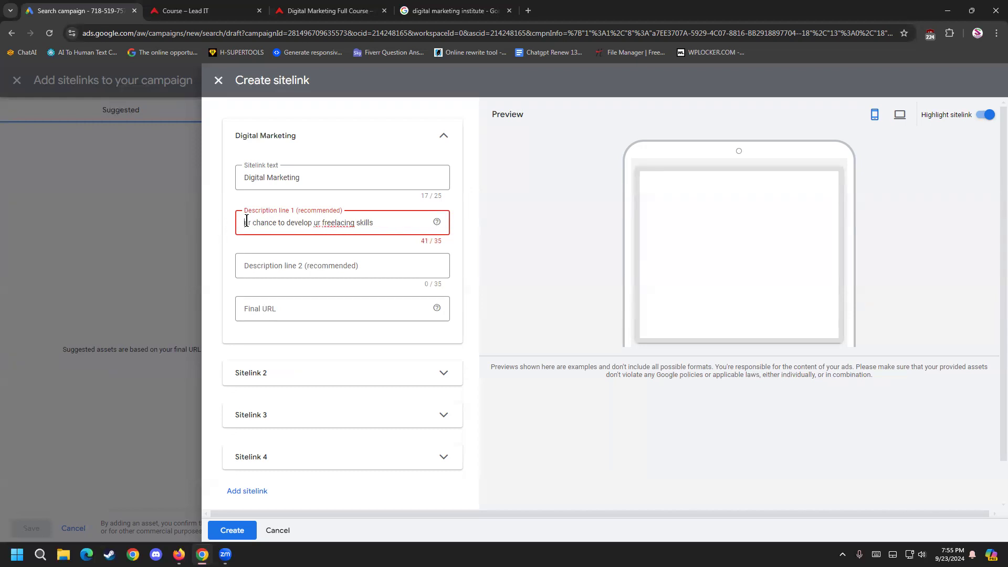
left_click(376, 223)
left_click(321, 223)
key("BackSpace")
key("BackSpace")
key("BackSpace")
key("BackSpace")
key("BackSpace")
key("BackSpace")
key("BackSpace")
key("BackSpace")
key("BackSpace")
key("BackSpace")
- Correct the misspelled word in description line 1 to "freelancing" using the spelling suggestion
right_click(296, 226)
right_click(296, 220)
left_click(374, 212)
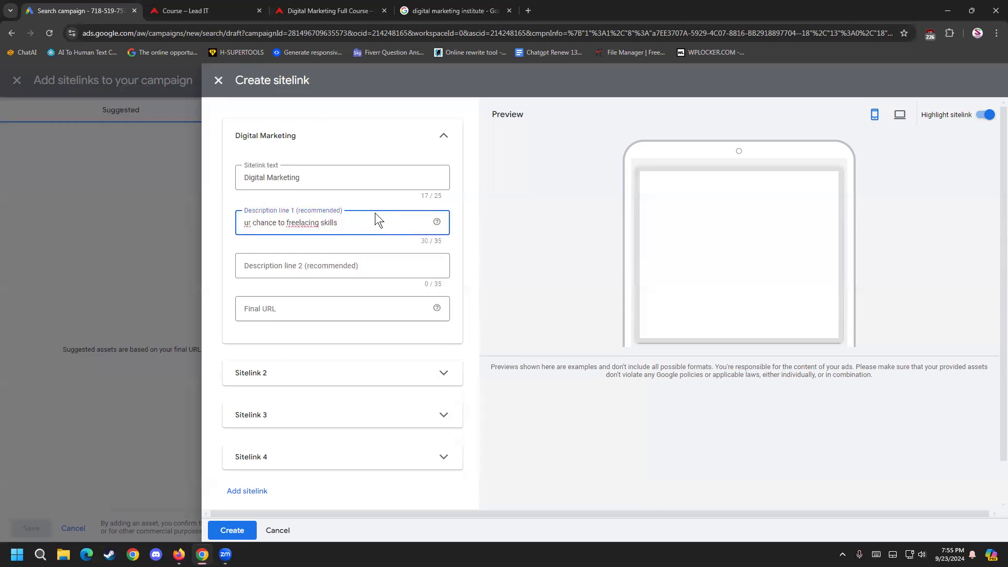
right_click(297, 224)
left_click(326, 238)
- Replace "ur chance to" with "develop your" so description line 1 reads "develop your freelancing skills"
left_click_drag(284, 220, 207, 229)
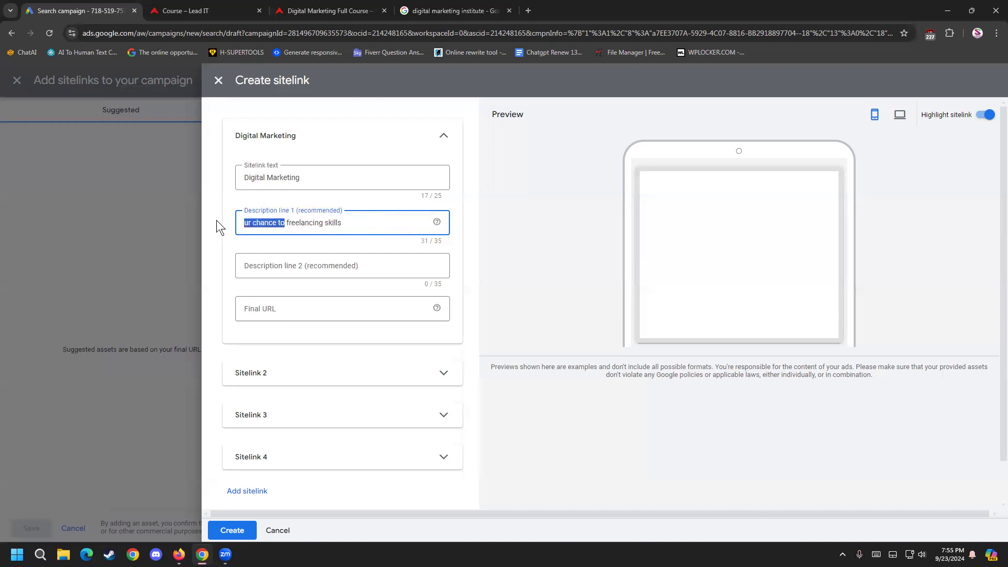
type("develo")
type("p y")
type("iur")
key("BackSpace")
key("BackSpace")
key("BackSpace")
type("our")
- Enter "join your adventure" as description line 2 of the Digital Marketing sitelink
left_click(353, 267)
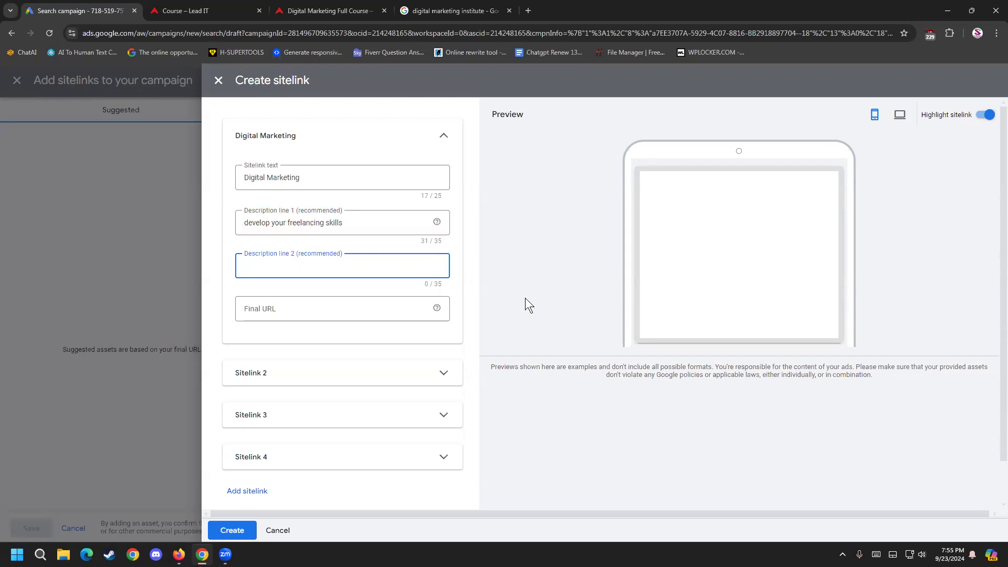
type("join us now")
left_click_drag(296, 272, 179, 270)
type("join your adventure")
- Close the Digital Marketing Full Course page and open the Digital Marketing course from the Lead IT course list in a new tab
left_click(269, 309)
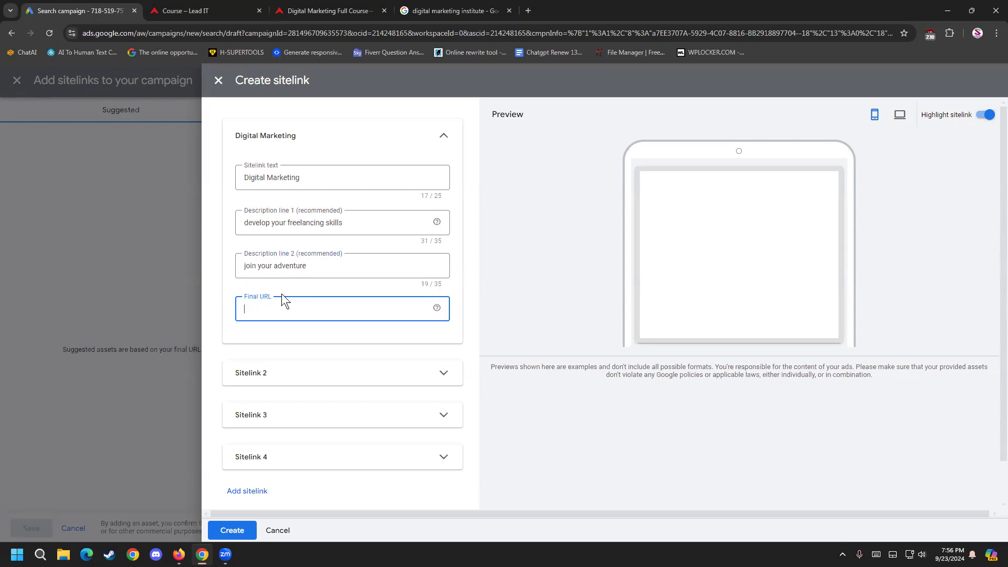
left_click(290, 9)
scroll(104, 314, "down", 3)
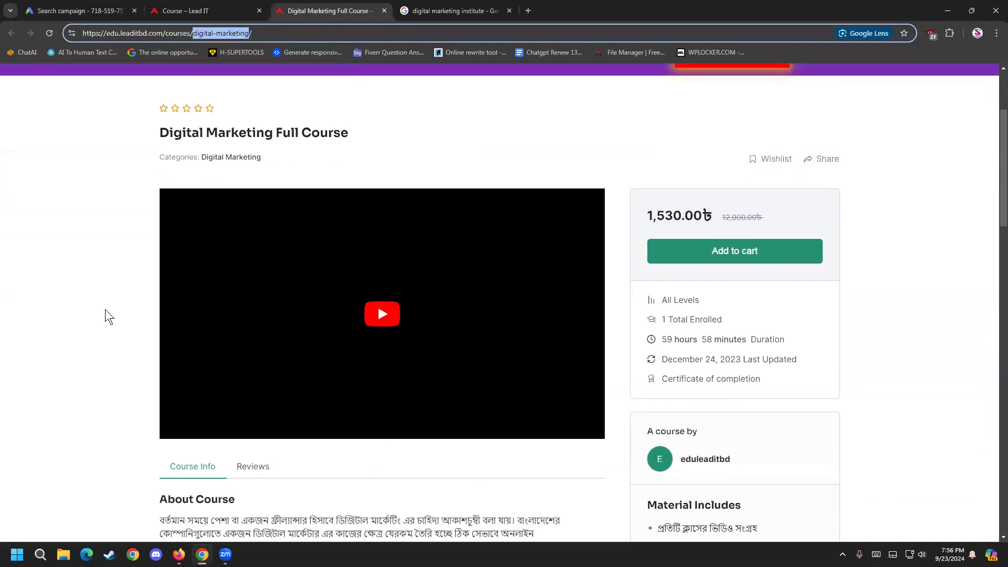
scroll(105, 309, "up", 1)
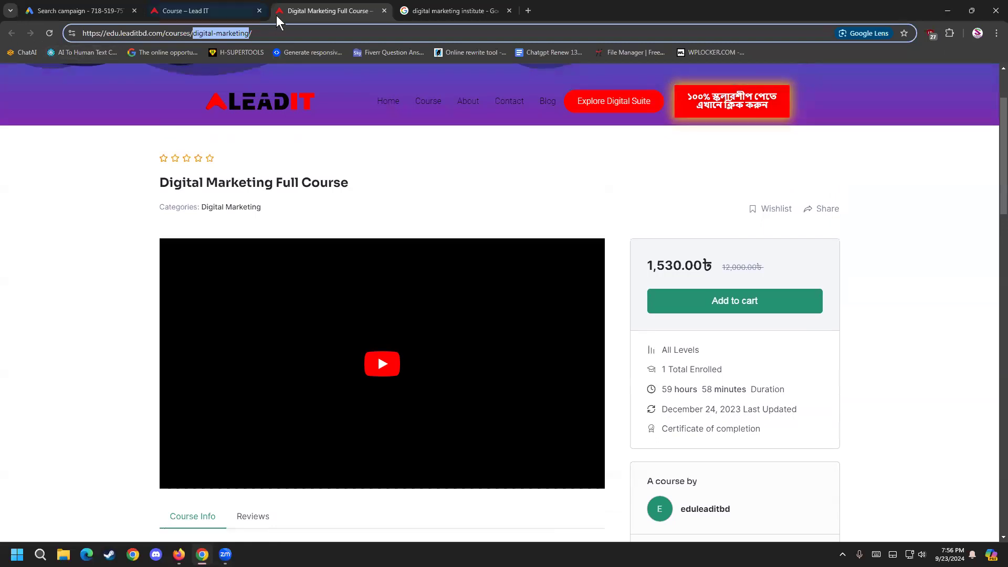
left_click(242, 10)
scroll(157, 398, "down", 2)
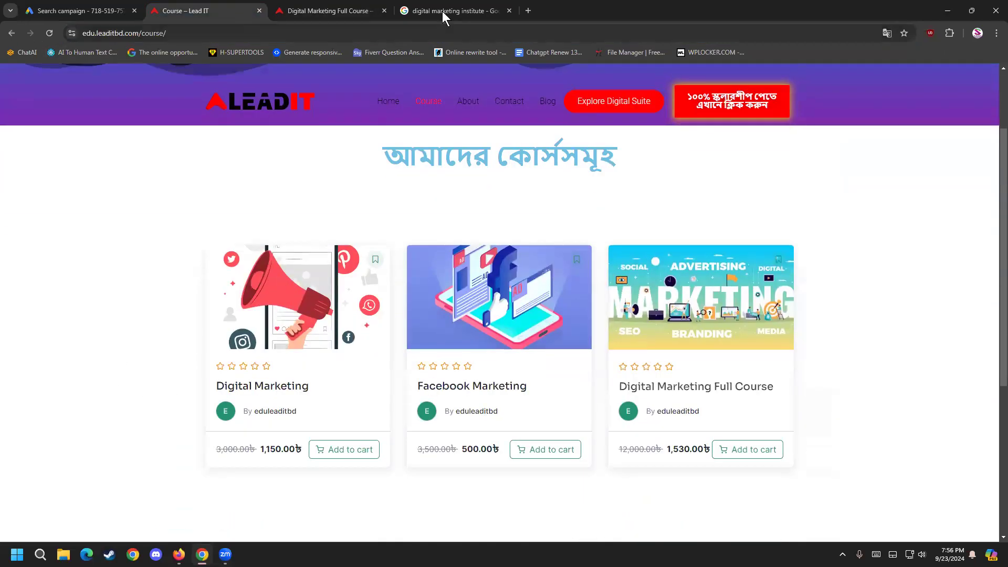
left_click(384, 12)
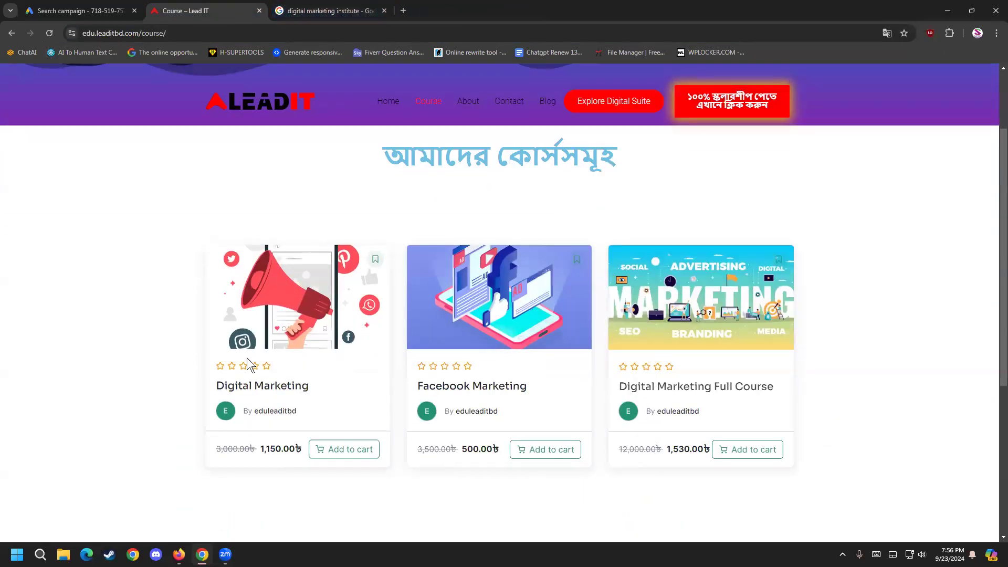
right_click(248, 384)
left_click(323, 233)
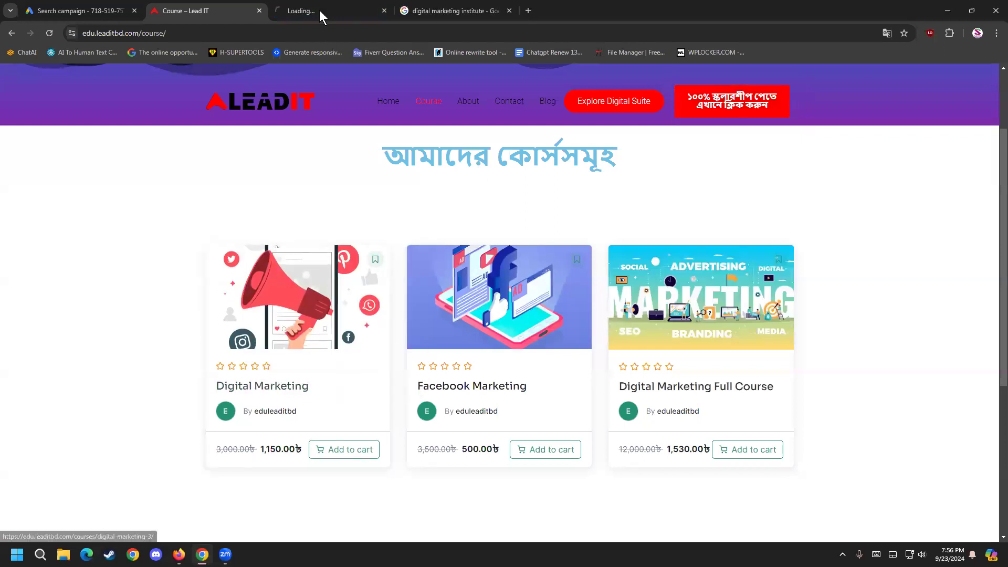
- Copy the Digital Marketing course page's address and paste it as the final URL of the Digital Marketing sitelink
left_click(319, 11)
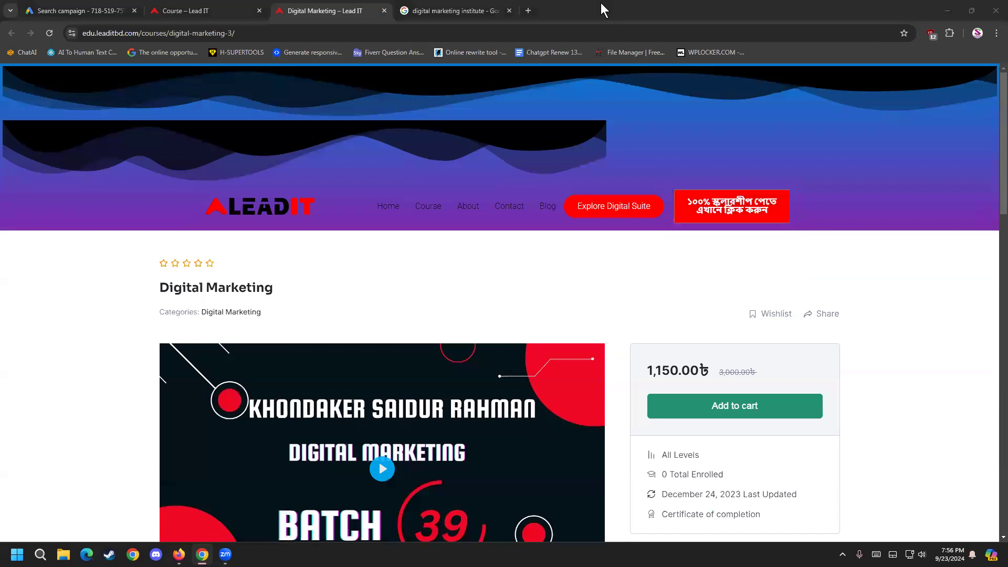
left_click(325, 33)
key("ctrl+c")
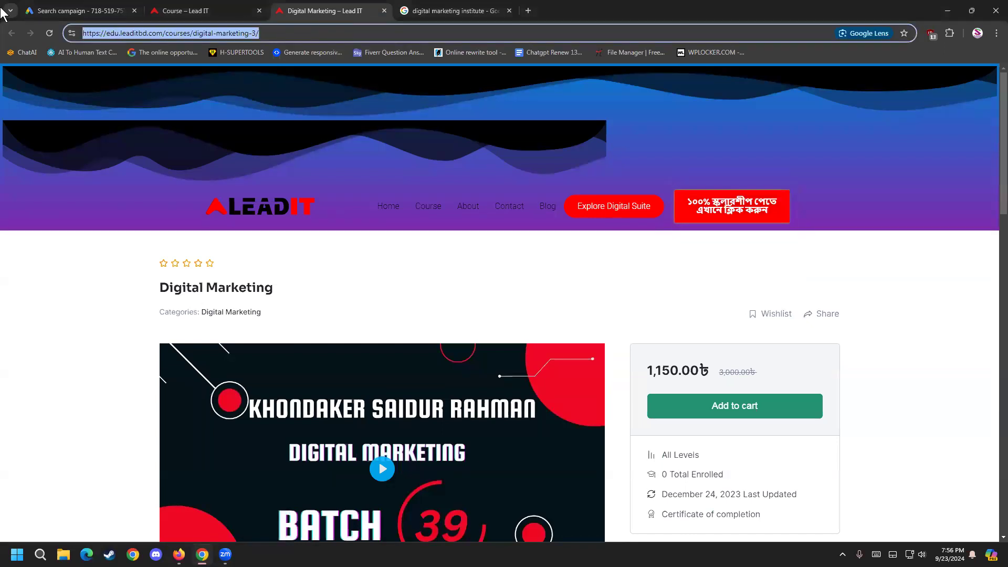
left_click(184, 10)
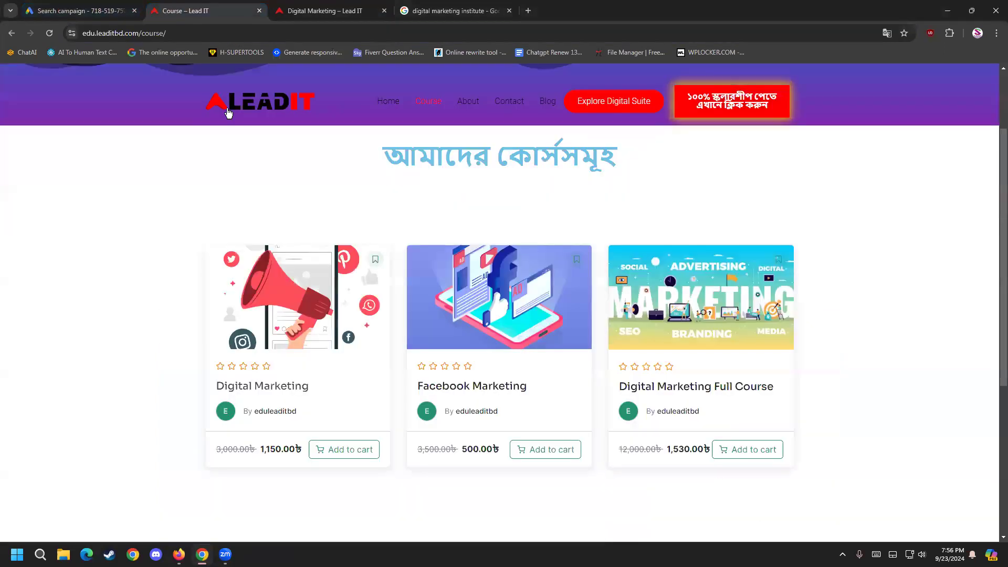
left_click(100, 11)
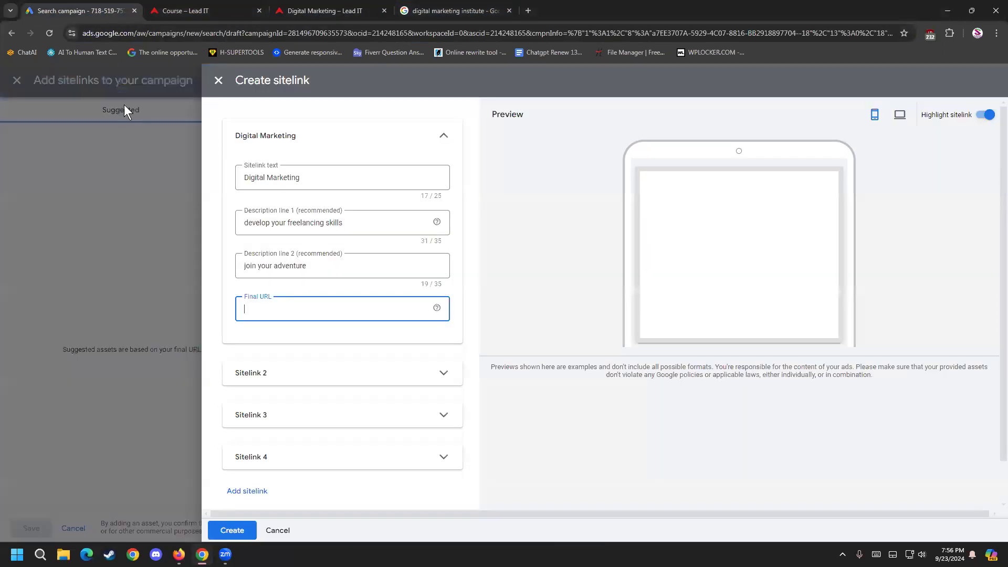
key("ctrl+v")
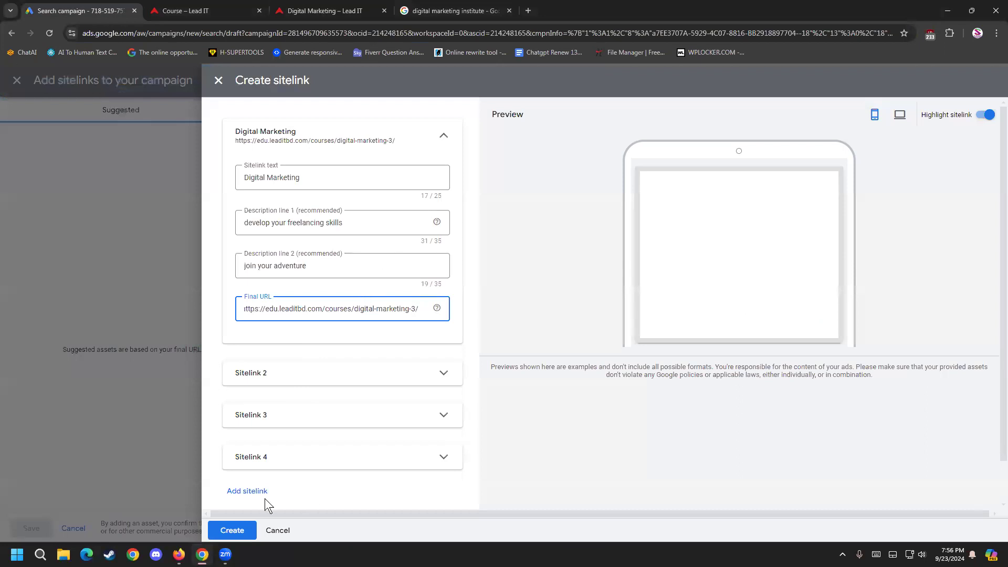
- Expand Sitelink 2, check the Lead IT course list for the next course, and close the Google search results page
left_click(278, 379)
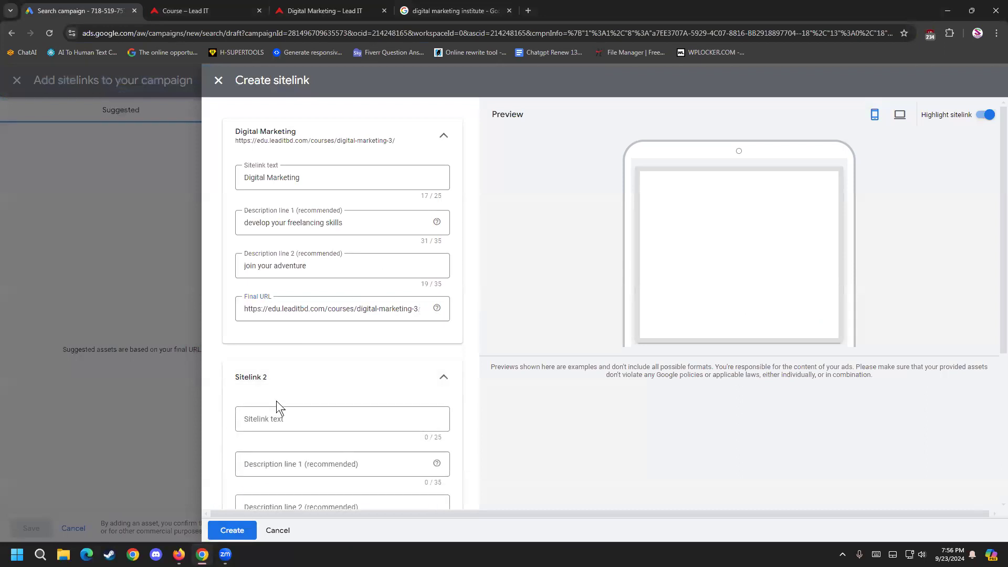
left_click(284, 419)
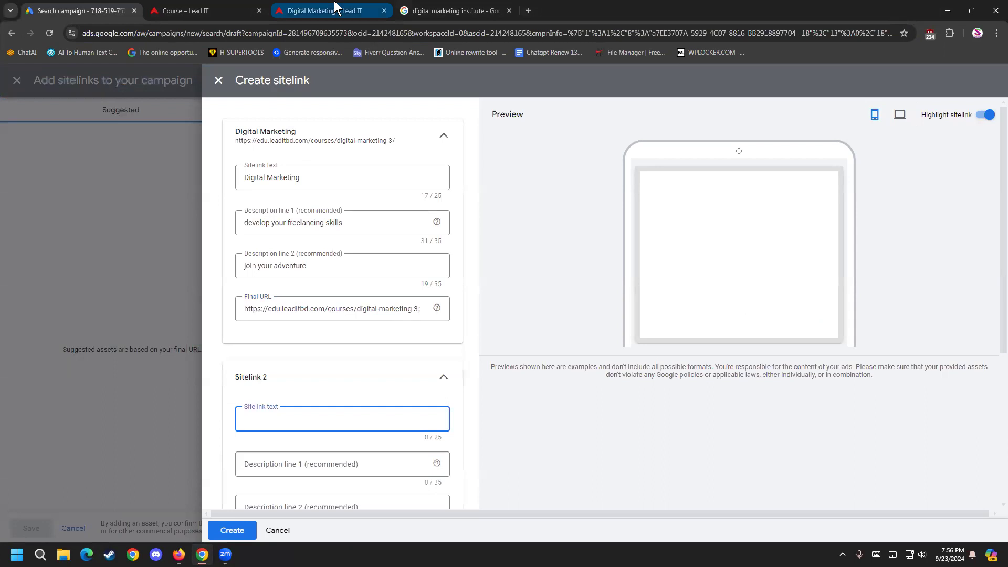
left_click(189, 10)
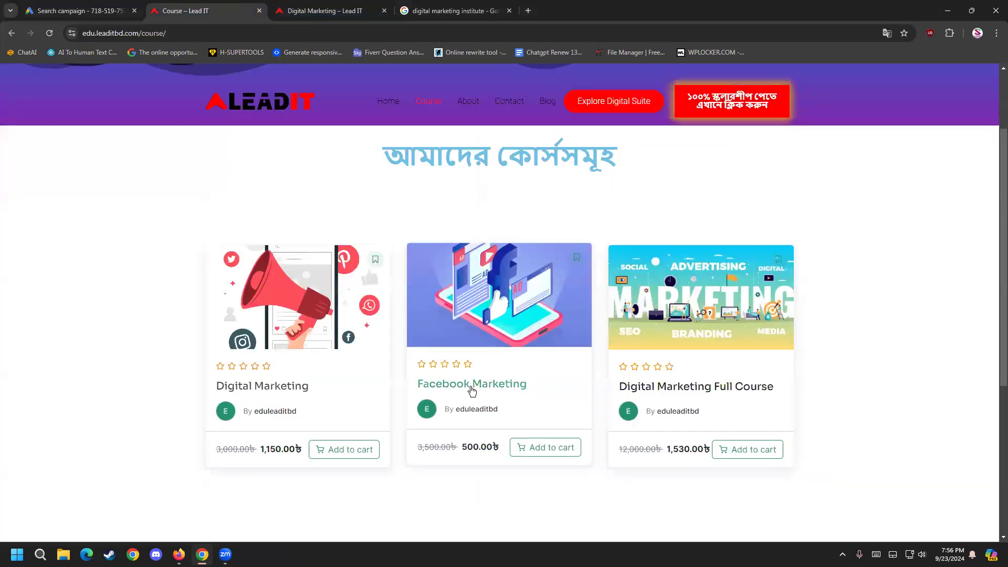
left_click(452, 11)
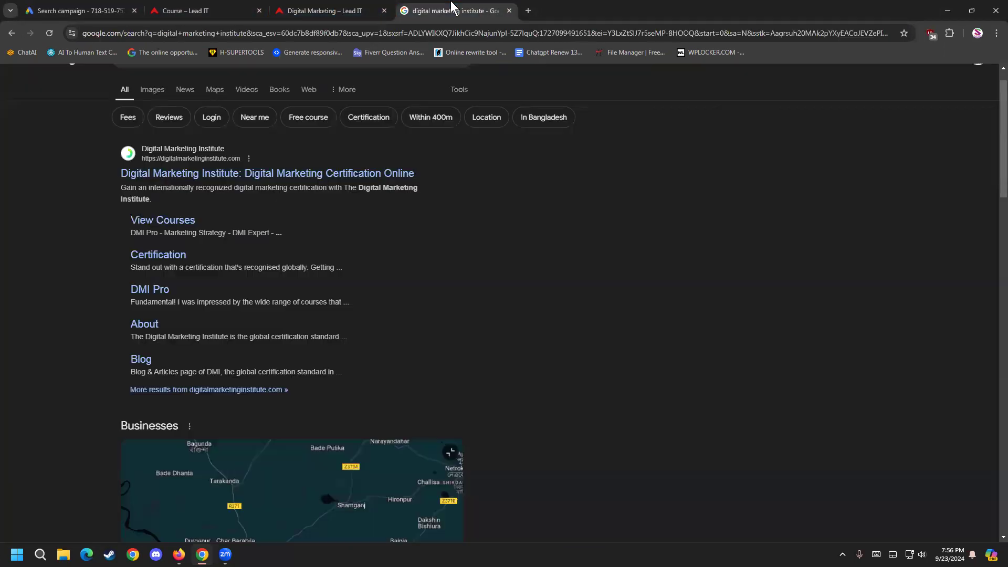
left_click(78, 10)
left_click(509, 10)
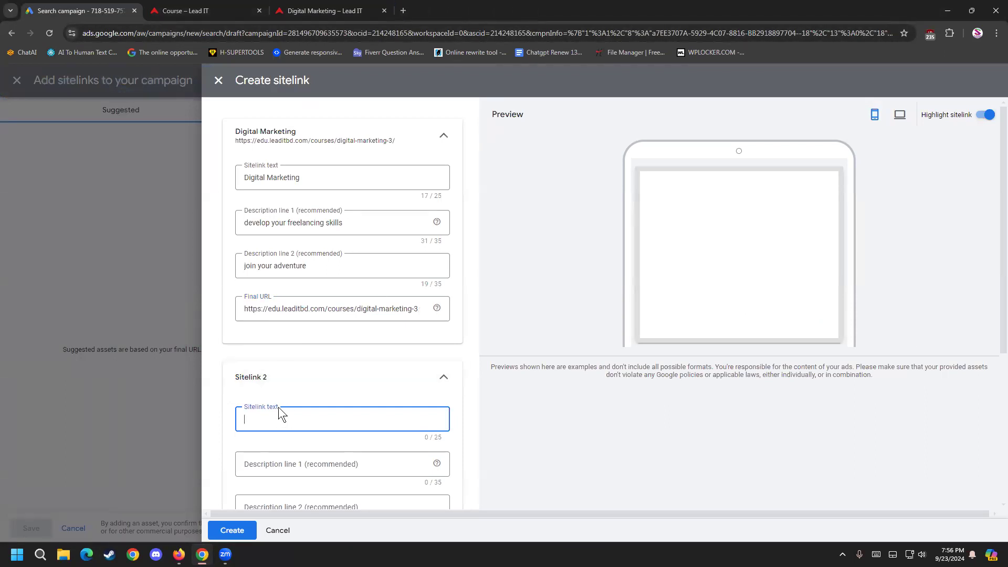
- Enter "Know Facebook Marketing" as the text of Sitelink 2, correcting the misspelled word with the spelling suggestion
type("Fac")
key("BackSpace")
key("BackSpace")
key("BackSpace")
type("ditbd")
key("BackSpace")
key("BackSpace")
type("Know Facebook Markrteing")
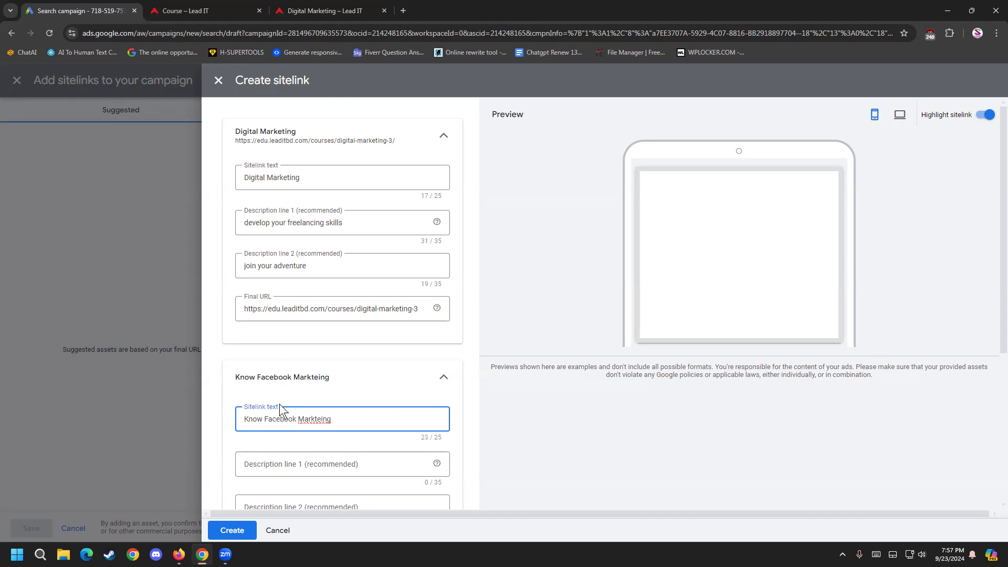
right_click(325, 419)
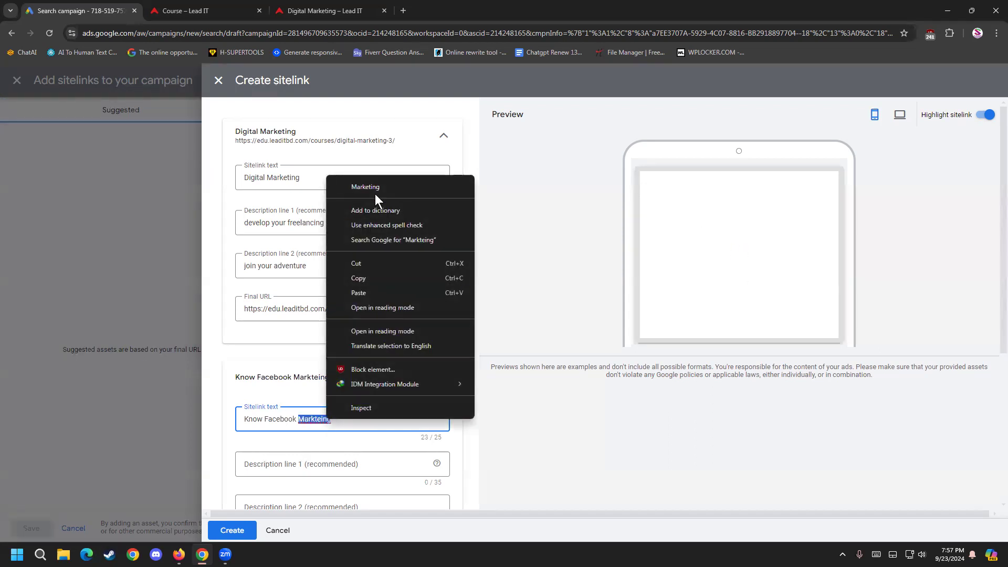
left_click(374, 191)
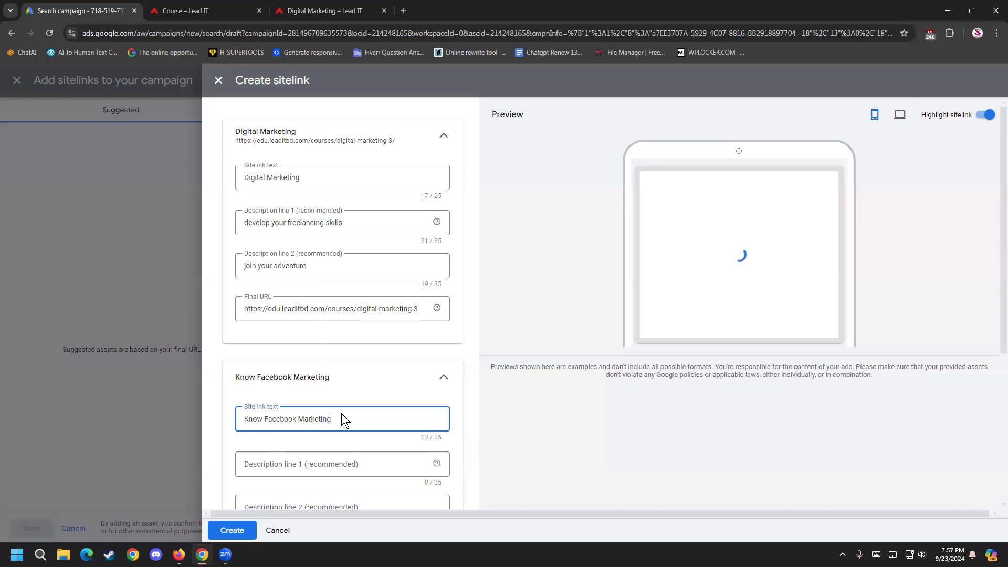
- Enter "Grow your business with Facebook" as description line 1 of the second sitelink, capitalizing "Facebook" with the spelling suggestion
scroll(400, 435, "down", 2)
left_click(326, 360)
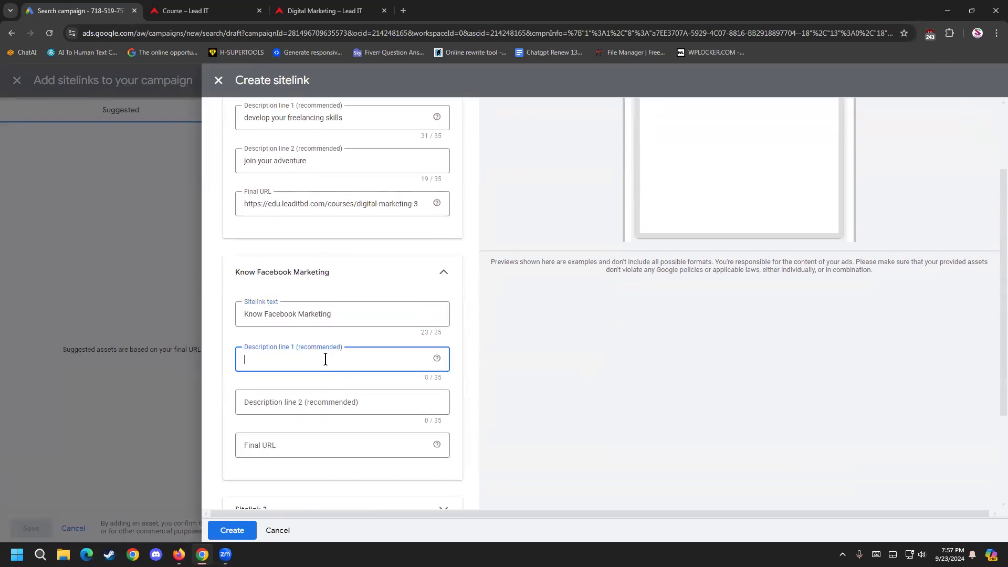
type("Grow your business with facebook")
right_click(344, 358)
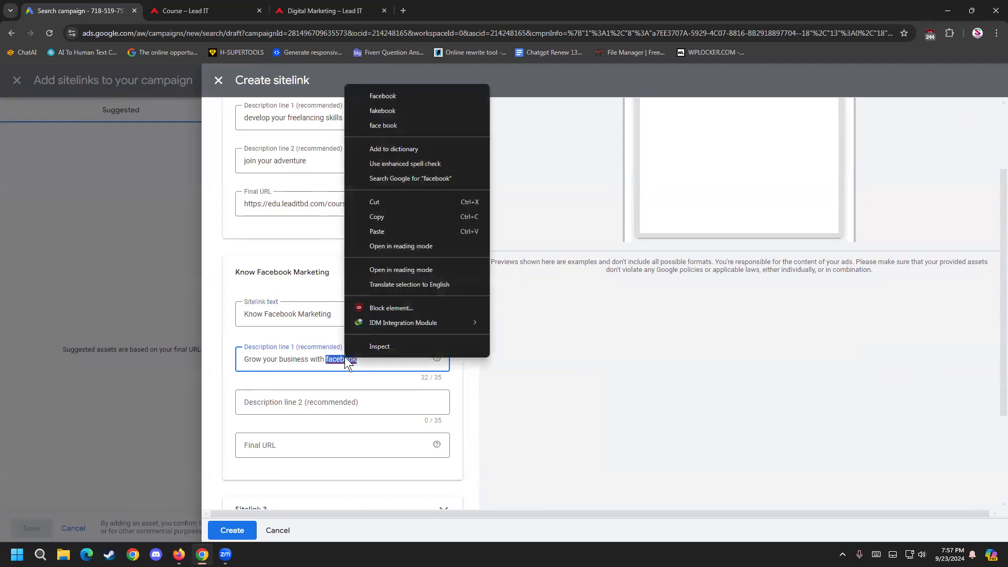
left_click(392, 90)
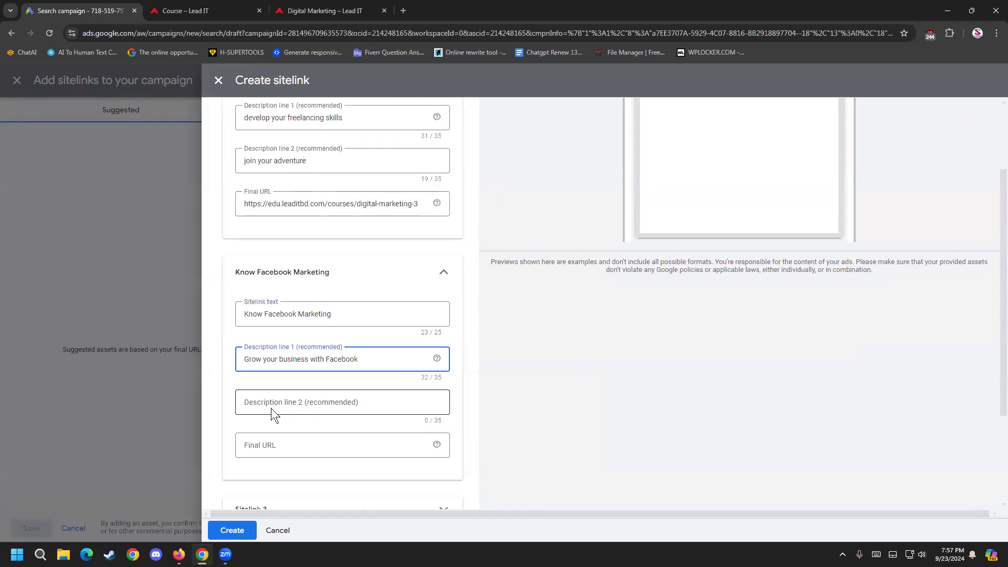
- Remove "Know" from the second sitelink's text so it reads "Facebook Marketing"
left_click(339, 313)
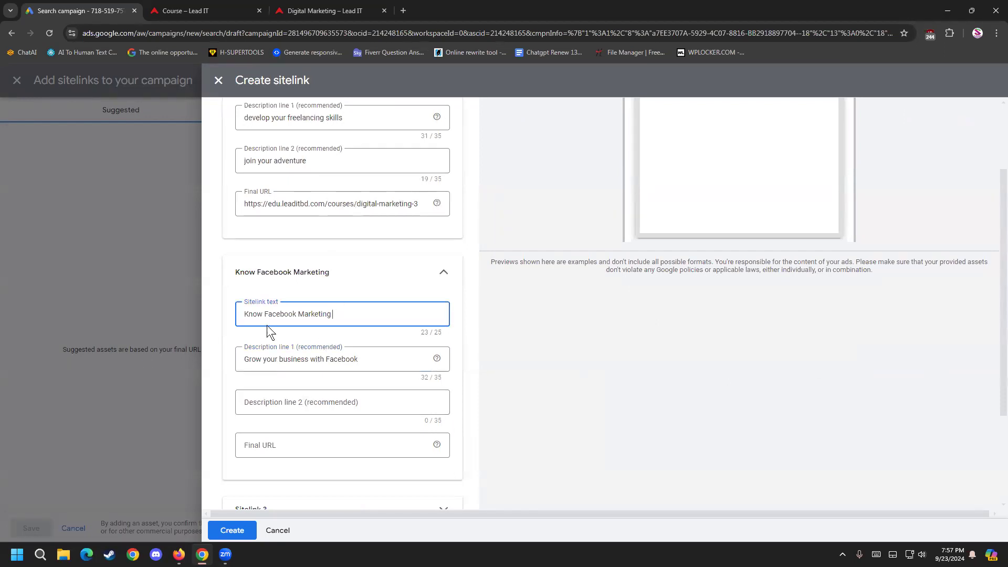
left_click_drag(264, 314, 210, 313)
key("BackSpace")
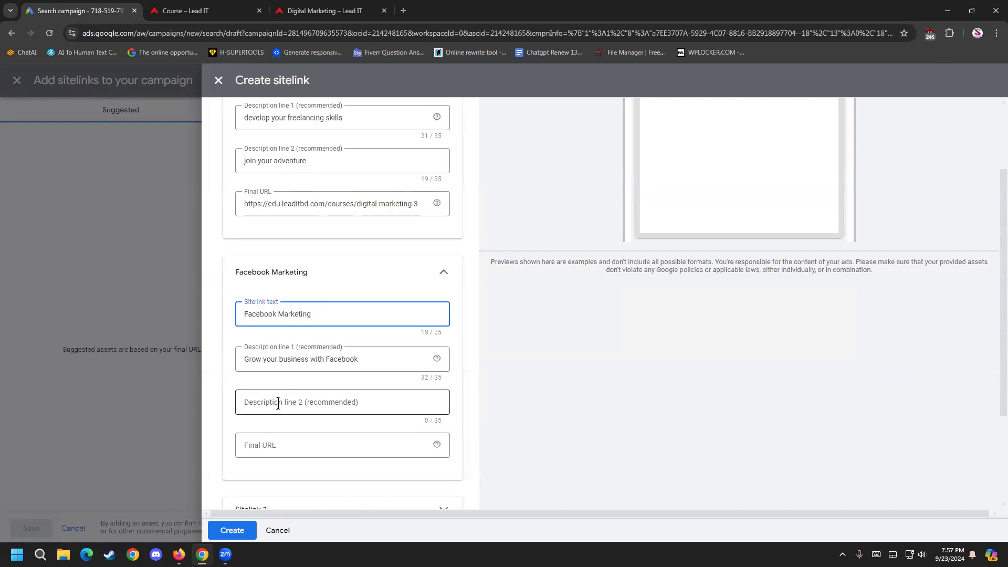
- Enter "discount 20% for all admissions" as description line 2 of the Facebook Marketing sitelink
left_click(312, 400)
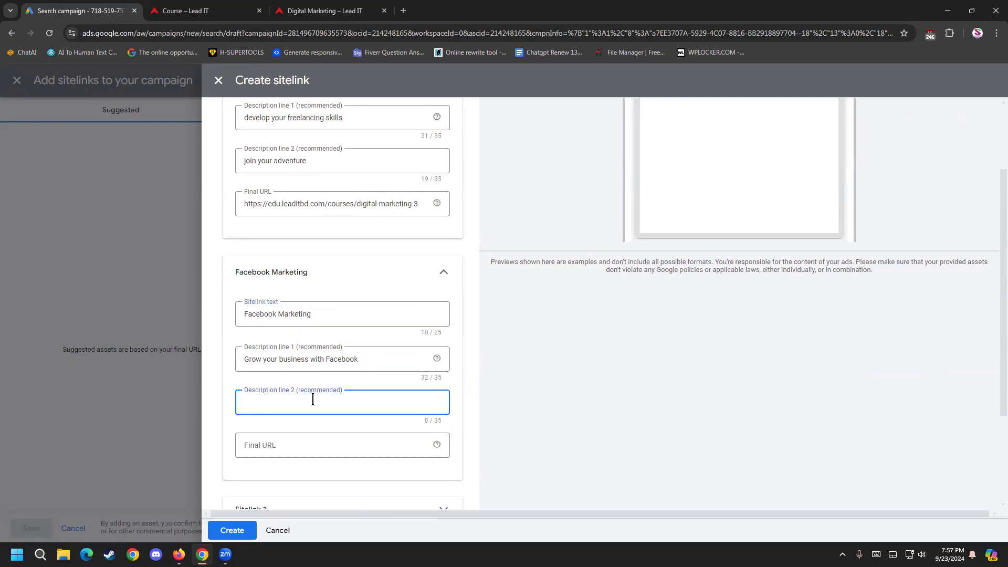
type("Discount of")
key("BackSpace")
key("BackSpace")
type("for few stusi")
key("BackSpace")
key("BackSpace")
key("BackSpace")
key("BackSpace")
key("BackSpace")
key("BackSpace")
key("BackSpace")
key("BackSpace")
key("BackSpace")
key("BackSpace")
key("BackSpace")
key("BackSpace")
key("BackSpace")
key("BackSpace")
key("BackSpace")
key("BackSpace")
key("BackSpace")
key("BackSpace")
key("BackSpace")
key("BackSpace")
type("discount 25")
key("BackSpace")
type("900% for all adv")
key("BackSpace")
type("missions")
- Close the Digital Marketing course page and open the Facebook Marketing course from the course list in a new tab
left_click(323, 11)
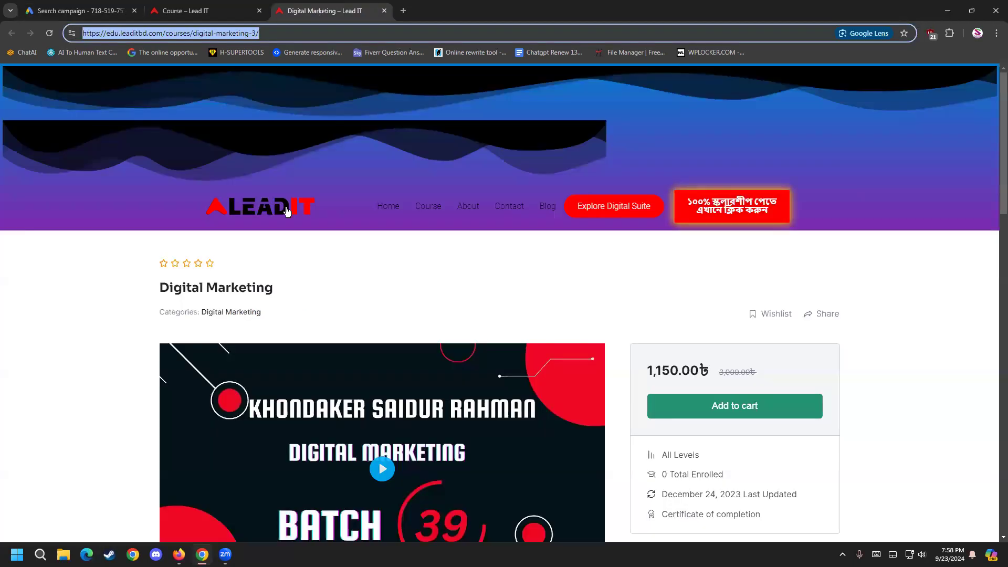
left_click(384, 10)
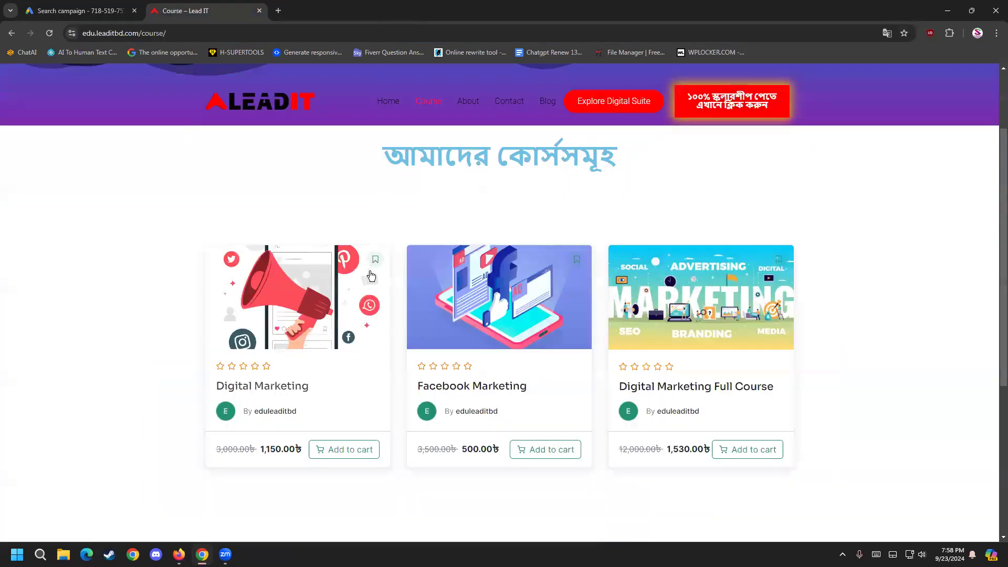
right_click(472, 393)
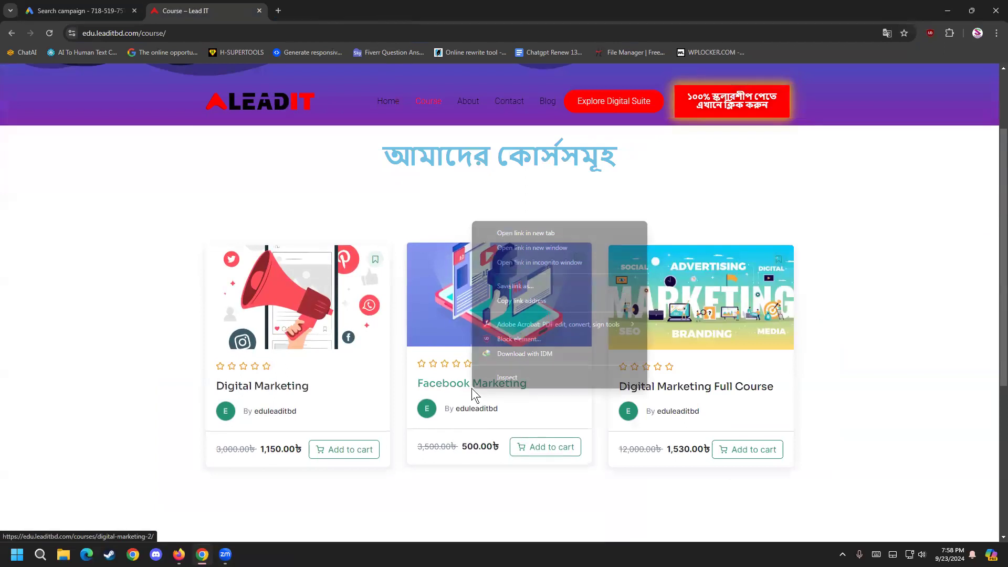
left_click(499, 232)
left_click(310, 10)
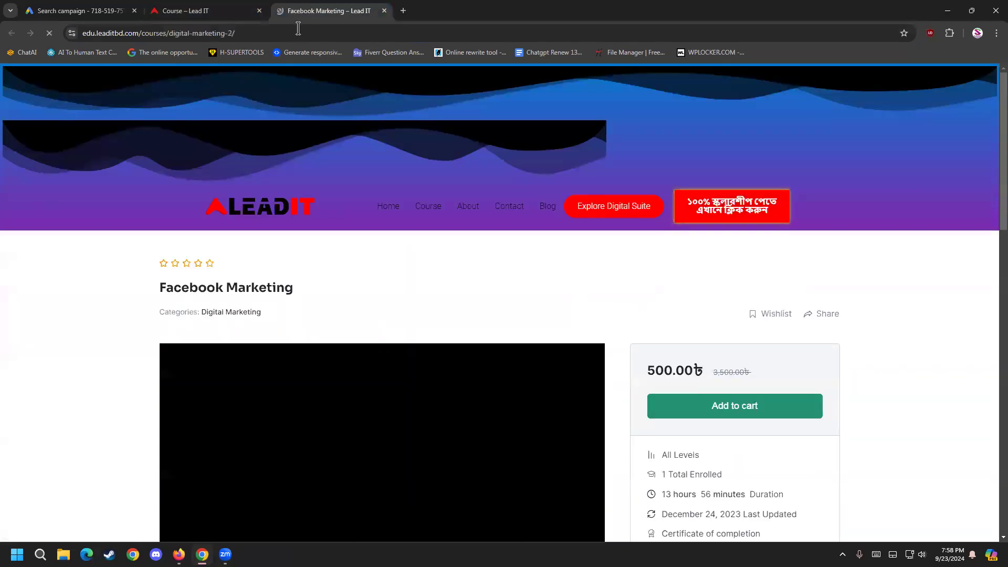
- Copy the Facebook Marketing course page's address and paste it as the final URL of the Facebook Marketing sitelink
left_click(314, 27)
left_click(342, 28)
key("ctrl+a")
key("ctrl+c")
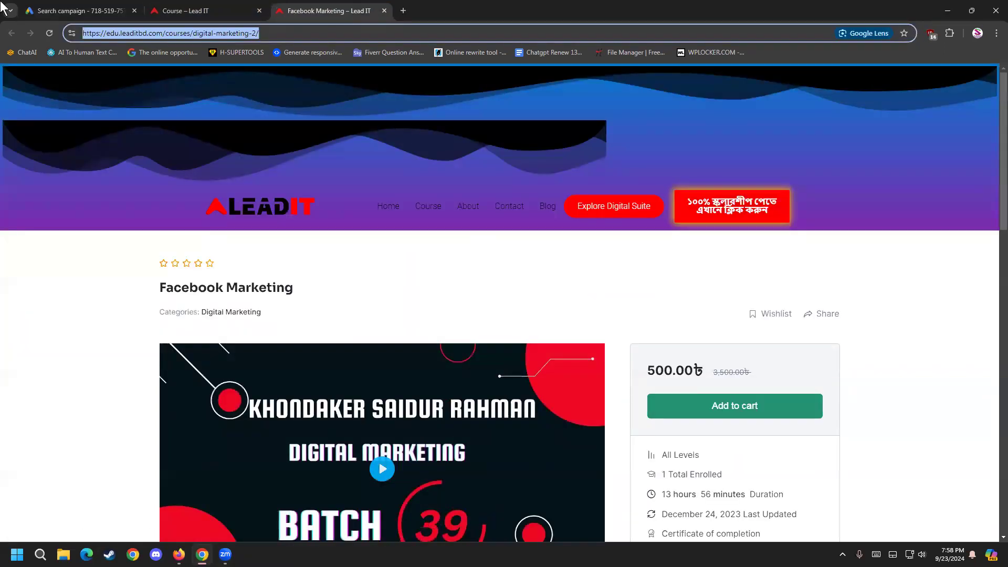
left_click(79, 10)
left_click(320, 443)
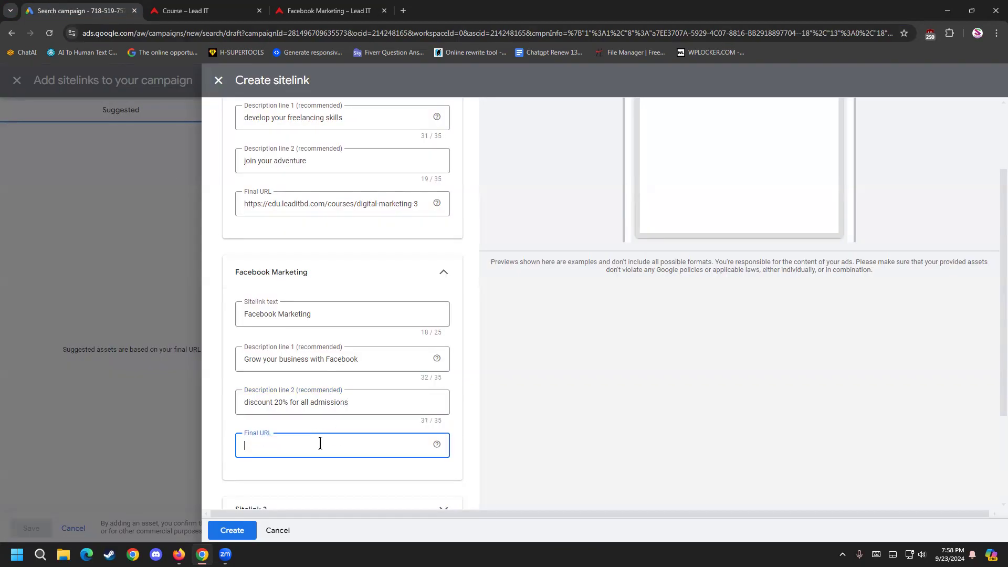
key("ctrl+v")
- Change the discount in description line 2 of the Facebook Marketing sitelink to 10%
left_click(279, 403)
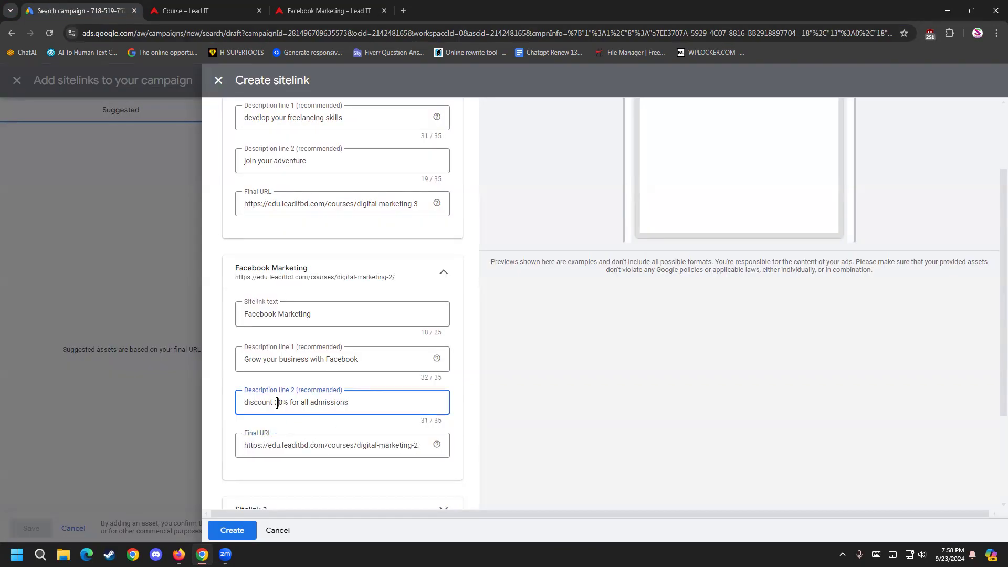
key("BackSpace")
type("1")
- Expand Sitelink 3, close the Facebook Marketing course page, and return to the sitelink form
scroll(267, 425, "down", 3)
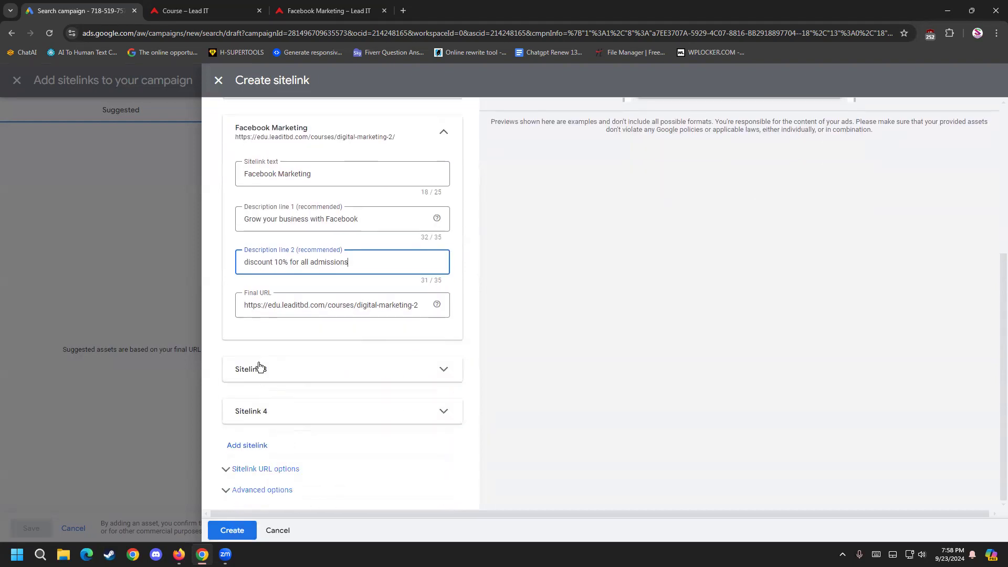
left_click(258, 367)
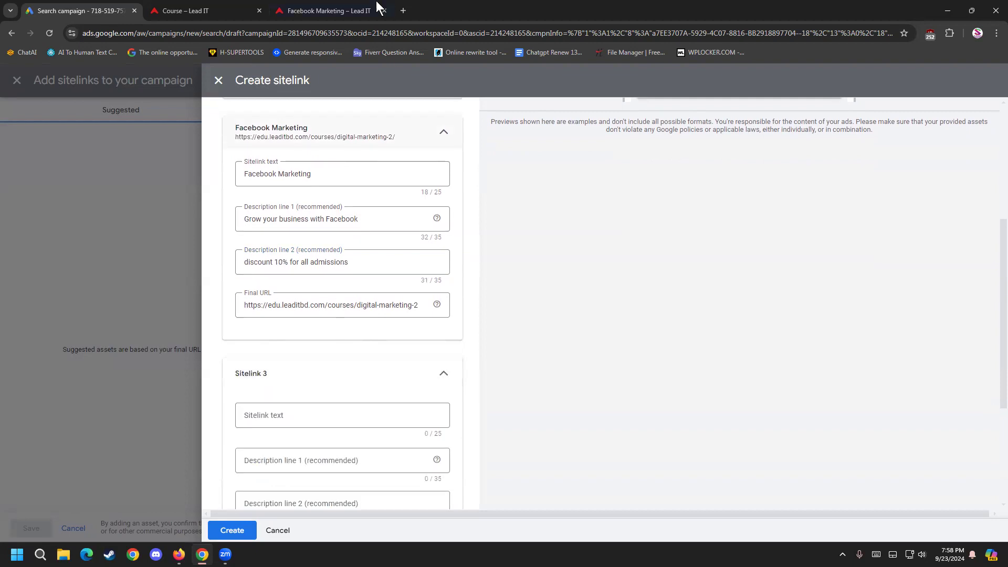
left_click(378, 8)
left_click(383, 10)
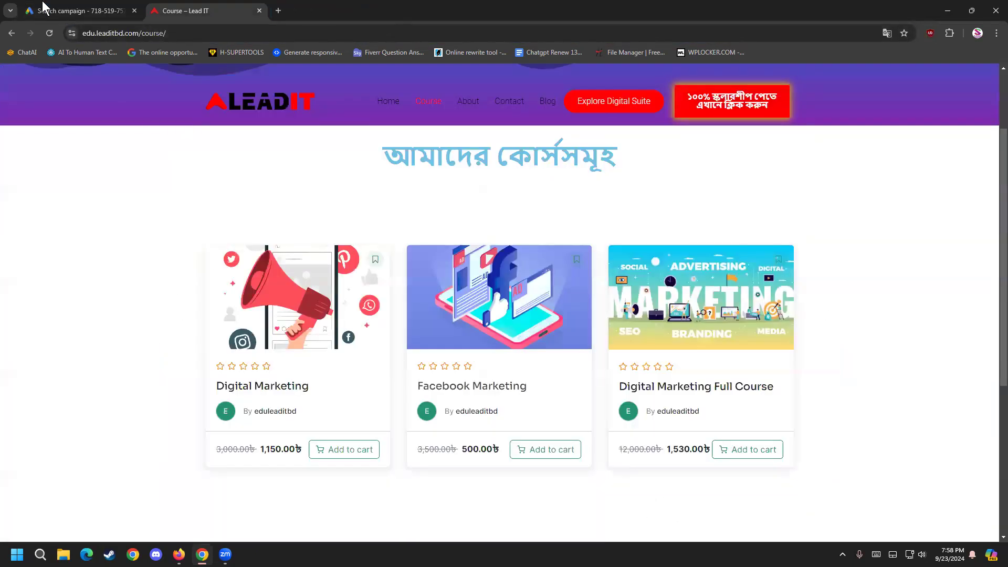
left_click(44, 8)
- Enter "Digital Marketing Full course" as the text of Sitelink 3, correcting the misspelled word with the spelling suggestion
left_click(323, 413)
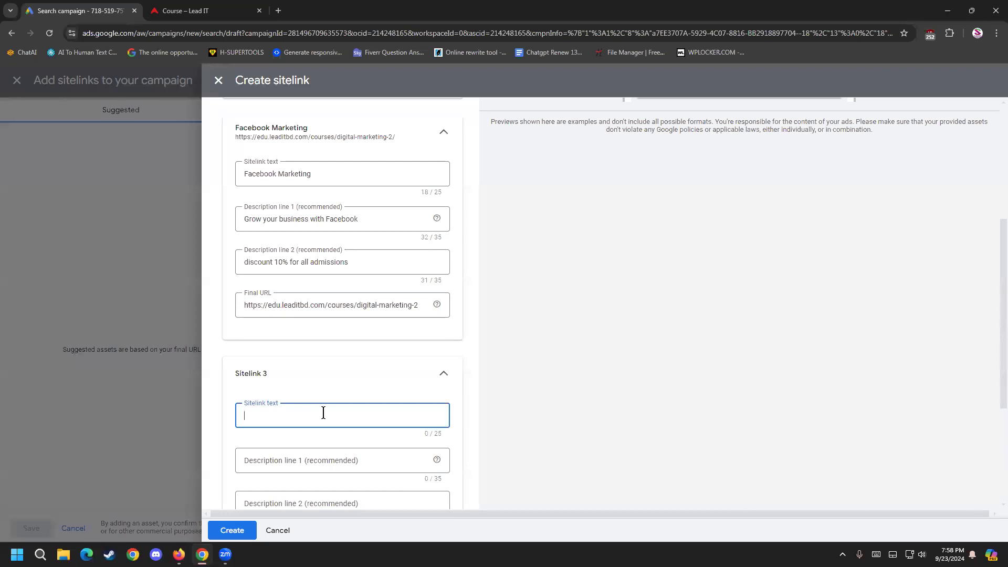
scroll(322, 383, "up", 2)
scroll(319, 385, "down", 3)
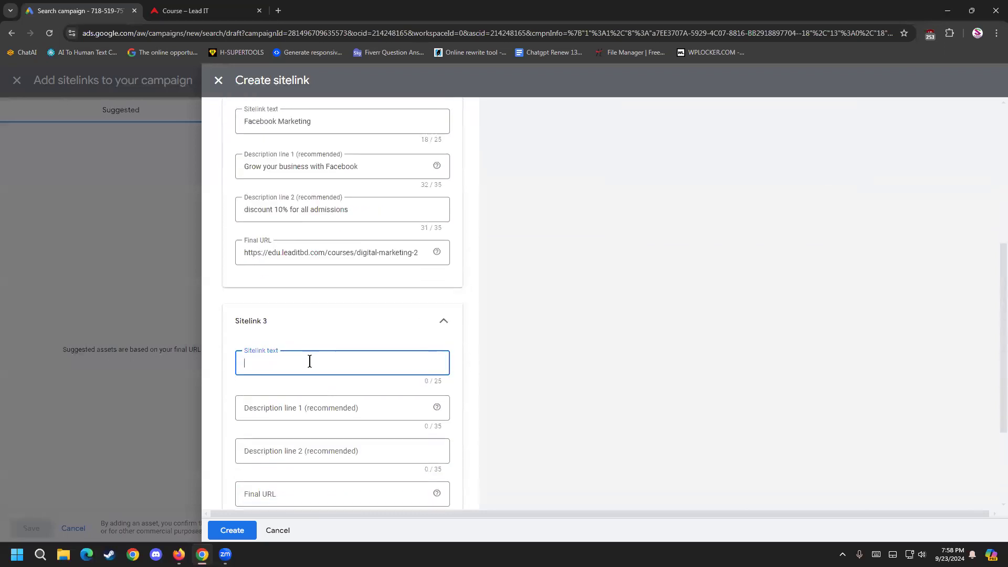
type("Digital Markteing Full course")
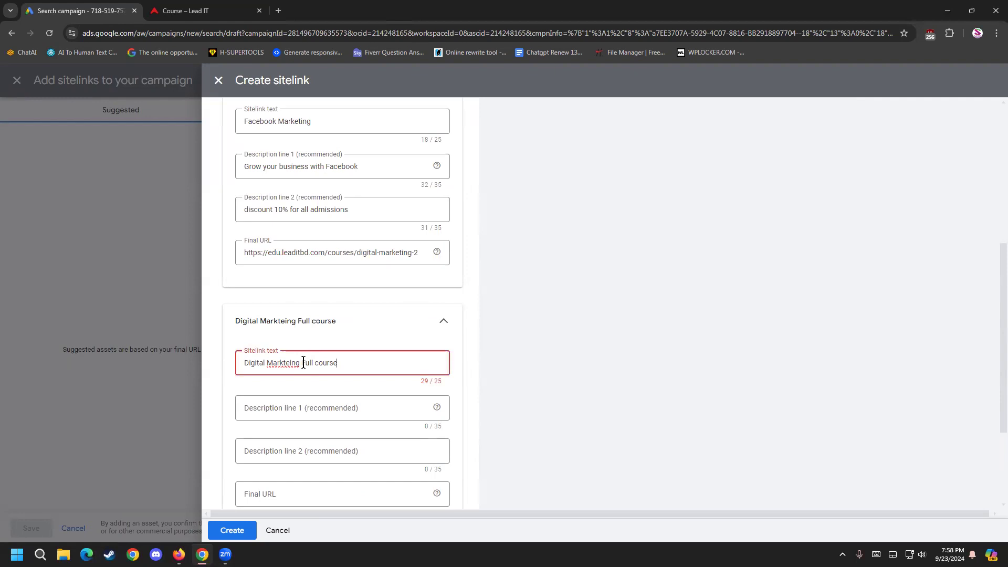
right_click(294, 362)
left_click(340, 127)
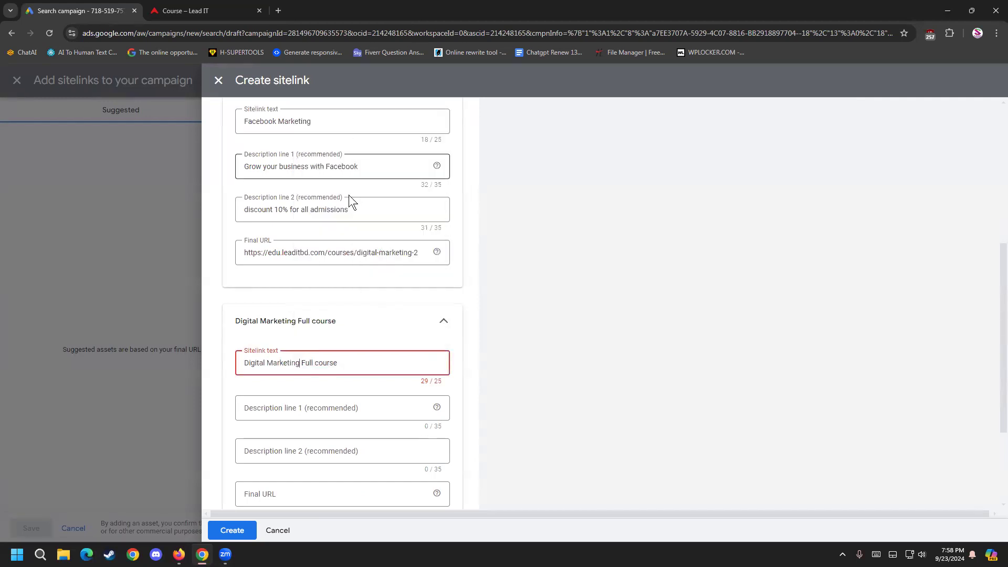
- Shorten the third sitelink's text to "Digital Marketing Full" and go to its description line 1
key("BackSpace")
key("BackSpace")
key("BackSpace")
key("BackSpace")
key("BackSpace")
key("BackSpace")
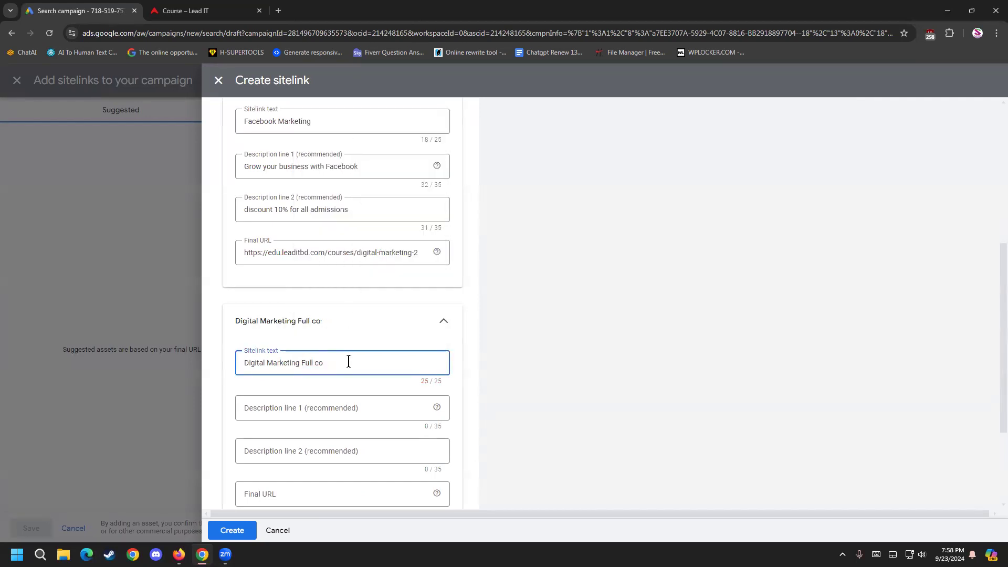
left_click(343, 409)
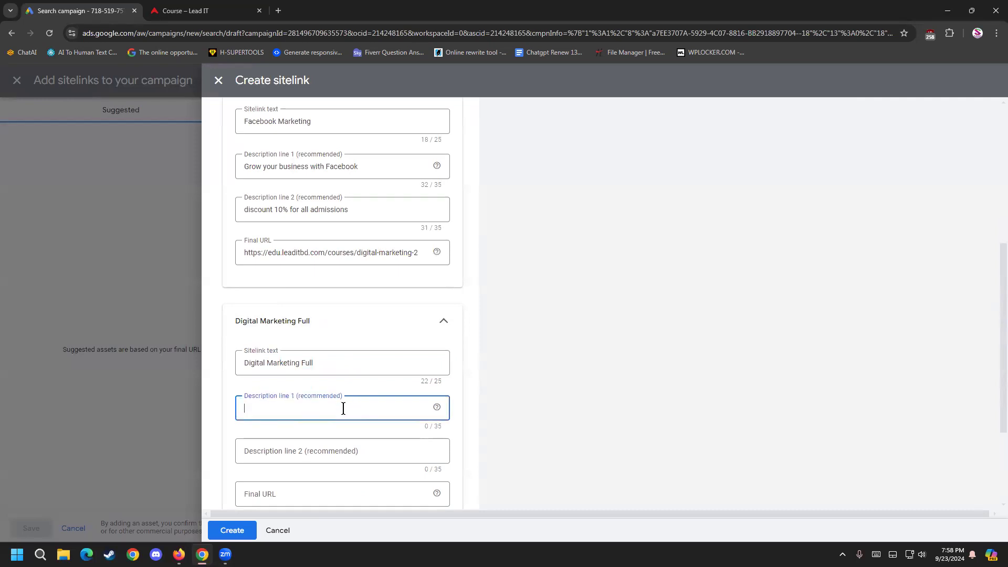
- Enter "Develop your full DM skills" as description line 1 of the Digital Marketing Full sitelink
type("Know the")
key("ctrl+BackSpace")
key("ctrl+BackSpace")
type("Develop full D")
key("BackSpace")
type("DM co")
type("your")
left_click(340, 404)
type("skills")
- Begin description line 2 of the Digital Marketing Full sitelink with "purchase", correcting the misspelled word with the spelling suggestion
left_click(349, 449)
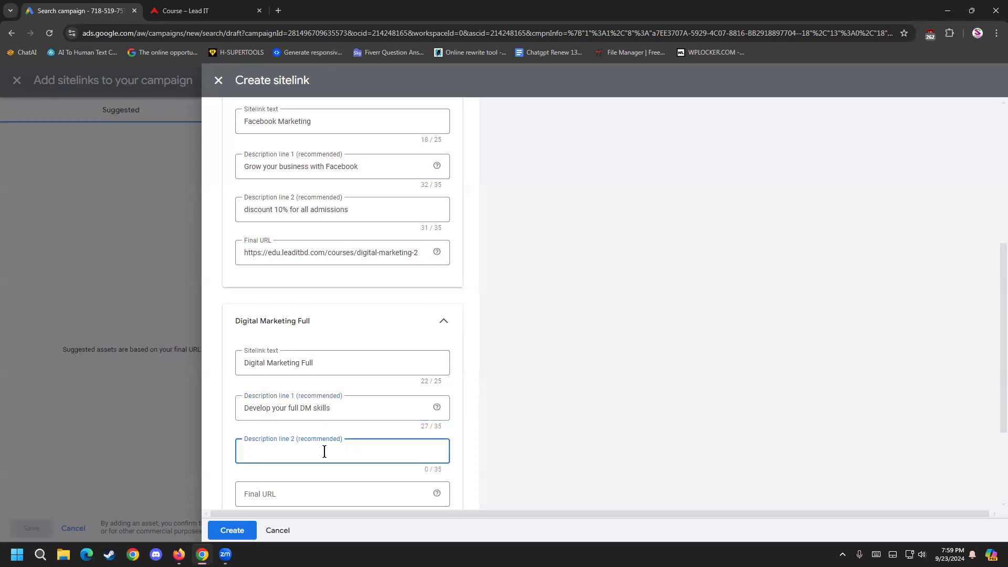
type("pui")
key("BackSpace")
key("BackSpace")
type("rshage")
key("BackSpace")
key("BackSpace")
key("BackSpace")
key("BackSpace")
key("BackSpace")
type("ch")
key("BackSpace")
key("BackSpace")
type("chage")
right_click(261, 453)
left_click(328, 194)
- Complete description line 2 of the Digital Marketing Full sitelink to read "purchase DM course in one click"
type("digital mar")
type("e")
key("BackSpace")
key("BackSpace")
key("BackSpace")
key("BackSpace")
key("BackSpace")
key("BackSpace")
key("BackSpace")
type("DM course in one click")
- Copy the Digital Marketing Full Course page's address from the Lead IT site and paste it as the third sitelink's final URL
scroll(348, 339, "down", 3)
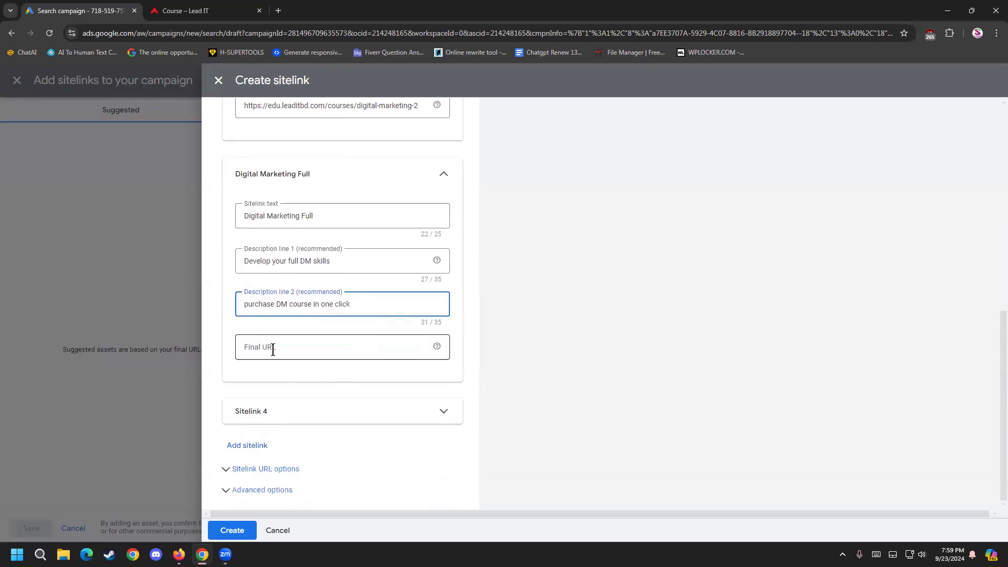
left_click(273, 347)
left_click(206, 8)
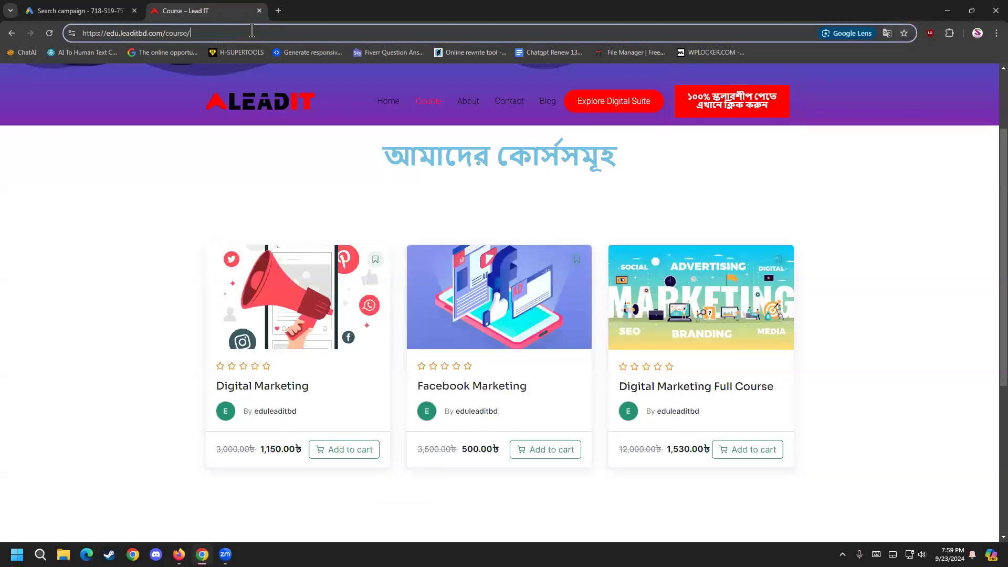
left_click(658, 385)
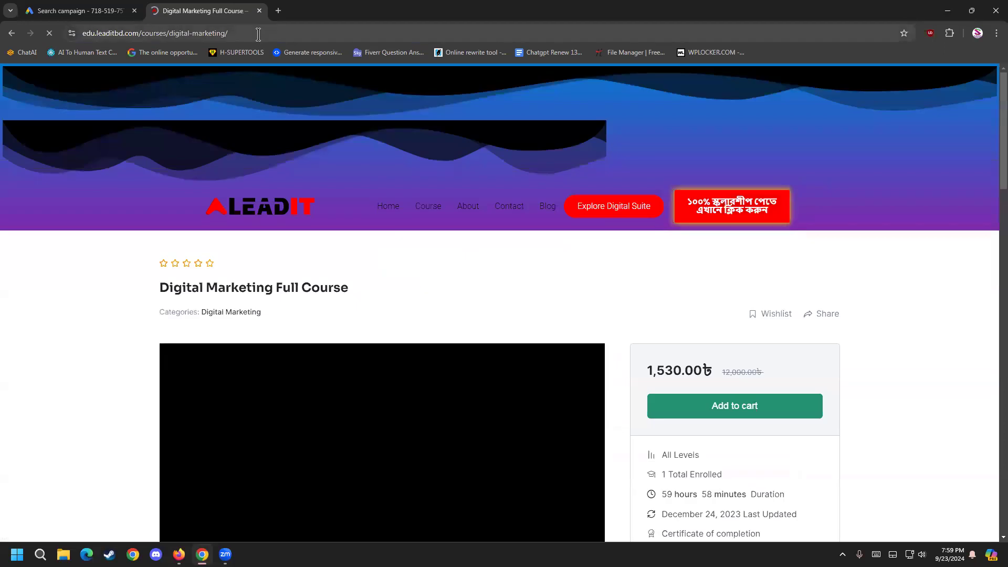
left_click(258, 33)
key("ctrl+c")
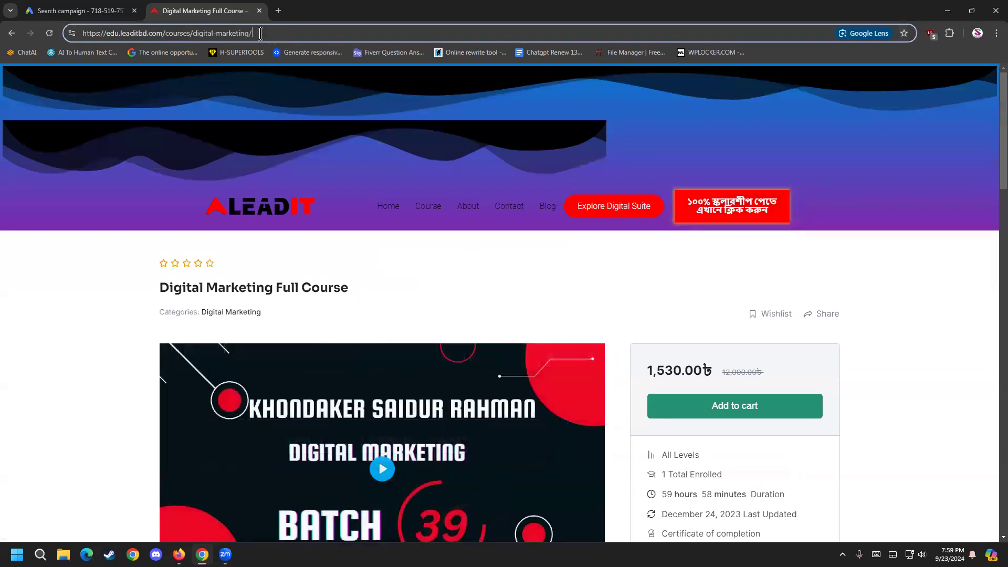
left_click(68, 10)
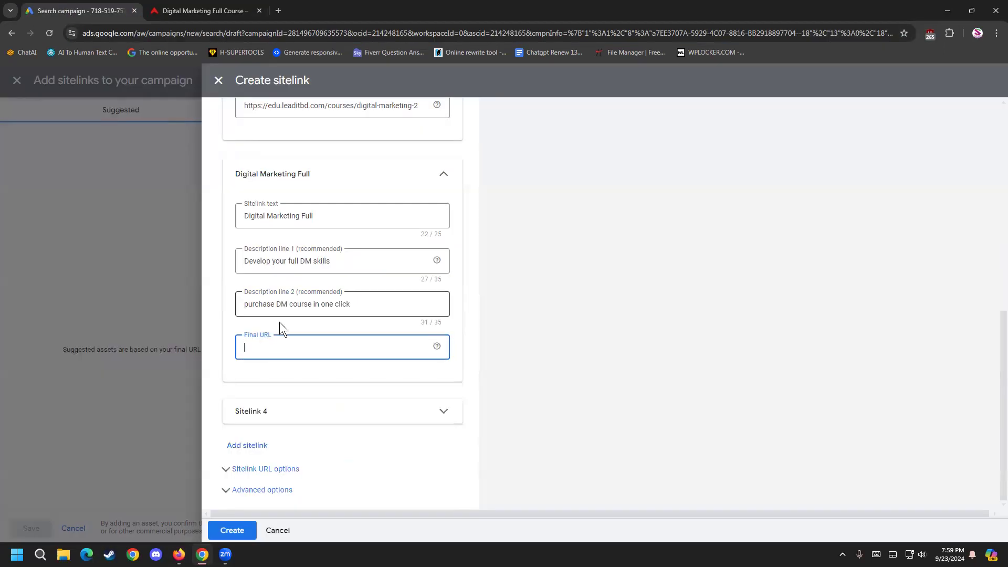
key("ctrl+v")
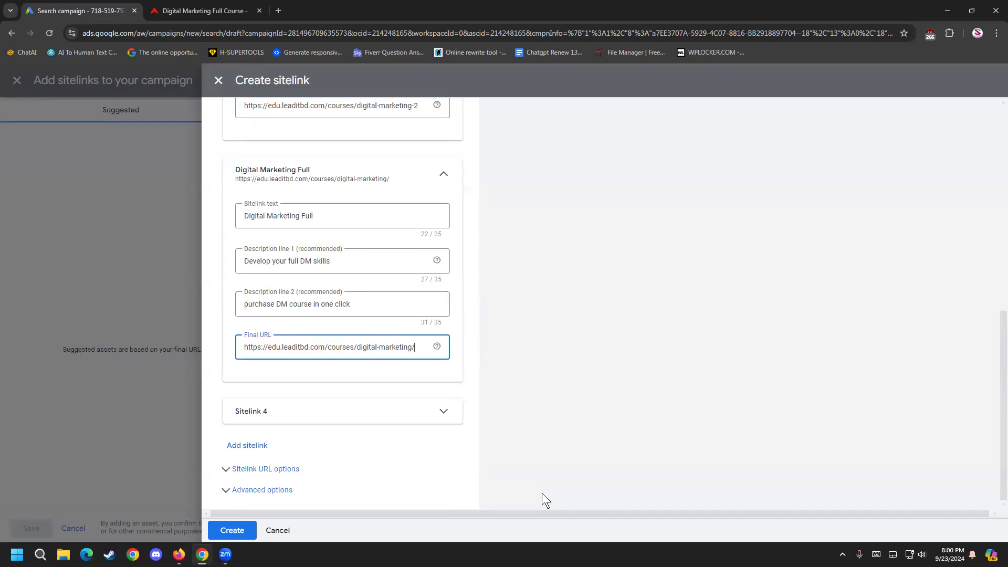
- Create the three course sitelinks and save them to the campaign
left_click(231, 530)
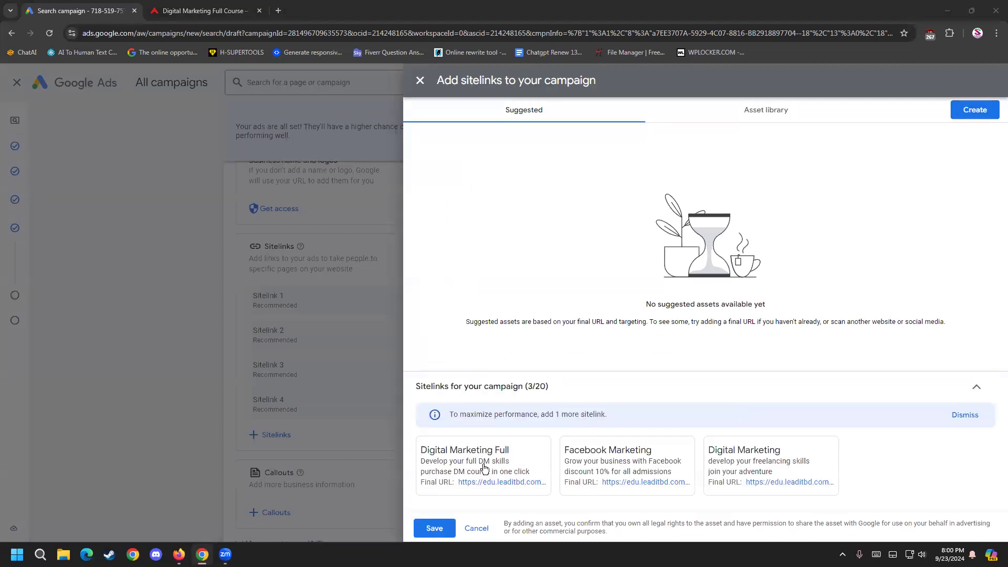
mouse_move(432, 456)
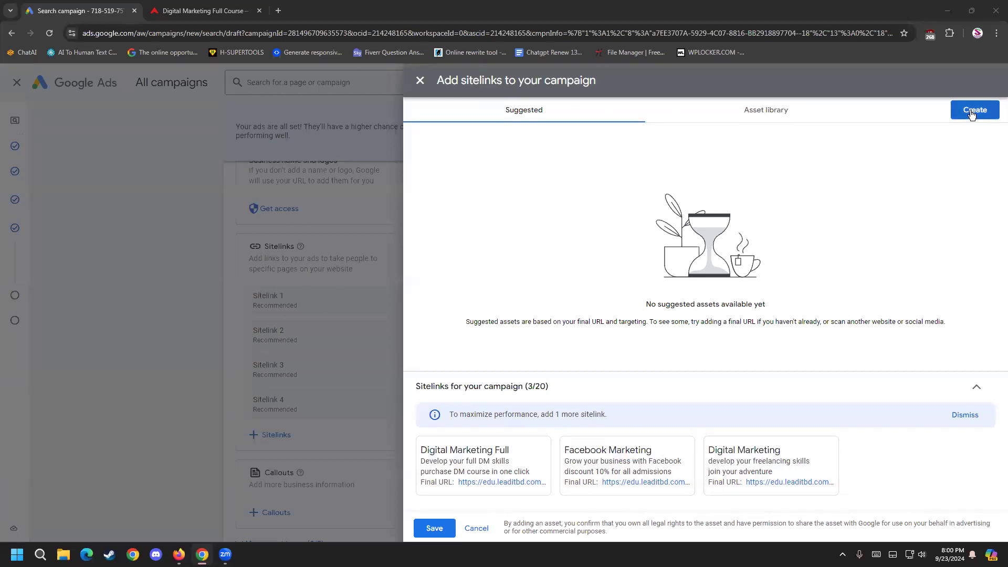
left_click(434, 528)
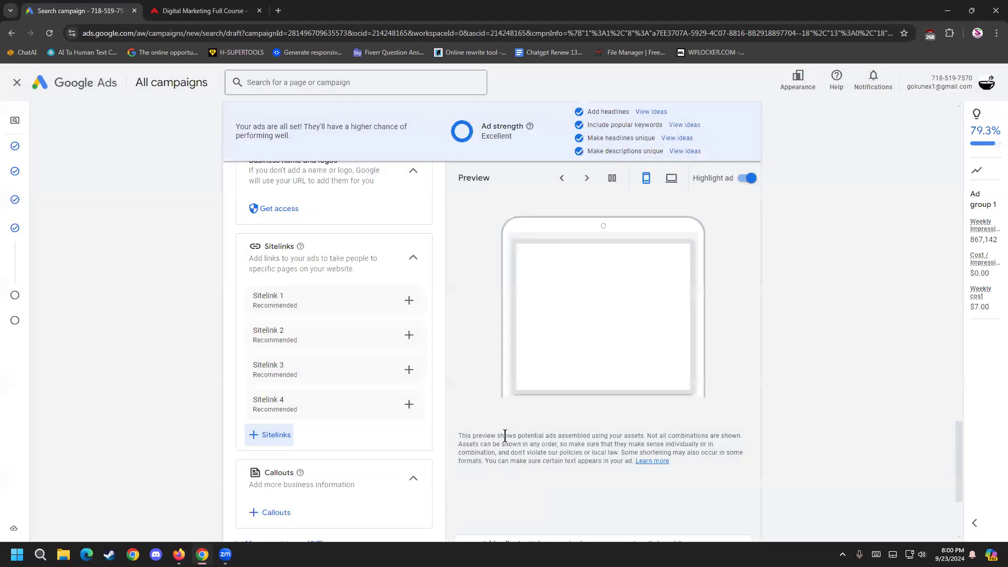
scroll(407, 430, "down", 4)
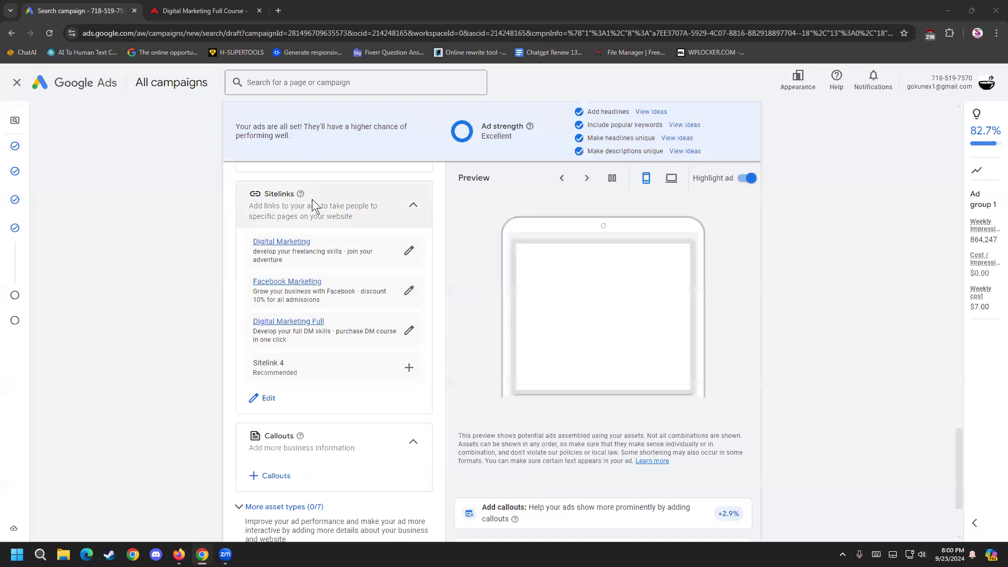
scroll(230, 320, "up", 2)
scroll(240, 396, "down", 3)
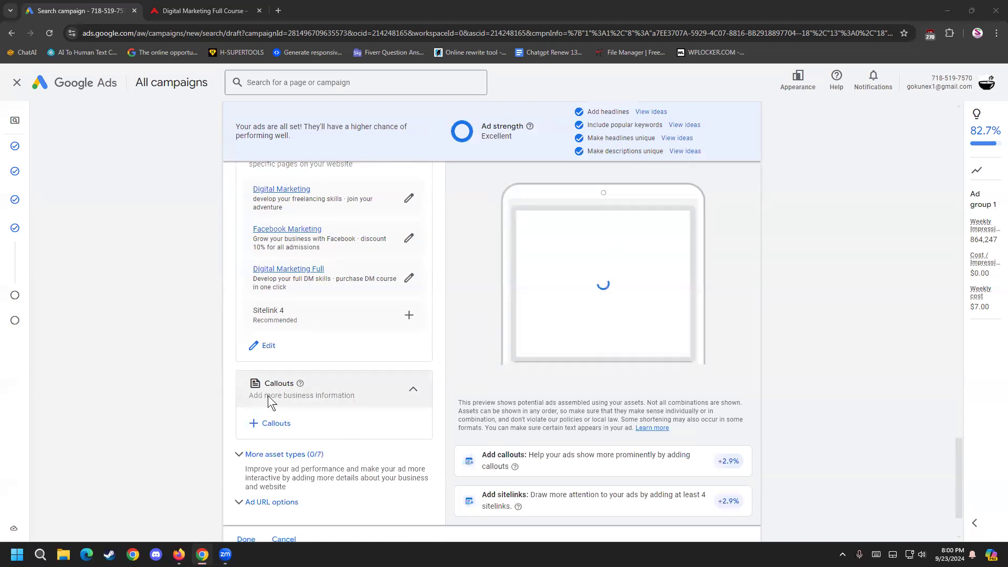
- Check the campaign's selected sitelinks and the blank sitelink creation form, then close the sitelink editor
left_click(253, 12)
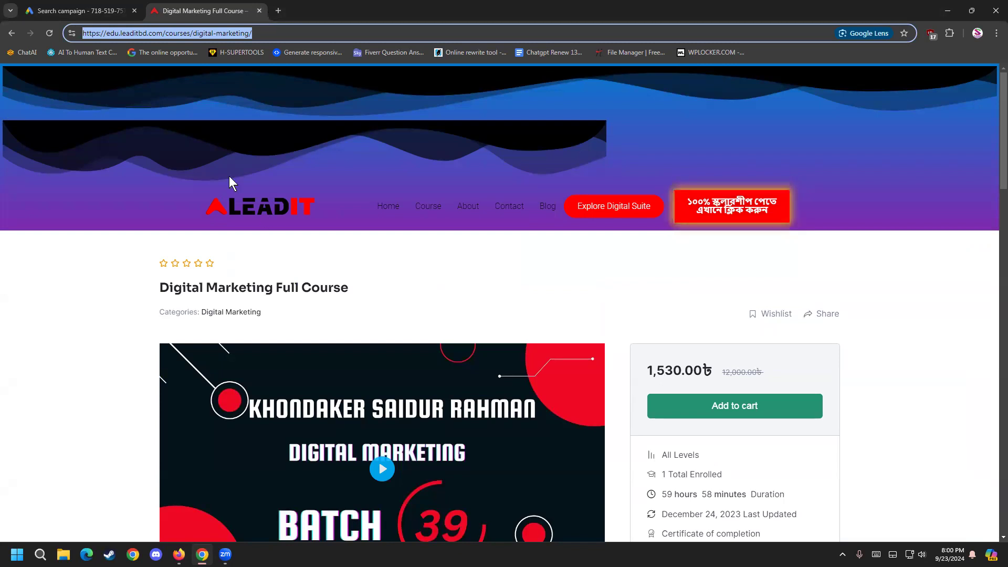
left_click(120, 4)
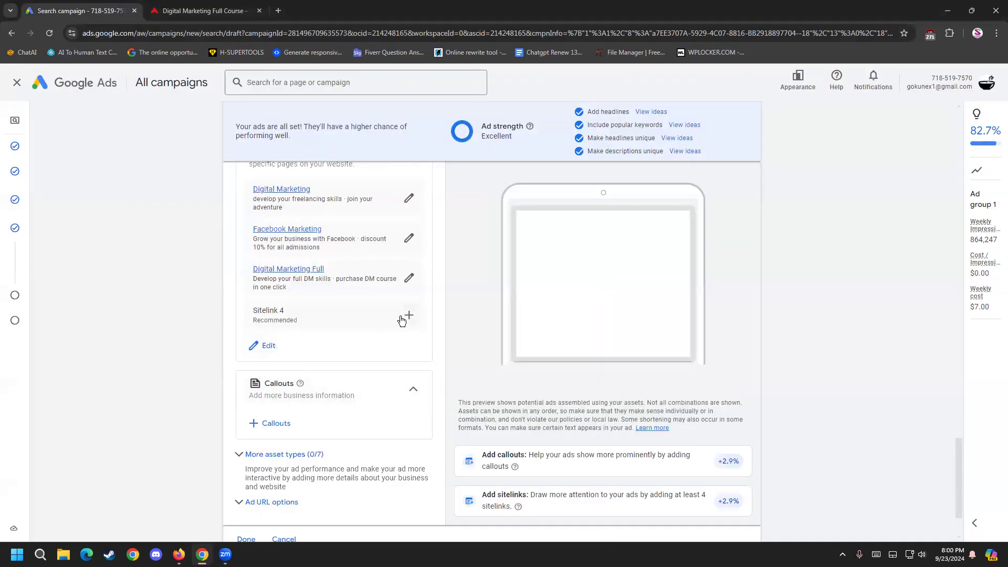
left_click(265, 345)
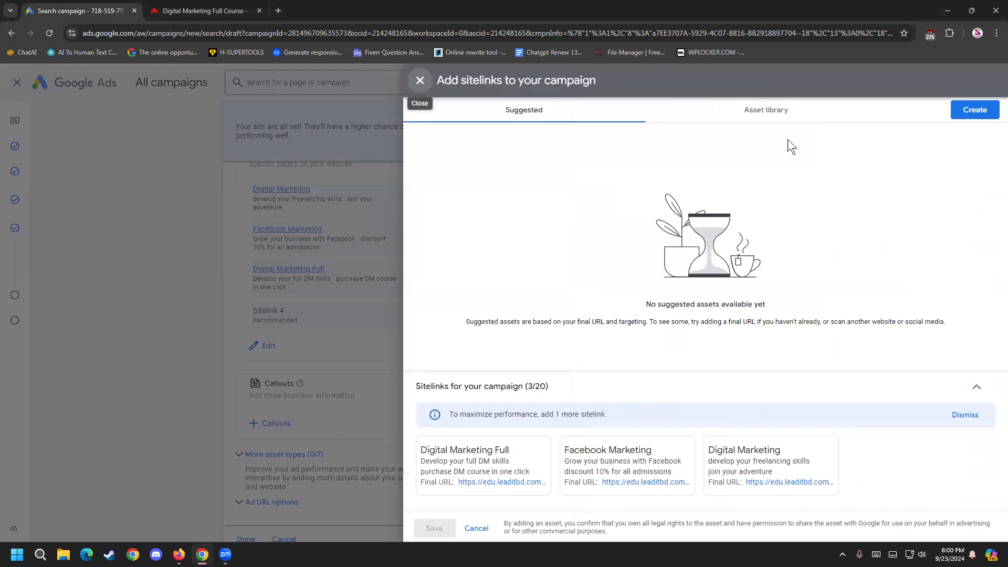
left_click(976, 109)
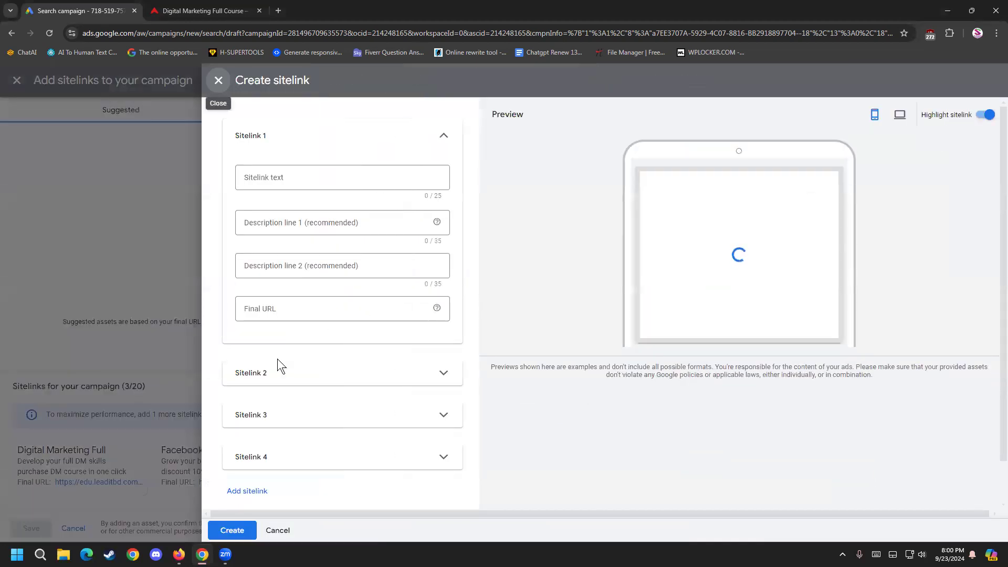
scroll(278, 256, "down", 1)
left_click(218, 79)
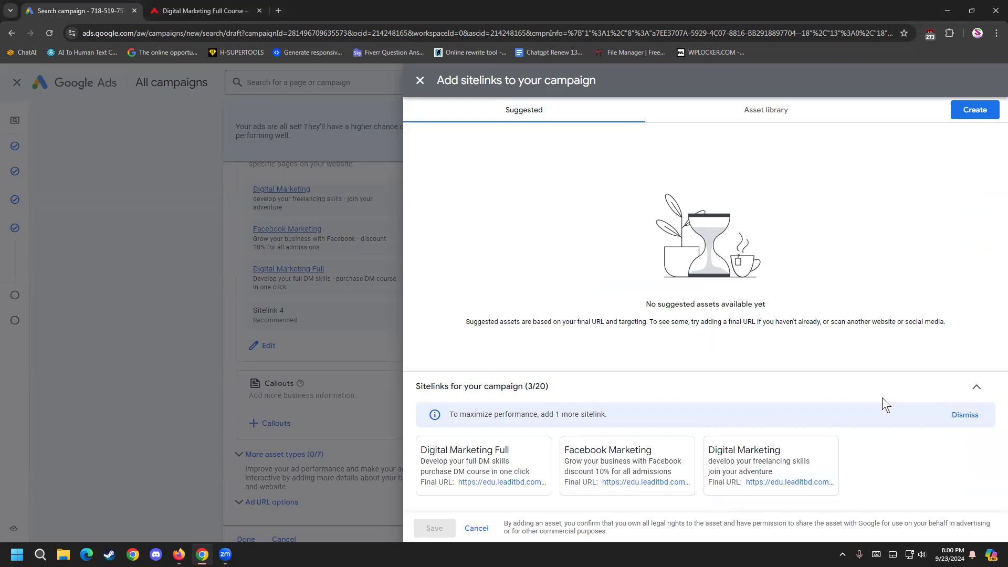
left_click(978, 388)
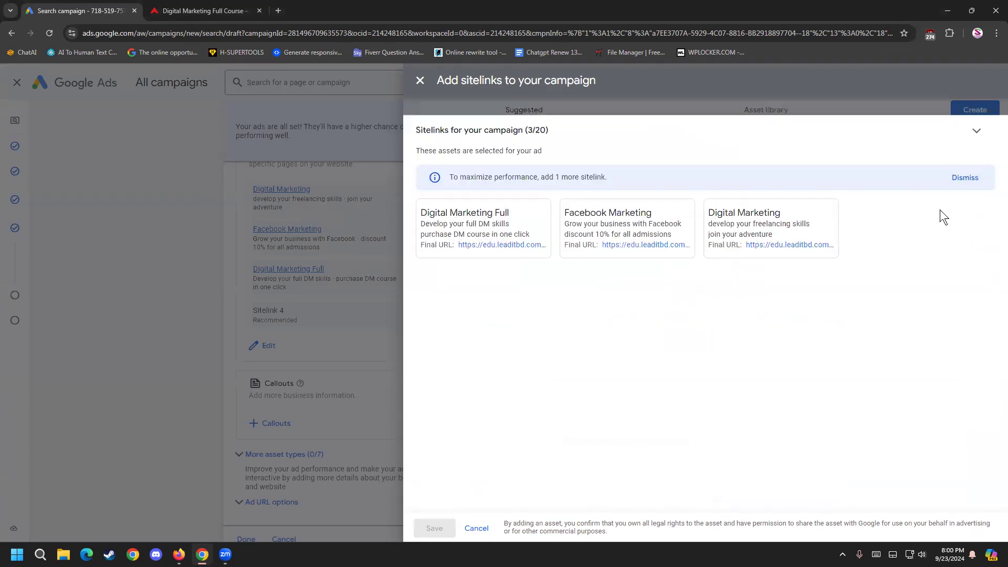
left_click(976, 131)
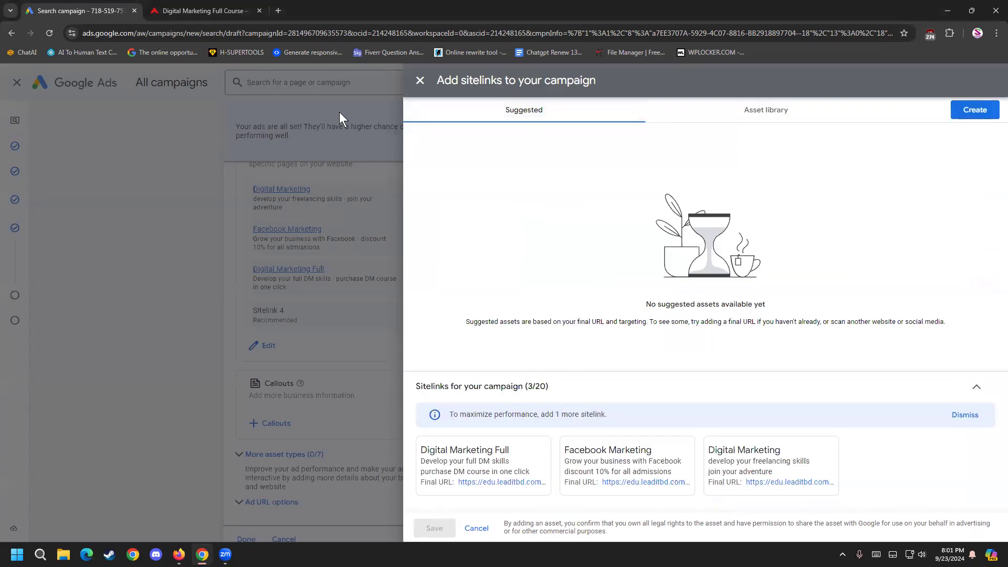
left_click(418, 82)
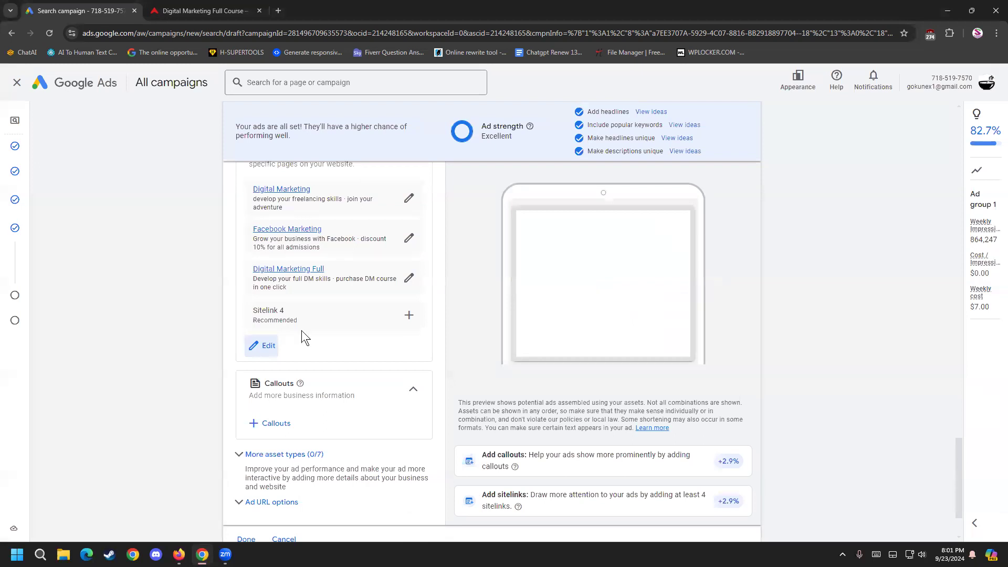
- Review the sitelinks in the asset library and the blank form for adding Sitelink 4, closing both without changes
left_click(264, 347)
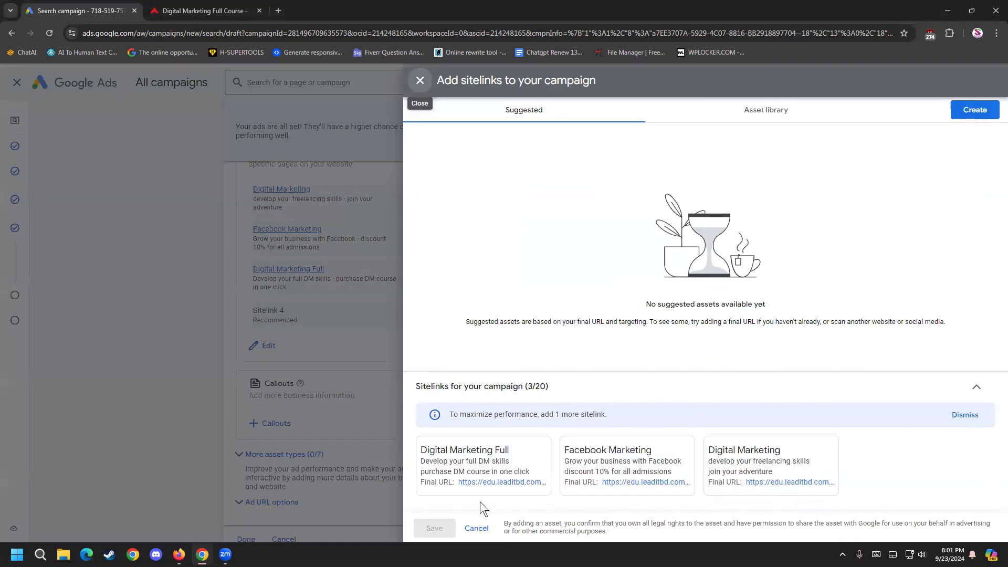
left_click(782, 114)
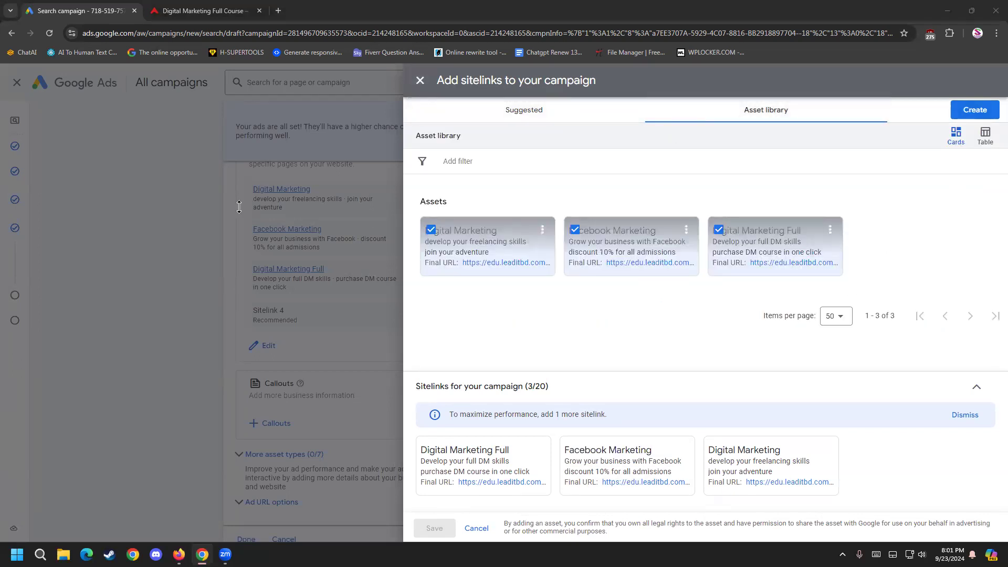
left_click(420, 80)
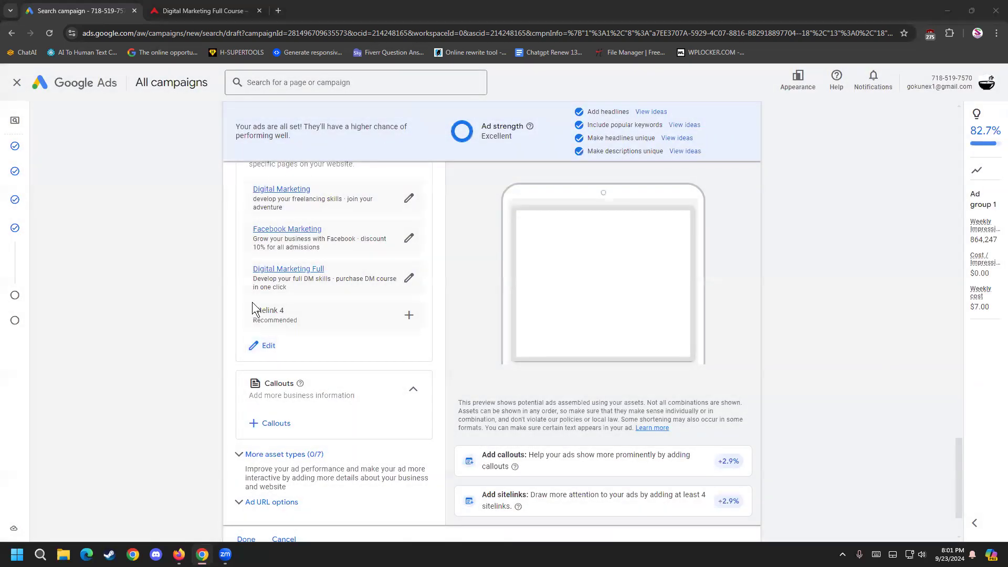
left_click(409, 316)
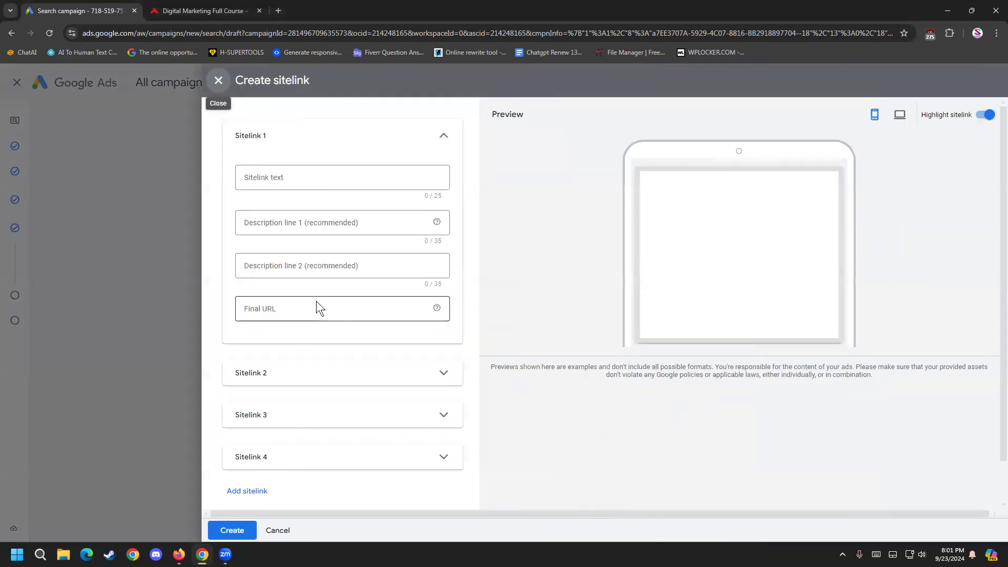
scroll(316, 301, "down", 1)
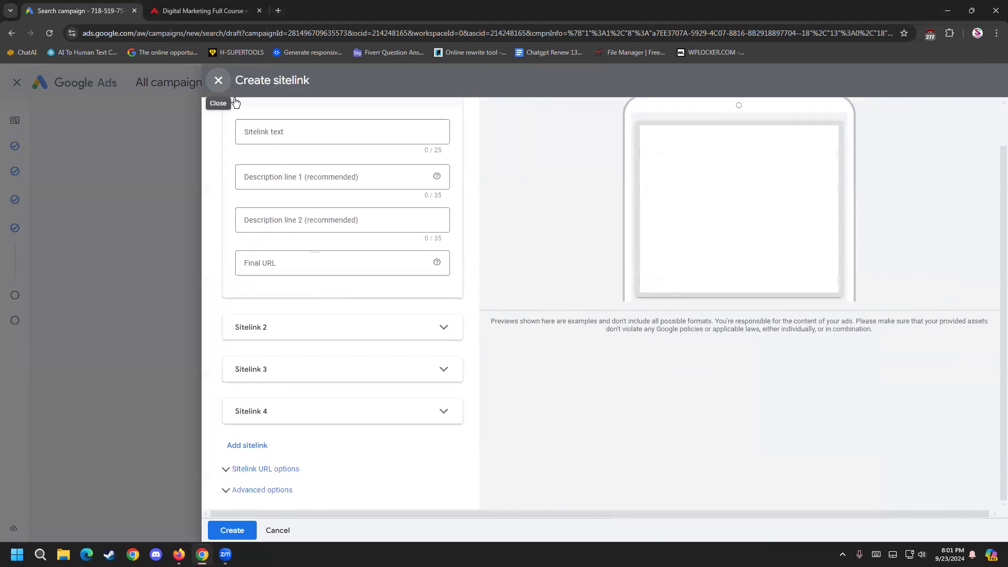
left_click(218, 80)
- Open the form for adding callouts to the campaign
scroll(161, 357, "down", 2)
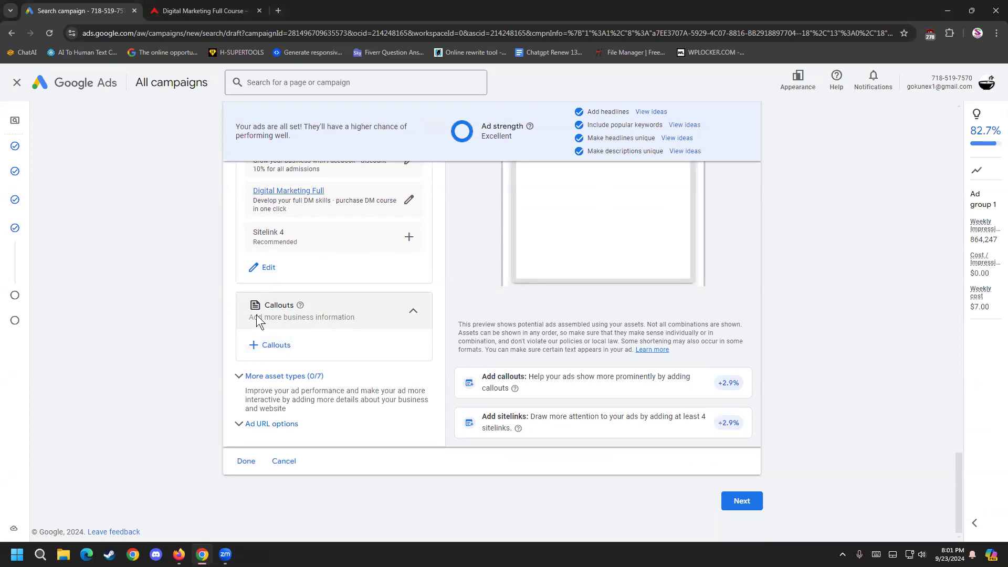
left_click(301, 314)
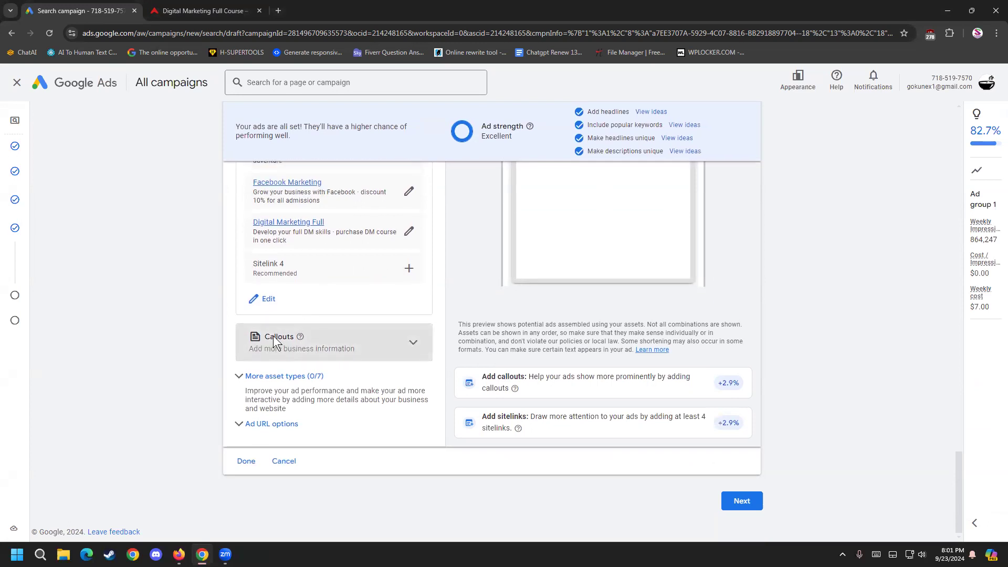
left_click(274, 340)
left_click(273, 389)
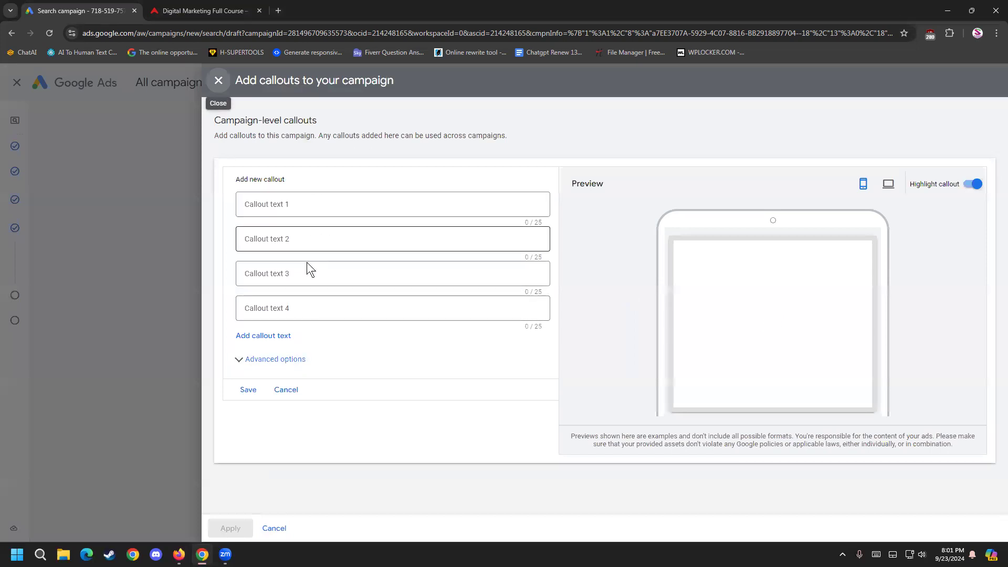
- Enter "We're providing SEO tools" as callout text 1, shortening the wording to fit the character limit
left_click(298, 212)
type("We are providing")
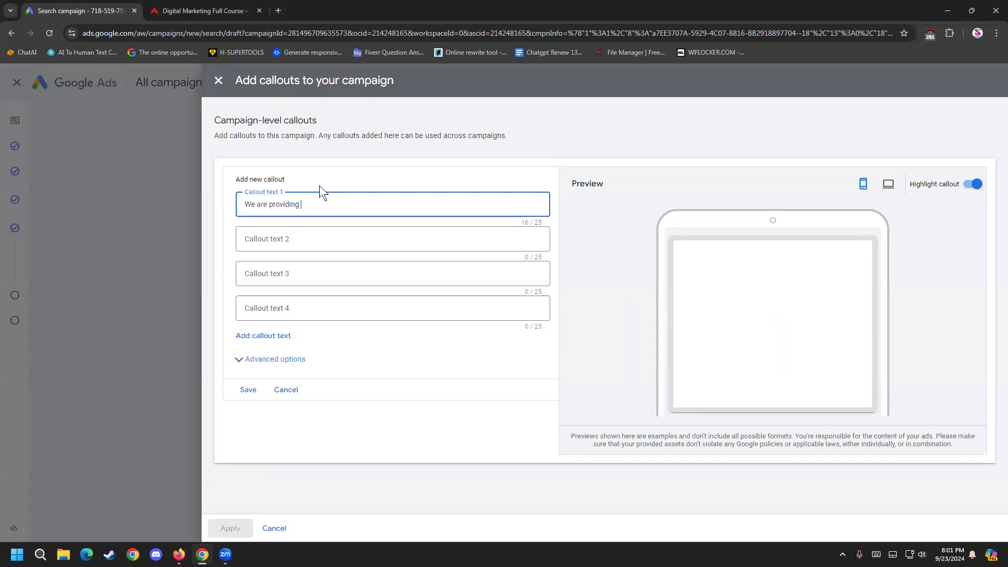
type(" W")
key("BackSpace")
type("S")
left_click(269, 207)
key("BackSpace")
key("BackSpace")
key("BackSpace")
key("BackSpace")
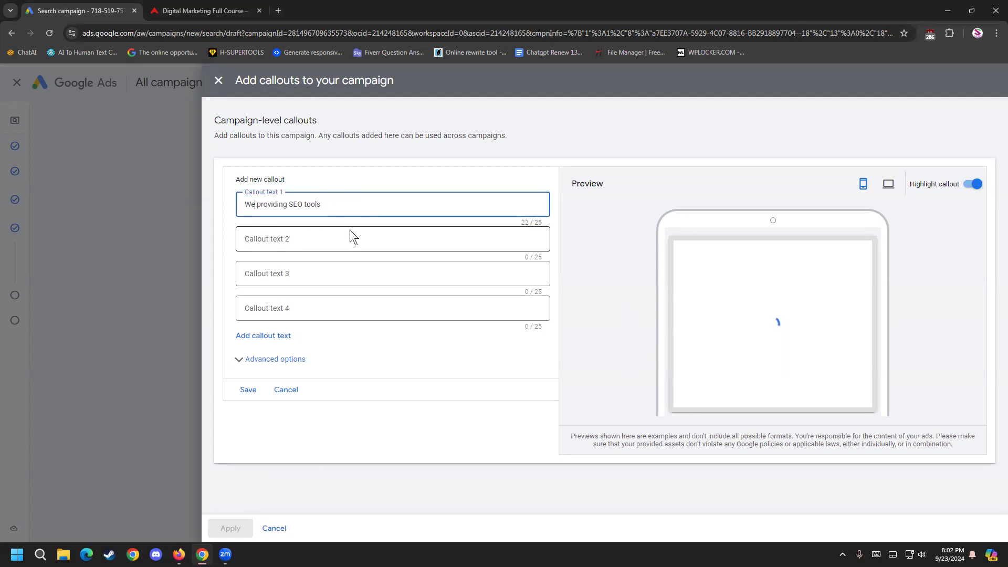
type("'re")
- Enter "Lead Generation Services" as callout text 2
left_click(349, 240)
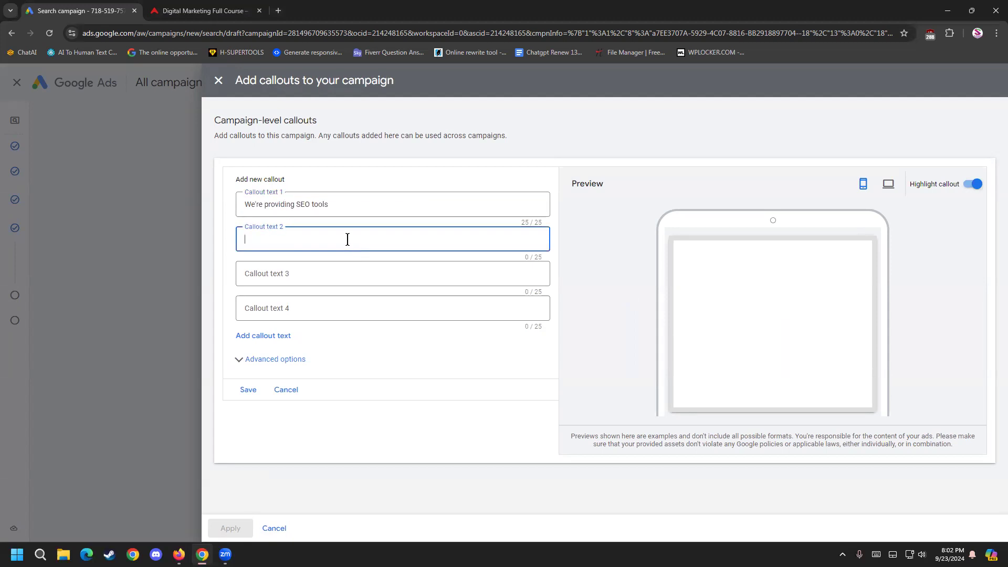
type("Lead")
type(" Gene")
type("ration")
type(" Sd")
type("rvices")
- Enter "Social Media Marketing" as callout text 3 and "Social Media Advertising" as callout text 4
left_click(322, 267)
type("So")
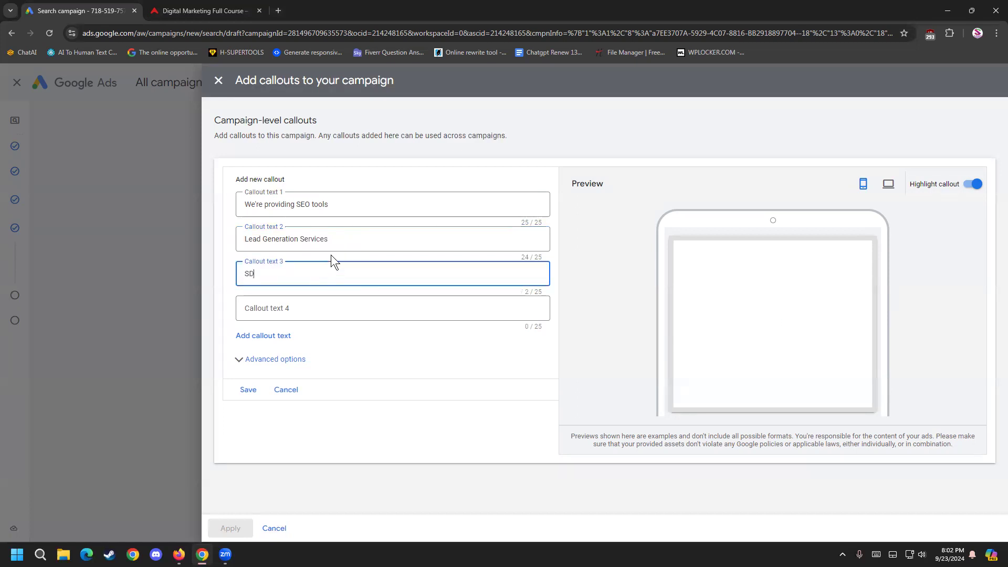
key("BackSpace")
type("ocial Media Marketing")
left_click(334, 308)
type("Social Media Advertising")
- Check the callouts in the desktop preview and return to the mobile preview
left_click(336, 279)
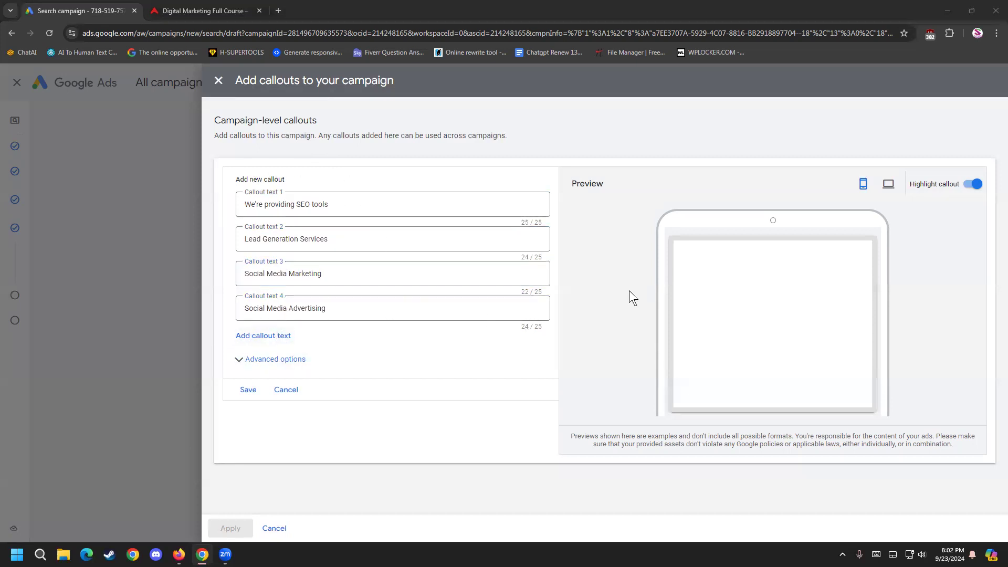
left_click(888, 184)
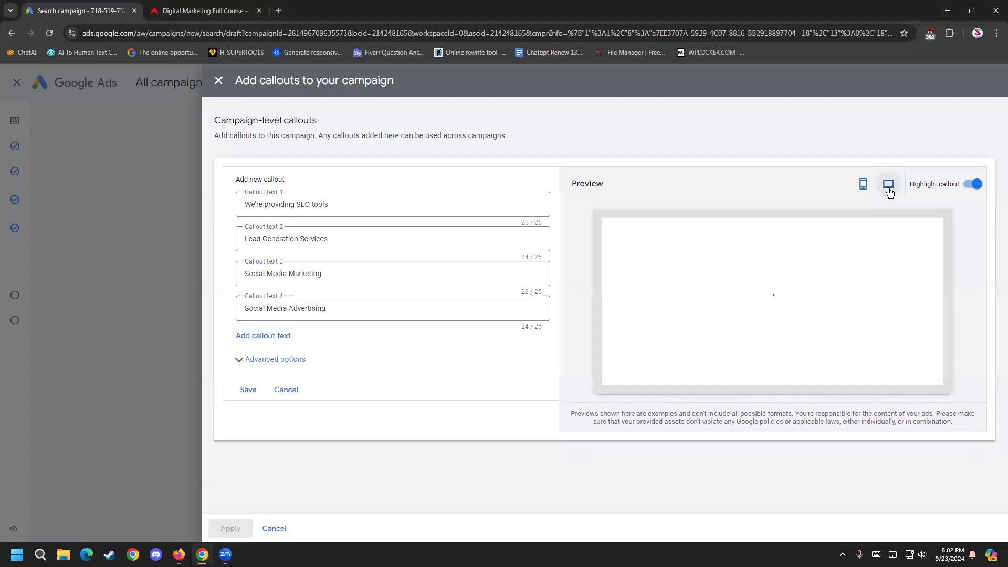
left_click(862, 184)
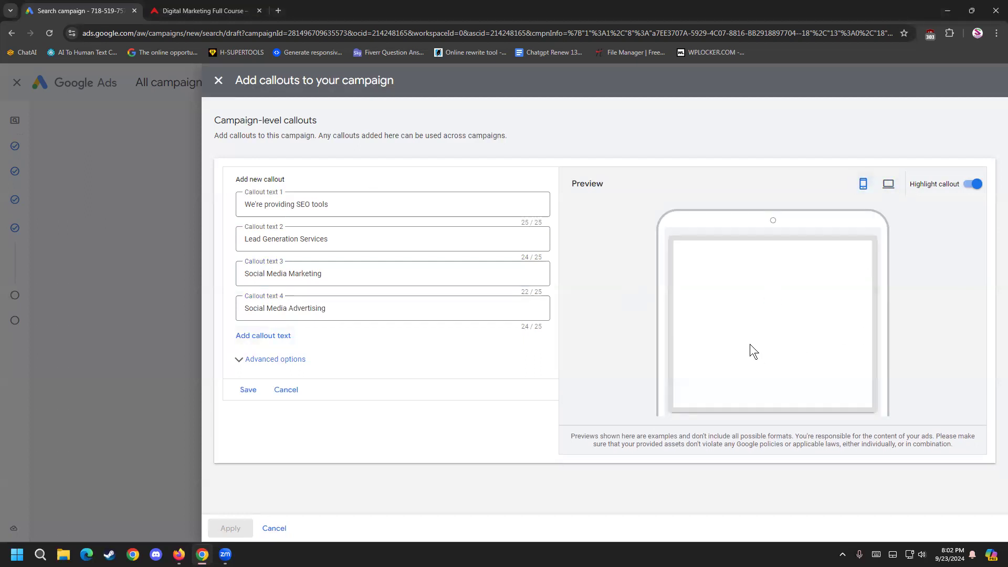
- Switch the callout preview to desktop, save the four callouts and apply them to the campaign
left_click(888, 184)
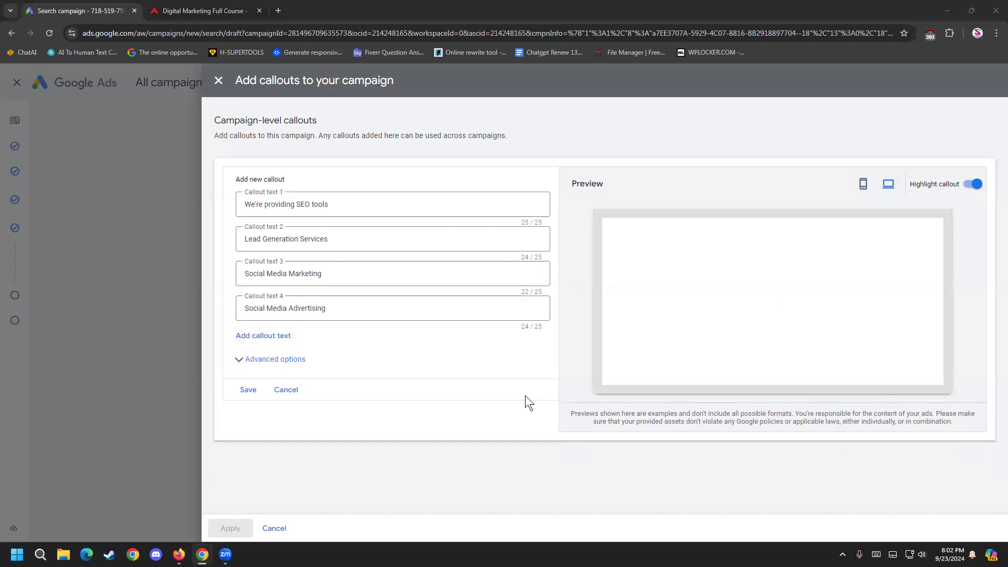
left_click(247, 388)
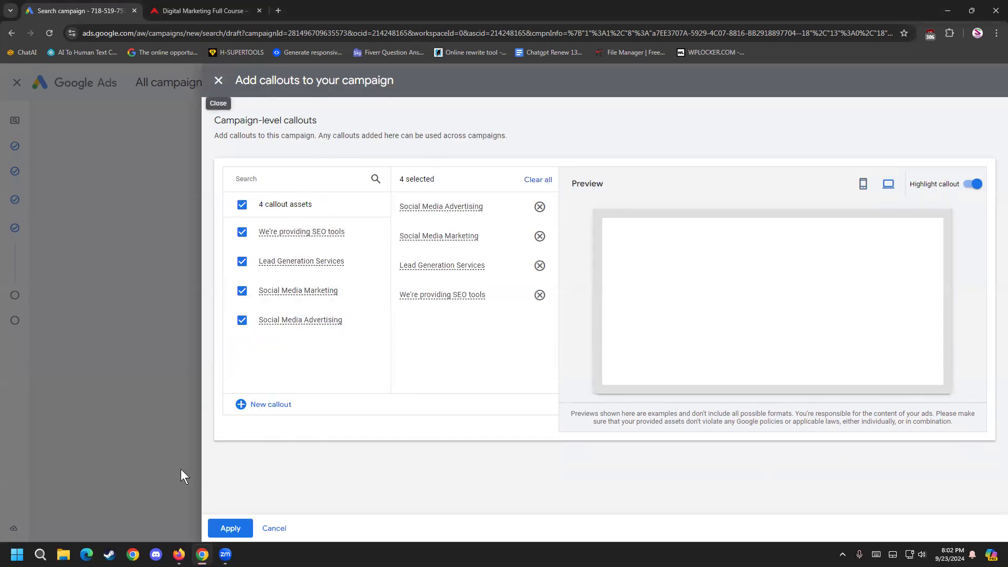
left_click(229, 528)
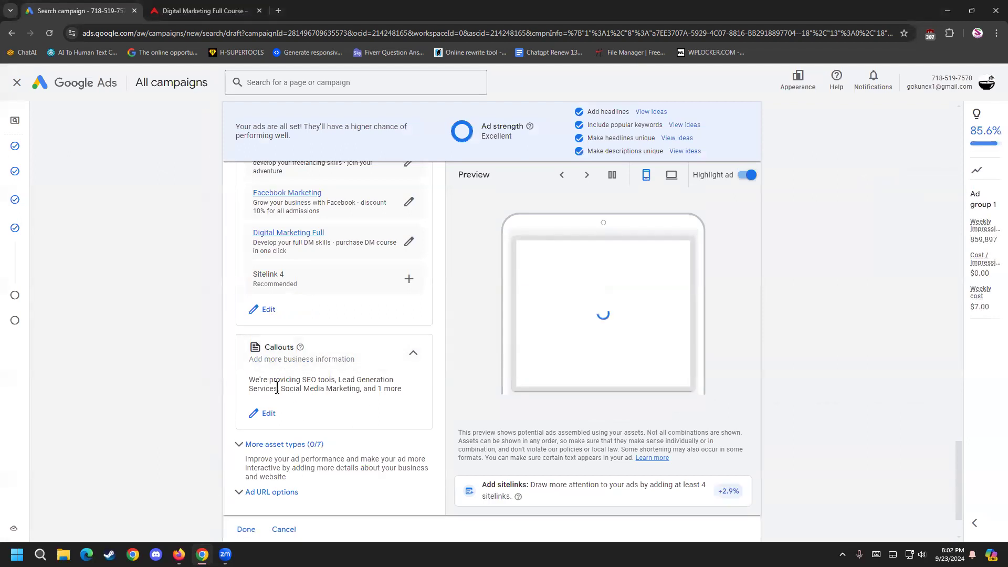
- Expand the additional asset types and start a new campaign-level promotion
scroll(203, 371, "down", 2)
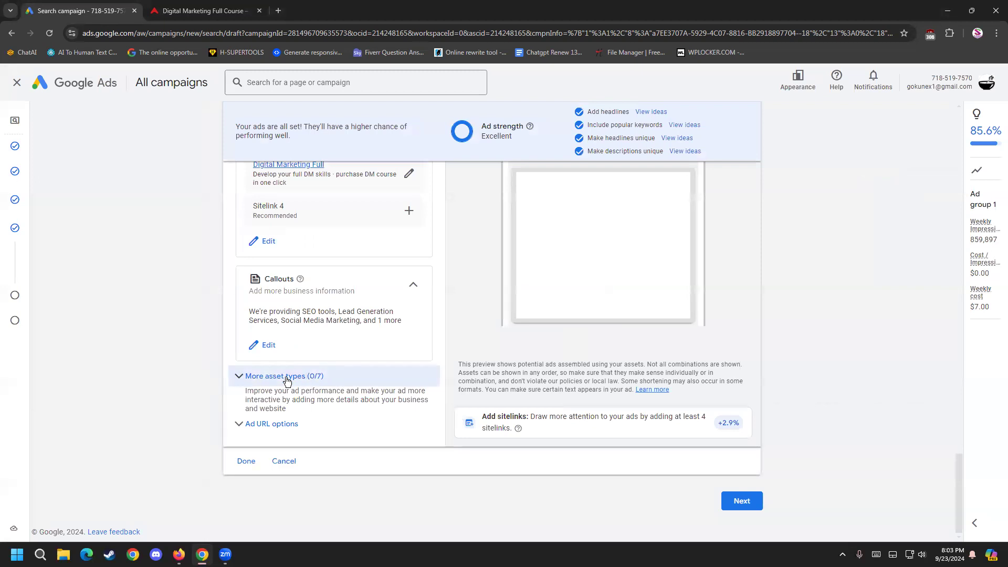
left_click(313, 383)
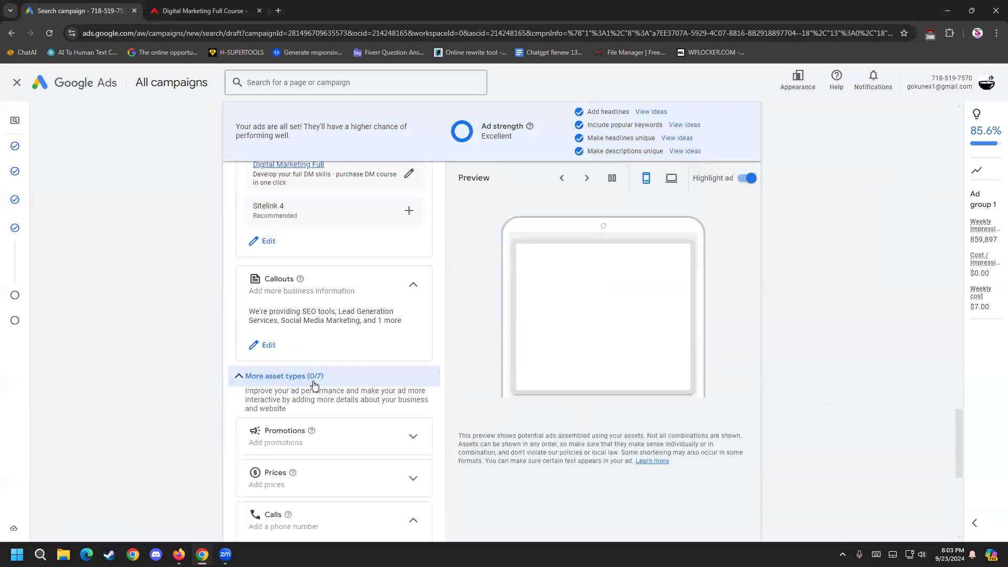
scroll(314, 384, "down", 3)
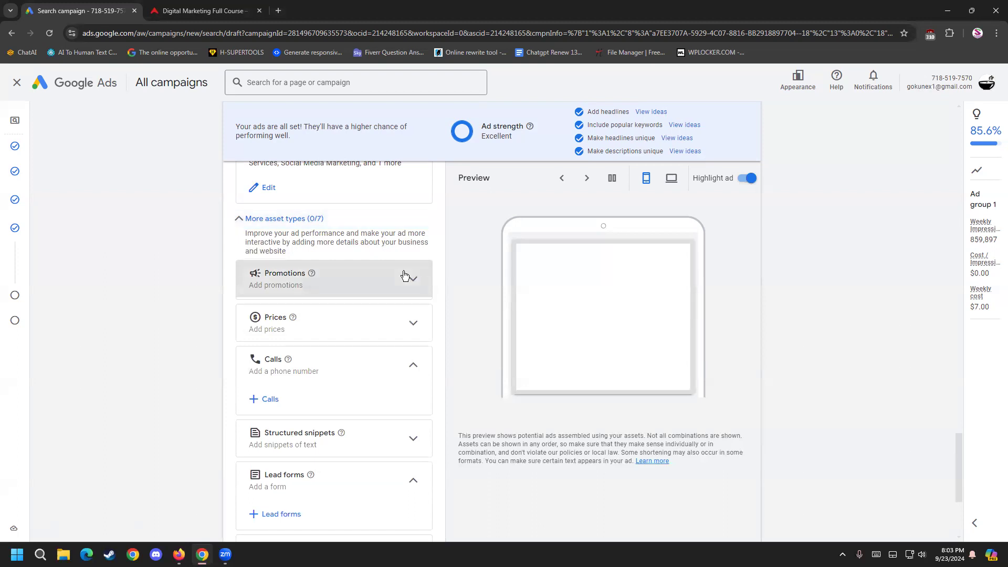
left_click(404, 275)
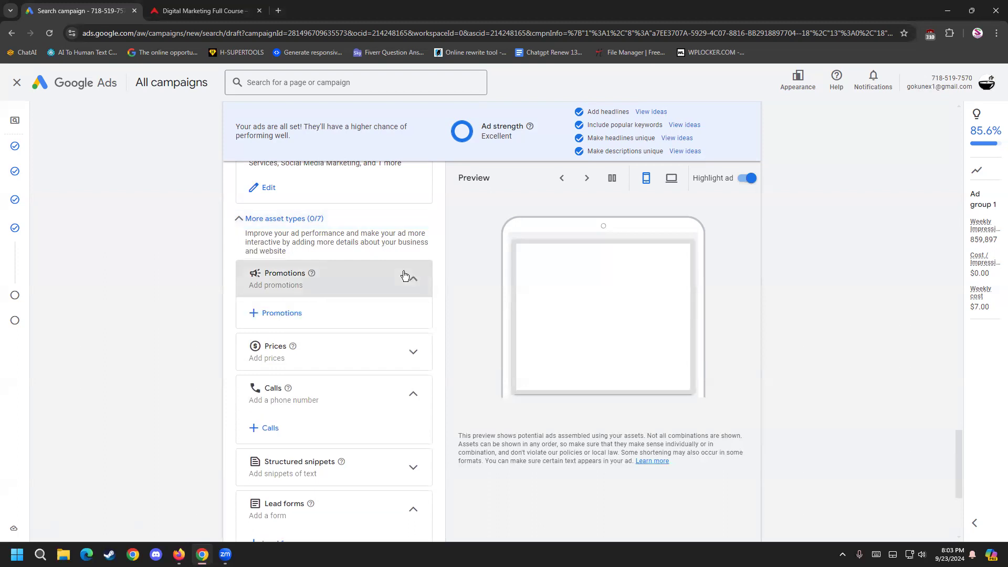
left_click(266, 314)
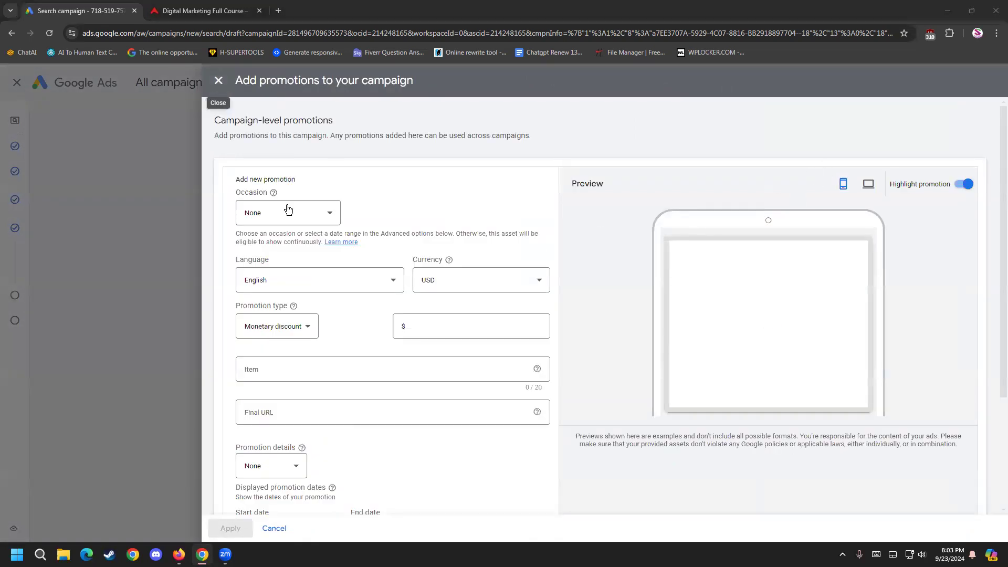
- Set the promotion's occasion to End of Season
left_click(308, 212)
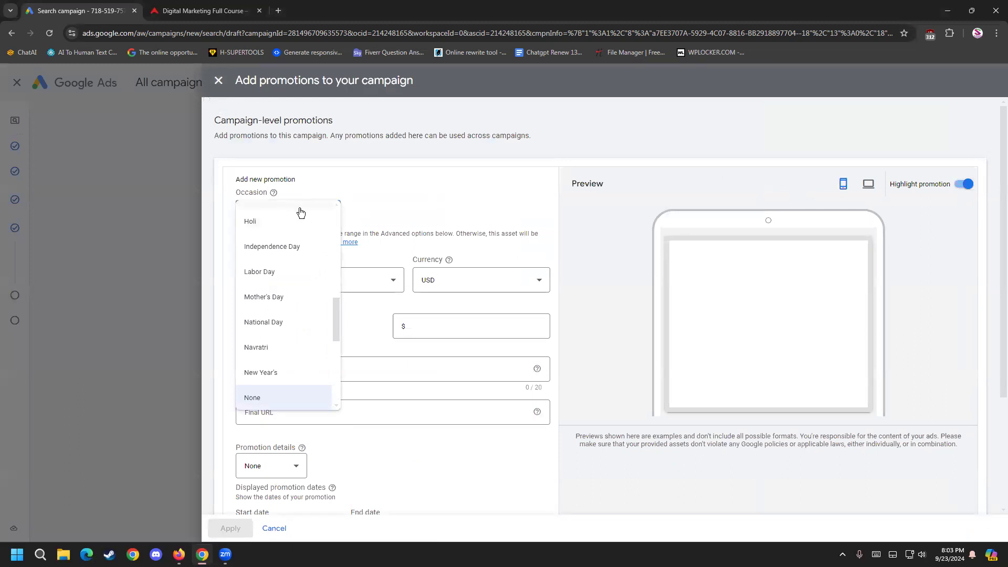
scroll(293, 398, "down", 1)
scroll(291, 391, "down", 2)
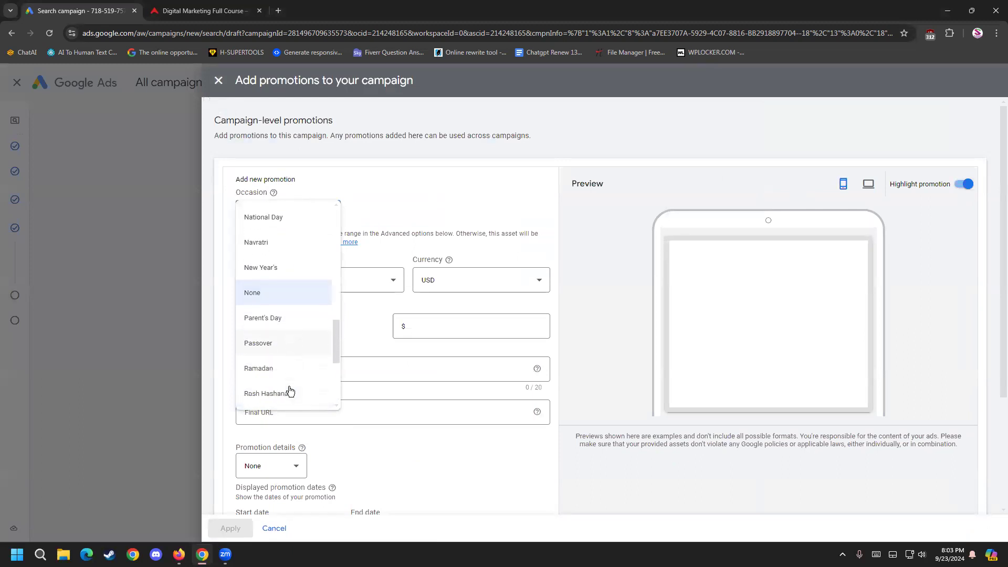
scroll(290, 389, "up", 2)
scroll(290, 387, "down", 2)
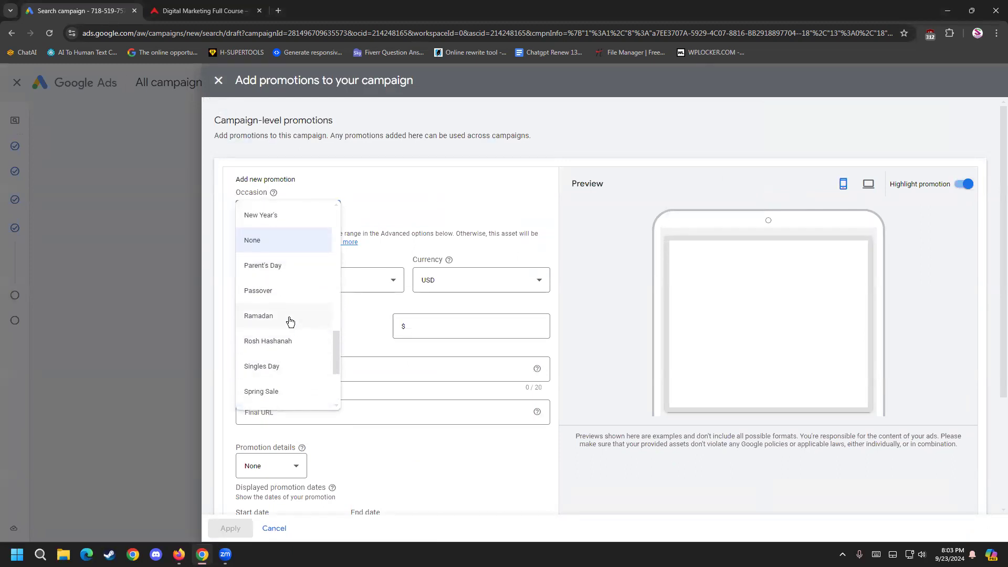
scroll(290, 321, "down", 1)
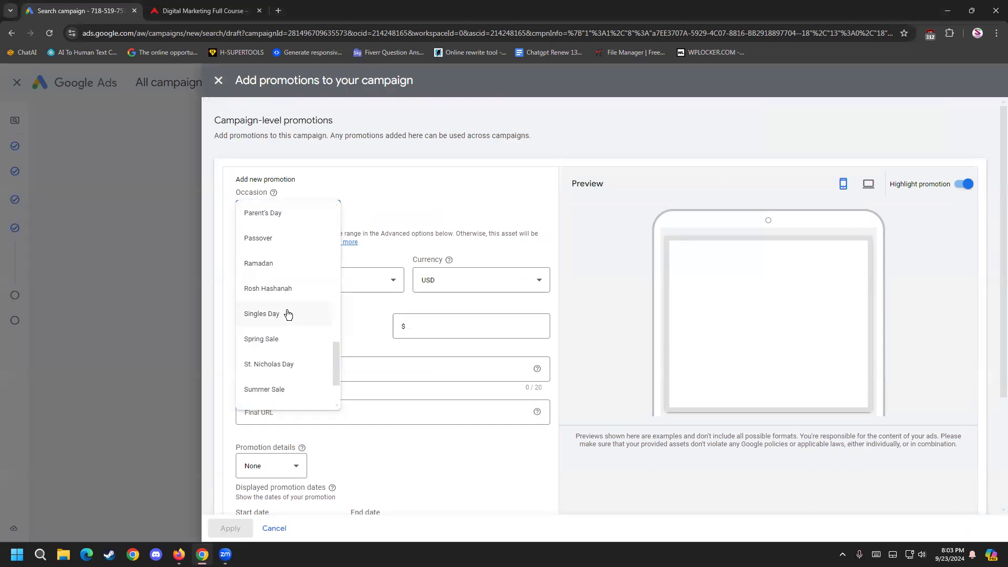
scroll(287, 325, "down", 2)
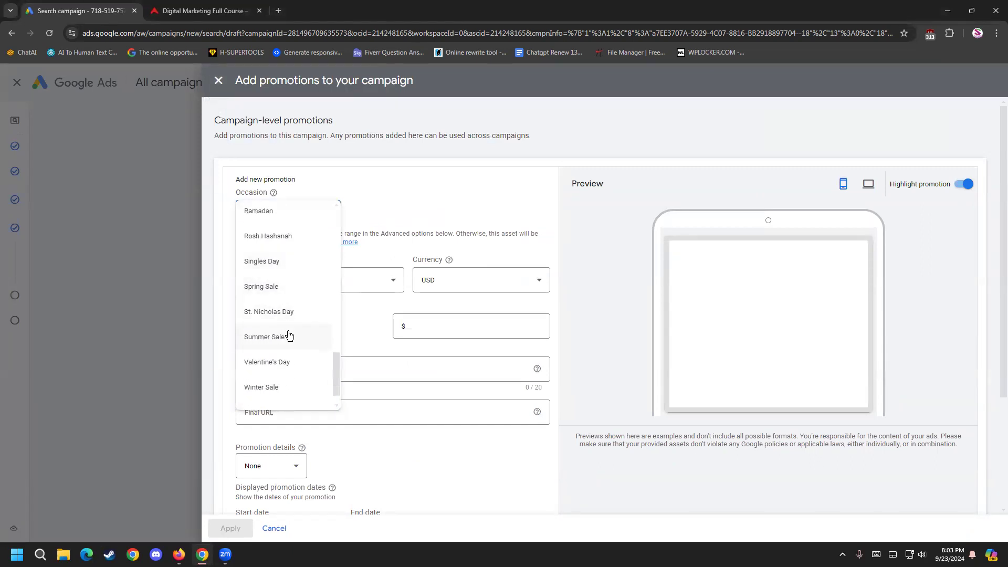
scroll(289, 336, "down", 1)
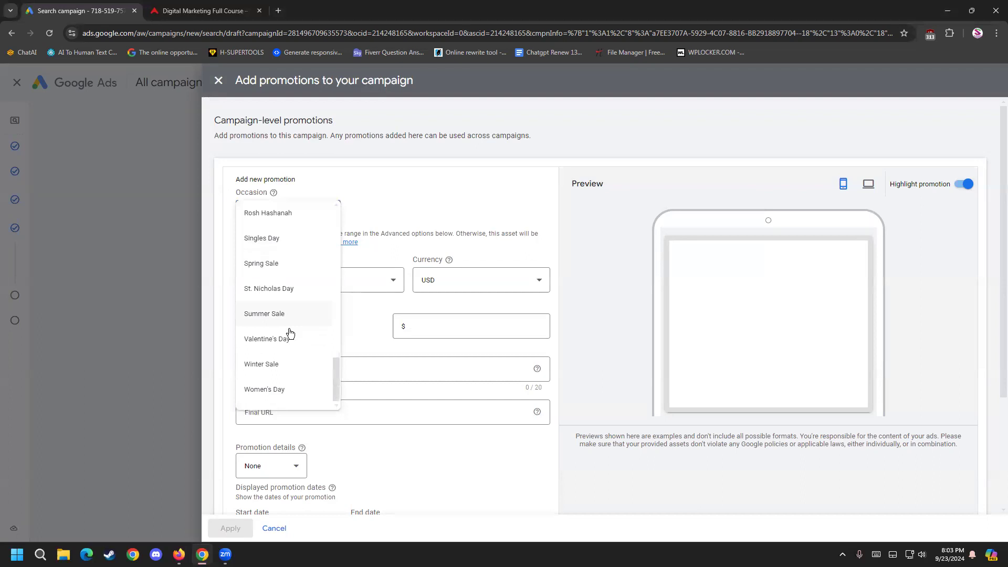
scroll(288, 377, "up", 6)
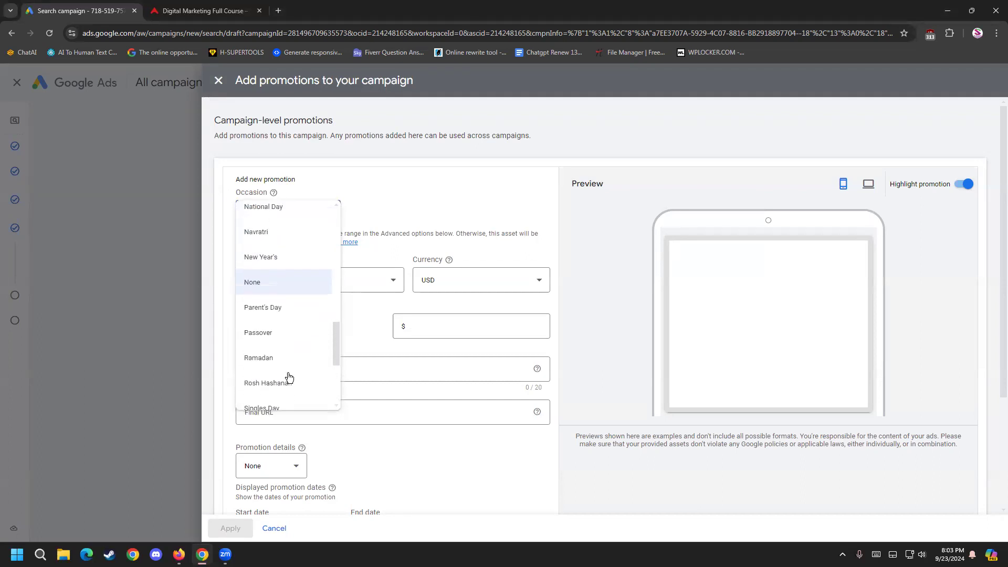
scroll(270, 345, "up", 5)
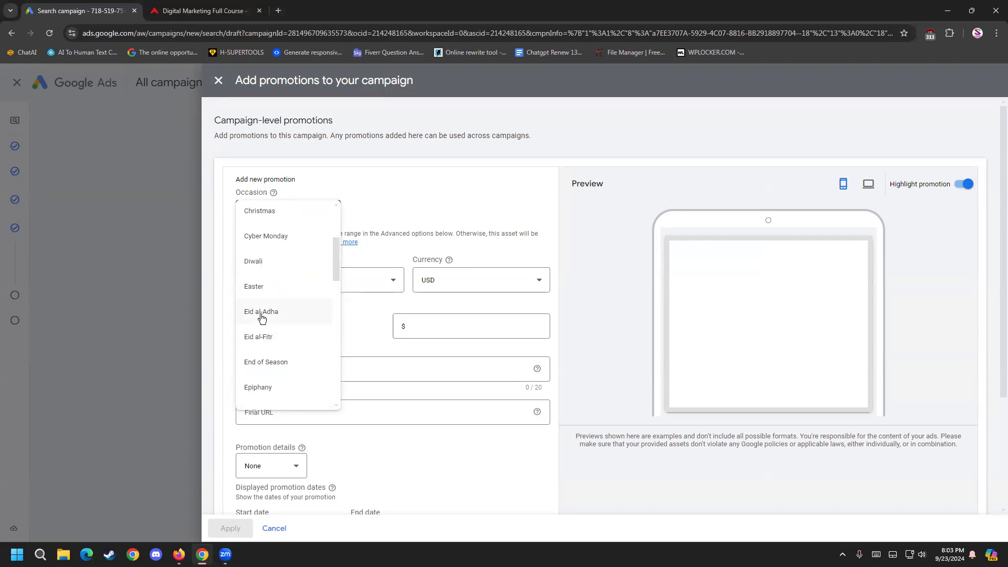
left_click(286, 359)
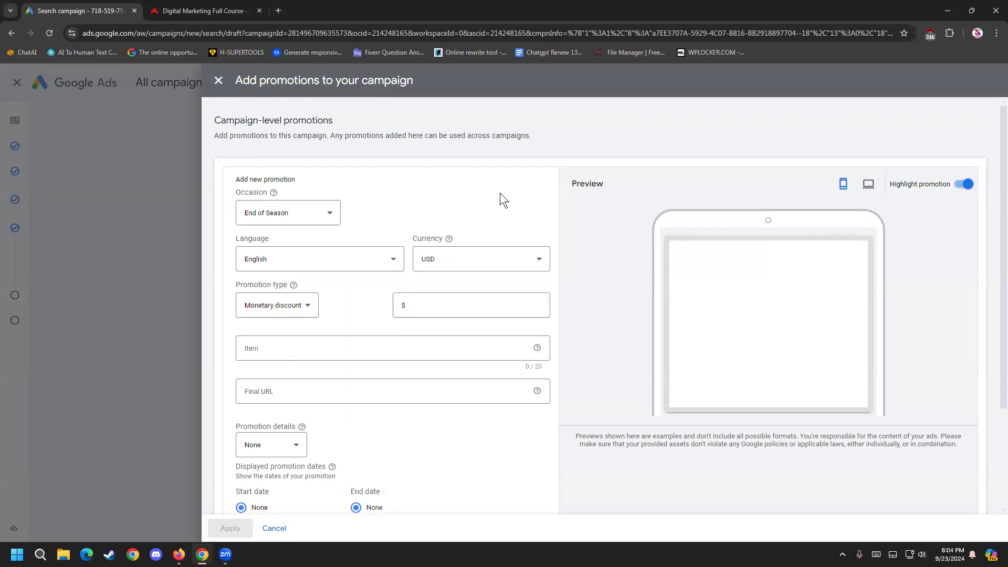
- Look through the currencies available for the promotion, leaving USD selected
left_click(464, 264)
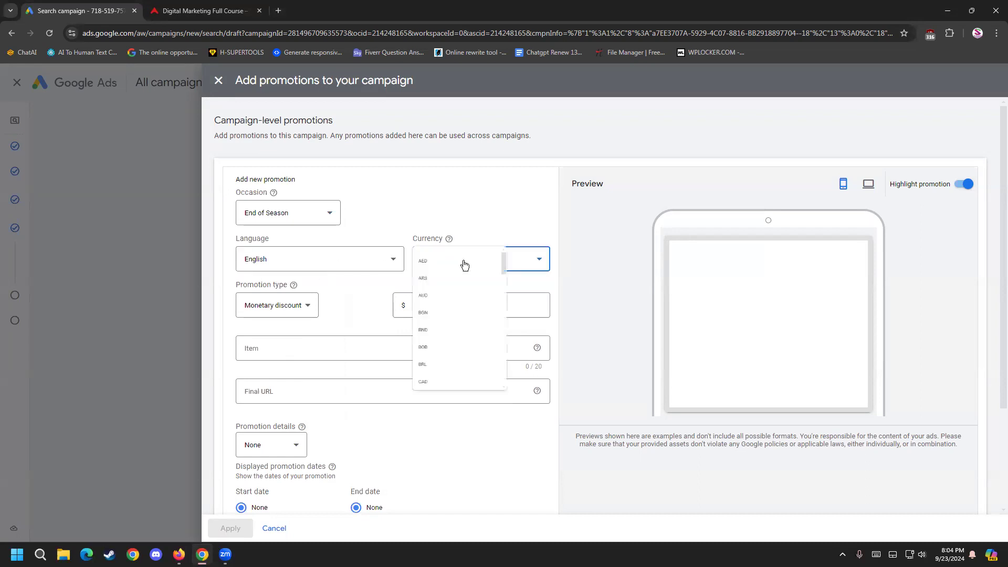
scroll(427, 406, "up", 5)
scroll(425, 408, "up", 6)
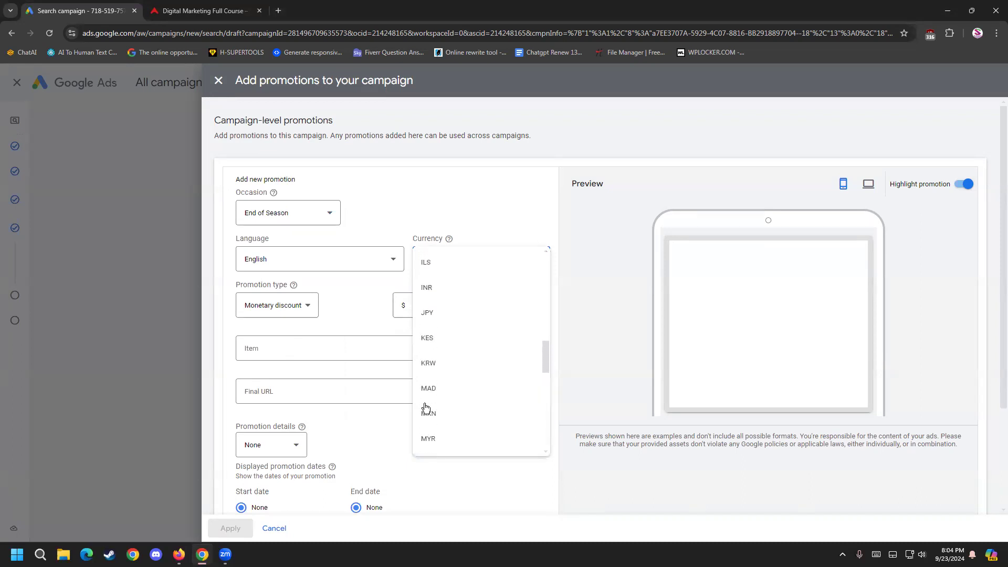
scroll(425, 407, "down", 7)
scroll(426, 408, "down", 4)
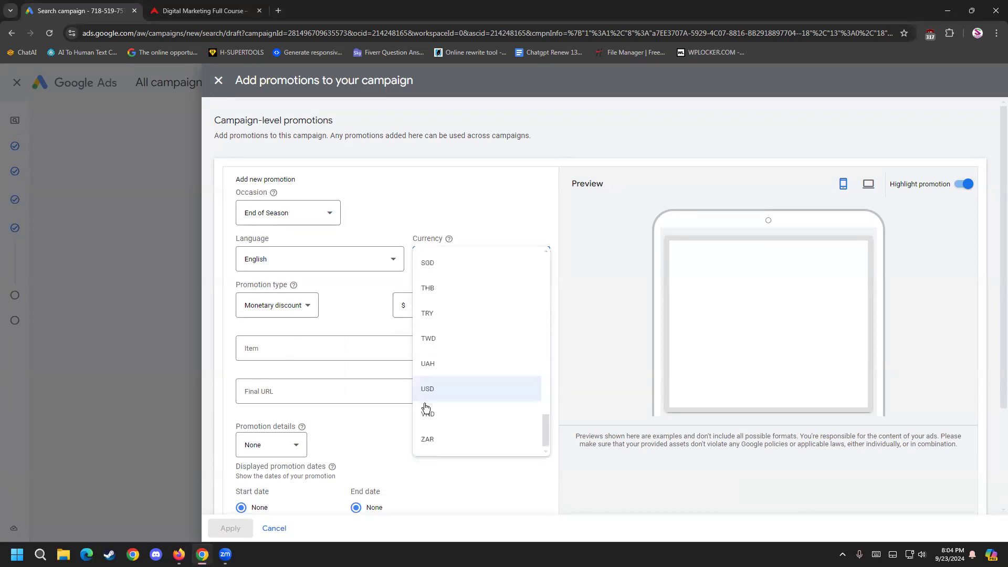
left_click(509, 178)
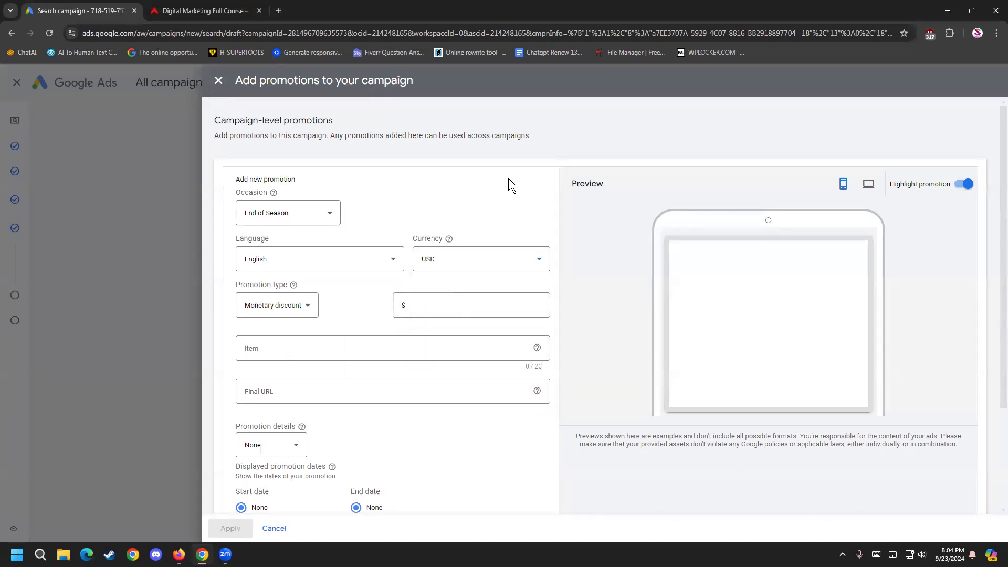
- Keep Monetary discount as the promotion type and set the discount amount to $20
left_click(307, 307)
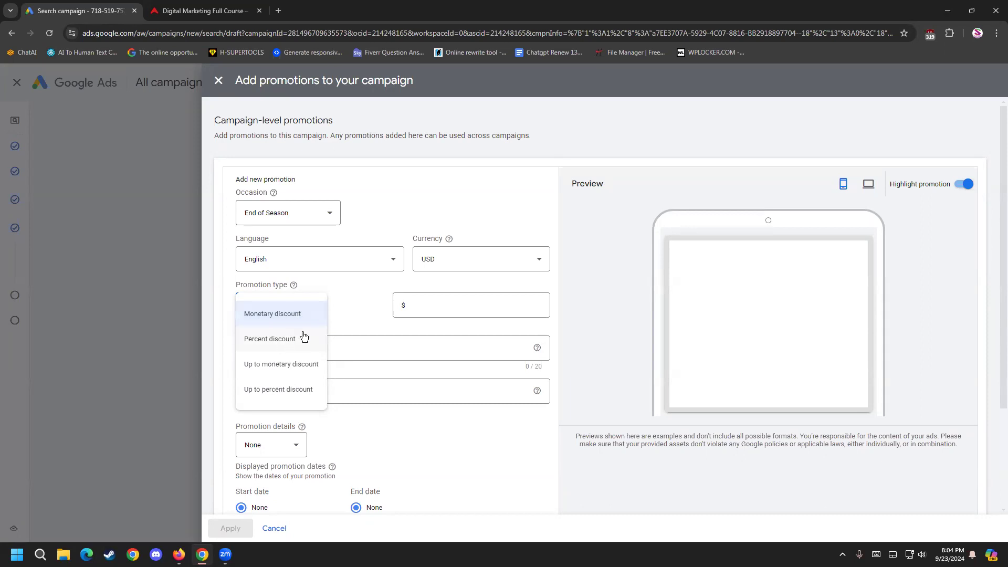
key("Return")
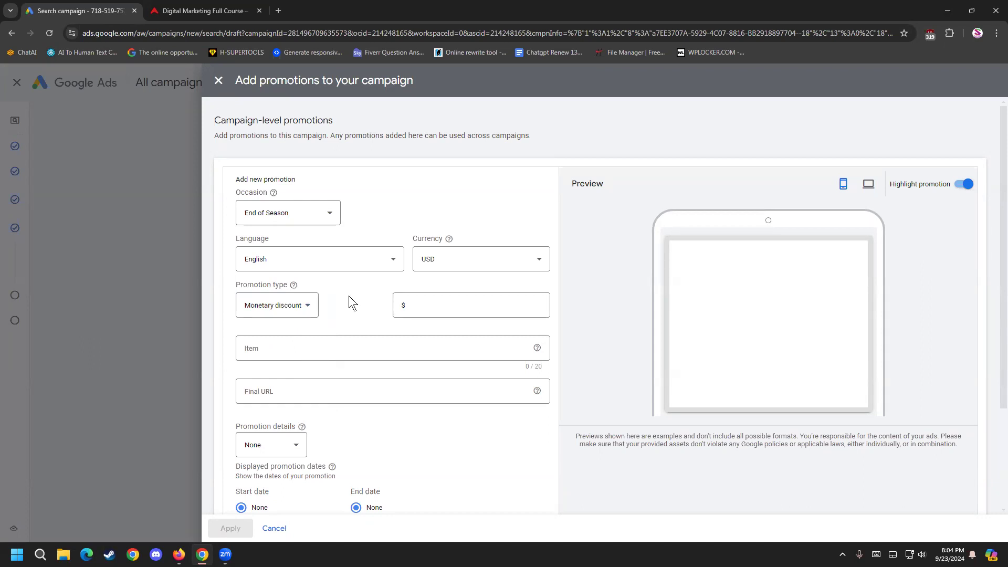
left_click(411, 310)
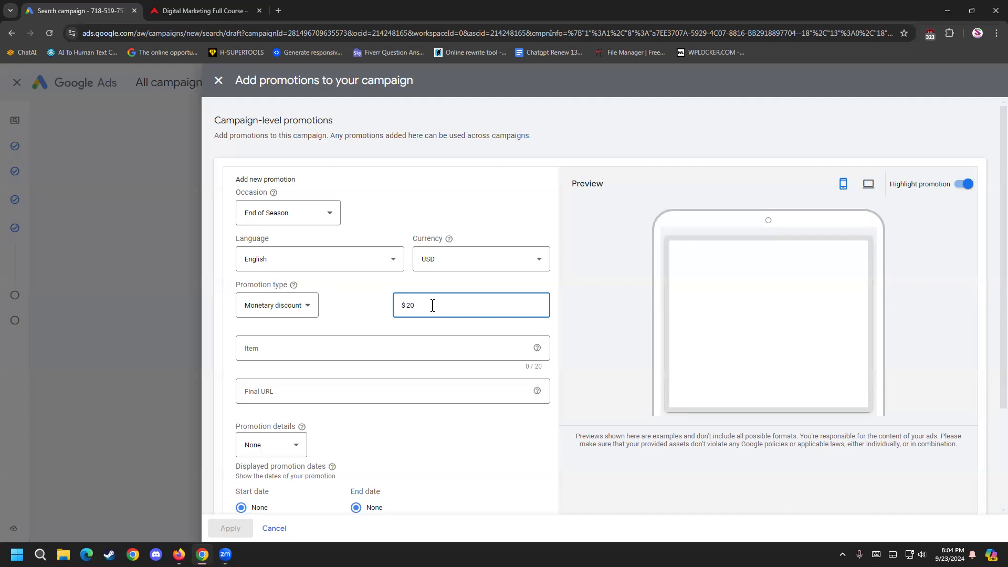
- Change the promotion type to Percent discount and set the discount to 20%
left_click(255, 314)
left_click(283, 341)
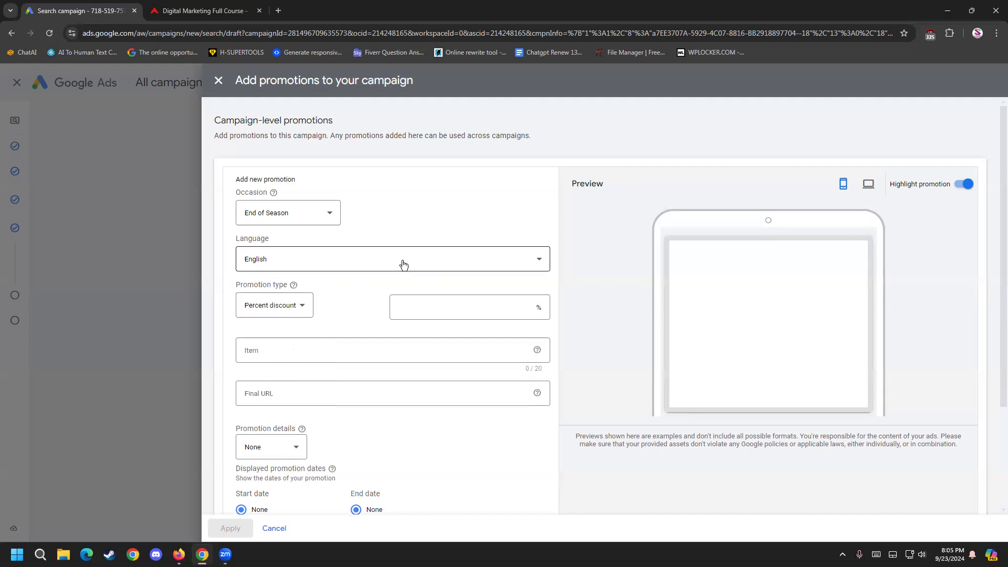
left_click(424, 301)
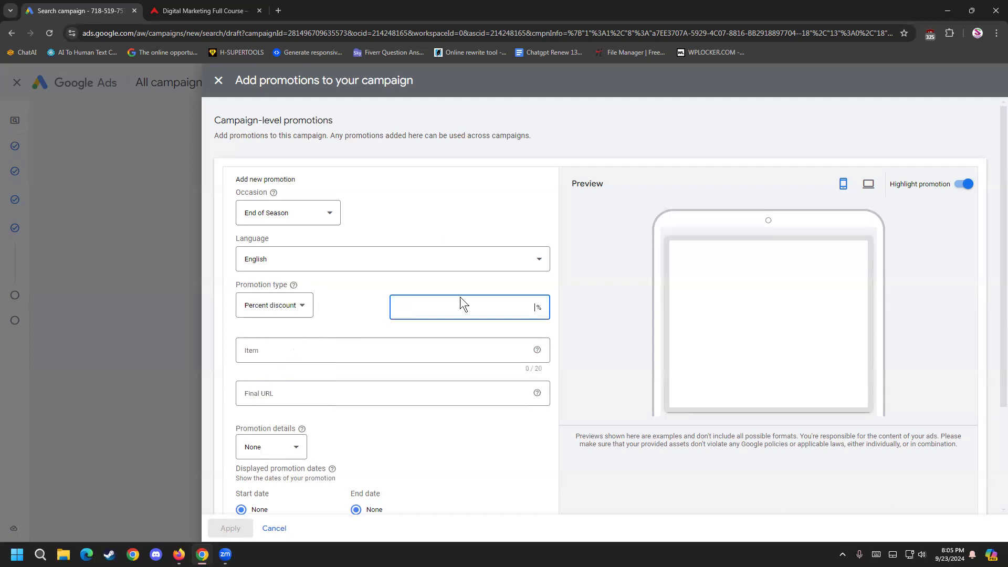
left_click(475, 299)
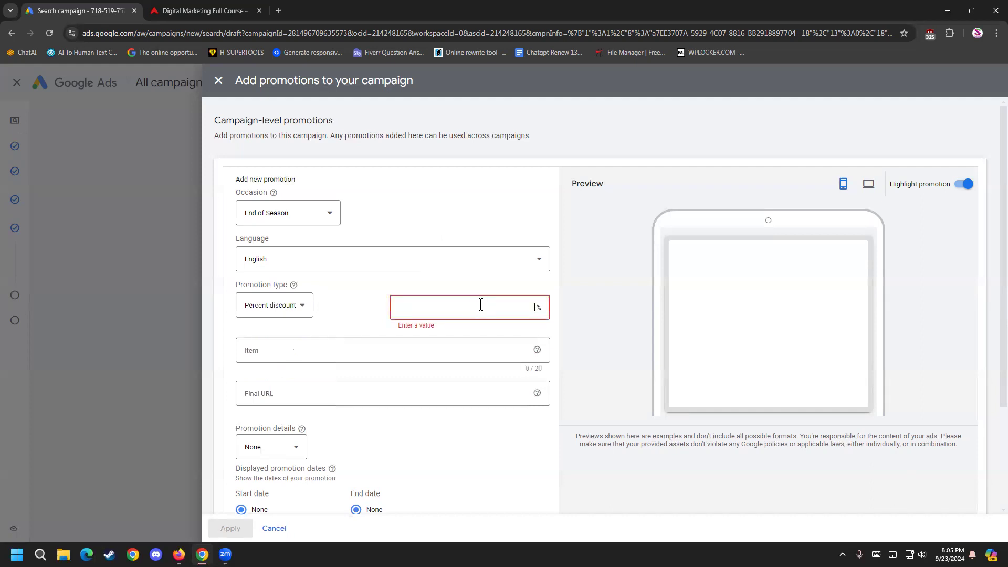
type("2")
- Change the promotion type to Up to monetary discount
left_click(291, 300)
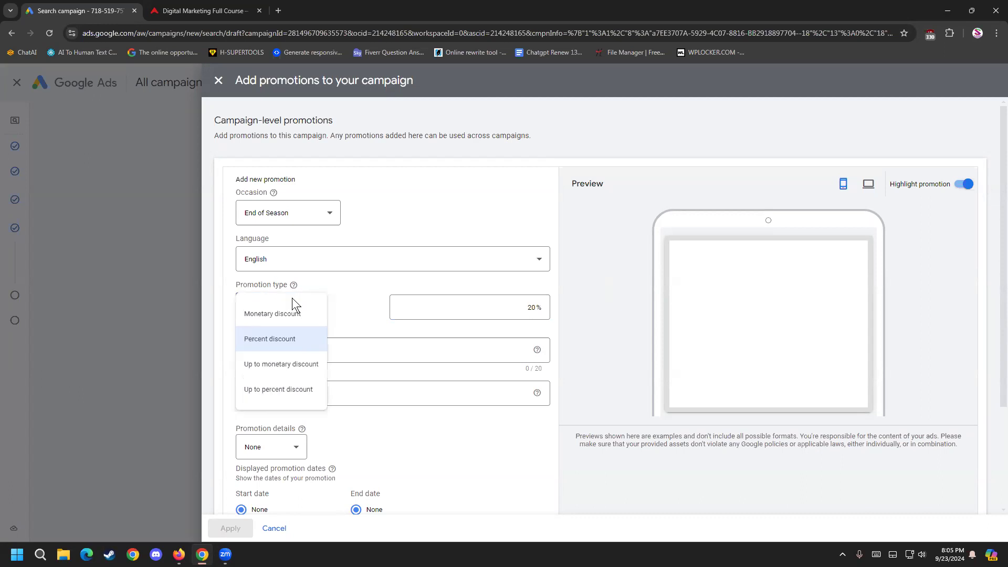
left_click(303, 373)
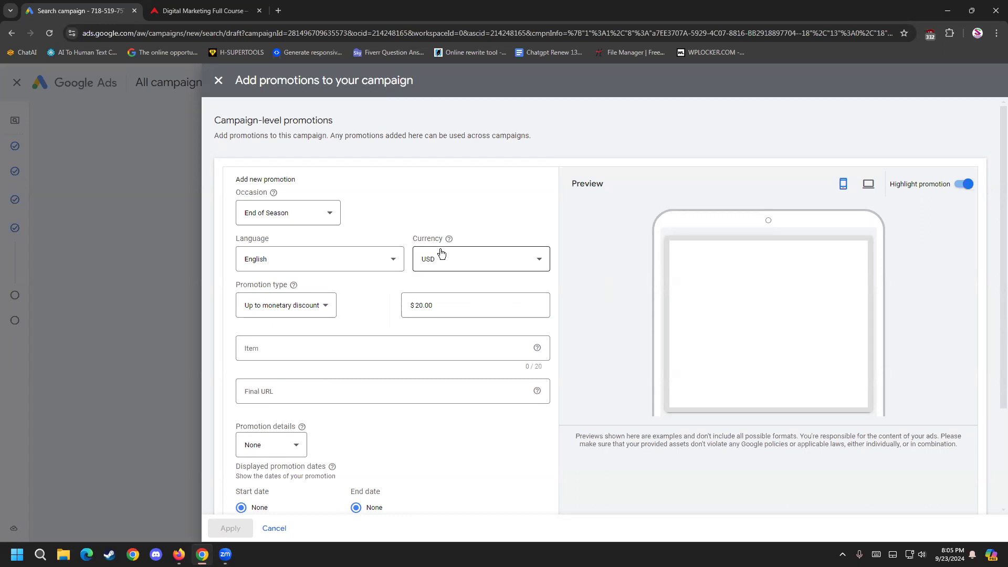
- Look through the full list of promotion currencies again and keep USD as the currency
left_click(443, 265)
scroll(472, 390, "up", 15)
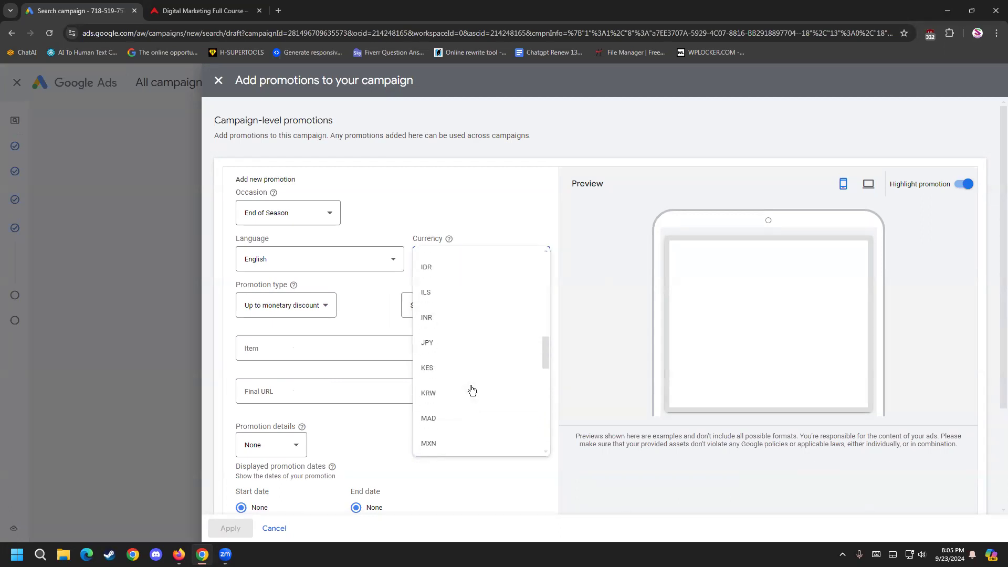
scroll(472, 388, "down", 5)
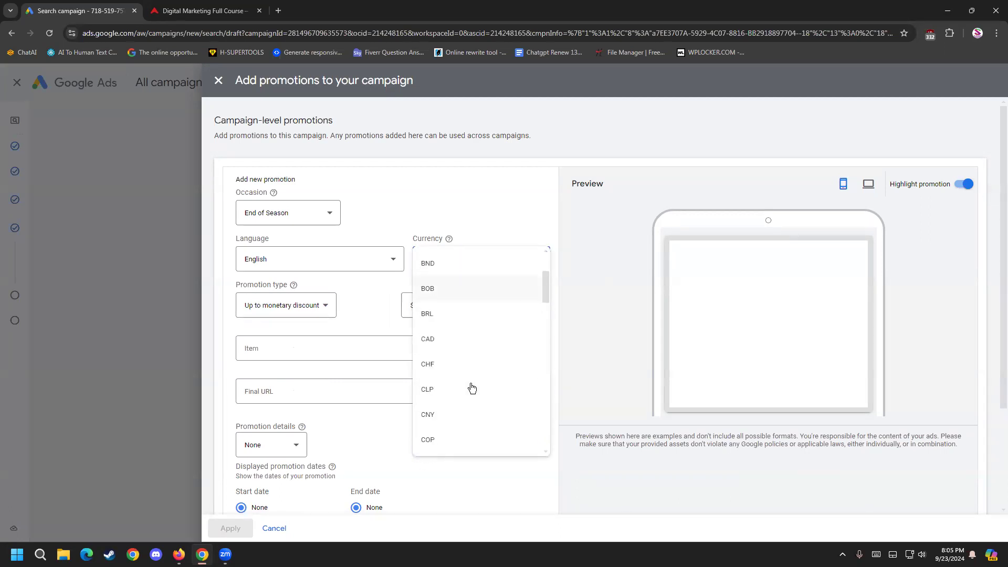
scroll(470, 323, "down", 5)
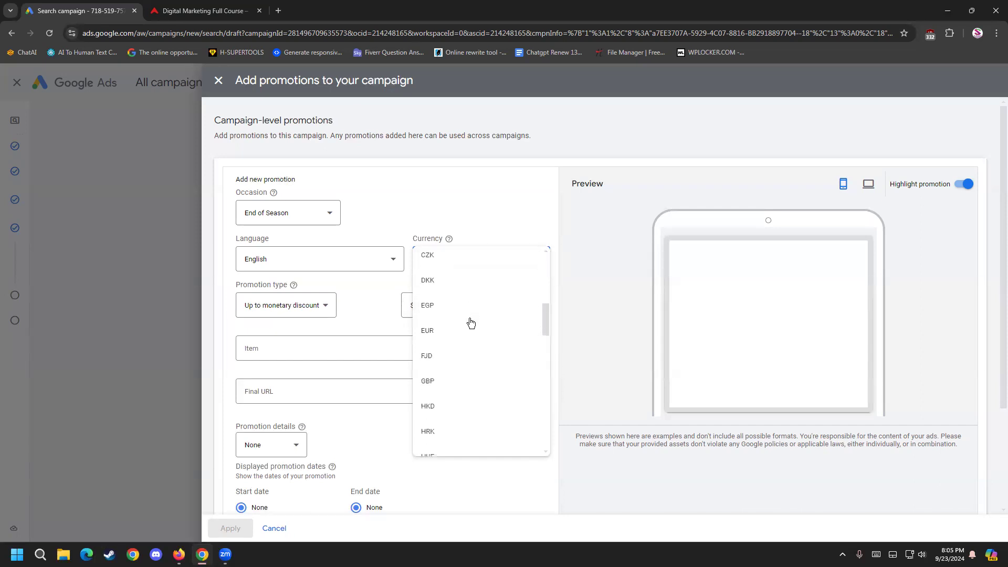
scroll(471, 323, "down", 5)
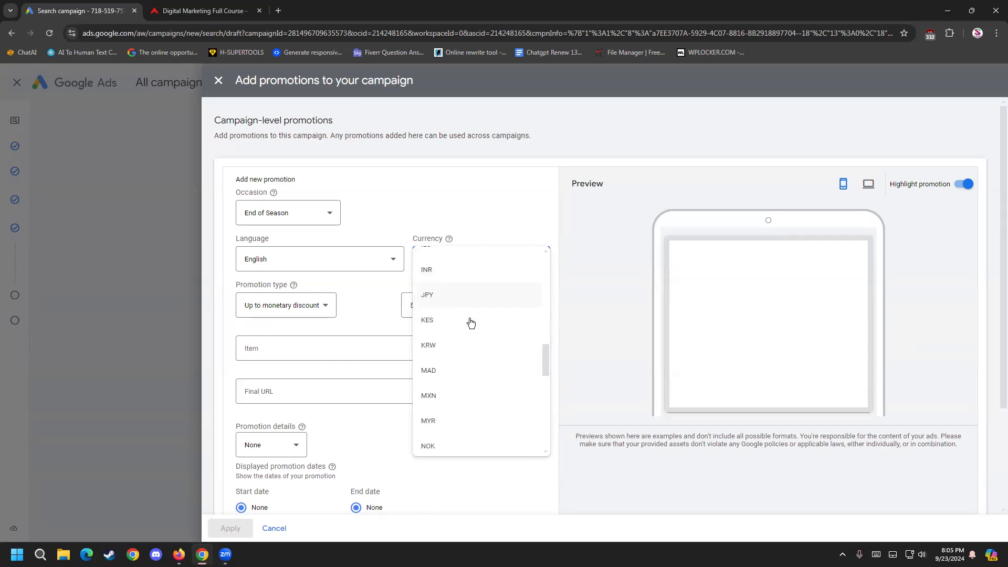
scroll(470, 323, "down", 5)
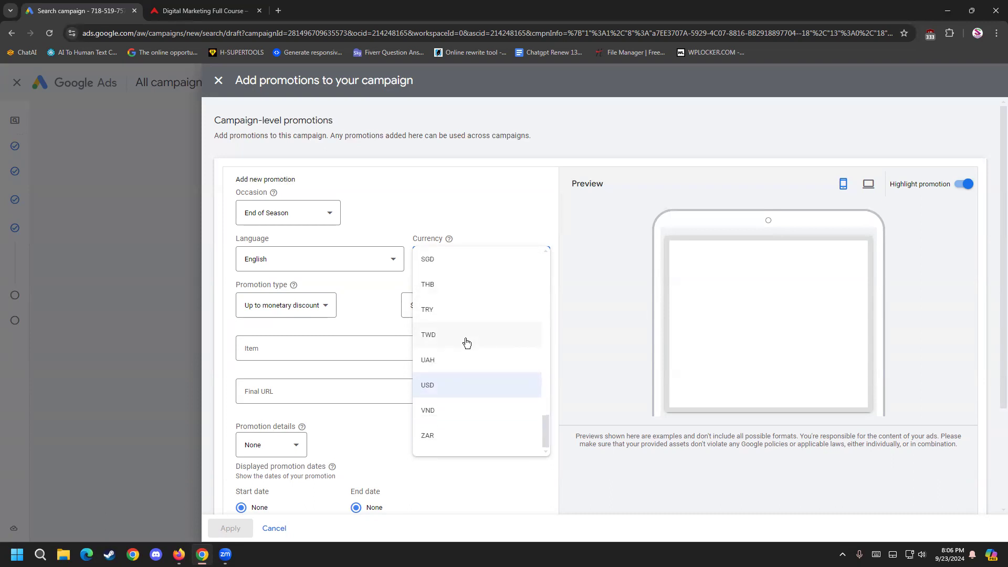
scroll(466, 344, "up", 10)
scroll(467, 344, "up", 5)
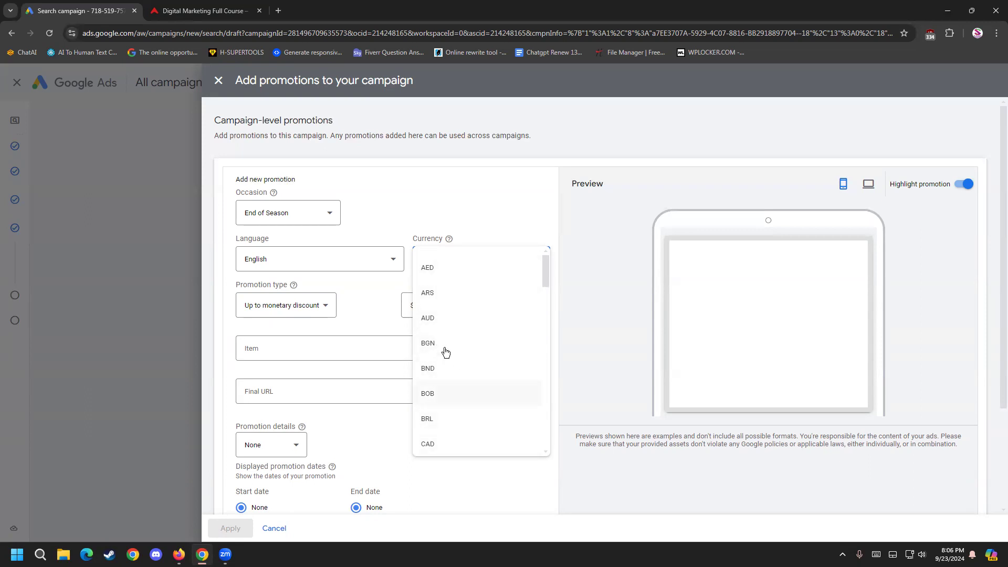
left_click(545, 326)
left_click(572, 323)
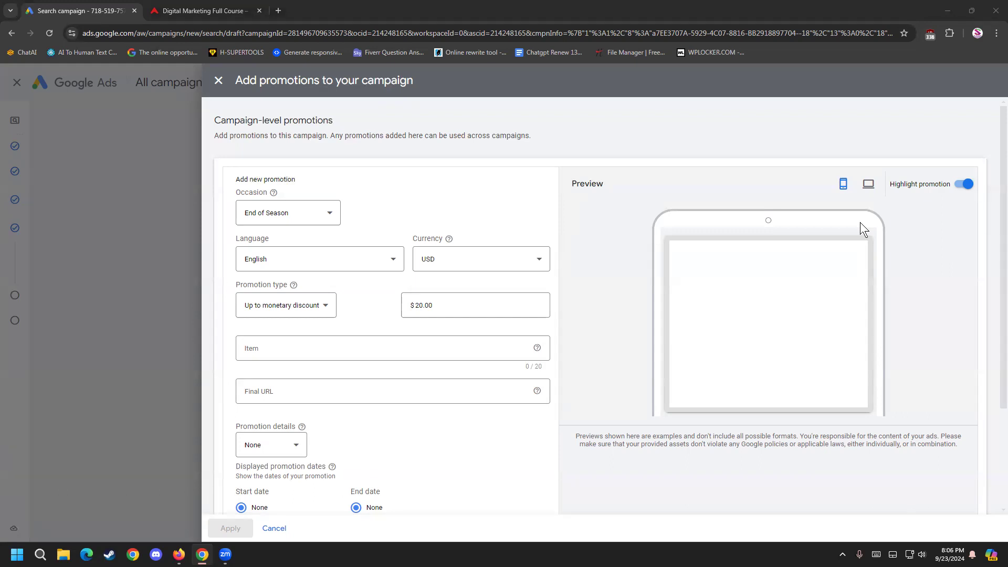
- Set the amount of the Up to monetary discount to $5
left_click_drag(492, 298, 370, 298)
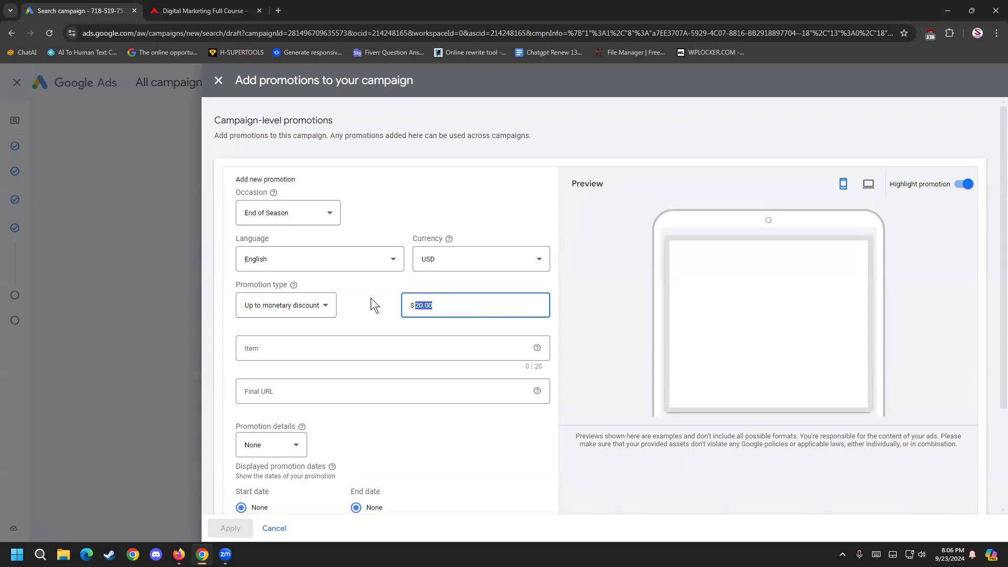
type("5")
left_click(347, 318)
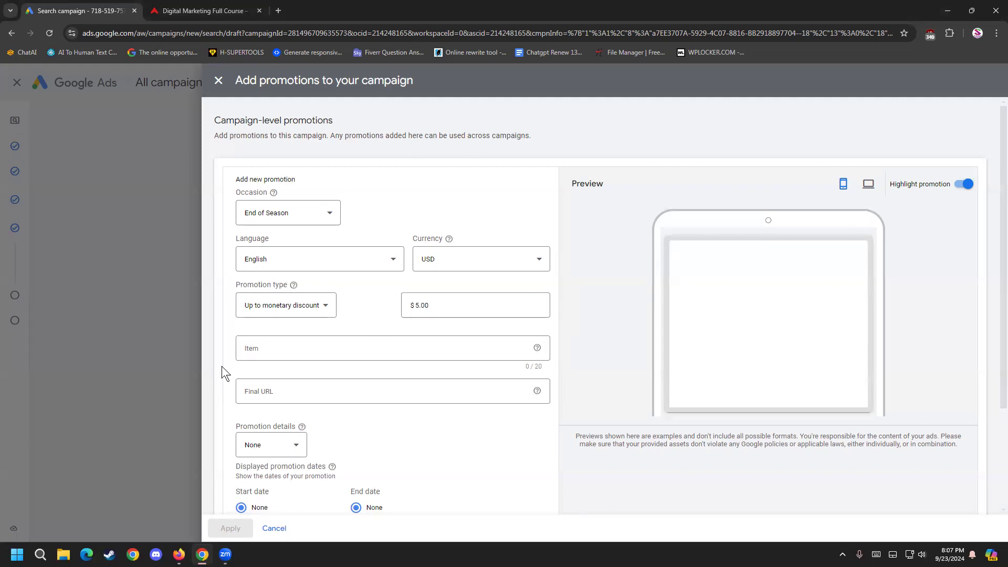
- Enter "facebook marketing" as the promotion's item
left_click(327, 344)
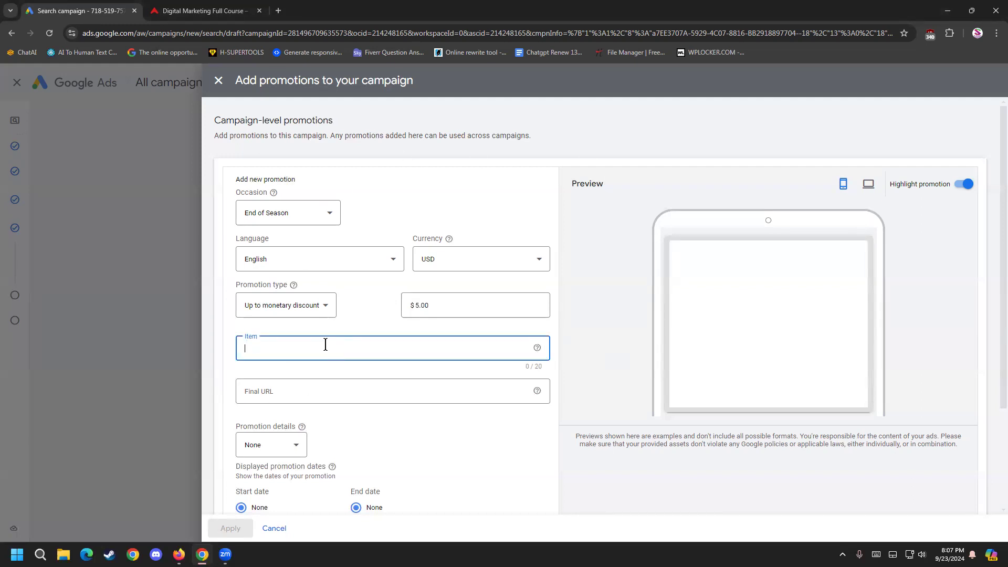
type("facebook")
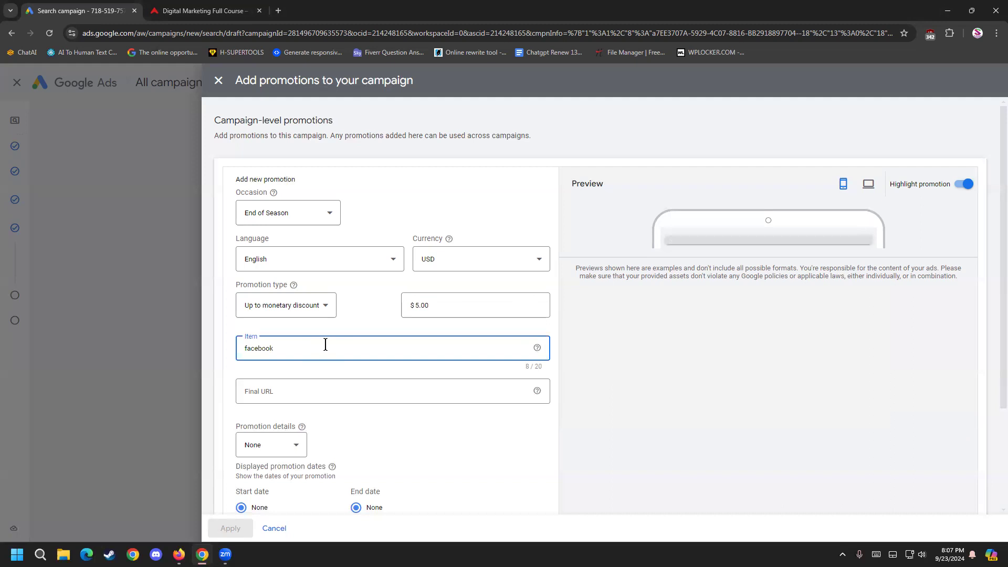
left_click(431, 483)
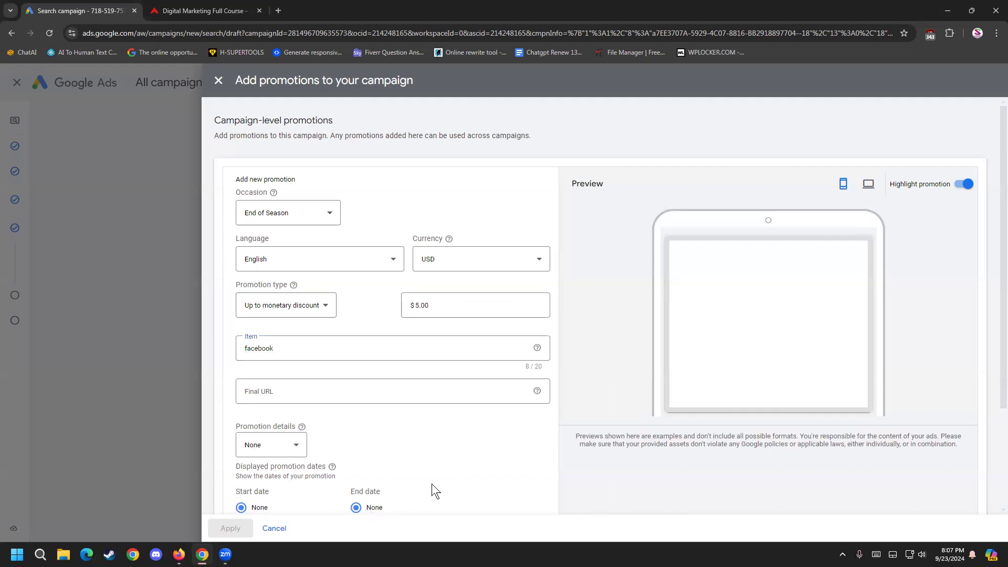
left_click(274, 348)
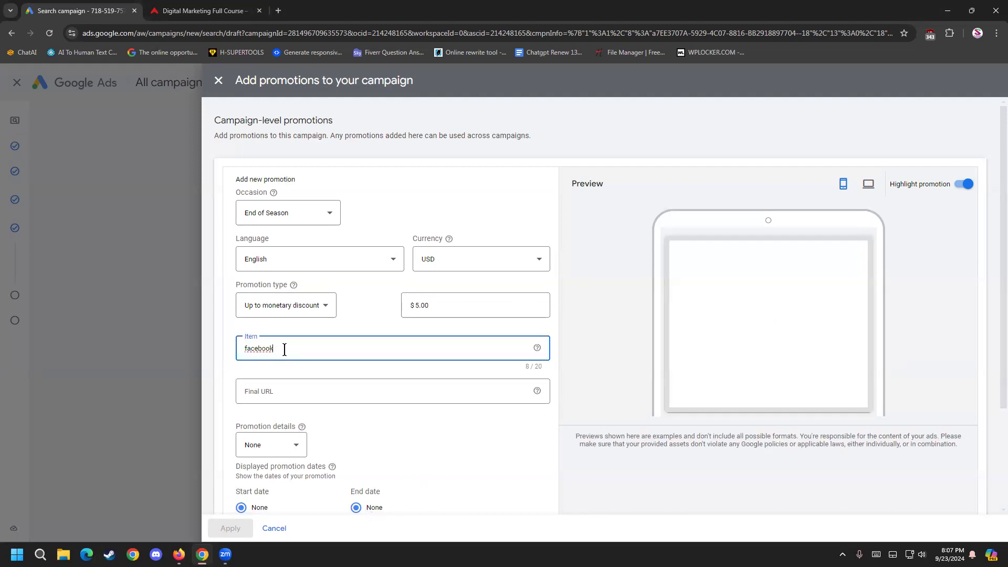
type("marketing")
- Open the Facebook Marketing course page from the Lead IT course list in a new browser tab
left_click(204, 11)
scroll(40, 278, "down", 2)
scroll(31, 241, "up", 2)
left_click(6, 34)
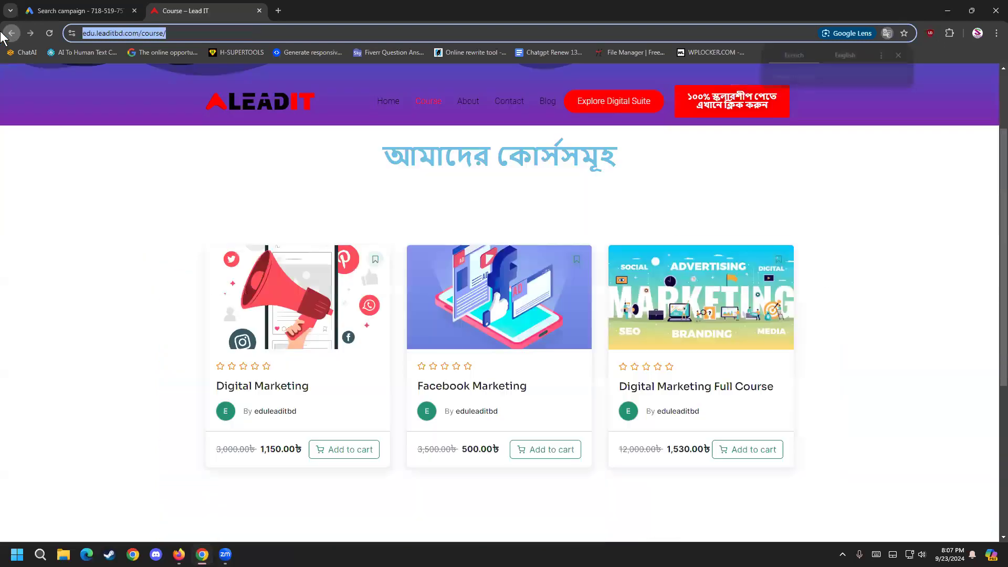
right_click(434, 382)
left_click(475, 226)
left_click(336, 9)
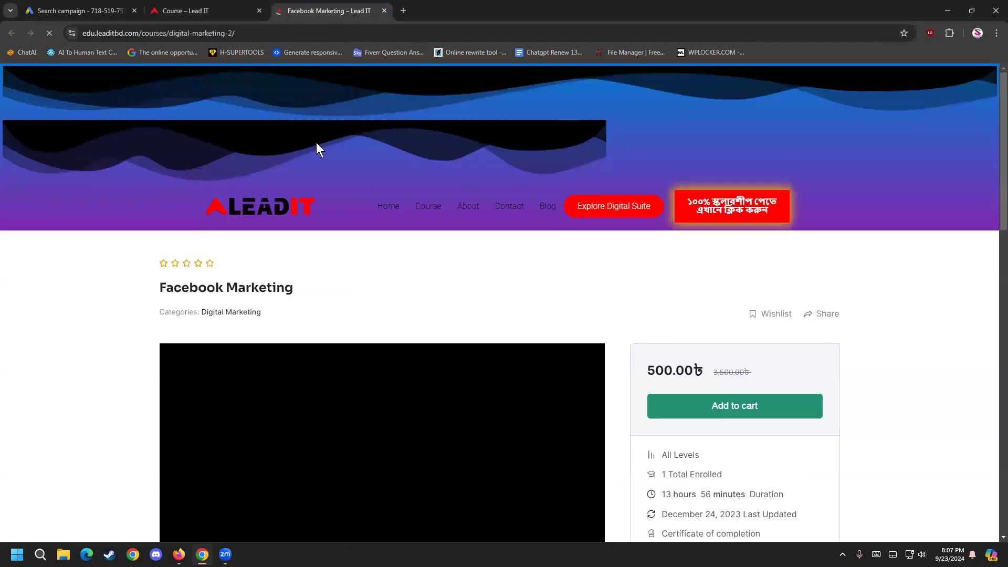
- Copy the Facebook Marketing course page's address and paste it as the promotion's final URL in Google Ads
left_click_drag(301, 33, 2, 6)
key("ctrl+c")
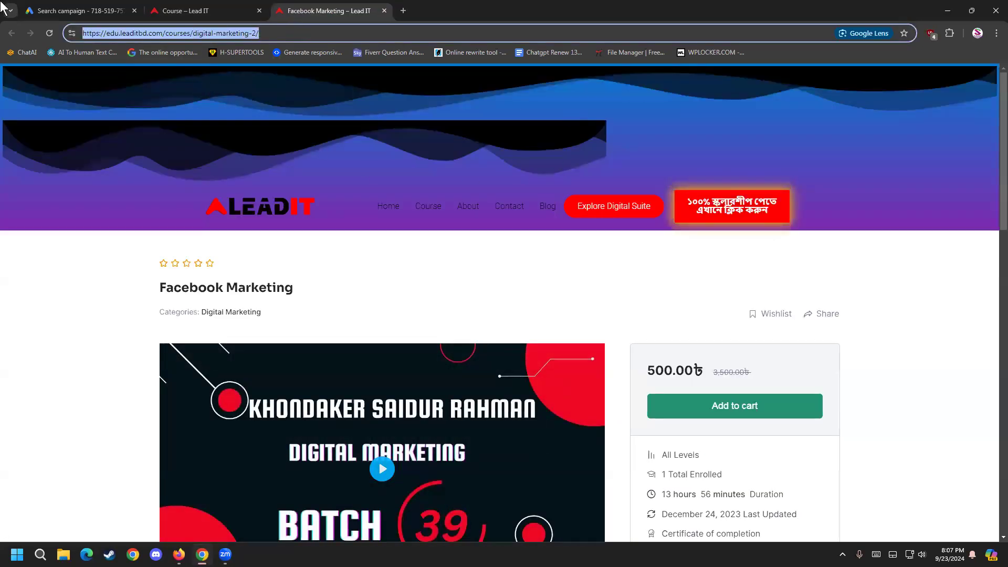
left_click(79, 11)
left_click(283, 391)
key("ctrl+v")
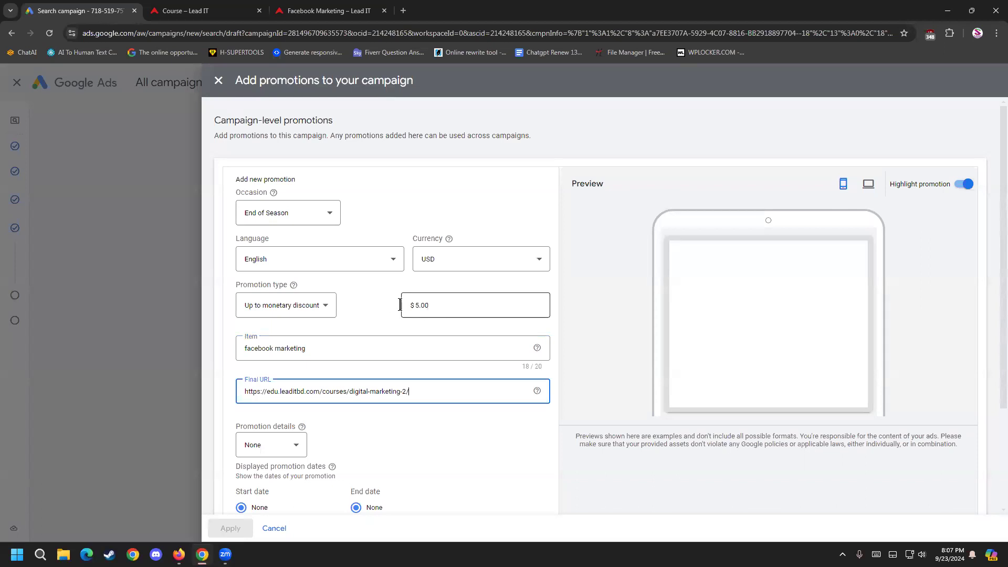
- Change the promotion type to Up to percent discount and set the discount to 5%
left_click(286, 307)
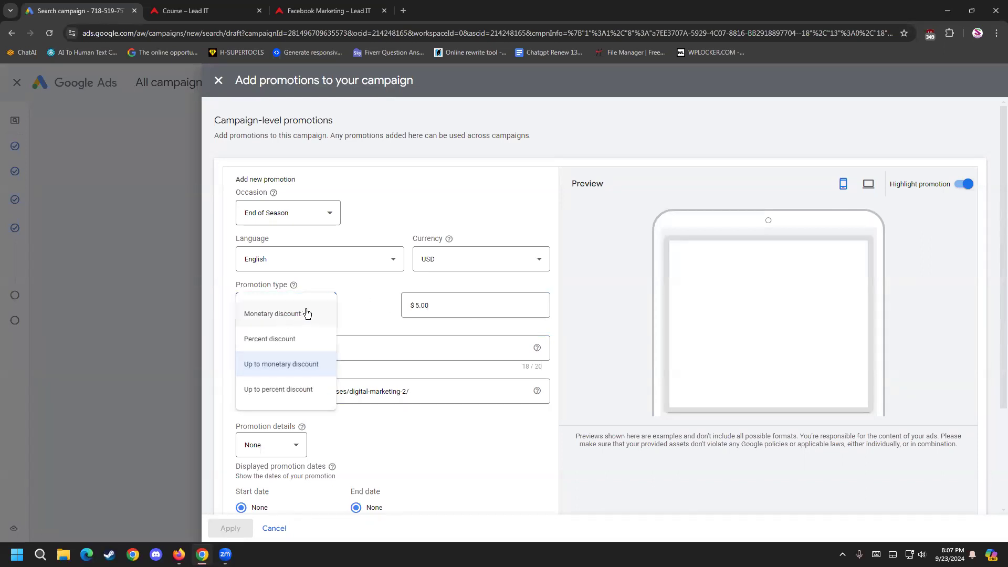
left_click(292, 389)
left_click(502, 311)
type("5")
left_click(342, 313)
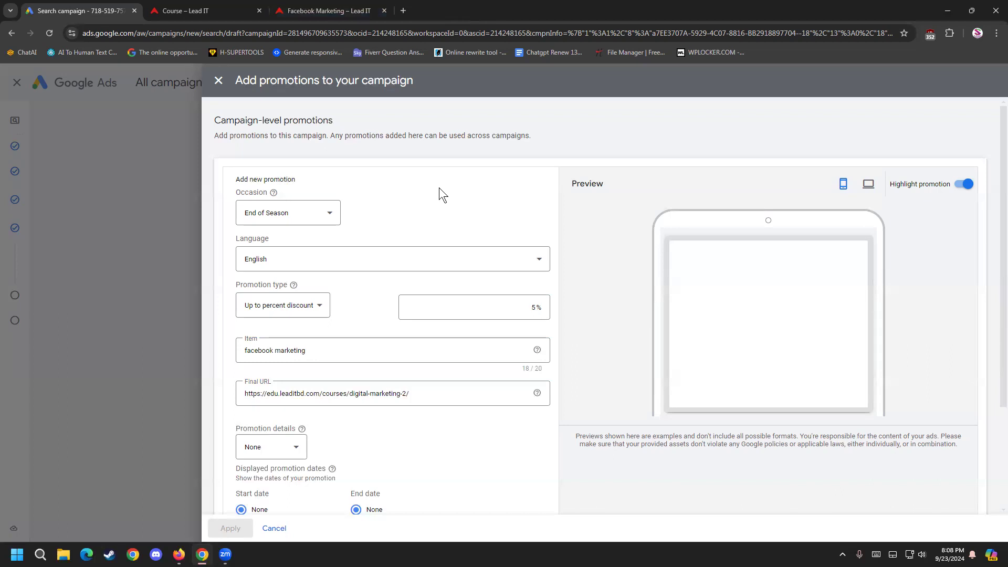
- Set the promotion's Up to percent discount to 10%
left_click(546, 307)
key("BackSpace")
type("10")
left_click(383, 291)
- Set the promotion details to On orders over with an amount of $200
scroll(349, 458, "down", 2)
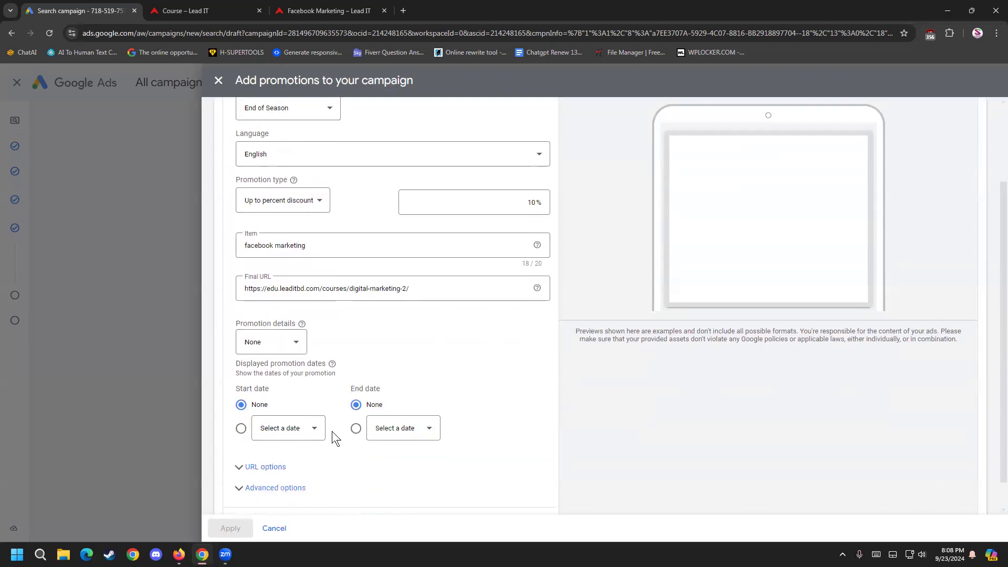
left_click(296, 345)
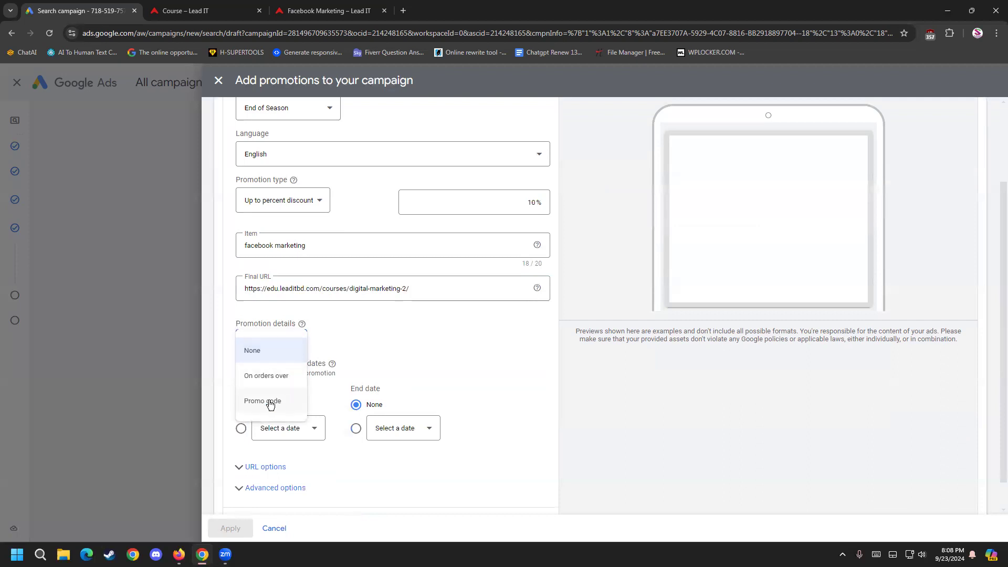
left_click(275, 375)
left_click(346, 346)
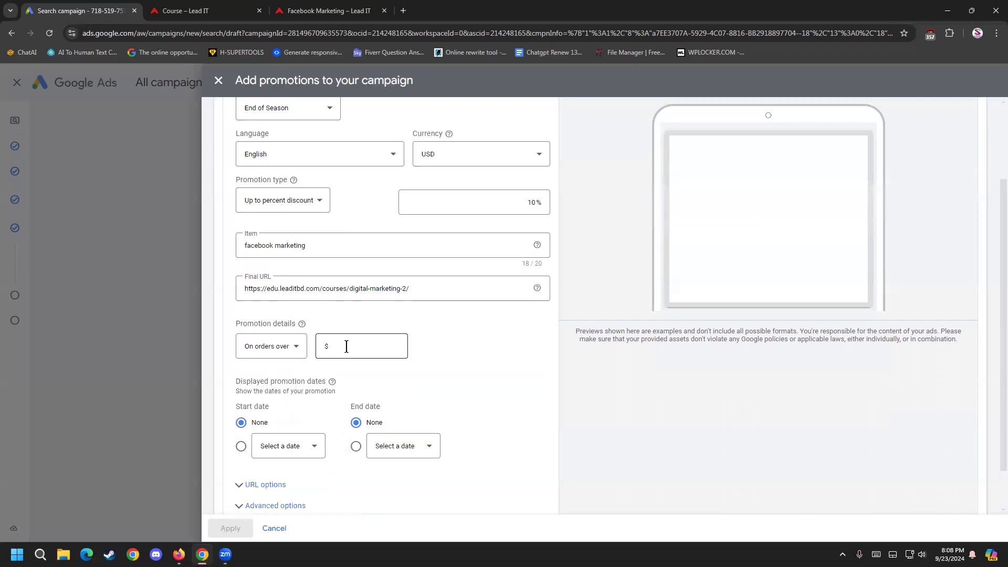
type("200")
- Change the promotion details to Promo code and enter the promo code
left_click(295, 343)
left_click(269, 406)
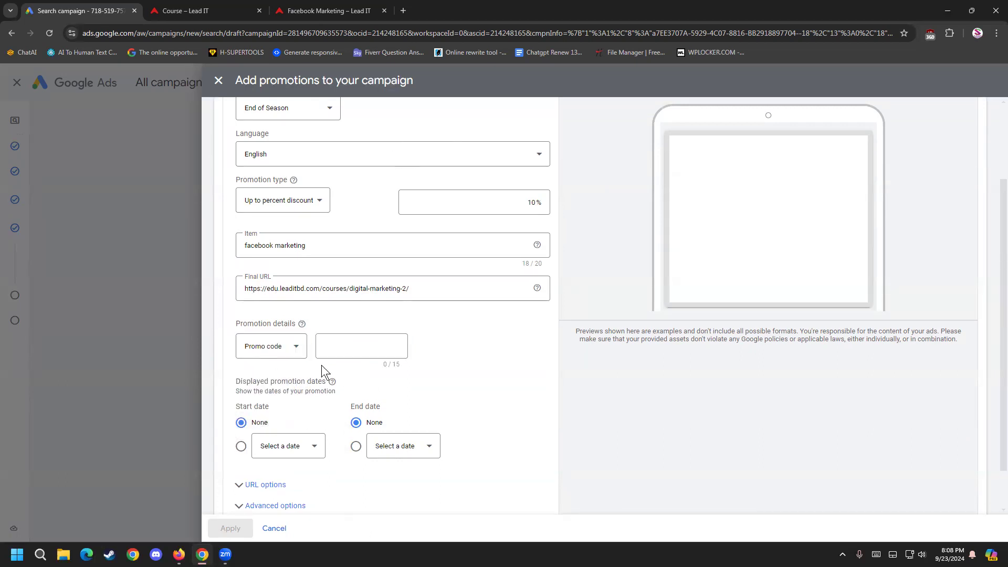
left_click(335, 350)
type("sudeep10")
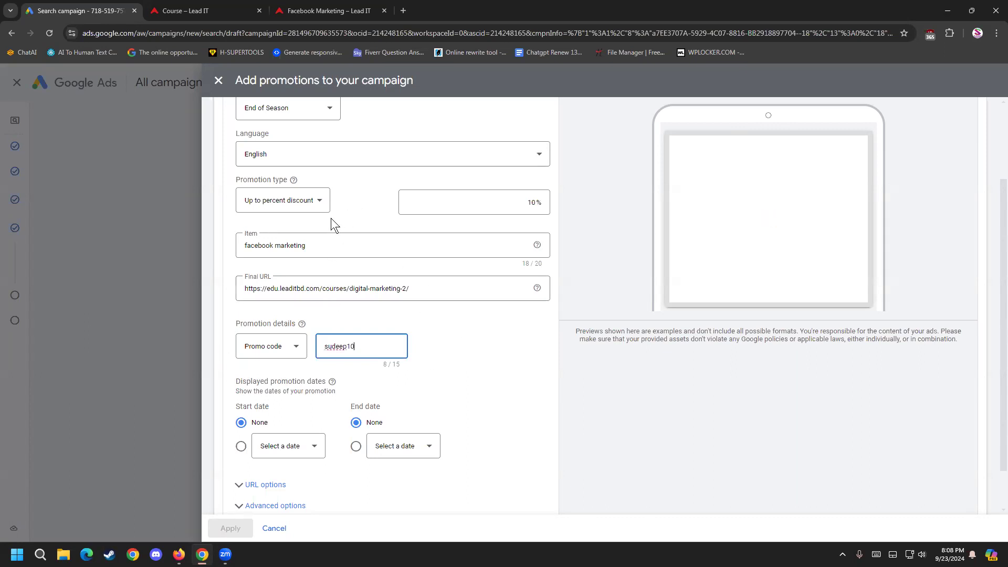
- Set the displayed promotion dates to start on Sep 23, 2024 and end on Sep 30, 2024
scroll(296, 326, "up", 2)
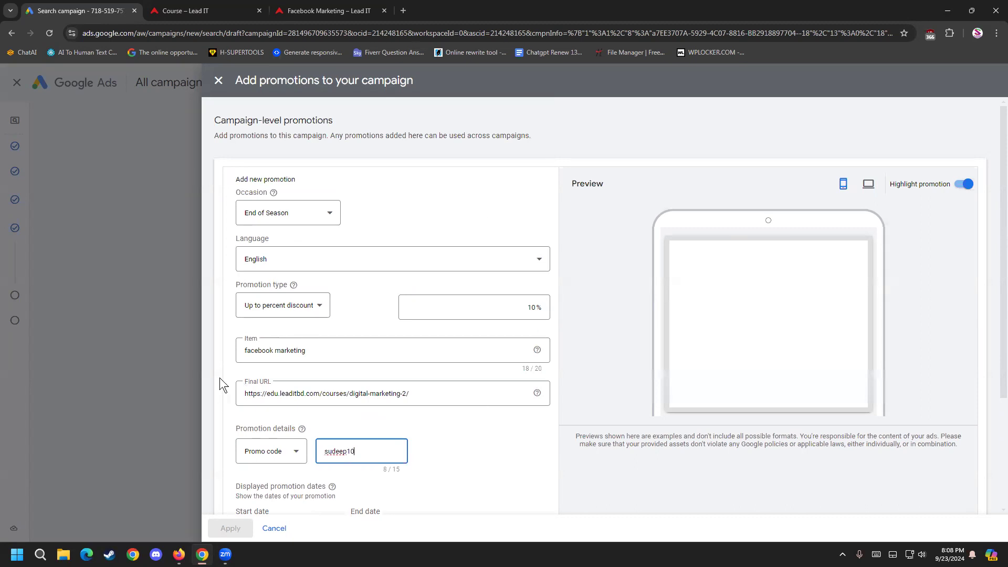
scroll(464, 320, "down", 3)
left_click(294, 398)
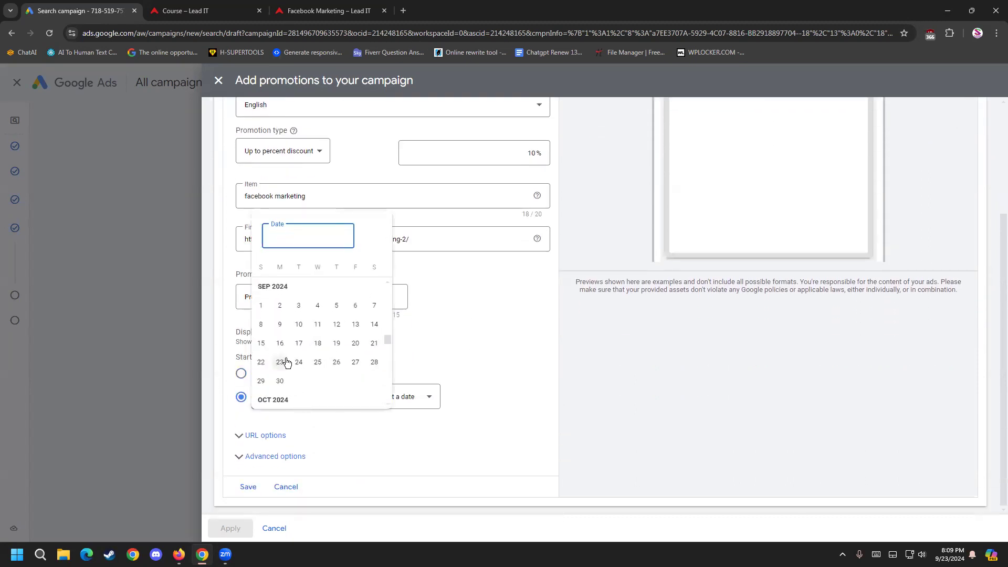
left_click(280, 362)
left_click(386, 396)
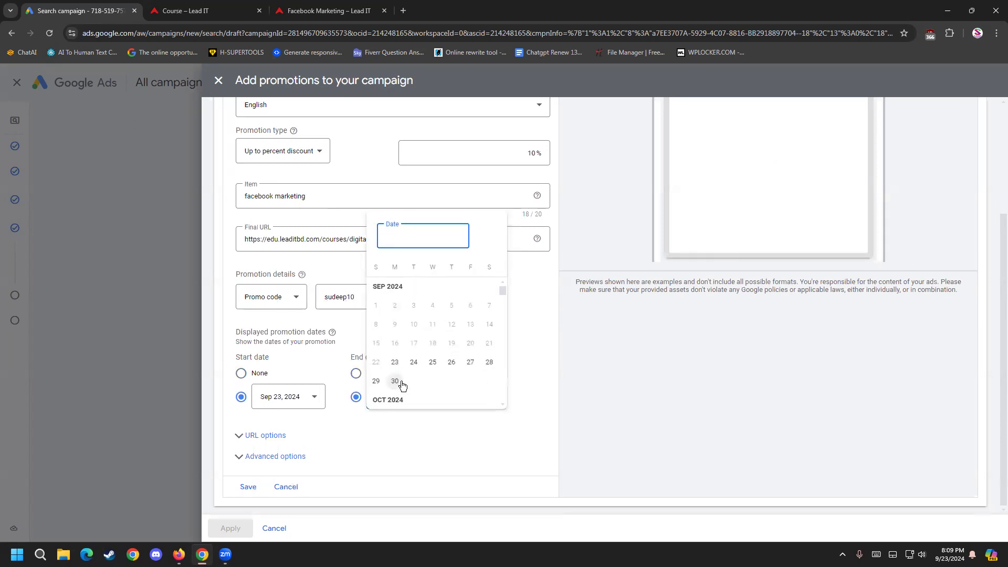
left_click(396, 384)
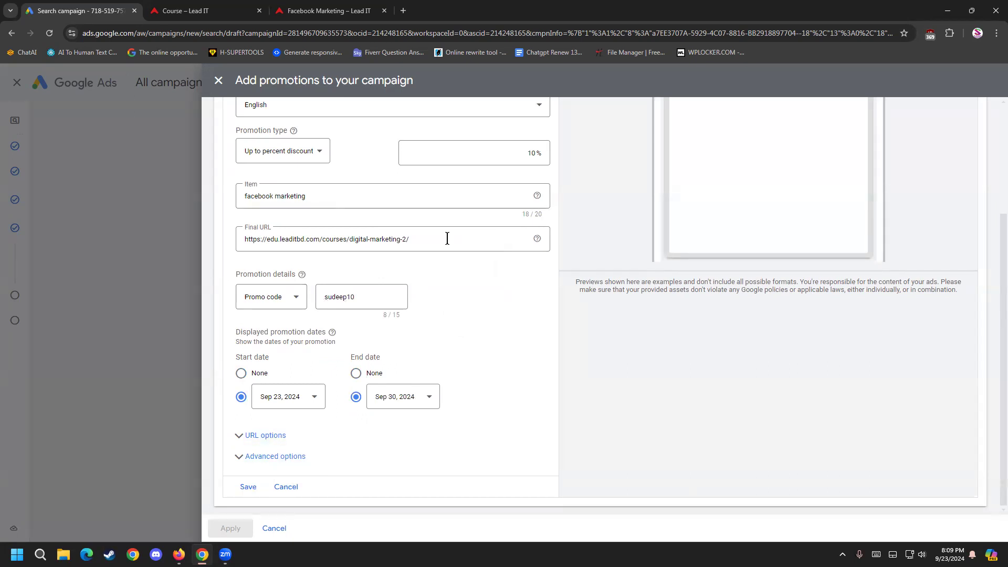
- Save the End of Season facebook marketing promotion and apply it to the campaign
scroll(447, 238, "up", 2)
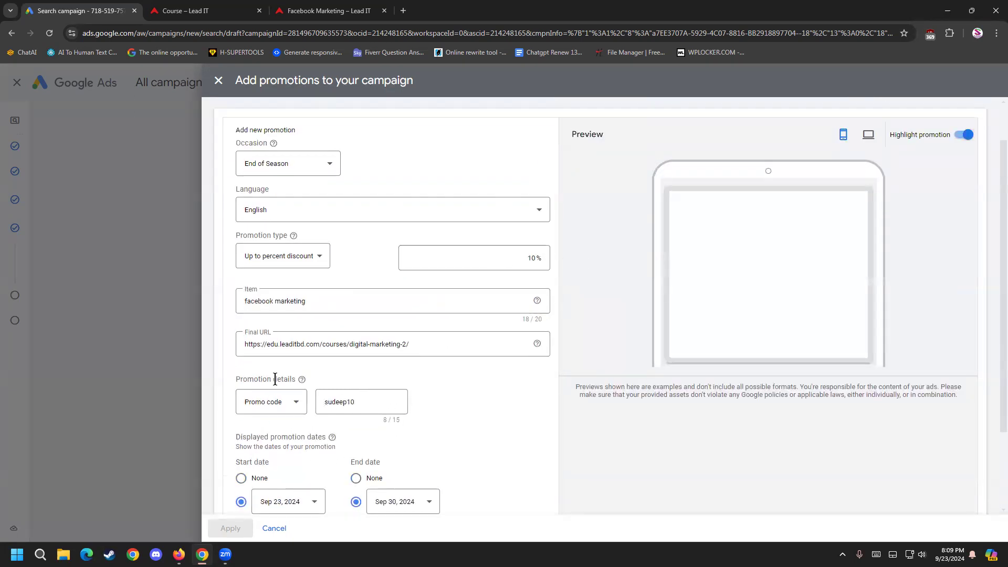
scroll(268, 415, "down", 2)
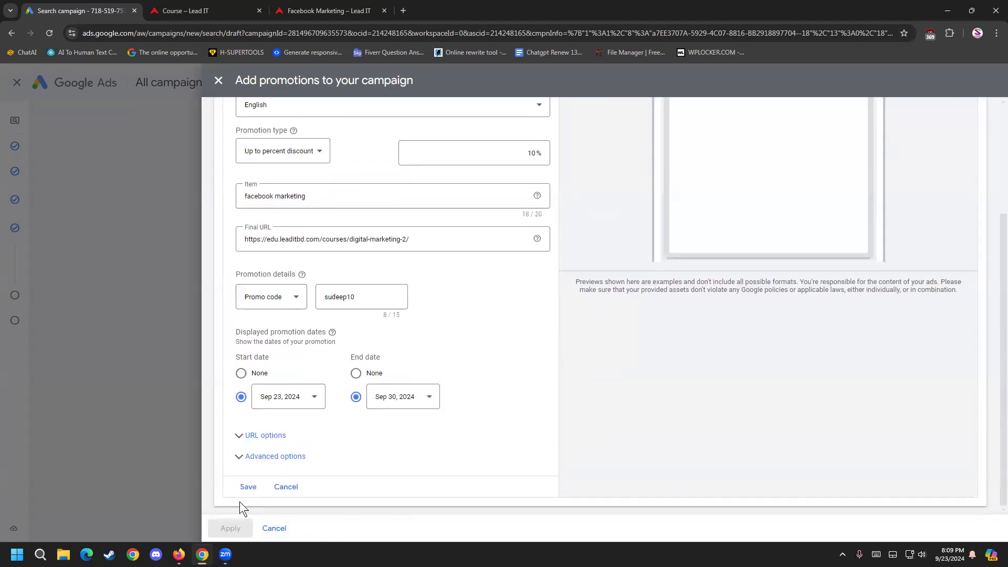
left_click(248, 488)
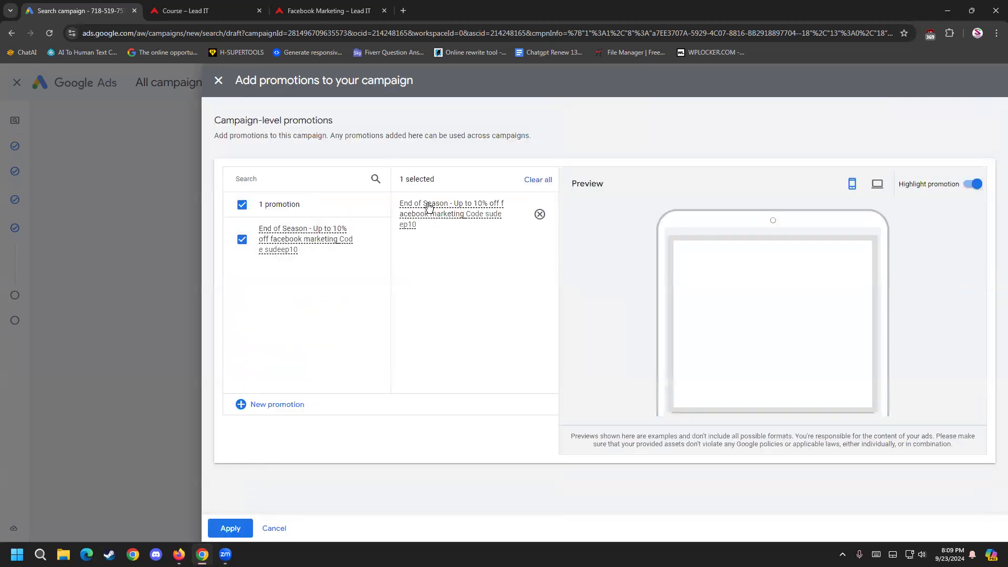
left_click(235, 527)
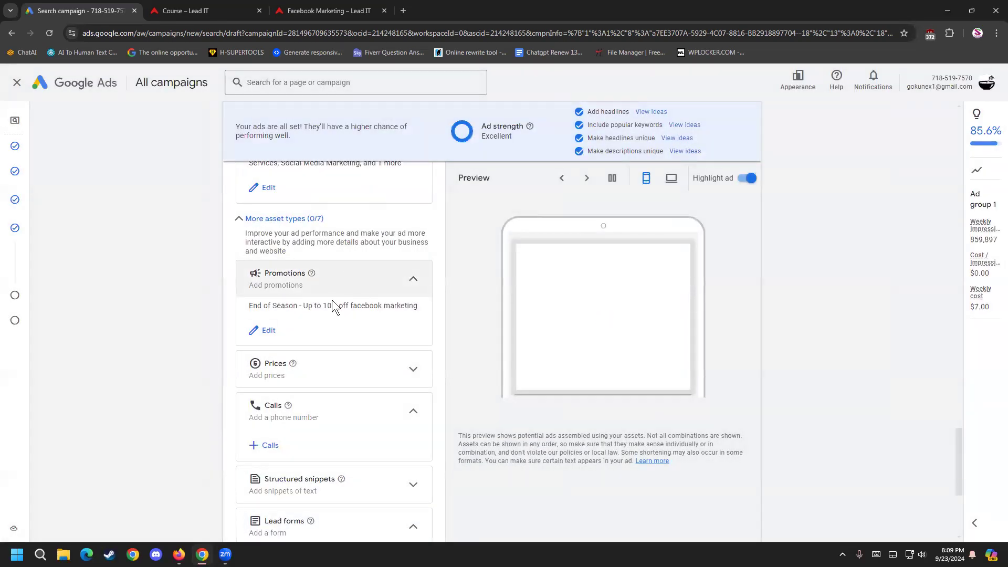
scroll(247, 323, "up", 3)
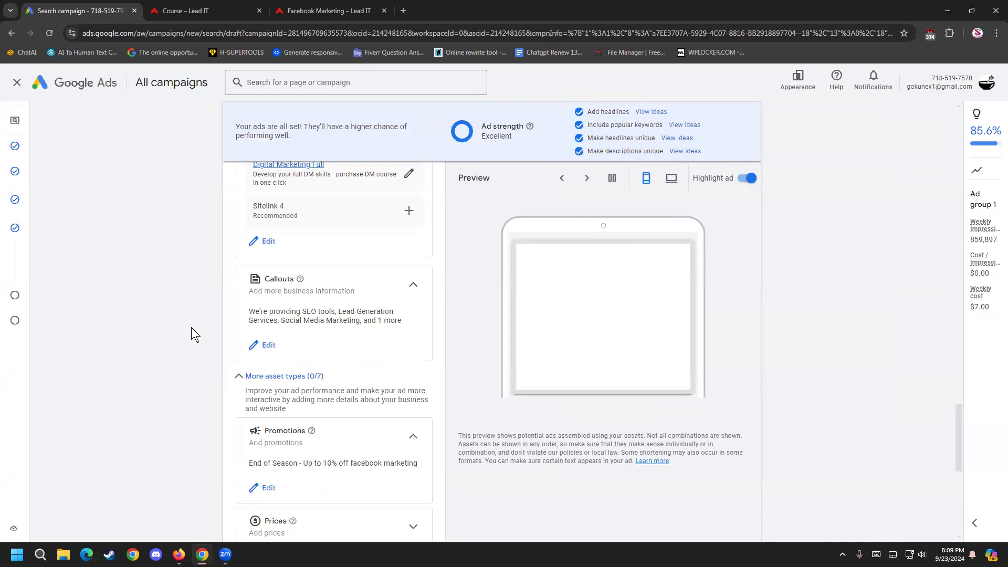
scroll(199, 320, "down", 3)
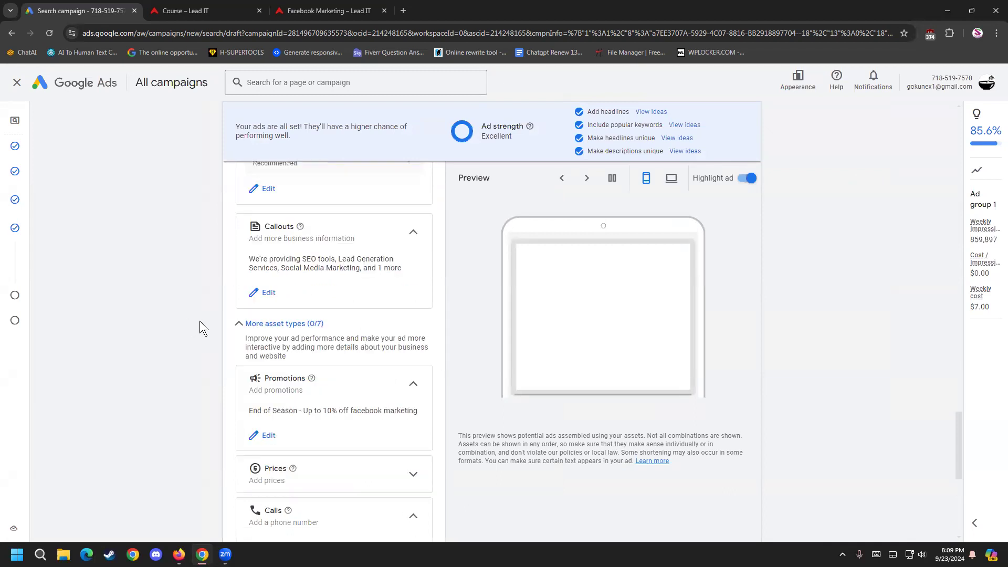
scroll(275, 360, "down", 1)
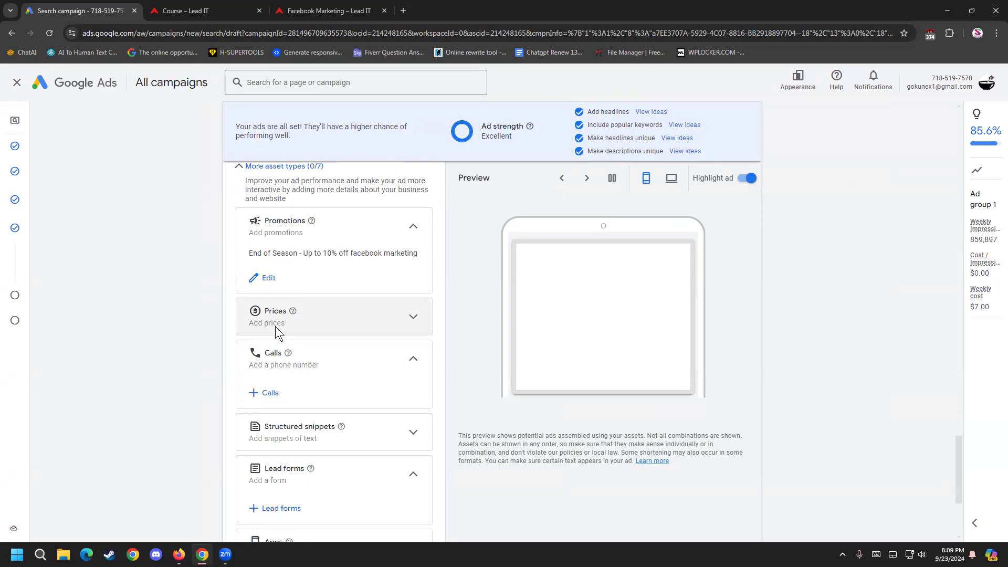
- Start a lead form for the campaign with the headline "This is only for freelancers" and view its form, submission message and ad previews
scroll(284, 363, "down", 1)
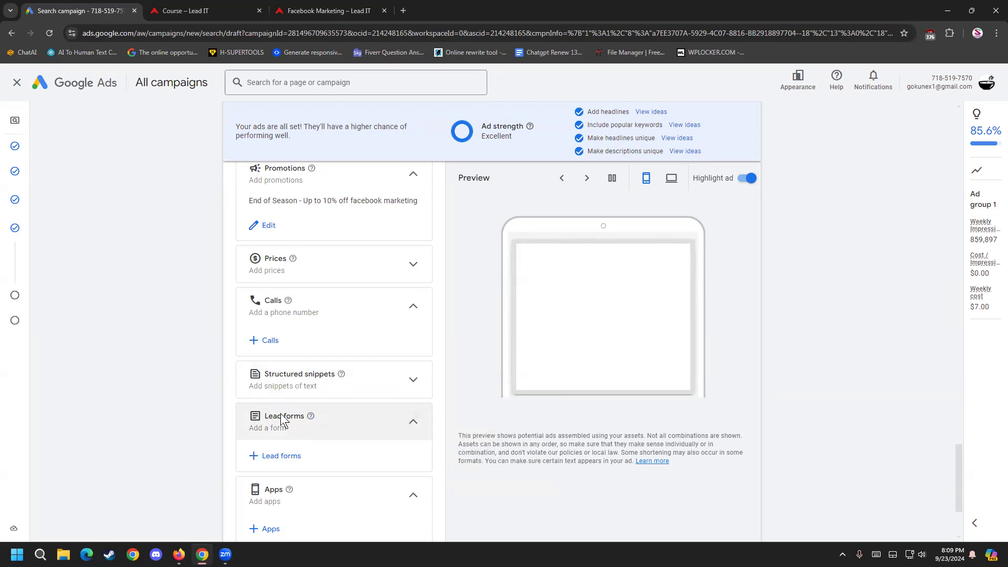
left_click(282, 458)
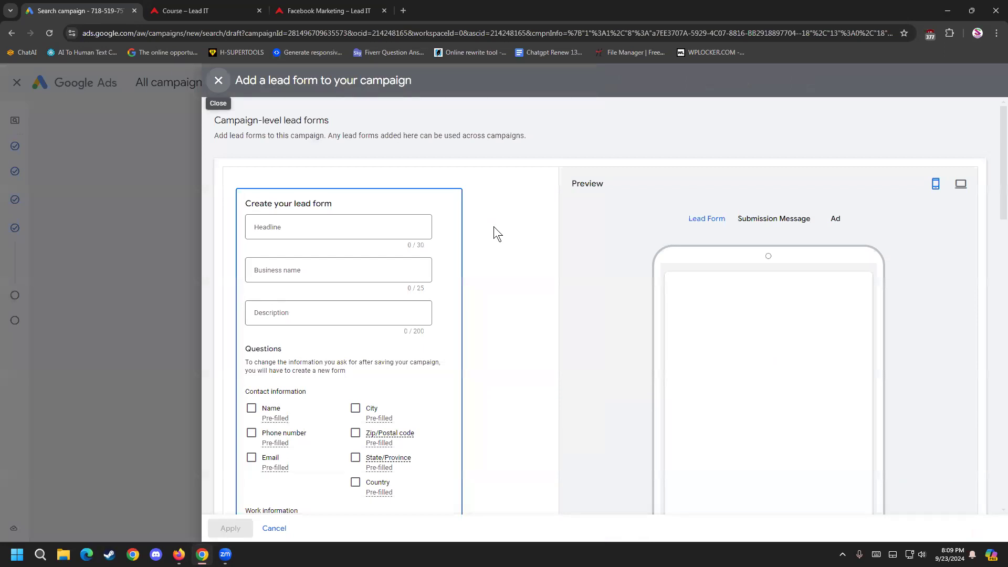
left_click(325, 226)
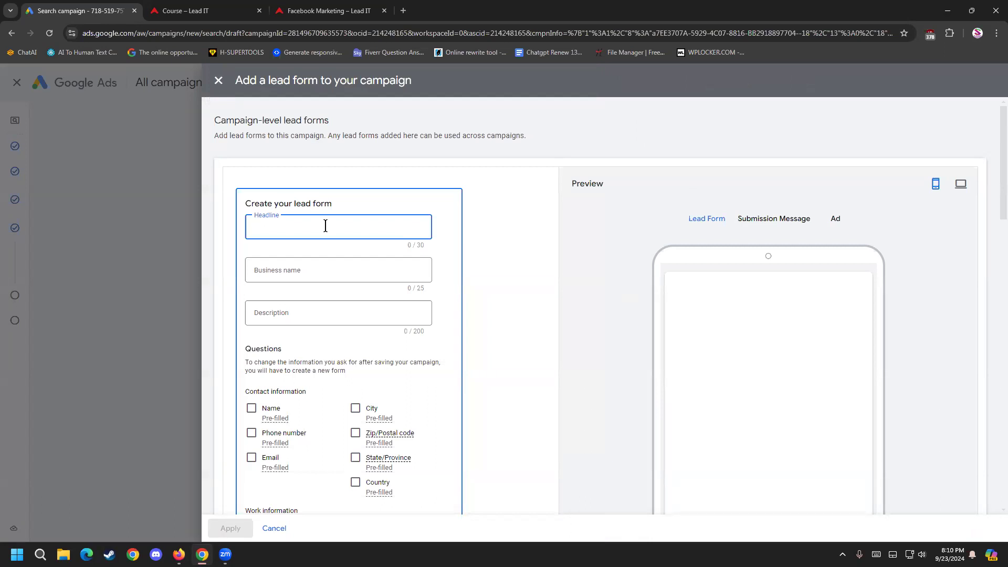
type("This is only for freelacers")
right_click(326, 226)
left_click(351, 237)
left_click(772, 220)
left_click(833, 222)
left_click(686, 223)
- Set the lead form's business name to "Lead IT institute" and open a new browser tab with the description field left active
left_click(298, 260)
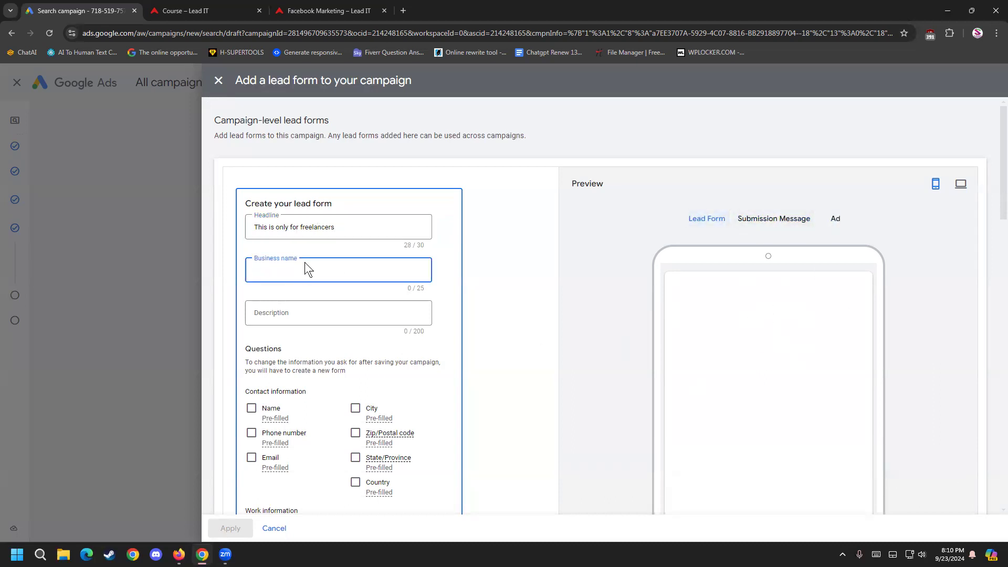
type("Lead IT ins")
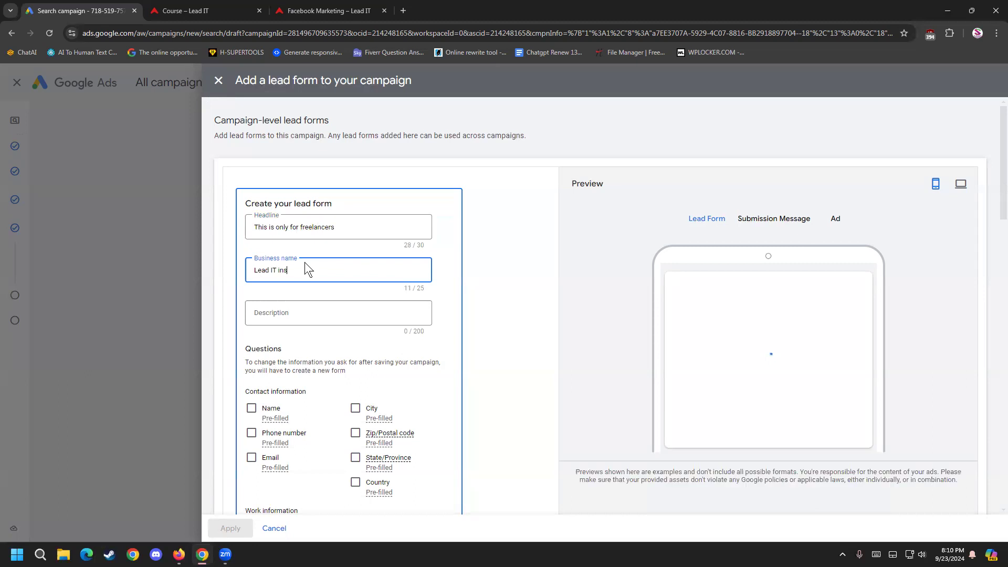
type("titute")
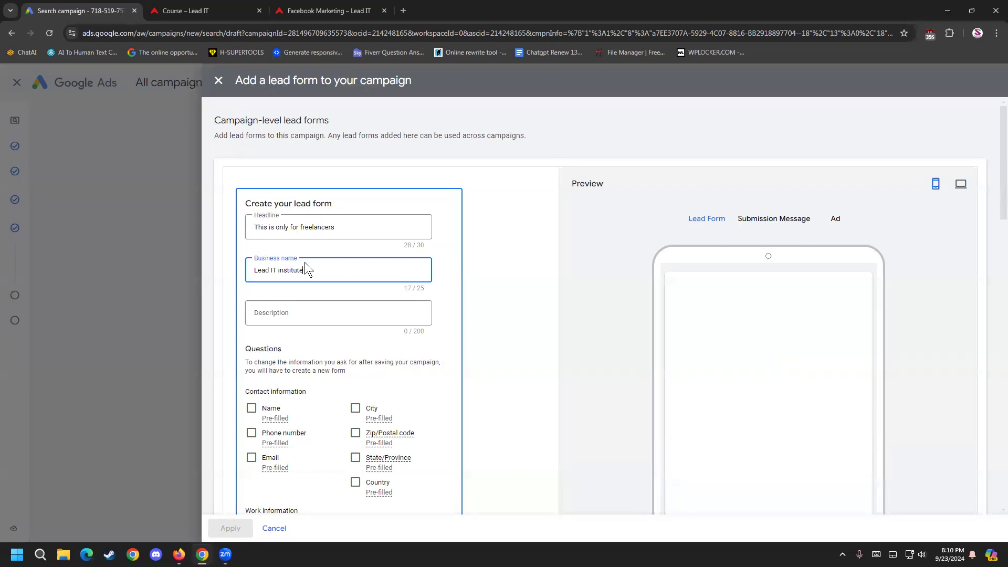
left_click(314, 311)
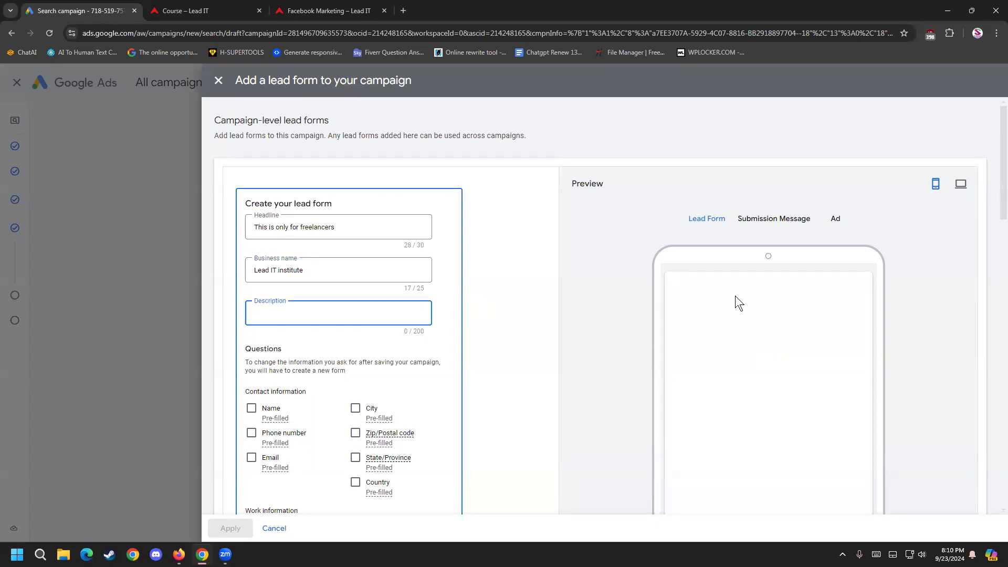
left_click(403, 10)
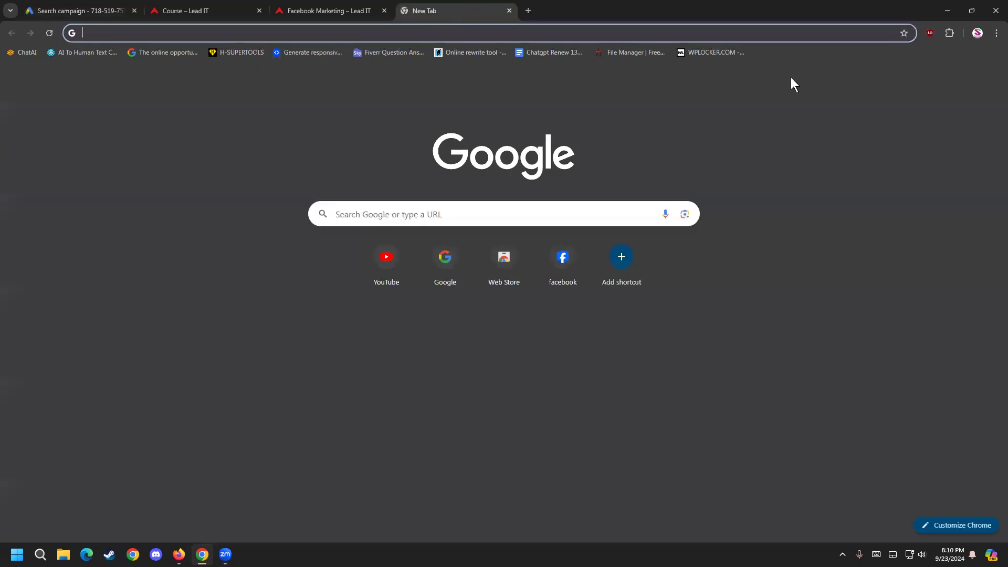
left_click(995, 33)
left_click(895, 153)
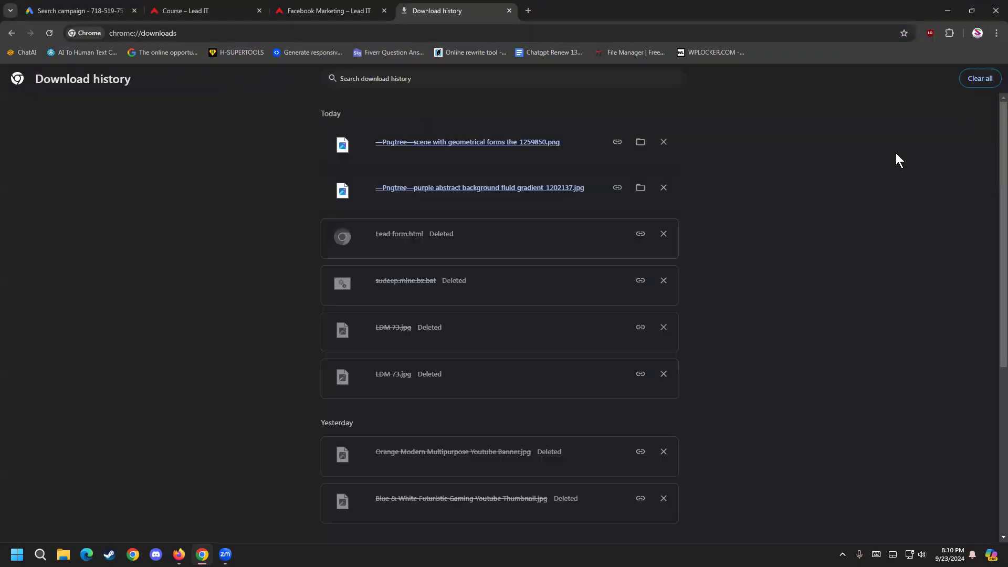
left_click(11, 33)
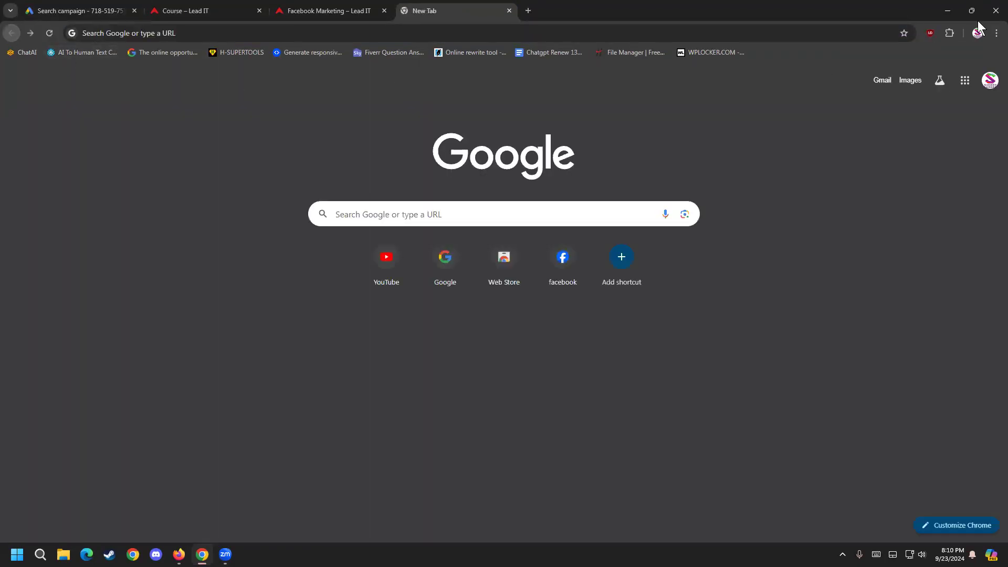
- Reopen the earlier "digital marketing institute" Google search from the browsing history
left_click(996, 33)
mouse_move(885, 141)
left_click(795, 144)
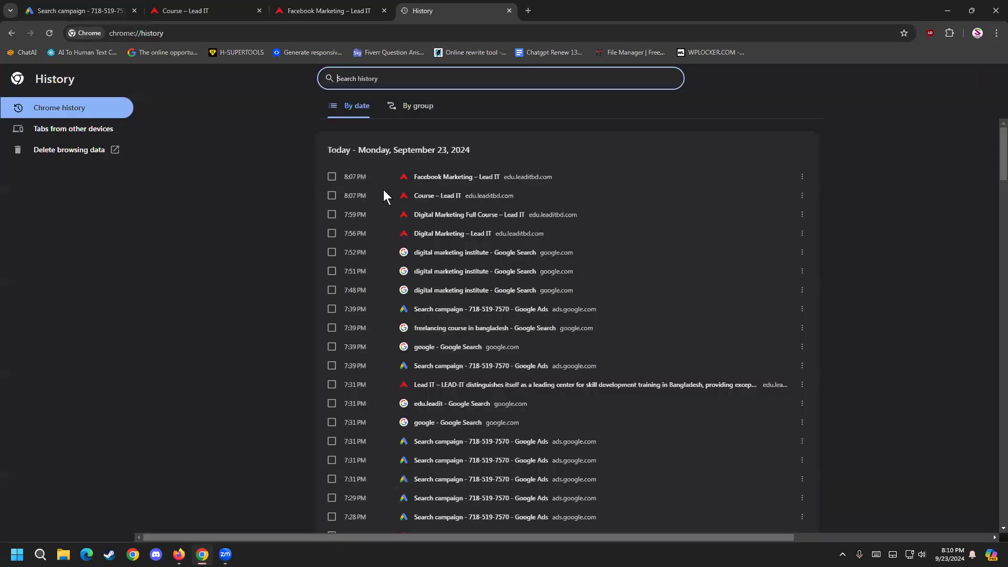
left_click(454, 259)
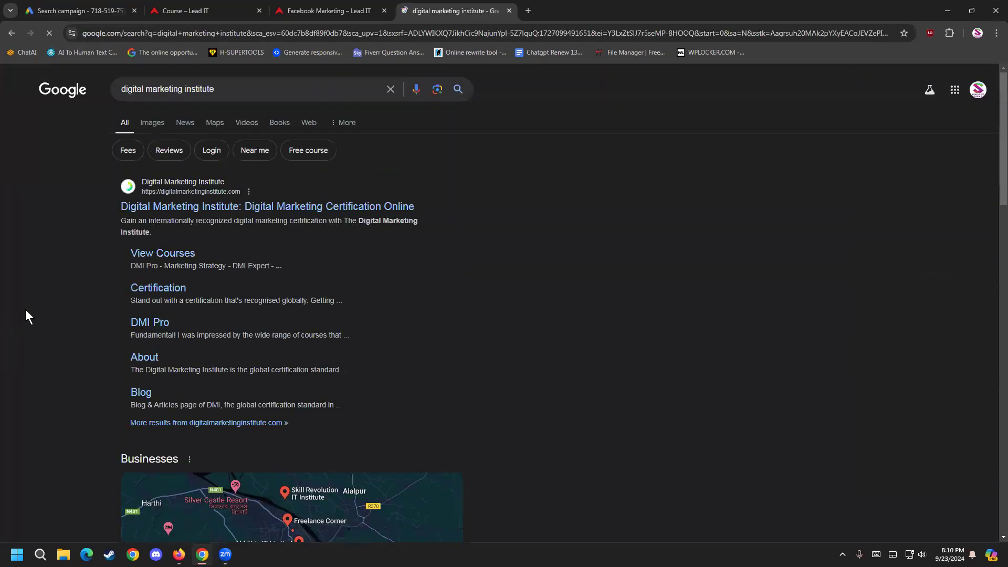
- Copy the Coursera result's summary text up to "certification body" into the lead form's description
scroll(46, 315, "down", 4)
scroll(45, 313, "down", 7)
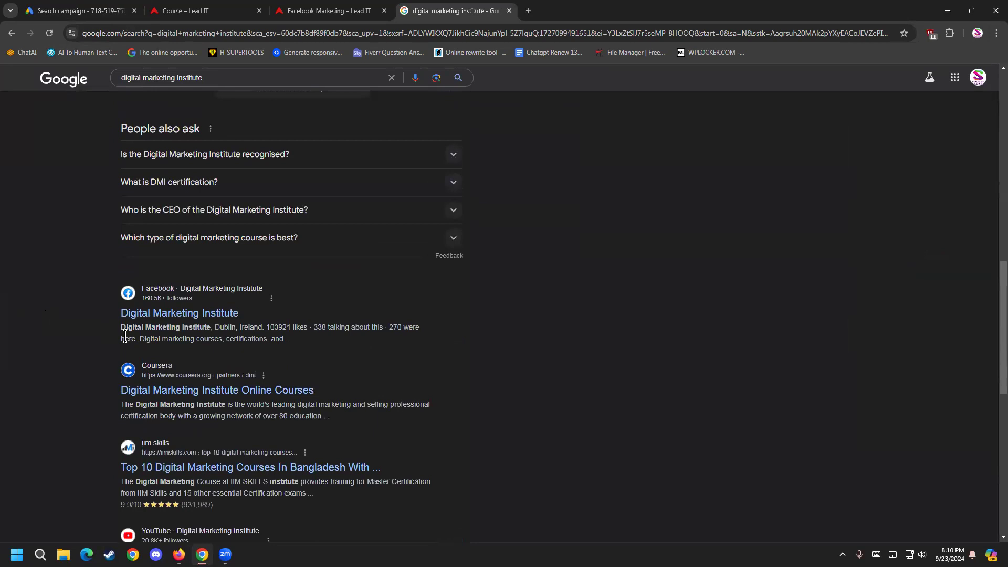
scroll(208, 340, "down", 2)
left_click_drag(153, 307, 178, 310)
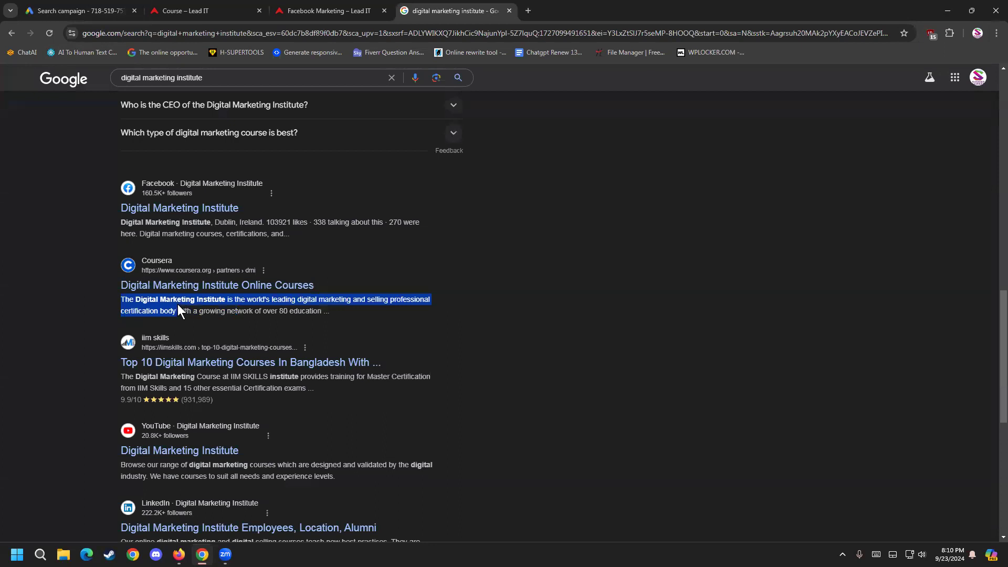
right_click(177, 306)
left_click(200, 312)
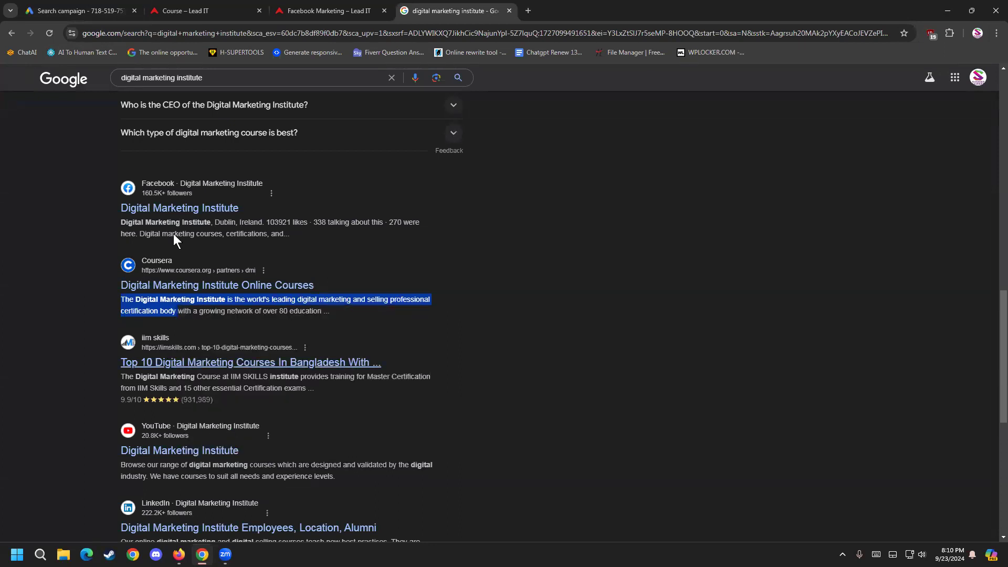
left_click(210, 11)
left_click(293, 10)
left_click(83, 10)
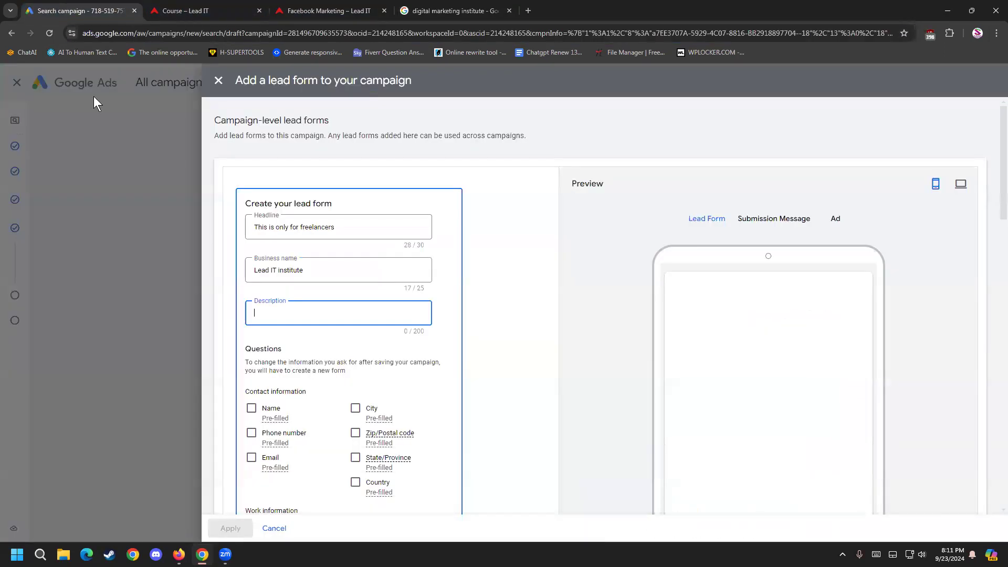
key("ctrl+v")
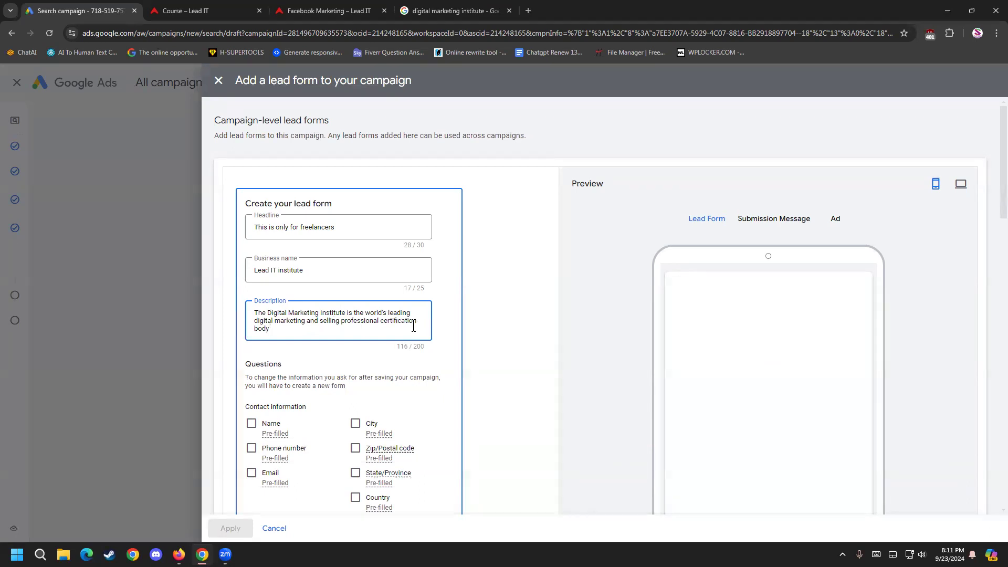
- Append "with a growing network of over 80 education." from the same Coursera result to the lead form's description
left_click(452, 11)
left_click_drag(177, 310, 322, 311)
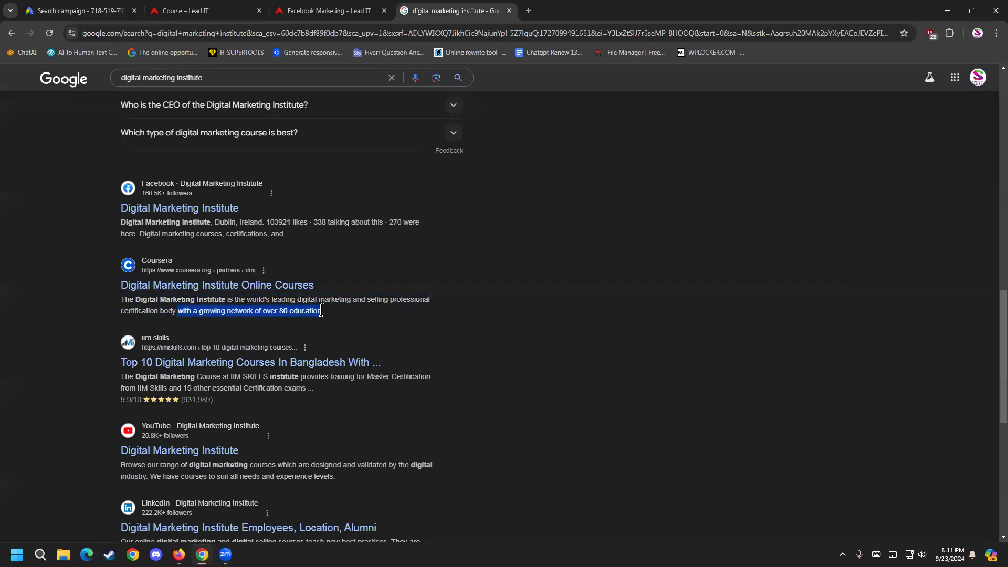
left_click(247, 11)
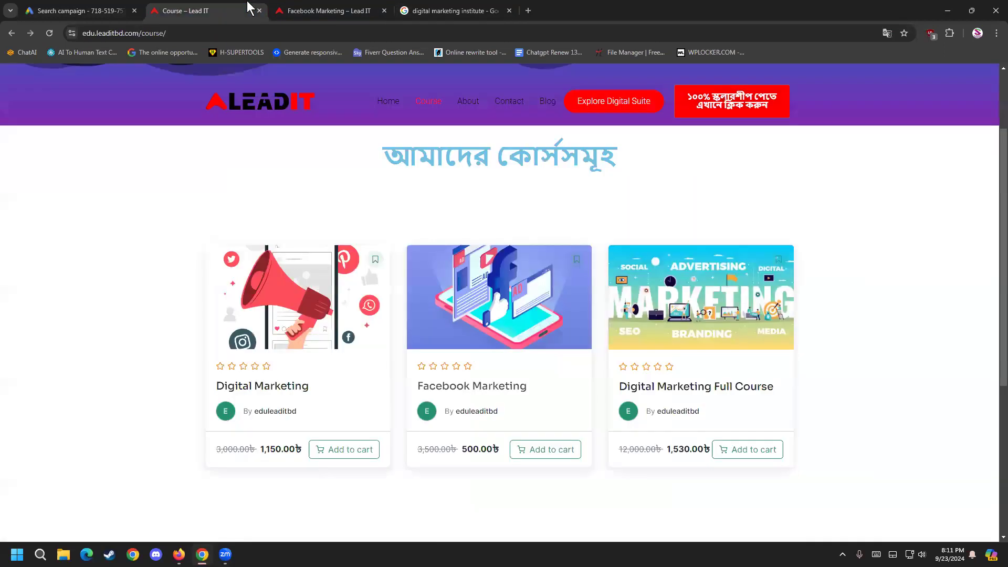
left_click(79, 10)
key("ctrl+v")
left_click(269, 328)
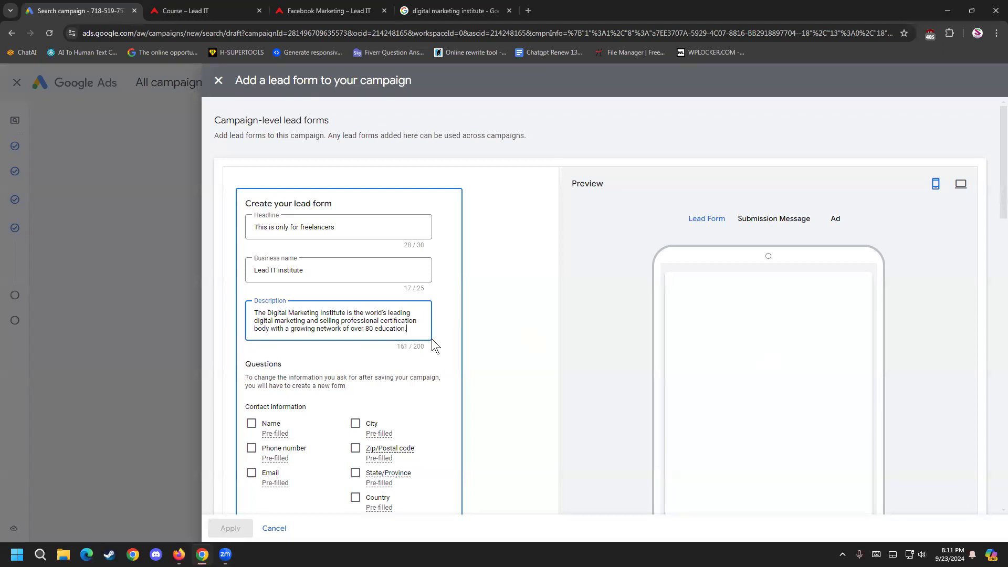
- Request full name, phone number, email, city and zip/postal code as the lead form's contact information
scroll(427, 354, "down", 4)
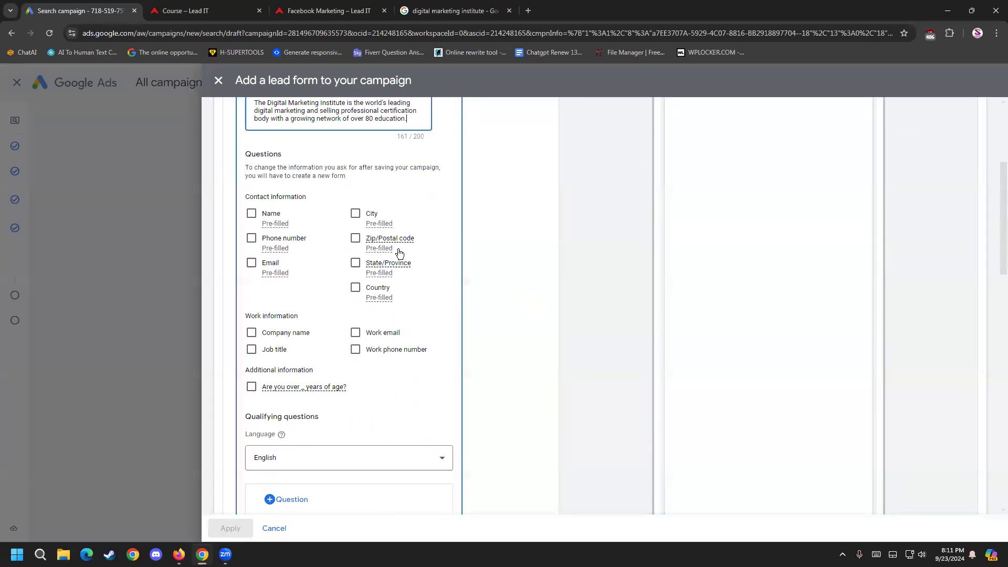
scroll(523, 240, "up", 1)
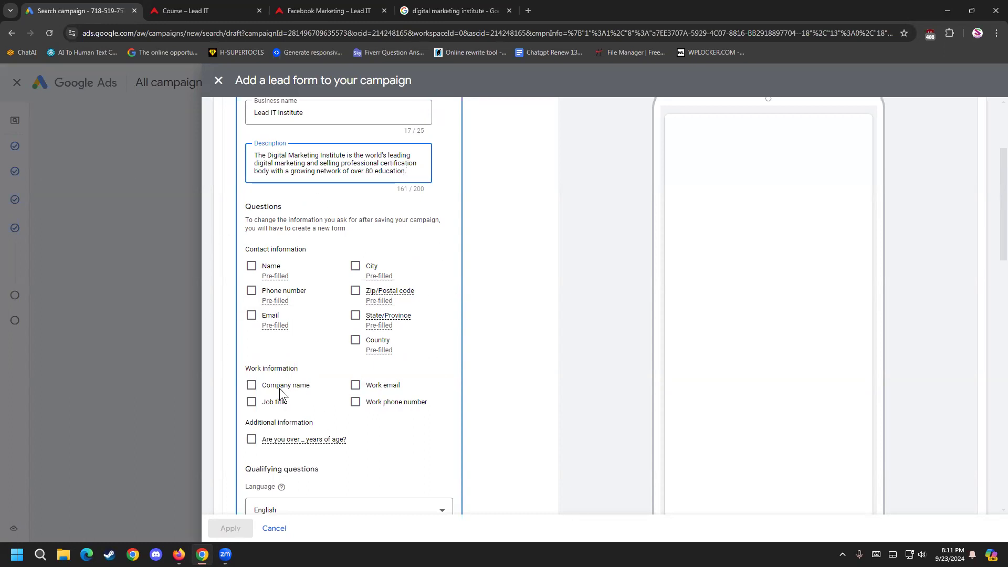
left_click(258, 272)
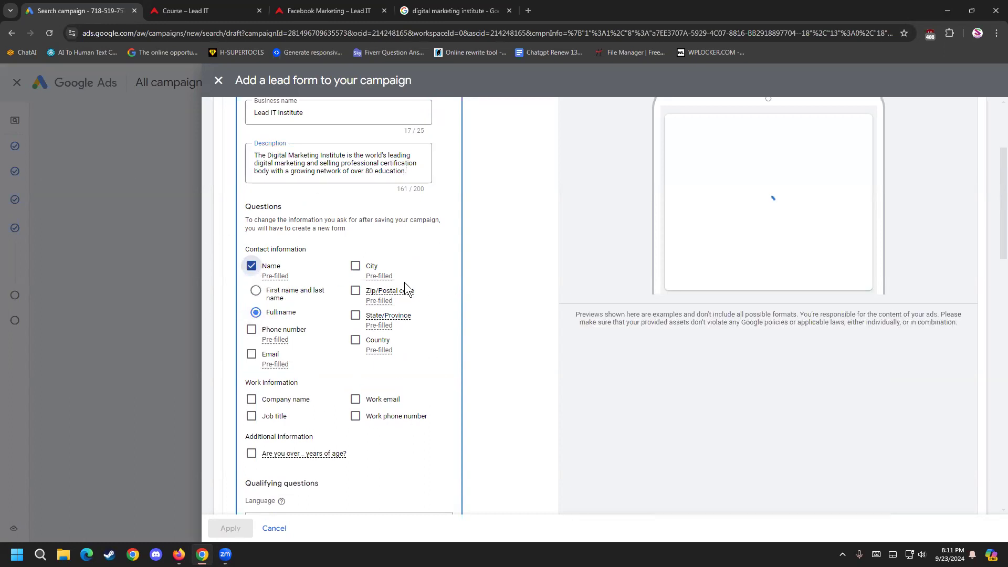
left_click(256, 291)
left_click(255, 313)
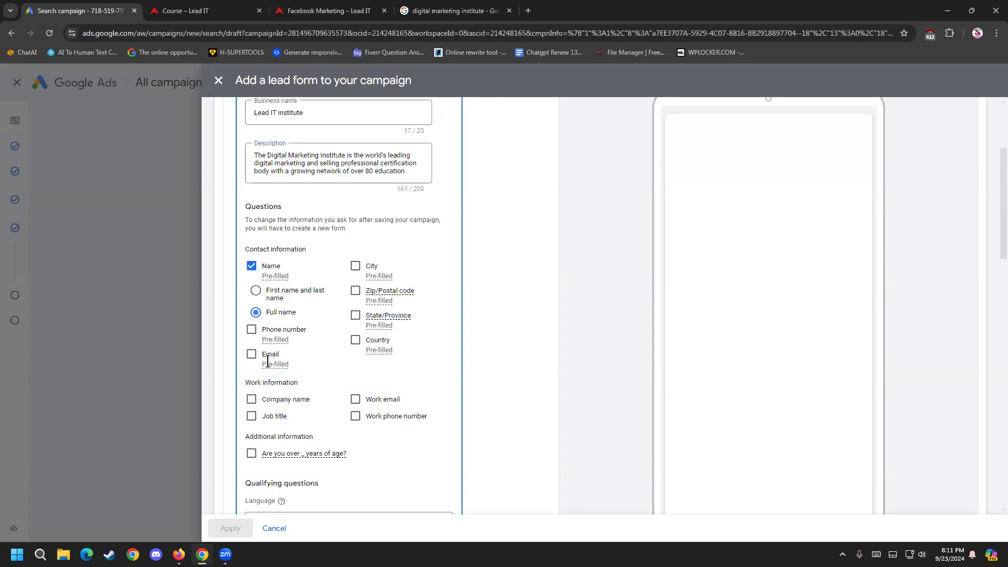
left_click(252, 355)
left_click(251, 329)
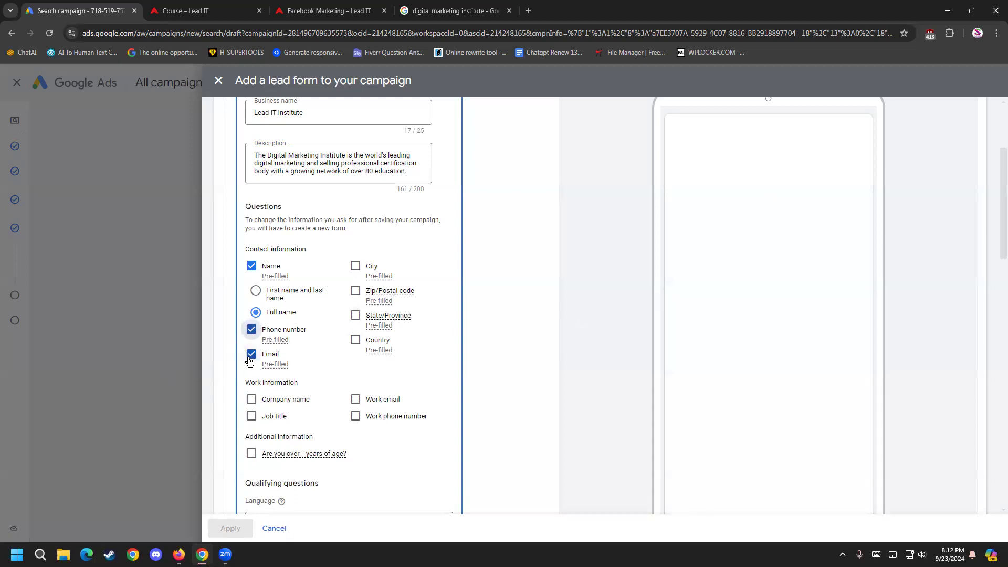
left_click(355, 266)
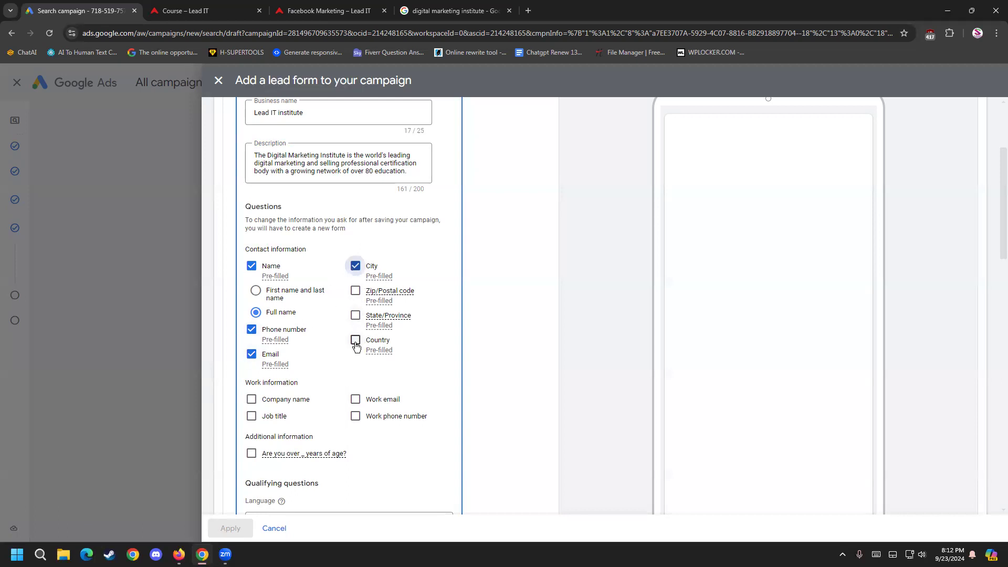
left_click(356, 290)
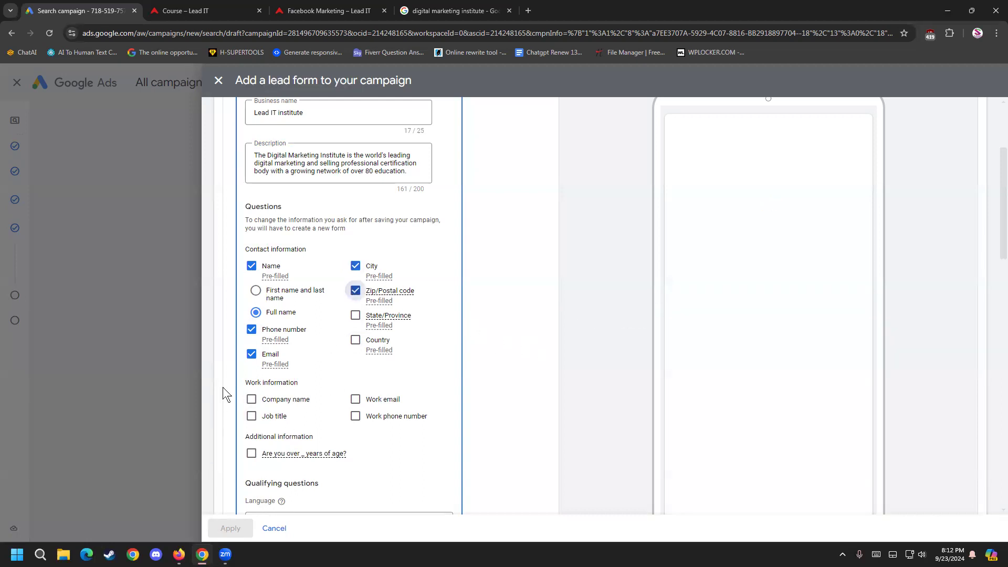
- Add the job title question to the lead form and the question whether respondents are over 18 years of age
scroll(223, 386, "down", 1)
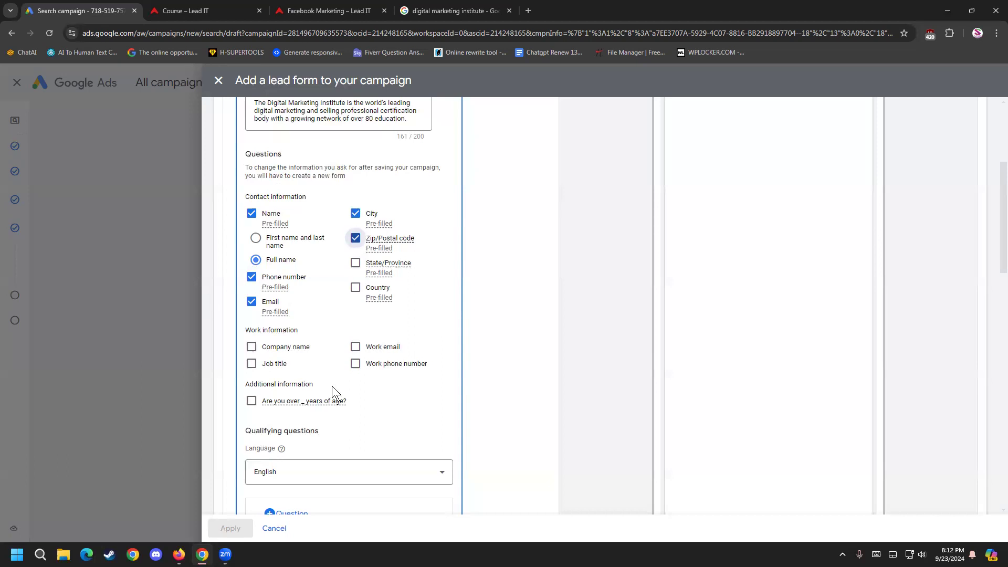
left_click(252, 365)
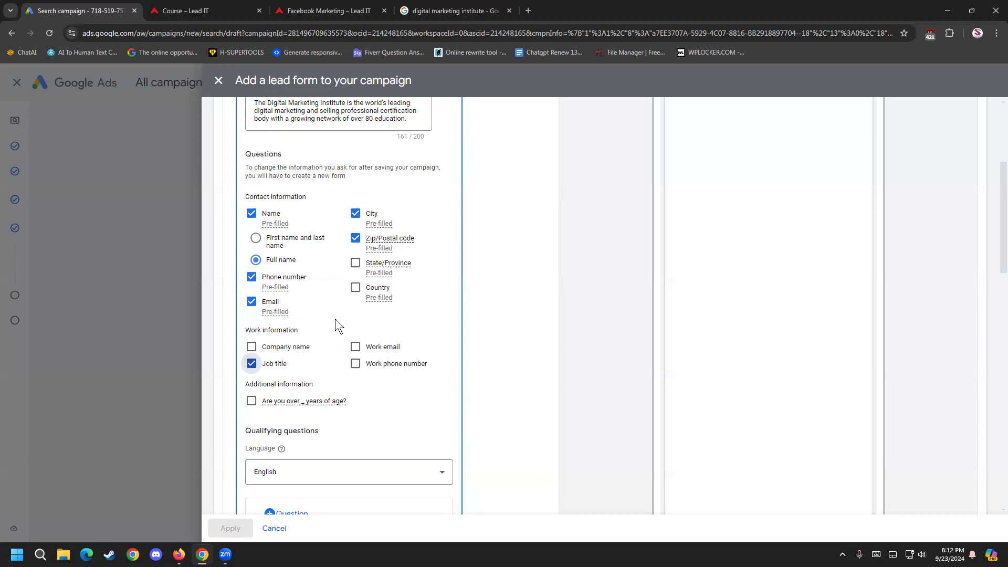
scroll(693, 392, "up", 3)
scroll(699, 387, "down", 4)
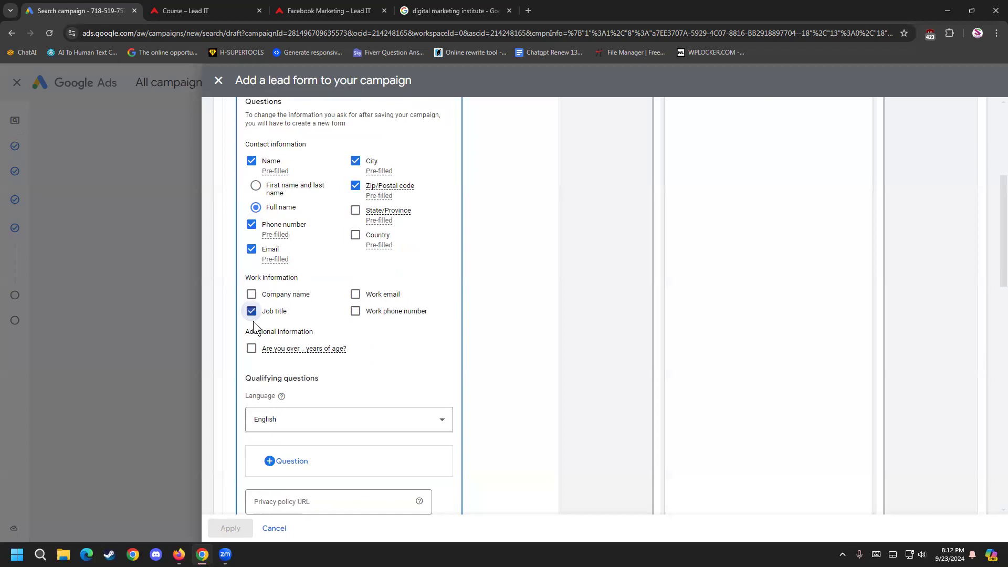
scroll(680, 260, "up", 3)
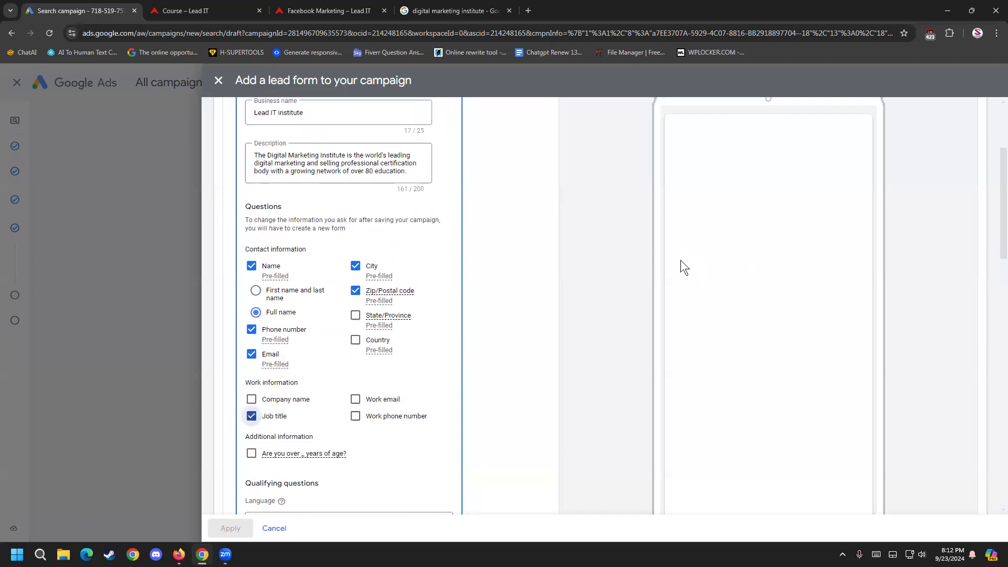
scroll(726, 184, "down", 3)
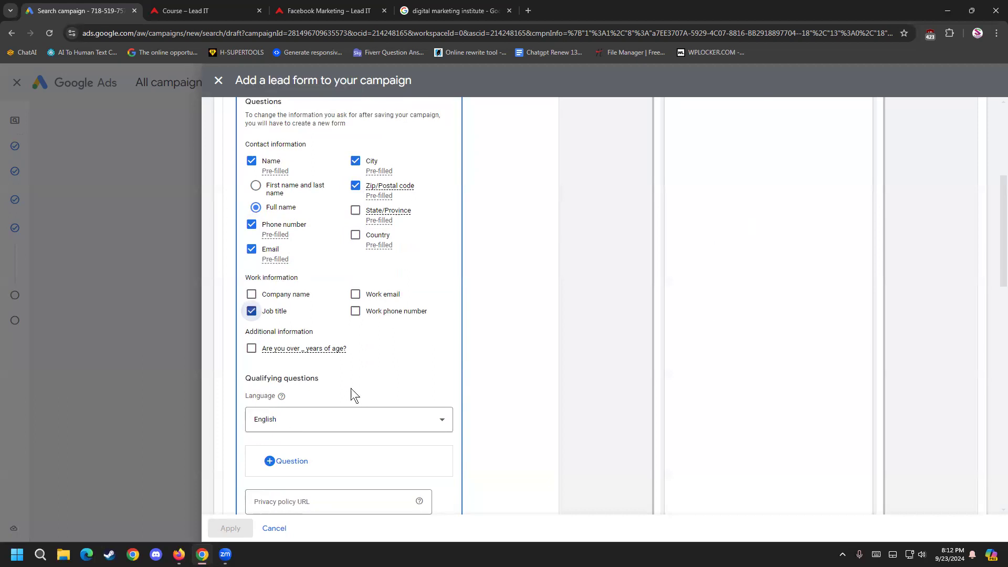
left_click(253, 349)
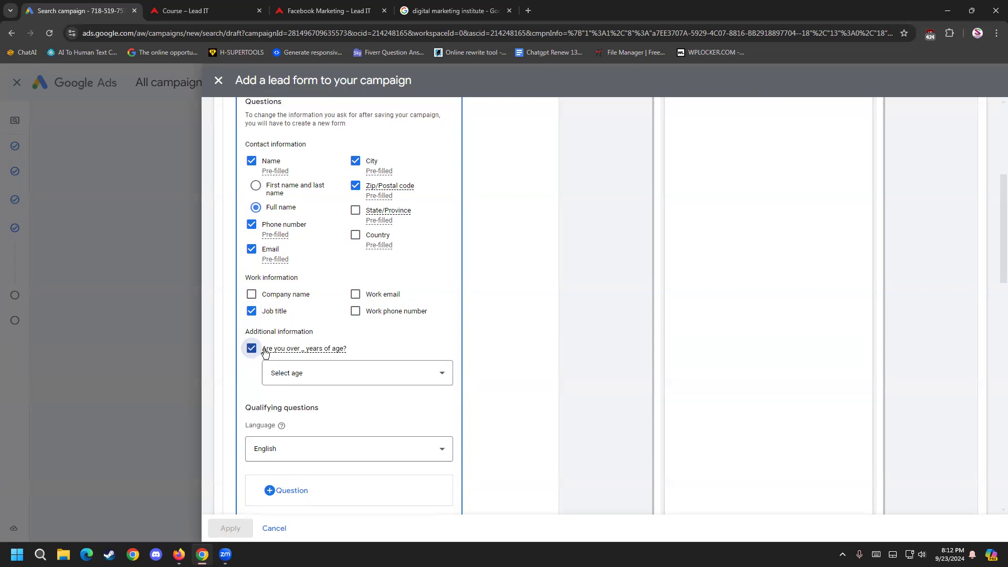
left_click(304, 373)
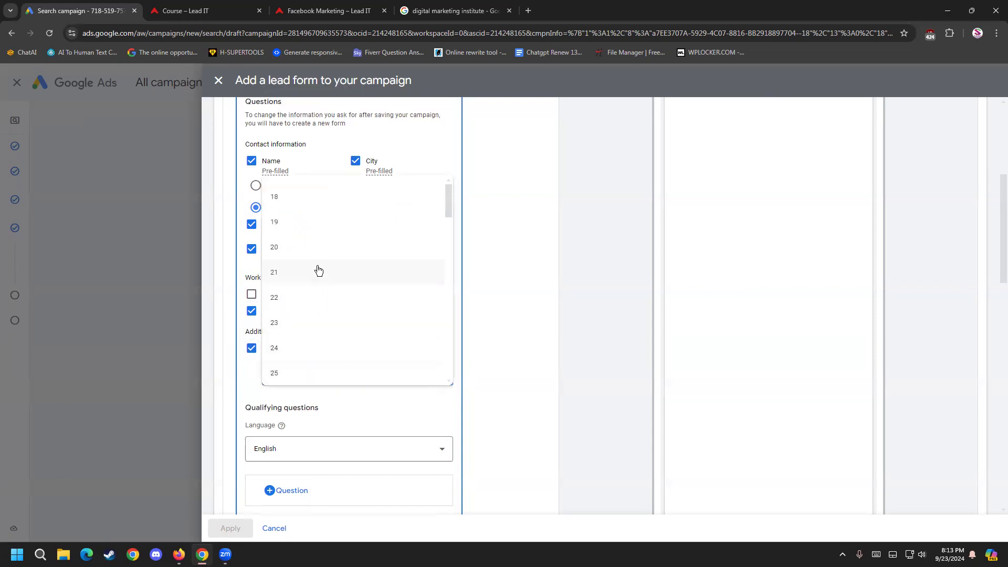
left_click(297, 201)
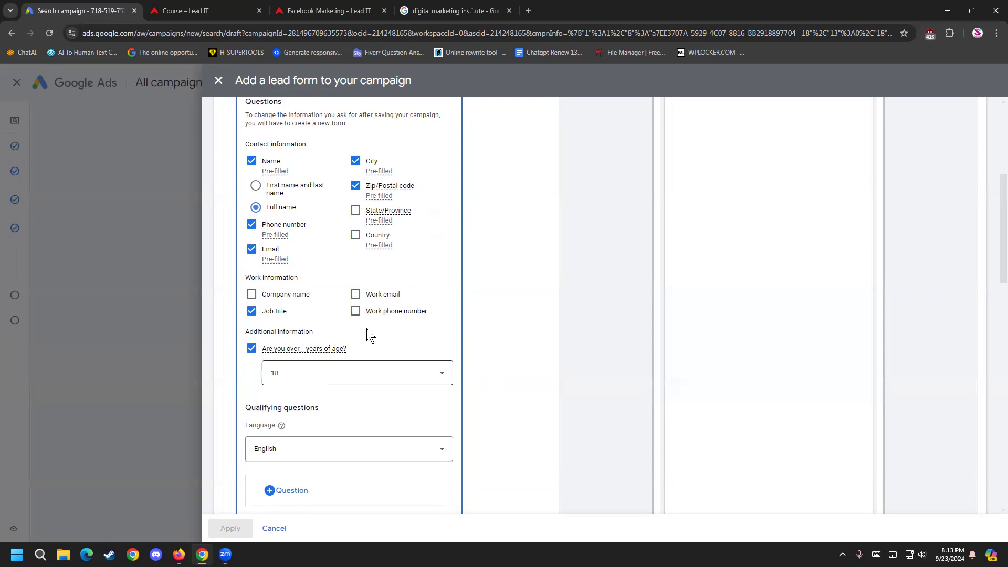
- Compare the desktop and mobile previews of the lead form, and review its selected questions
scroll(630, 270, "up", 4)
left_click(960, 131)
left_click(936, 131)
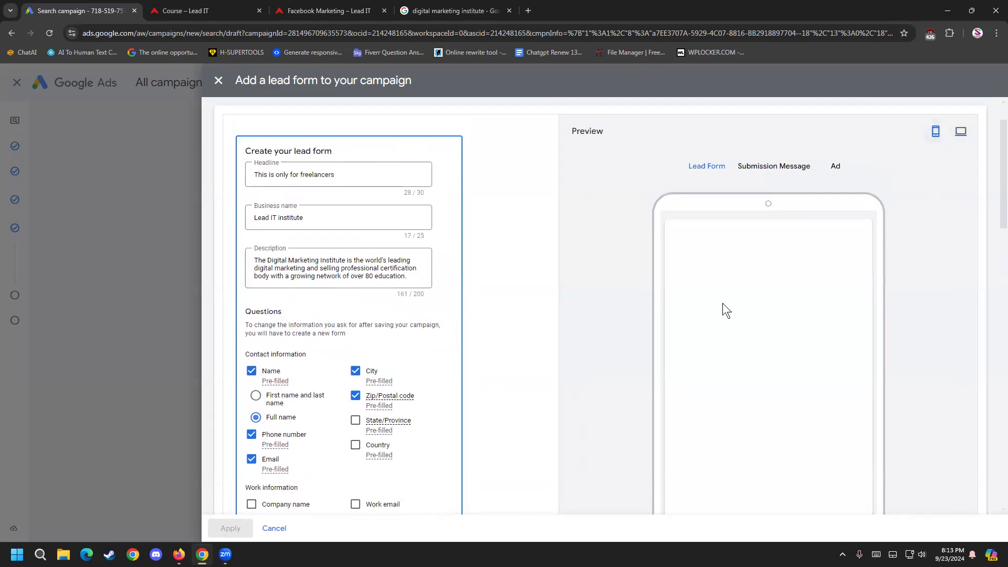
scroll(722, 304, "down", 5)
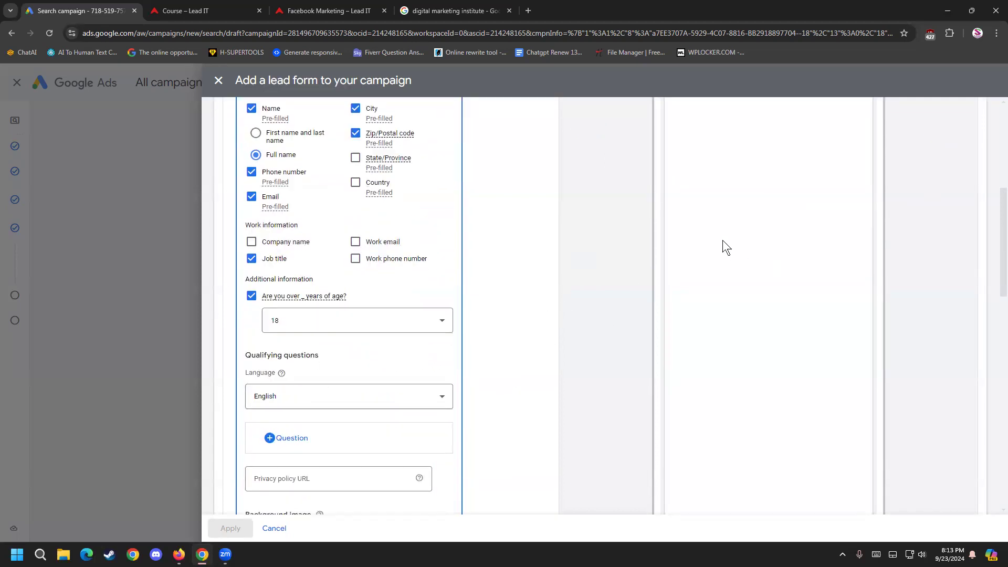
scroll(723, 240, "up", 1)
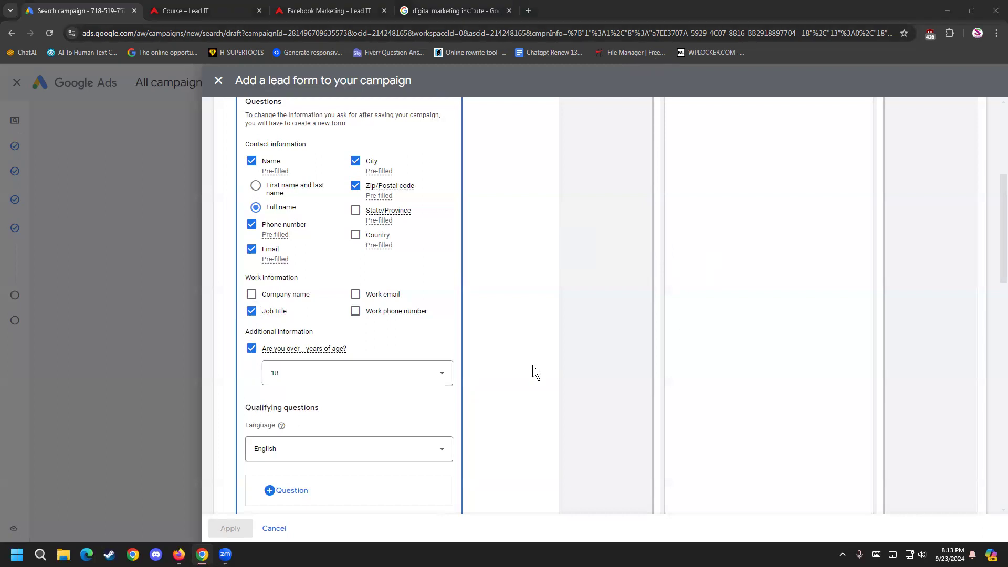
scroll(399, 371, "down", 3)
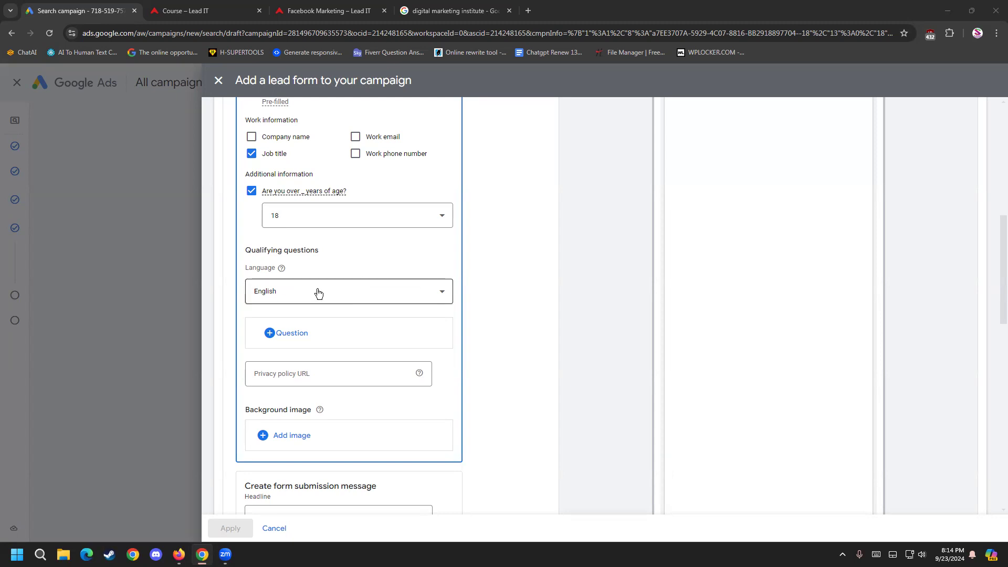
left_click(289, 340)
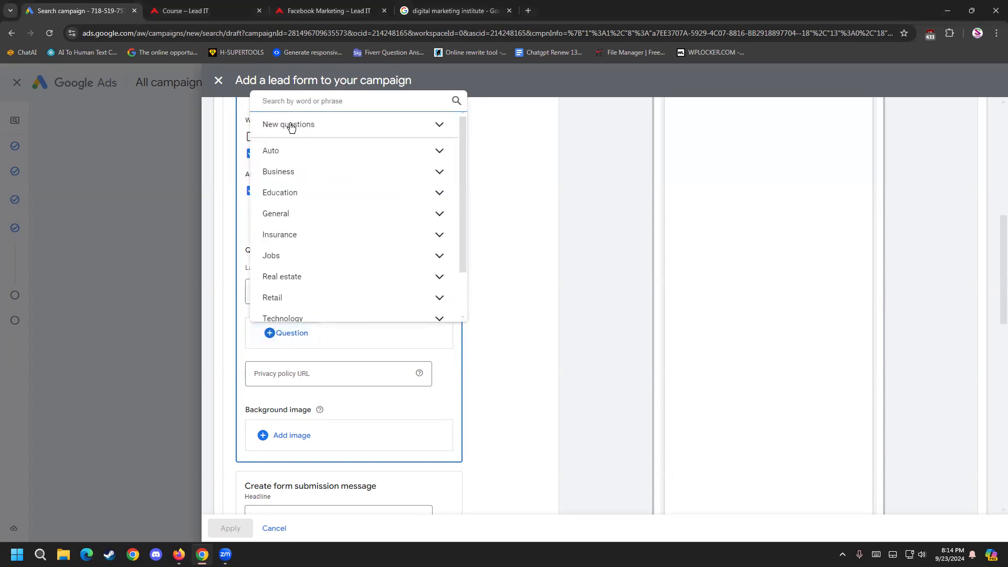
left_click(296, 197)
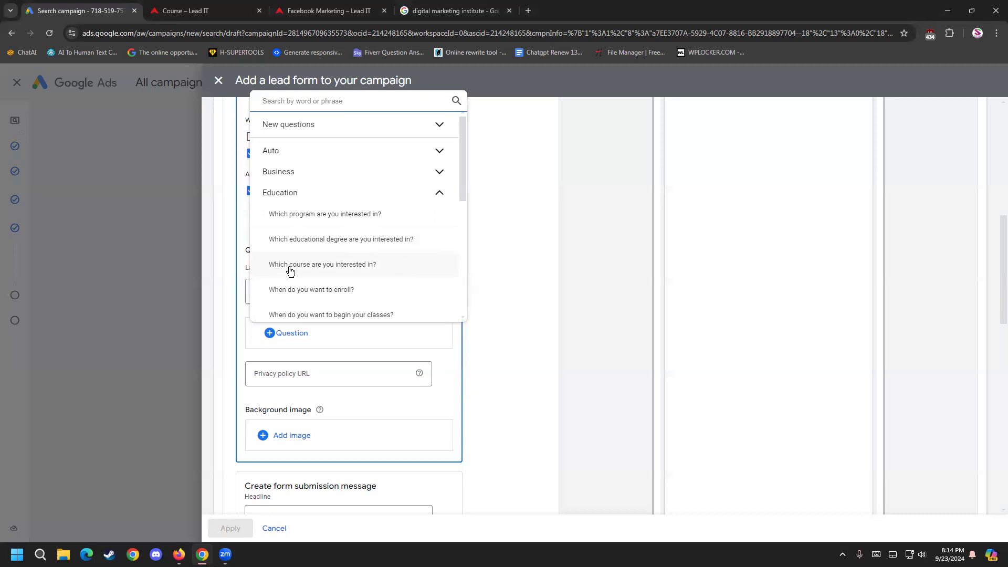
left_click(332, 267)
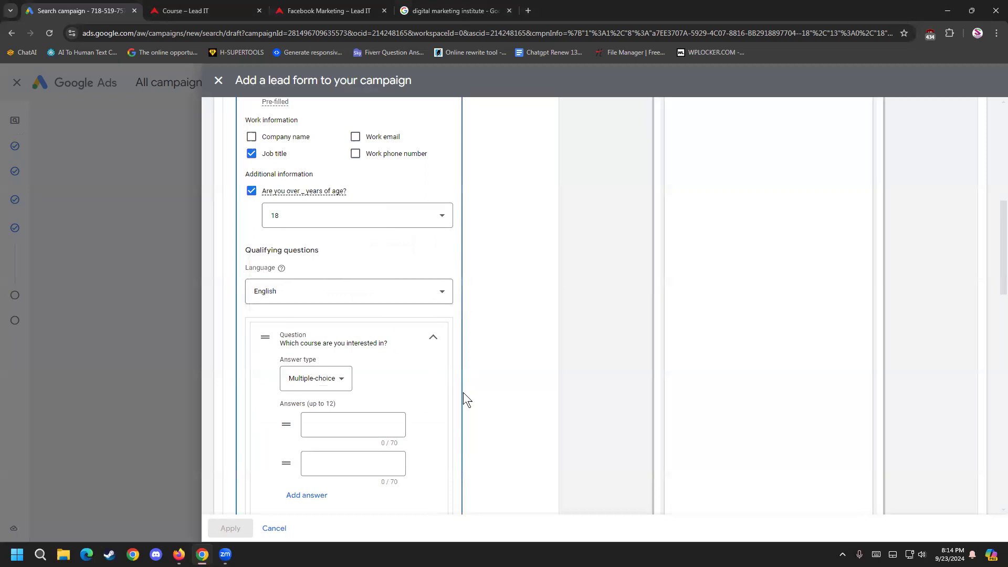
scroll(463, 392, "down", 1)
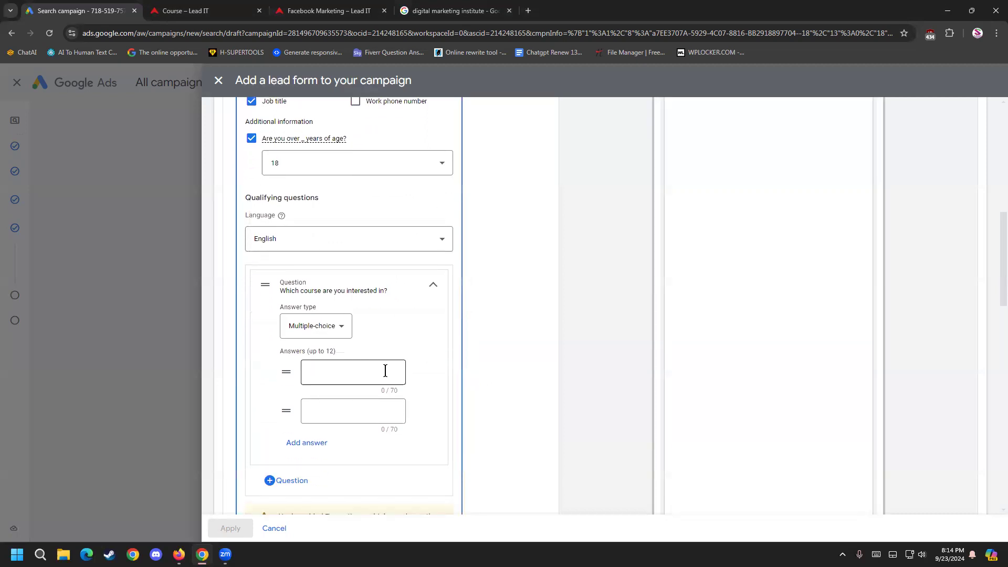
left_click(322, 370)
left_click(335, 407)
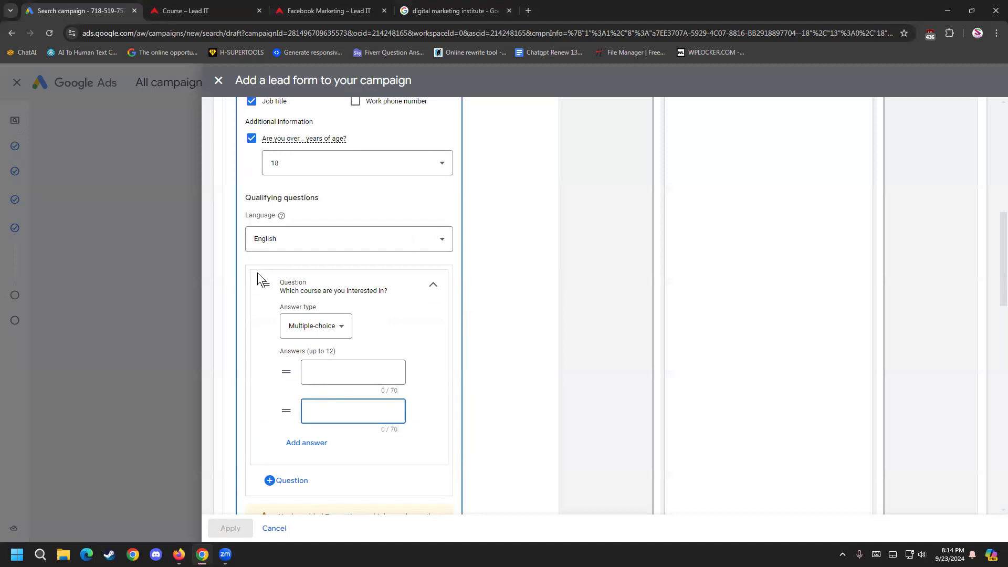
left_click(432, 288)
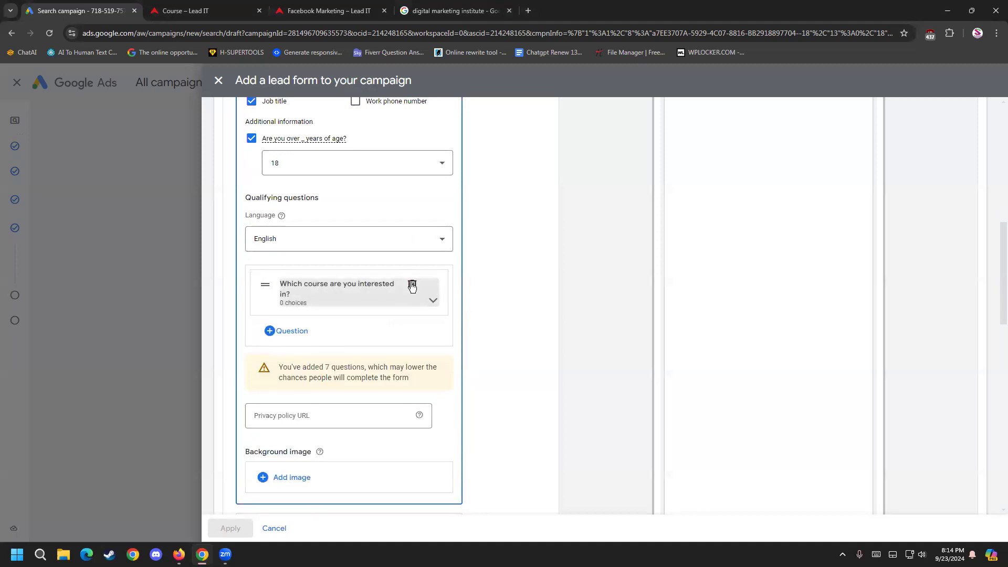
left_click(435, 297)
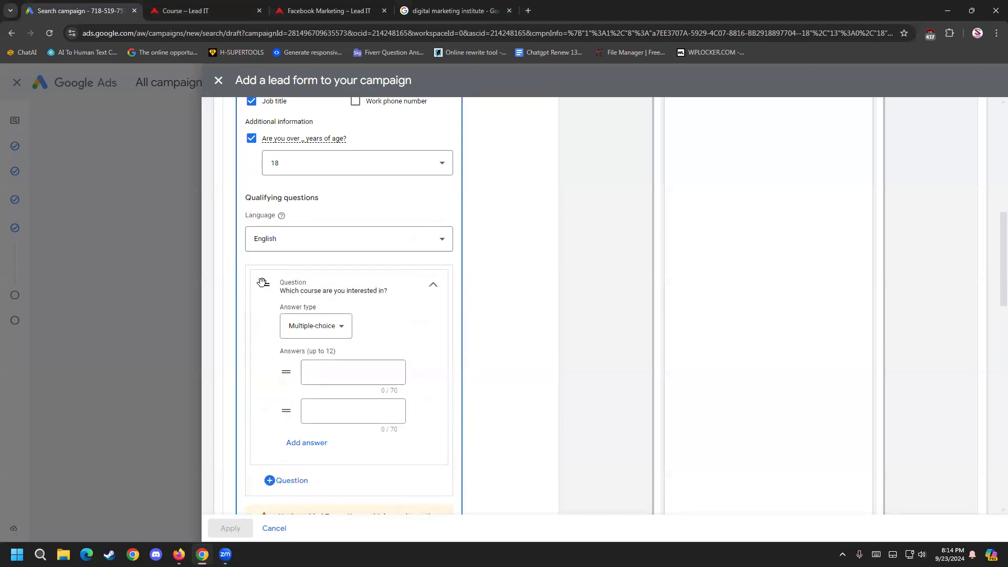
left_click(346, 409)
left_click(434, 286)
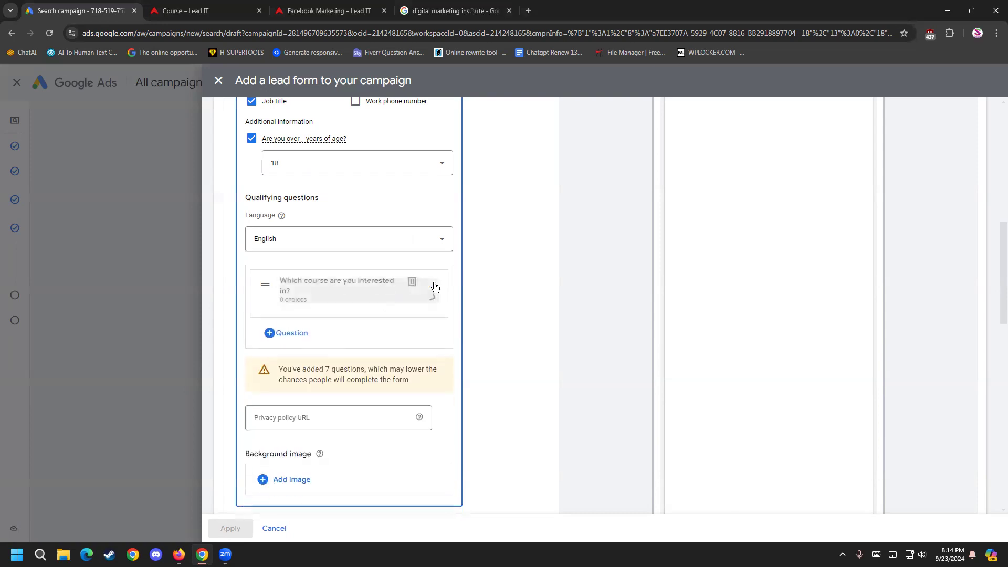
left_click(411, 281)
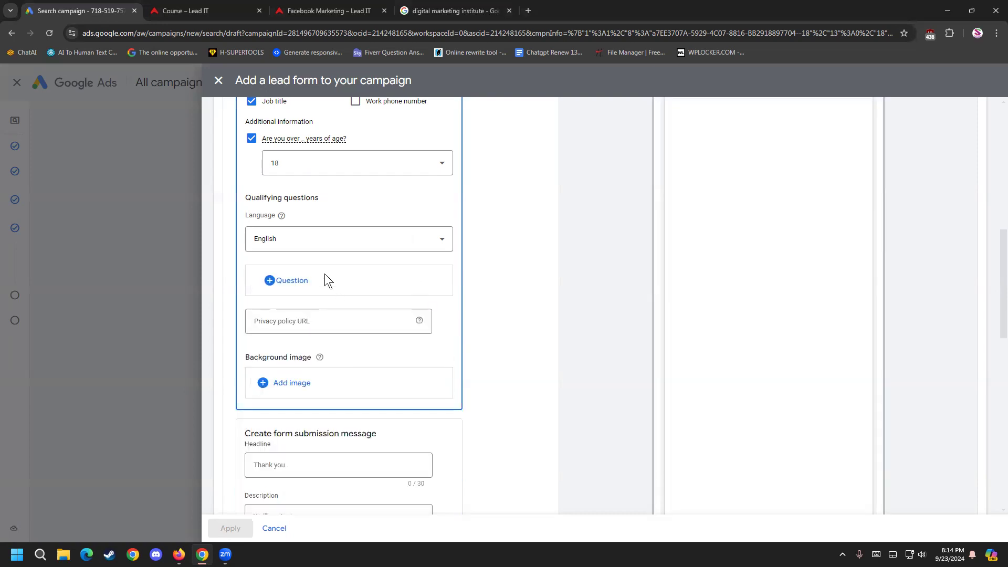
- Add the education qualifying question "Which course are you interested in?" to the lead form with Short answer as its answer type
left_click(304, 280)
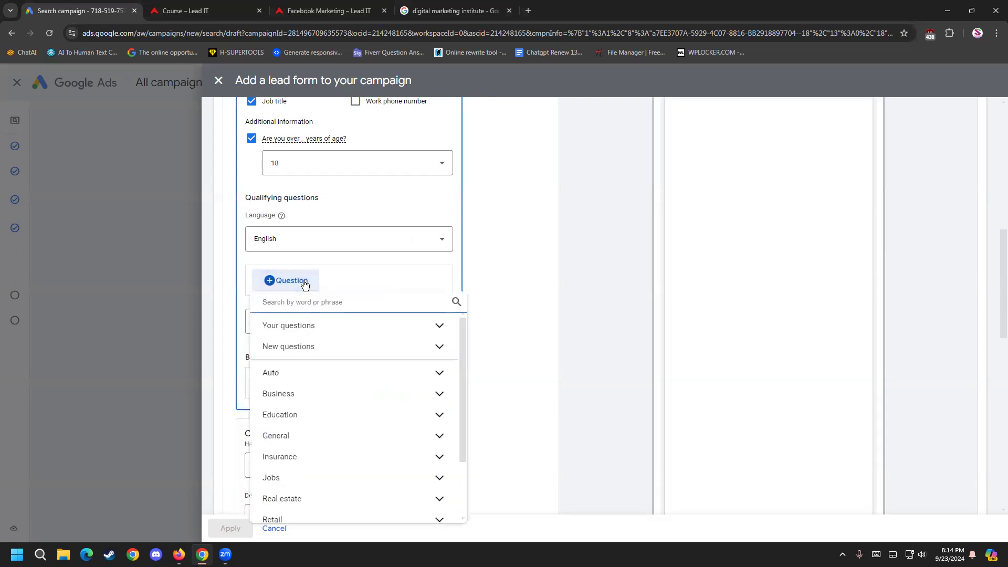
left_click(284, 416)
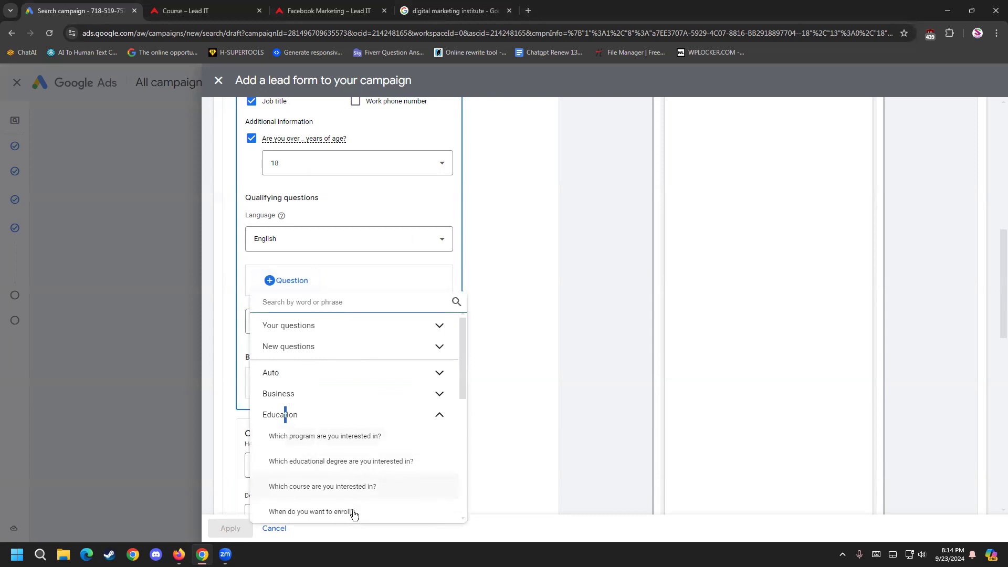
scroll(355, 496, "down", 1)
left_click(354, 433)
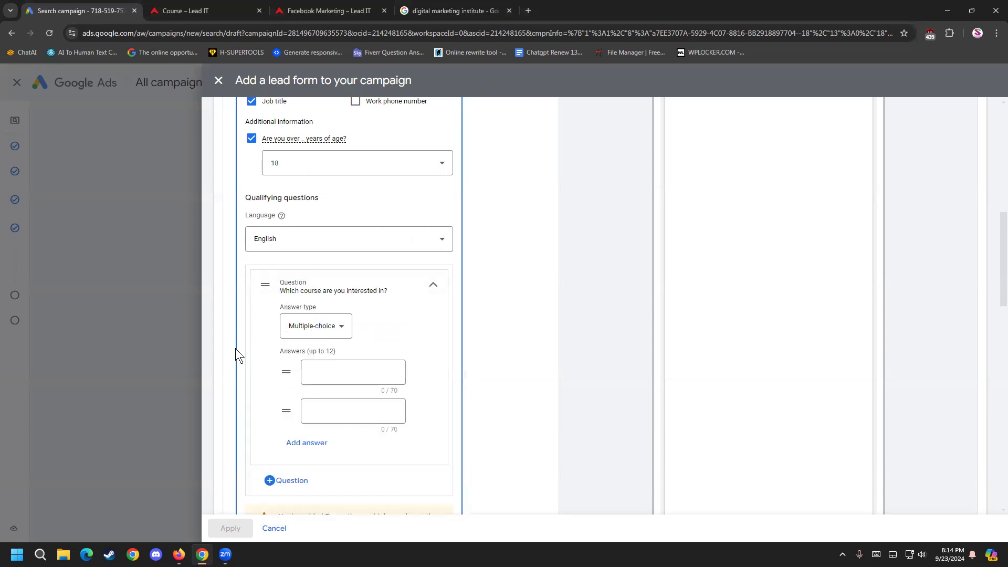
left_click(325, 328)
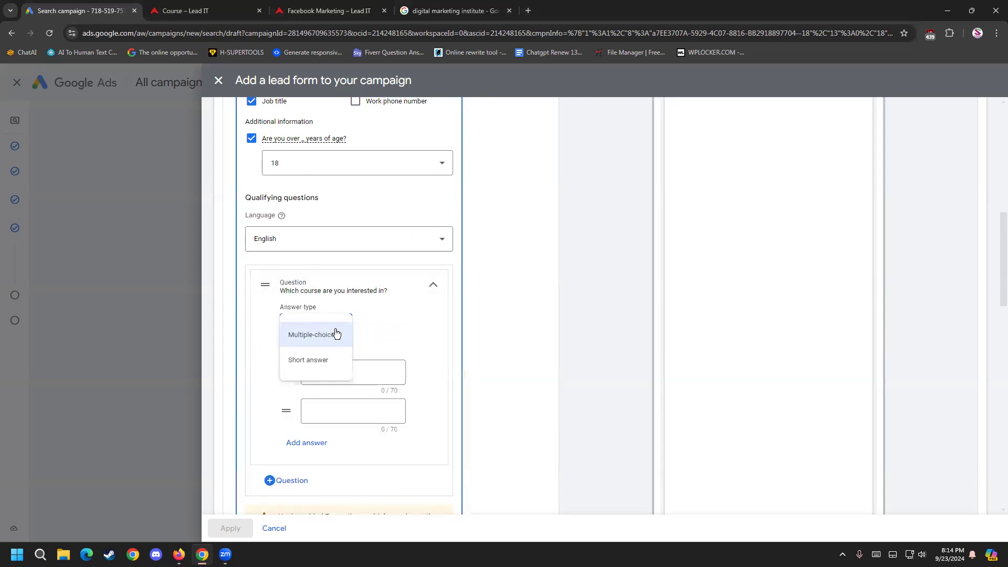
left_click(310, 362)
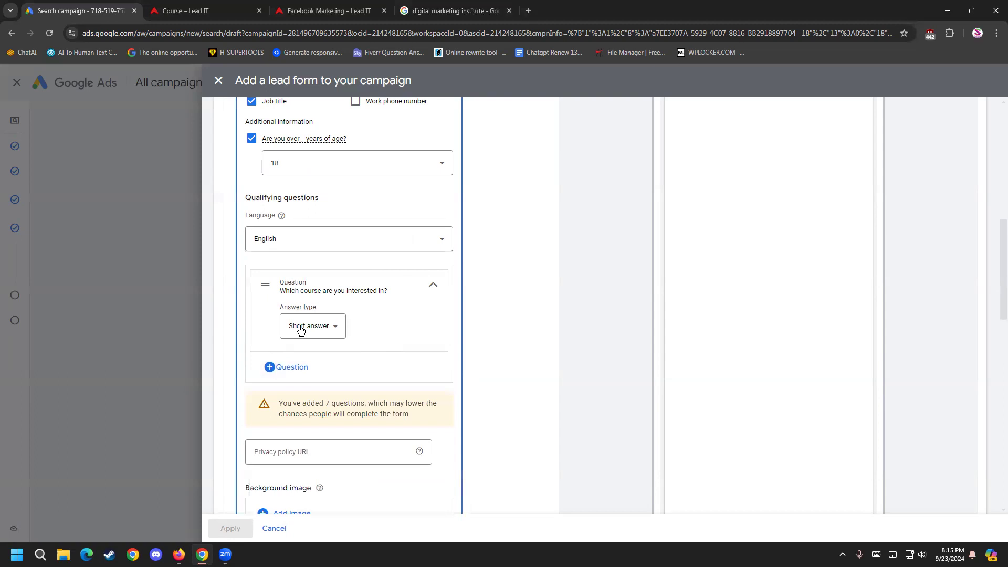
- Remove the phone number request from the lead form's contact information
scroll(315, 315, "down", 2)
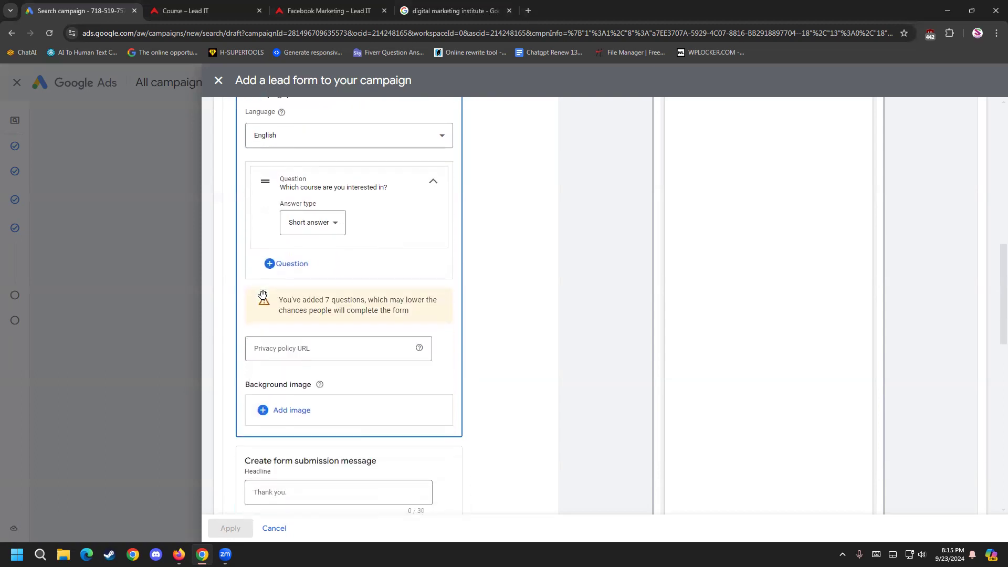
left_click_drag(302, 297, 343, 298)
left_click(344, 300)
left_click(422, 313)
left_click(326, 298)
left_click(343, 298)
scroll(311, 360, "up", 1)
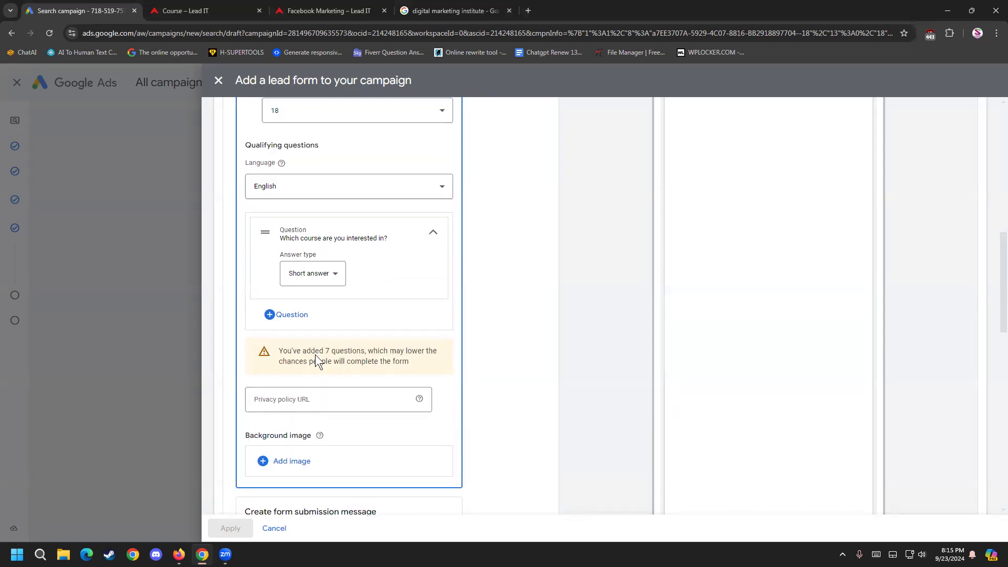
scroll(314, 359, "up", 7)
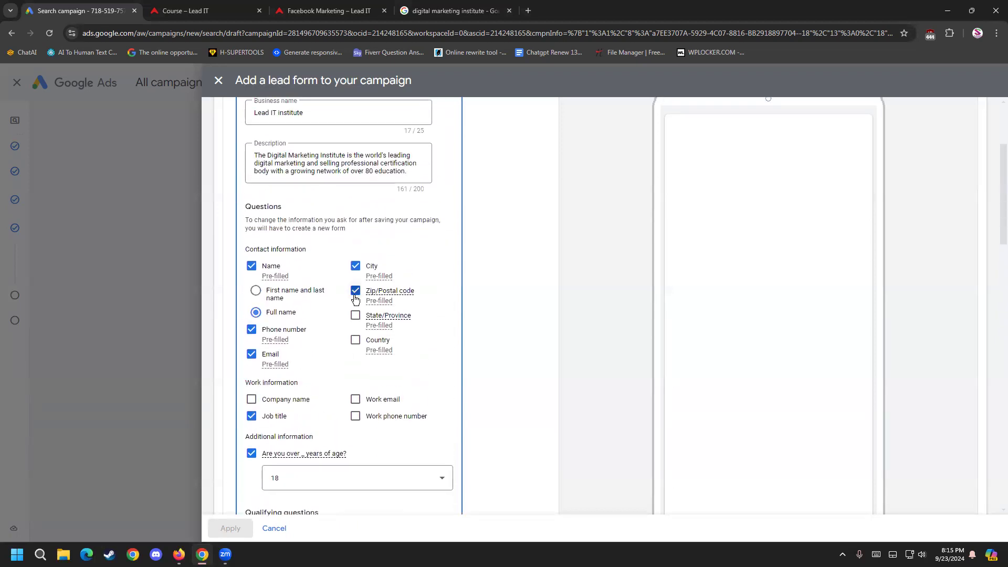
left_click(253, 332)
scroll(350, 427, "down", 5)
scroll(350, 427, "down", 3)
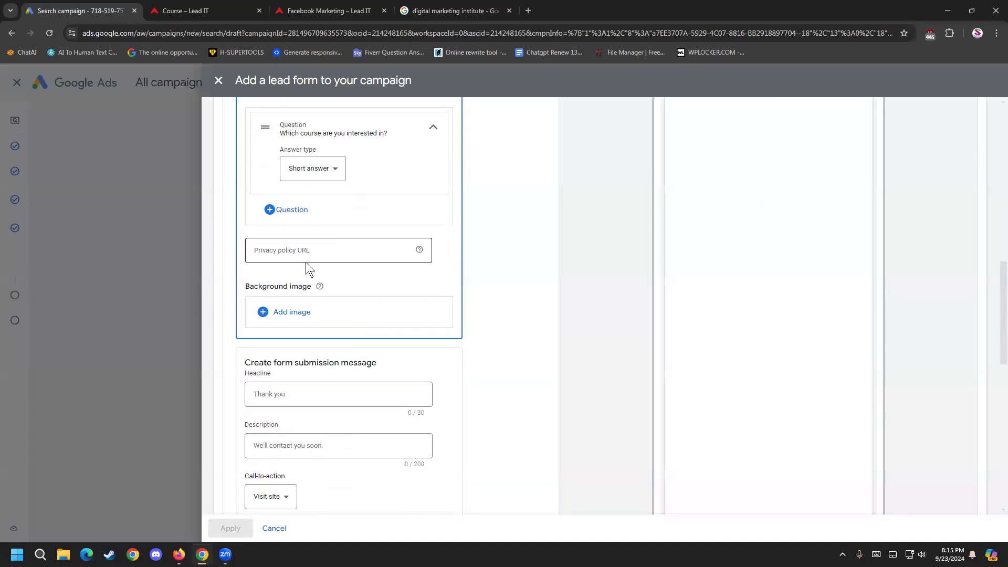
scroll(305, 344, "up", 4)
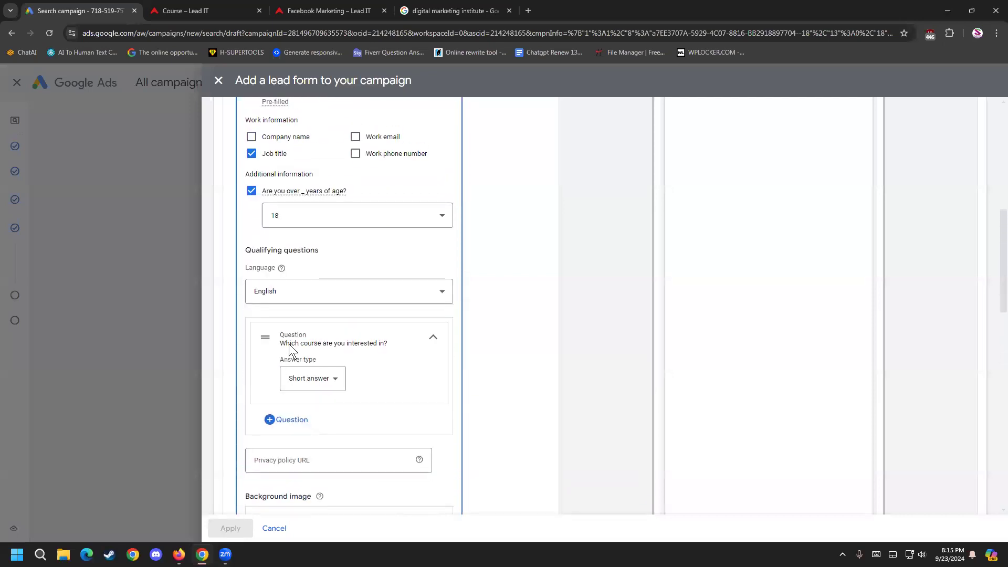
scroll(331, 462, "down", 3)
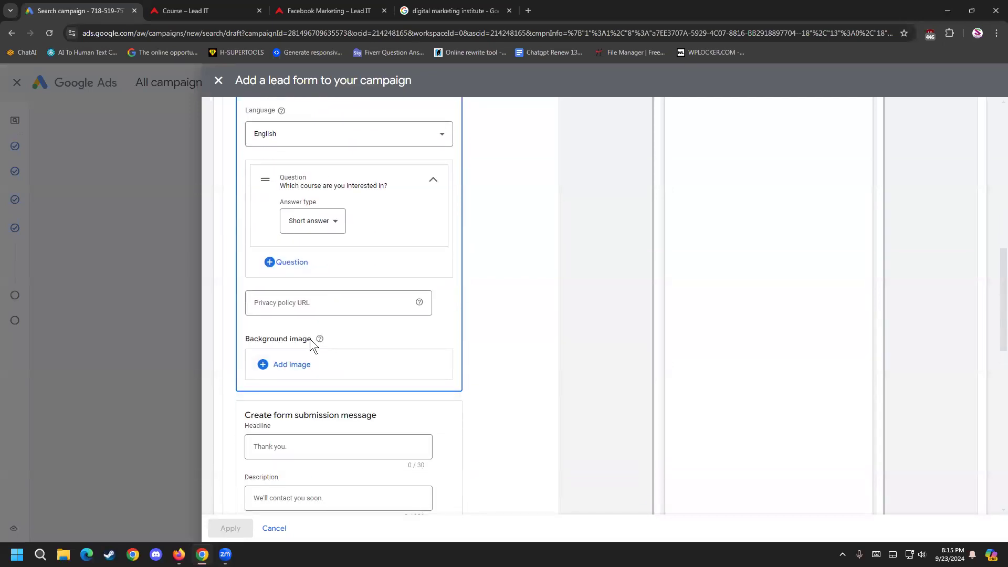
scroll(313, 338, "up", 2)
scroll(288, 407, "down", 1)
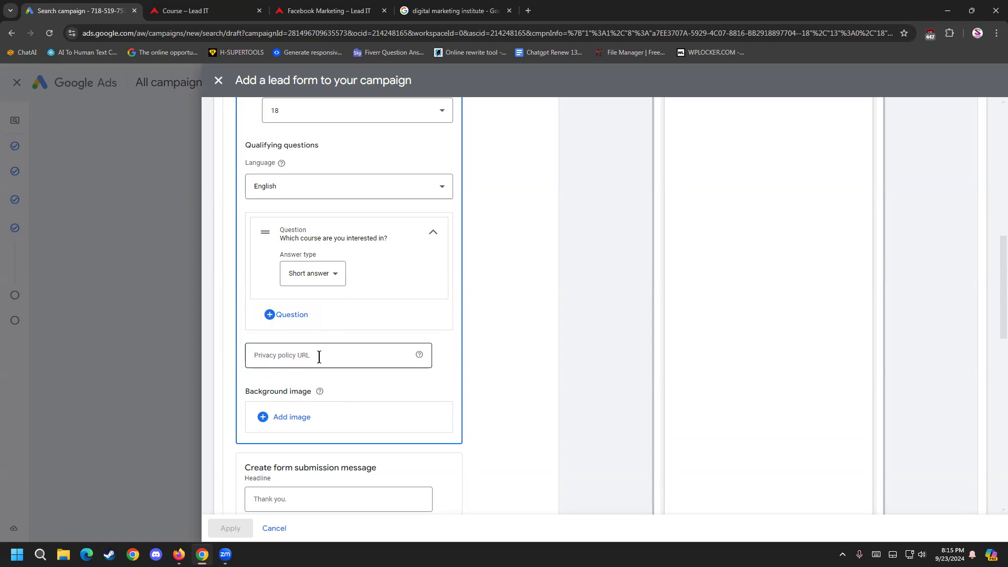
- Switch to the Lead IT course site, close the Facebook Marketing page and open the site's Privacy Policy page
left_click(236, 11)
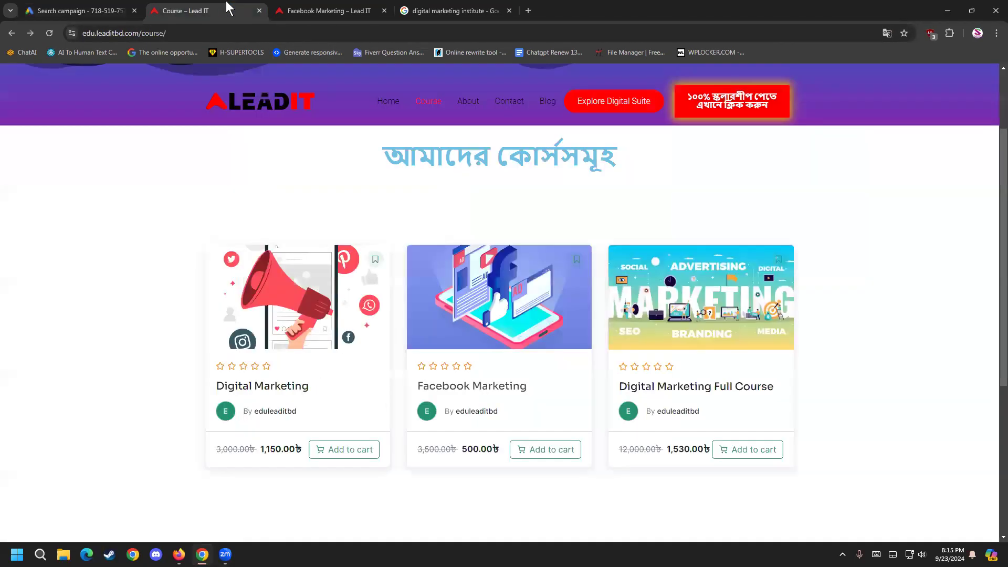
left_click(384, 10)
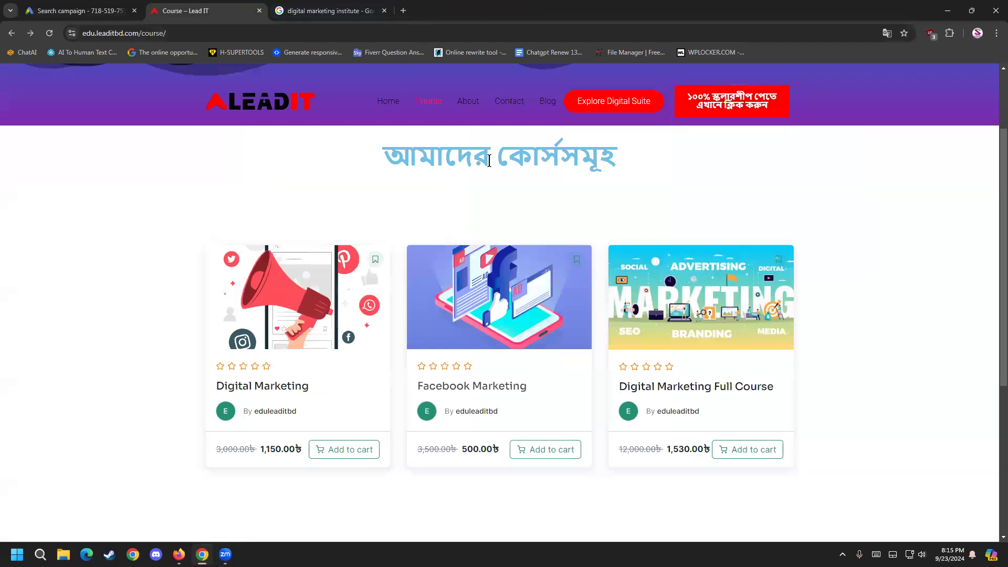
scroll(499, 296, "down", 5)
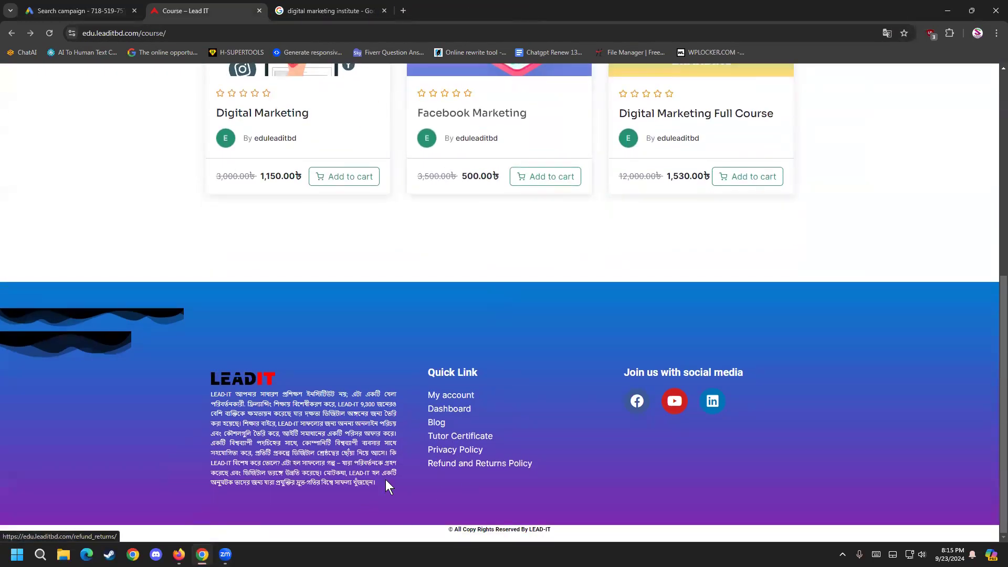
left_click(453, 457)
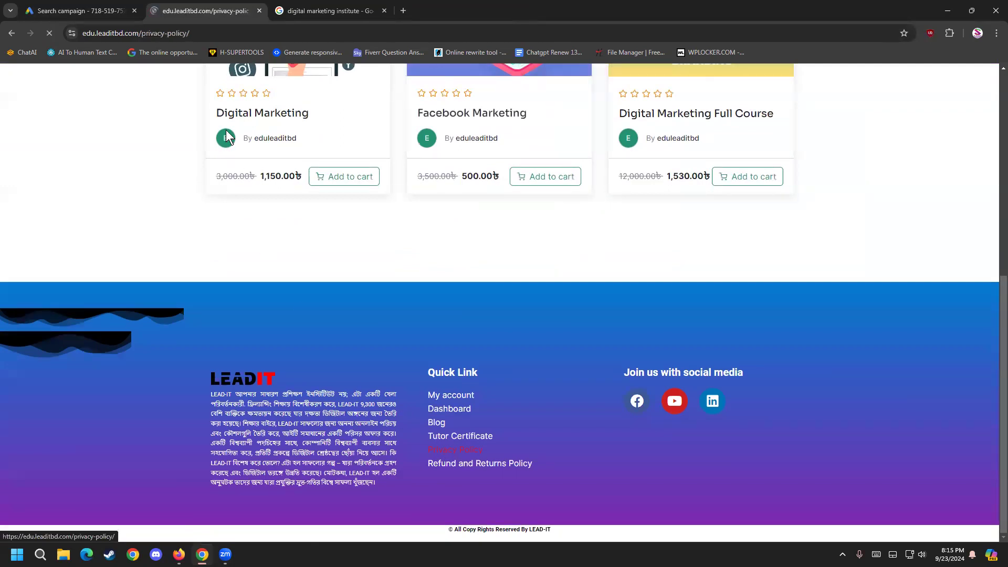
left_click(249, 33)
left_click(272, 32)
left_click_drag(288, 33, 5, 33)
right_click(152, 27)
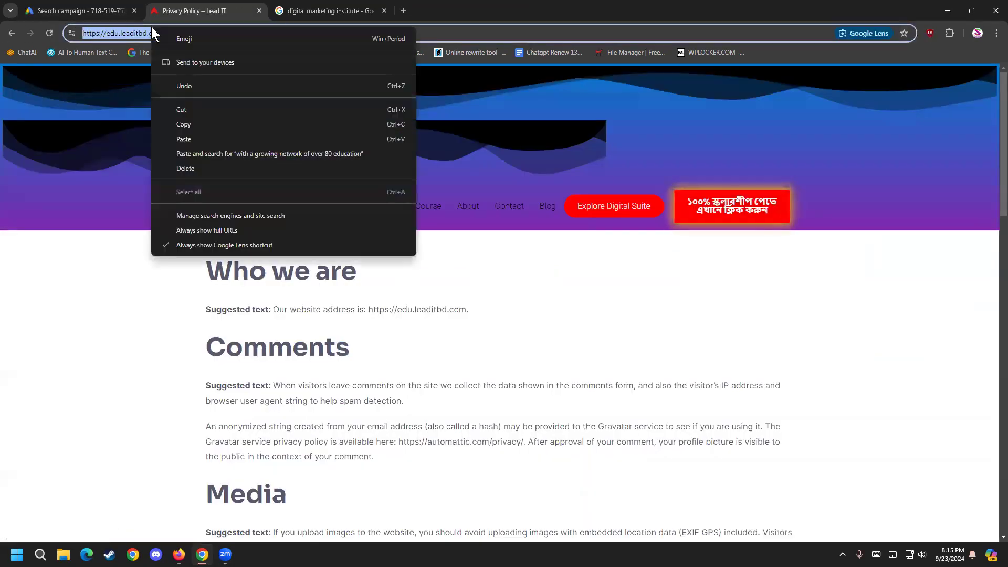
left_click(190, 124)
left_click(78, 11)
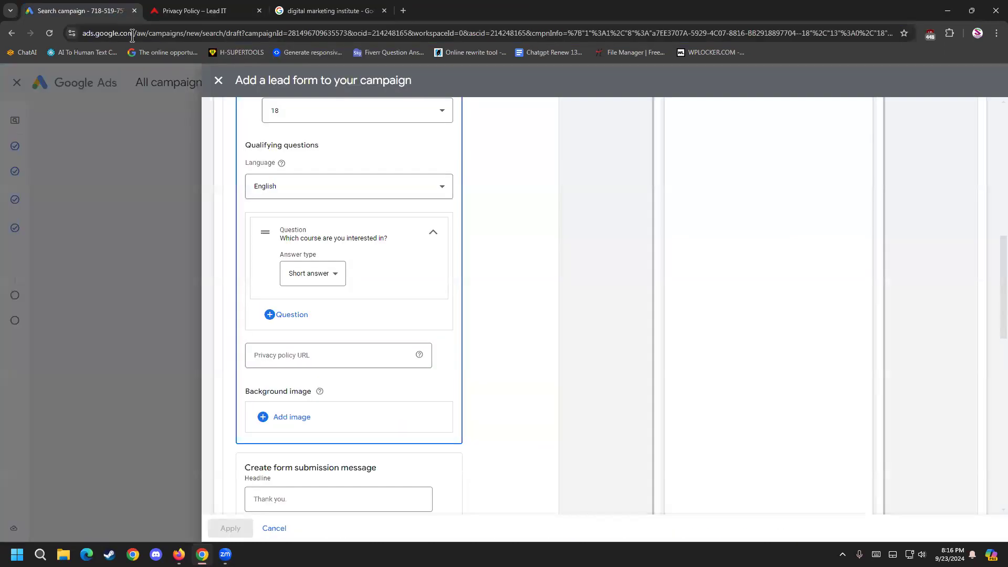
left_click(296, 363)
key("ctrl+v")
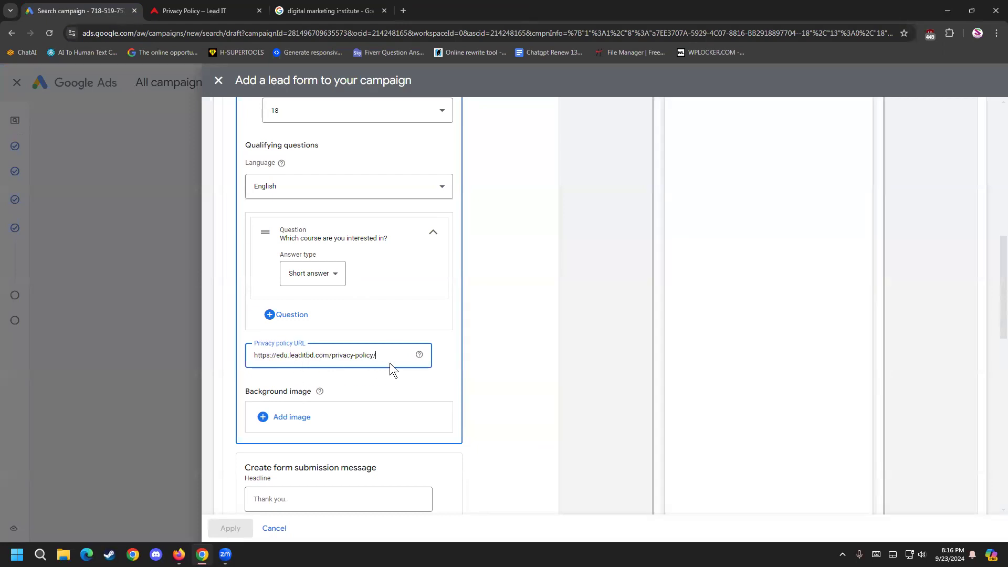
left_click(459, 349)
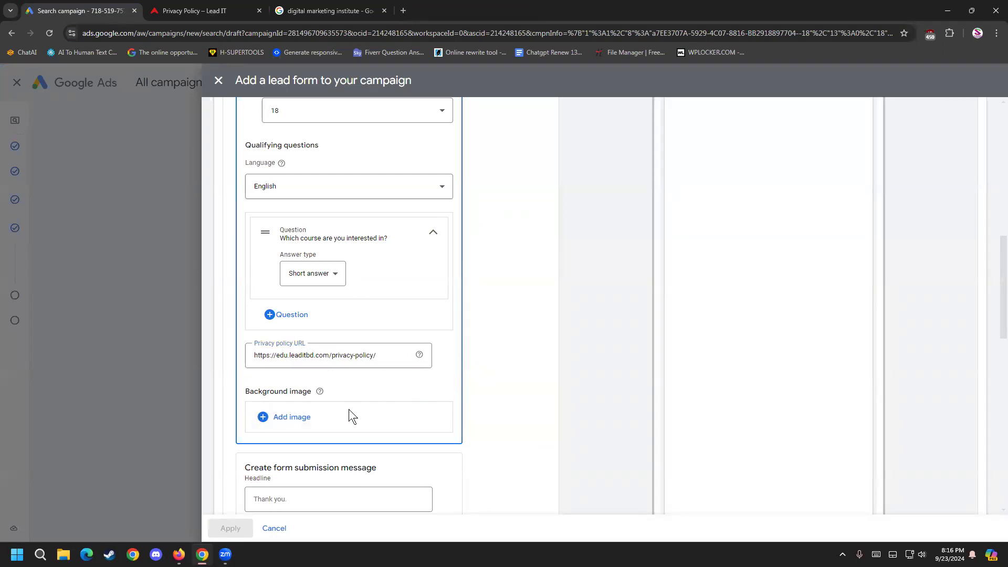
- Upload "—Pngtree—scene with geometrical forms the_1259850.png" from Downloads with the 1.91:1 crop and save it as the lead form's background image
left_click(289, 419)
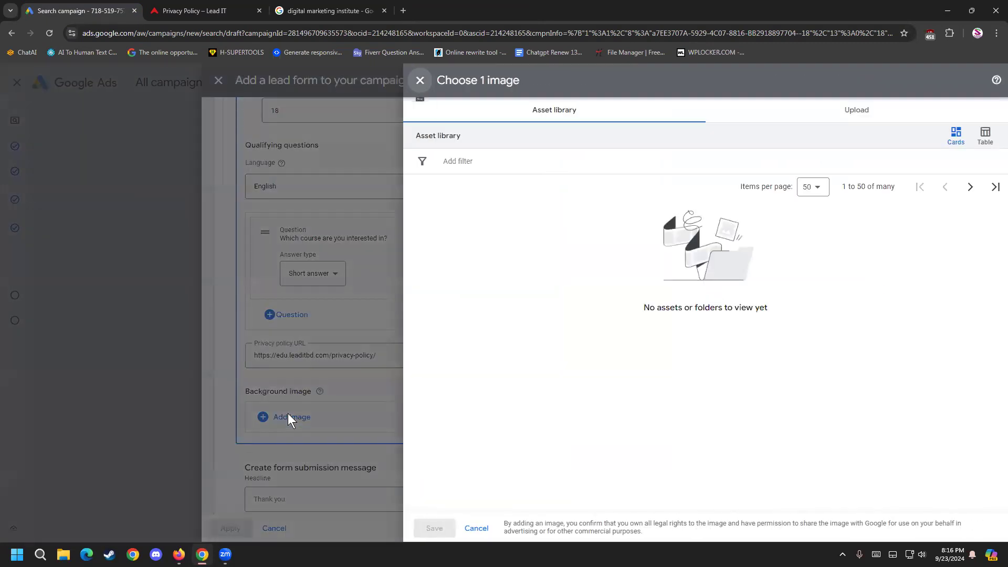
left_click(828, 121)
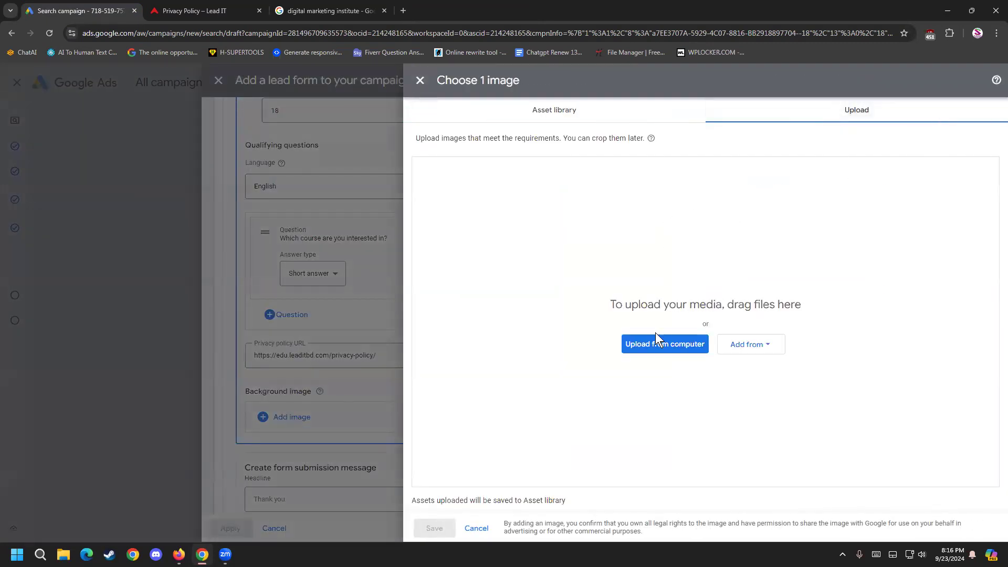
left_click(648, 344)
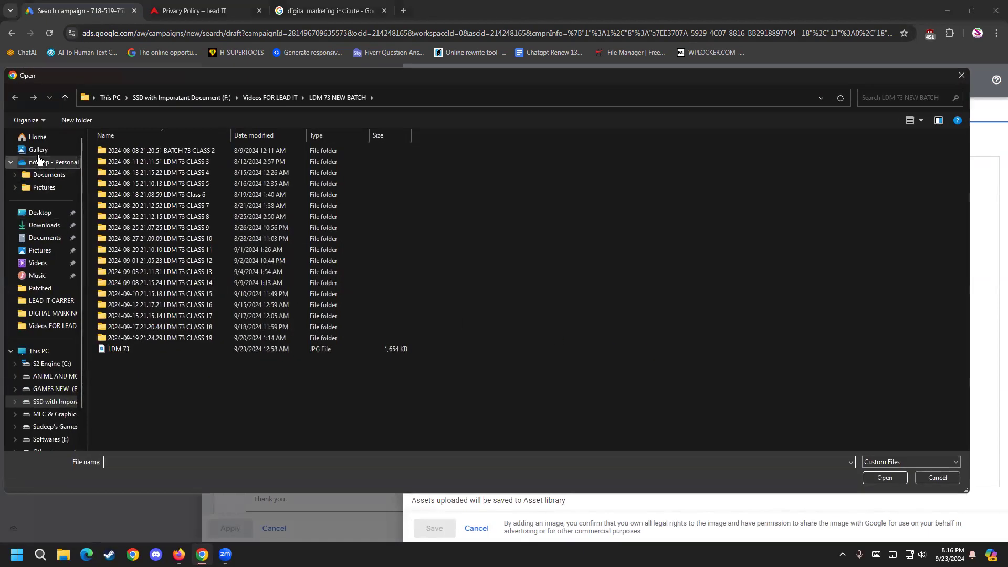
left_click(44, 224)
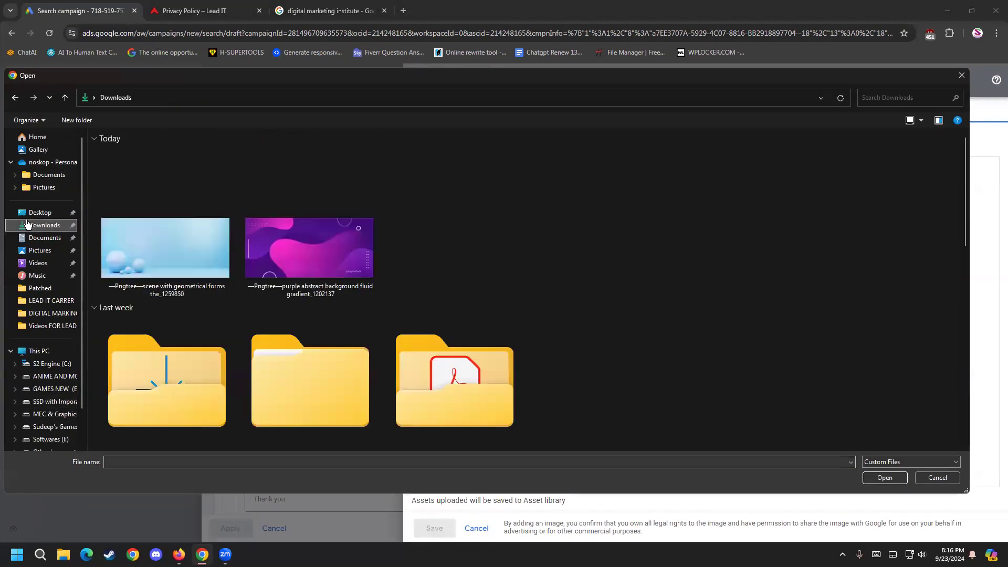
double_click(158, 263)
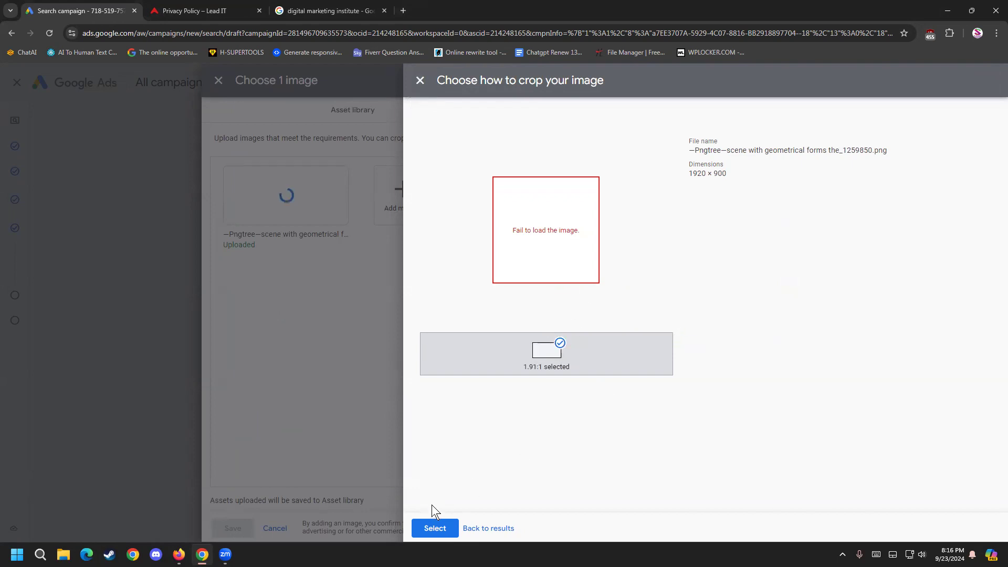
left_click(435, 528)
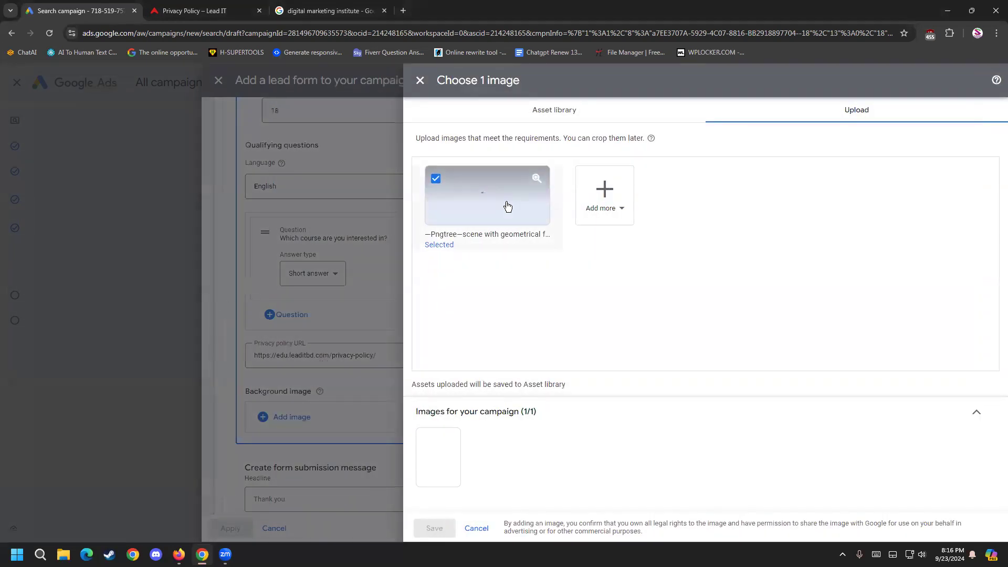
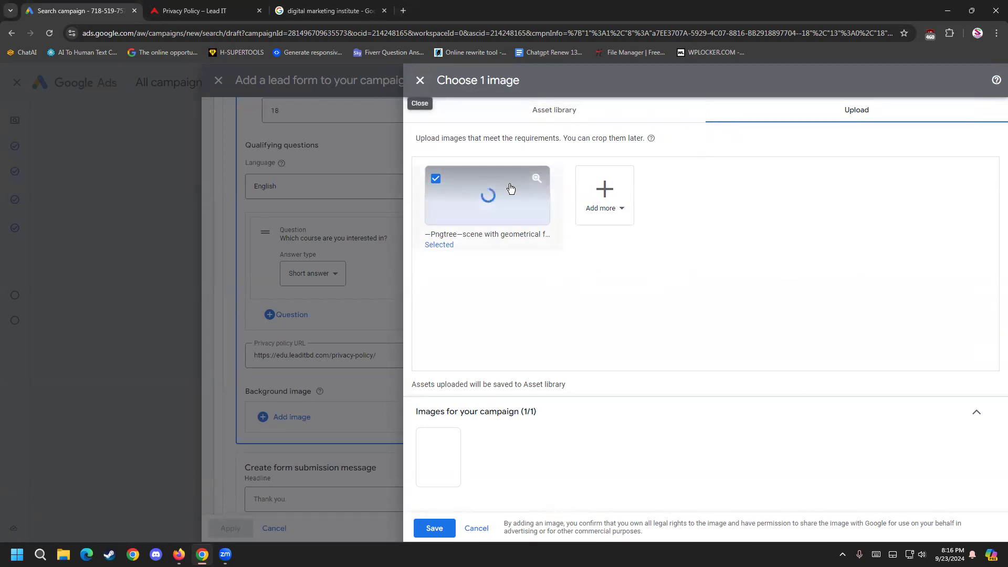
left_click(421, 91)
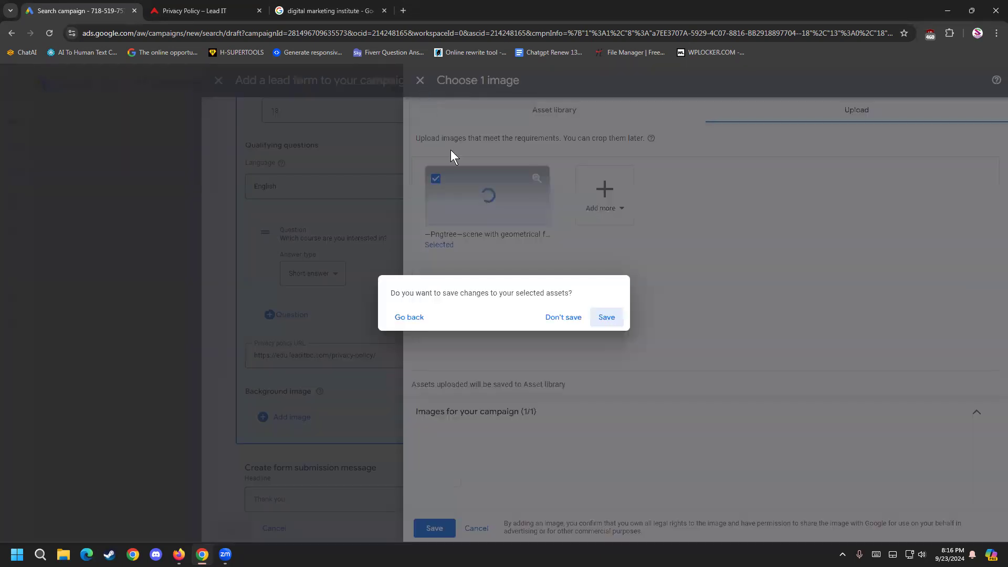
left_click(407, 317)
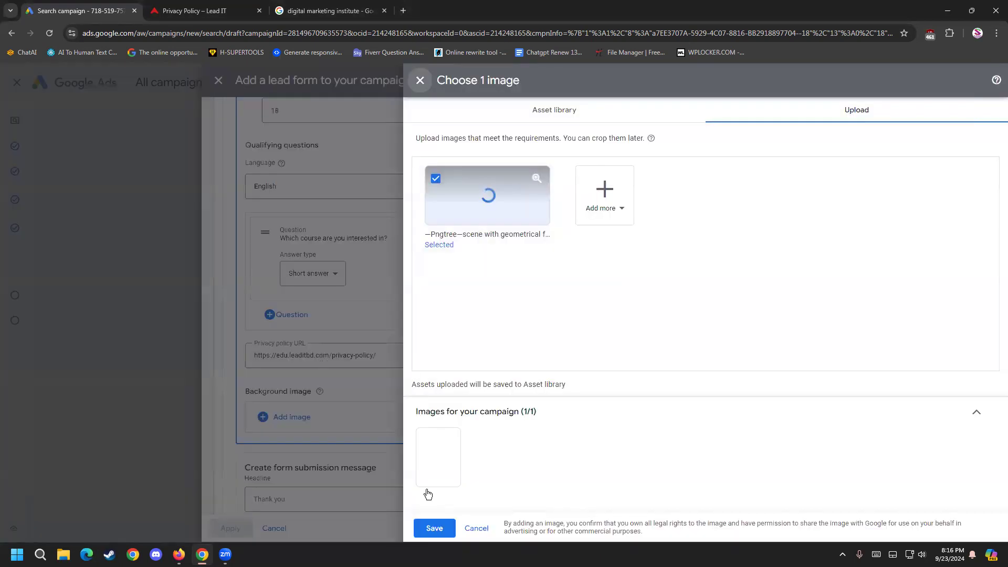
left_click(433, 529)
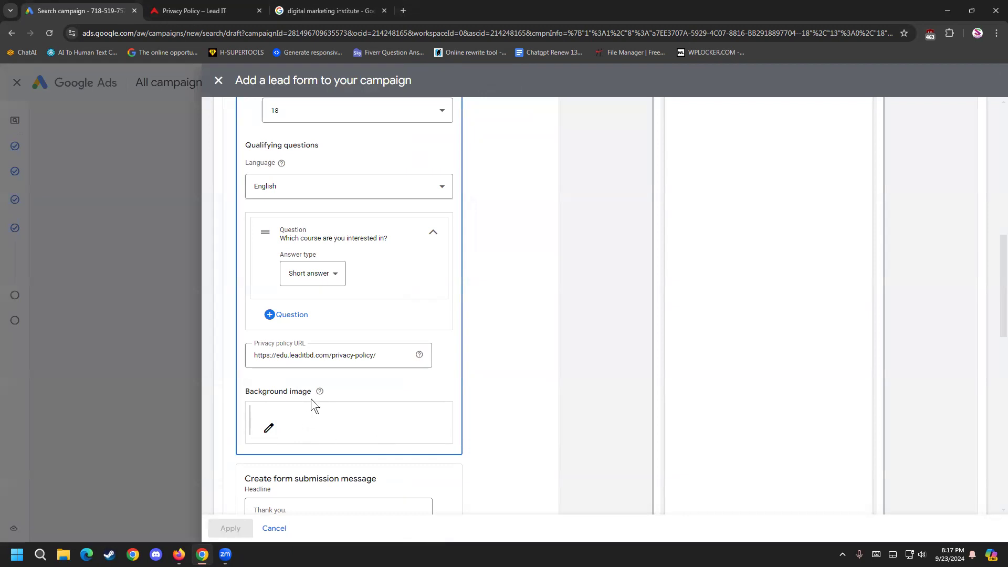
scroll(312, 398, "down", 2)
mouse_move(318, 288)
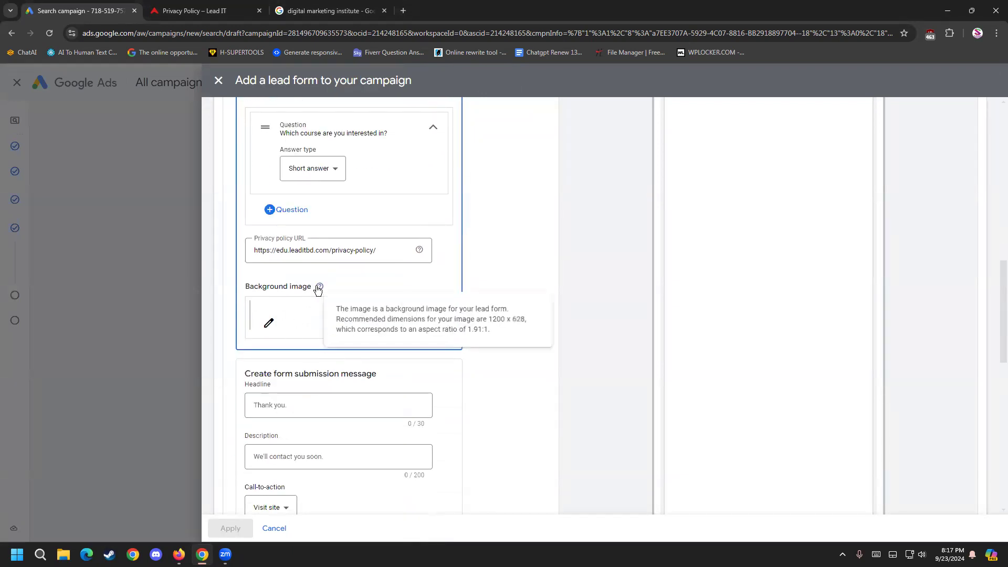
left_click_drag(479, 320, 520, 327)
left_click(517, 322)
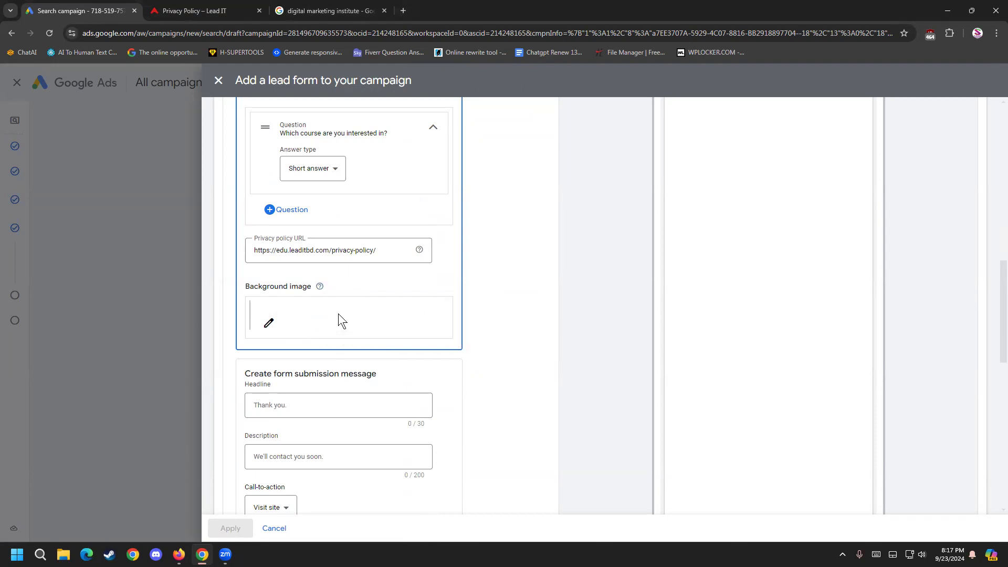
- Enter "Thank you so much" as the headline of the form submission message
scroll(346, 335, "down", 2)
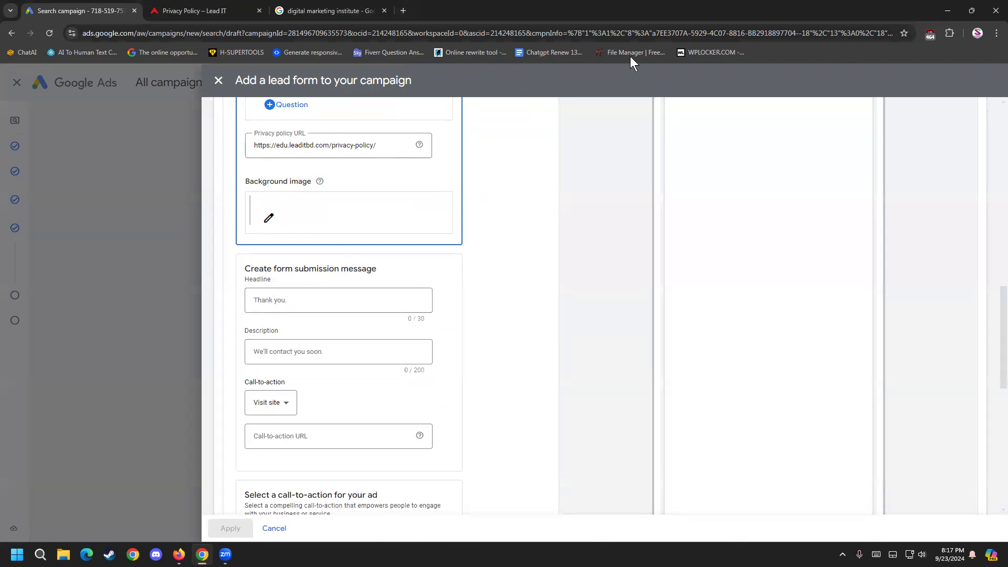
left_click(301, 298)
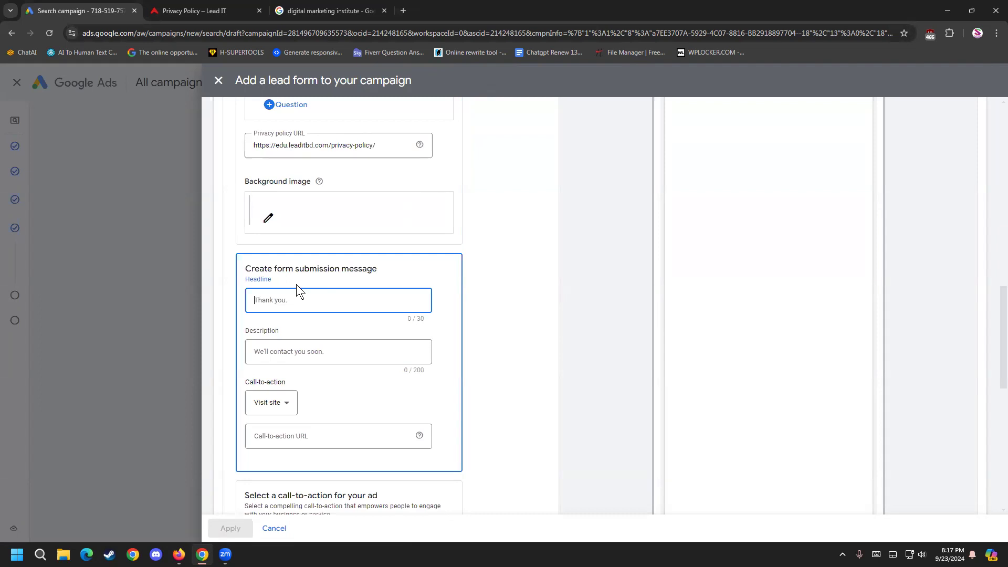
type("Thank you so much for submitting")
key("BackSpace")
key("BackSpace")
key("BackSpace")
key("BackSpace")
key("BackSpace")
key("BackSpace")
key("BackSpace")
key("BackSpace")
key("BackSpace")
key("BackSpace")
key("BackSpace")
key("BackSpace")
key("BackSpace")
key("BackSpace")
- Enter "We will contact you very soon" as the submission message's description, correcting the misspelled "you"
left_click(312, 355)
type("We wi")
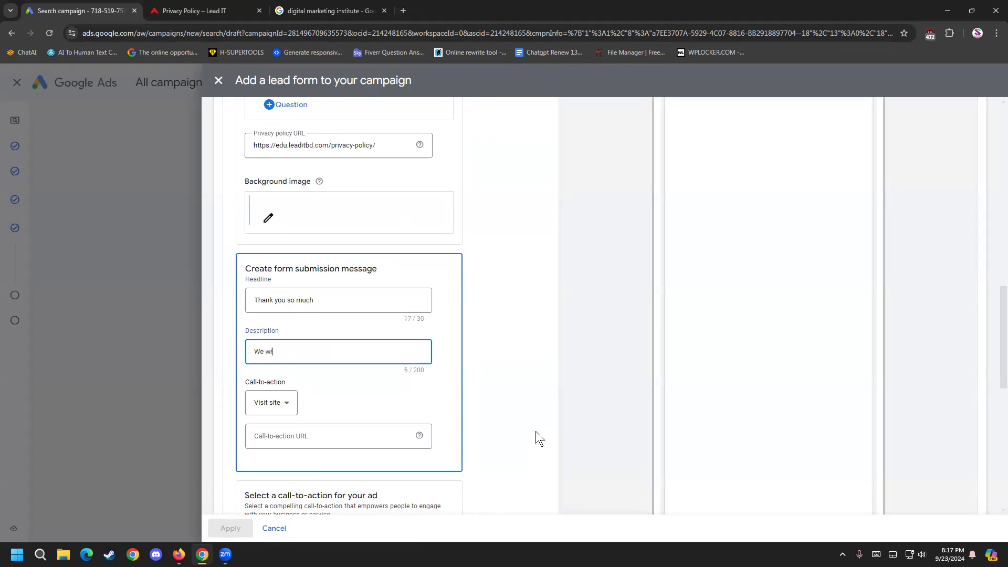
type("ll contact yoi very soon")
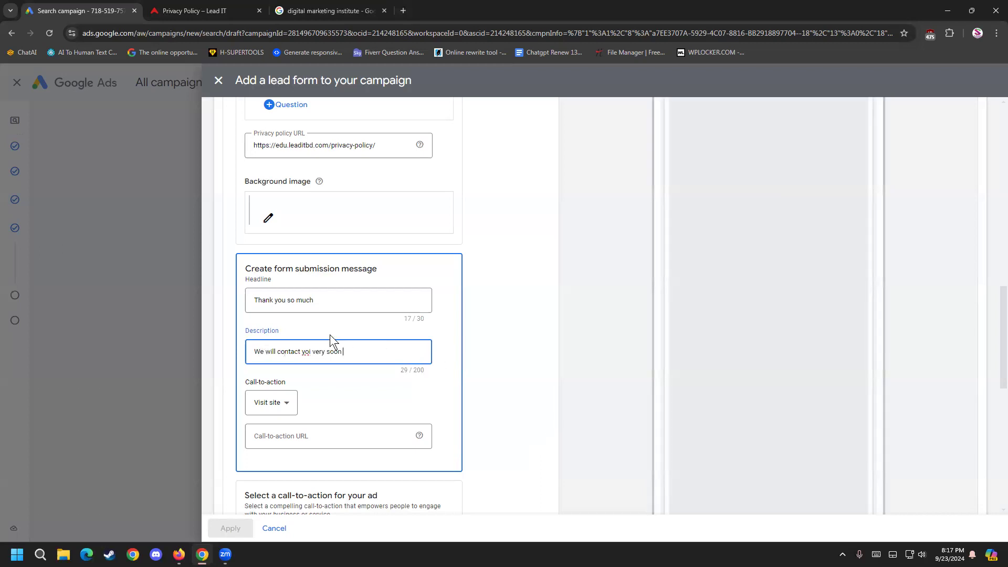
right_click(304, 350)
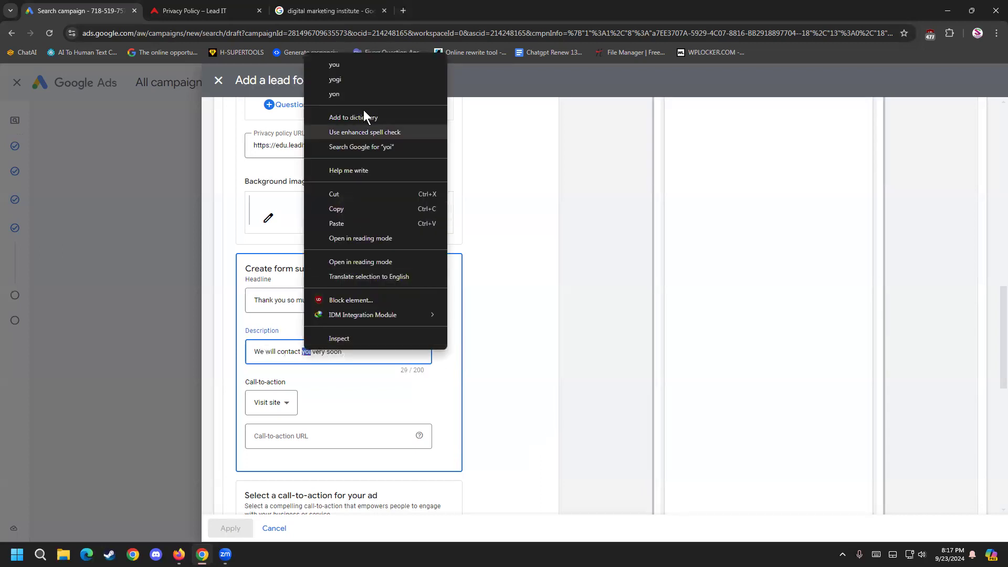
left_click(359, 70)
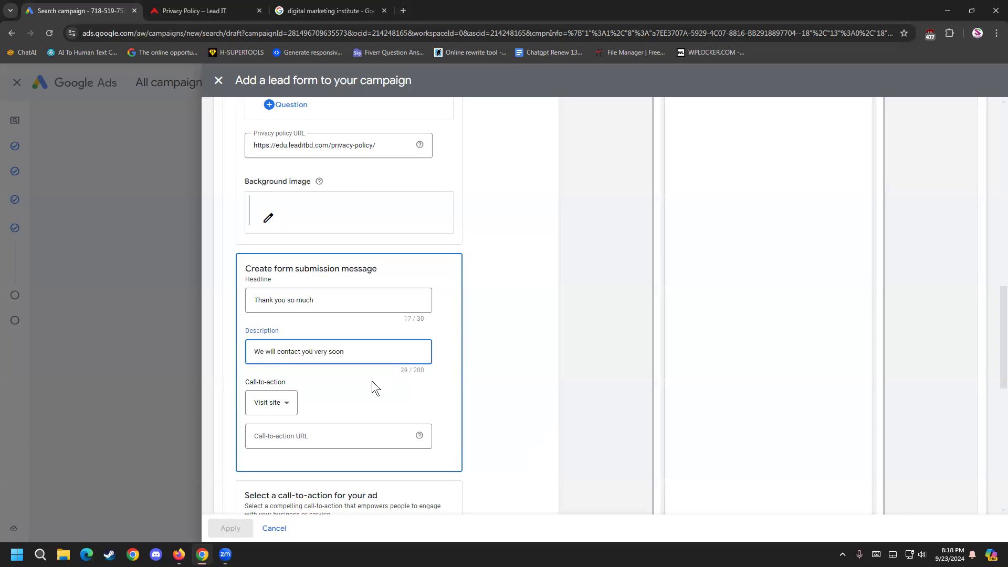
left_click(287, 399)
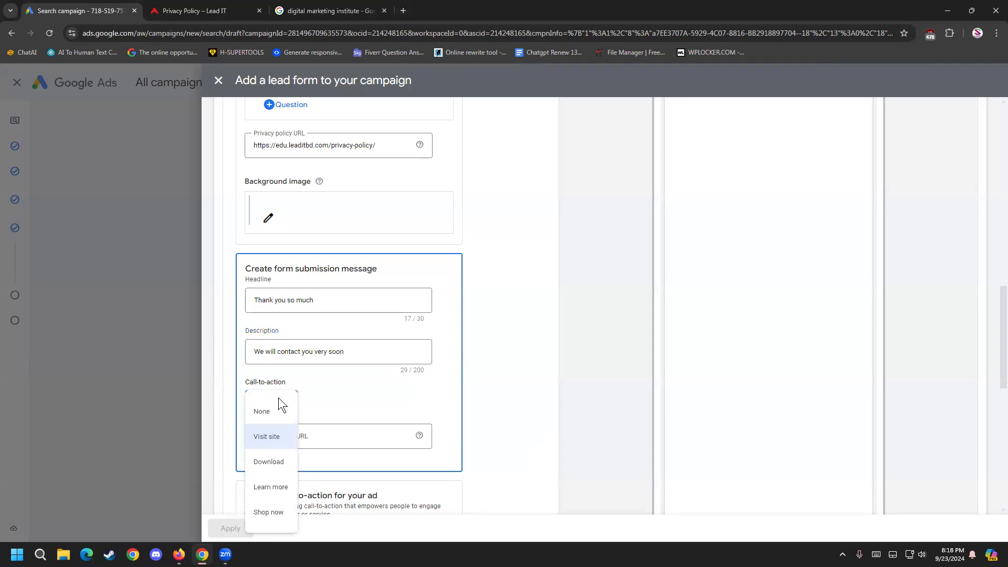
left_click(280, 408)
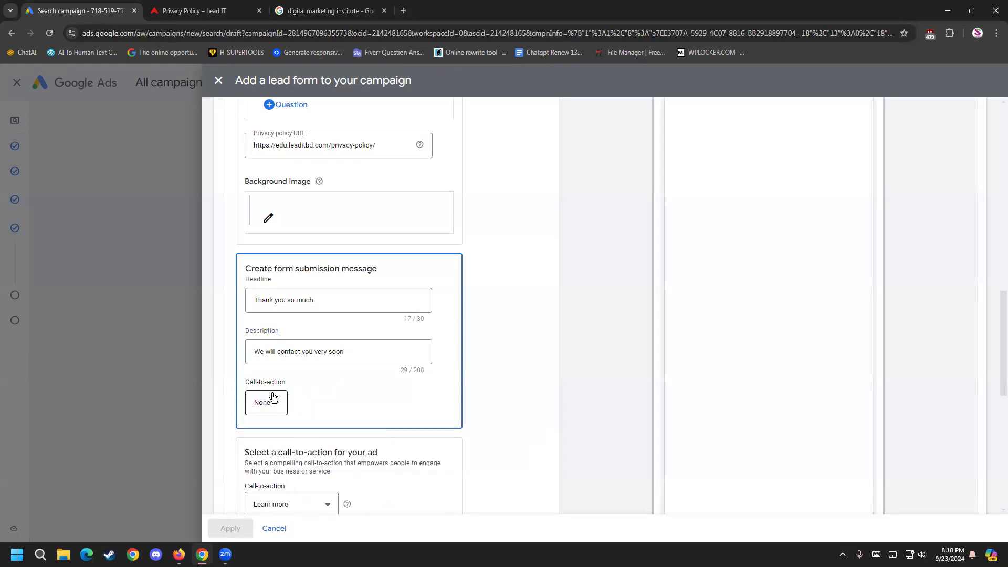
left_click(273, 400)
left_click(270, 433)
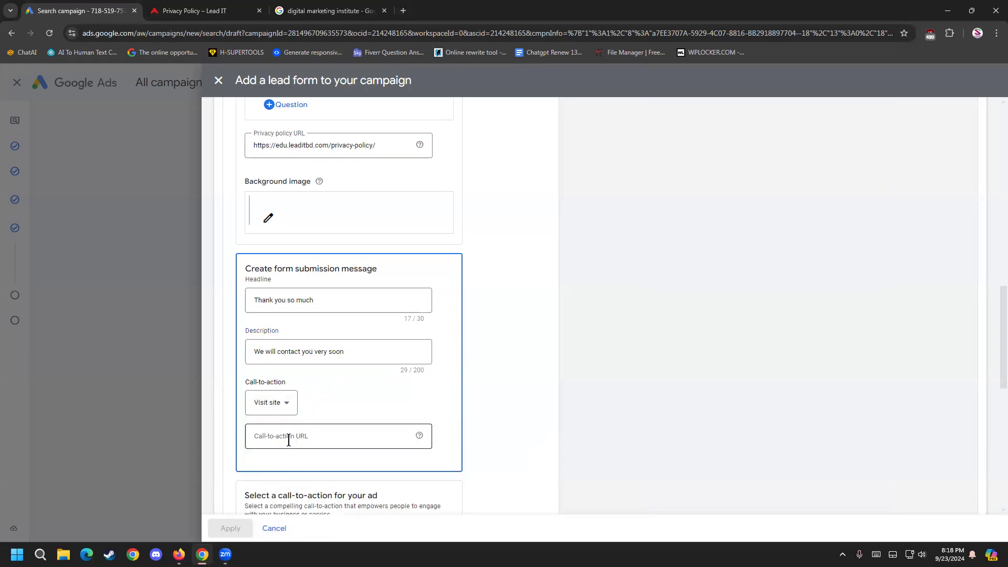
left_click(160, 8)
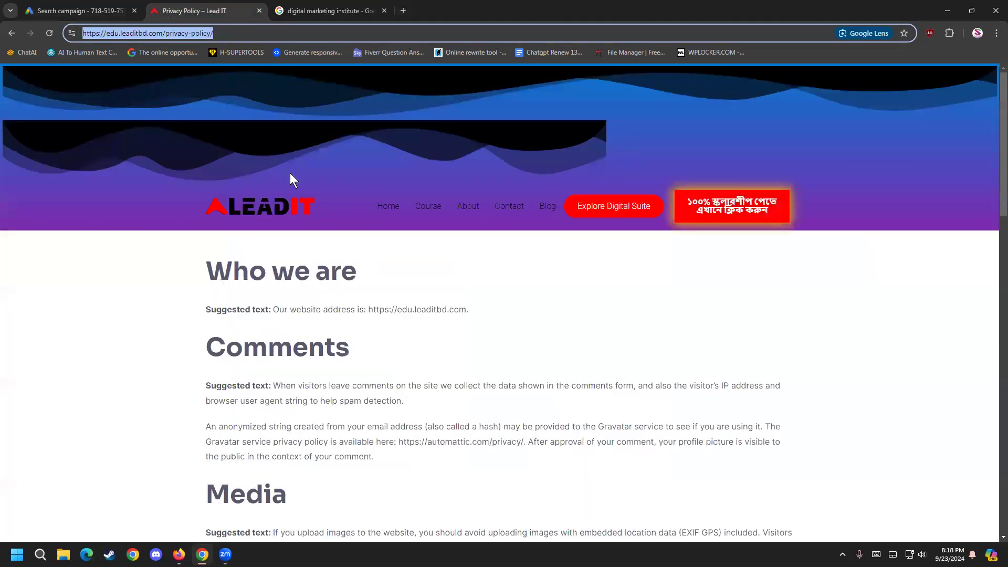
left_click(277, 208)
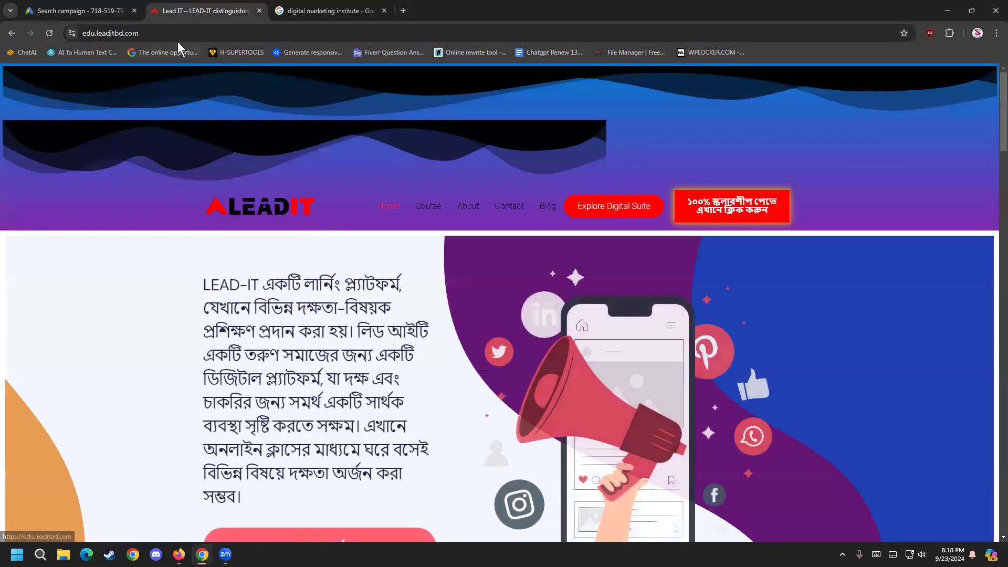
left_click(195, 33)
left_click(201, 33)
left_click_drag(221, 33, 1, 6)
key("ctrl+c")
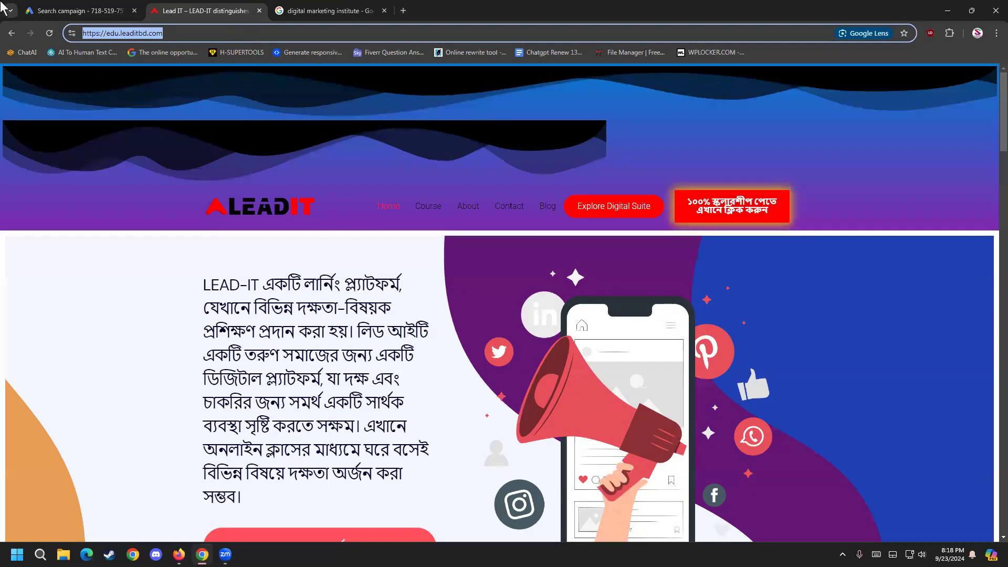
left_click(48, 8)
left_click(301, 435)
key("ctrl+v")
left_click(341, 407)
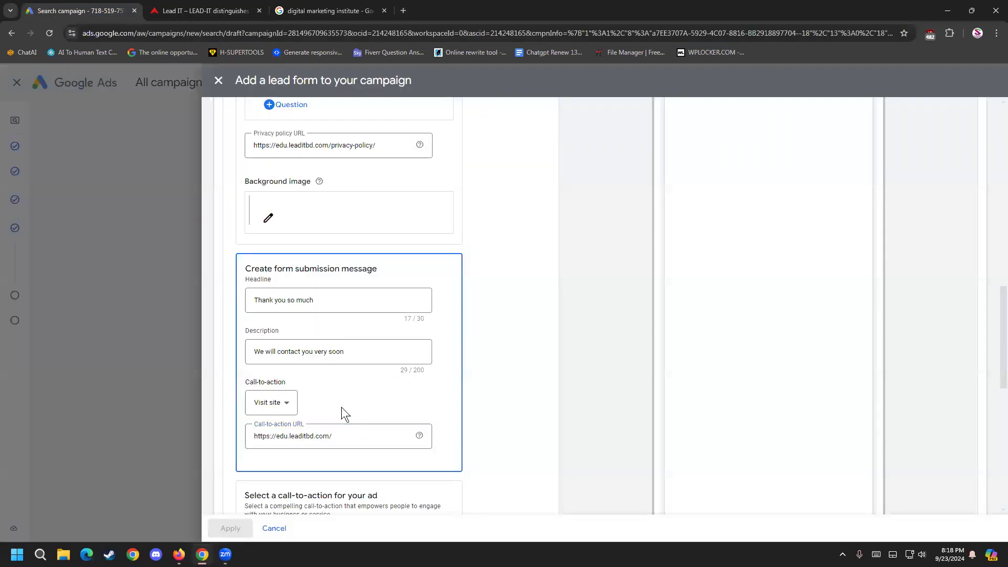
- Set the call-to-action for the ad to Contact us
scroll(577, 396, "down", 1)
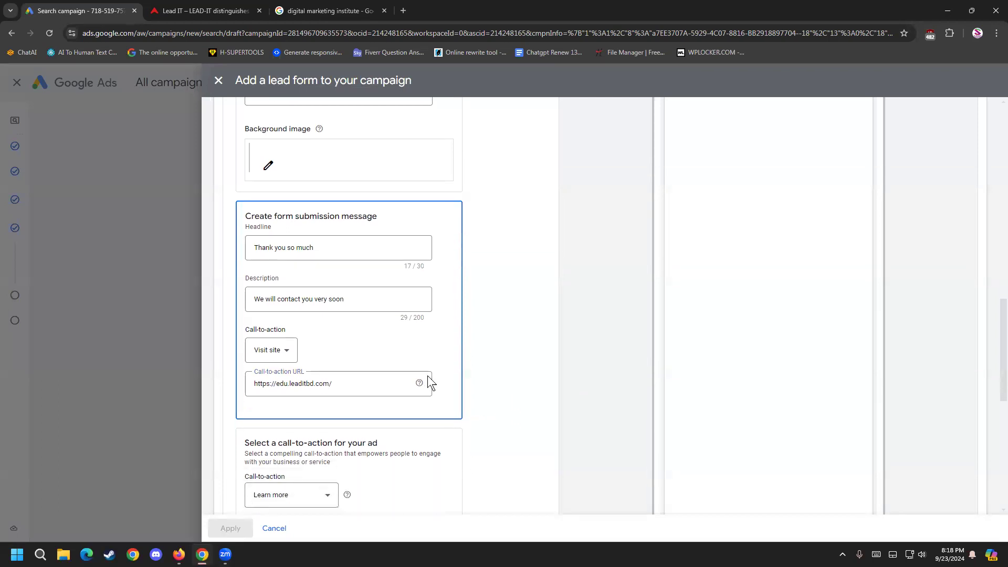
scroll(490, 373, "down", 3)
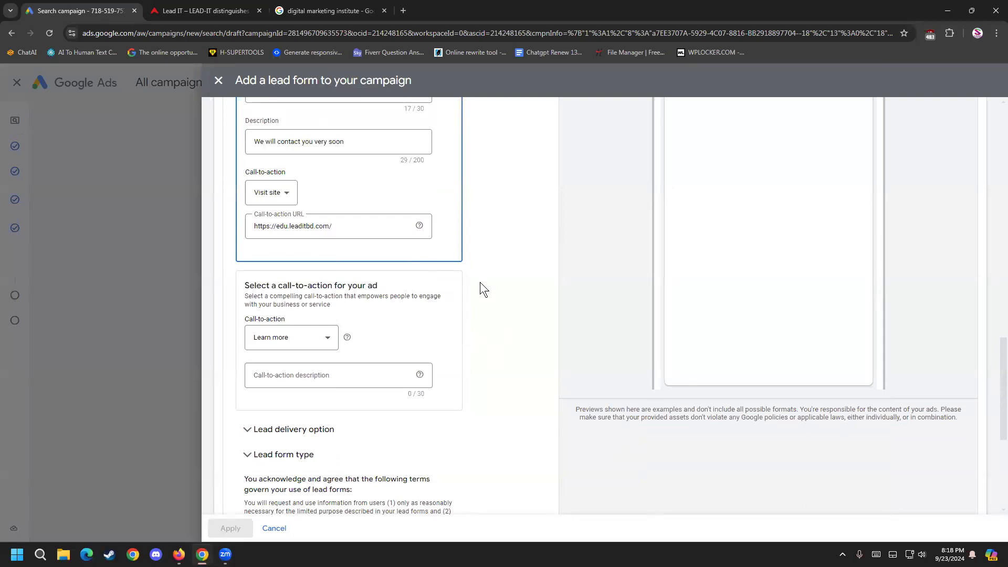
scroll(481, 284, "down", 1)
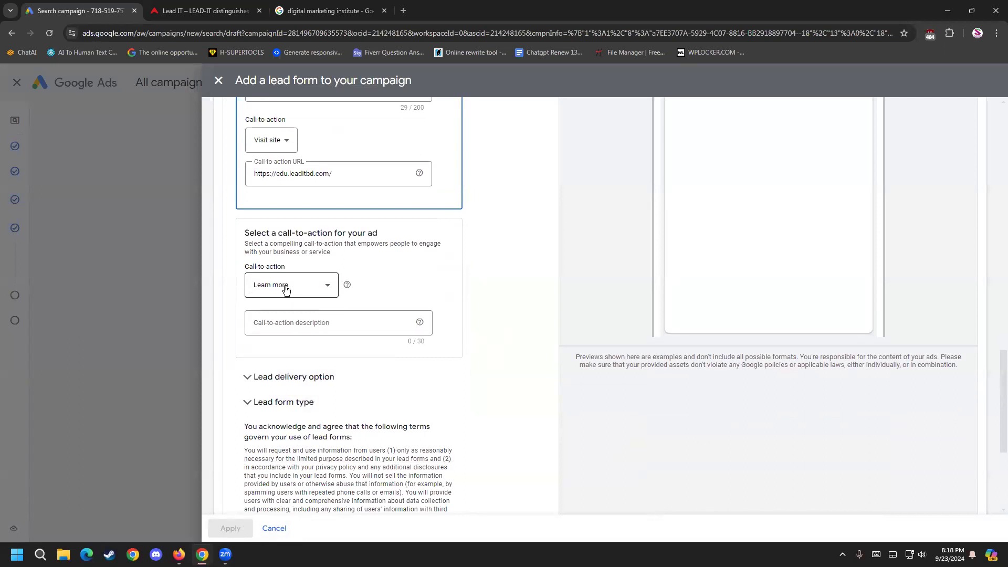
scroll(284, 289, "up", 2)
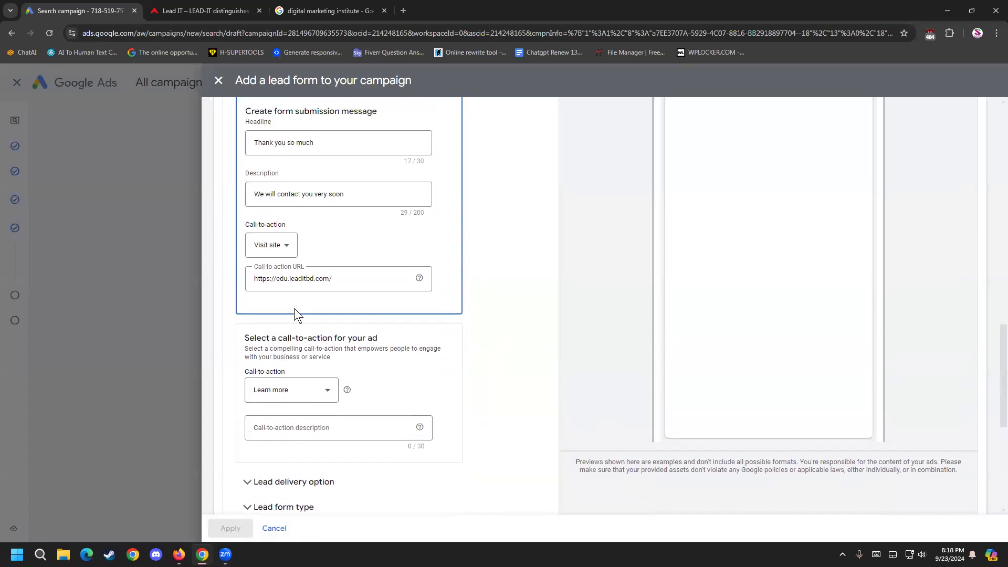
left_click(298, 388)
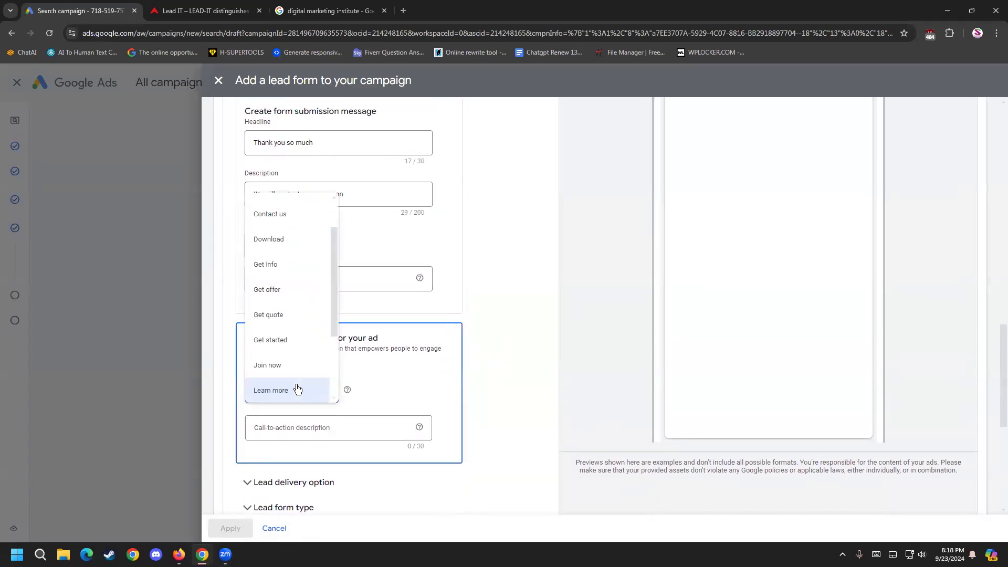
left_click(277, 223)
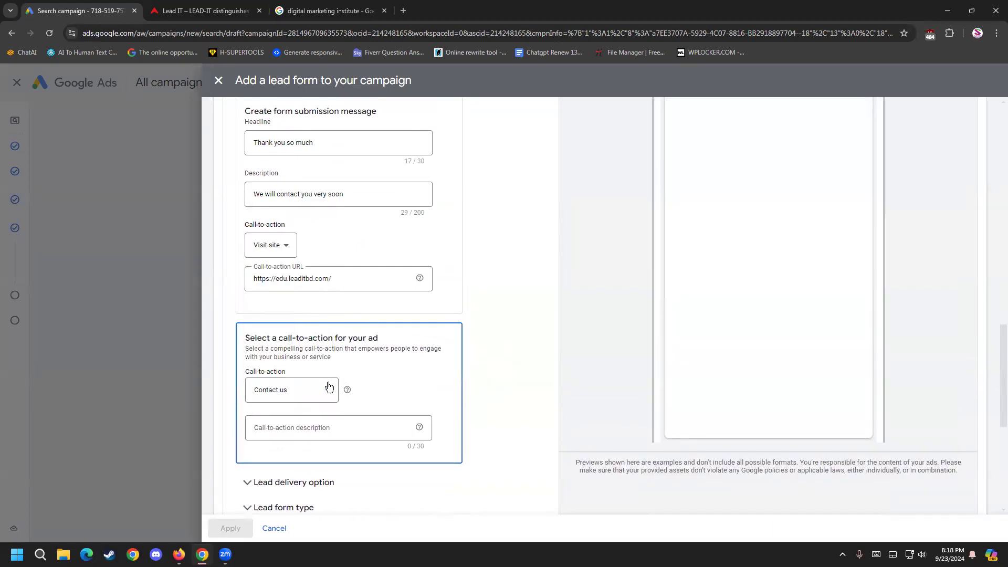
- Enter "Please Visit us for more info" as the ad's call-to-action description
left_click(335, 427)
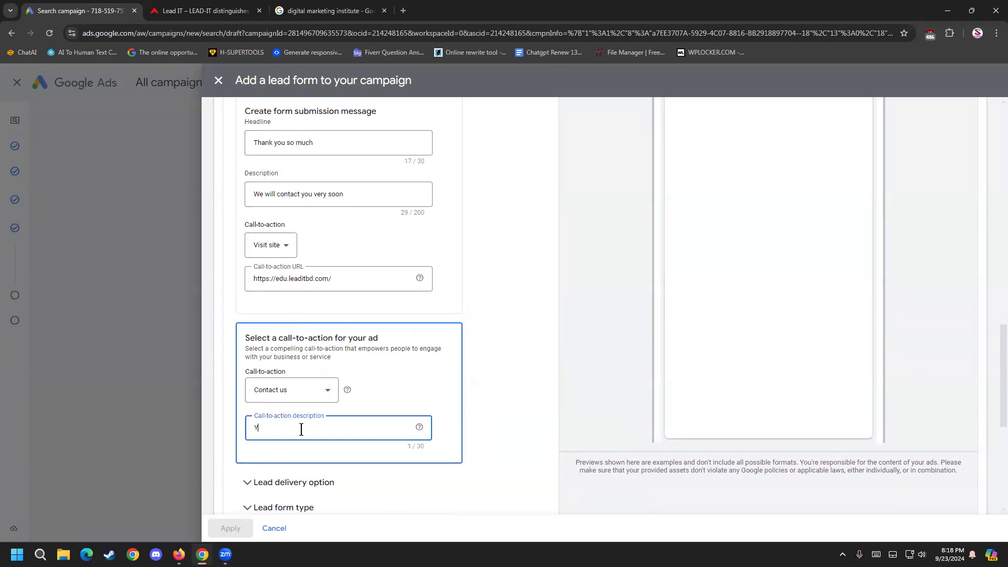
type("ar")
key("BackSpace")
key("BackSpace")
key("BackSpace")
key("BackSpace")
key("BackSpace")
key("BackSpace")
key("BackSpace")
key("BackSpace")
key("BackSpace")
key("BackSpace")
key("BackSpace")
key("BackSpace")
key("BackSpace")
key("BackSpace")
key("BackSpace")
key("BackSpace")
key("BackSpace")
type("Please V")
type("isit us for more info.")
- Save the lead form, check its submission message and ad previews, and apply it to the campaign
scroll(532, 411, "down", 6)
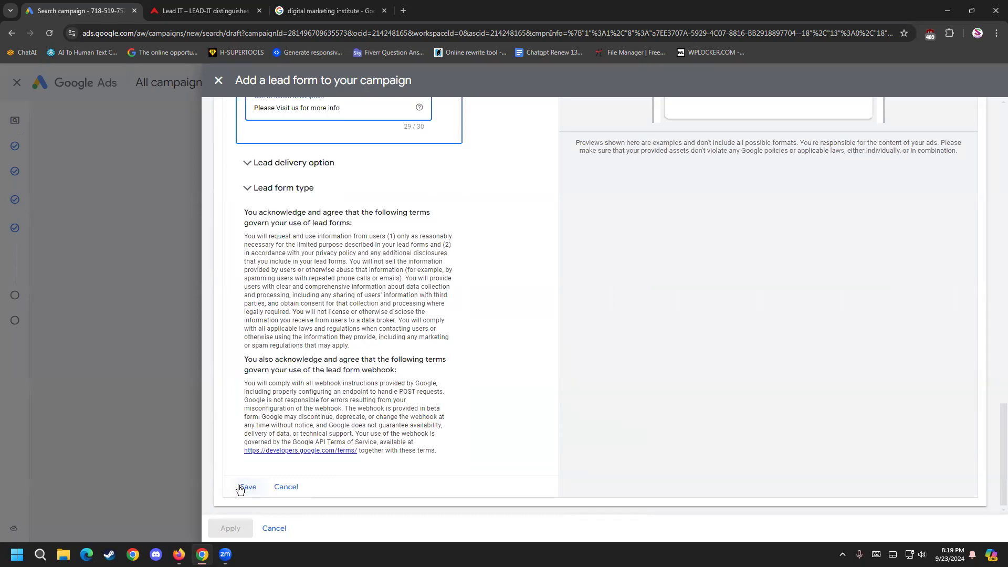
left_click(240, 487)
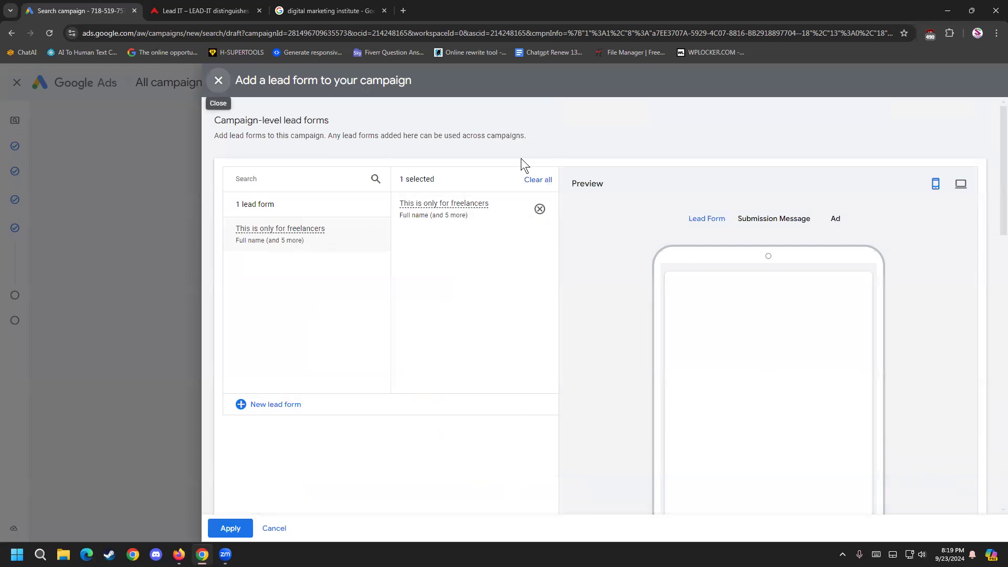
left_click(768, 224)
left_click(840, 218)
left_click(714, 219)
left_click(226, 528)
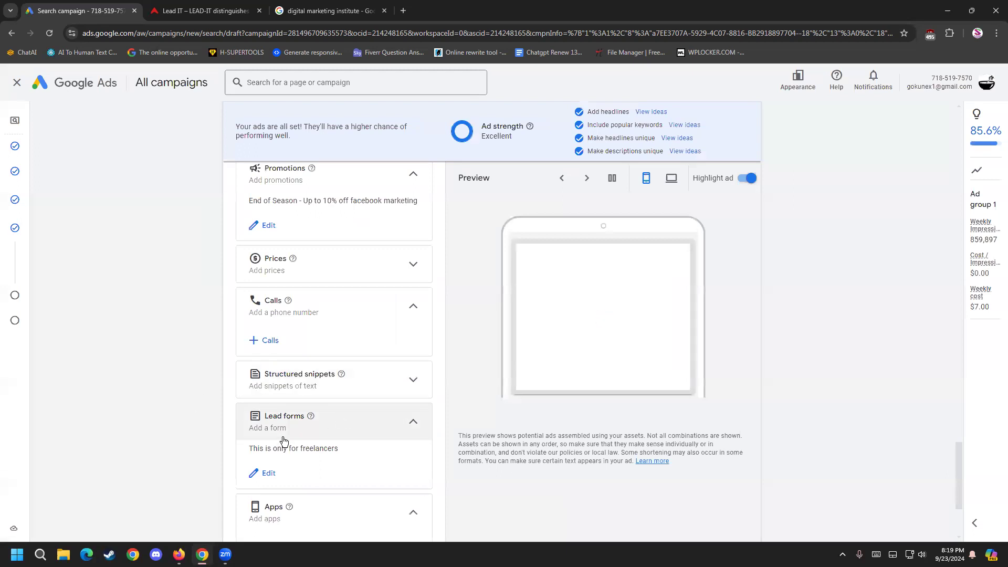
- Examine the remaining asset types from calls to apps and the recommendation to add at least 4 sitelinks
scroll(179, 436, "down", 2)
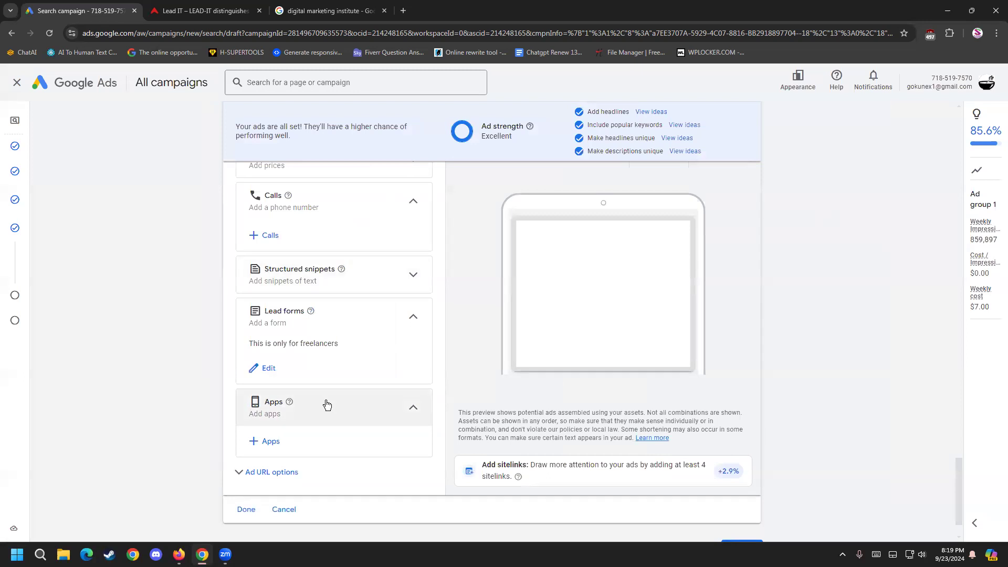
mouse_move(288, 407)
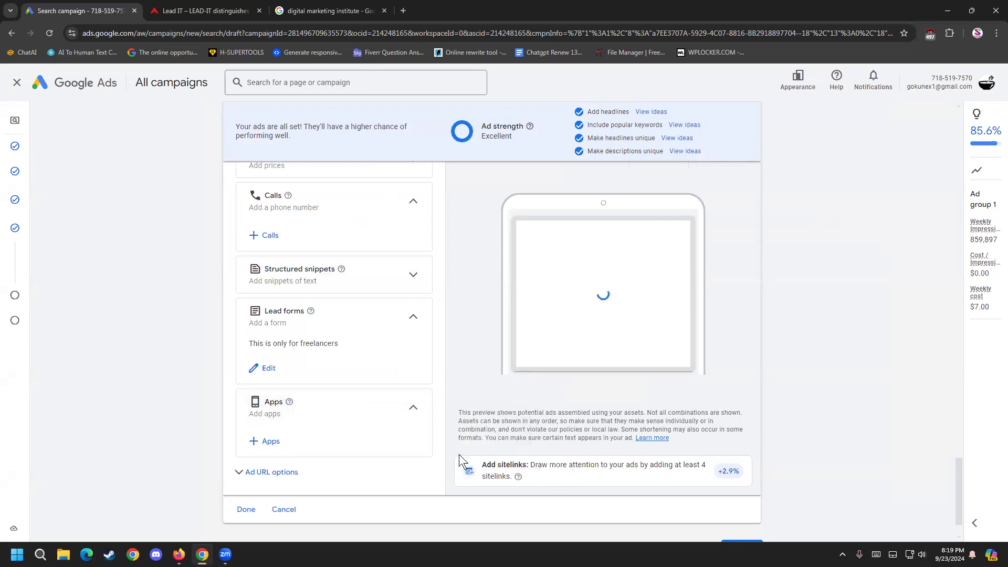
left_click(365, 412)
left_click(364, 413)
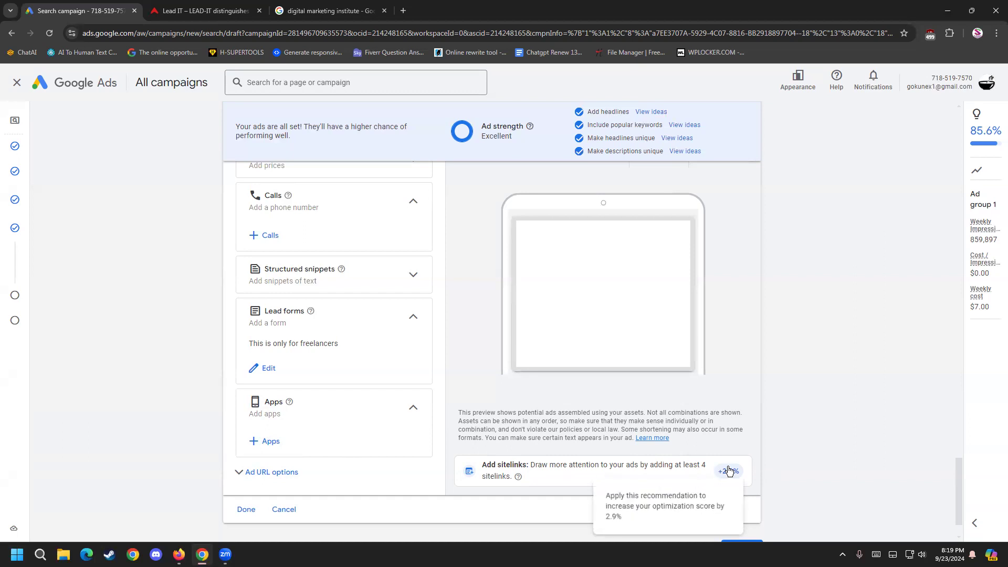
scroll(282, 420, "up", 2)
scroll(282, 421, "up", 7)
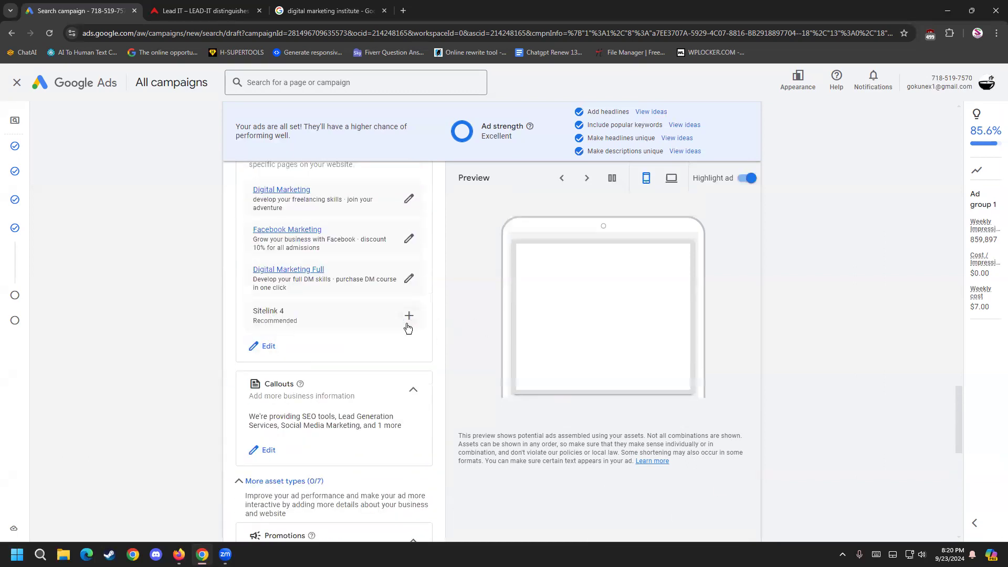
- Open the campaign's sitelinks in the asset library and dismiss the recommendation to add one more sitelink
left_click(255, 349)
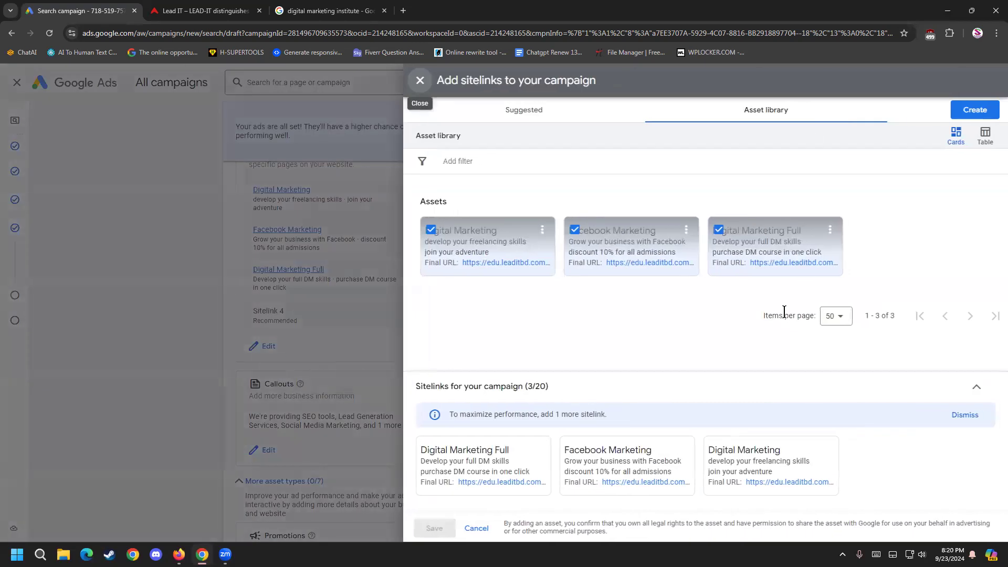
left_click(830, 231)
left_click(880, 222)
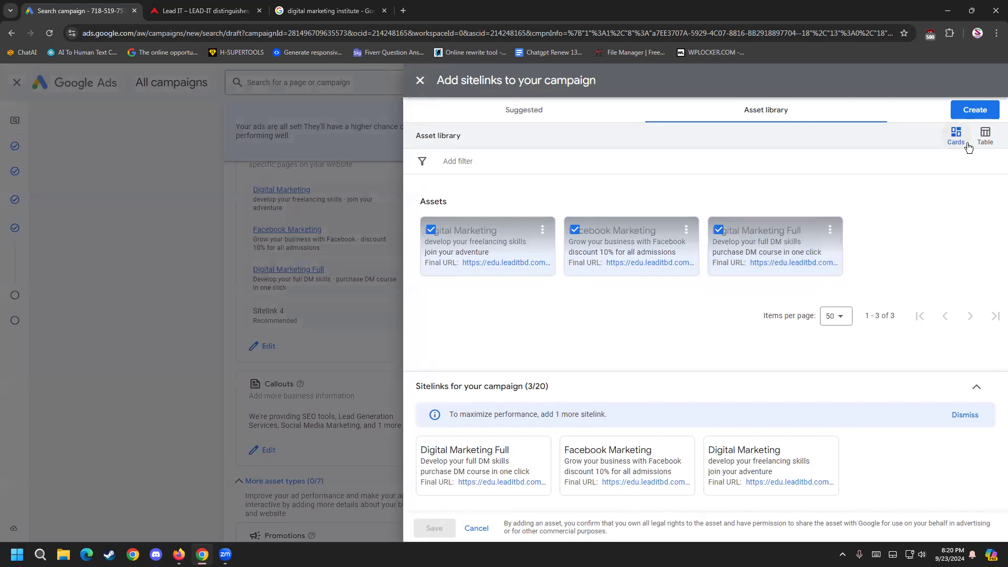
left_click(461, 159)
left_click(637, 161)
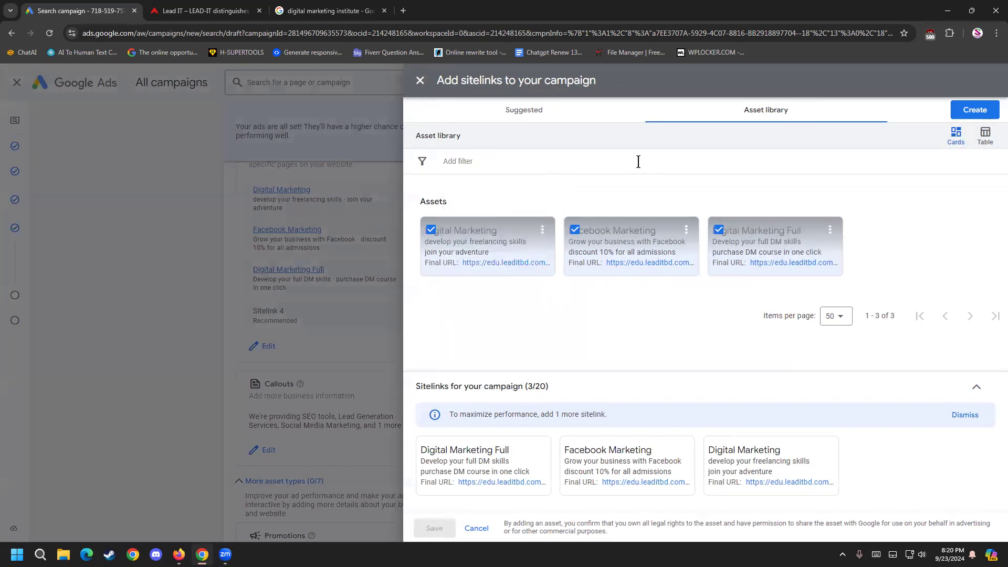
left_click(958, 417)
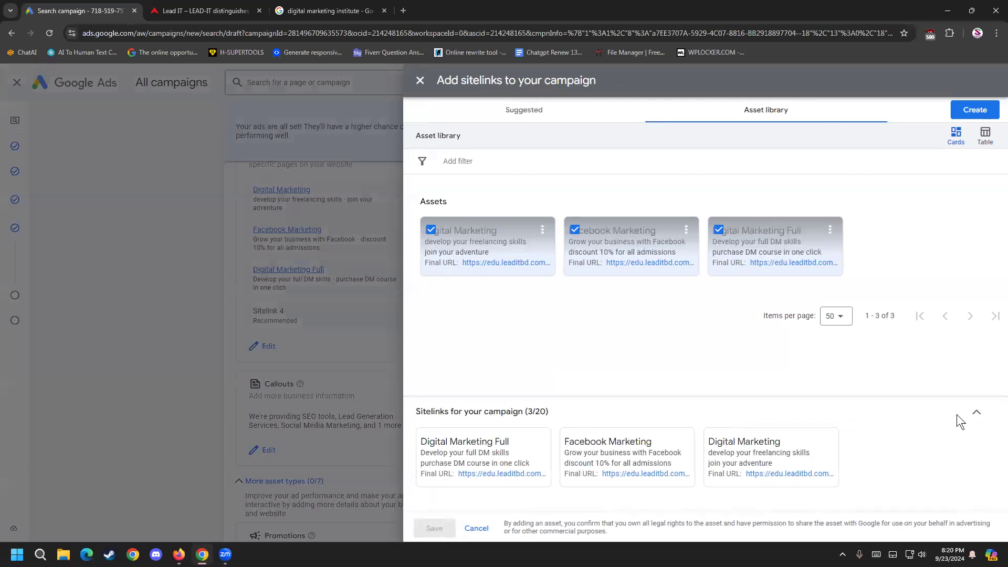
- Inspect the Digital Marketing sitelink's text, descriptions and final URL, then leave its editor without changes
left_click(838, 476)
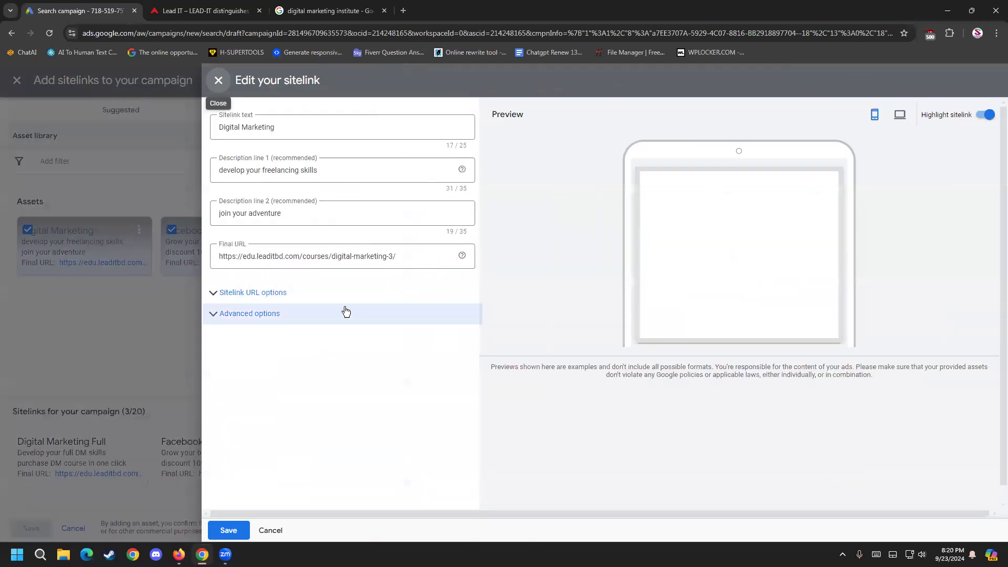
left_click(179, 340)
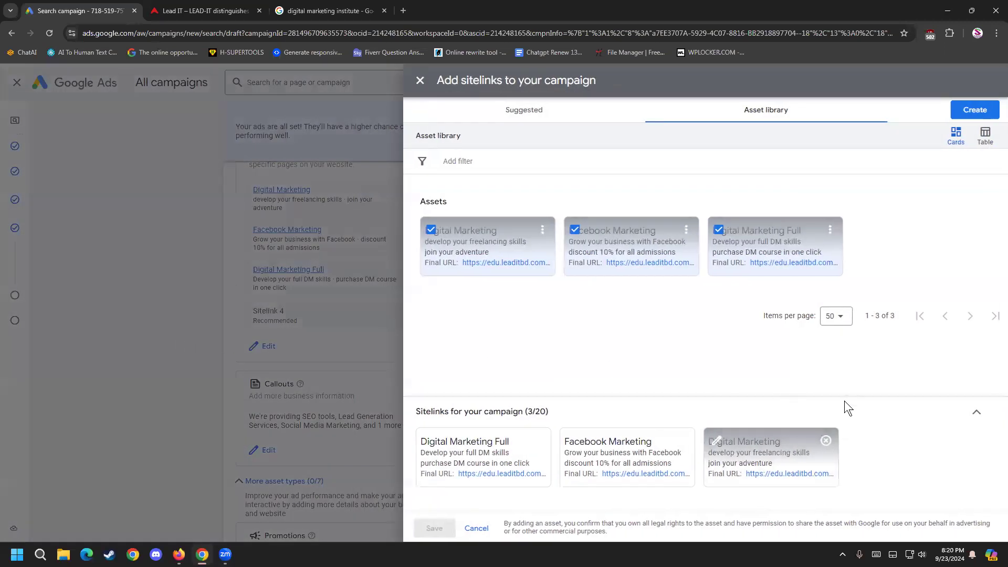
left_click(812, 463)
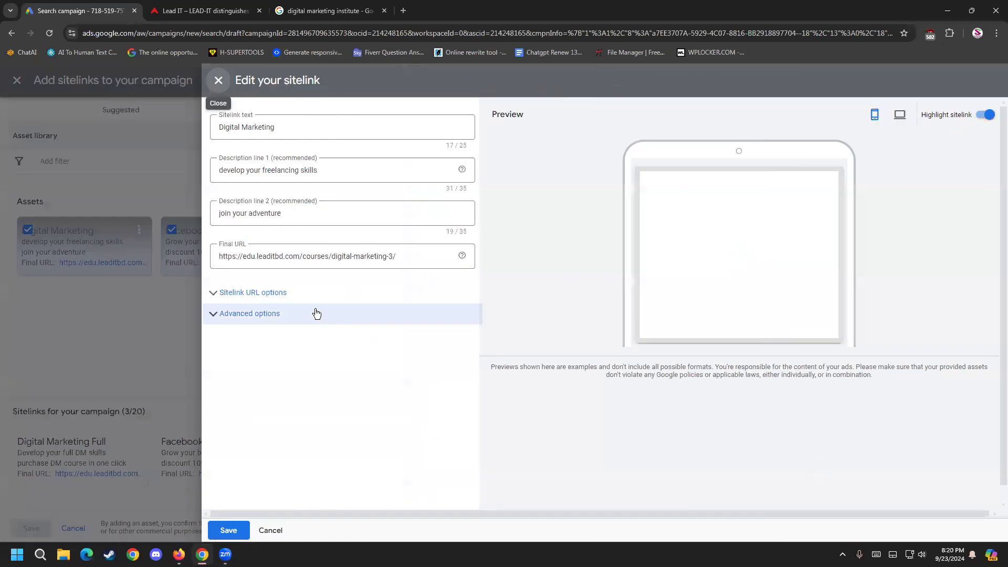
left_click(273, 530)
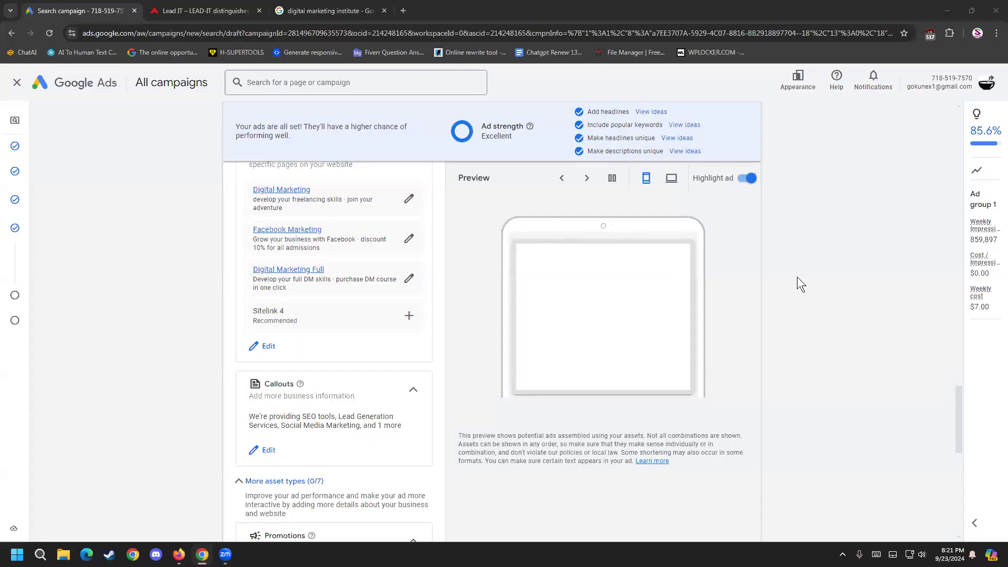
- Review the ad's sitelinks, callouts, promotion and lead form, and continue to the campaign's budget
scroll(401, 452, "down", 3)
scroll(294, 459, "up", 5)
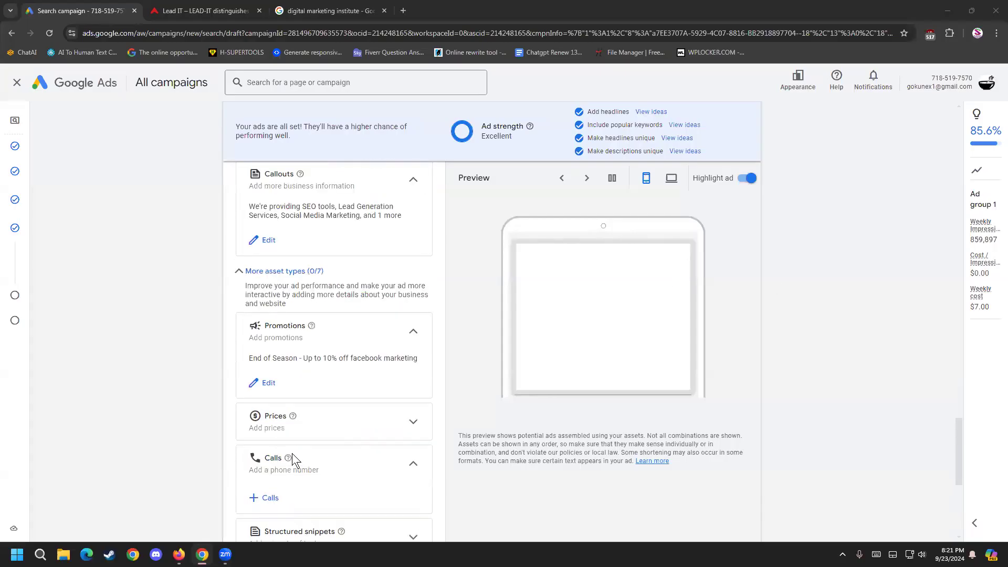
scroll(266, 361, "up", 2)
left_click_drag(304, 321, 256, 323)
left_click(303, 319)
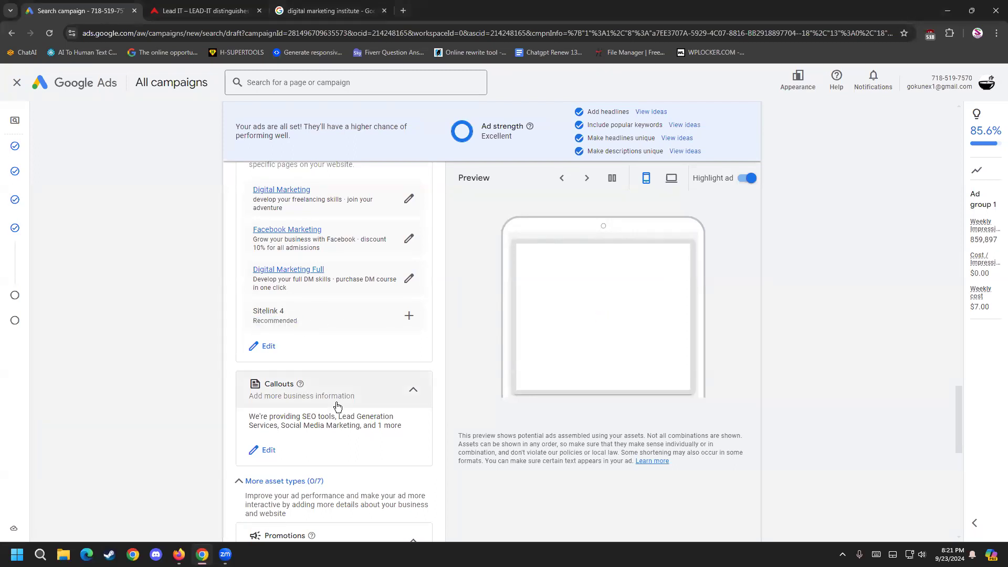
left_click_drag(256, 320, 297, 321)
scroll(317, 353, "down", 2)
scroll(317, 352, "down", 8)
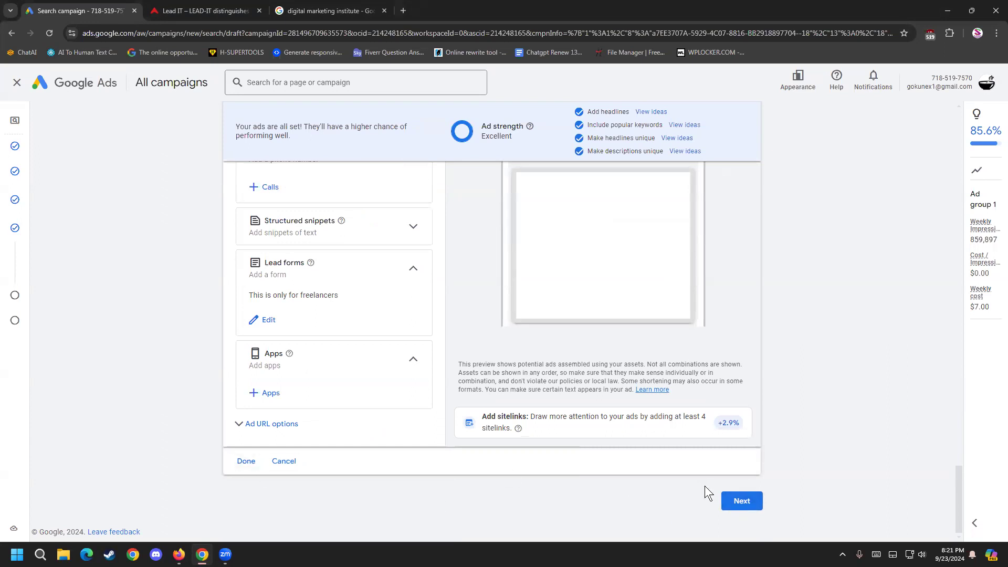
left_click(741, 500)
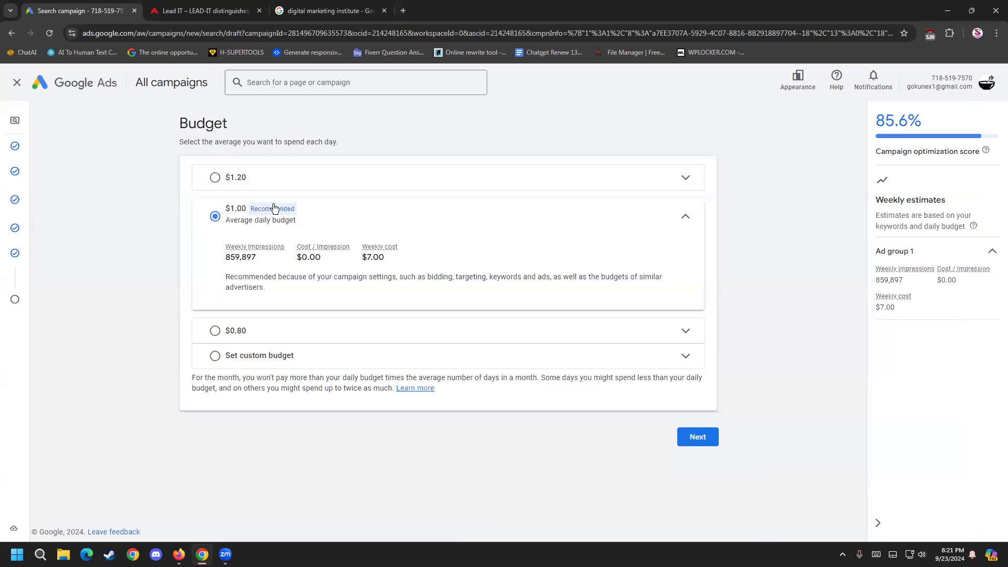
- Set a custom average daily budget of $10 and check its weekly impressions and cost estimates
left_click(278, 355)
left_click(265, 300)
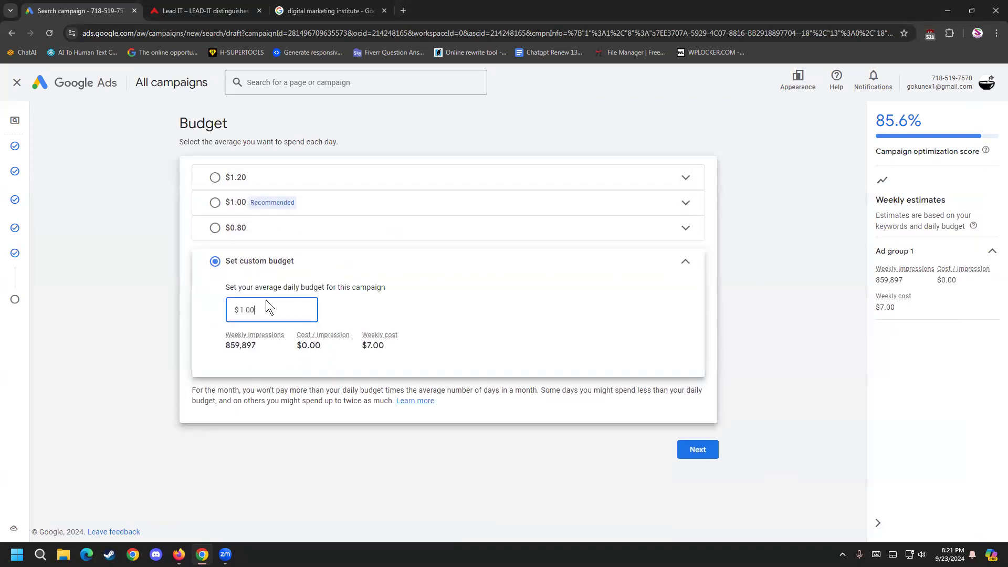
left_click_drag(265, 305, 202, 305)
type("10")
left_click_drag(255, 345, 224, 345)
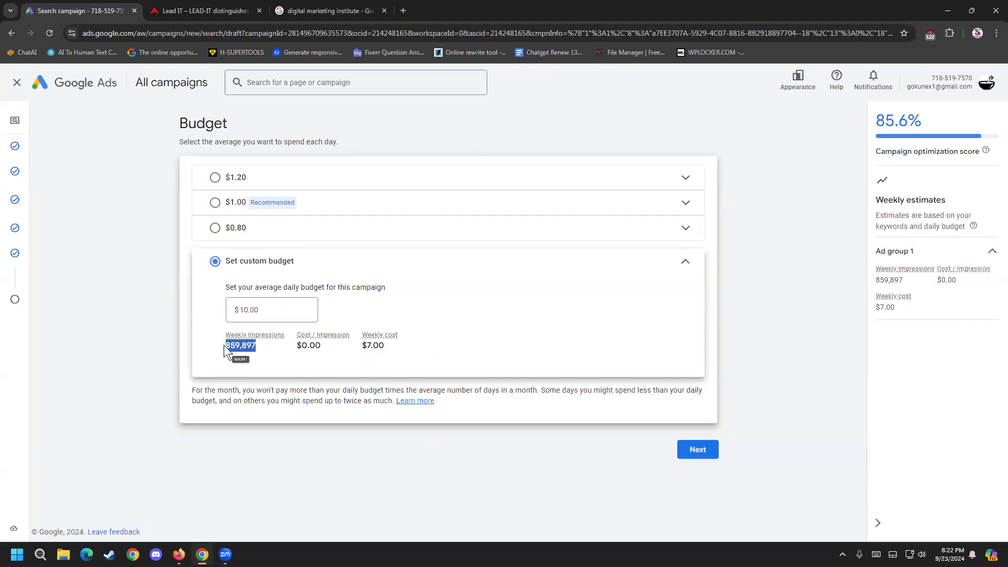
left_click(330, 345)
left_click(375, 354)
- Try a custom average daily budget of $100
left_click_drag(287, 308, 180, 298)
type("100")
left_click(108, 396)
- Set the custom average daily budget back to $10 and continue to the campaign's publishing review
left_click_drag(287, 310, 221, 307)
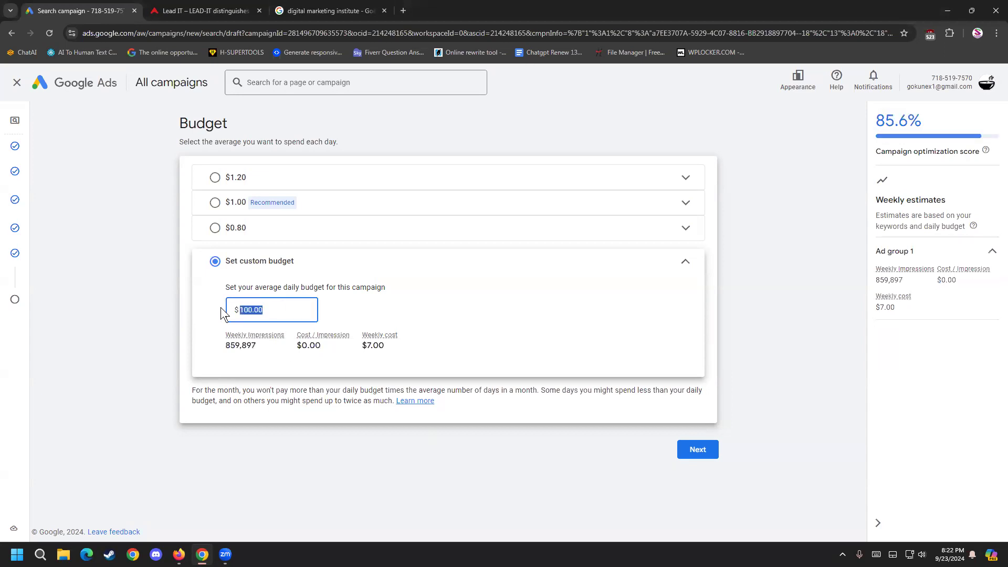
type("10")
left_click(66, 386)
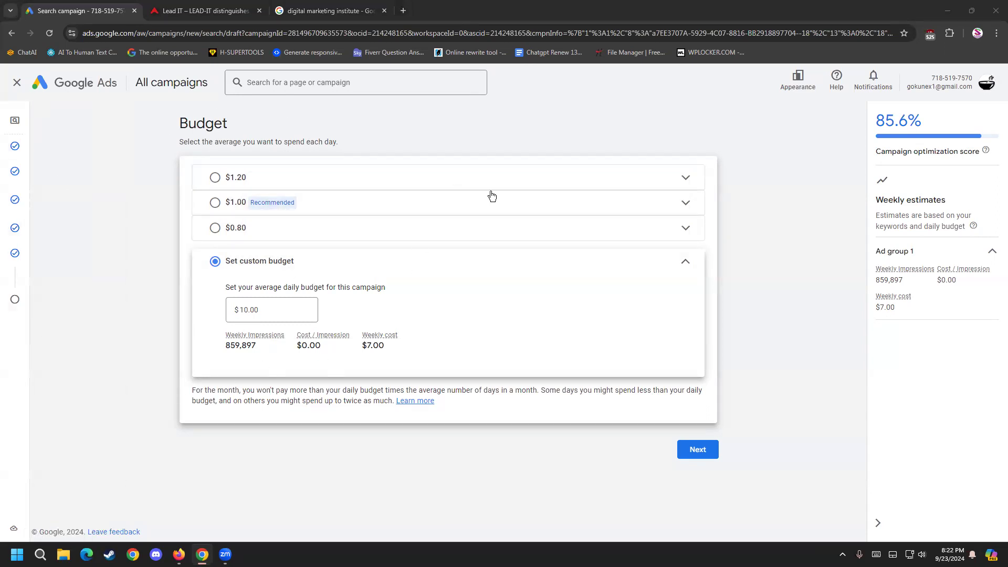
left_click(697, 451)
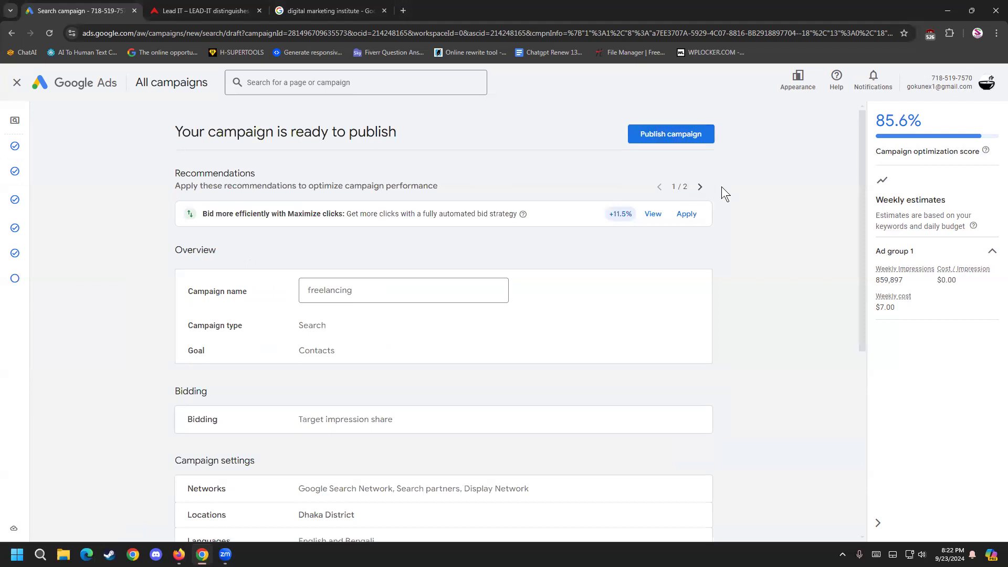
- Show the account's billing options for advertiser verification and billing setup
mouse_move(59, 285)
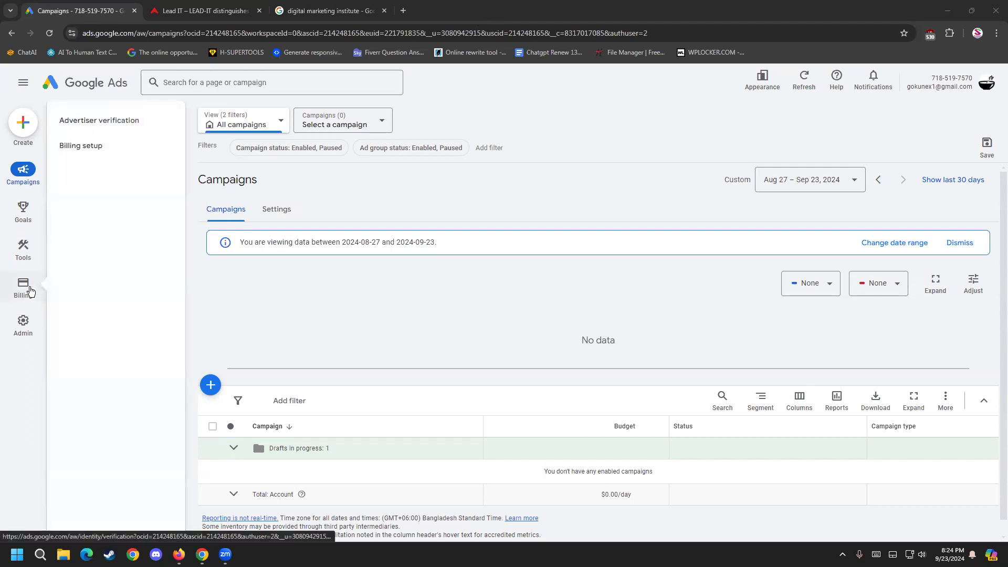
mouse_move(28, 304)
mouse_move(36, 321)
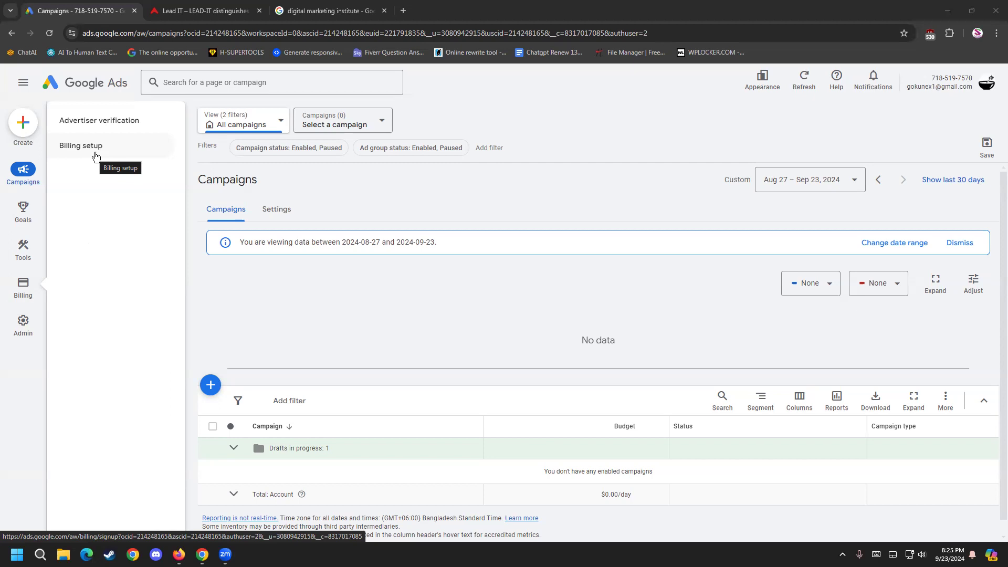
- Close the digital marketing institute search results and open a new incognito window from a blank tab
left_click(347, 11)
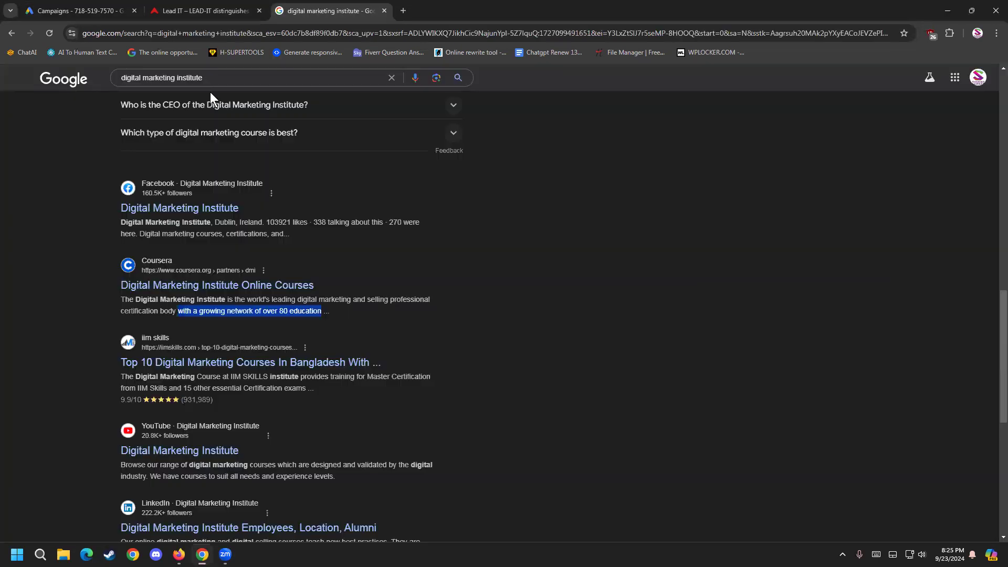
left_click(384, 10)
key("ctrl+t")
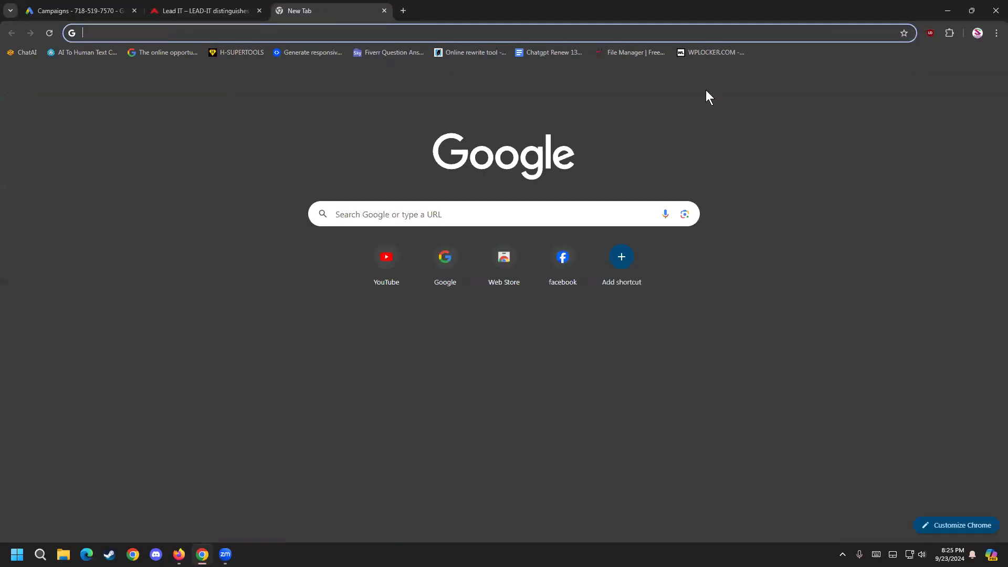
left_click(995, 33)
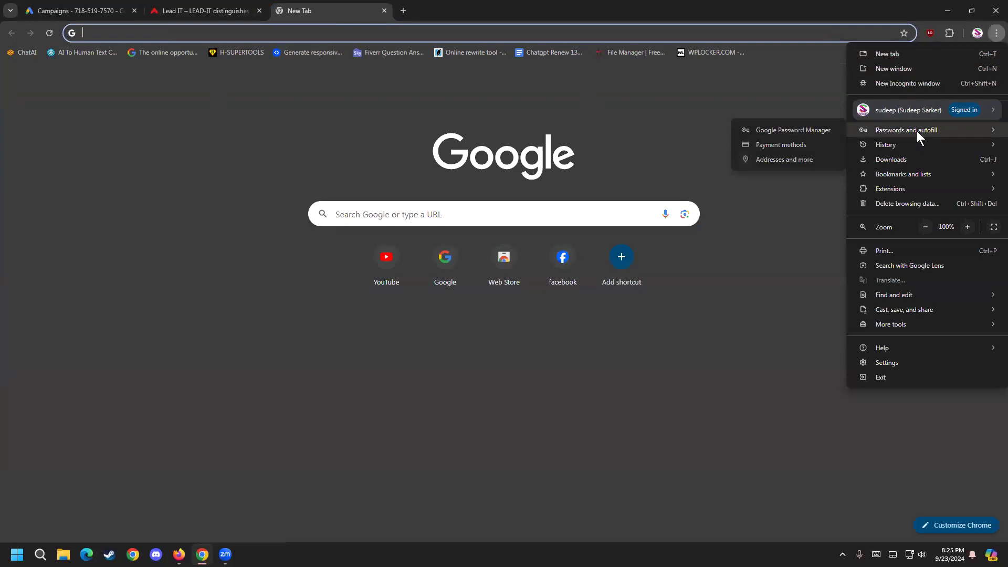
left_click(907, 84)
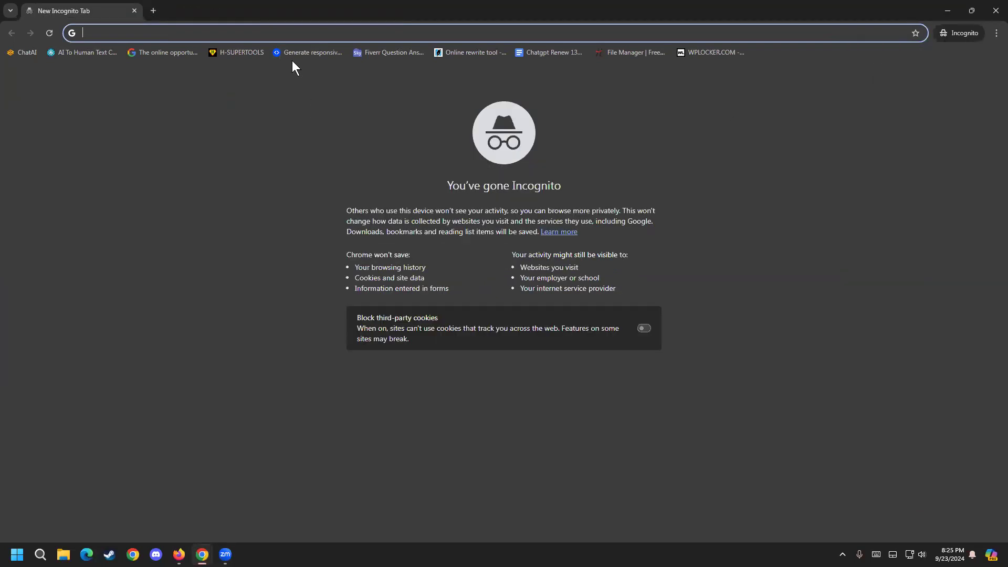
- Go to Fiverr, search its services for "google ads campain" and dismiss the account creation prompt
type("fiver")
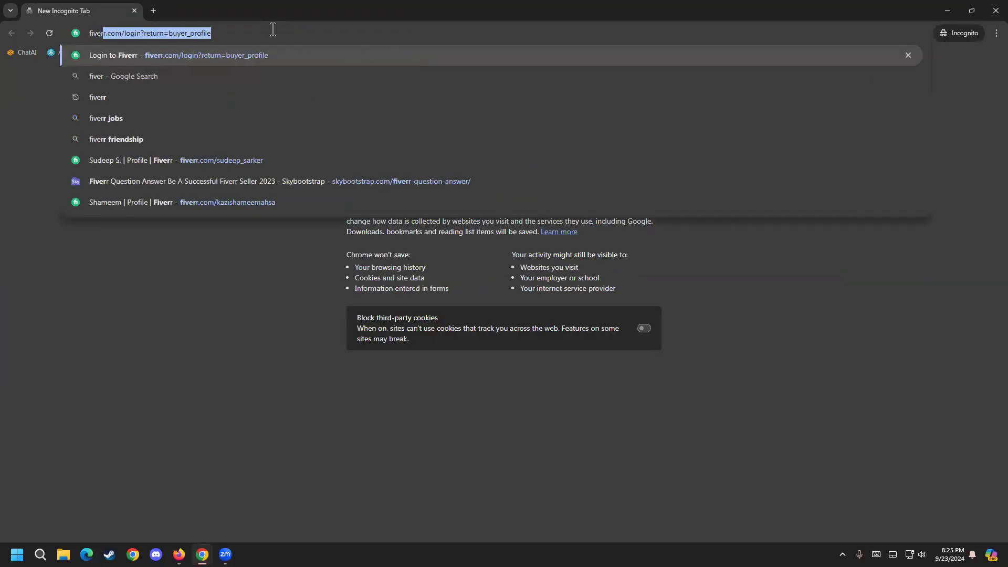
key("Return")
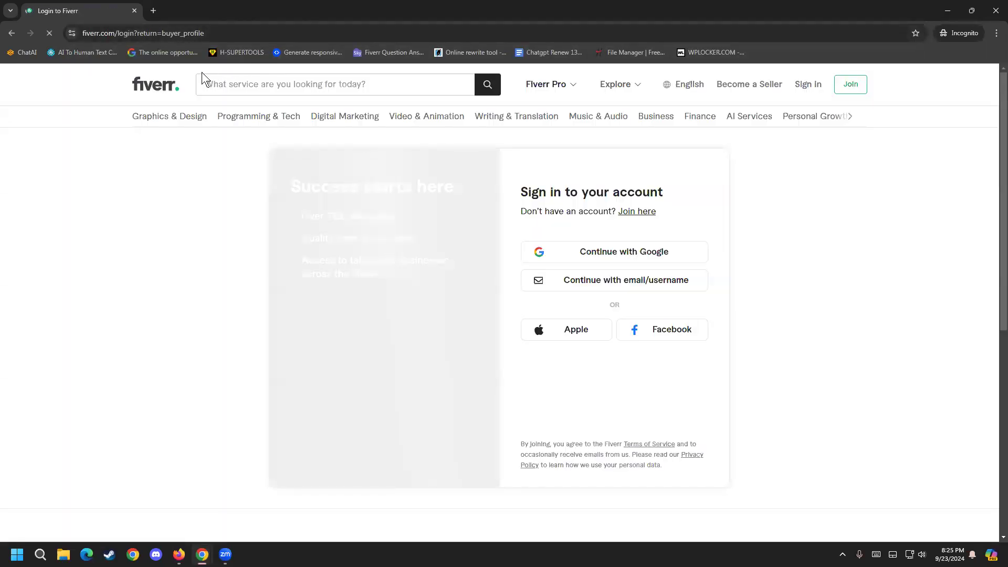
left_click(250, 84)
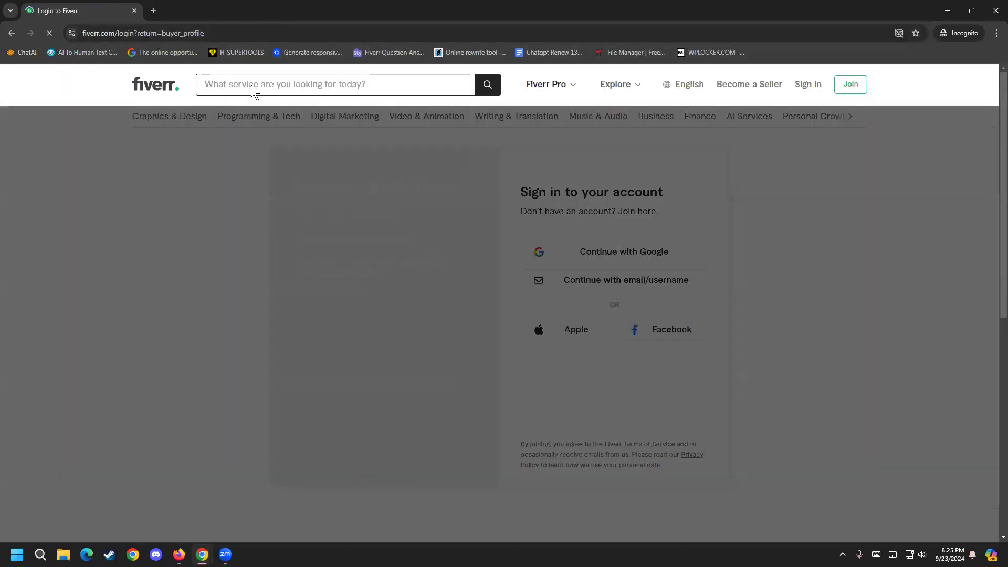
type("google ads campain")
key("Return")
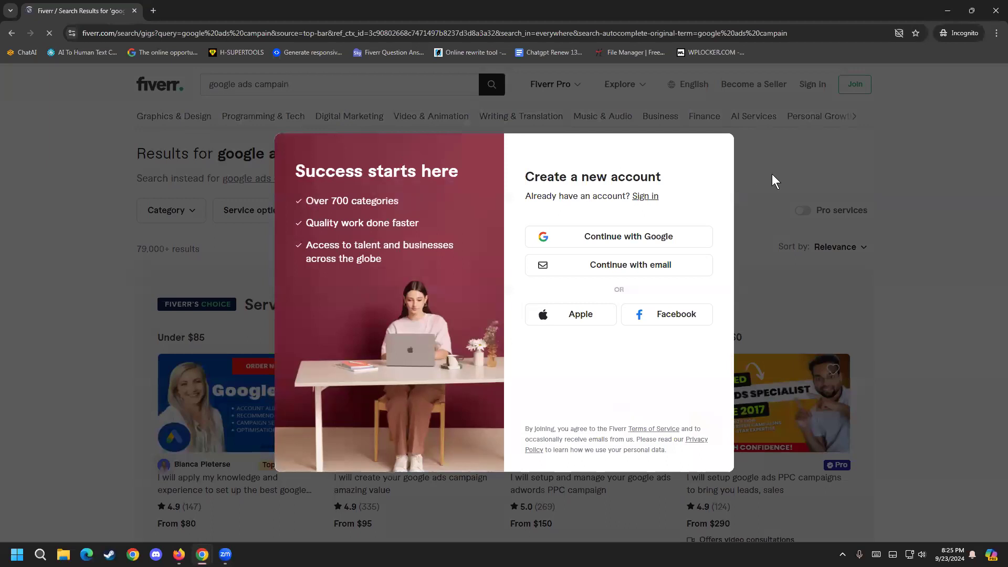
left_click(771, 174)
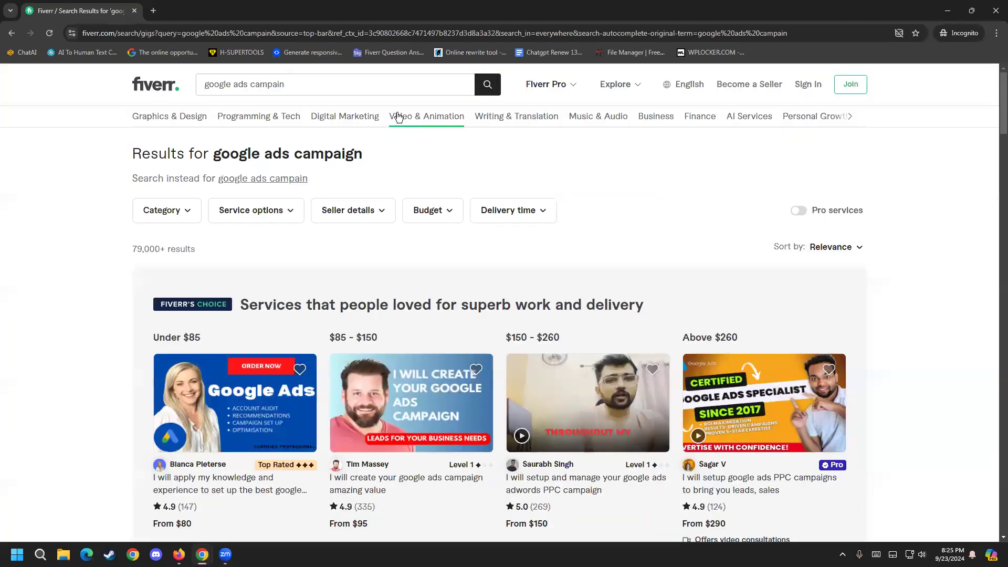
- Correct the service search to "google ads campaign" and browse the matching gigs
left_click(362, 83)
right_click(263, 83)
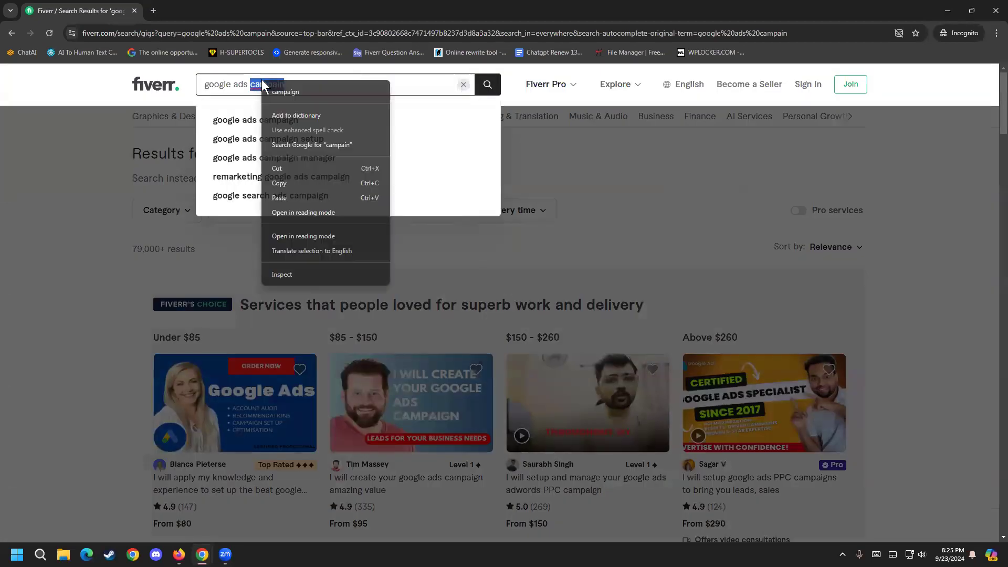
left_click(278, 90)
left_click(248, 118)
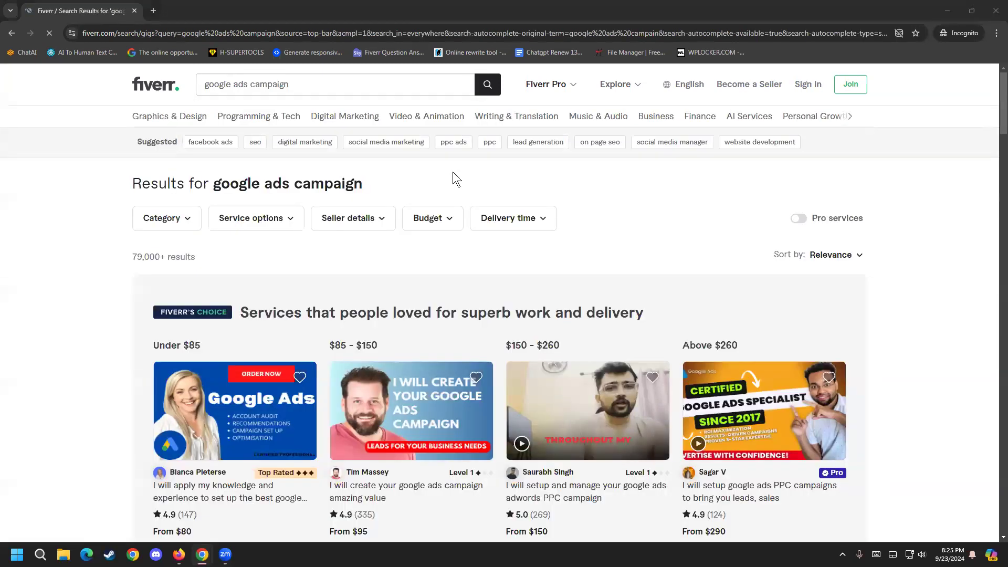
scroll(90, 351, "down", 6)
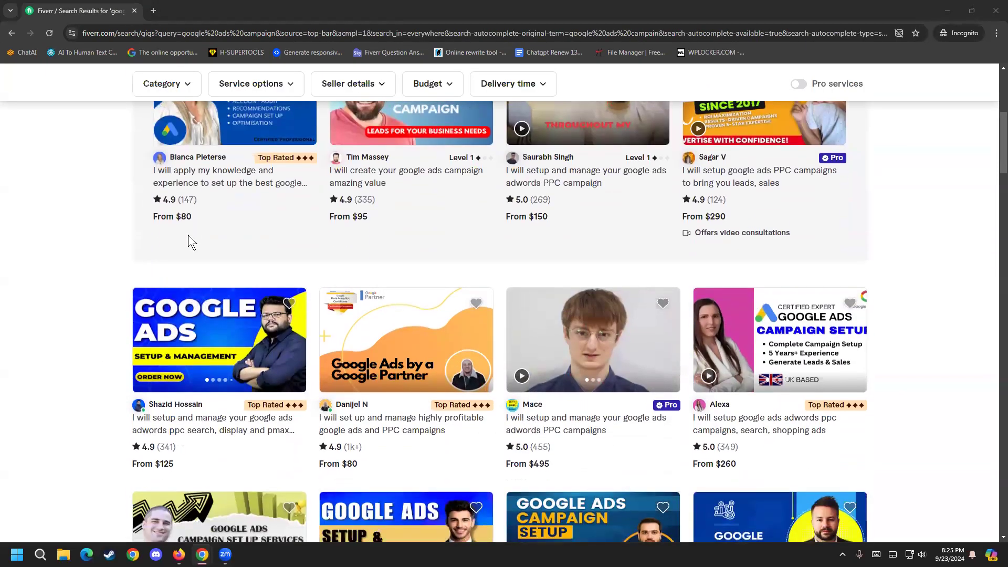
- Compare the starting prices of the Google Ads campaign gigs in the Fiverr search results
left_click_drag(177, 464, 153, 468)
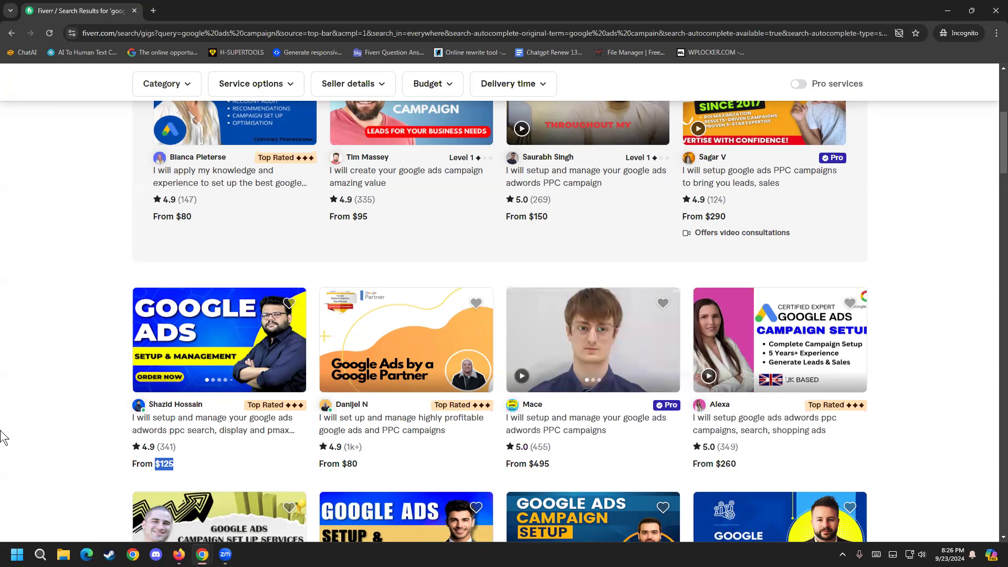
scroll(3, 437, "down", 2)
left_click_drag(550, 361, 528, 361)
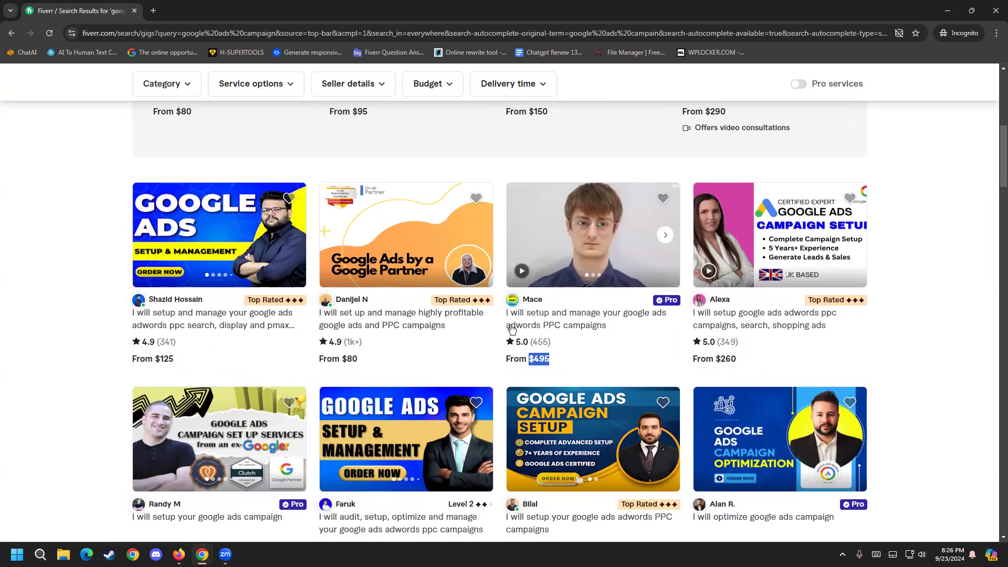
left_click(33, 376)
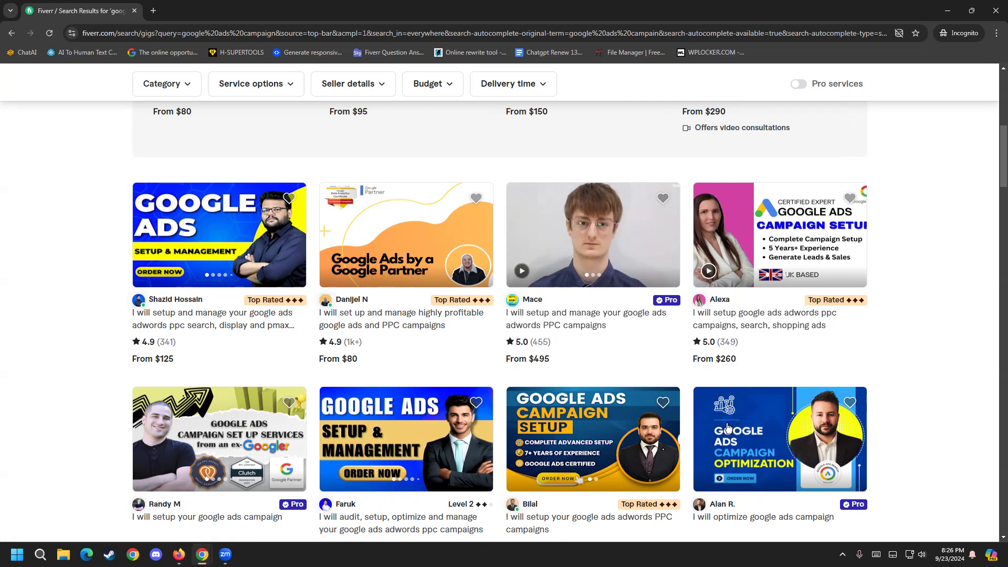
left_click(970, 270)
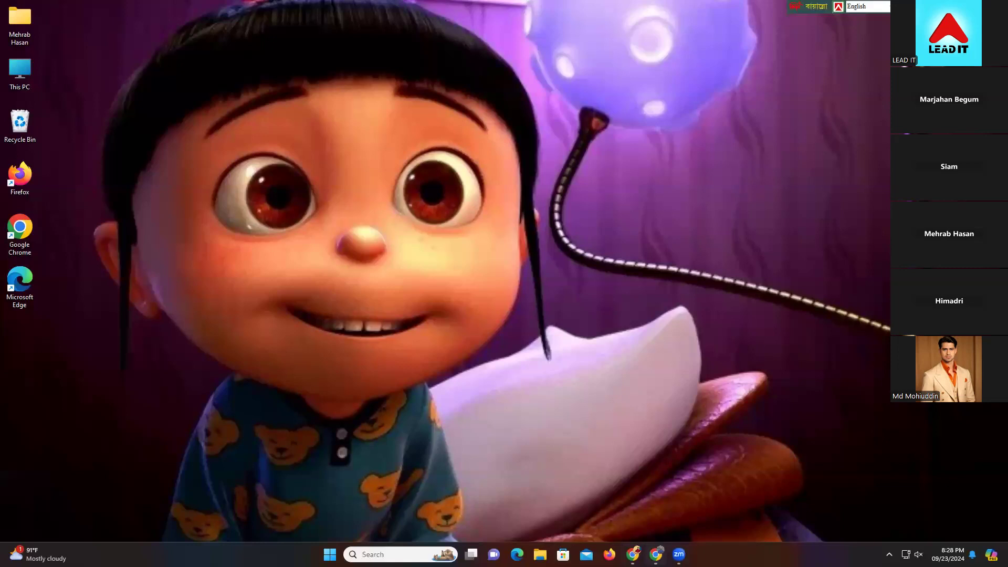
- Switch to the maximized browser window with the logged-in Fiverr account, open its seller dashboard and close the Upwork tab
mouse_move(633, 555)
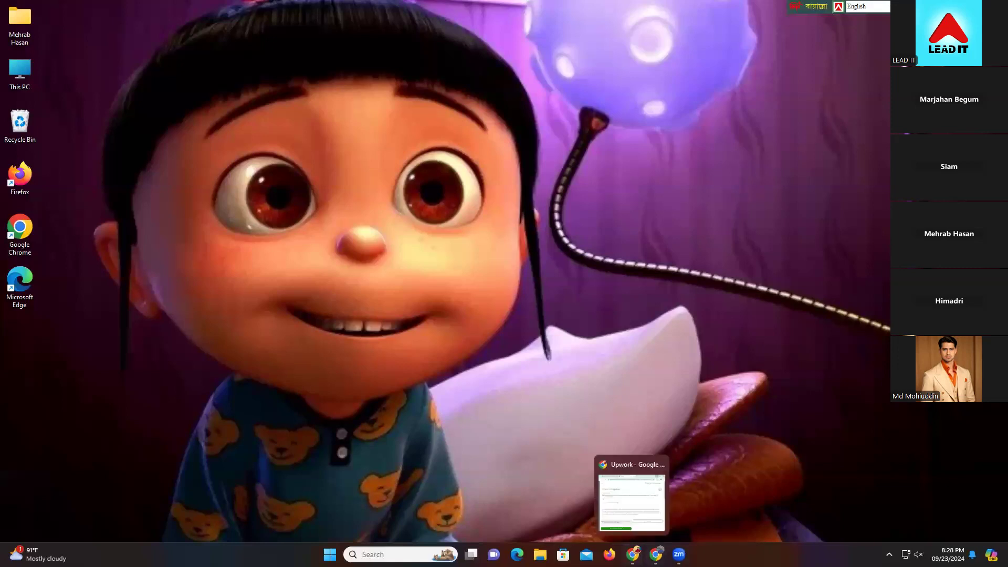
left_click(632, 501)
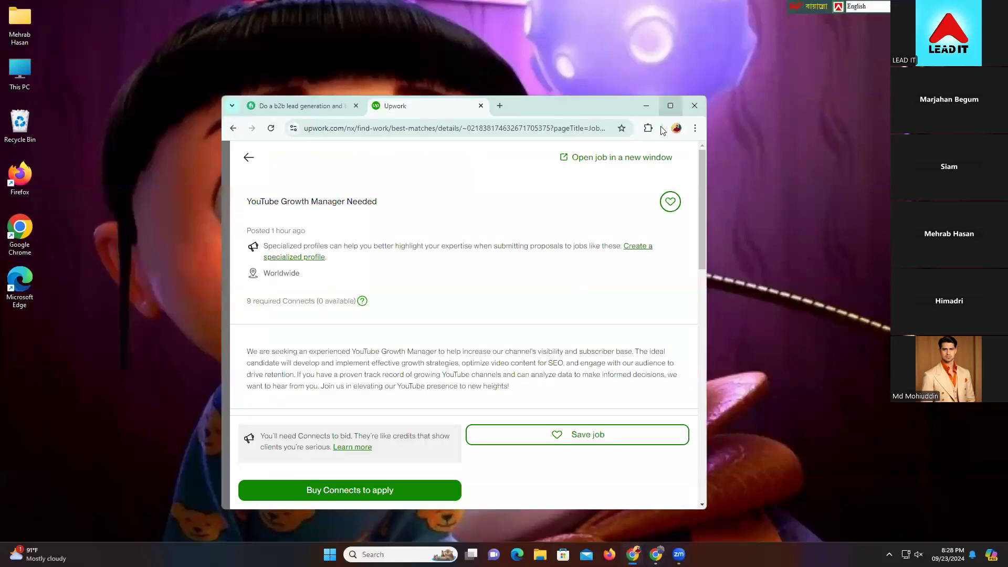
key("super+Up")
left_click(63, 16)
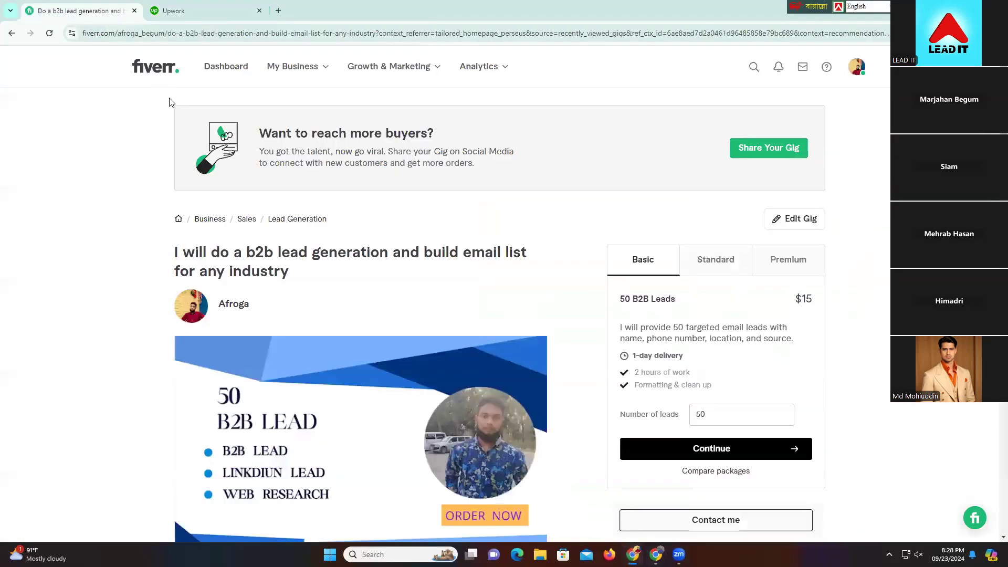
left_click(11, 33)
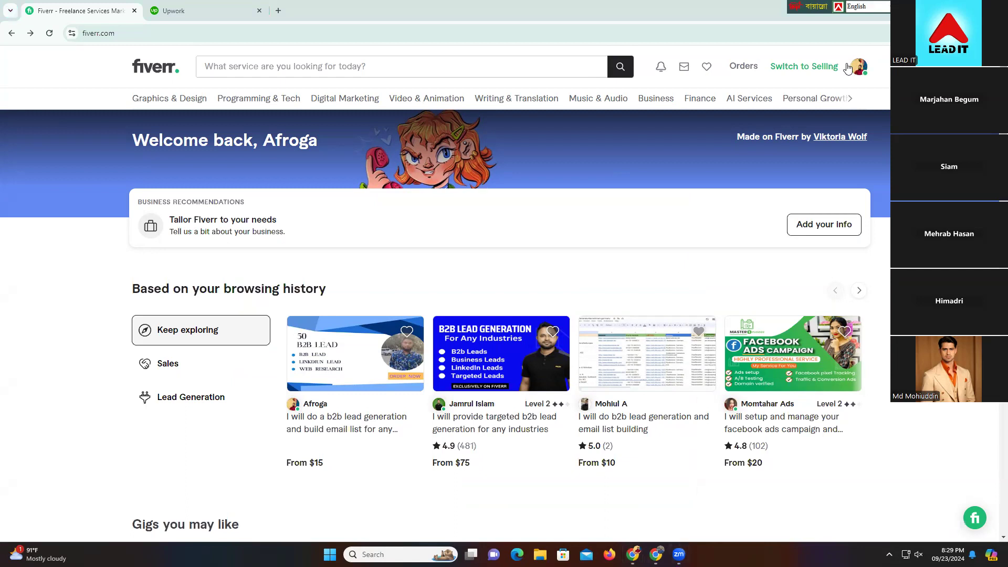
left_click(815, 67)
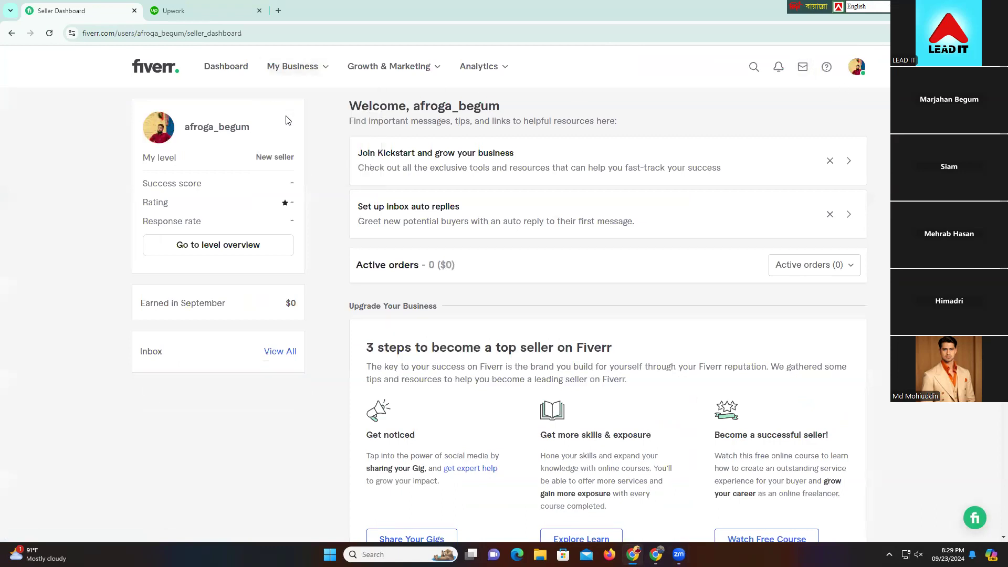
left_click(259, 10)
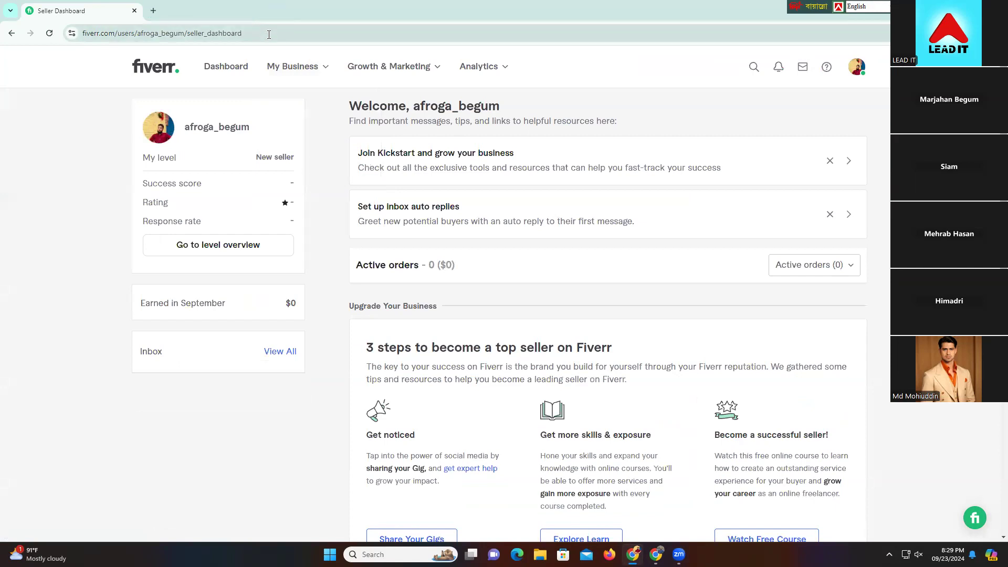
- Show the seller account's active gigs with statistics for the last 7 days
mouse_move(287, 71)
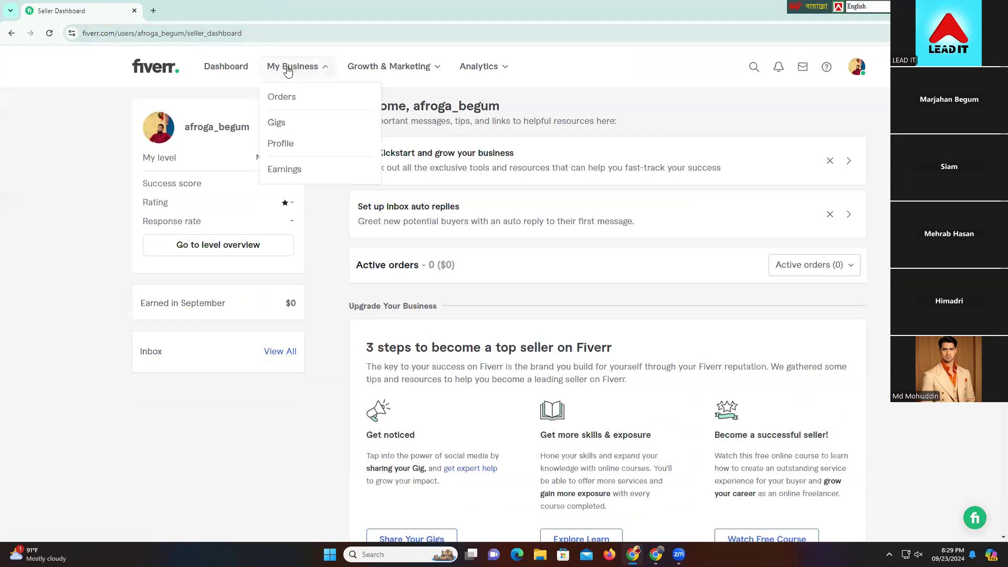
left_click(315, 124)
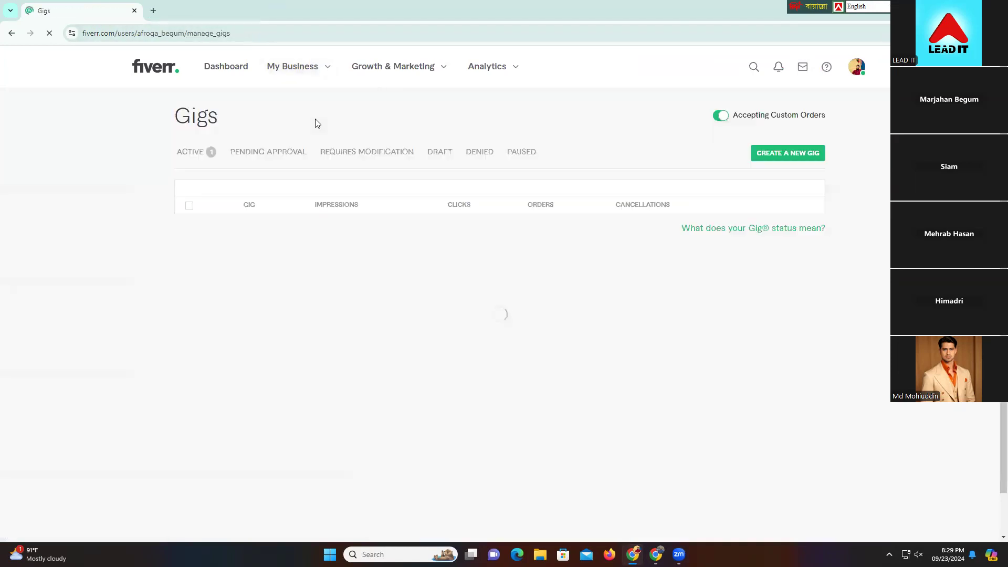
left_click(777, 196)
left_click(776, 208)
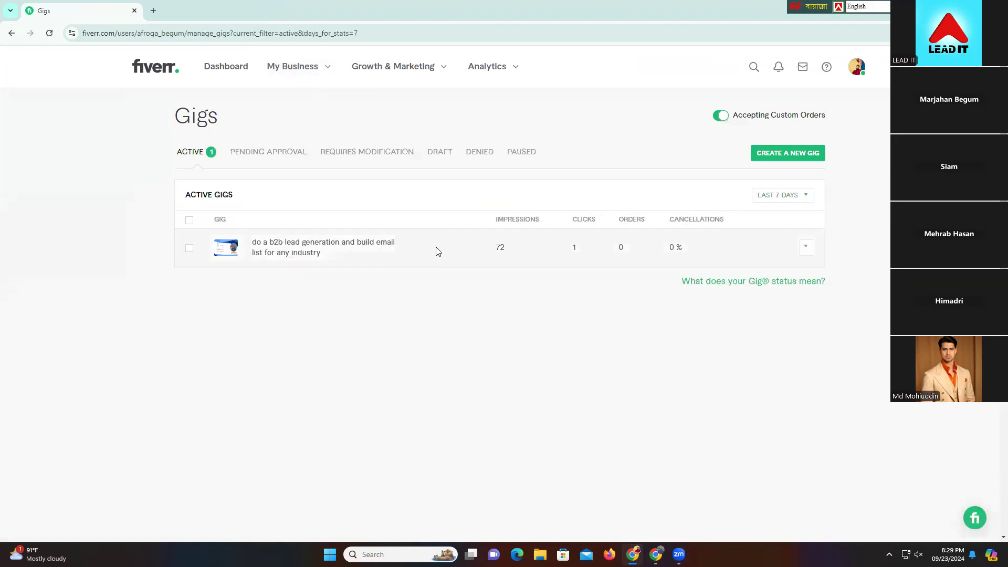
- Expand the b2b lead generation gig's details, examine the daily impressions in its performance chart, and collapse the details
left_click(369, 249)
scroll(153, 340, "down", 4)
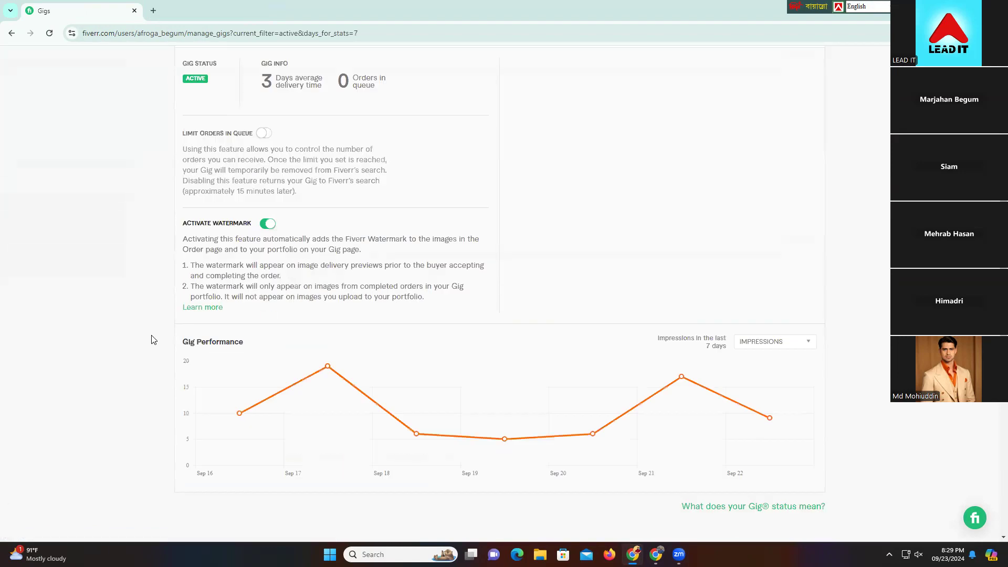
scroll(152, 340, "down", 2)
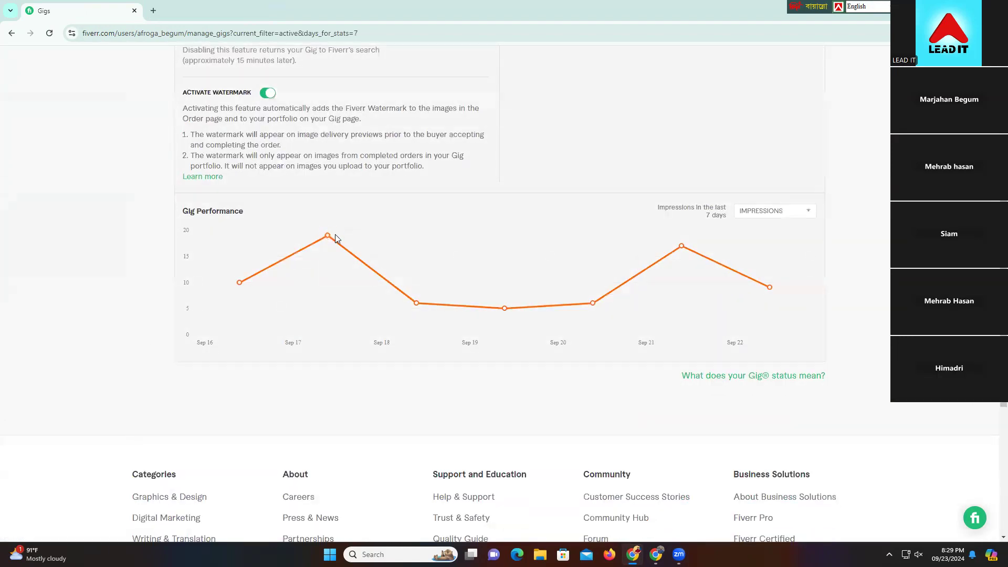
mouse_move(410, 307)
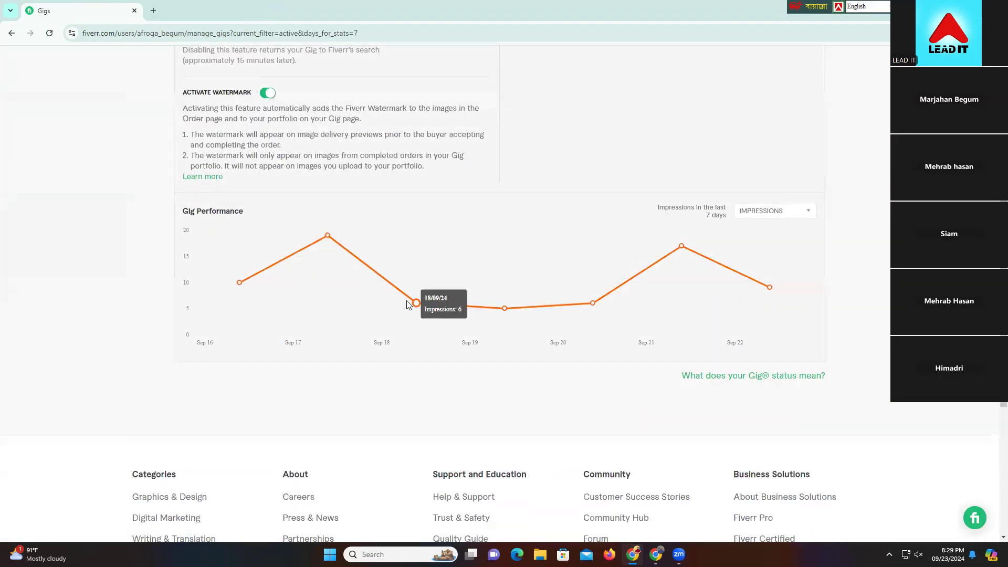
mouse_move(622, 313)
mouse_move(684, 250)
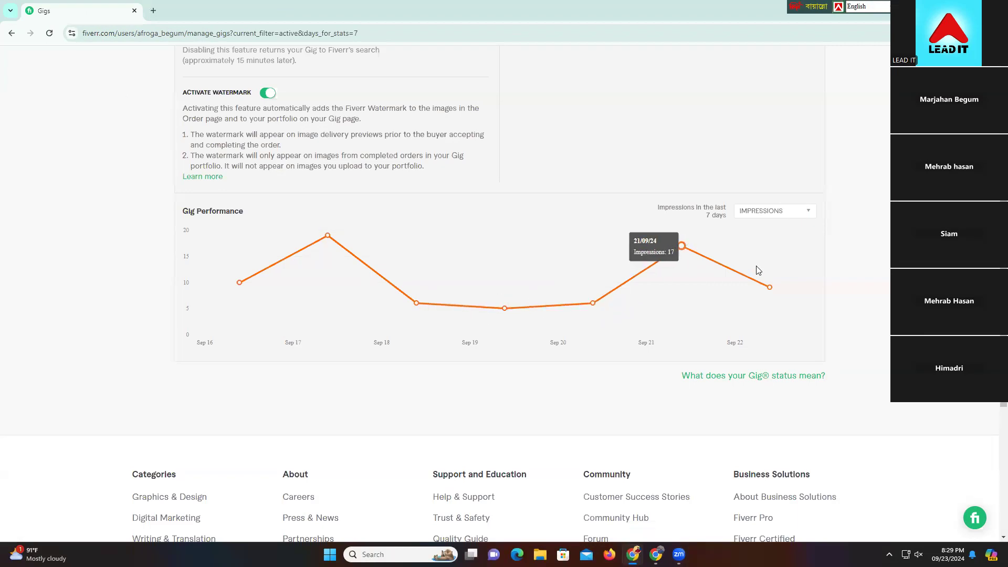
mouse_move(787, 290)
scroll(790, 301, "up", 7)
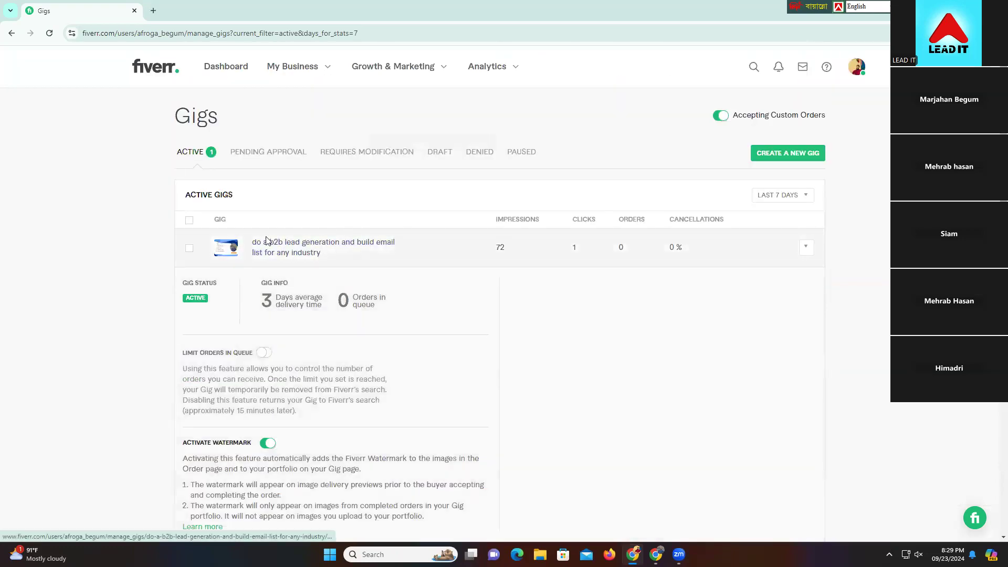
left_click(277, 255)
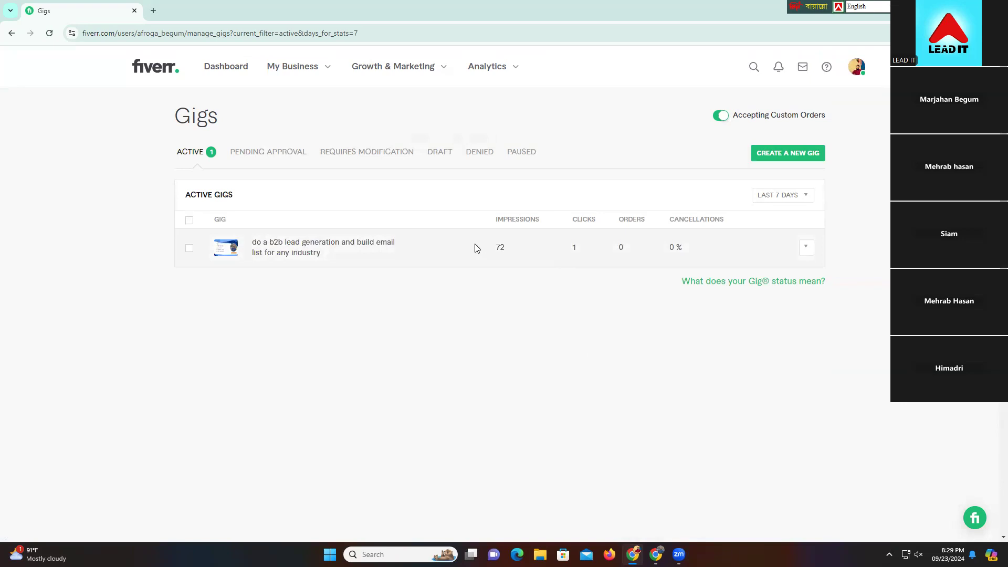
- Open the Fiverr earnings overview, view the account's payout methods and close the payout methods dialog
left_click(859, 74)
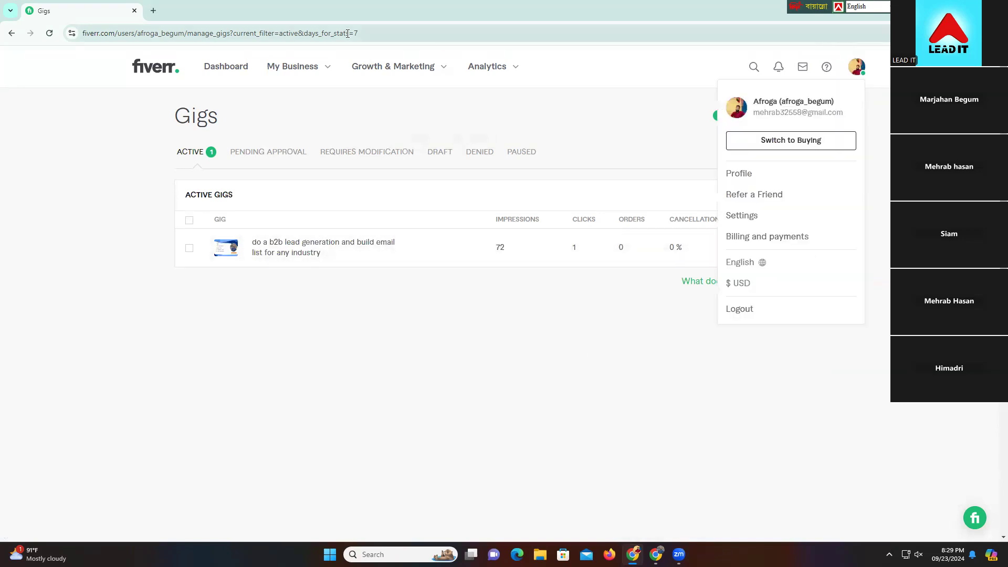
left_click(292, 75)
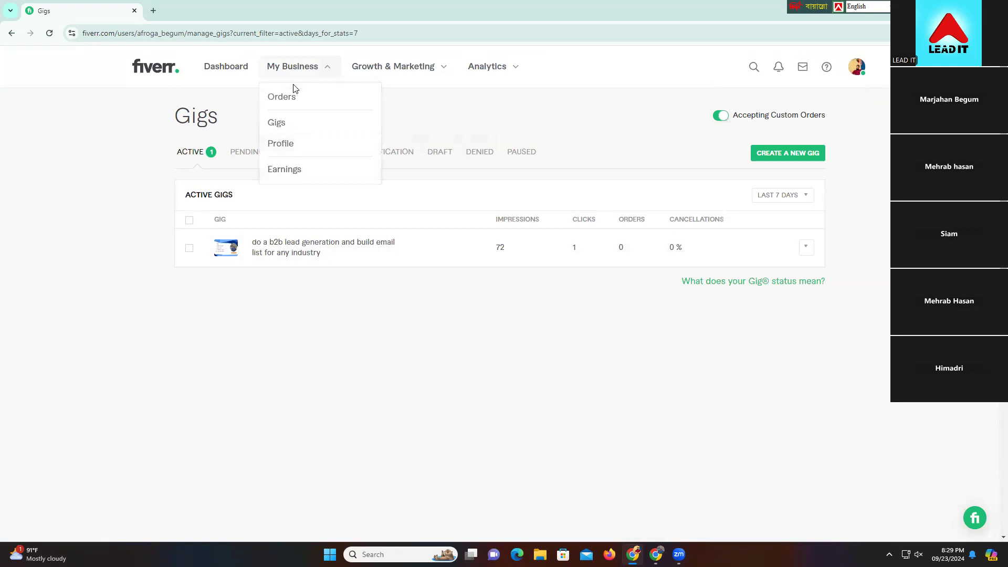
left_click(295, 169)
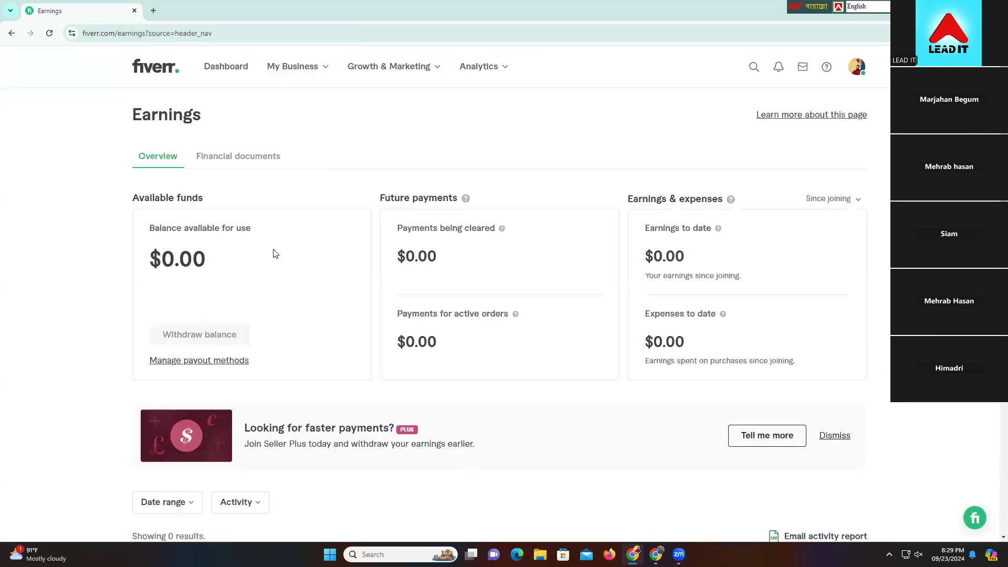
left_click(247, 365)
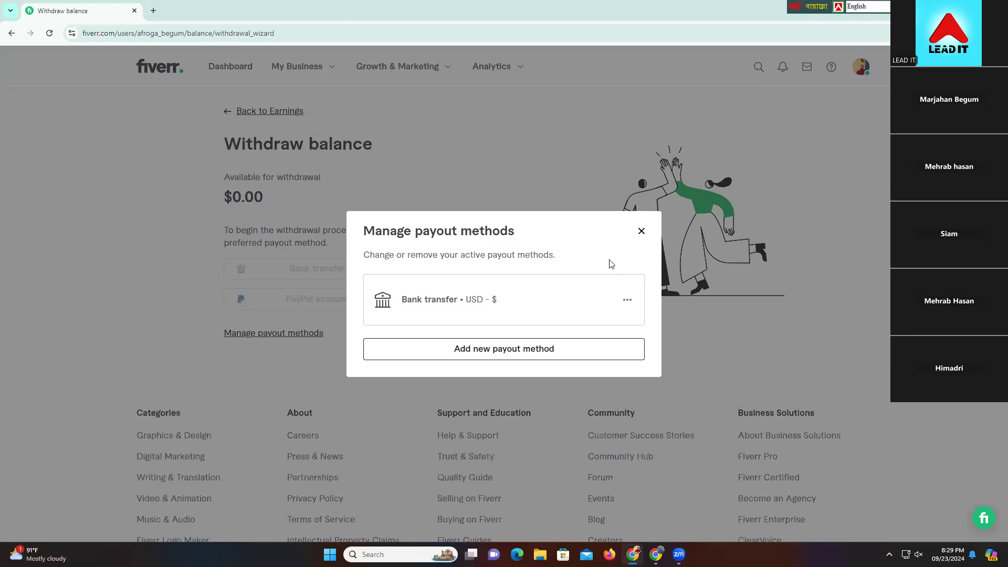
left_click(640, 232)
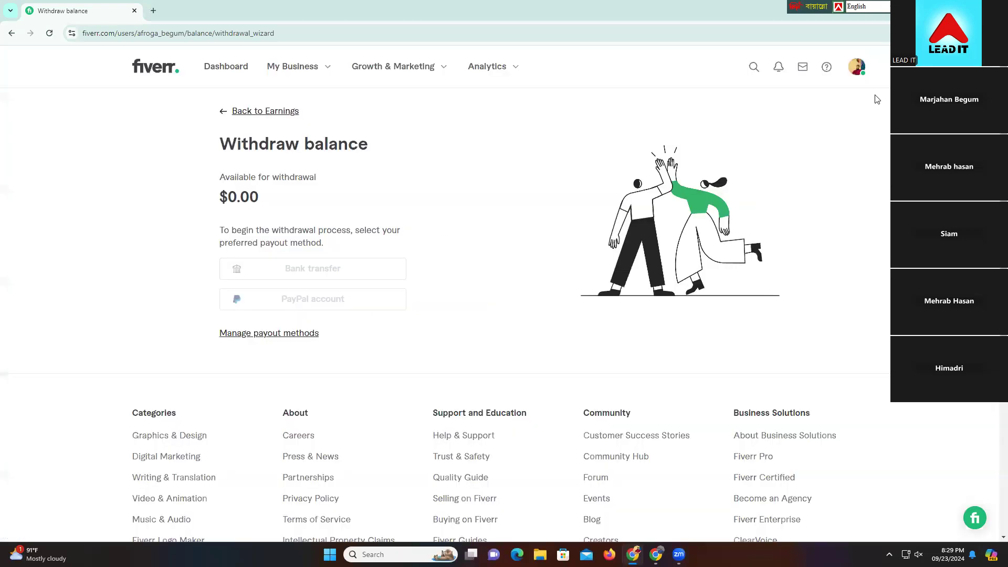
- Open the seller's own Fiverr profile page
left_click(857, 71)
left_click(858, 71)
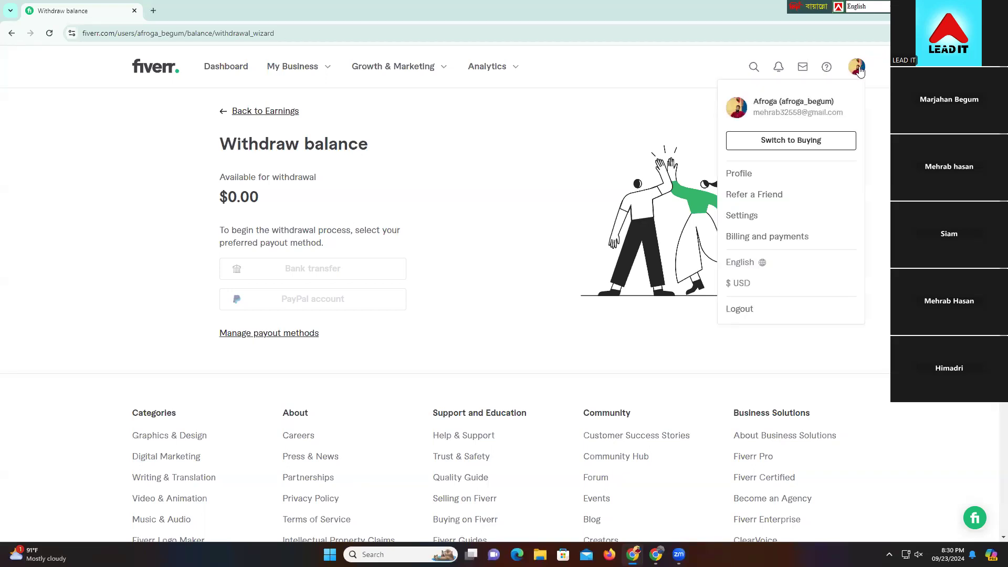
left_click(735, 173)
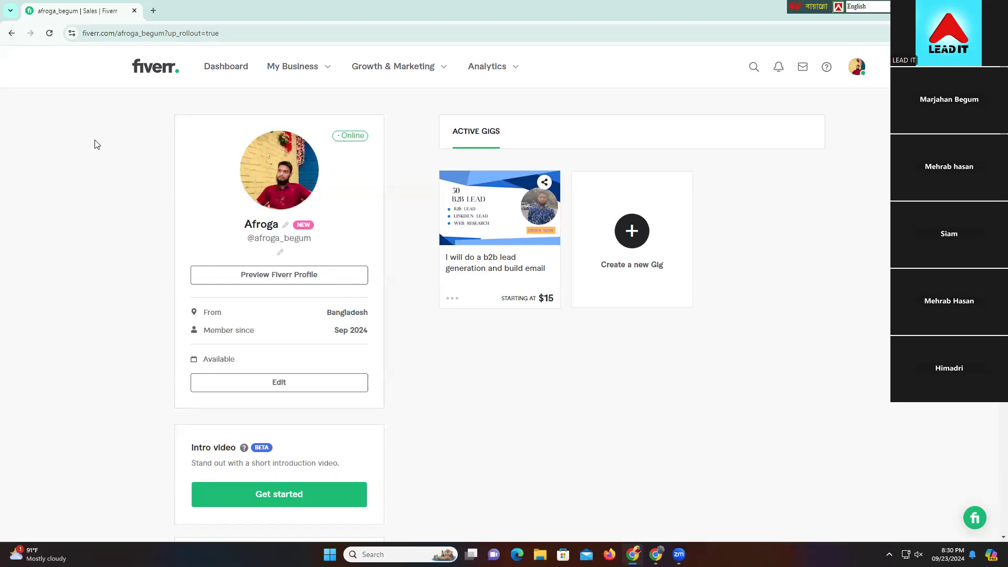
- Open YouTube in a new browser tab through a Google search for "youtube" and turn the system volume down to zero
key("XF86AudioRaiseVolume")
left_click(153, 11)
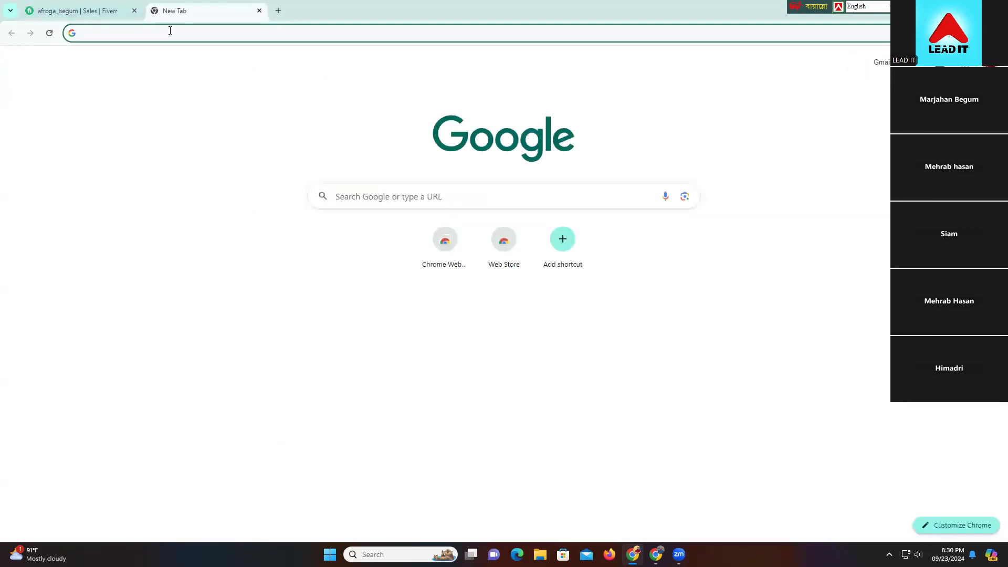
left_click(135, 27)
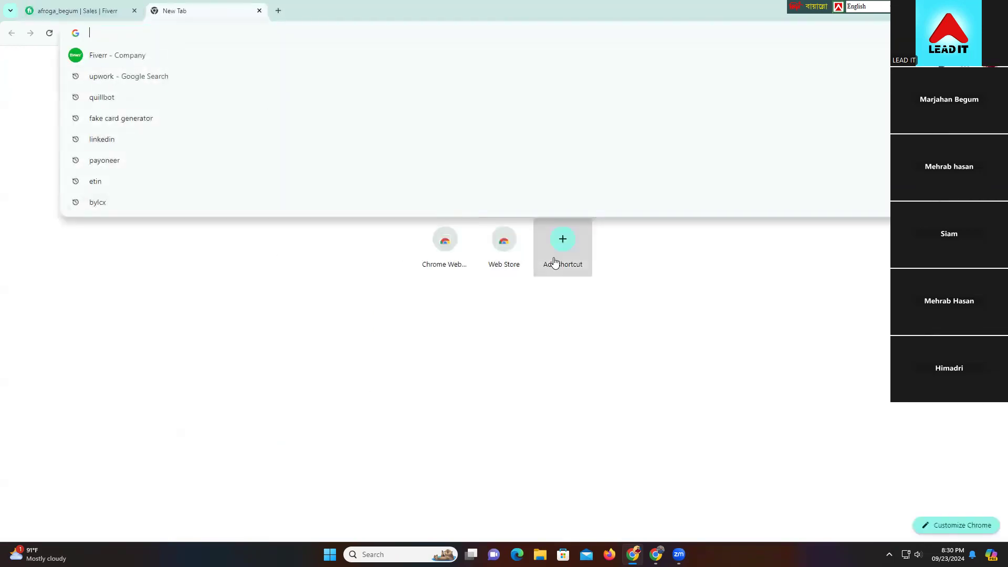
type("youtube")
left_click(918, 554)
left_click_drag(873, 489, 734, 476)
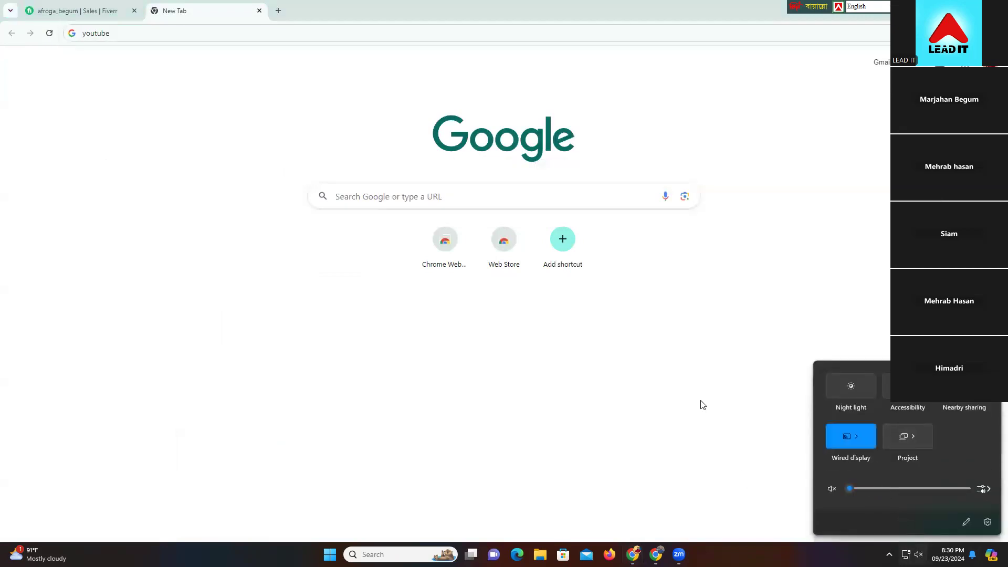
left_click(159, 35)
key("Return")
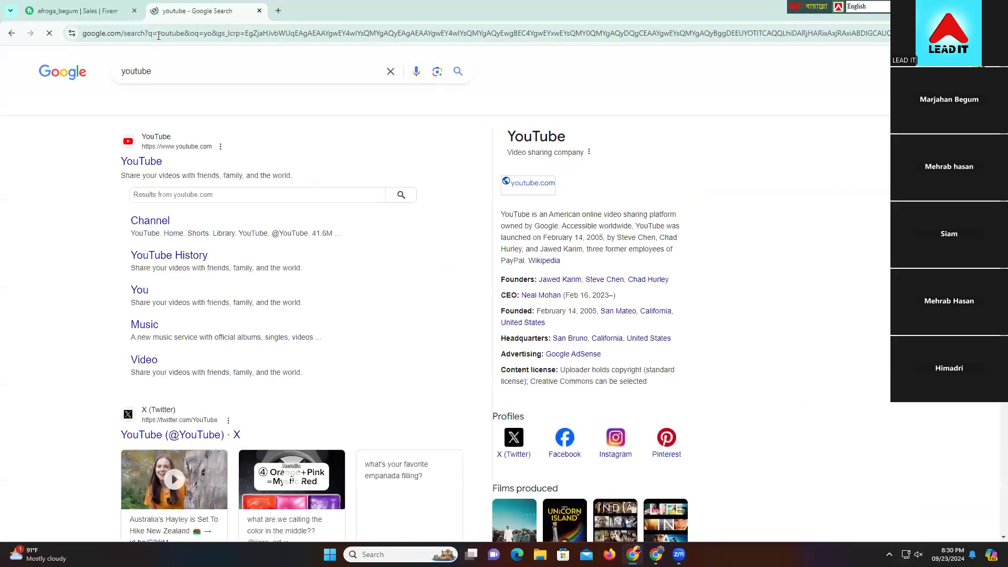
left_click(146, 165)
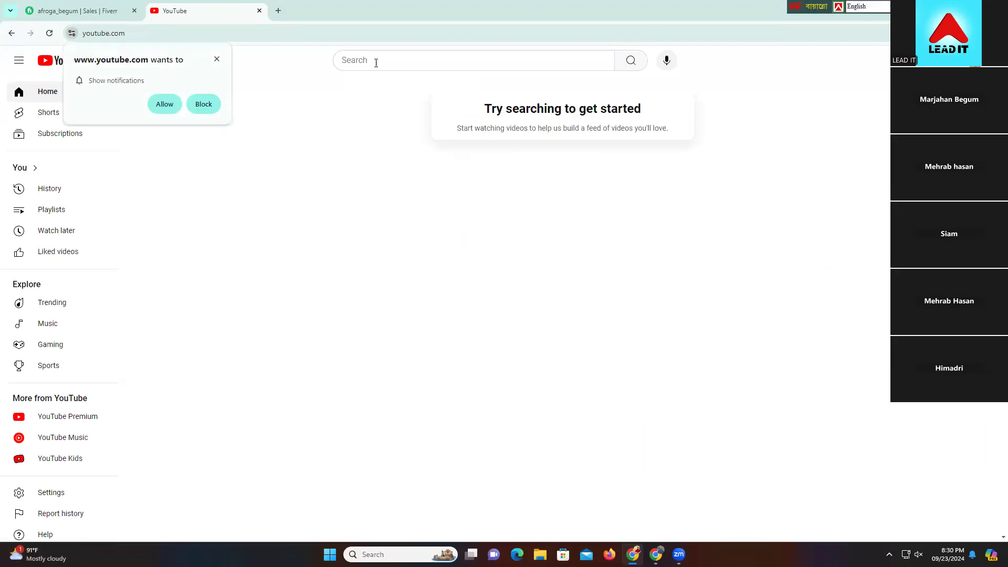
- Dismiss YouTube's notification request and search YouTube for "pewdiepie"
left_click(373, 62)
left_click(217, 59)
left_click(391, 63)
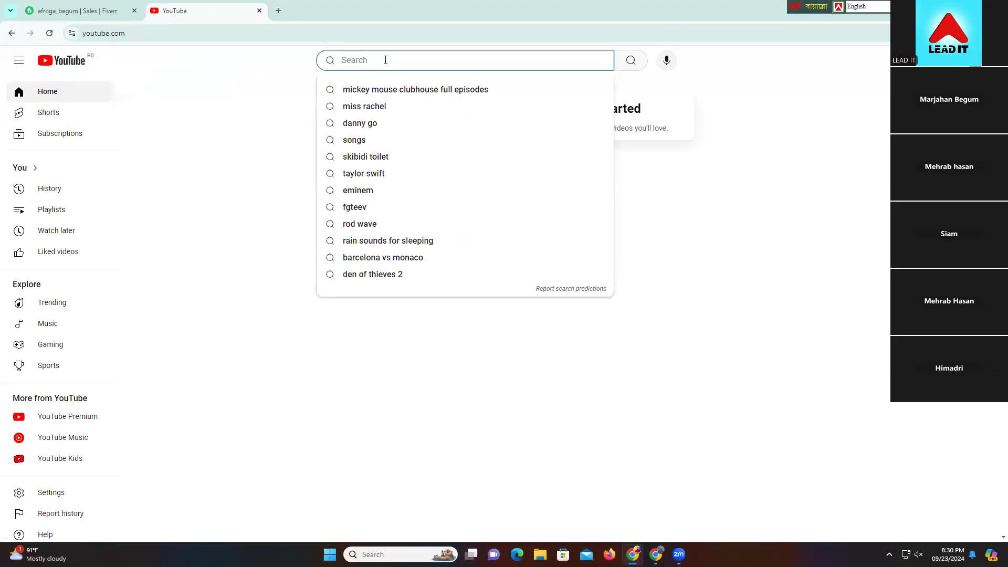
type("pewdi")
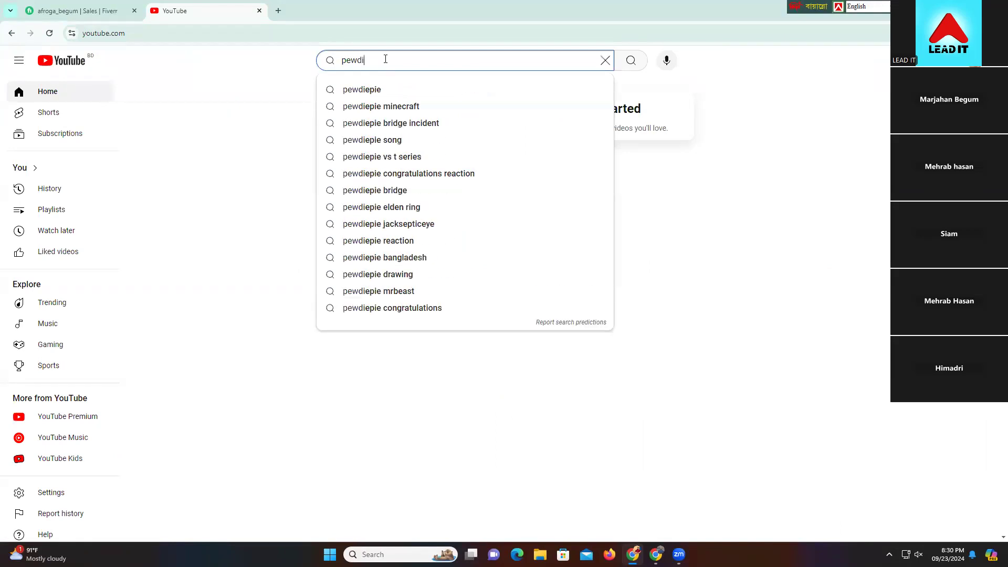
key("Down")
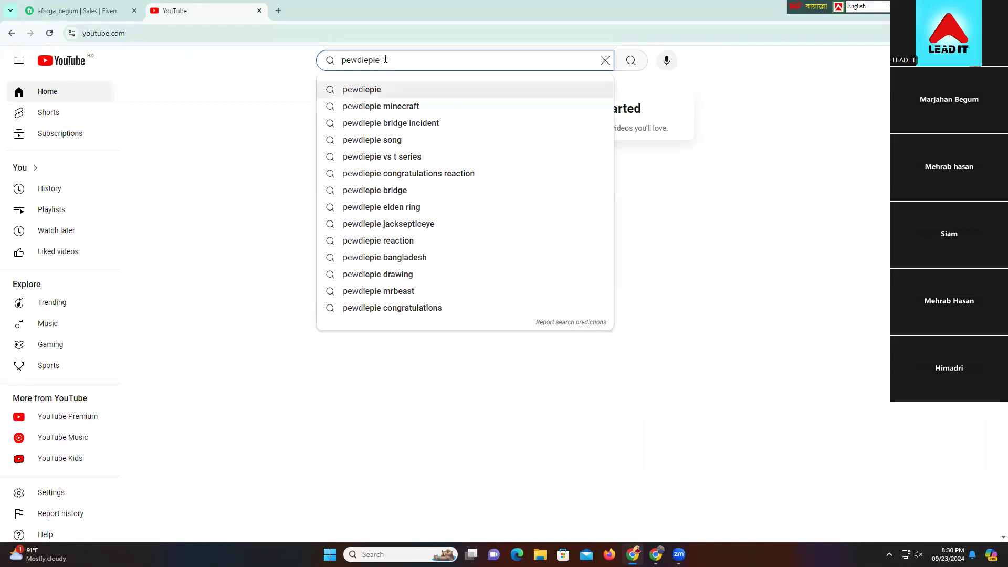
key("Return")
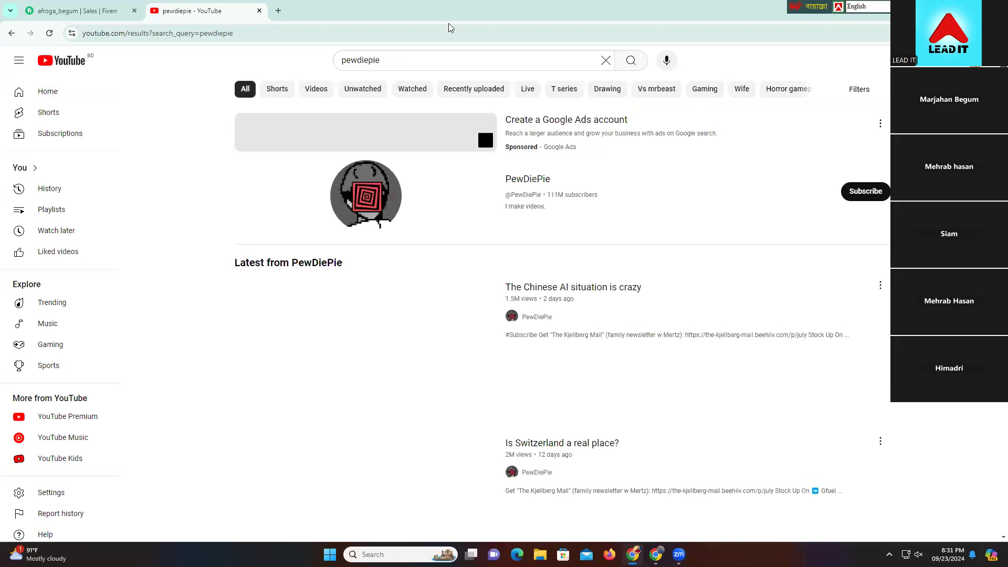
- Open the PewDiePie channel from the search results, pause its featured video, and view the channel's About details before closing them
left_click(362, 290)
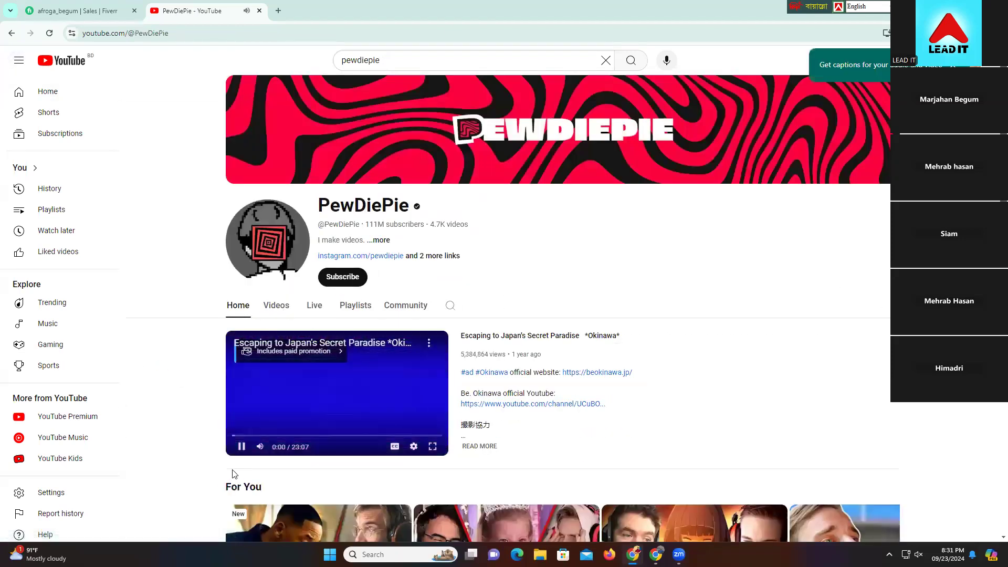
left_click(240, 450)
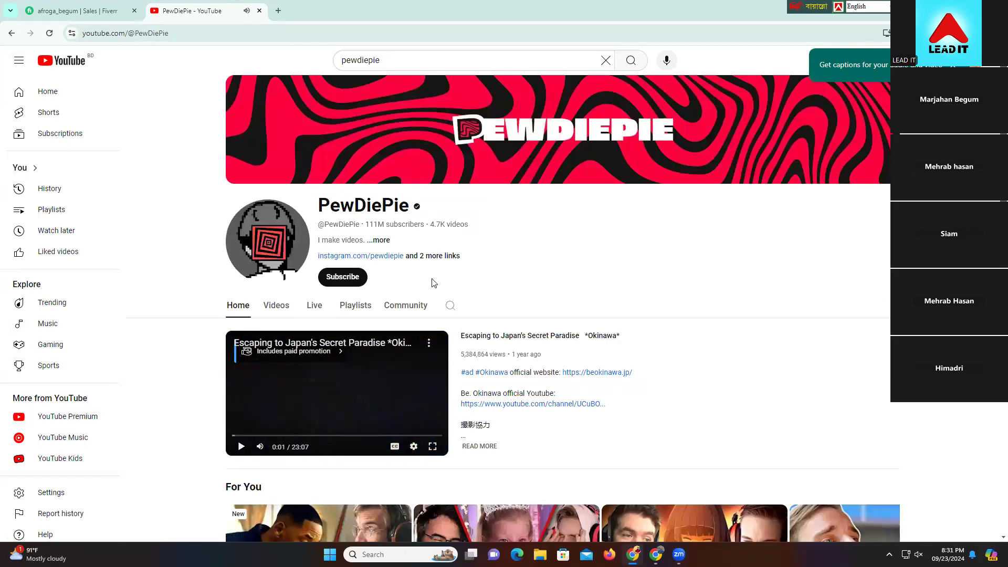
left_click(381, 242)
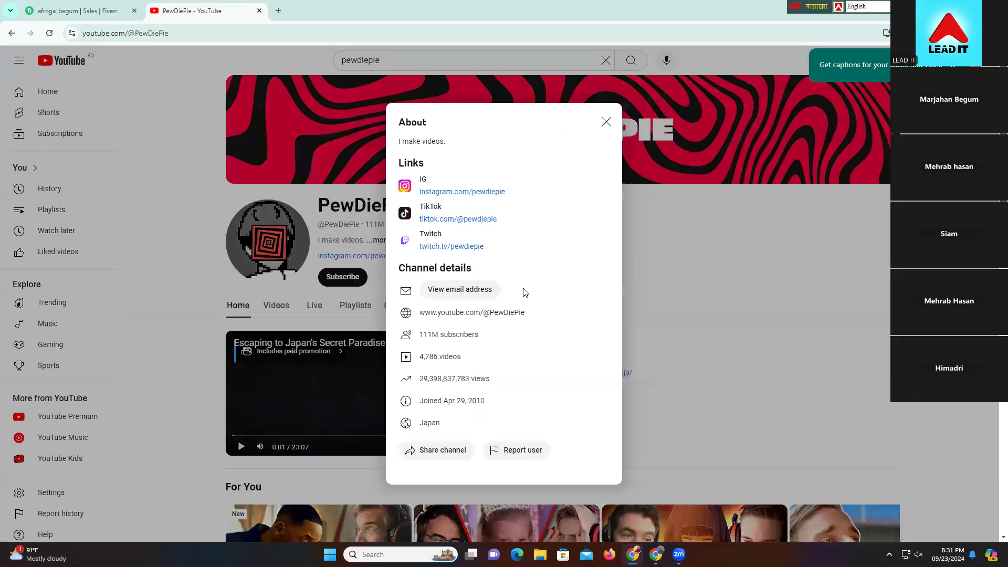
left_click(606, 122)
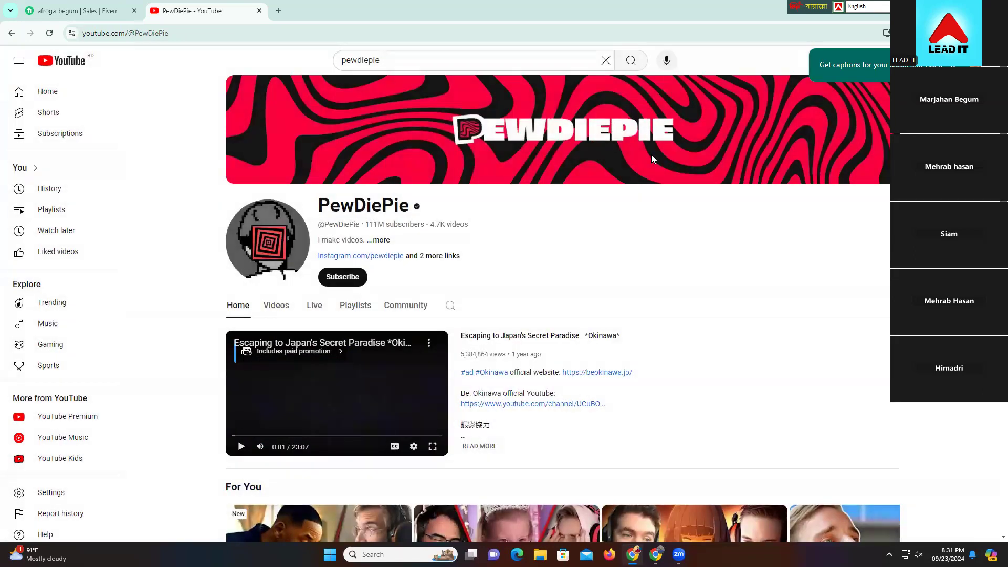
- Look over the channel's home page and browse its list of latest videos
scroll(770, 310, "down", 4)
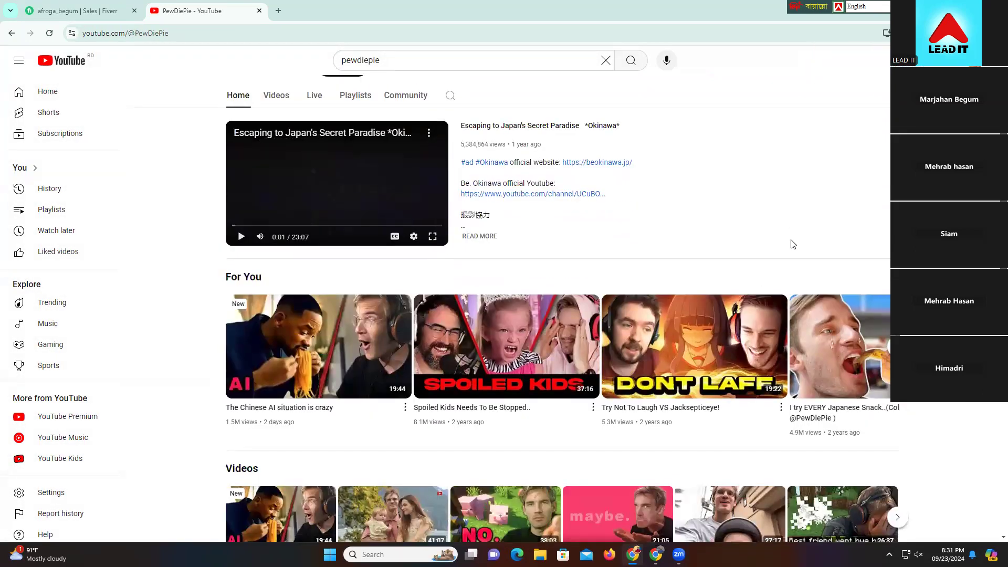
scroll(184, 362, "up", 4)
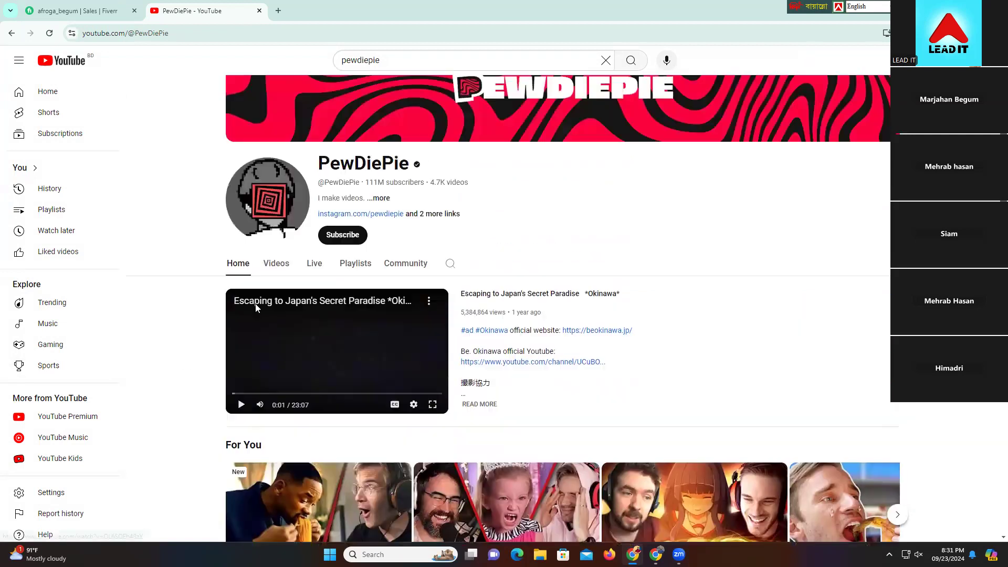
left_click(276, 306)
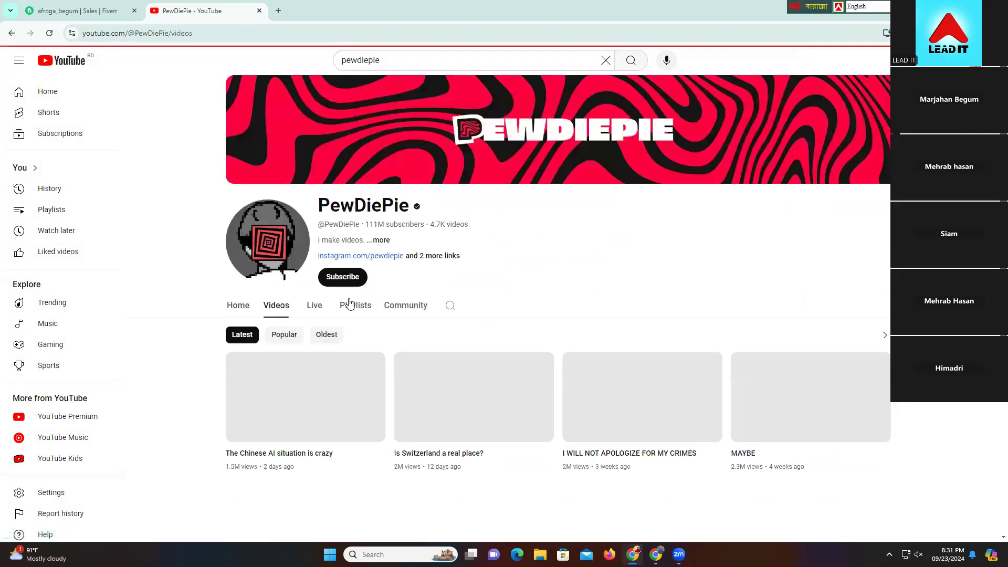
scroll(774, 288, "down", 1)
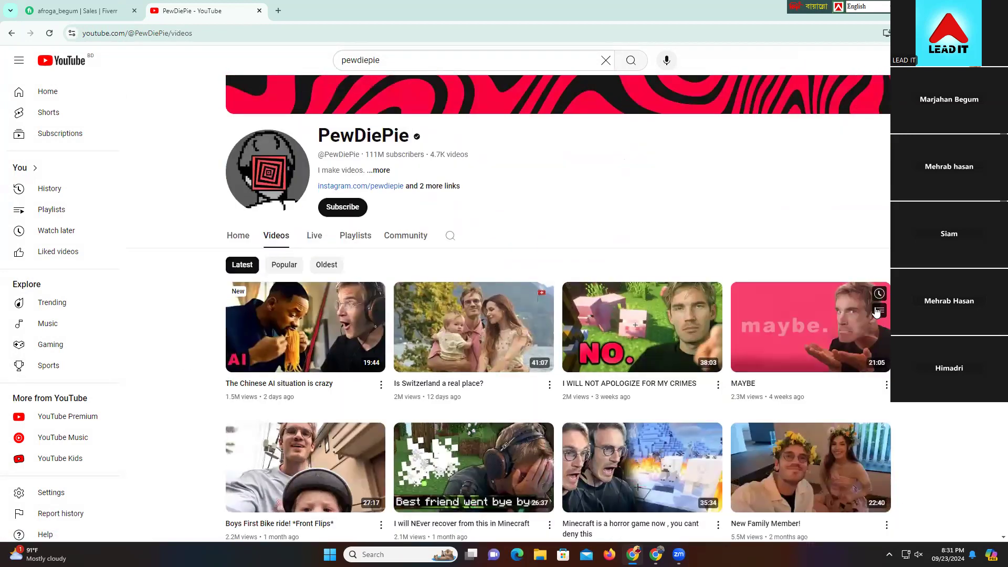
scroll(442, 143, "down", 1)
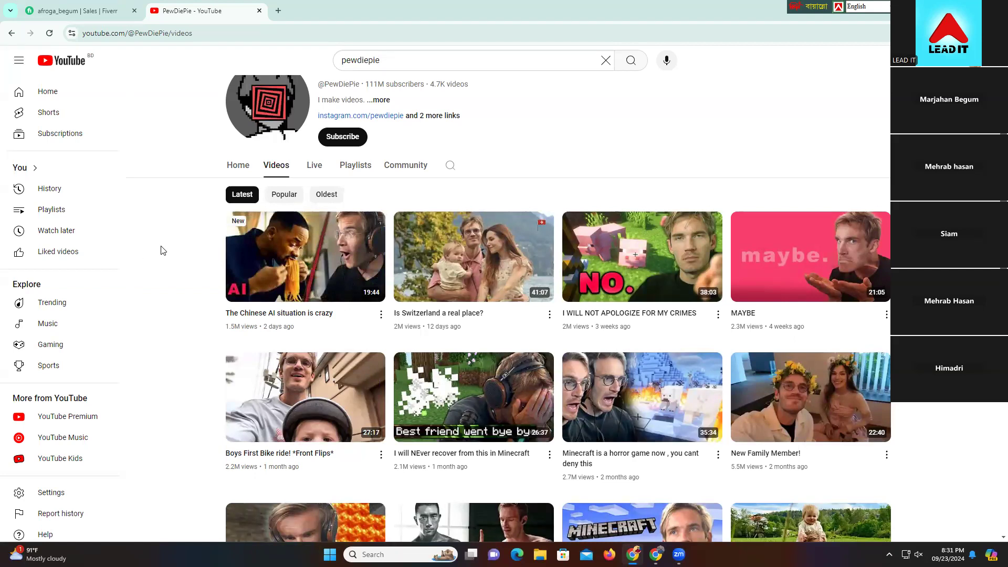
scroll(161, 250, "up", 2)
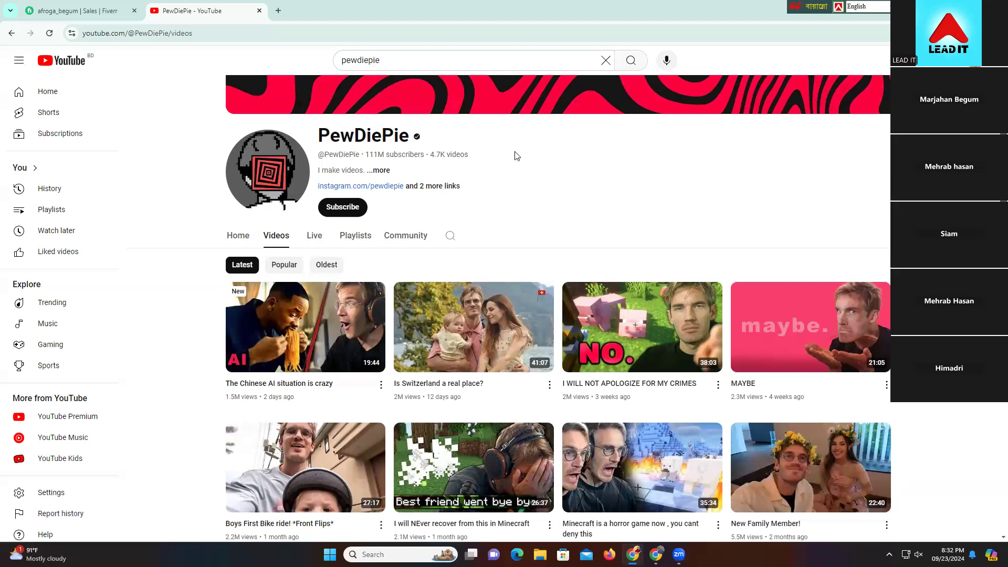
scroll(499, 152, "up", 1)
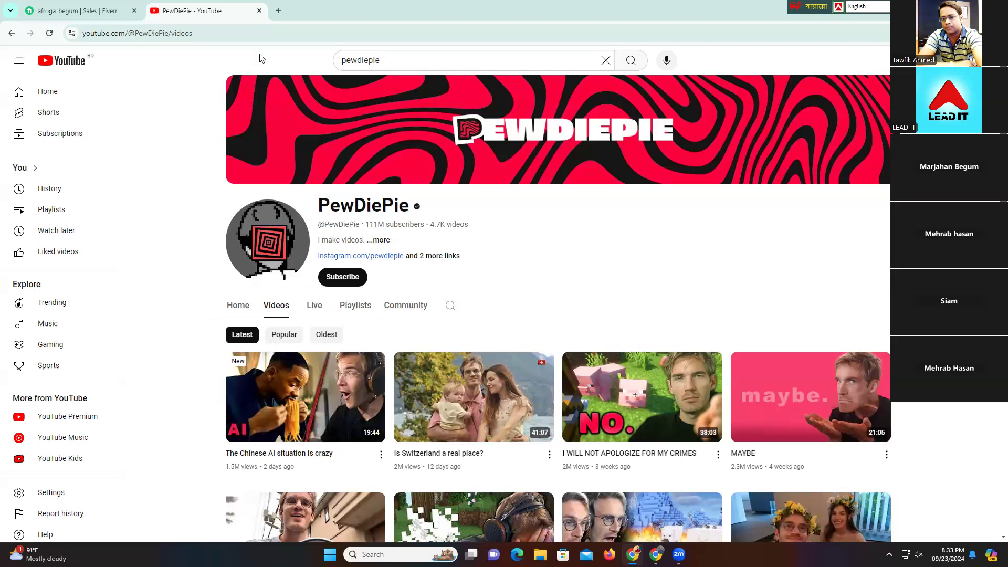
- Close the YouTube tab and go back through the visited Fiverr pages to the Fiverr buyer home page
left_click(257, 13)
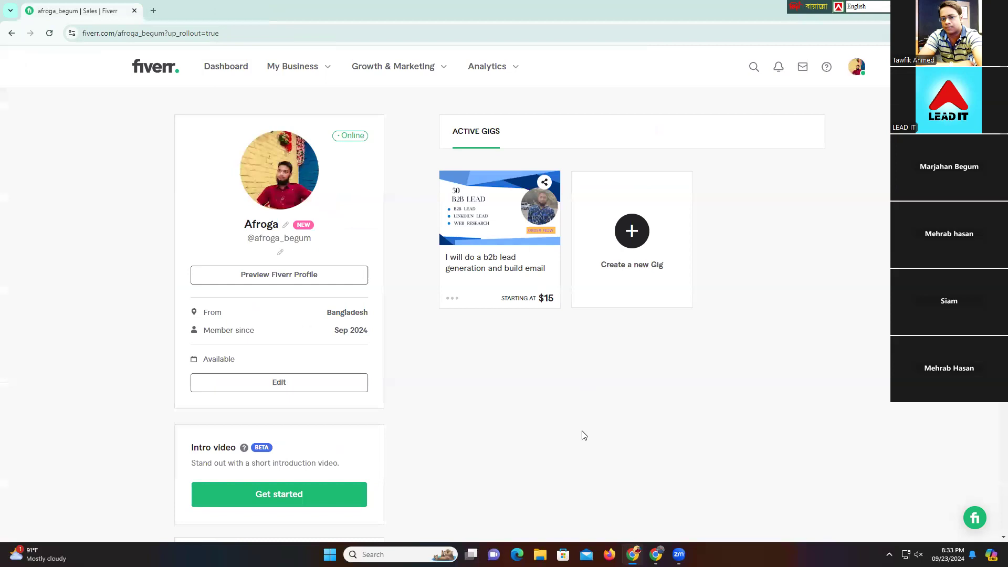
left_click(12, 33)
left_click(9, 34)
left_click(11, 34)
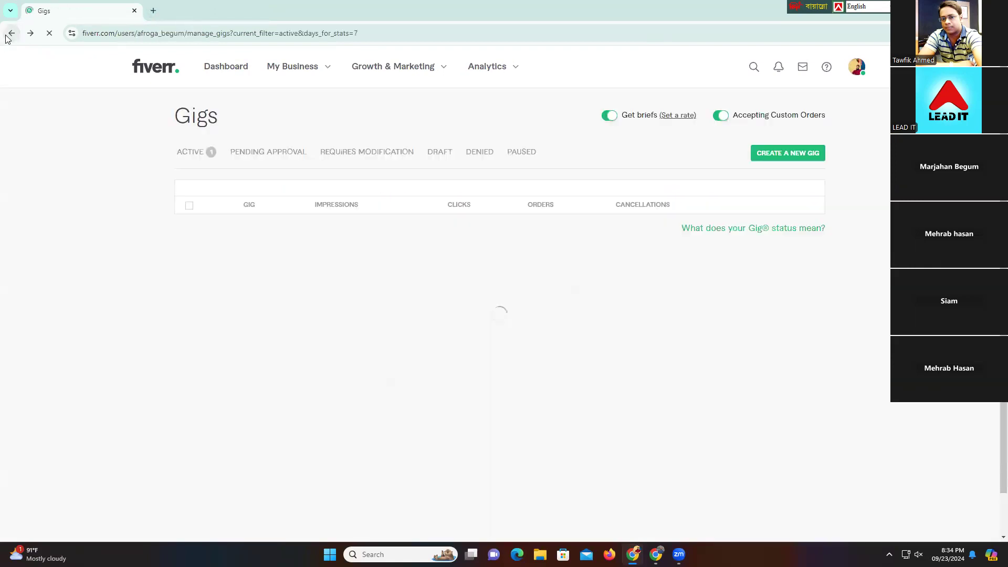
left_click(10, 33)
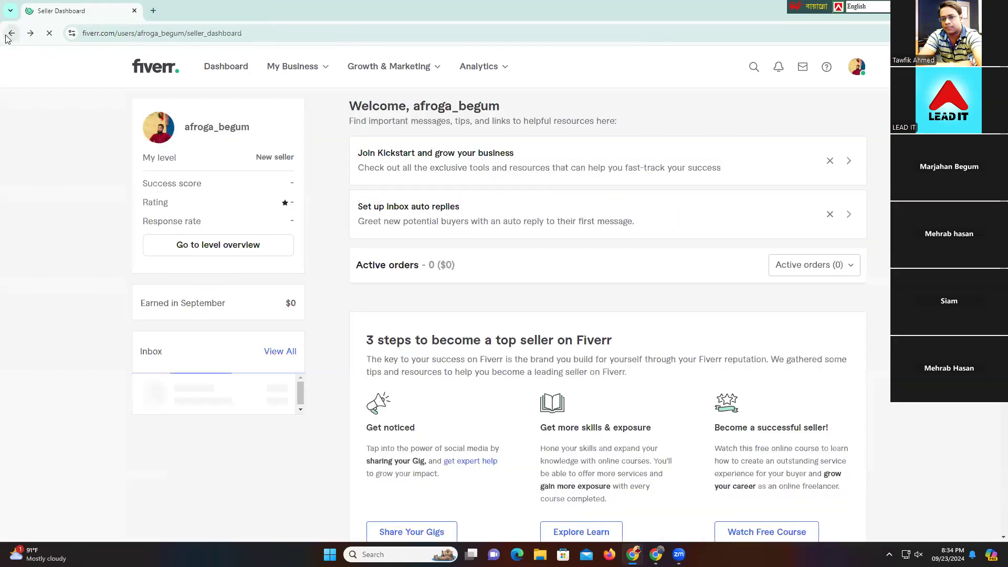
left_click(10, 34)
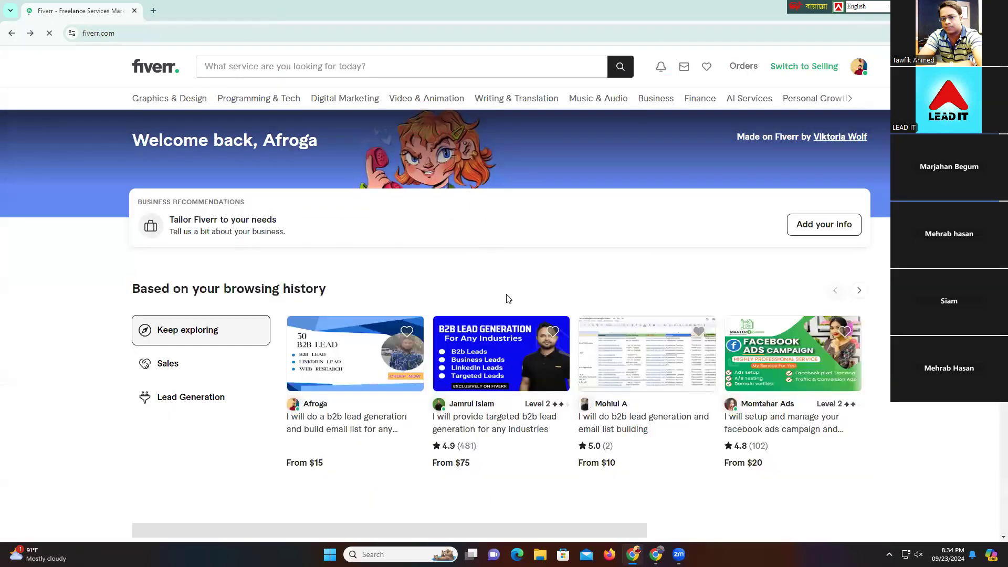
scroll(508, 315, "down", 1)
scroll(508, 336, "down", 1)
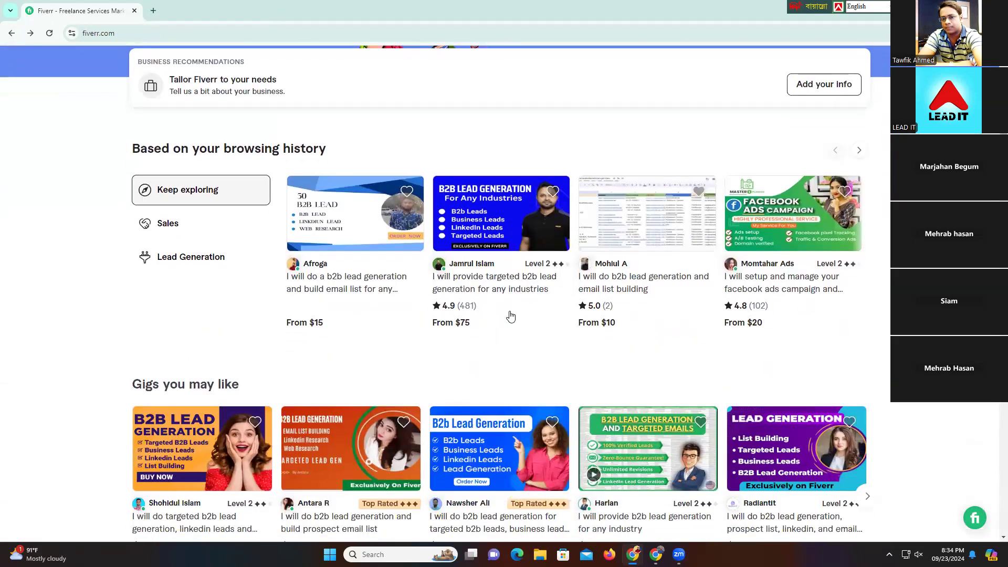
scroll(813, 244, "up", 3)
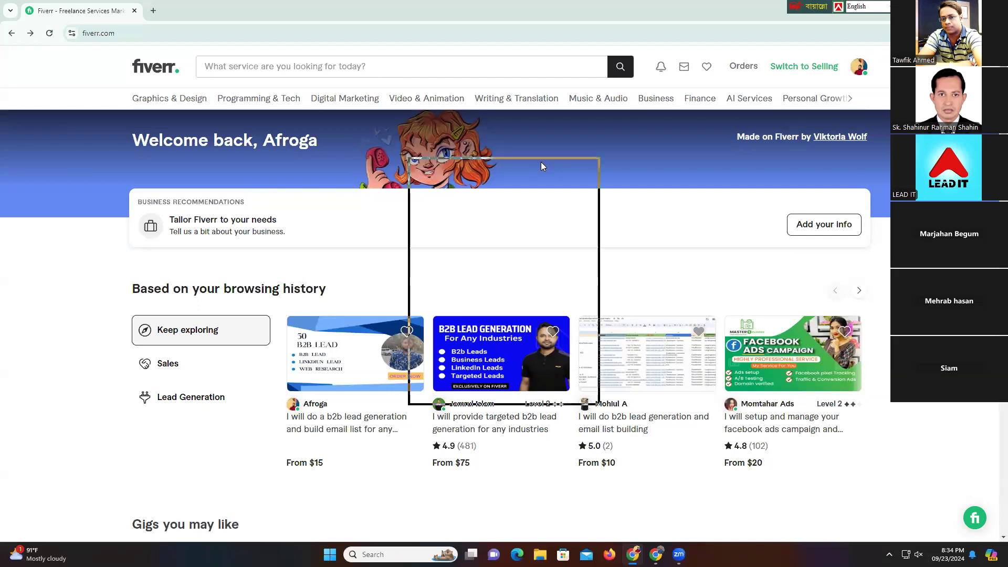
left_click_drag(541, 161, 468, 190)
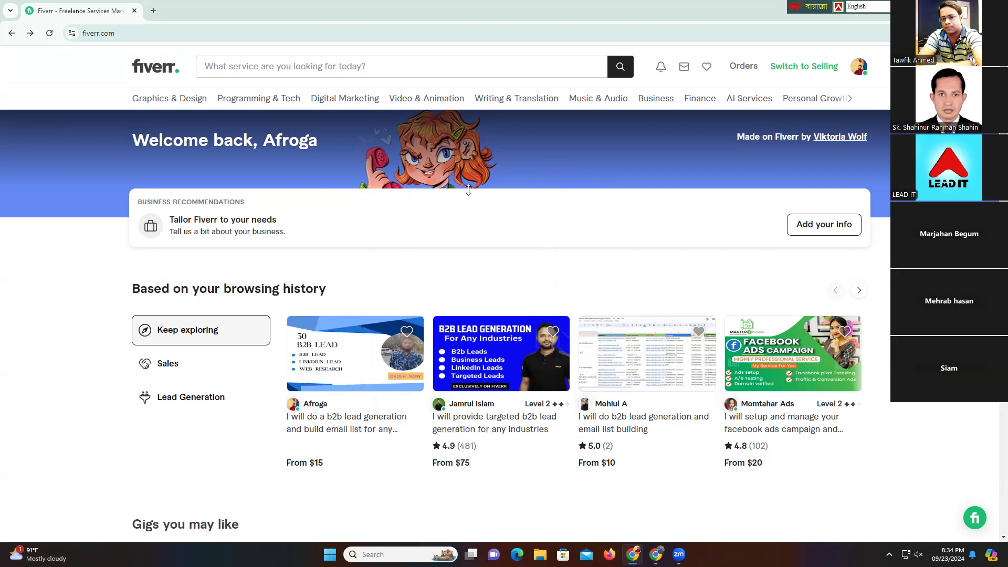